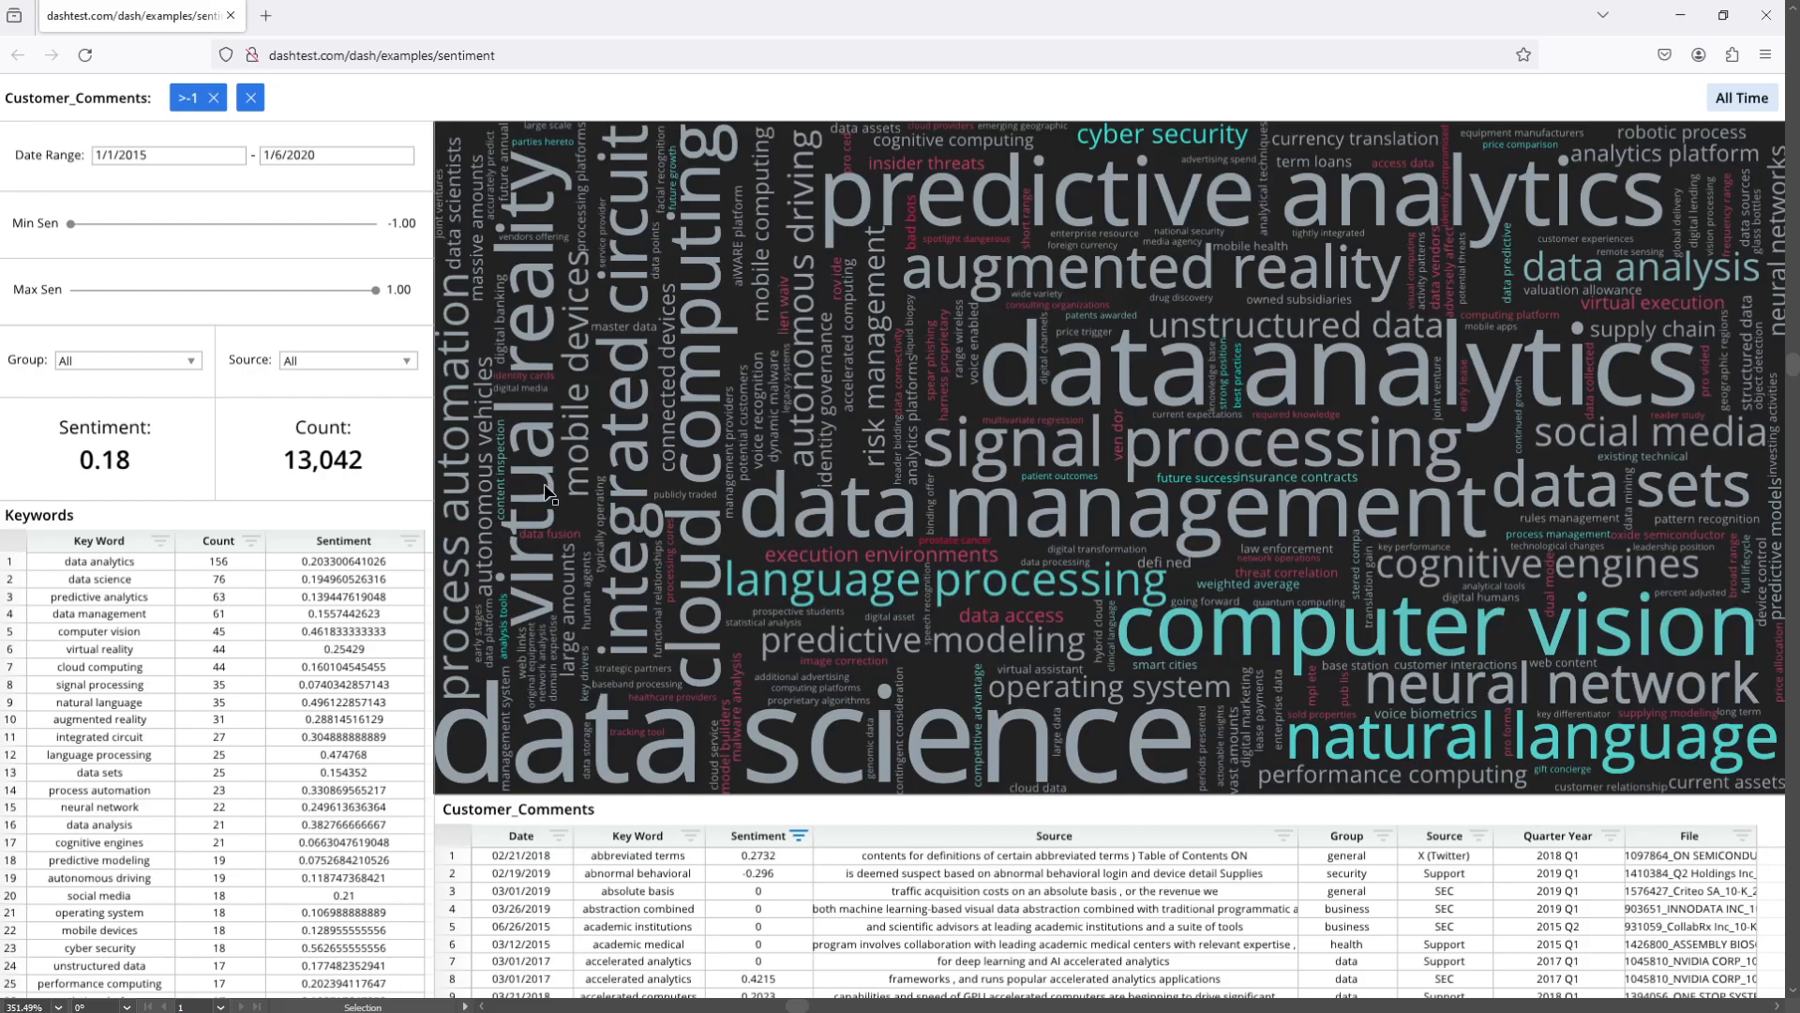
# Switch to the Row64 project window and maximize it
pyautogui.hotkey('alt', 'Tab')
pyautogui.hotkey('alt', 'Tab')
pyautogui.hotkey('alt', 'Tab')
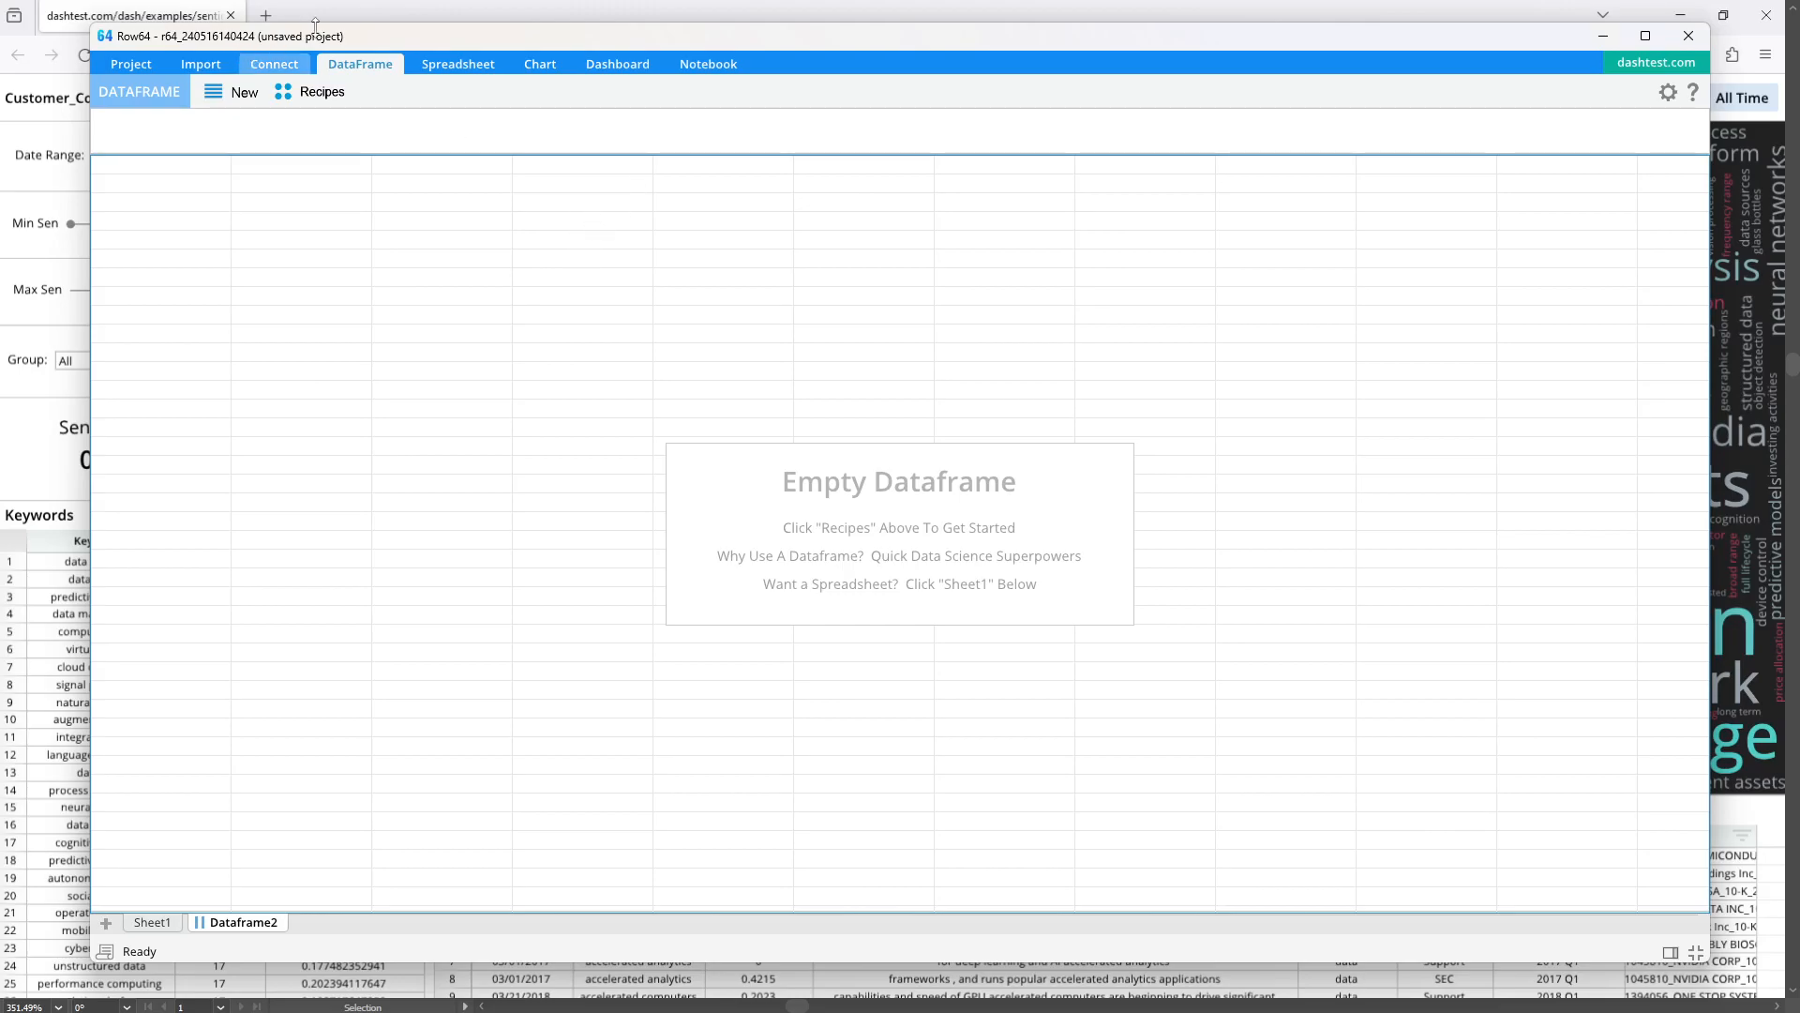
pyautogui.doubleClick(336, 43)
# Create a live dataframe from the server's Sentiment table
pyautogui.click(184, 35)
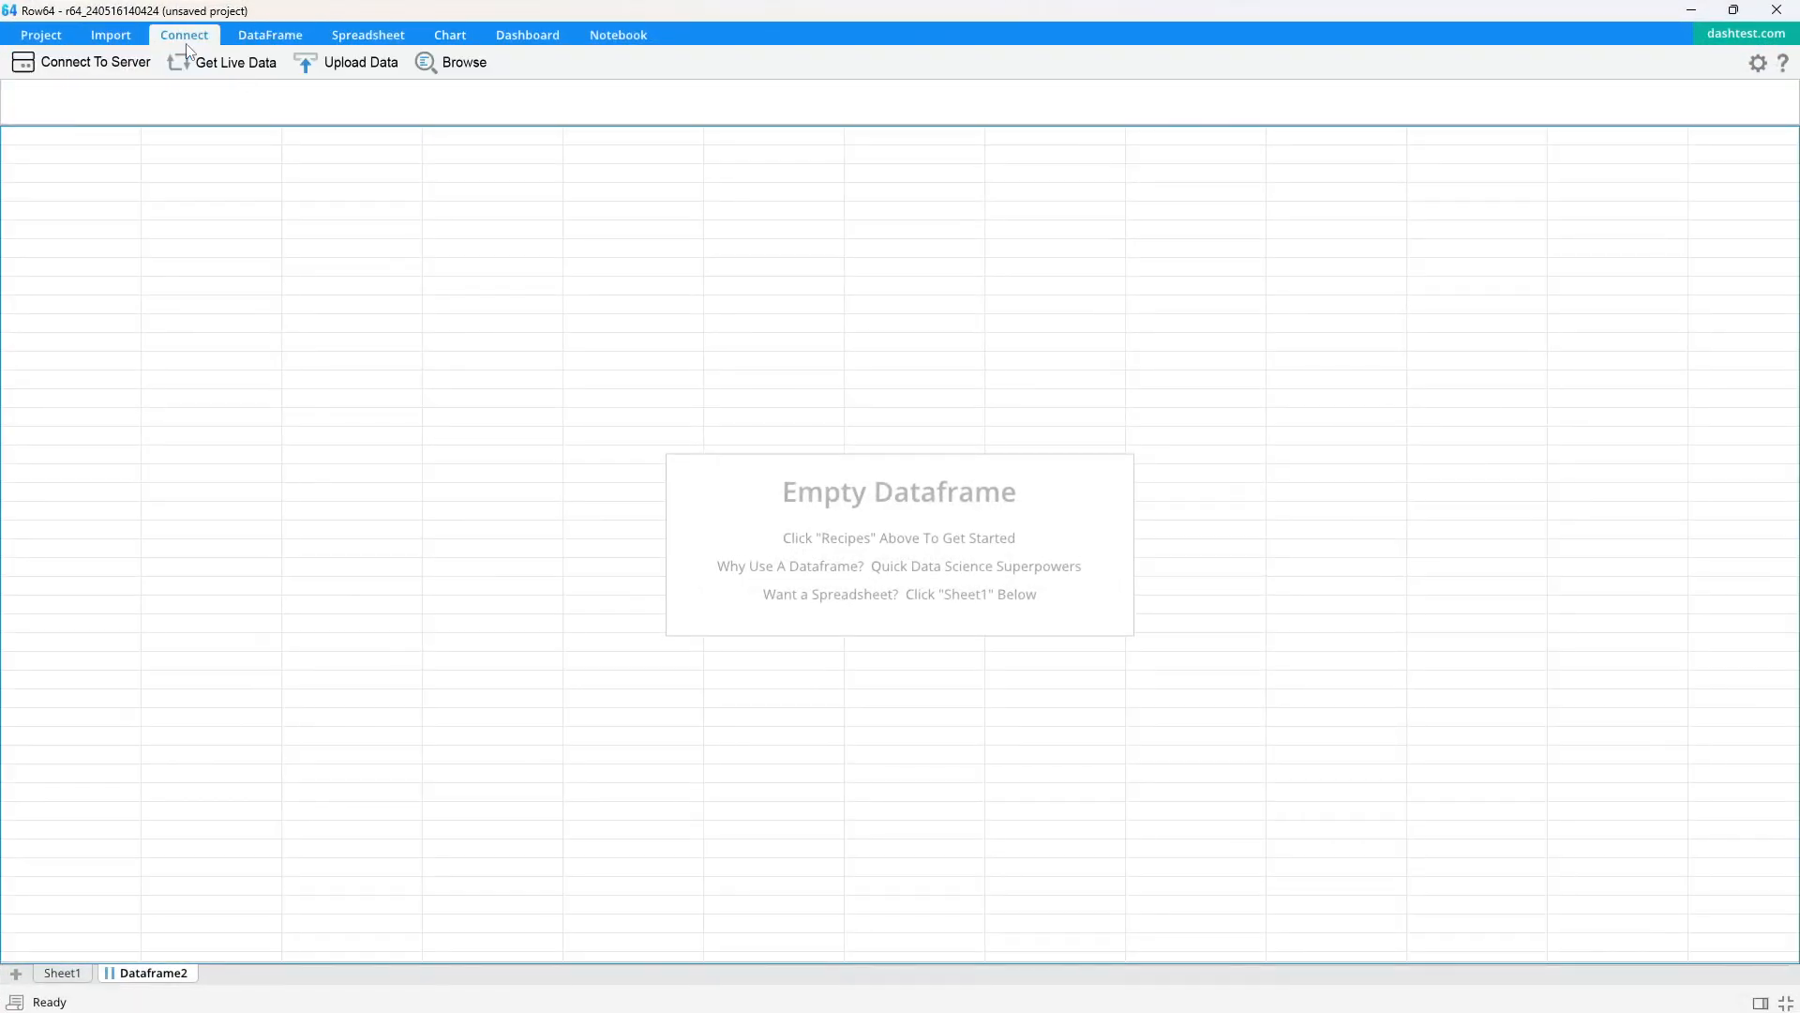
pyautogui.click(188, 64)
pyautogui.scroll(-4, 792, 630)
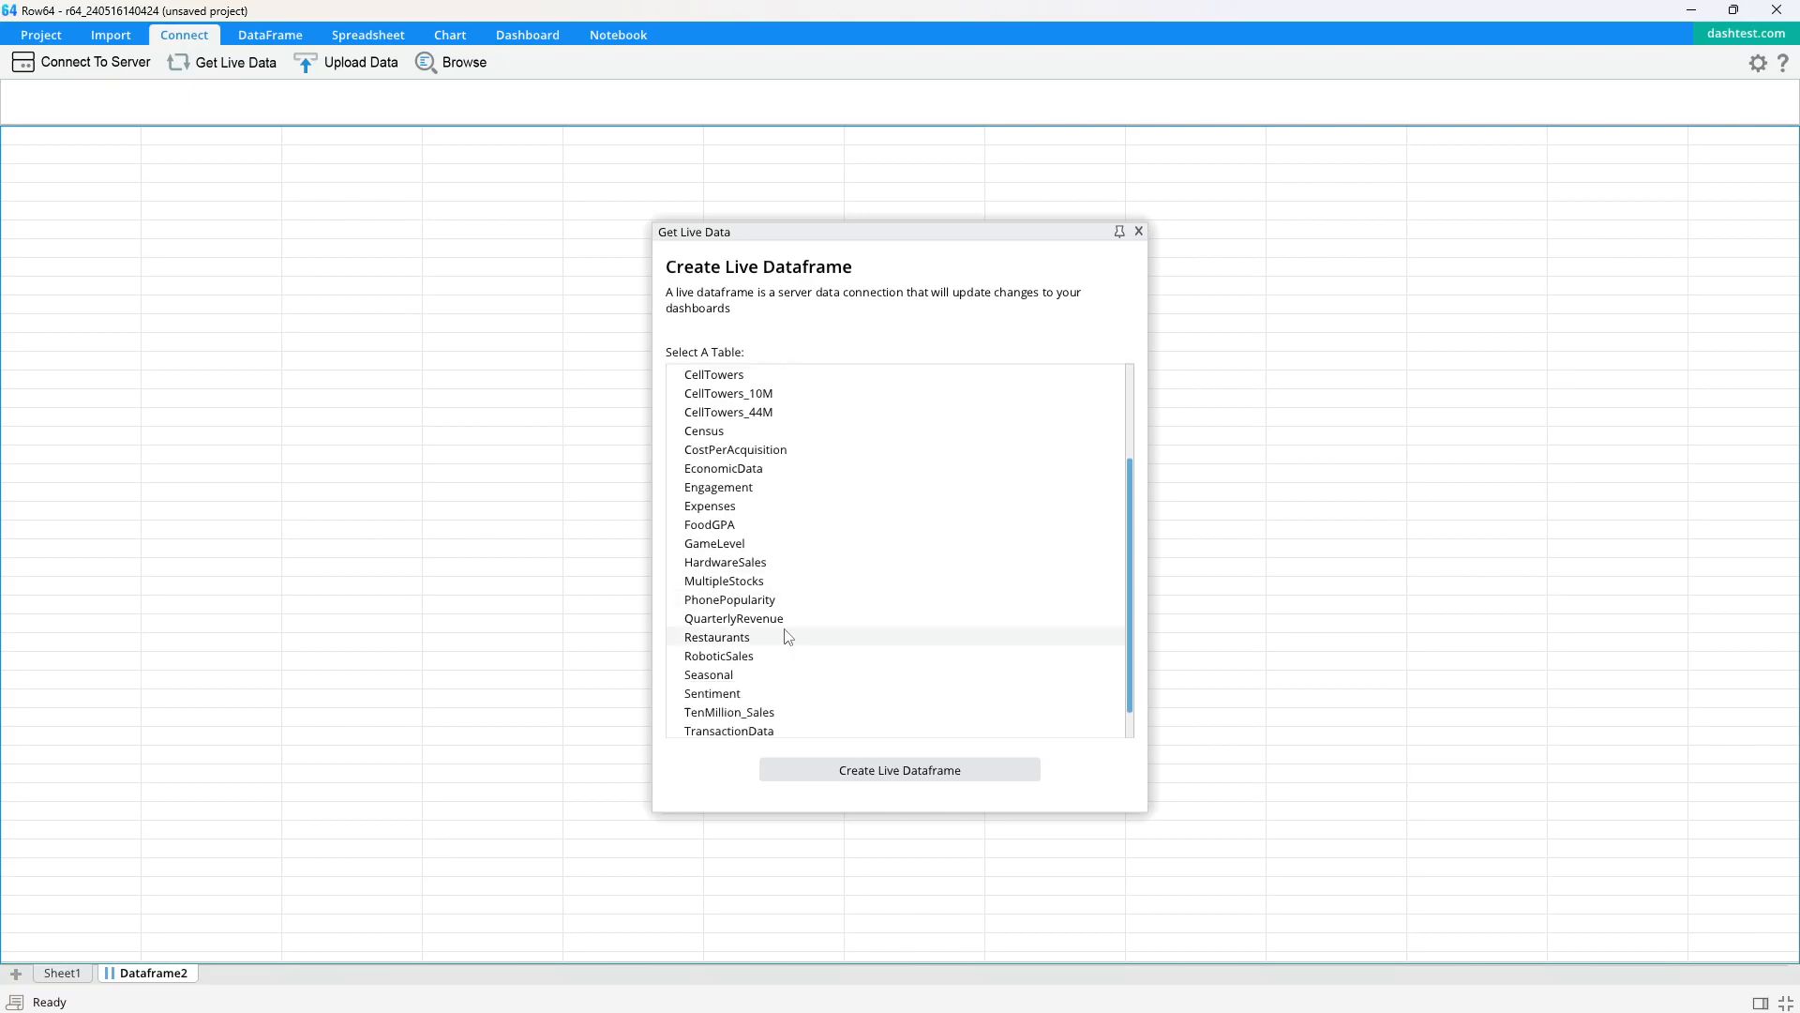
pyautogui.doubleClick(740, 665)
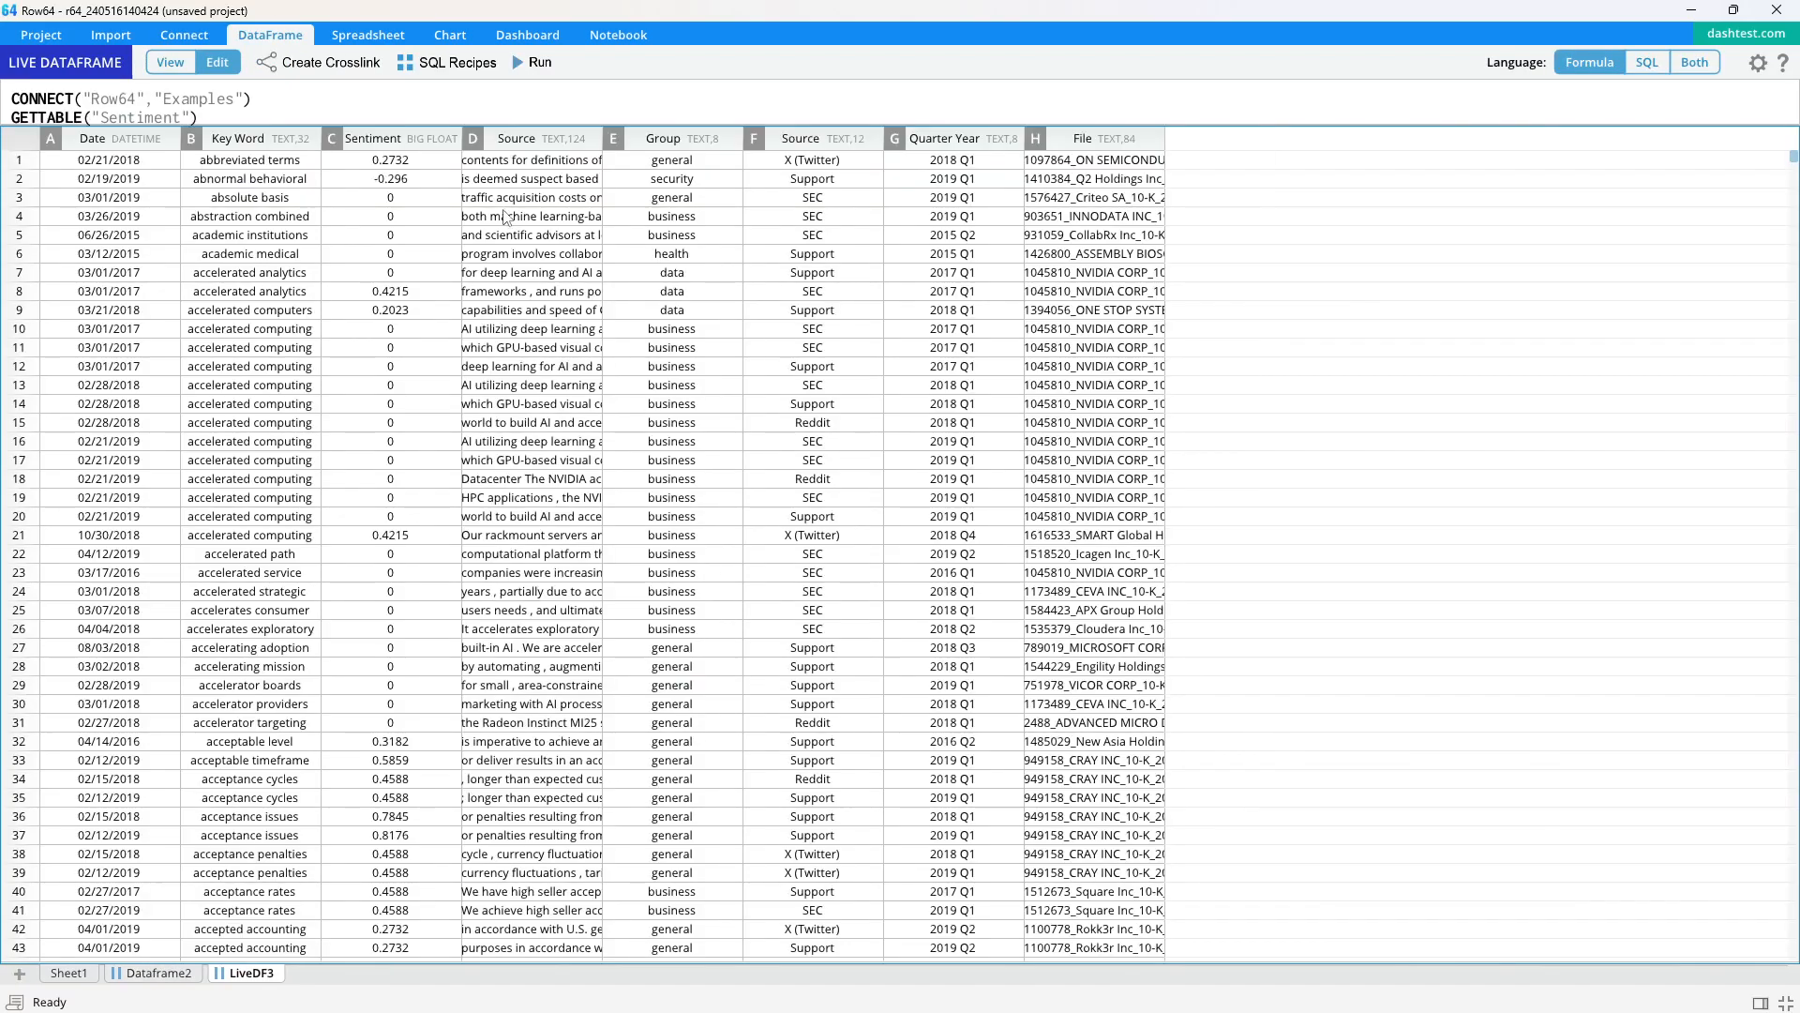
# Enlarge the formula area, zoom in on the table and widen the comment-text Source column D
pyautogui.moveTo(603, 139); pyautogui.dragTo(689, 180)
pyautogui.click(586, 289)
pyautogui.scroll(2, 684, 347)
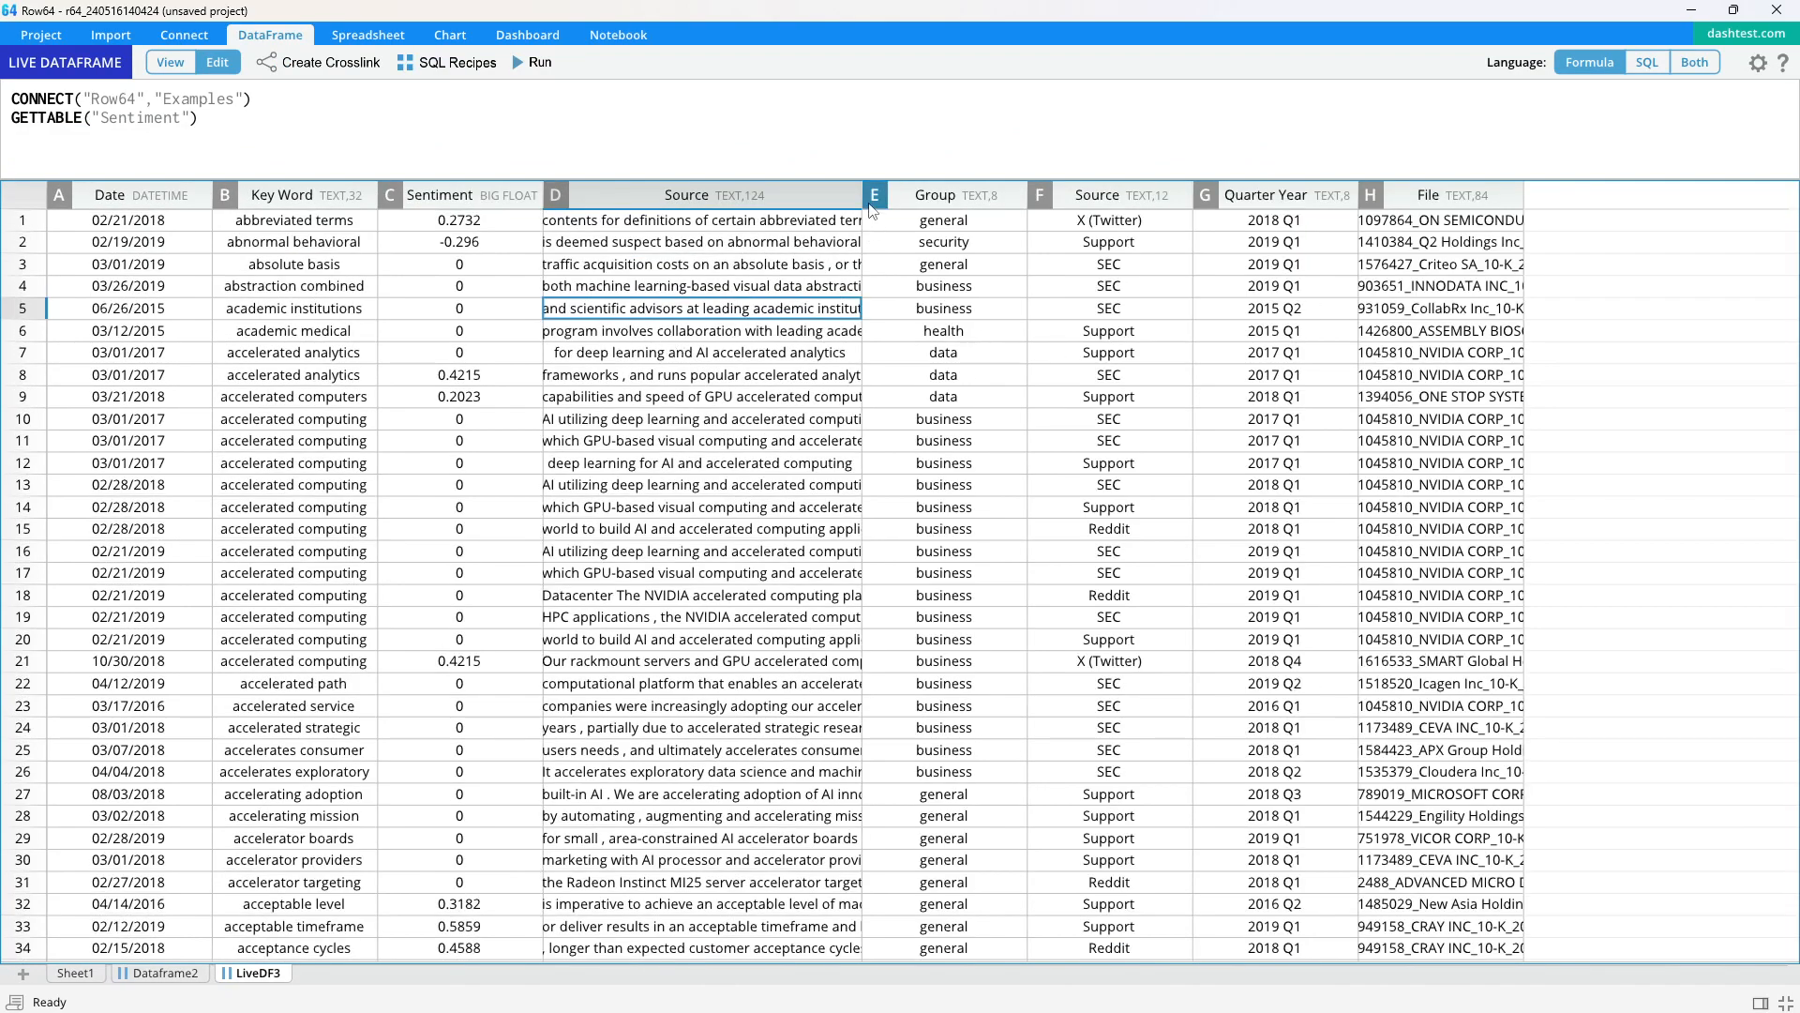
pyautogui.moveTo(875, 201); pyautogui.dragTo(1000, 201)
pyautogui.click(765, 360)
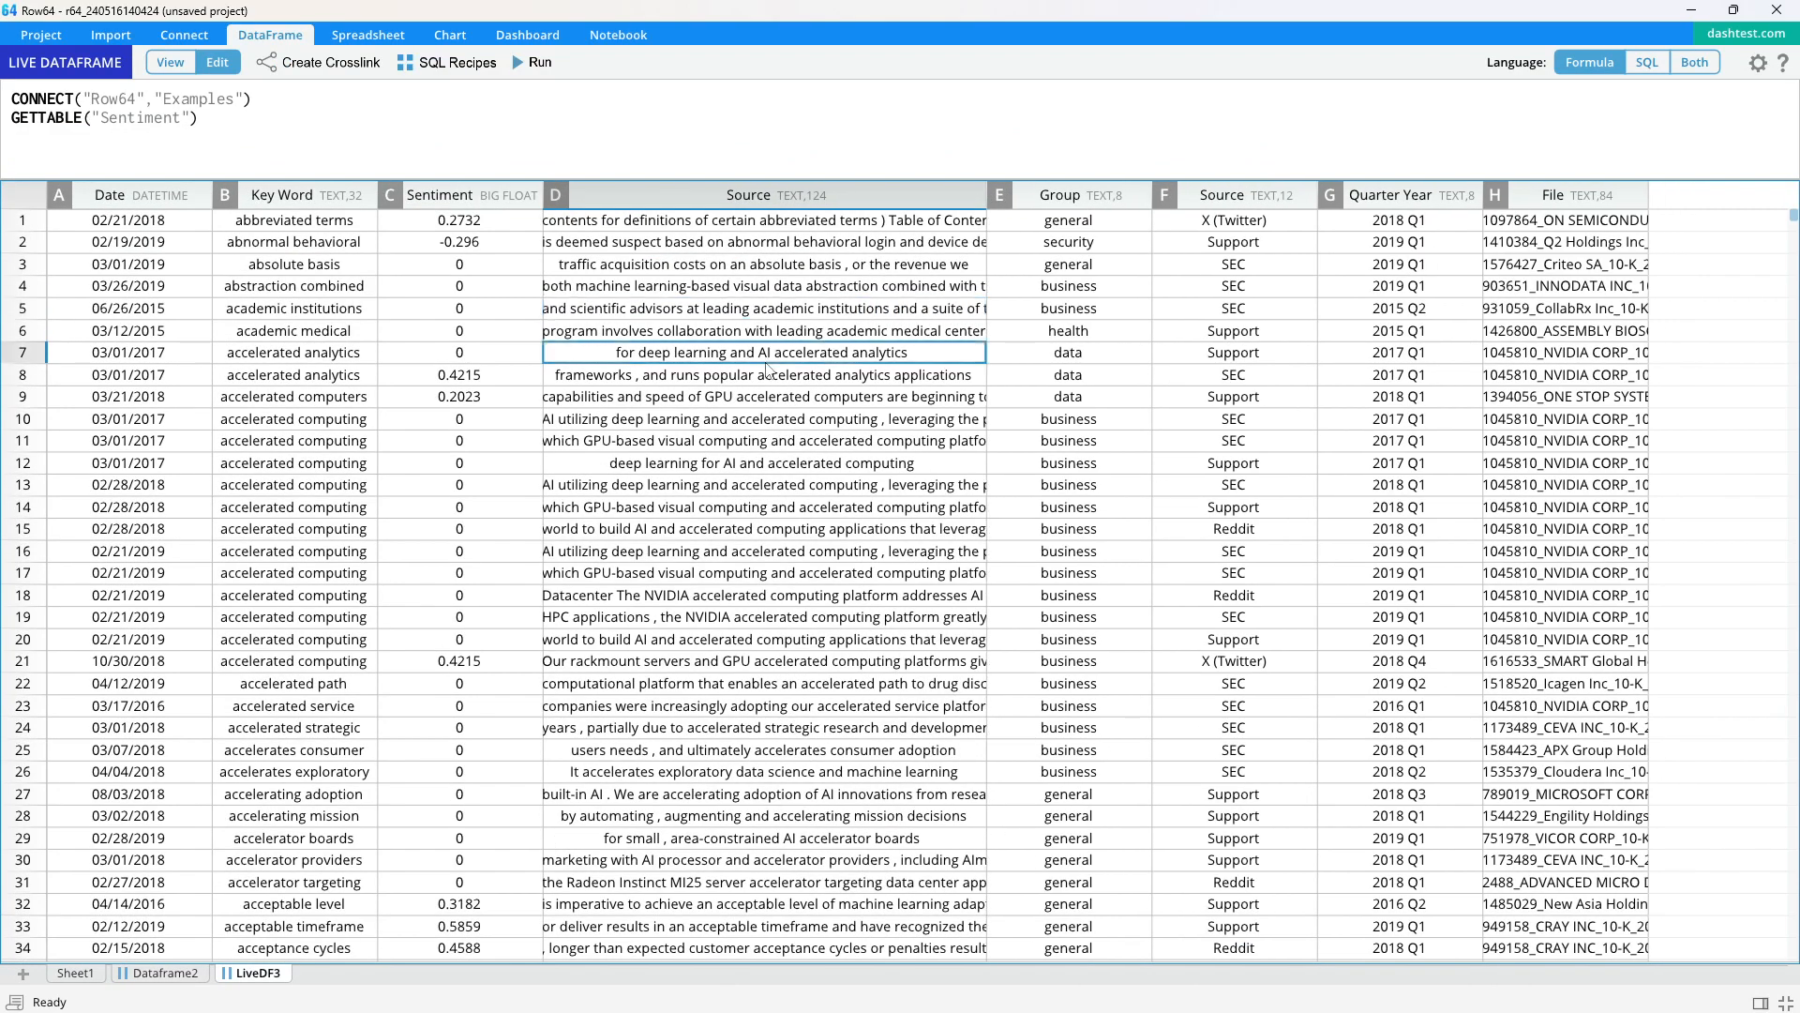
pyautogui.click(295, 269)
pyautogui.moveTo(296, 242); pyautogui.dragTo(296, 466)
pyautogui.click(280, 535)
pyautogui.click(314, 355)
pyautogui.click(299, 464)
pyautogui.click(424, 483)
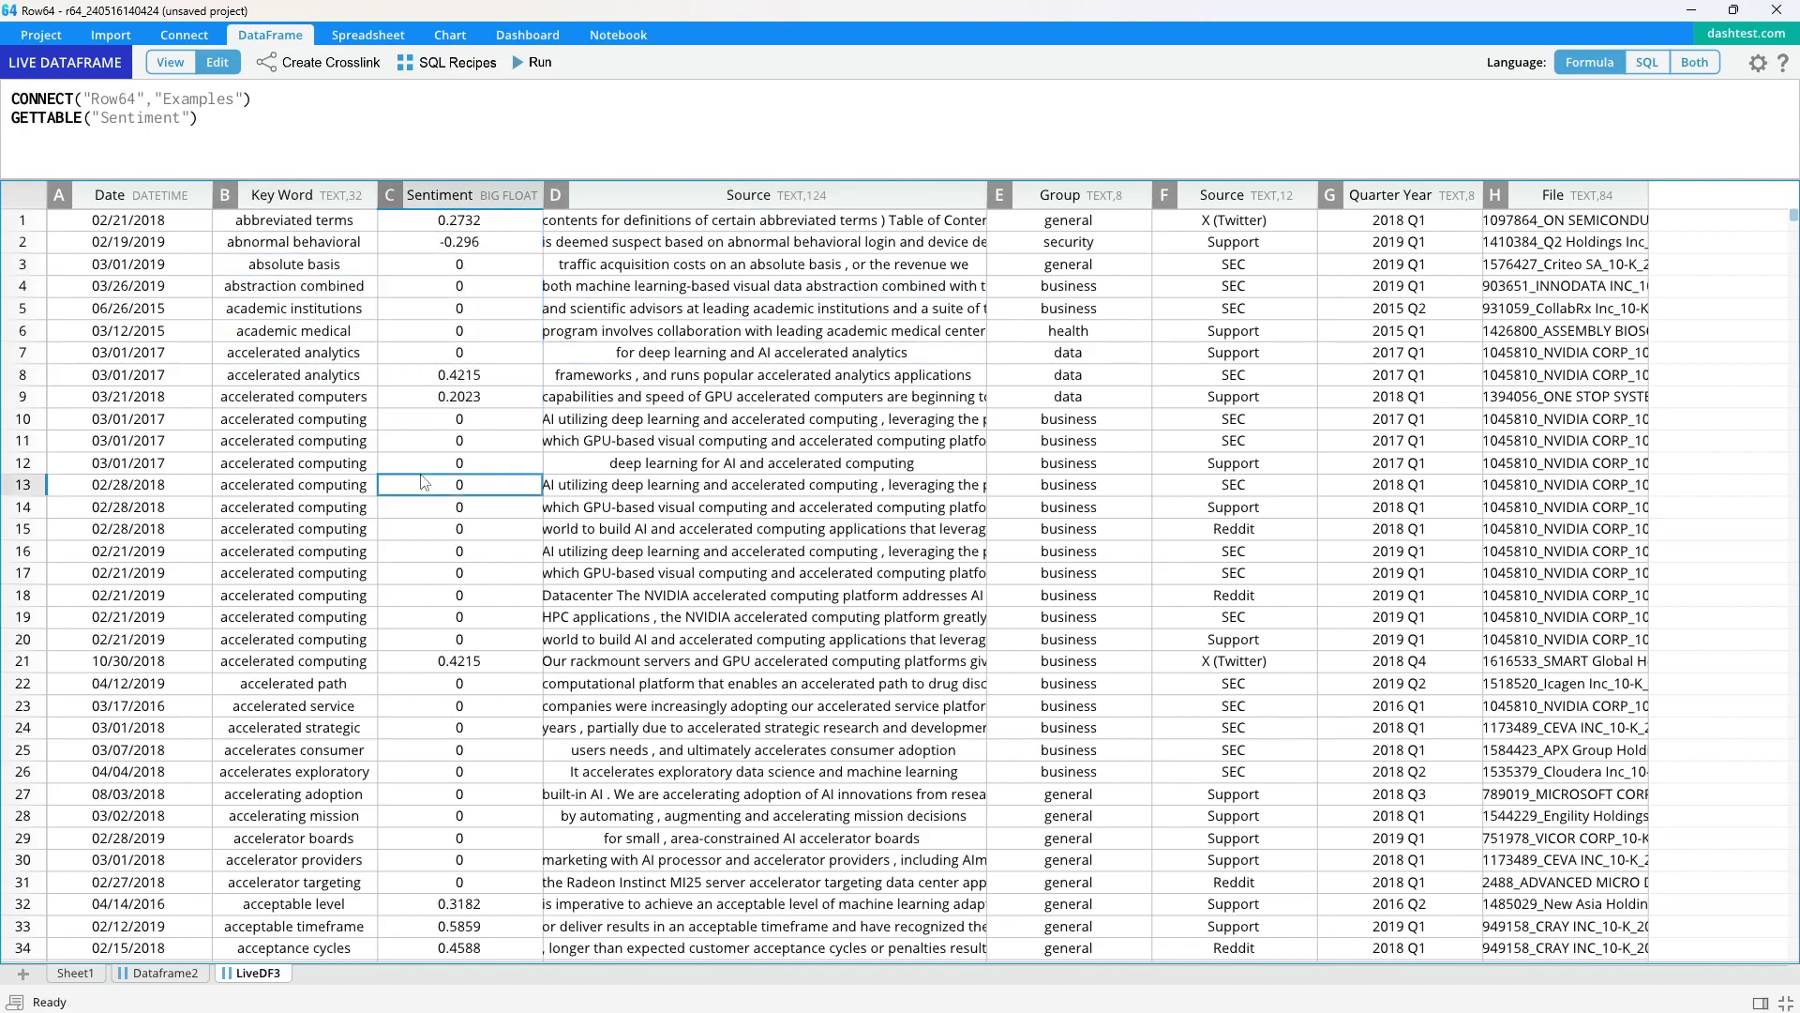
# Fit the File column to its contents, narrow the Quarter Year column and slightly widen the Sentiment and comment-text Source columns
pyautogui.doubleClick(1649, 195)
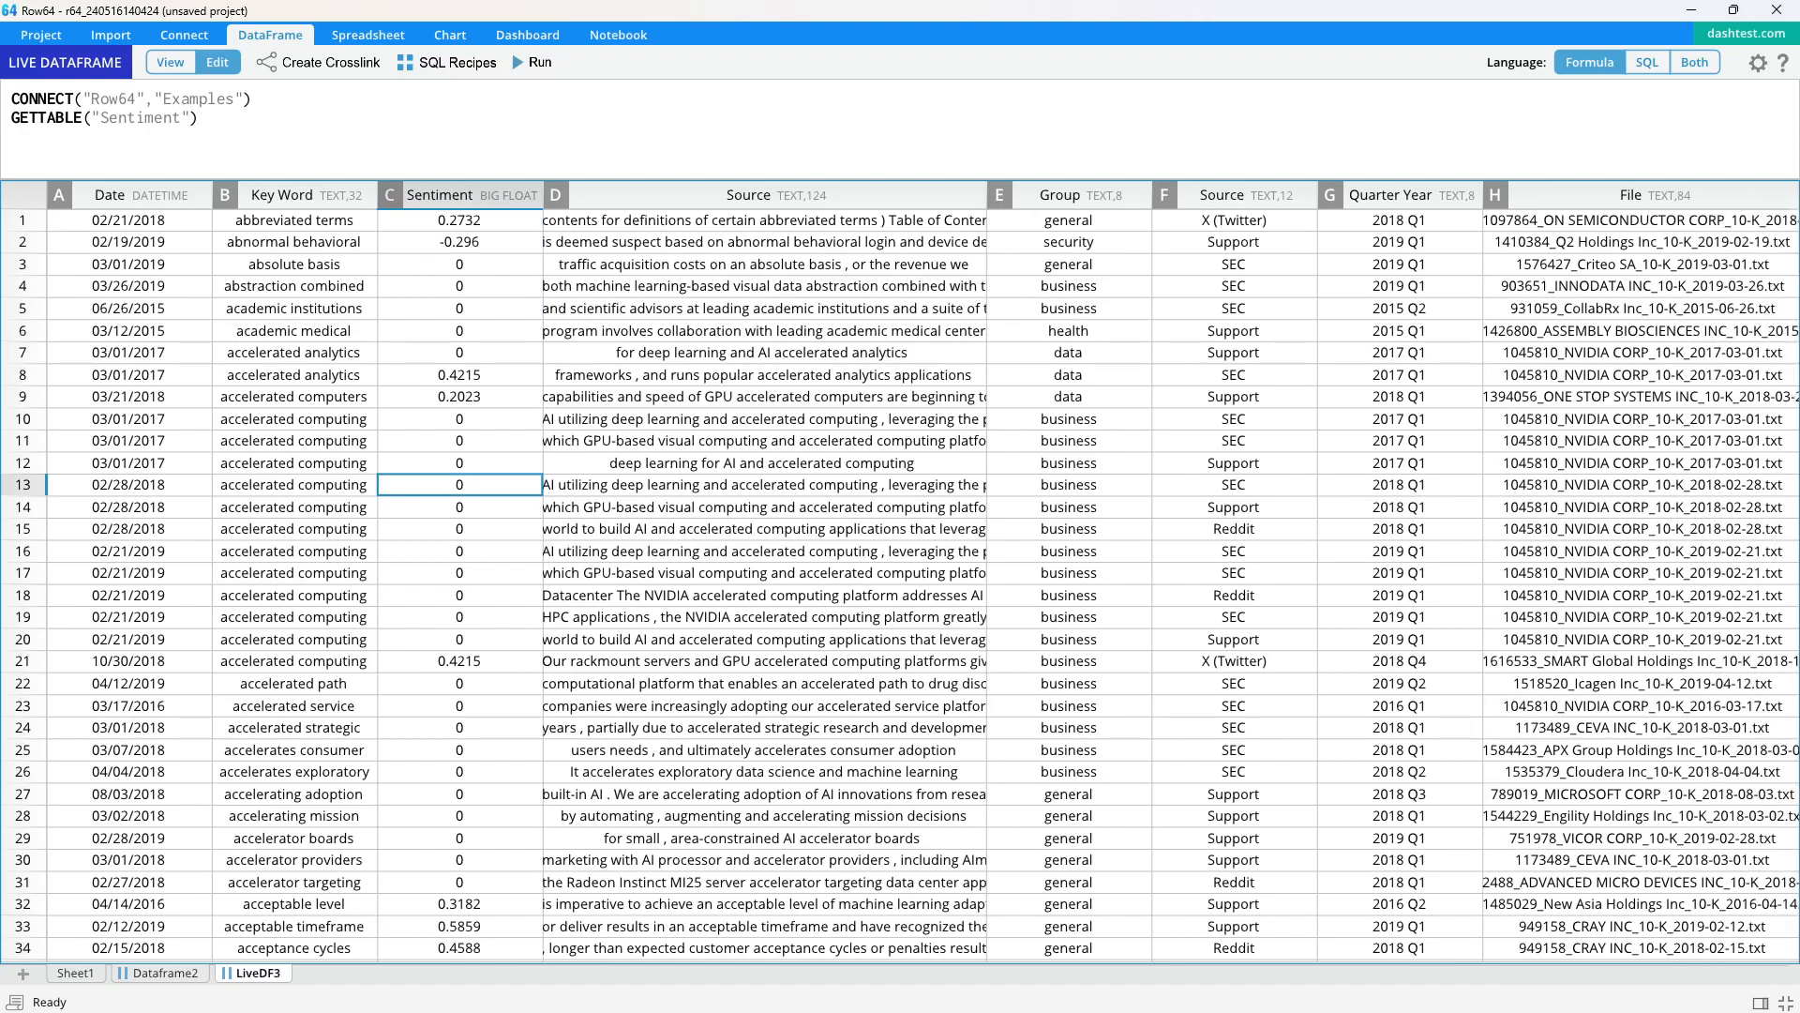
pyautogui.moveTo(1483, 195)
pyautogui.mouseDown()
pyautogui.moveTo(1433, 195)
pyautogui.moveTo(1452, 195)
pyautogui.mouseUp()
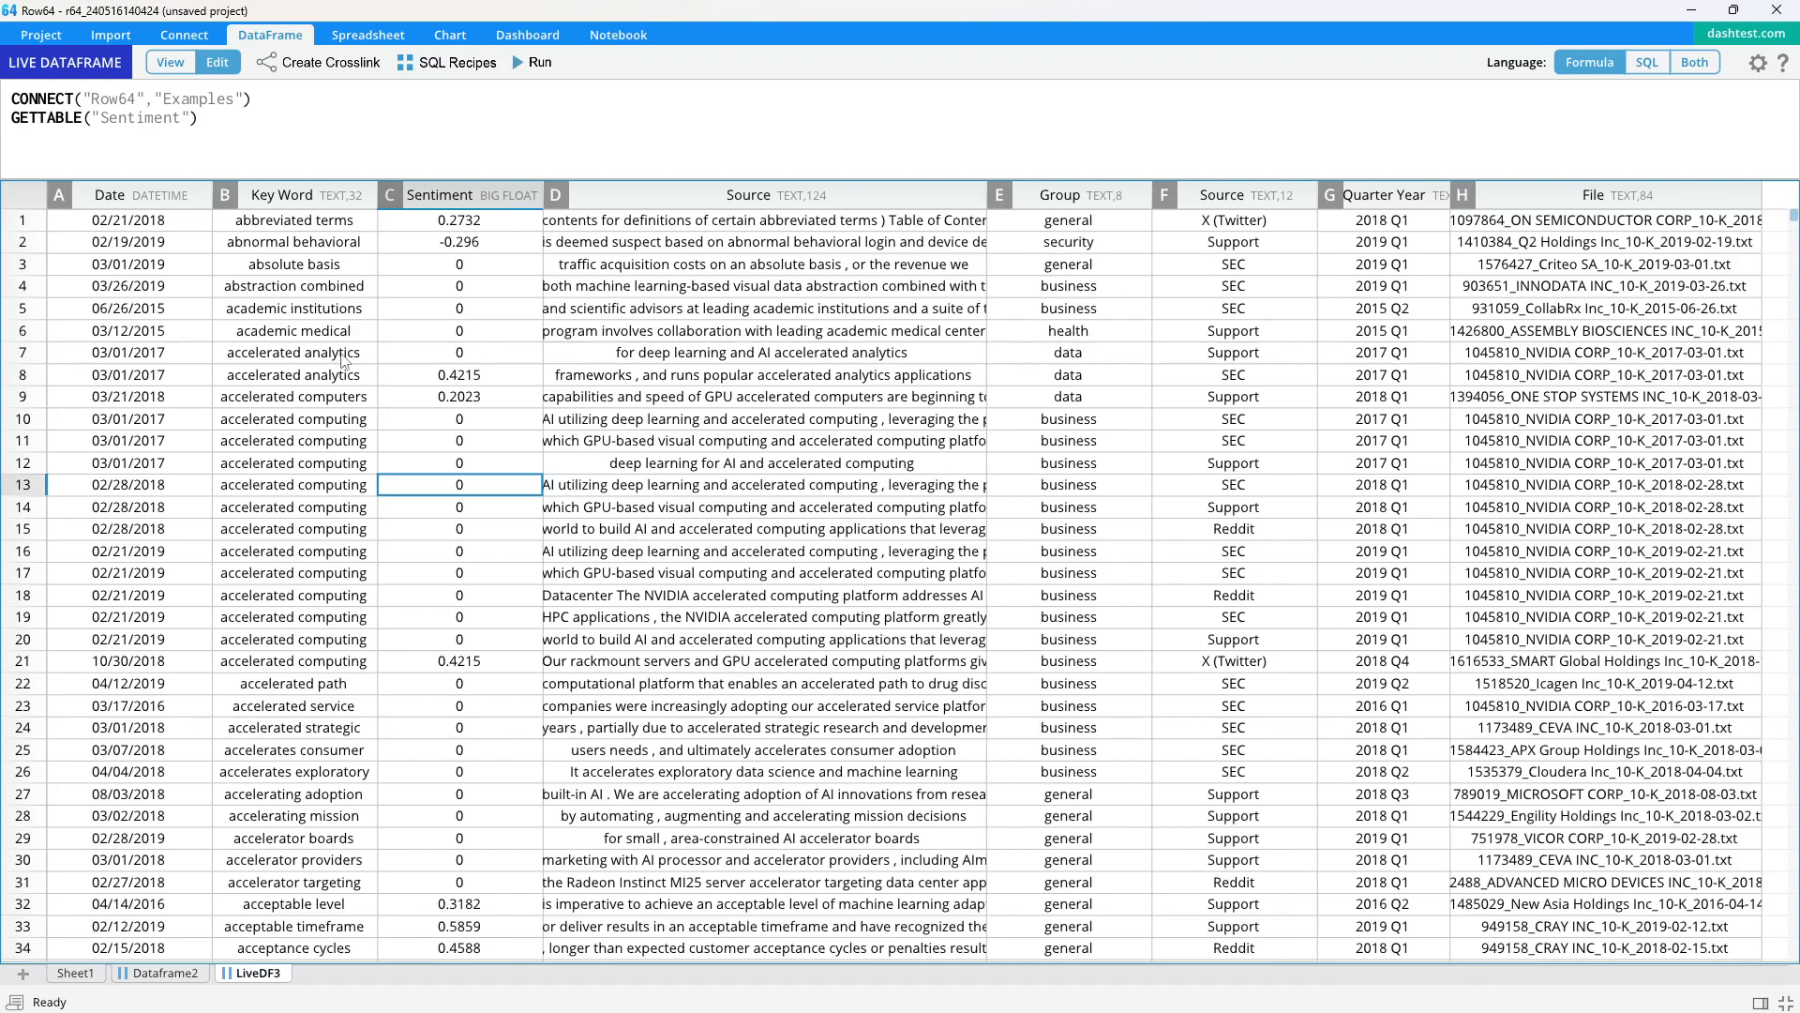
pyautogui.moveTo(542, 208); pyautogui.dragTo(546, 242)
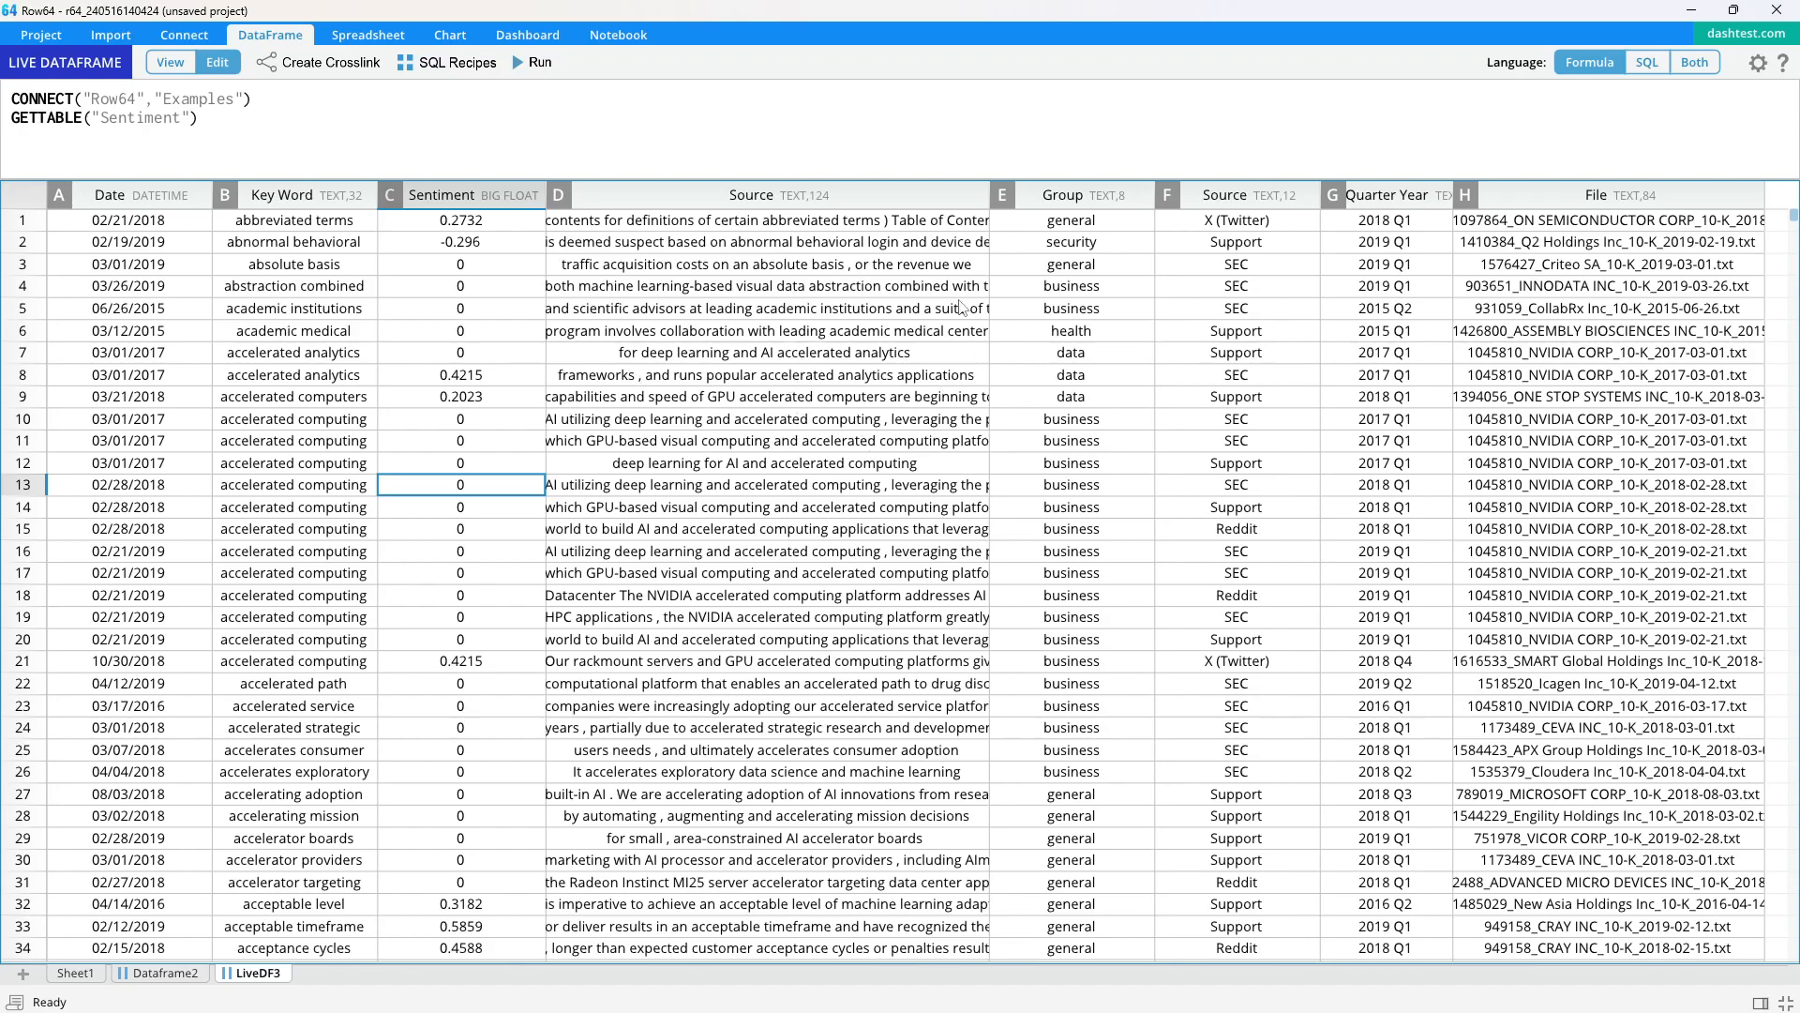
pyautogui.moveTo(990, 195)
pyautogui.mouseDown()
pyautogui.moveTo(1050, 208)
pyautogui.moveTo(1002, 221)
pyautogui.mouseUp()
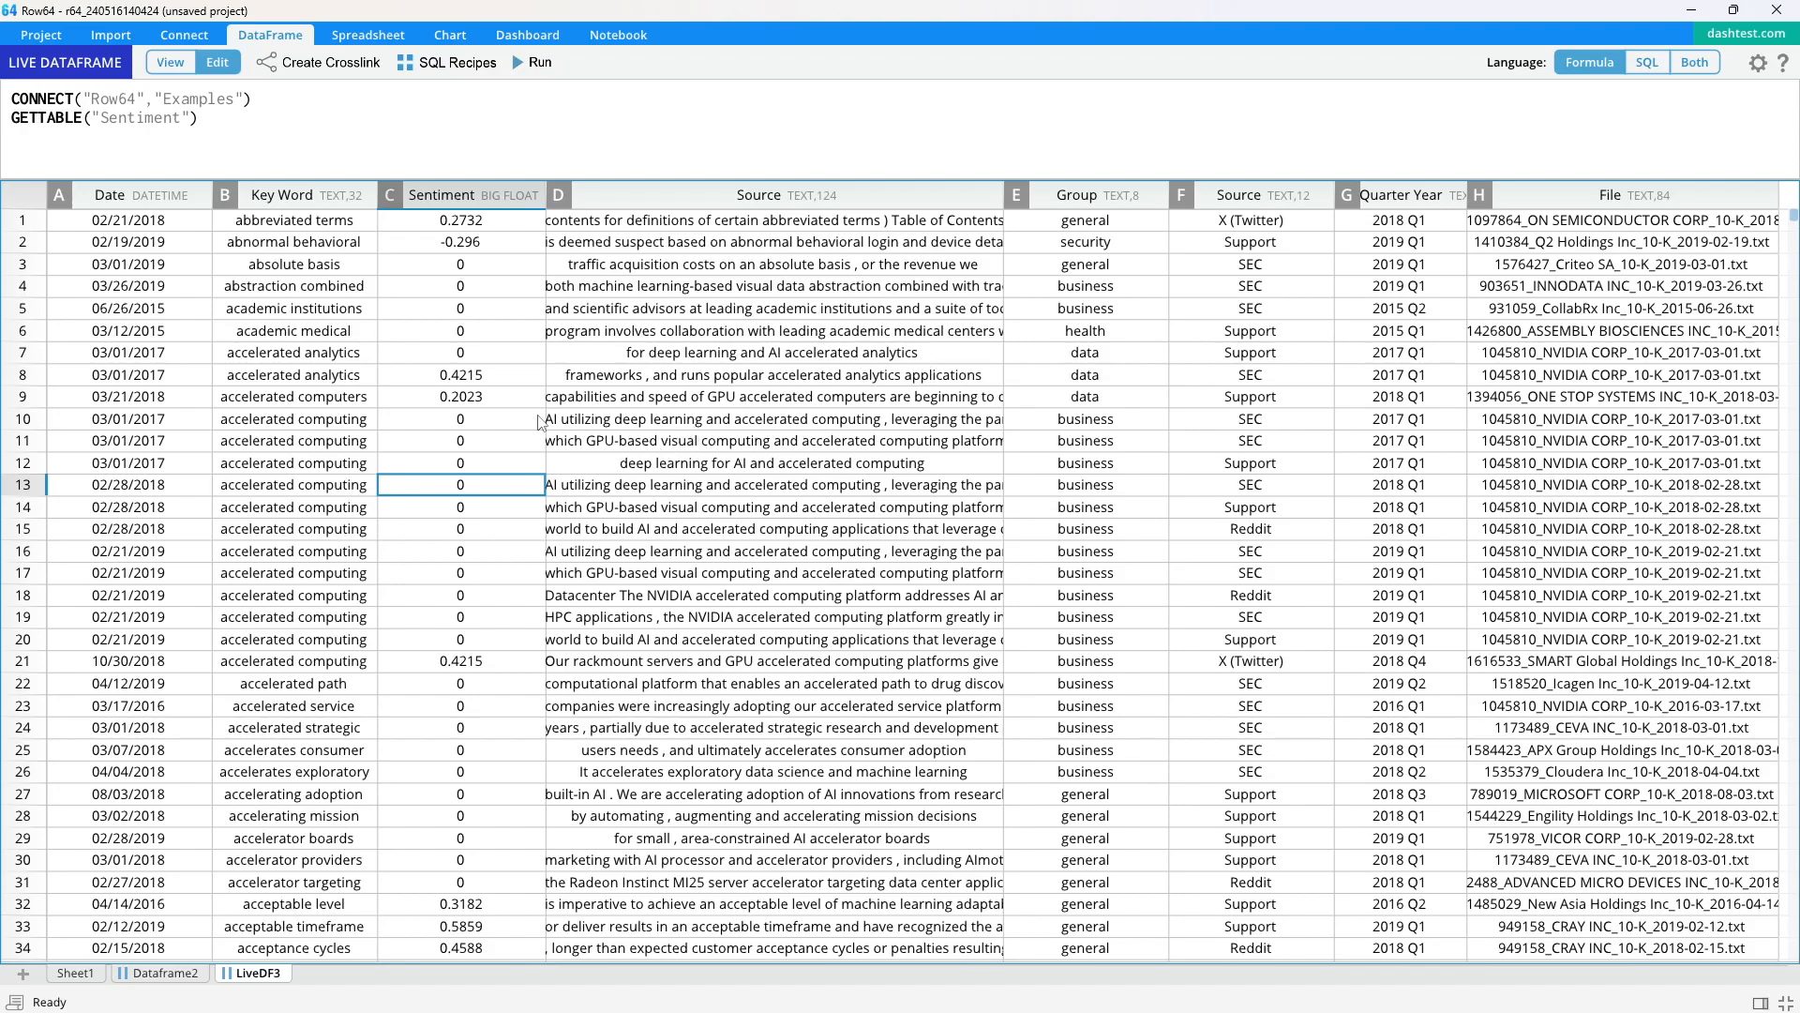
# Create a Basic cross-link dataframe from the Key Word and Sentiment columns of LiveDF3
pyautogui.hotkey('alt', 'Tab')
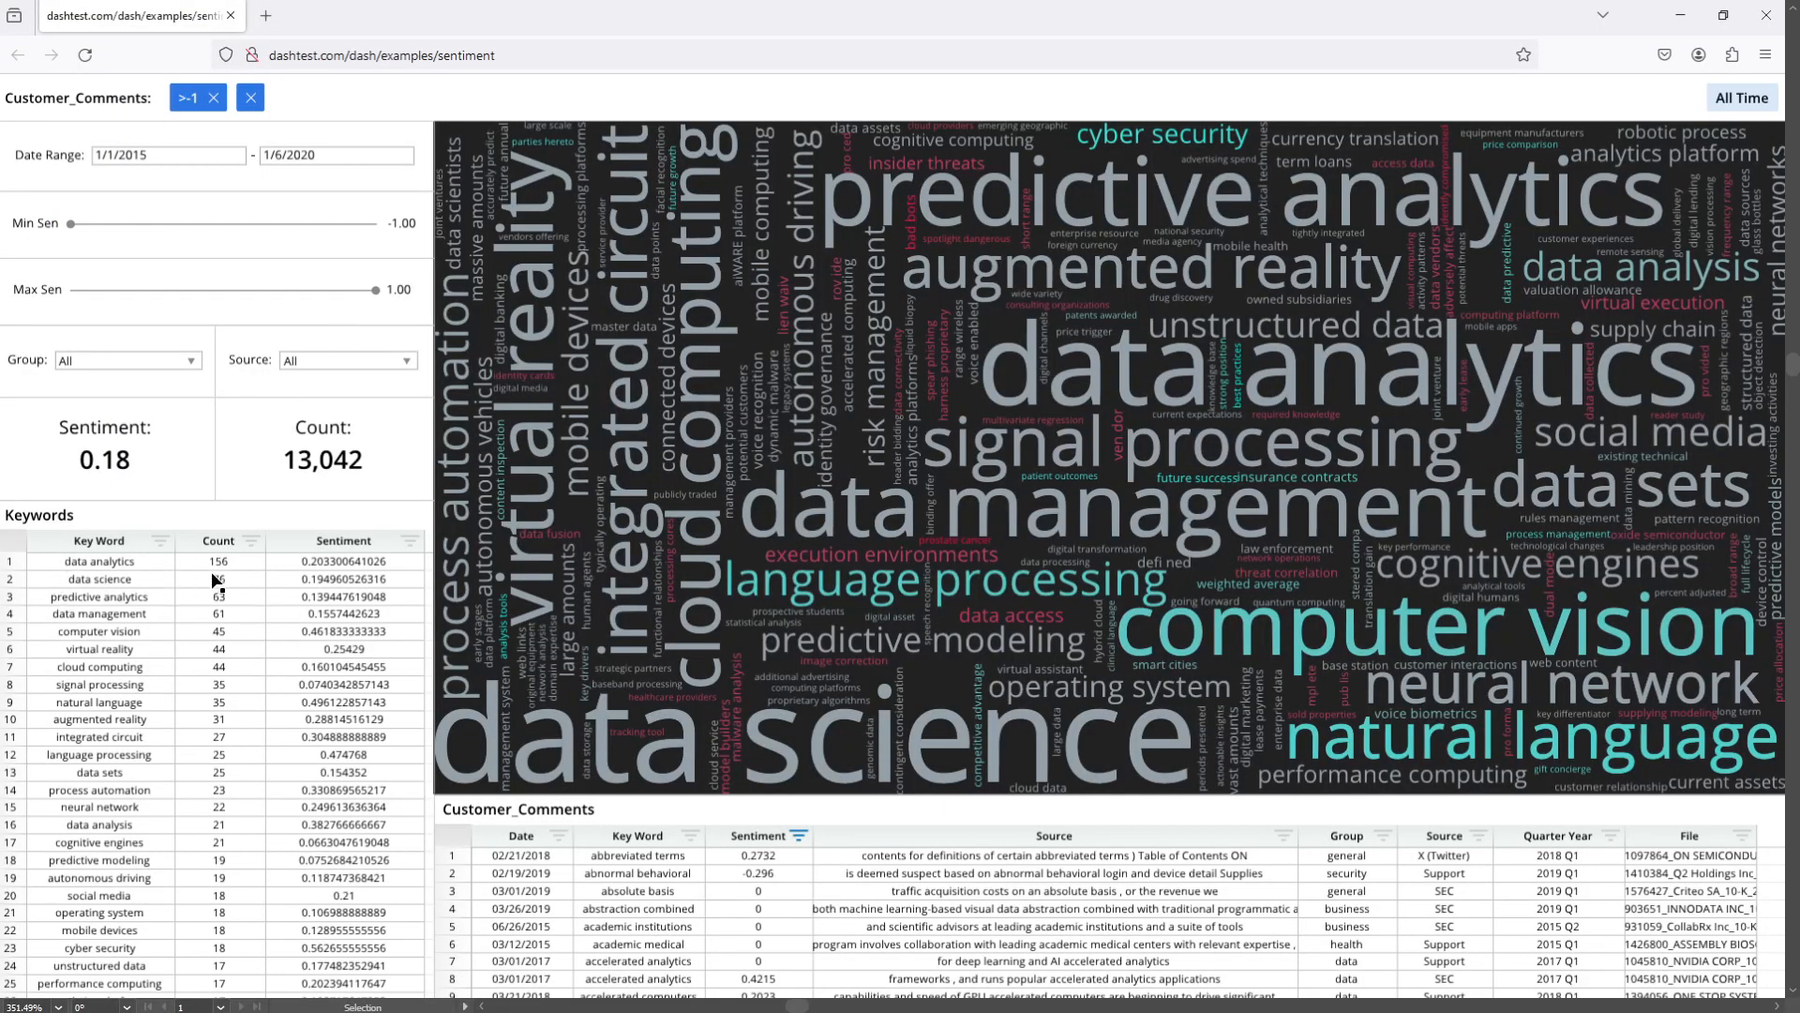
pyautogui.hotkey('alt', 'Tab')
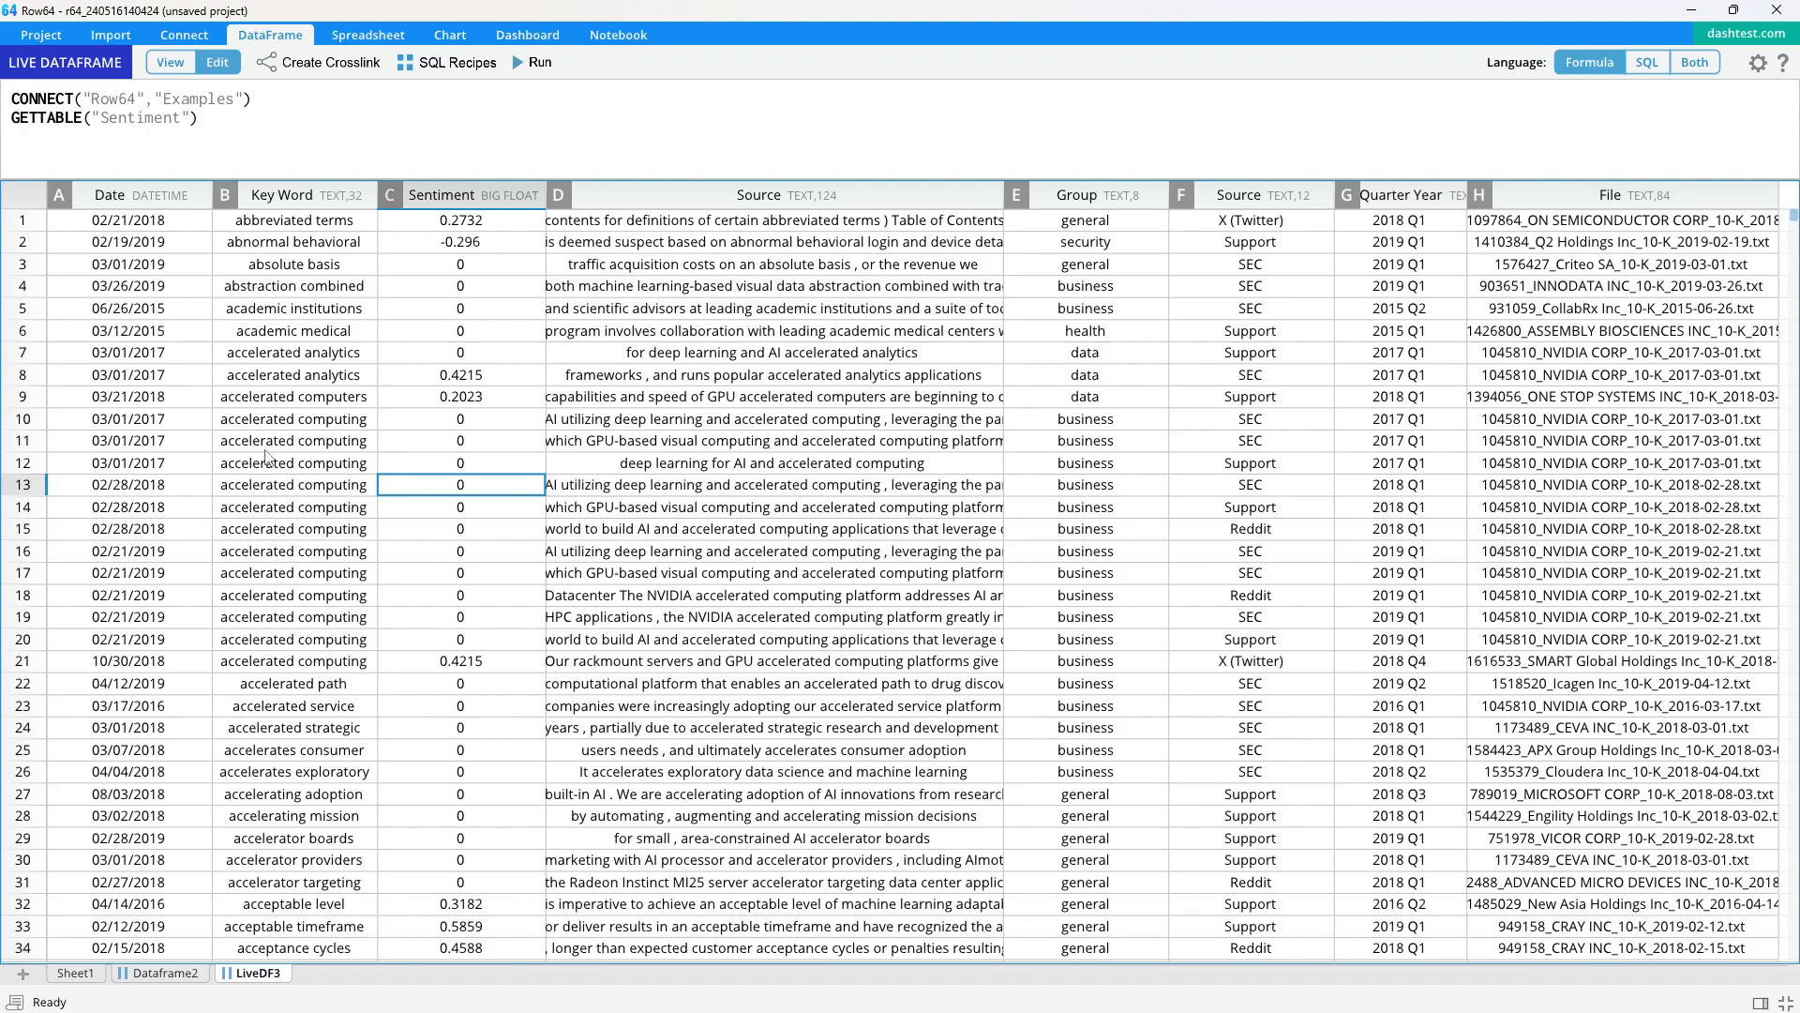
pyautogui.click(290, 199)
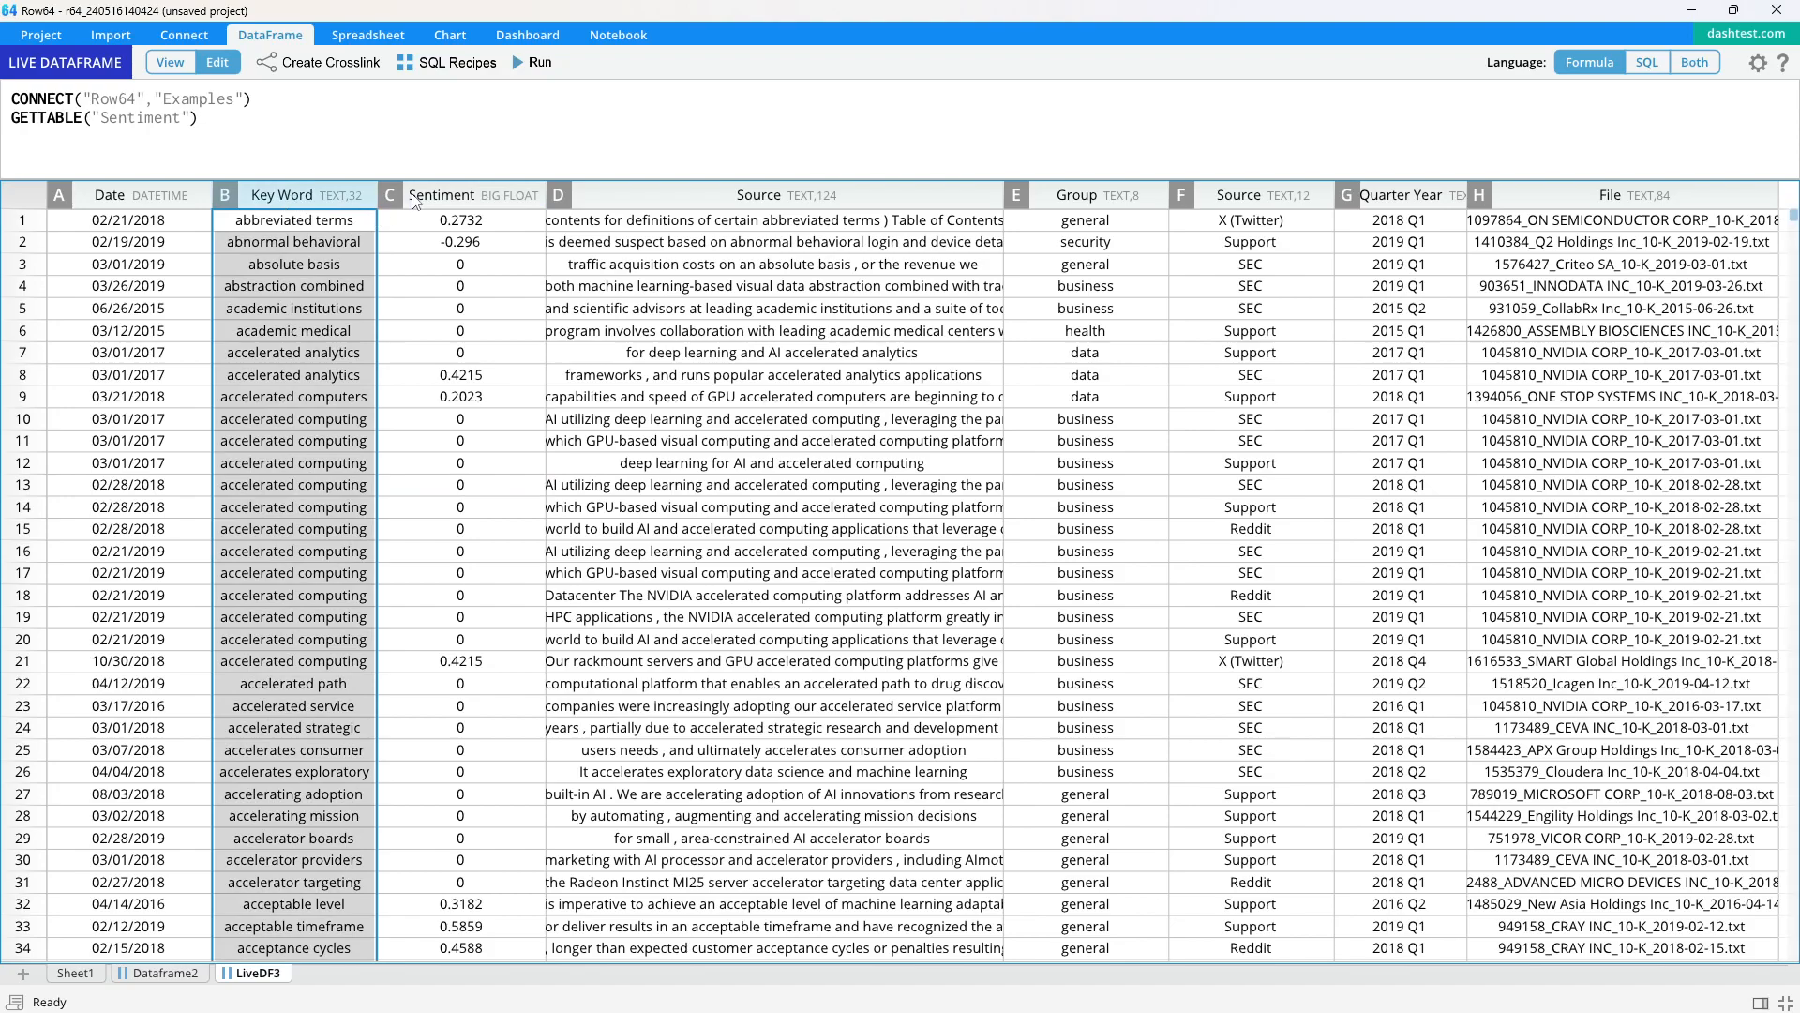
pyautogui.keyDown('shift'); pyautogui.click(448, 199); pyautogui.keyUp('shift')
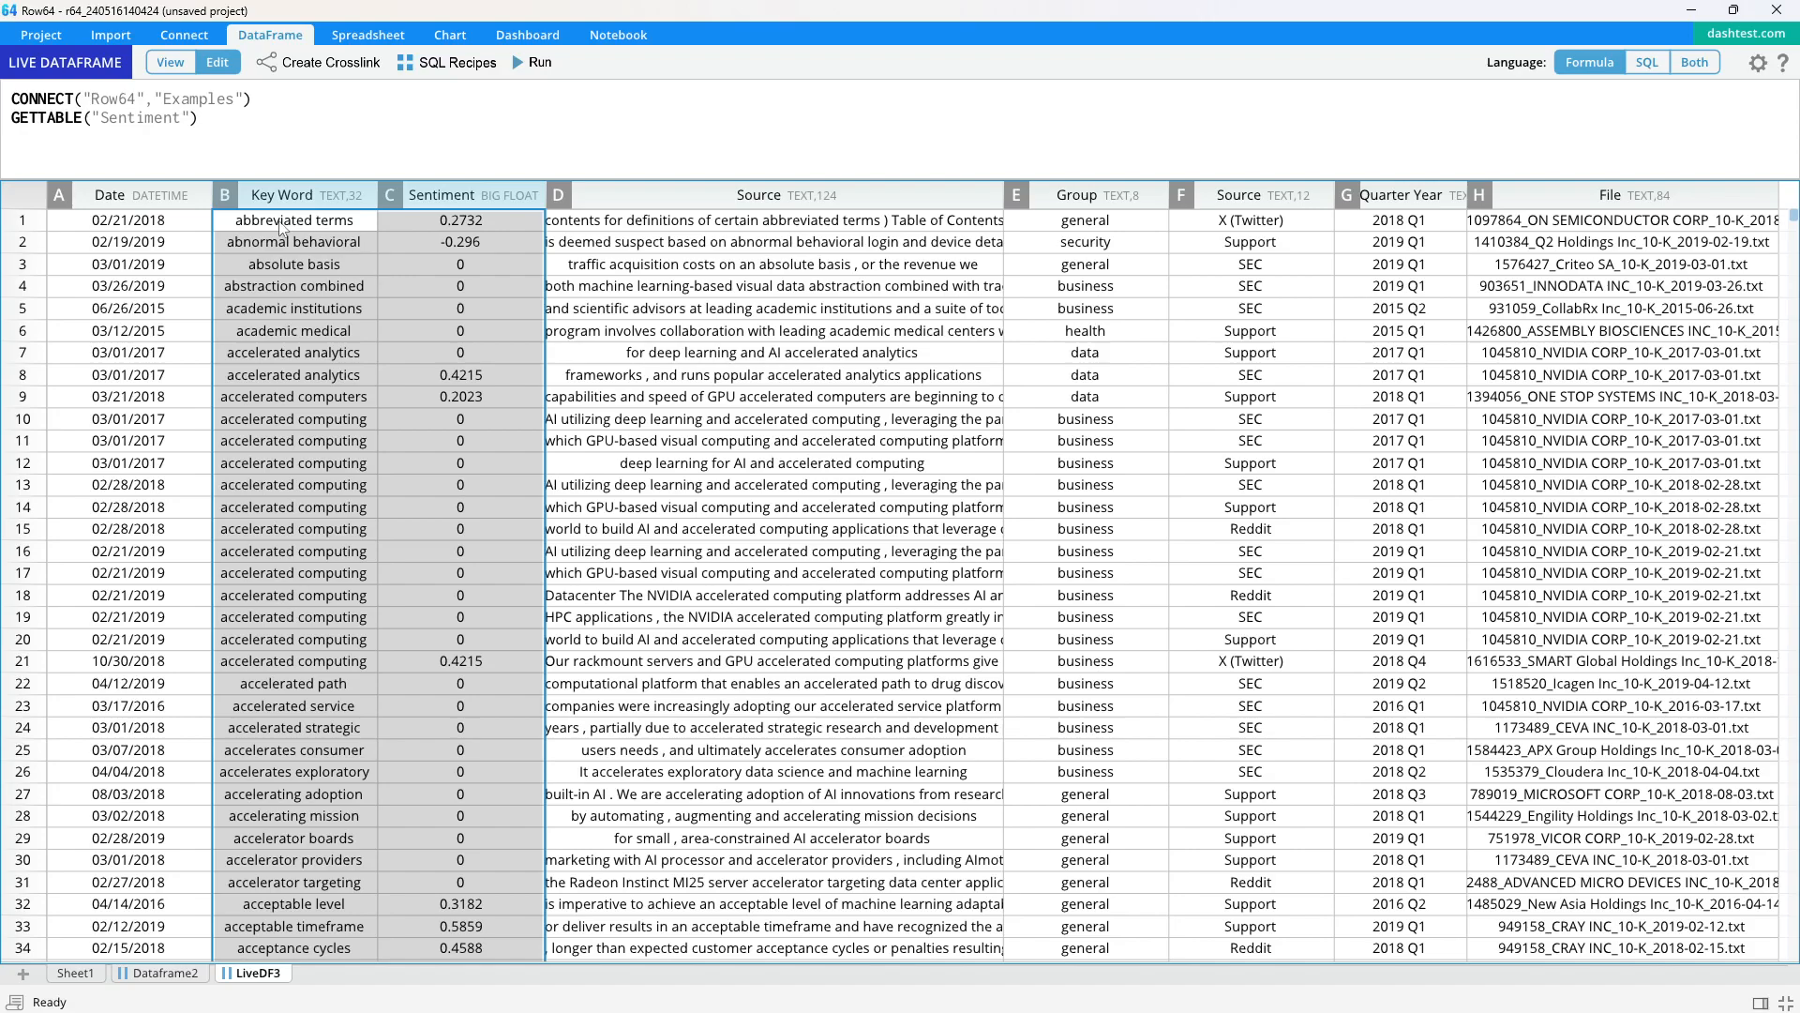
pyautogui.click(302, 68)
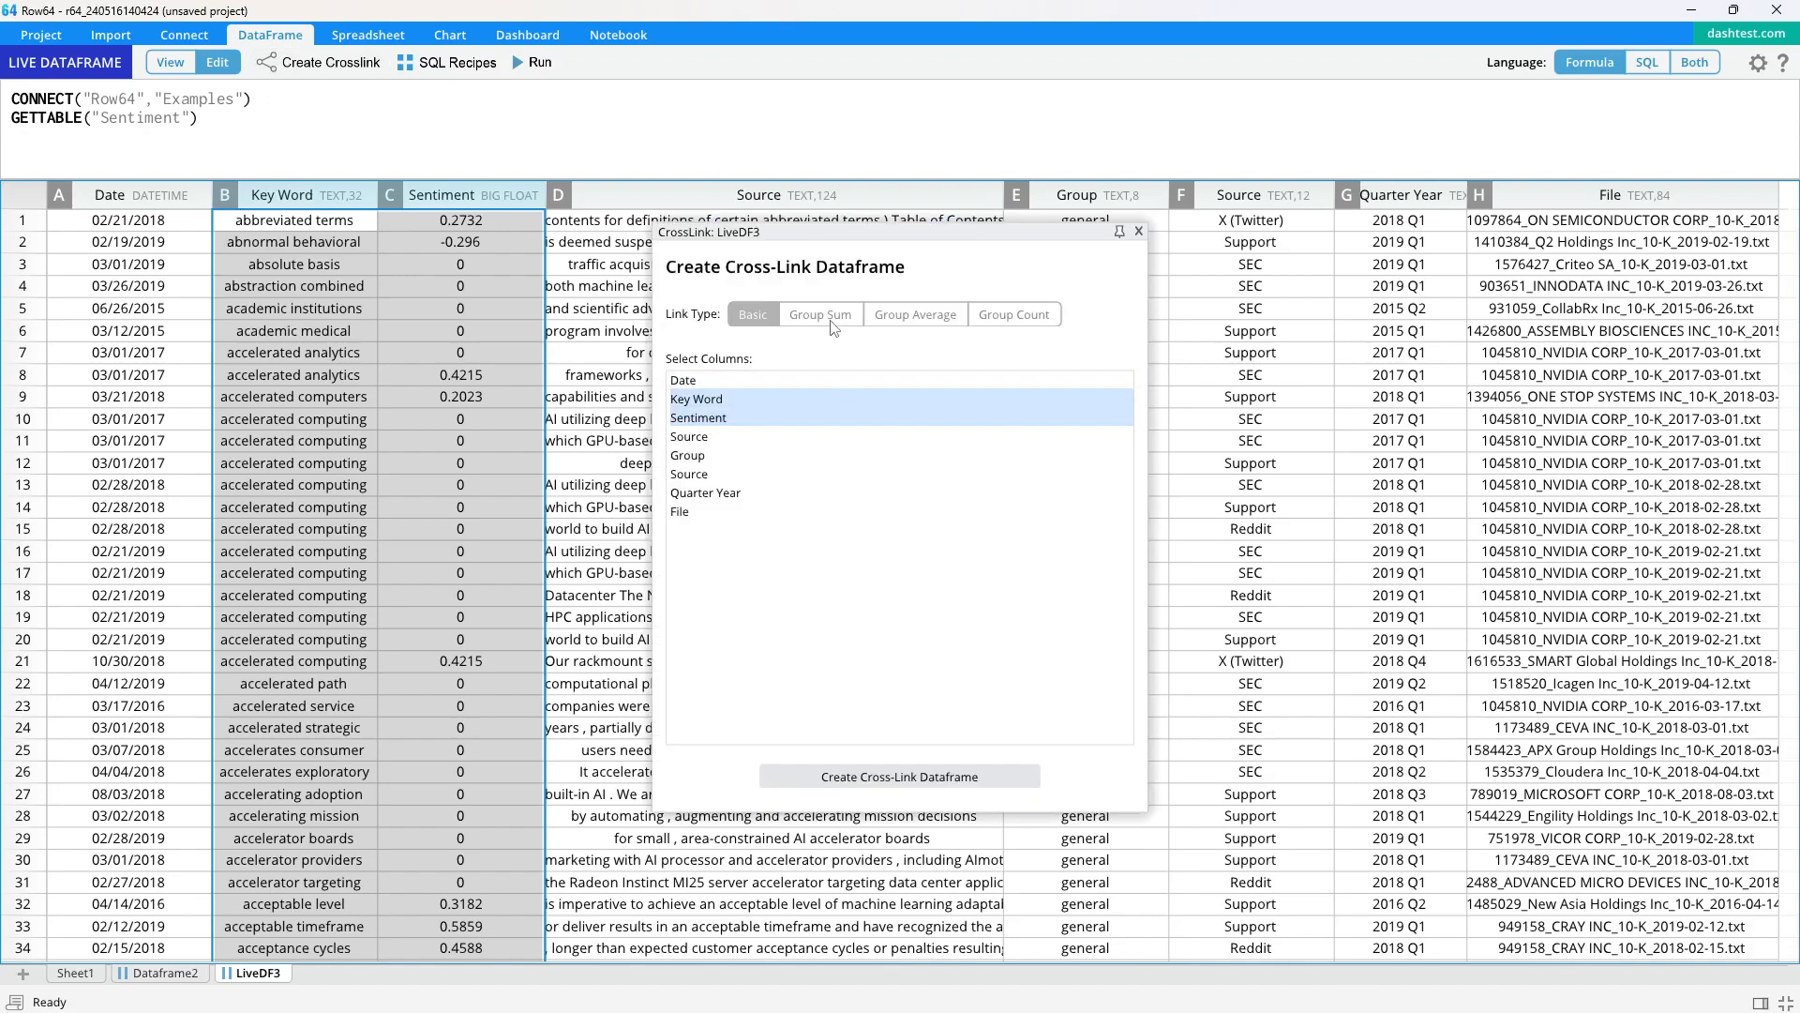
pyautogui.click(914, 774)
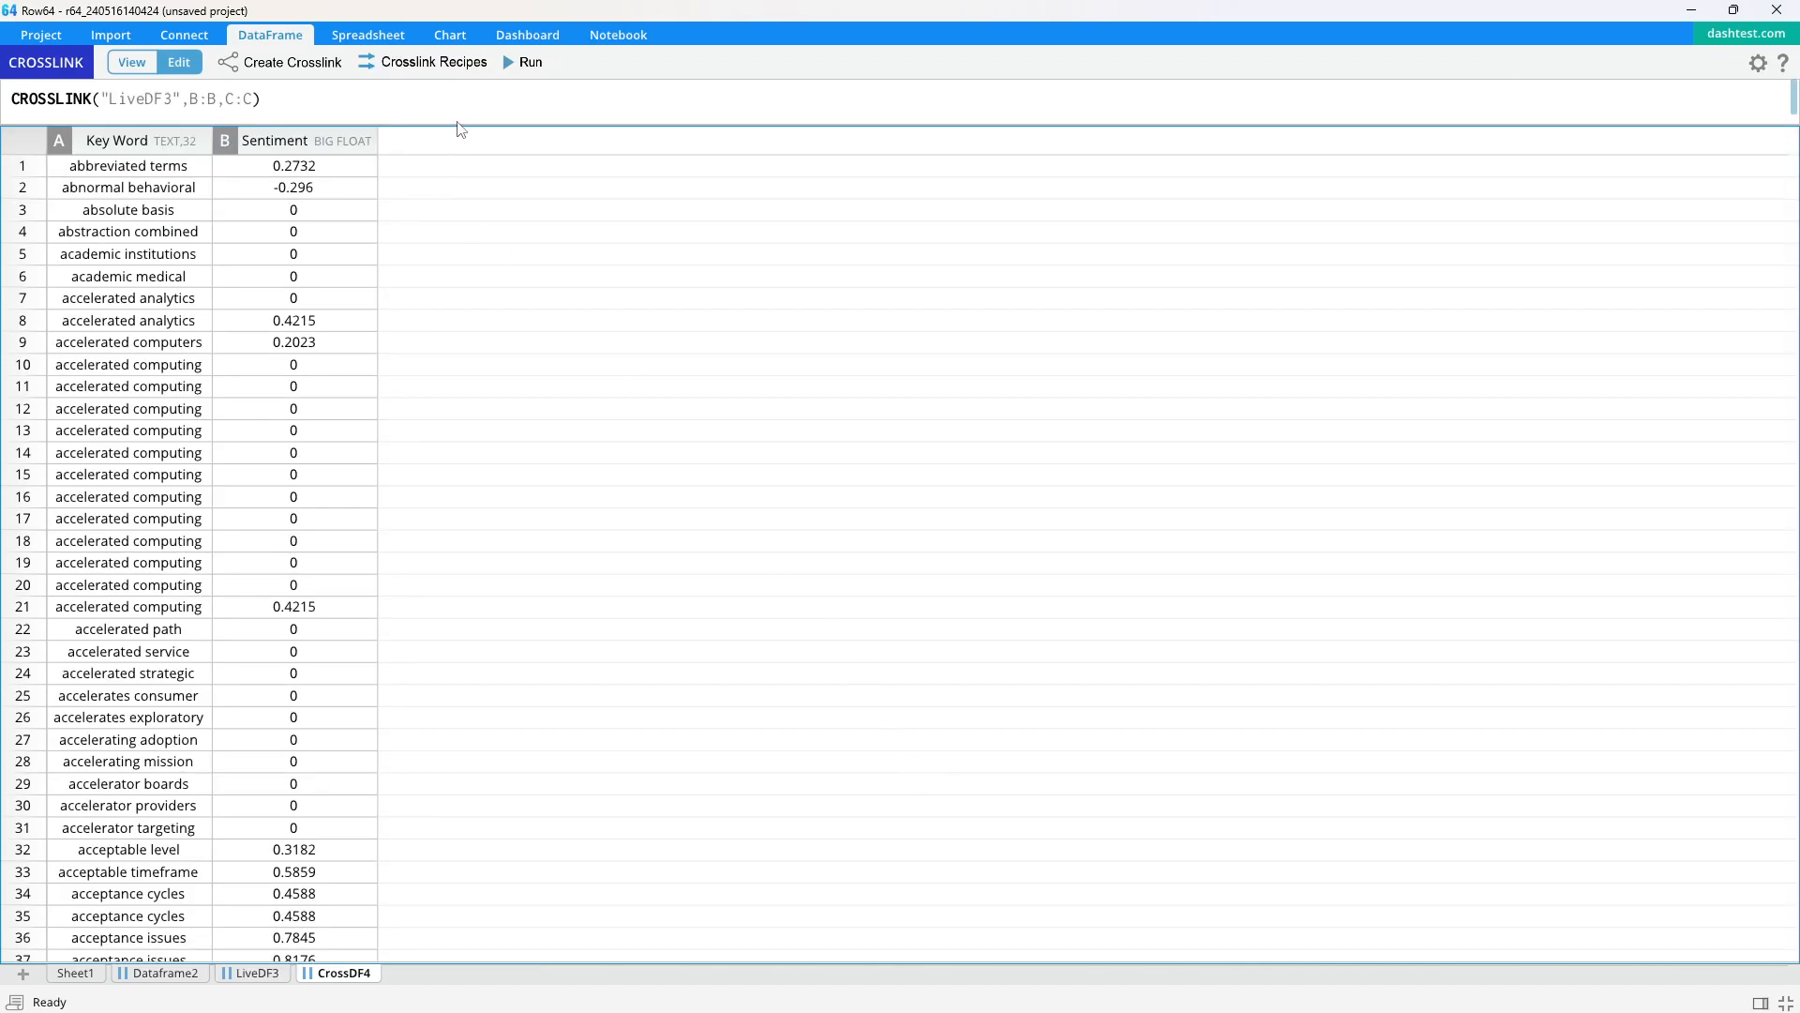
# Enlarge the formula area of the cross-link dataframe and widen its Key Word column
pyautogui.moveTo(454, 127); pyautogui.dragTo(451, 222)
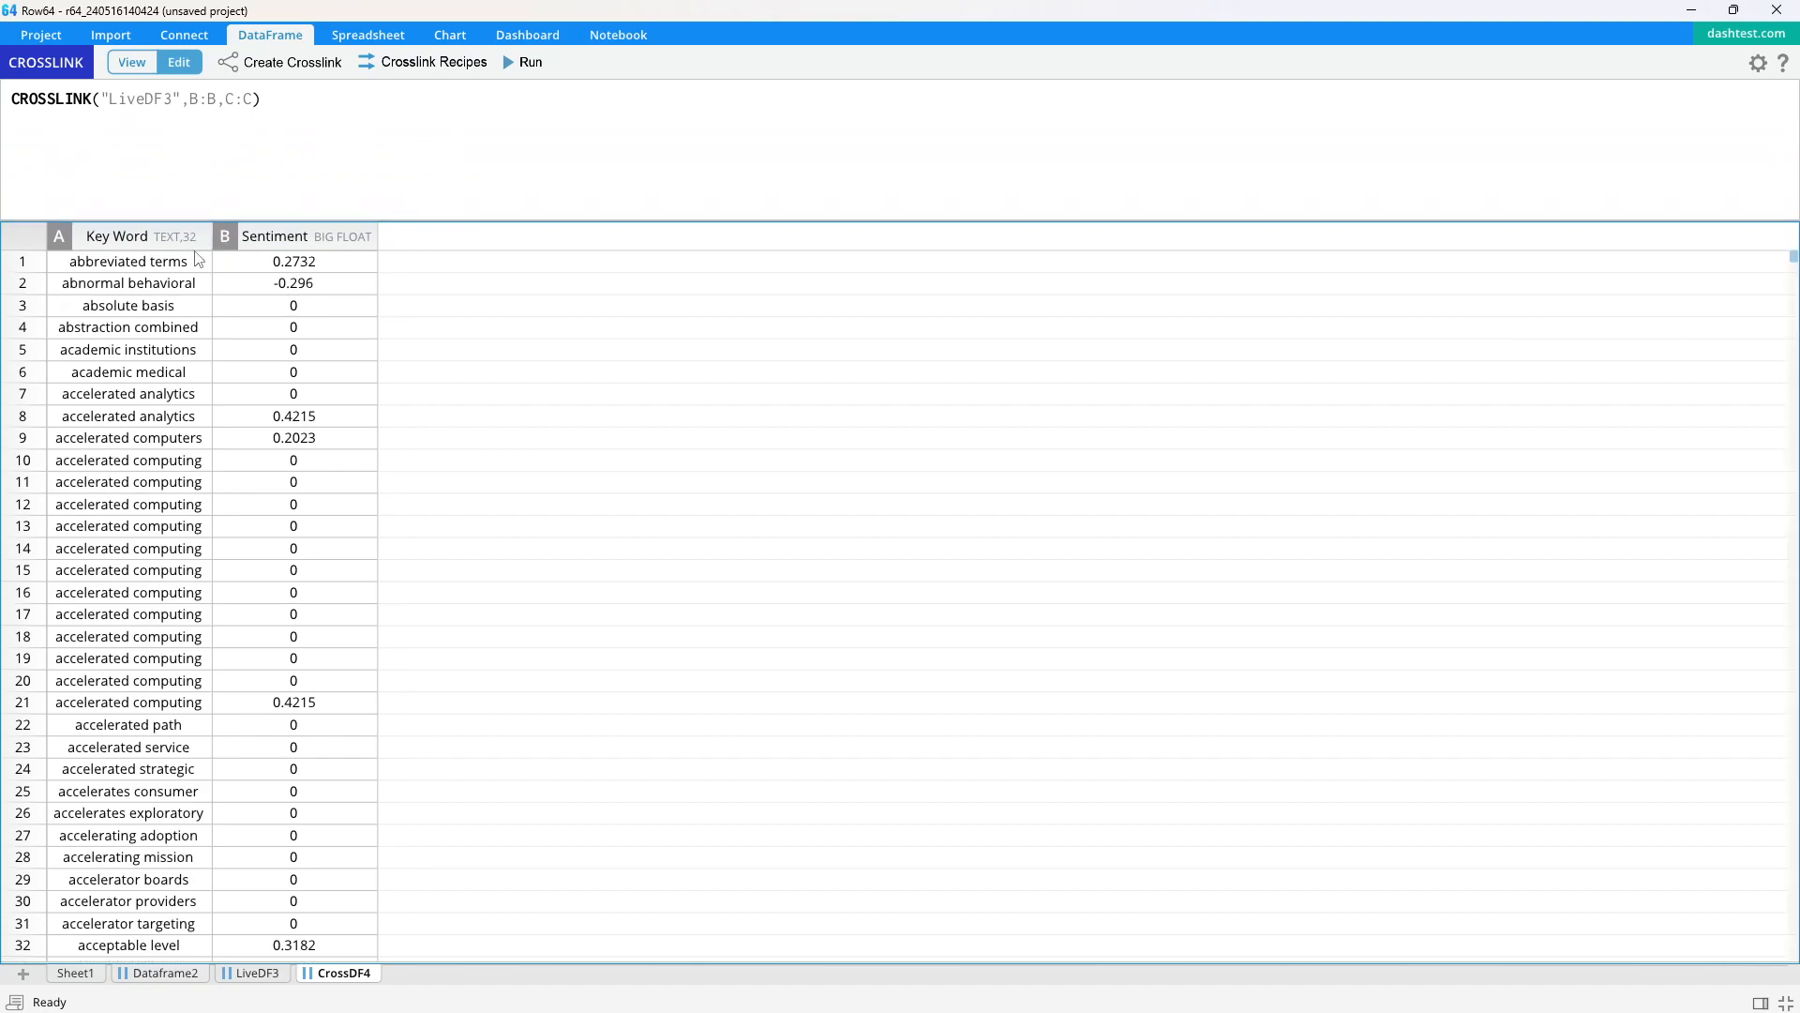
pyautogui.moveTo(211, 246); pyautogui.dragTo(256, 244)
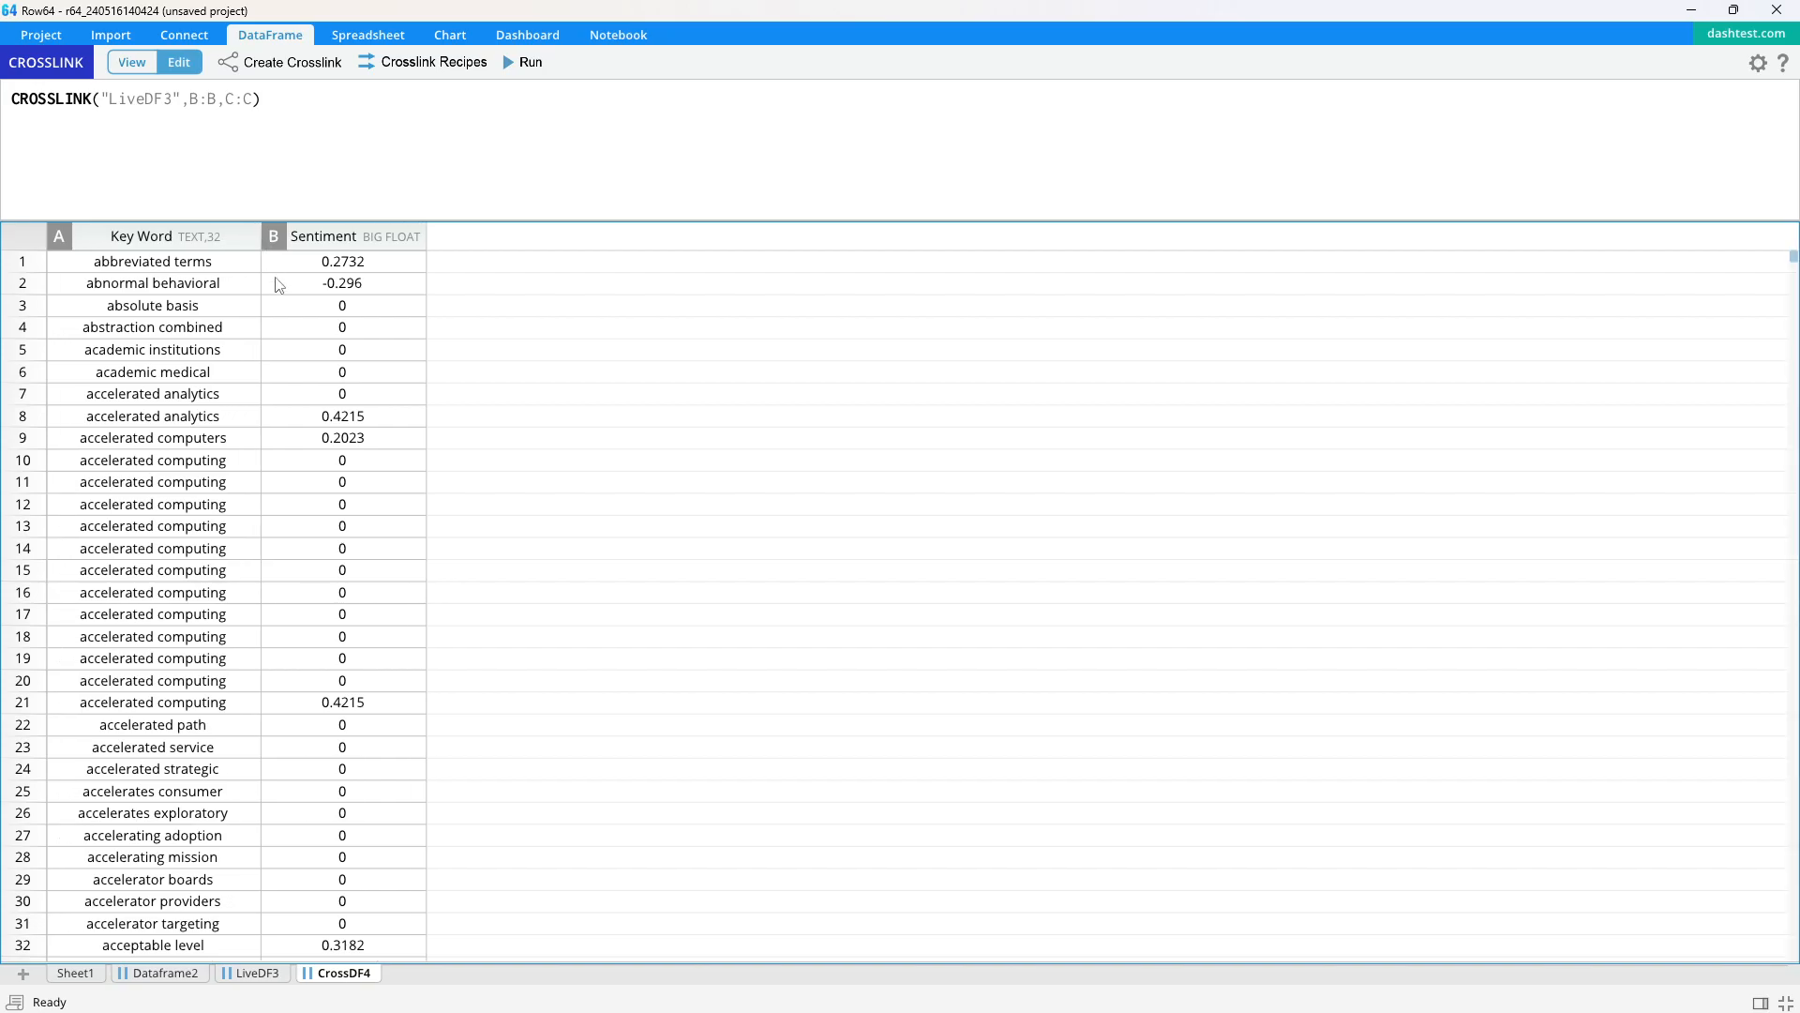
pyautogui.click(281, 153)
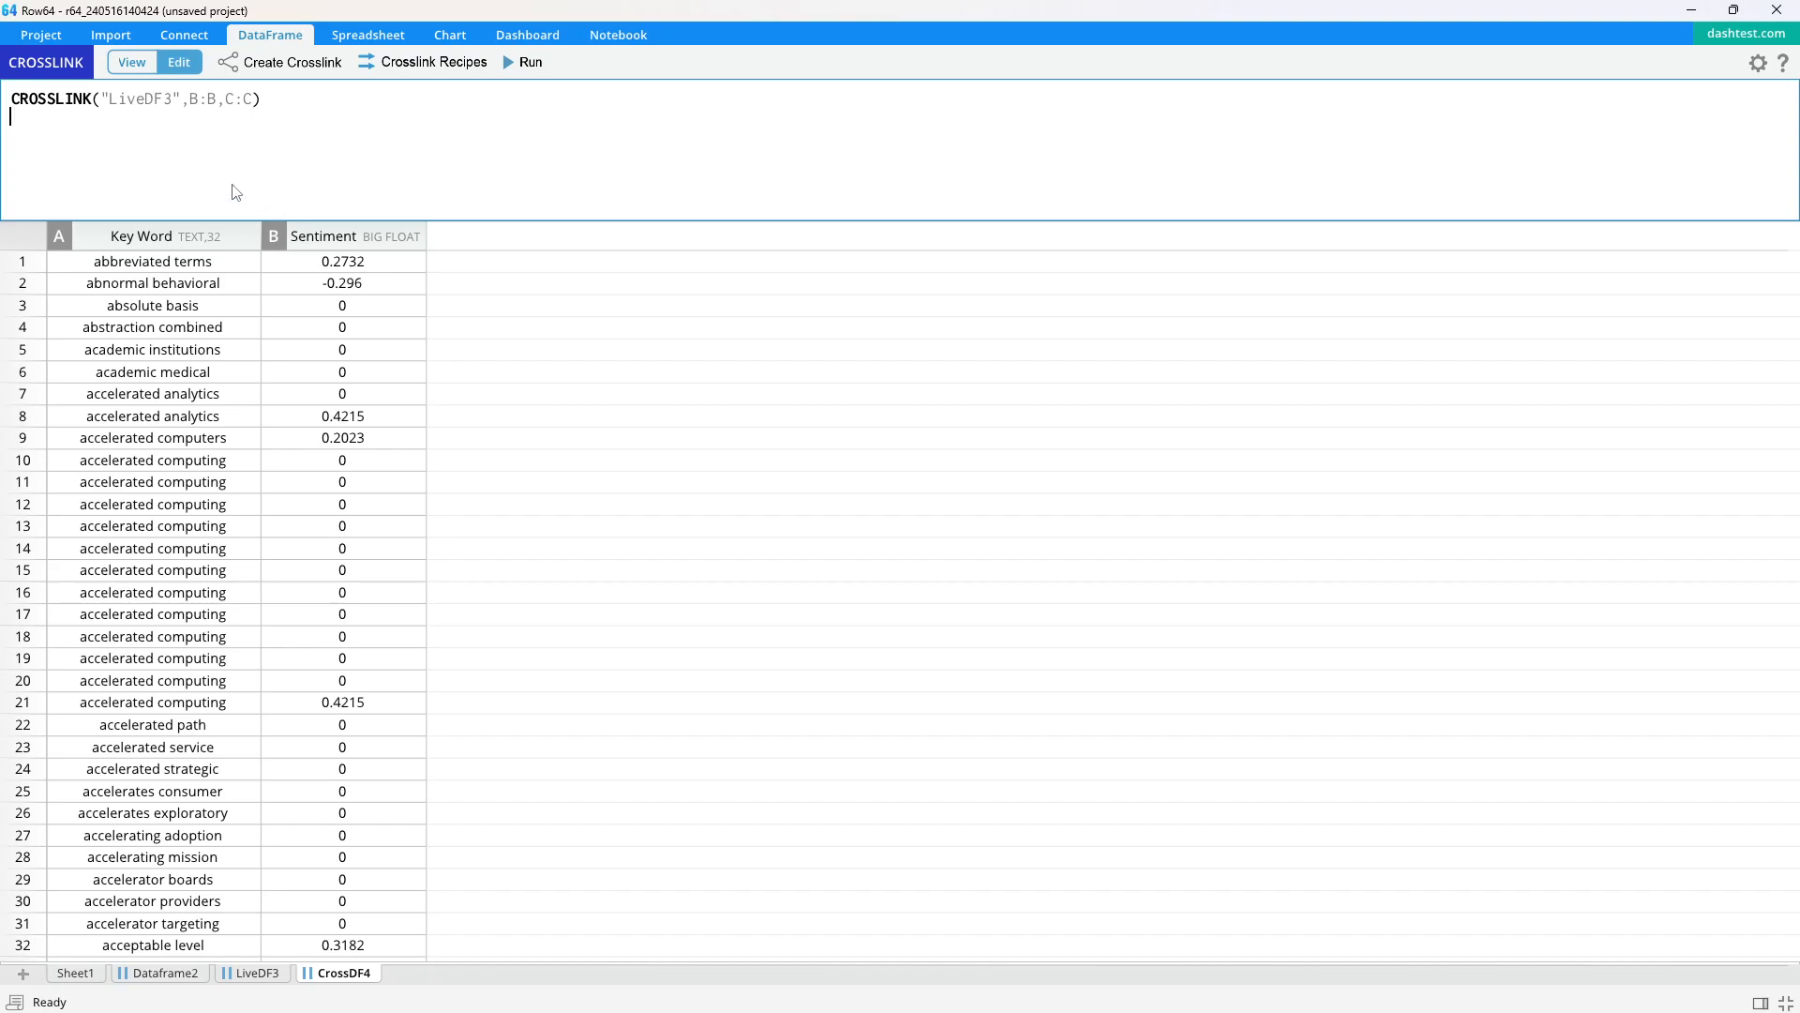
pyautogui.click(345, 246)
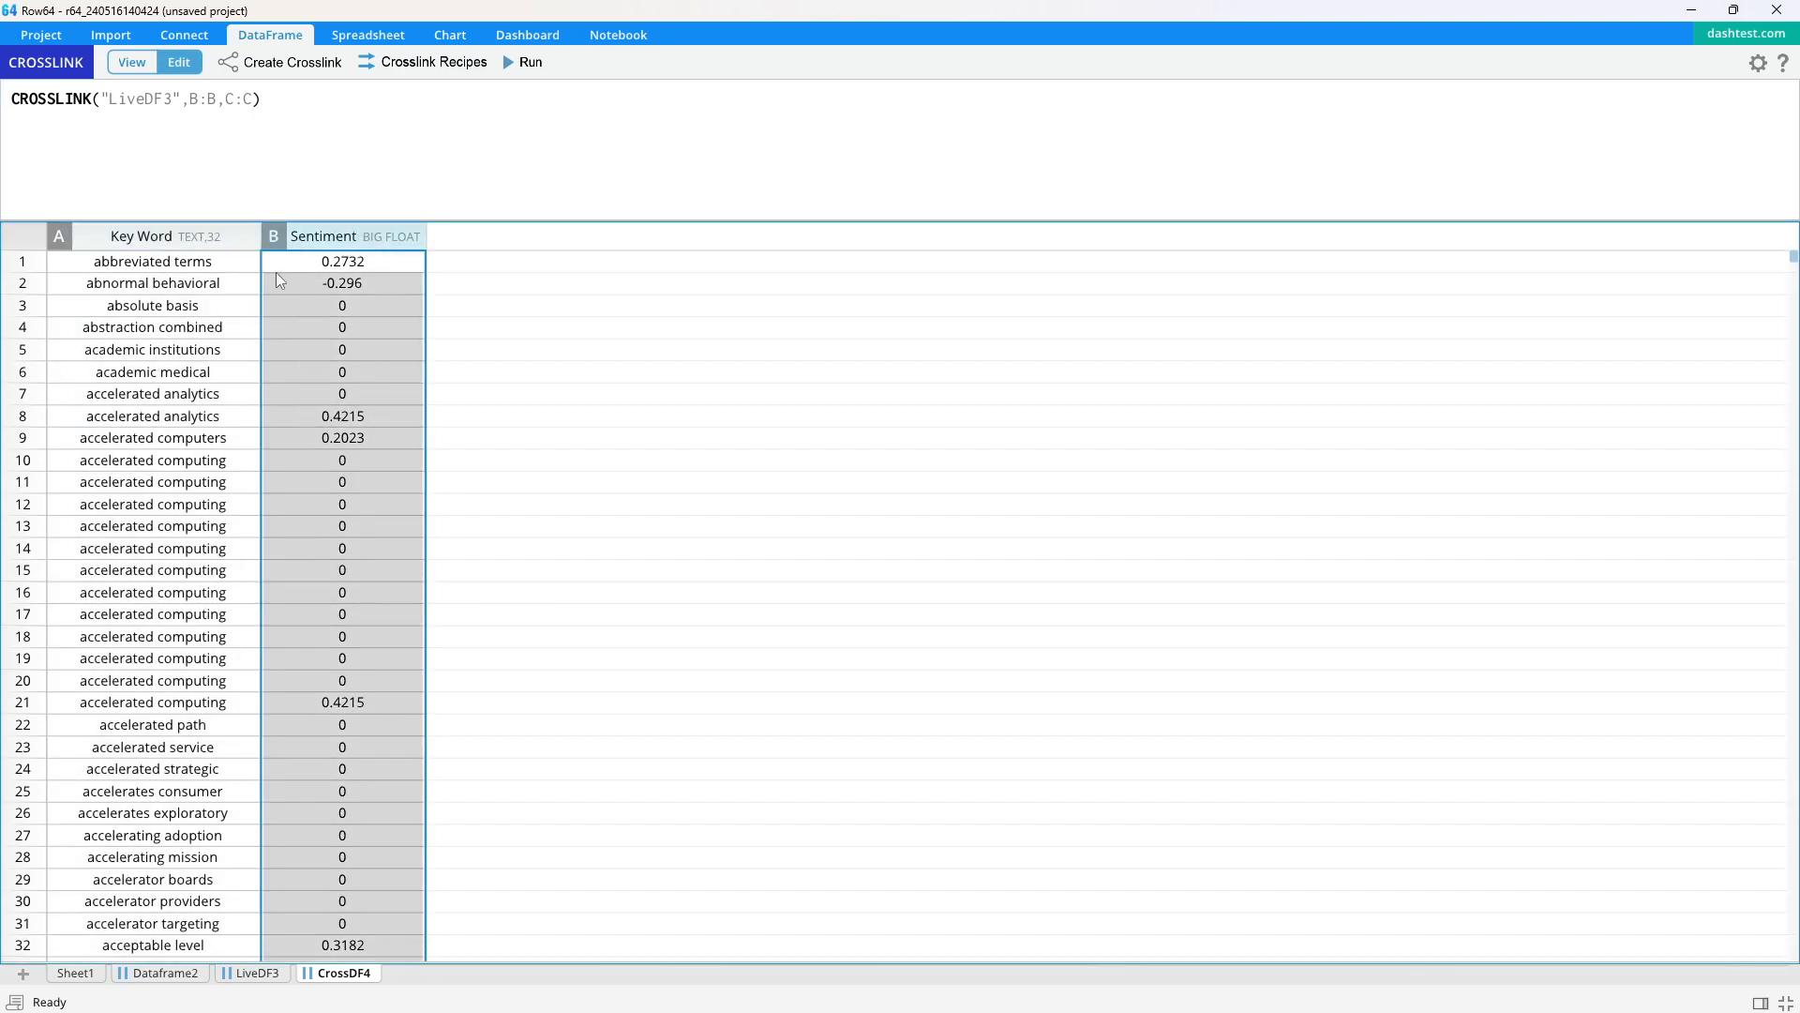
pyautogui.moveTo(172, 443); pyautogui.dragTo(174, 705)
pyautogui.click(175, 704)
pyautogui.click(174, 487)
# Increase the formula text size by two steps and make the formula area taller
pyautogui.click(304, 148)
pyautogui.hotkey('ctrl', '+')
pyautogui.hotkey('ctrl', '+')
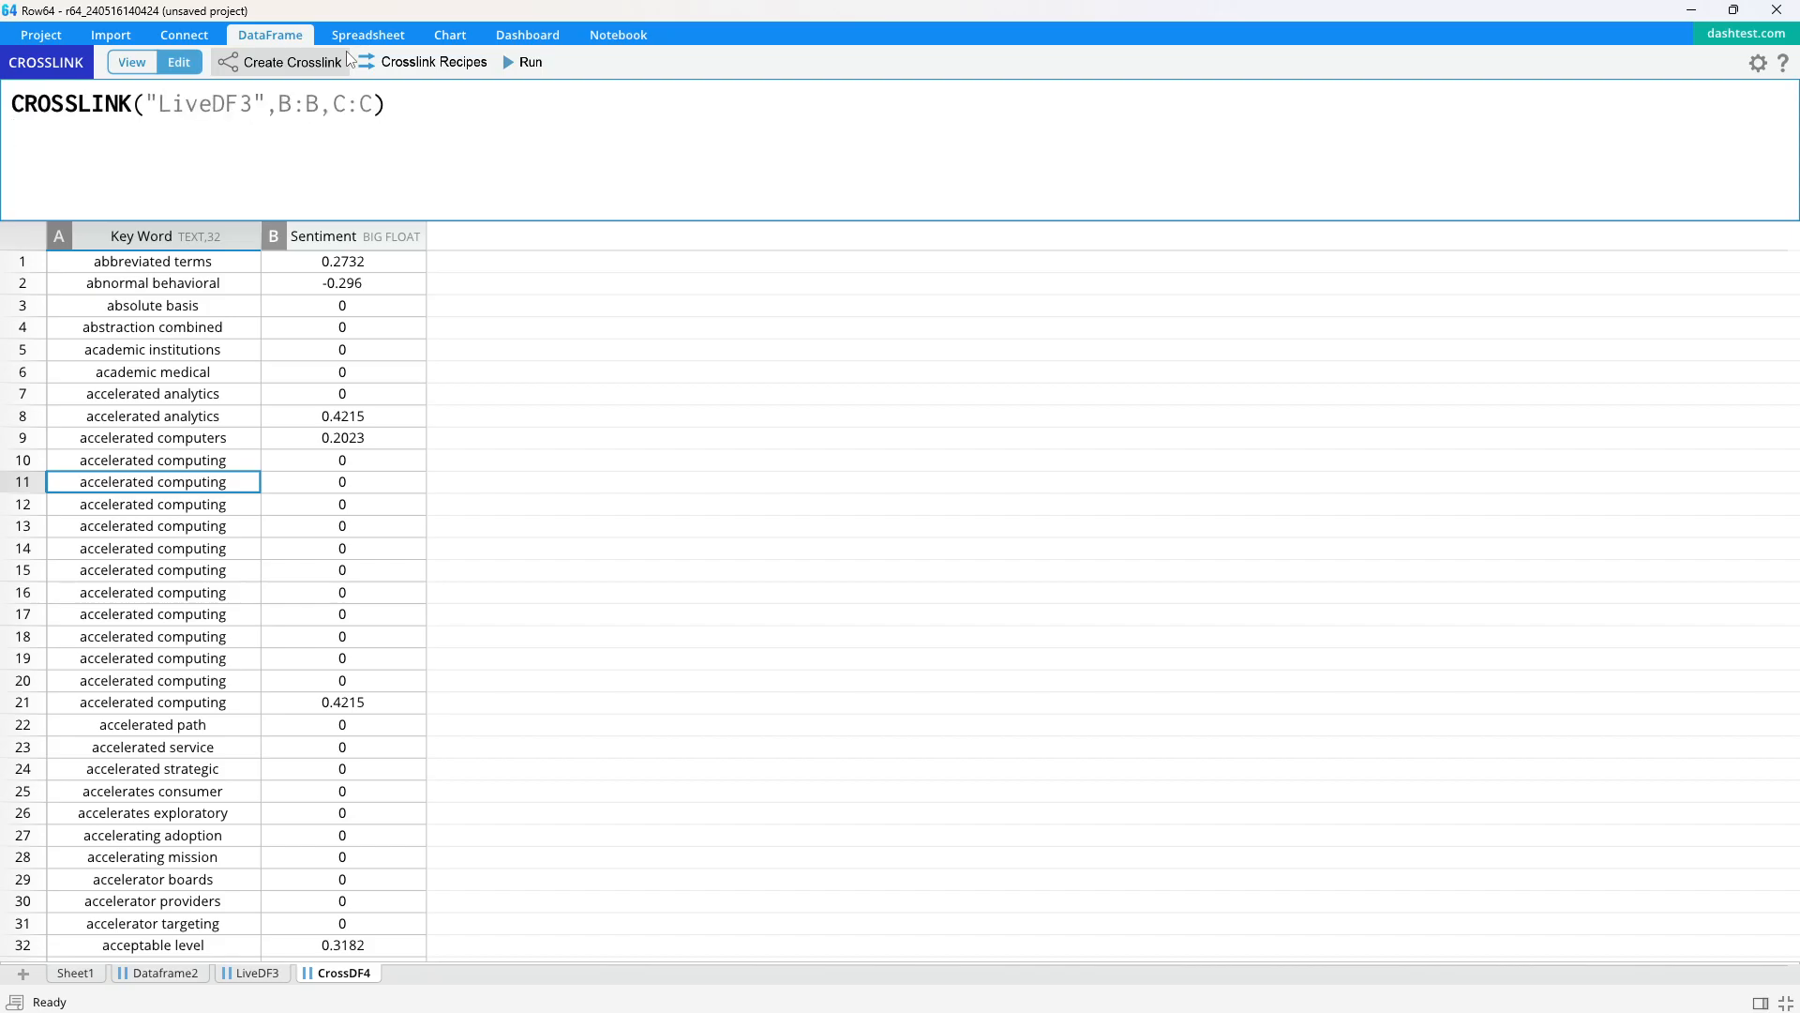
pyautogui.moveTo(481, 220); pyautogui.dragTo(474, 273)
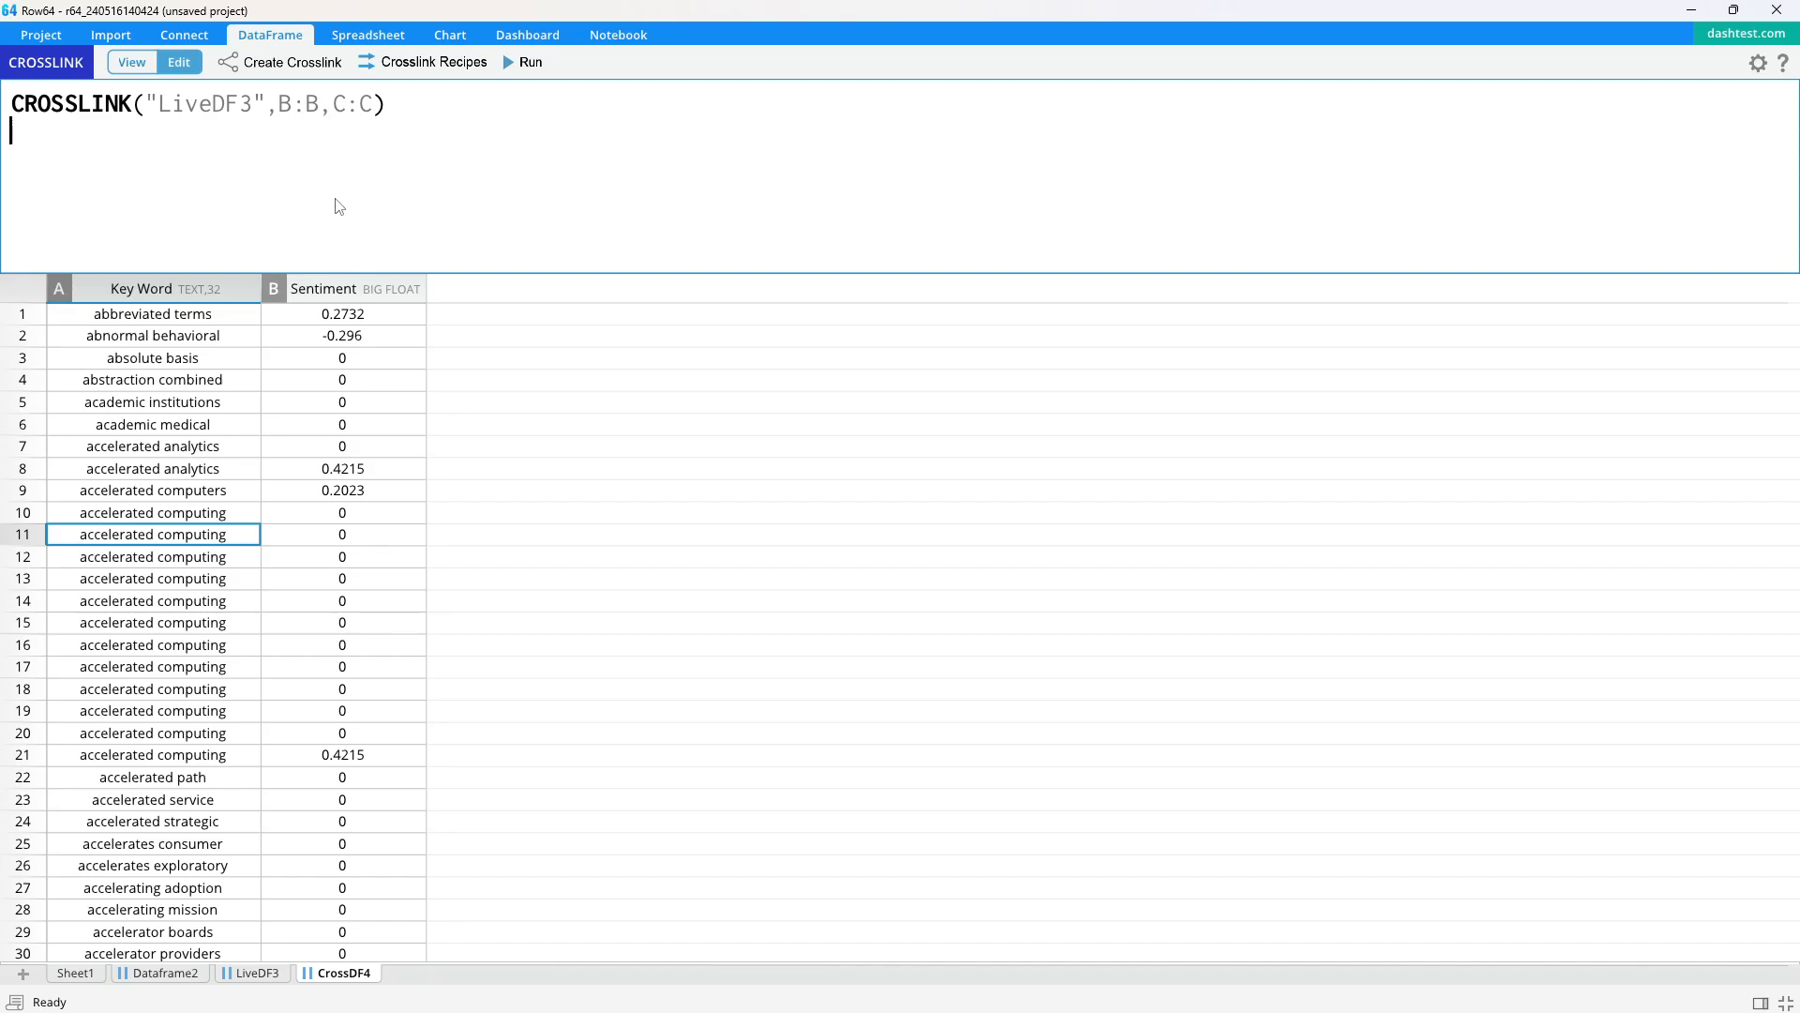
# Add the Group & Average recipe to the cross-link formula and run it on column B:B
pyautogui.click(446, 66)
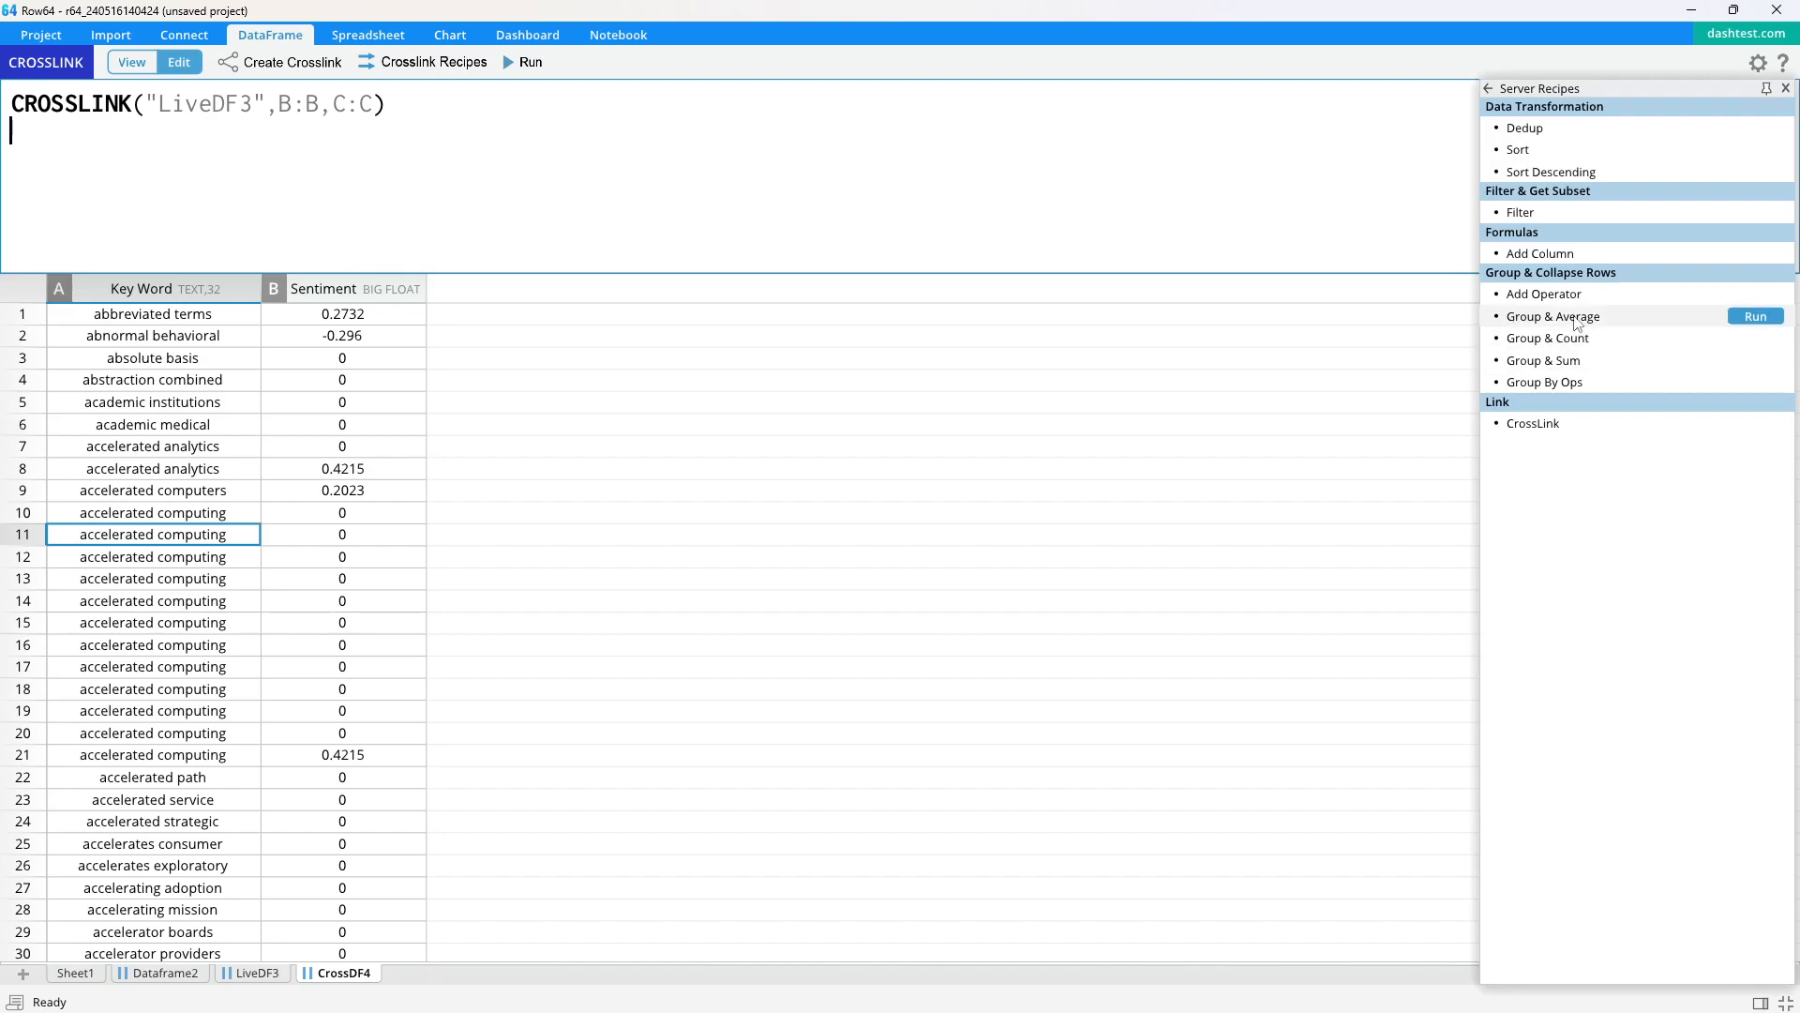
pyautogui.click(1566, 318)
pyautogui.click(531, 64)
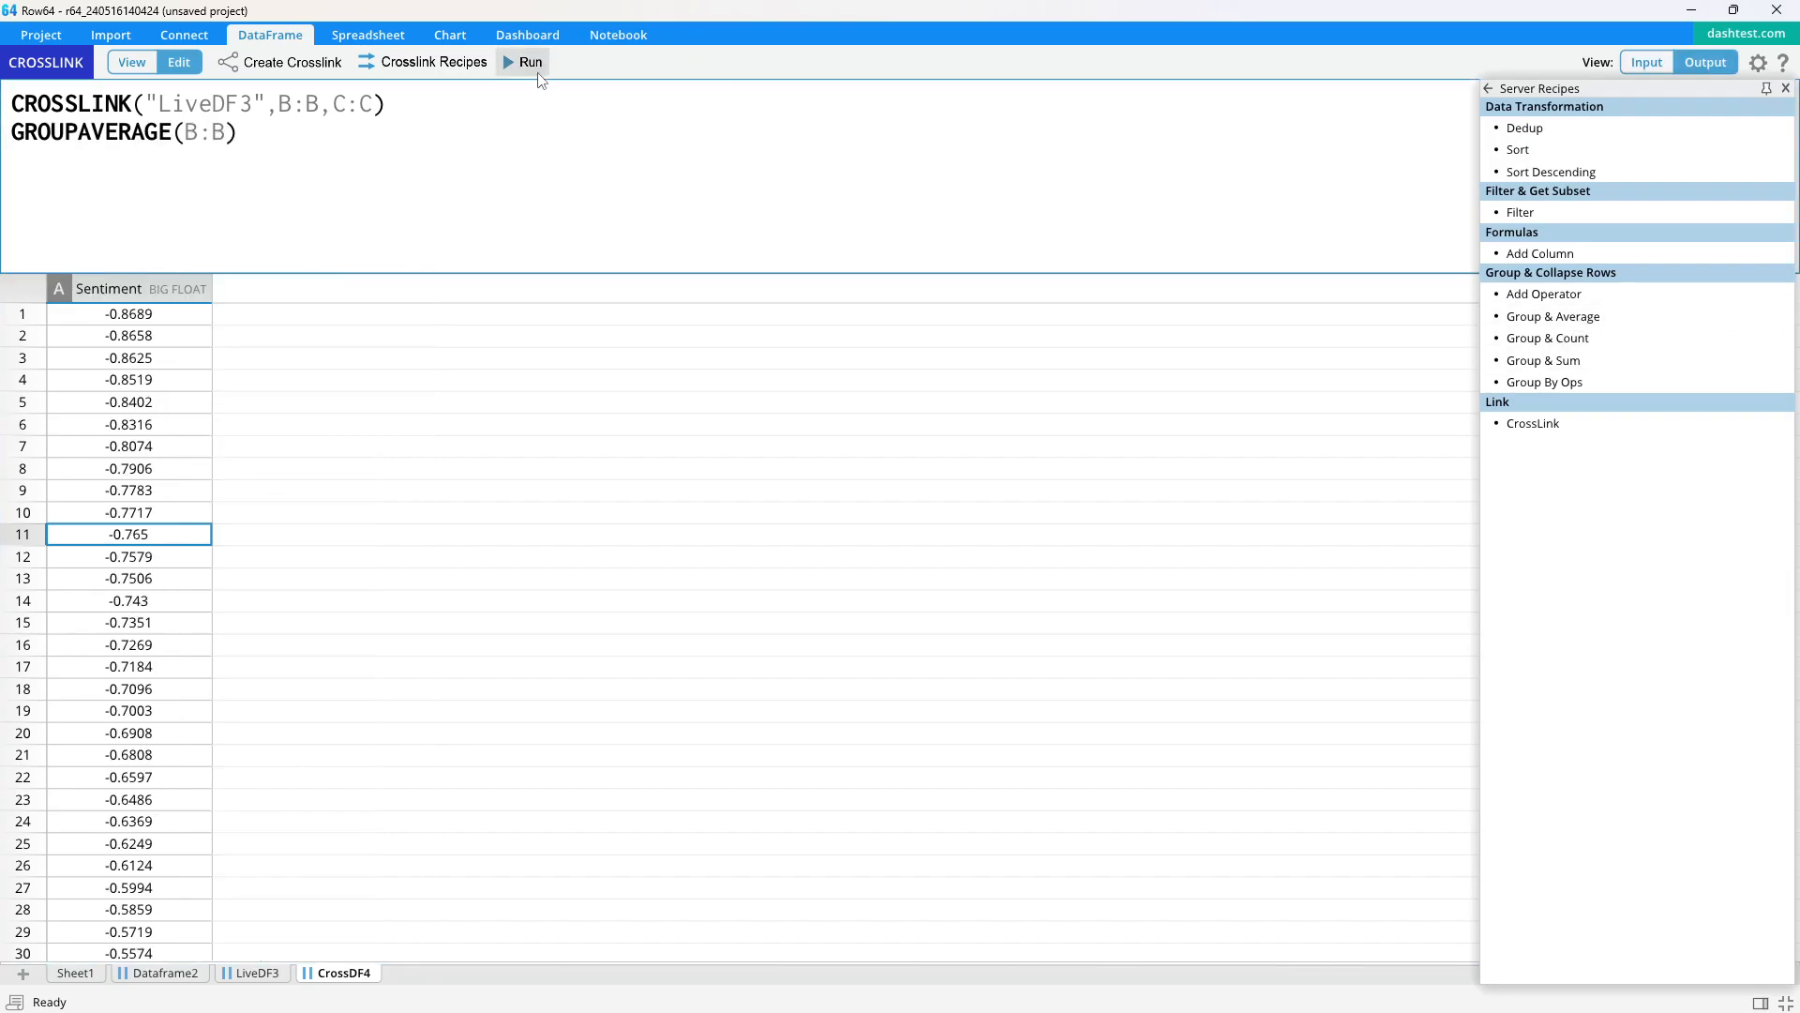
# Show the input data, set the GROUPAVERAGE column to Key Word (A:A) and rerun the formula
pyautogui.moveTo(293, 273)
pyautogui.mouseDown()
pyautogui.moveTo(294, 322)
pyautogui.moveTo(318, 273)
pyautogui.mouseUp()
pyautogui.click(1640, 63)
pyautogui.click(213, 132)
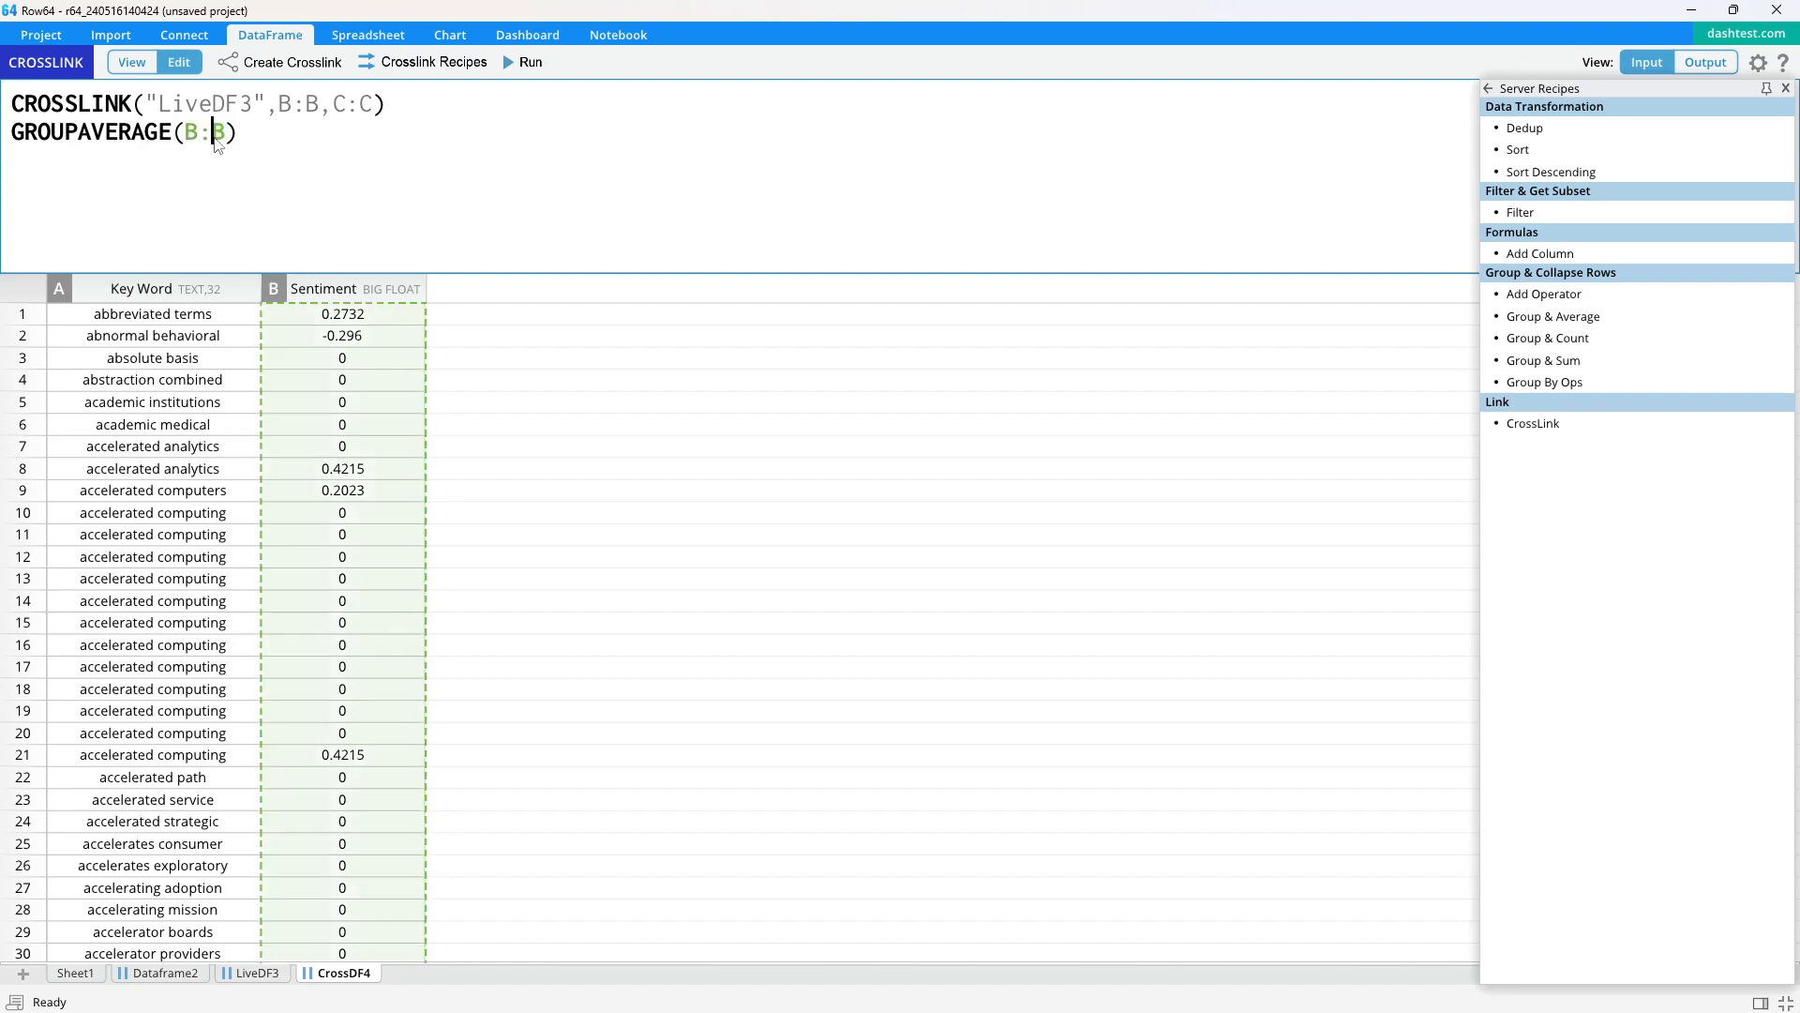
pyautogui.click(198, 284)
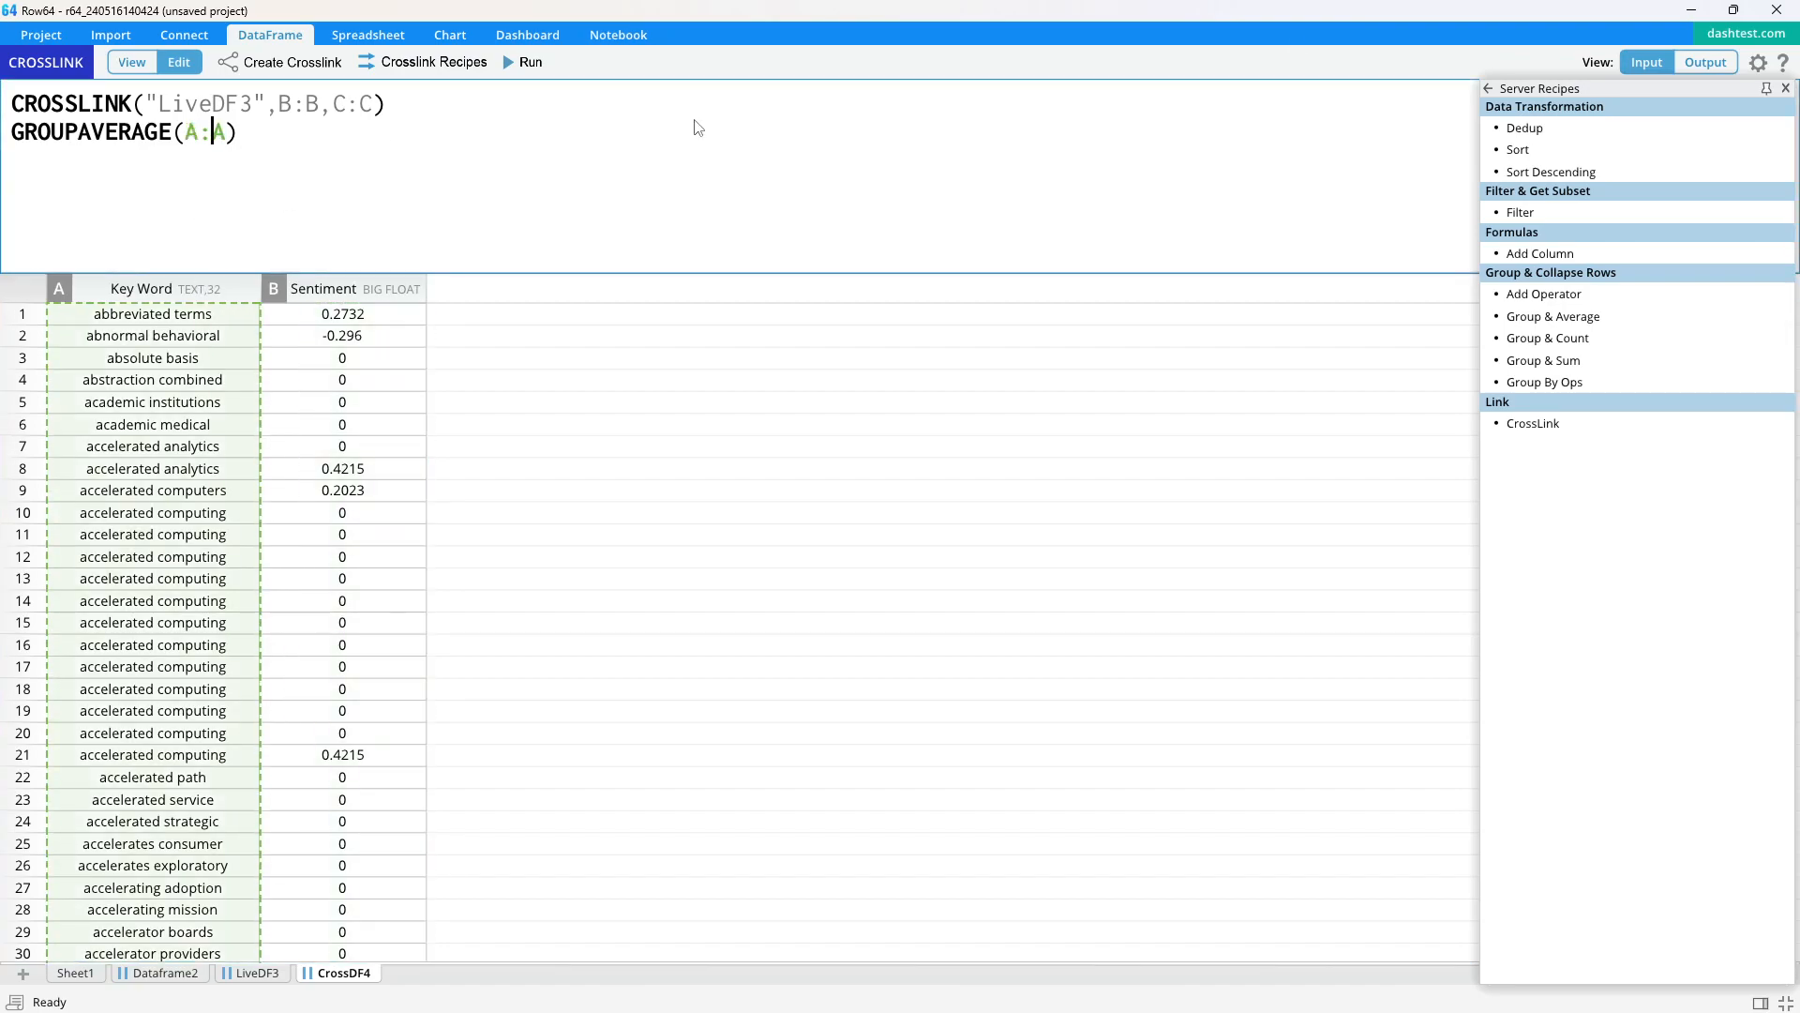
pyautogui.click(530, 64)
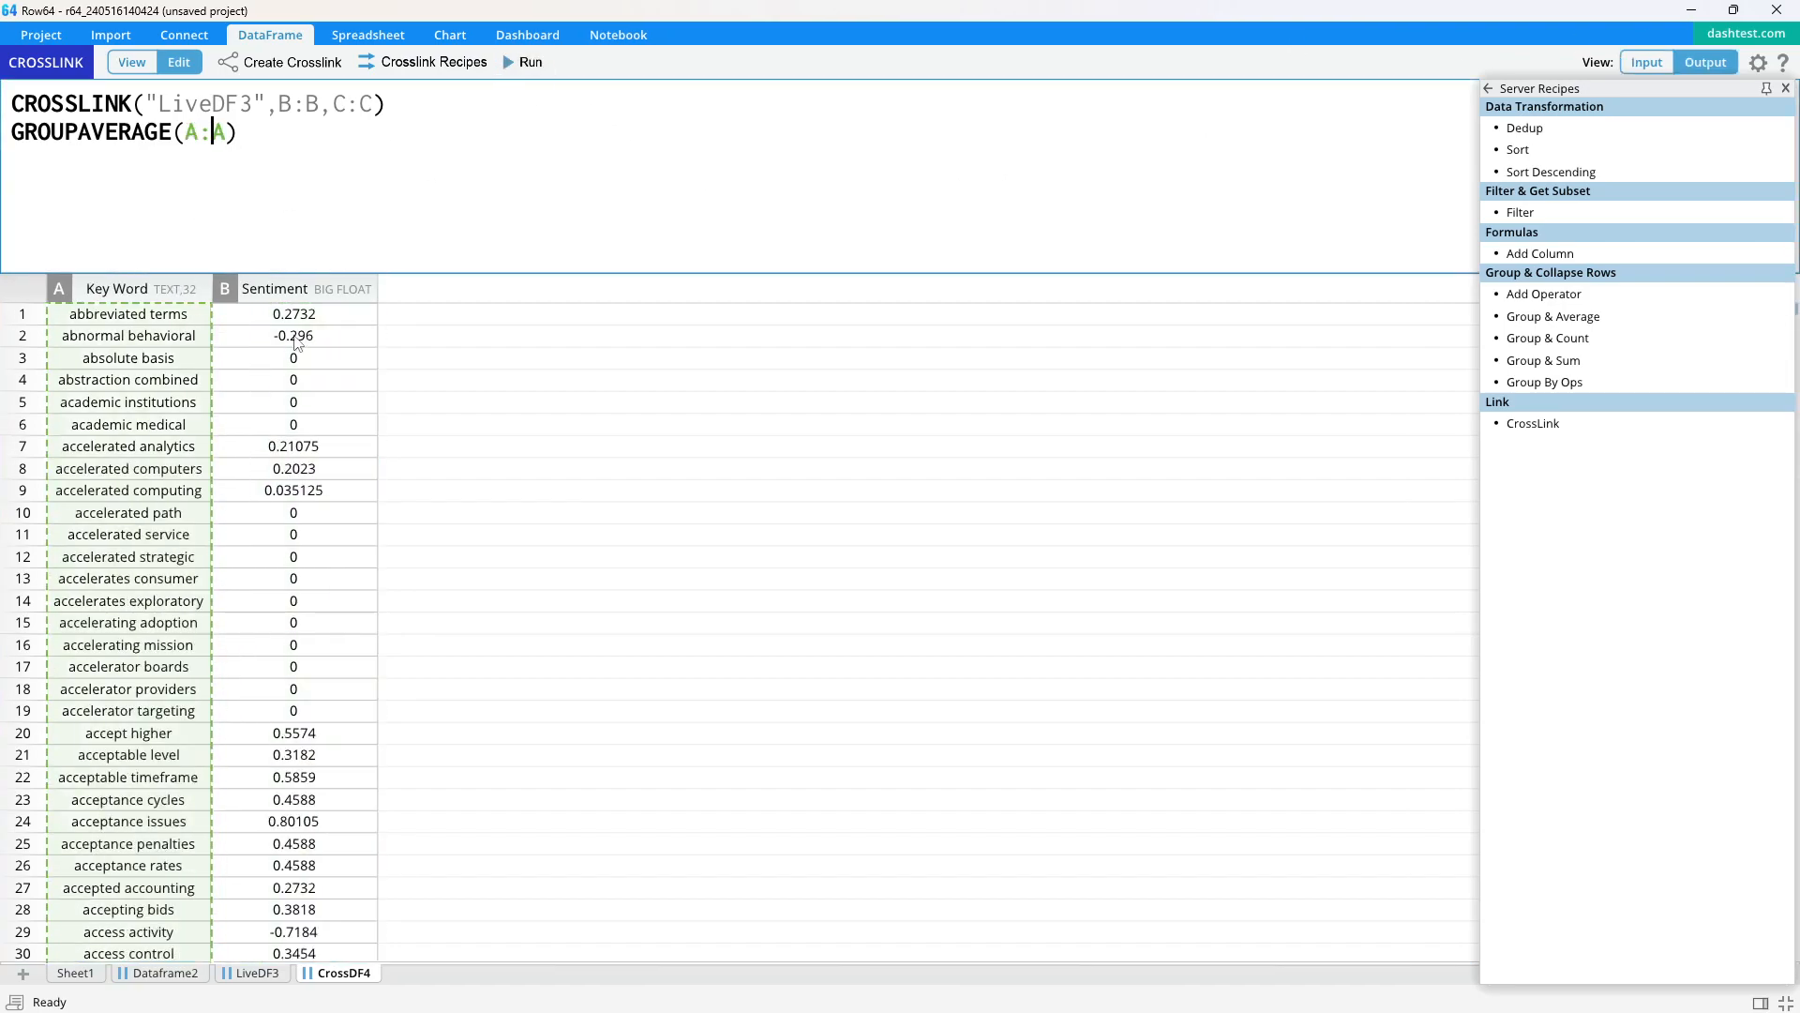
pyautogui.click(457, 208)
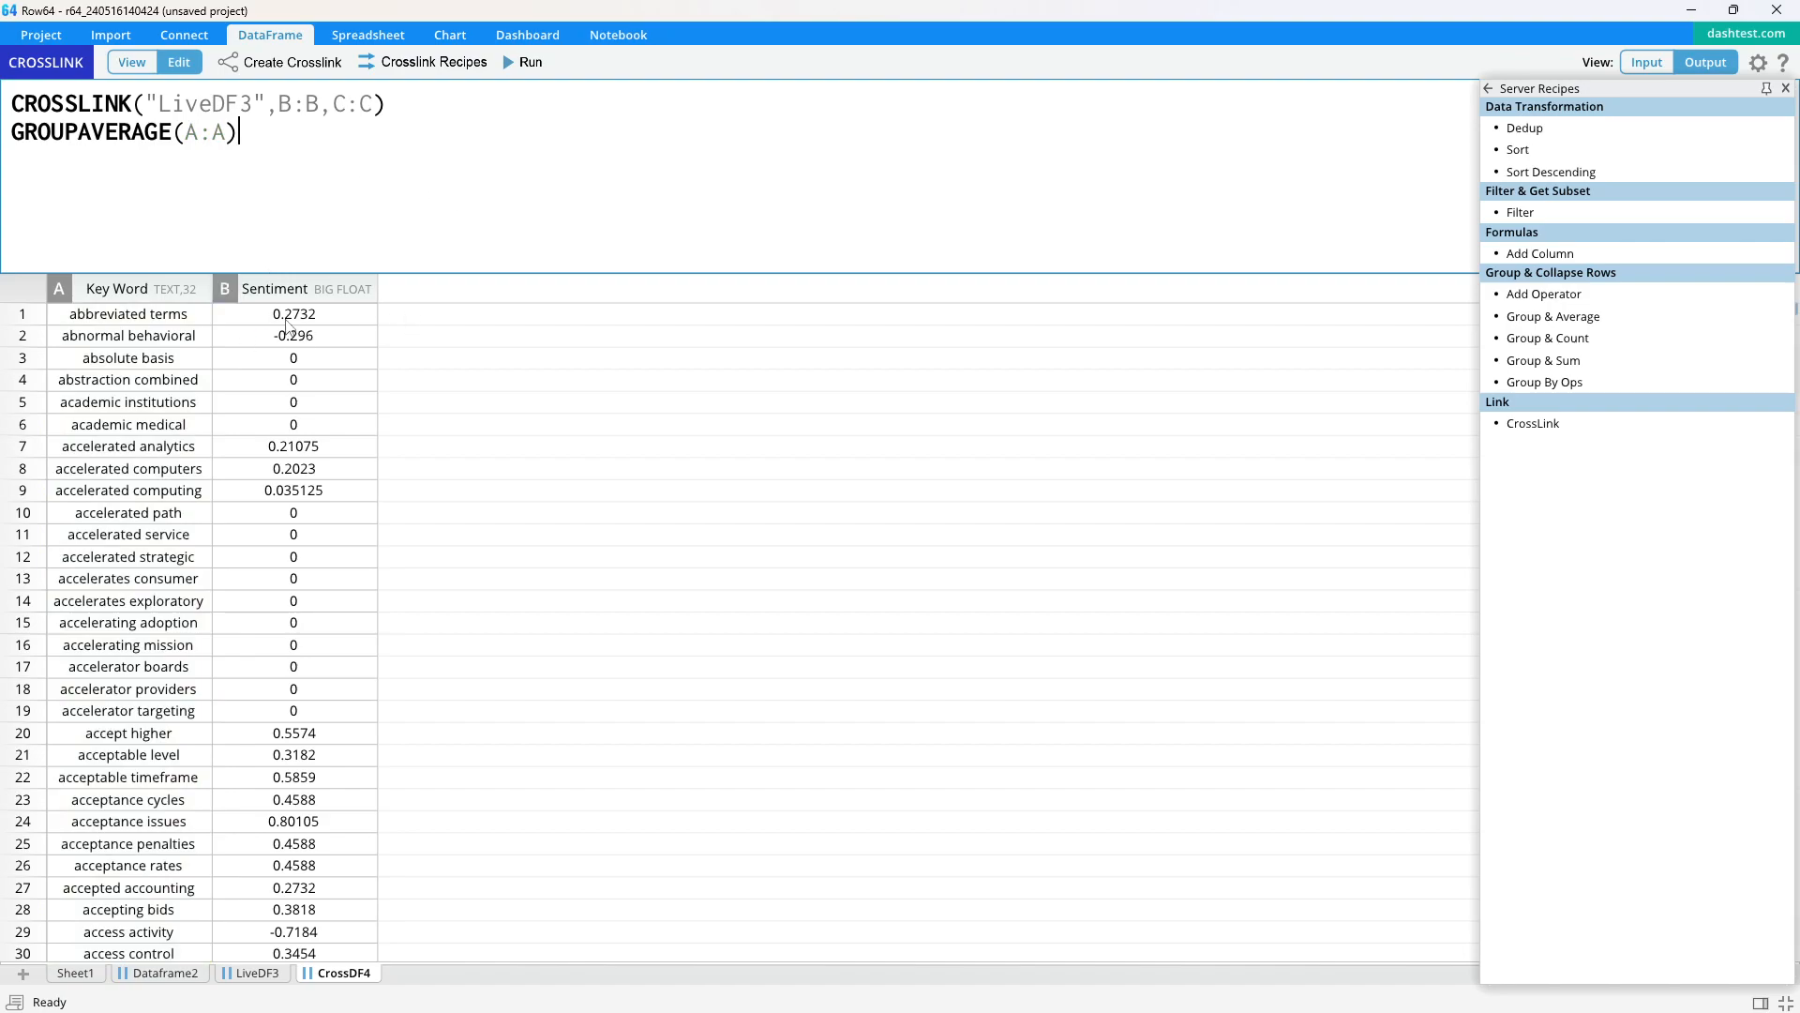
# Close the recipe list and slightly widen the Sentiment column
pyautogui.click(1786, 89)
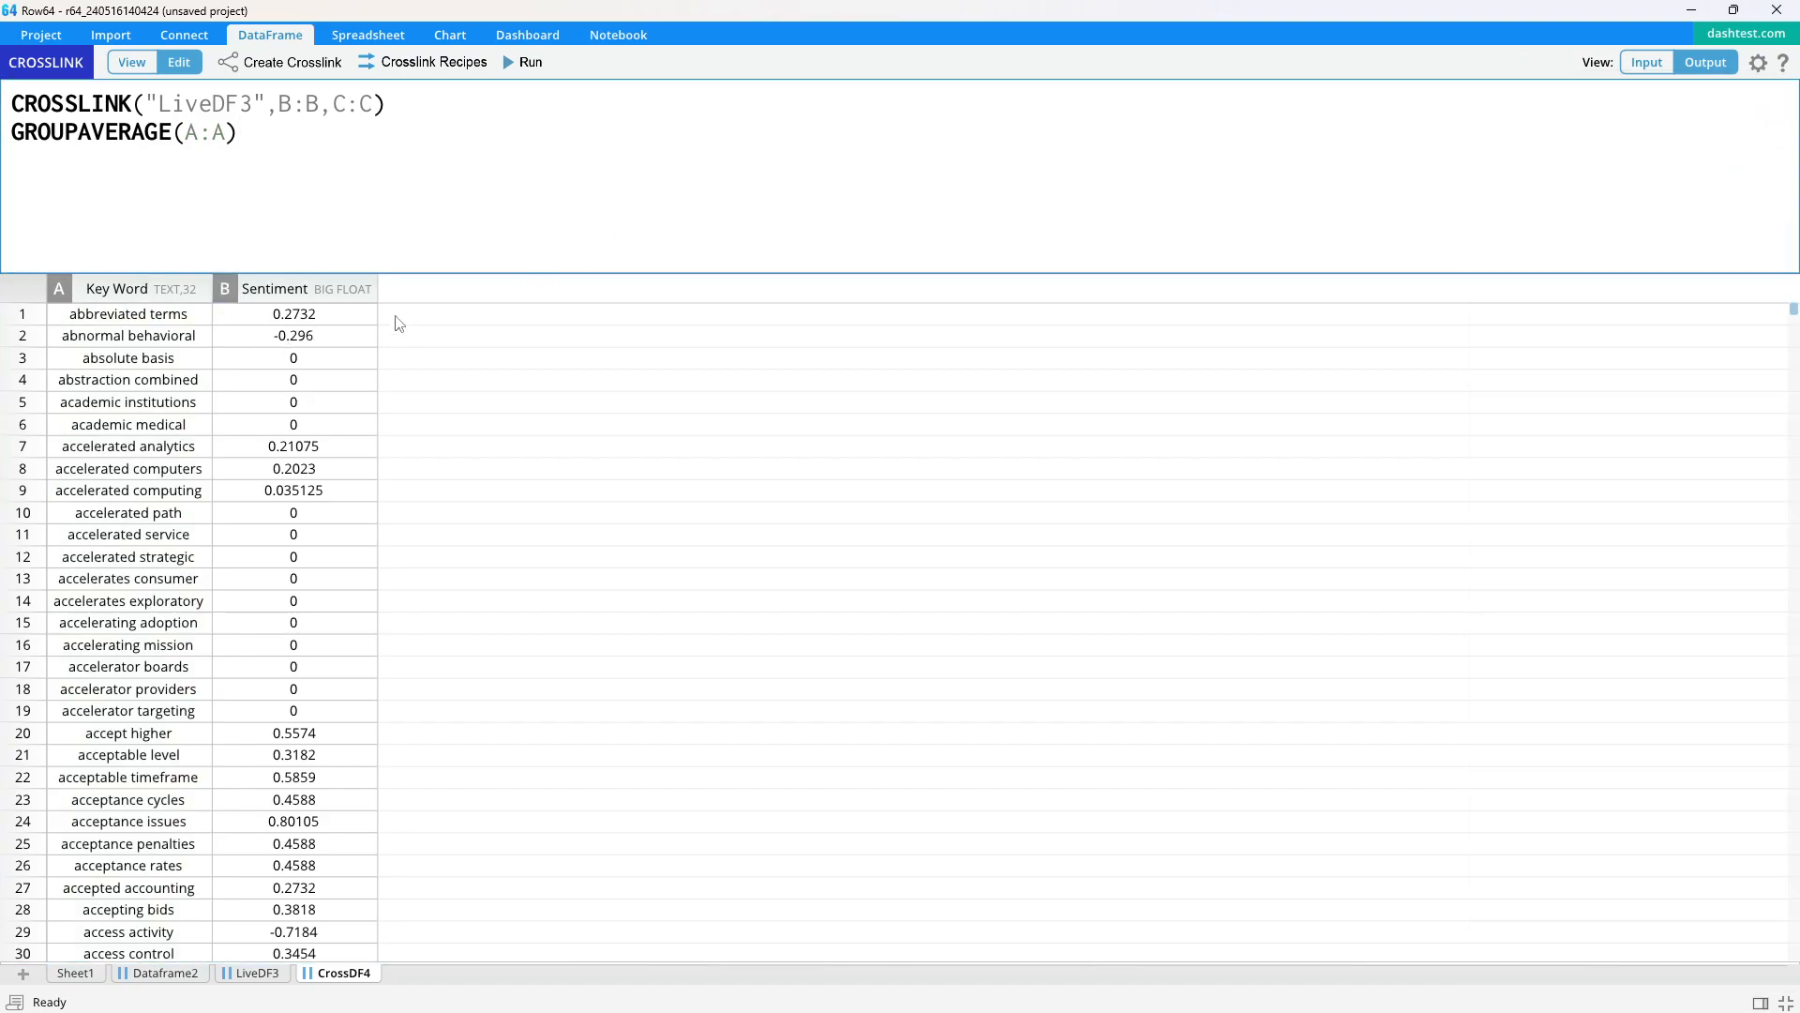
pyautogui.moveTo(378, 305)
pyautogui.mouseDown()
pyautogui.moveTo(466, 304)
pyautogui.moveTo(385, 304)
pyautogui.mouseUp()
# Delete the GROUPAVERAGE(A:A) line from the cross-link formula
pyautogui.click(371, 162)
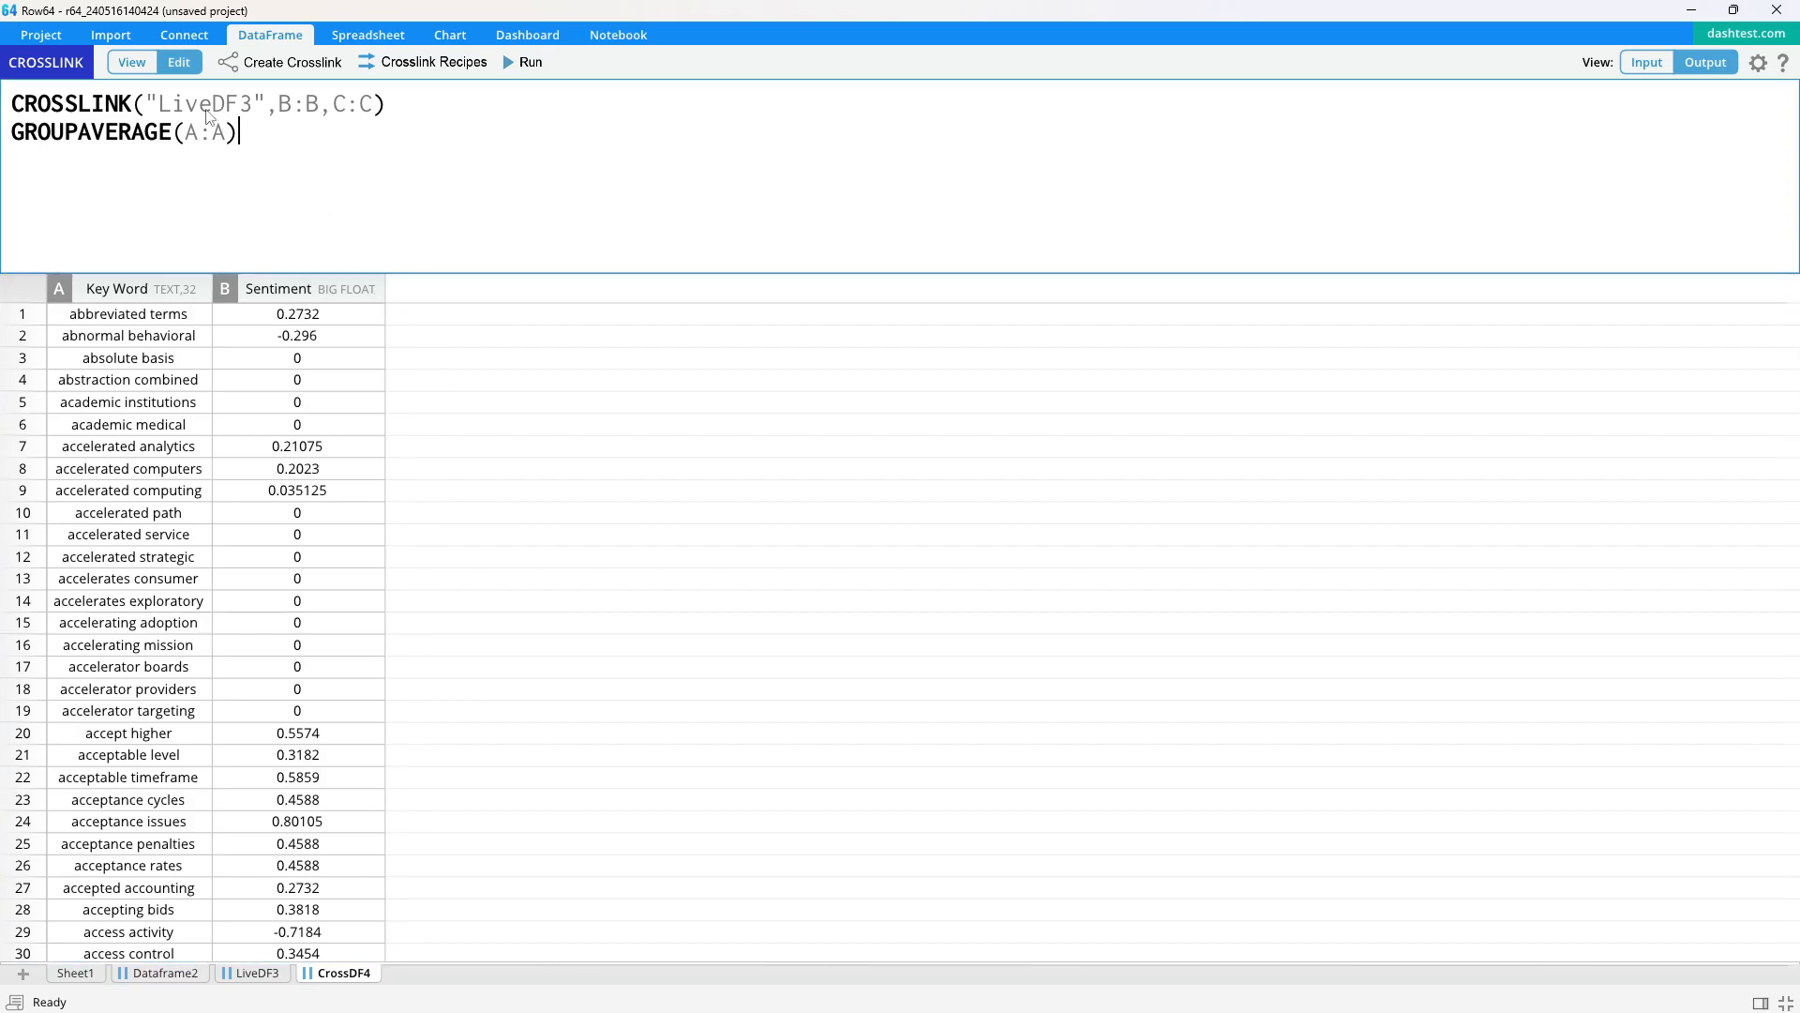
pyautogui.doubleClick(135, 139)
pyautogui.click(253, 140)
pyautogui.moveTo(313, 148); pyautogui.dragTo(19, 150)
pyautogui.press('BackSpace')
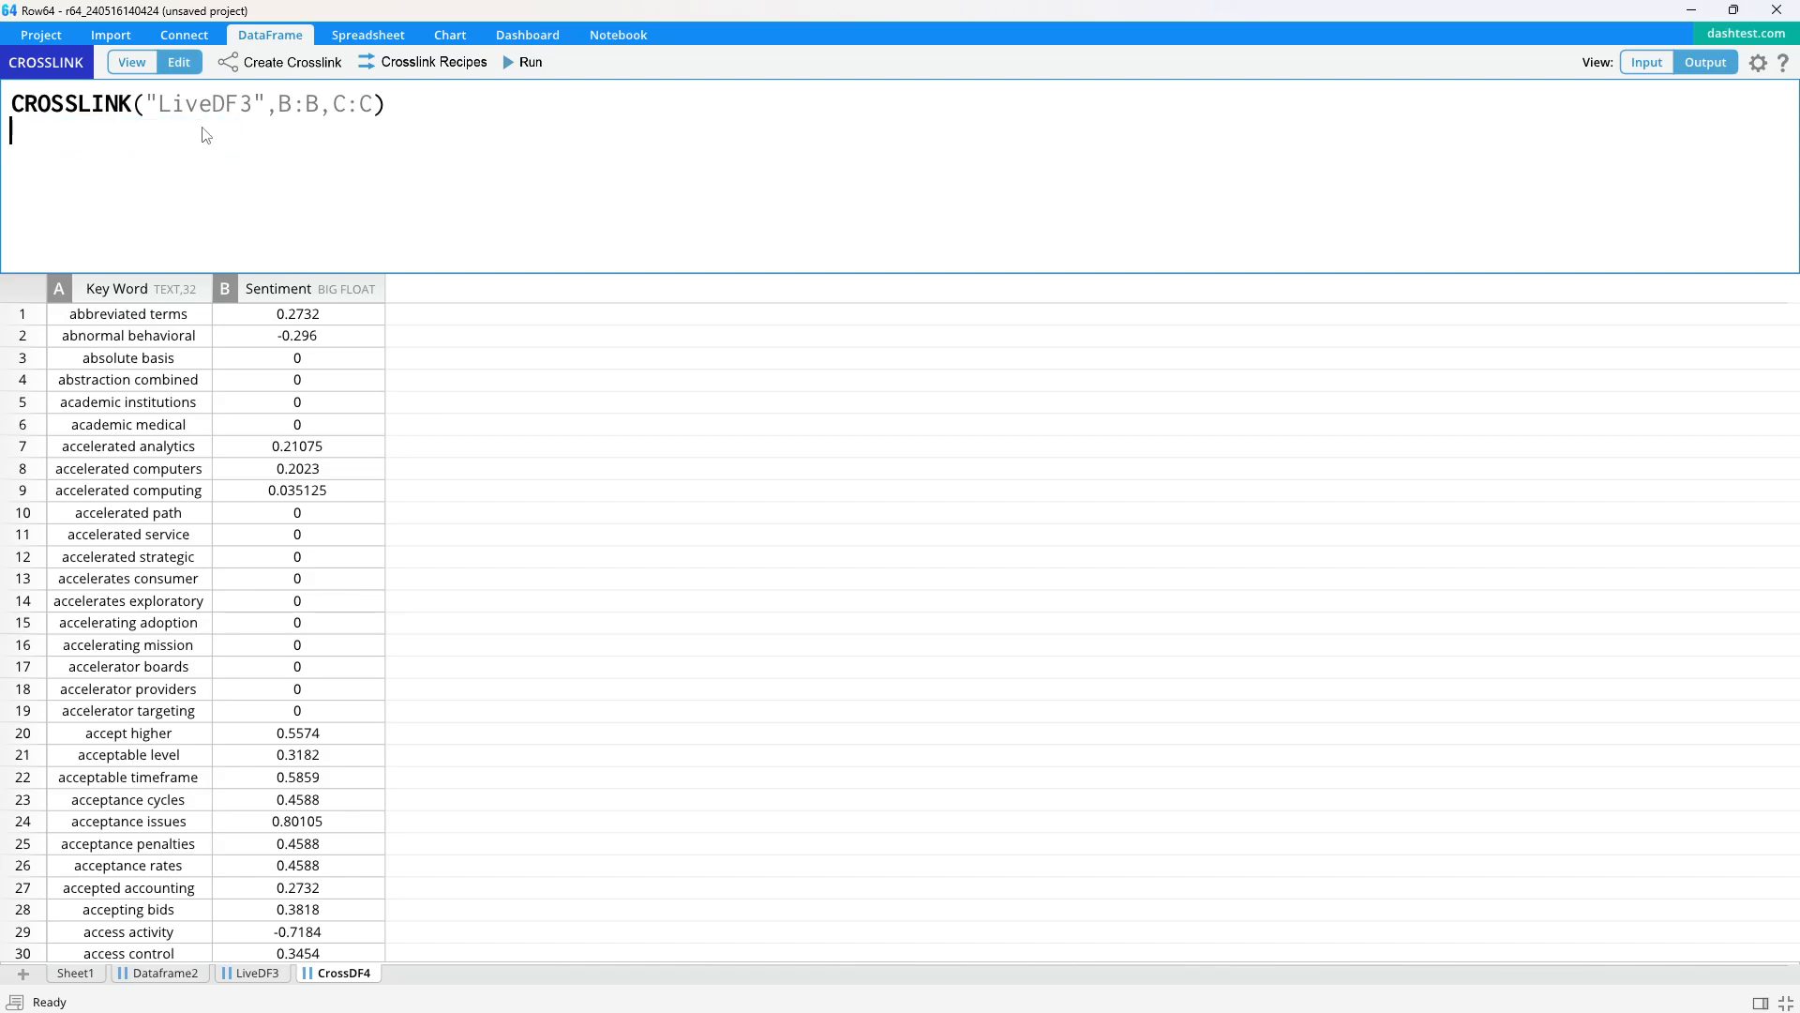
# Add the Group By Ops recipe to the formula and set its grouping column to Key Word (A:A)
pyautogui.click(486, 67)
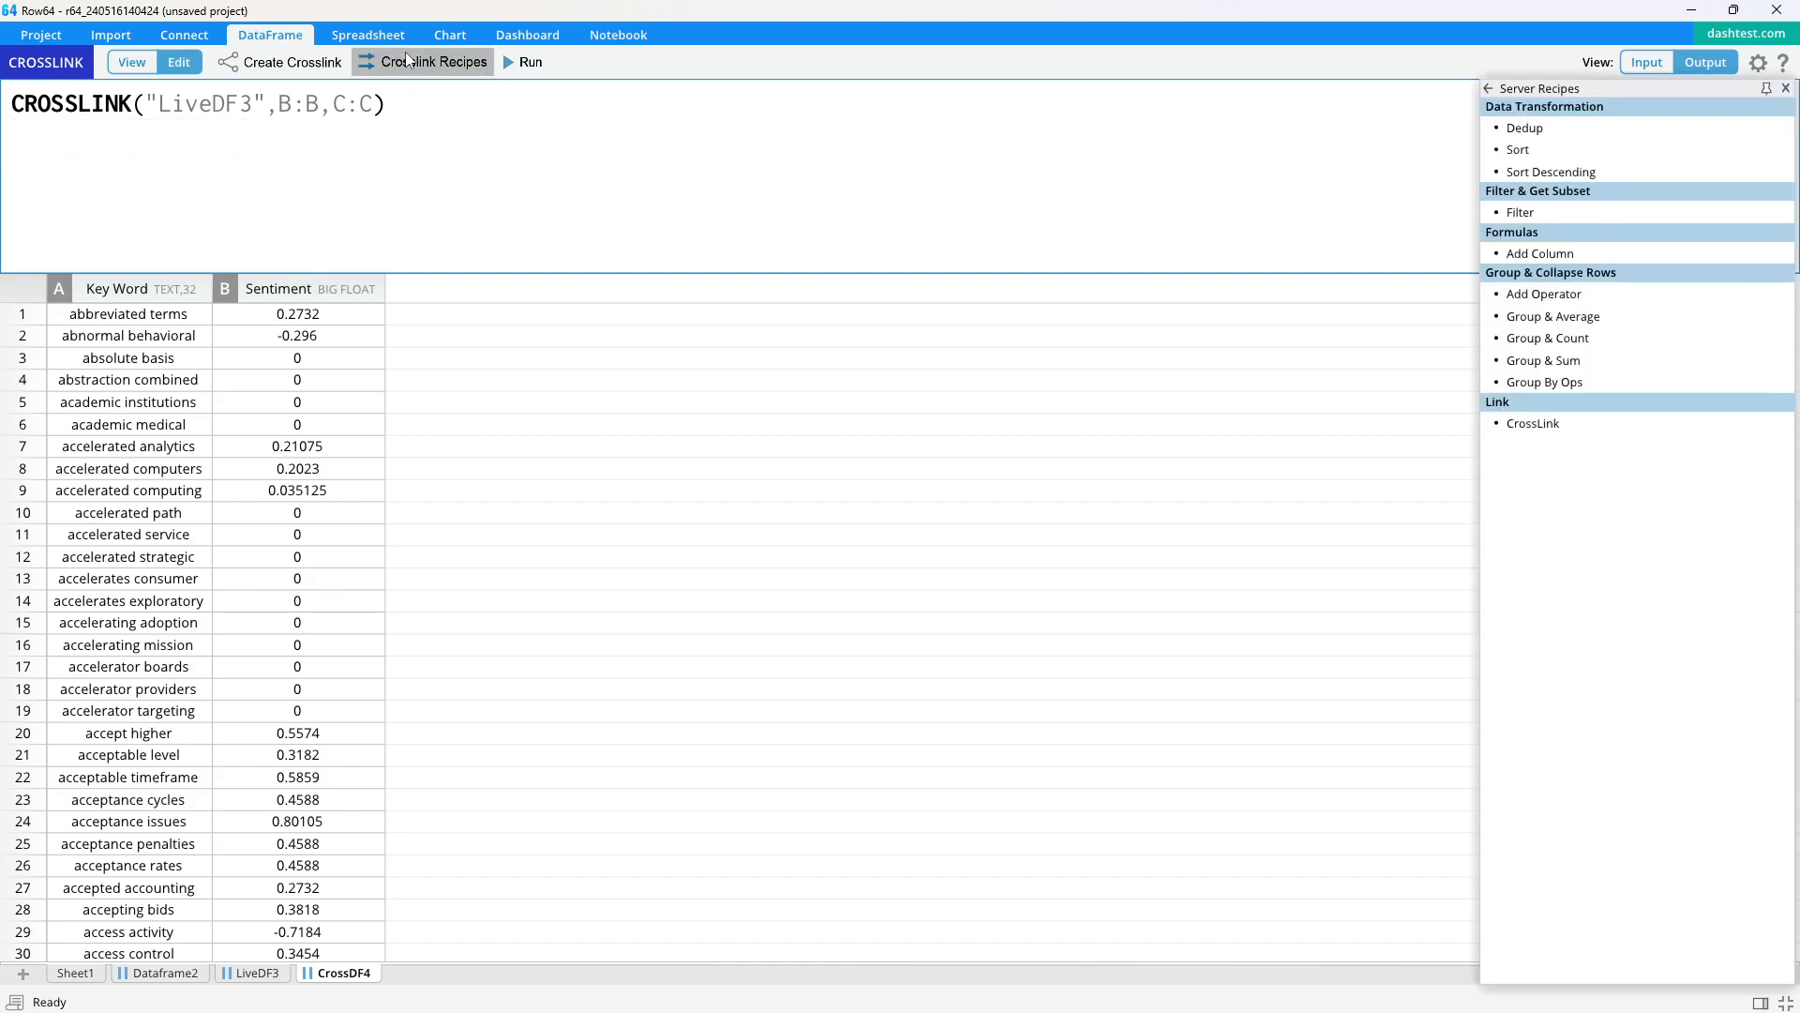
pyautogui.click(1573, 382)
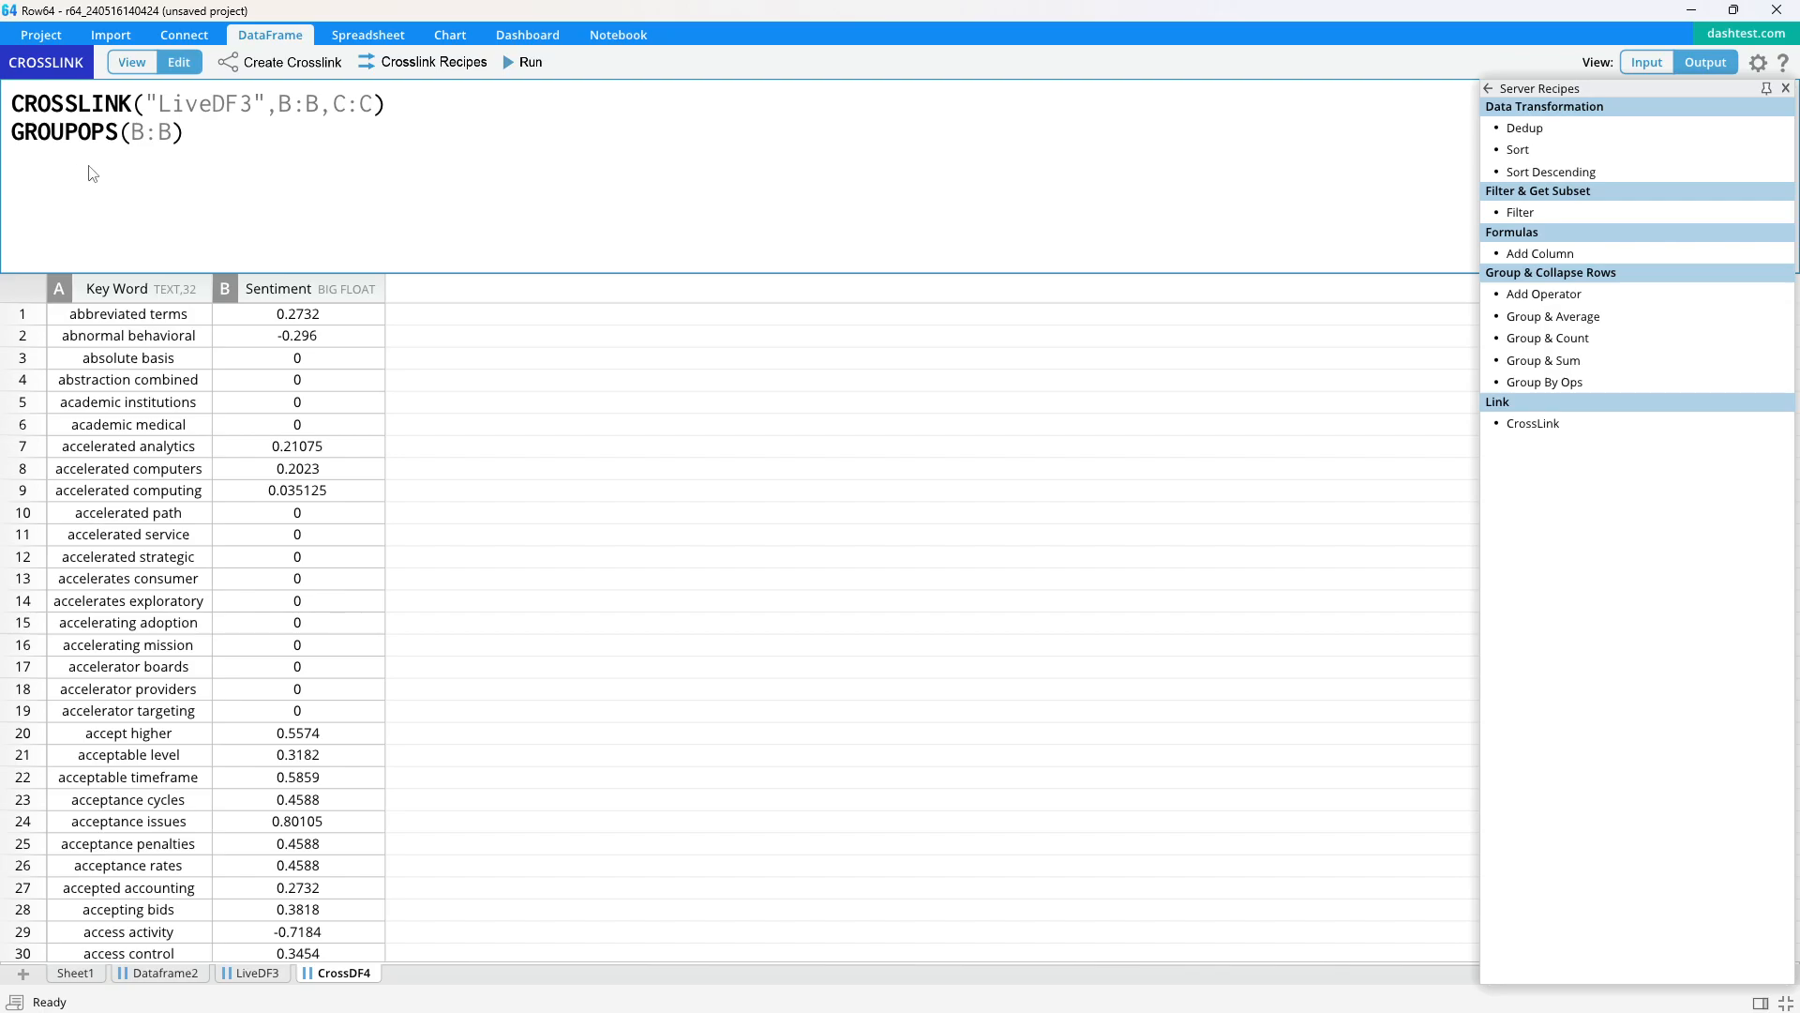
pyautogui.click(156, 133)
pyautogui.click(167, 292)
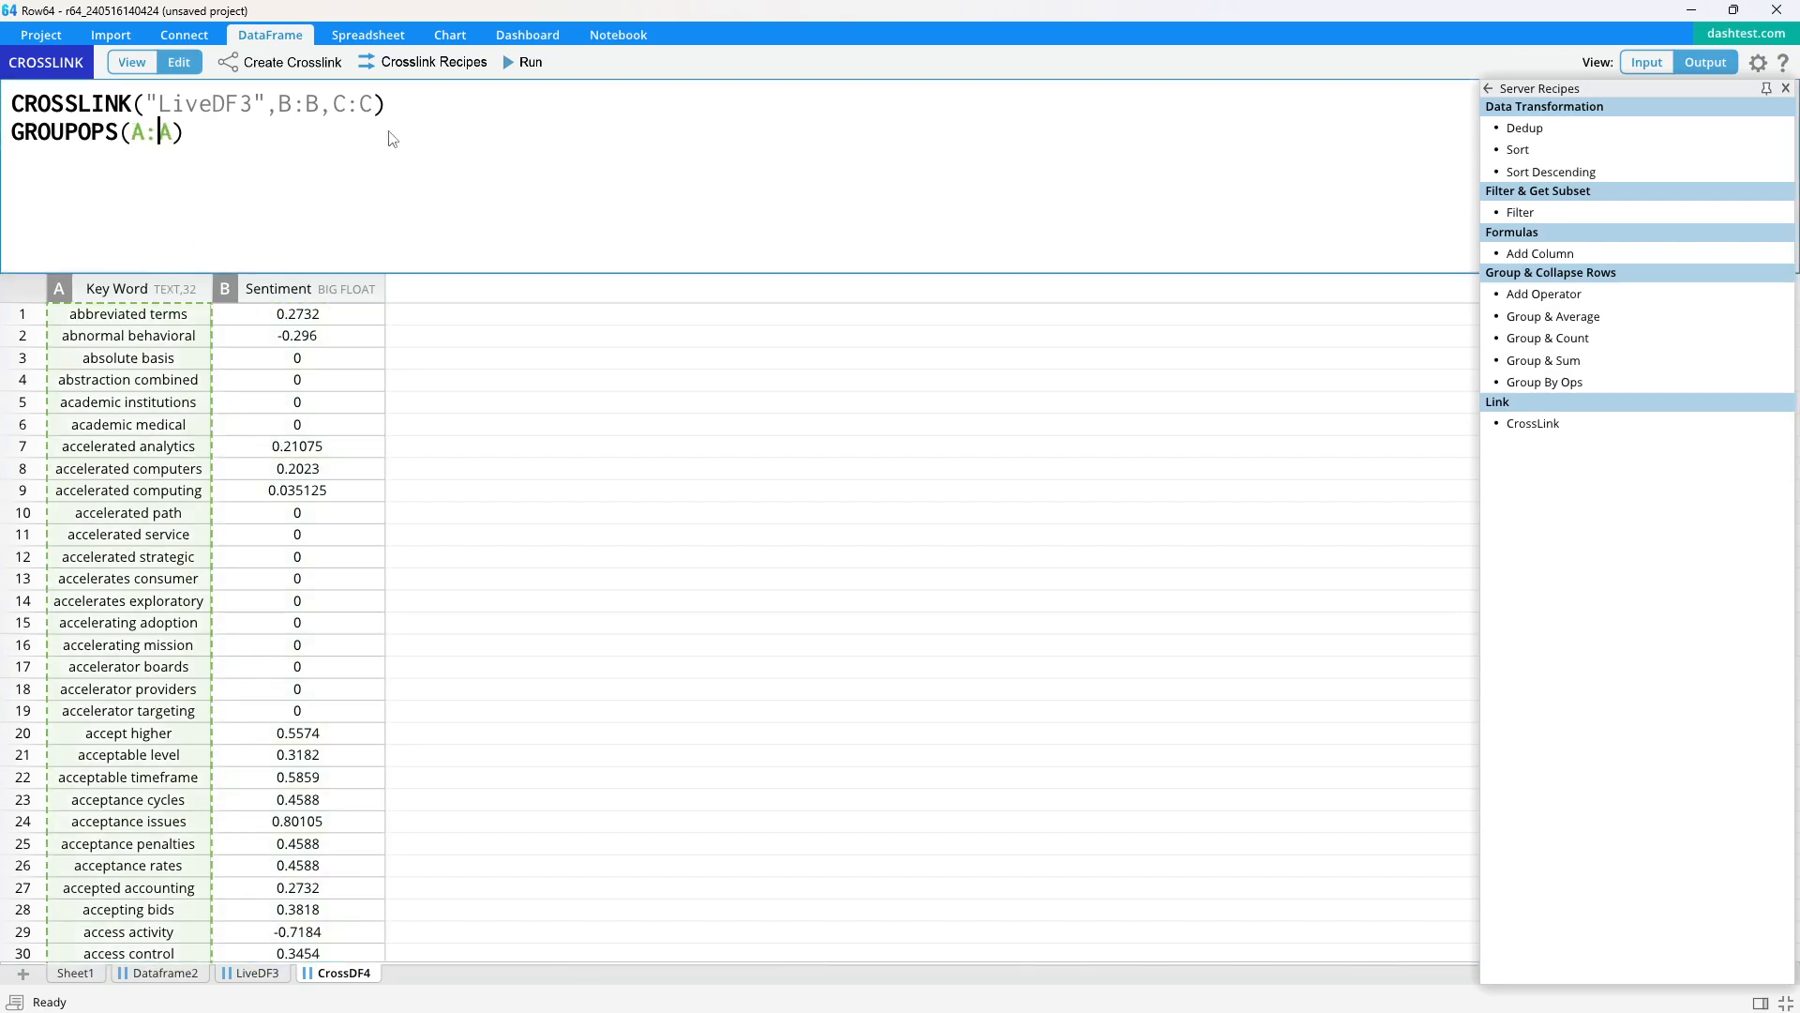
# Run the GROUPOPS formula and insert blank lines between the CROSSLINK and GROUPOPS lines
pyautogui.click(499, 59)
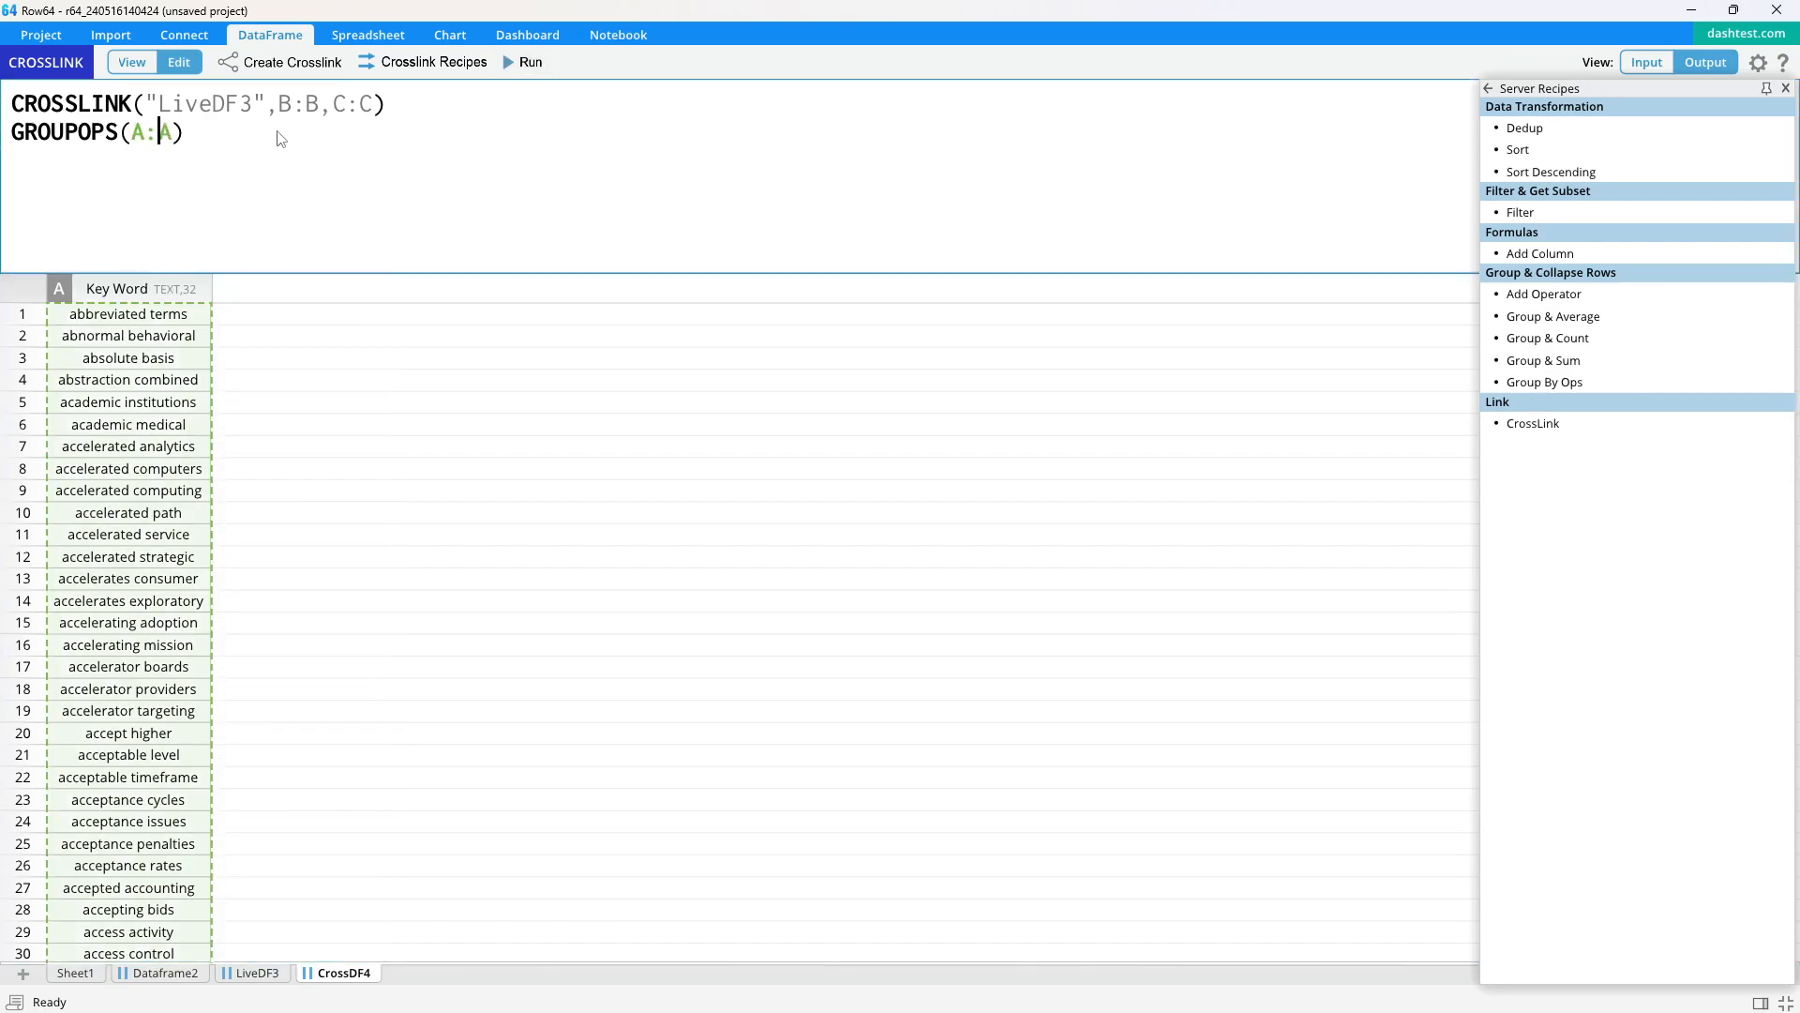
pyautogui.click(429, 117)
pyautogui.press('Return')
pyautogui.press('Return')
pyautogui.press('Up')
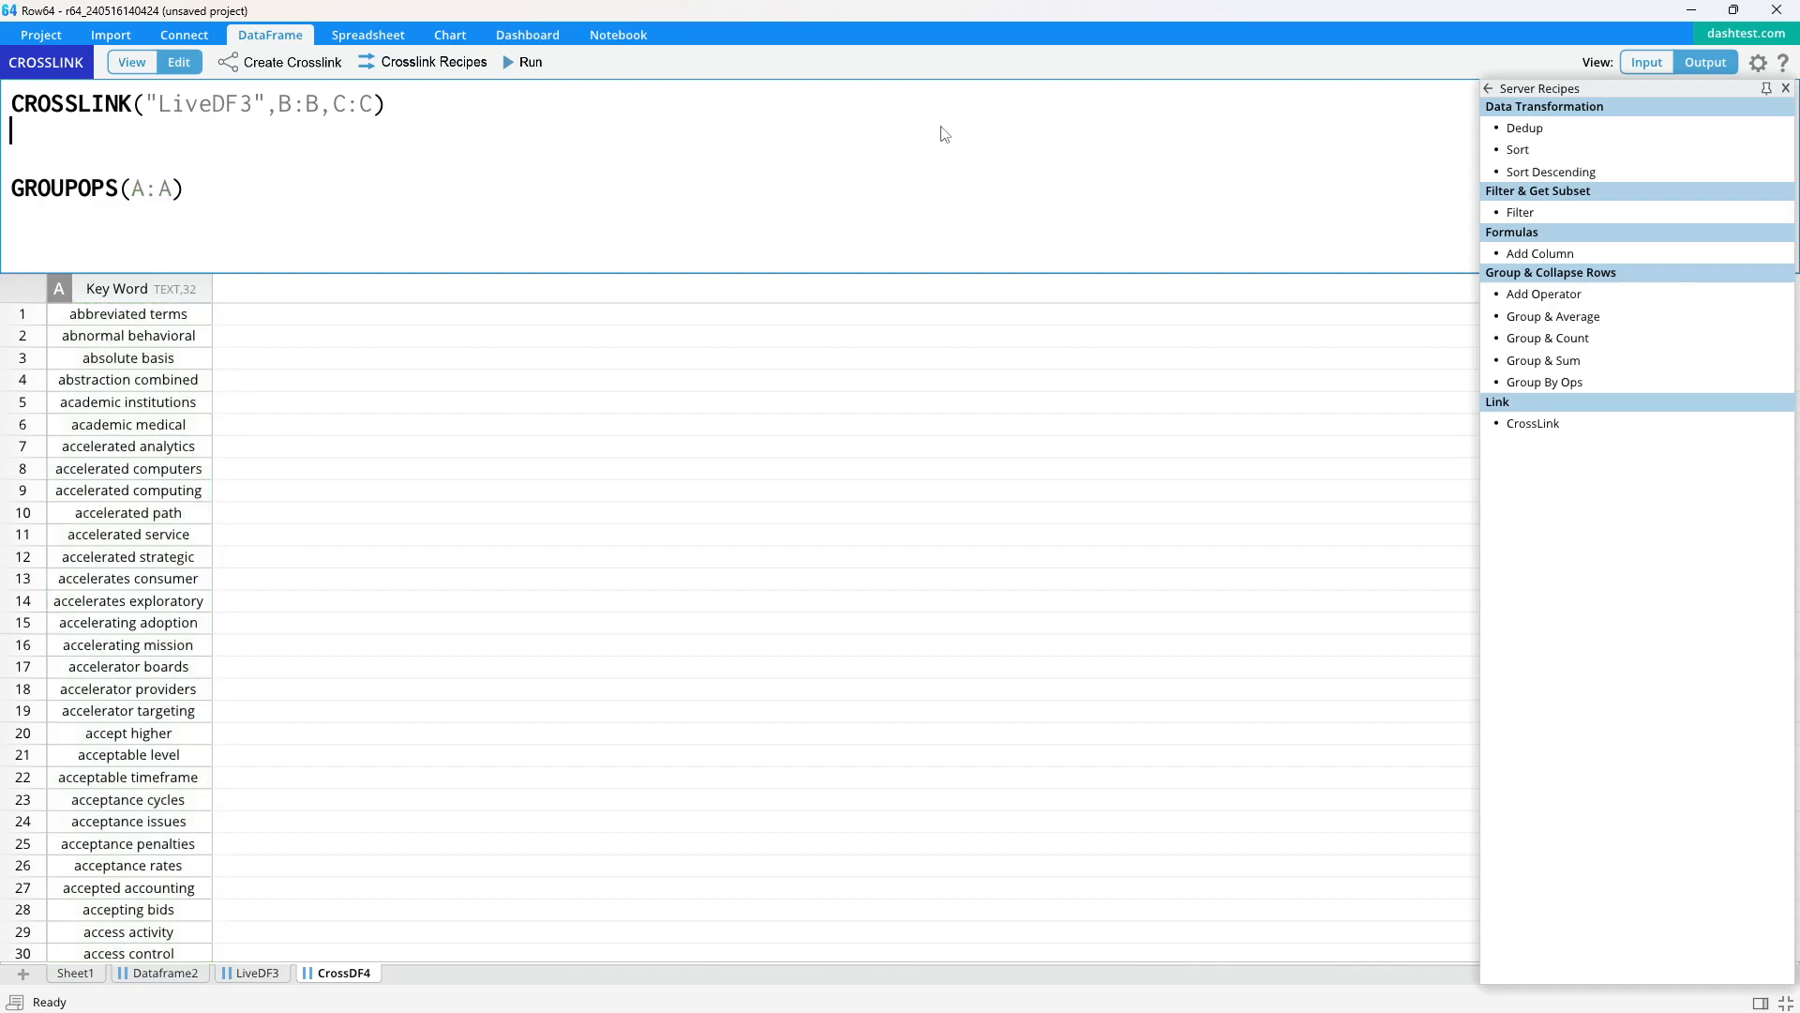
# Add the Add Operator recipe to the formula and move its ADDOP line directly below the CROSSLINK line
pyautogui.click(1547, 295)
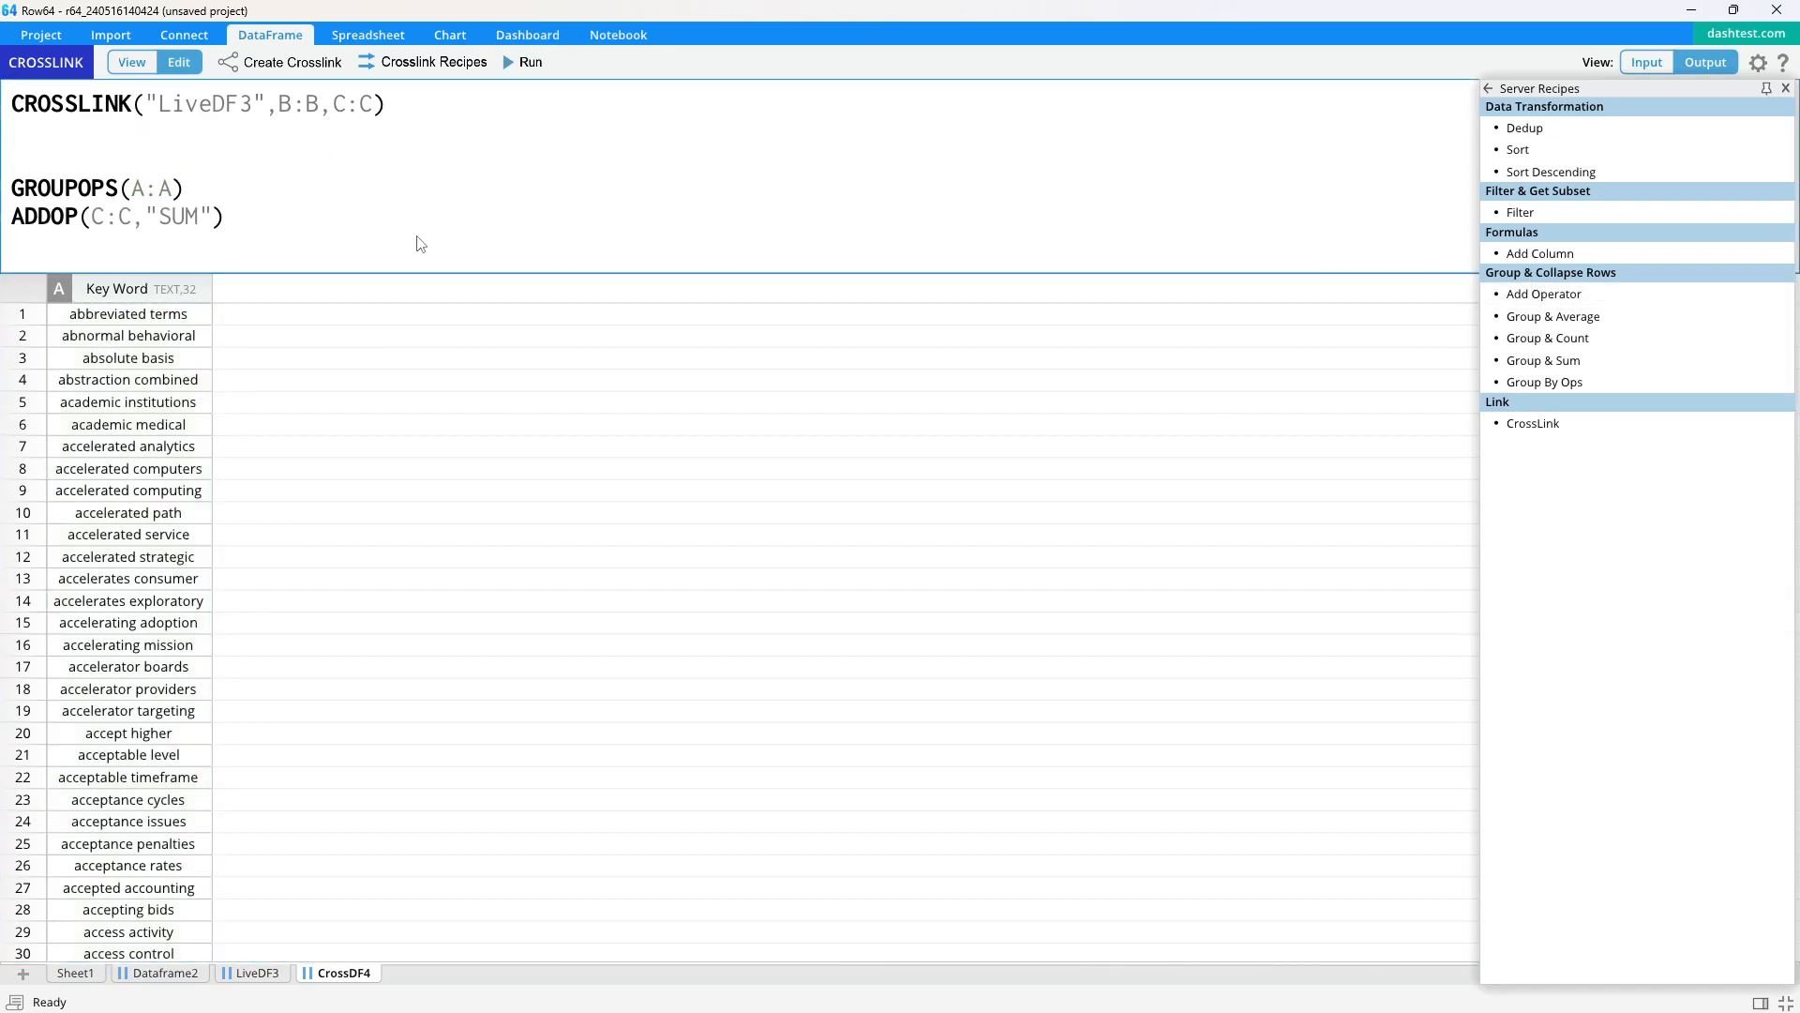
pyautogui.moveTo(422, 243); pyautogui.dragTo(5, 252)
pyautogui.hotkey('ctrl', 'c')
pyautogui.press('BackSpace')
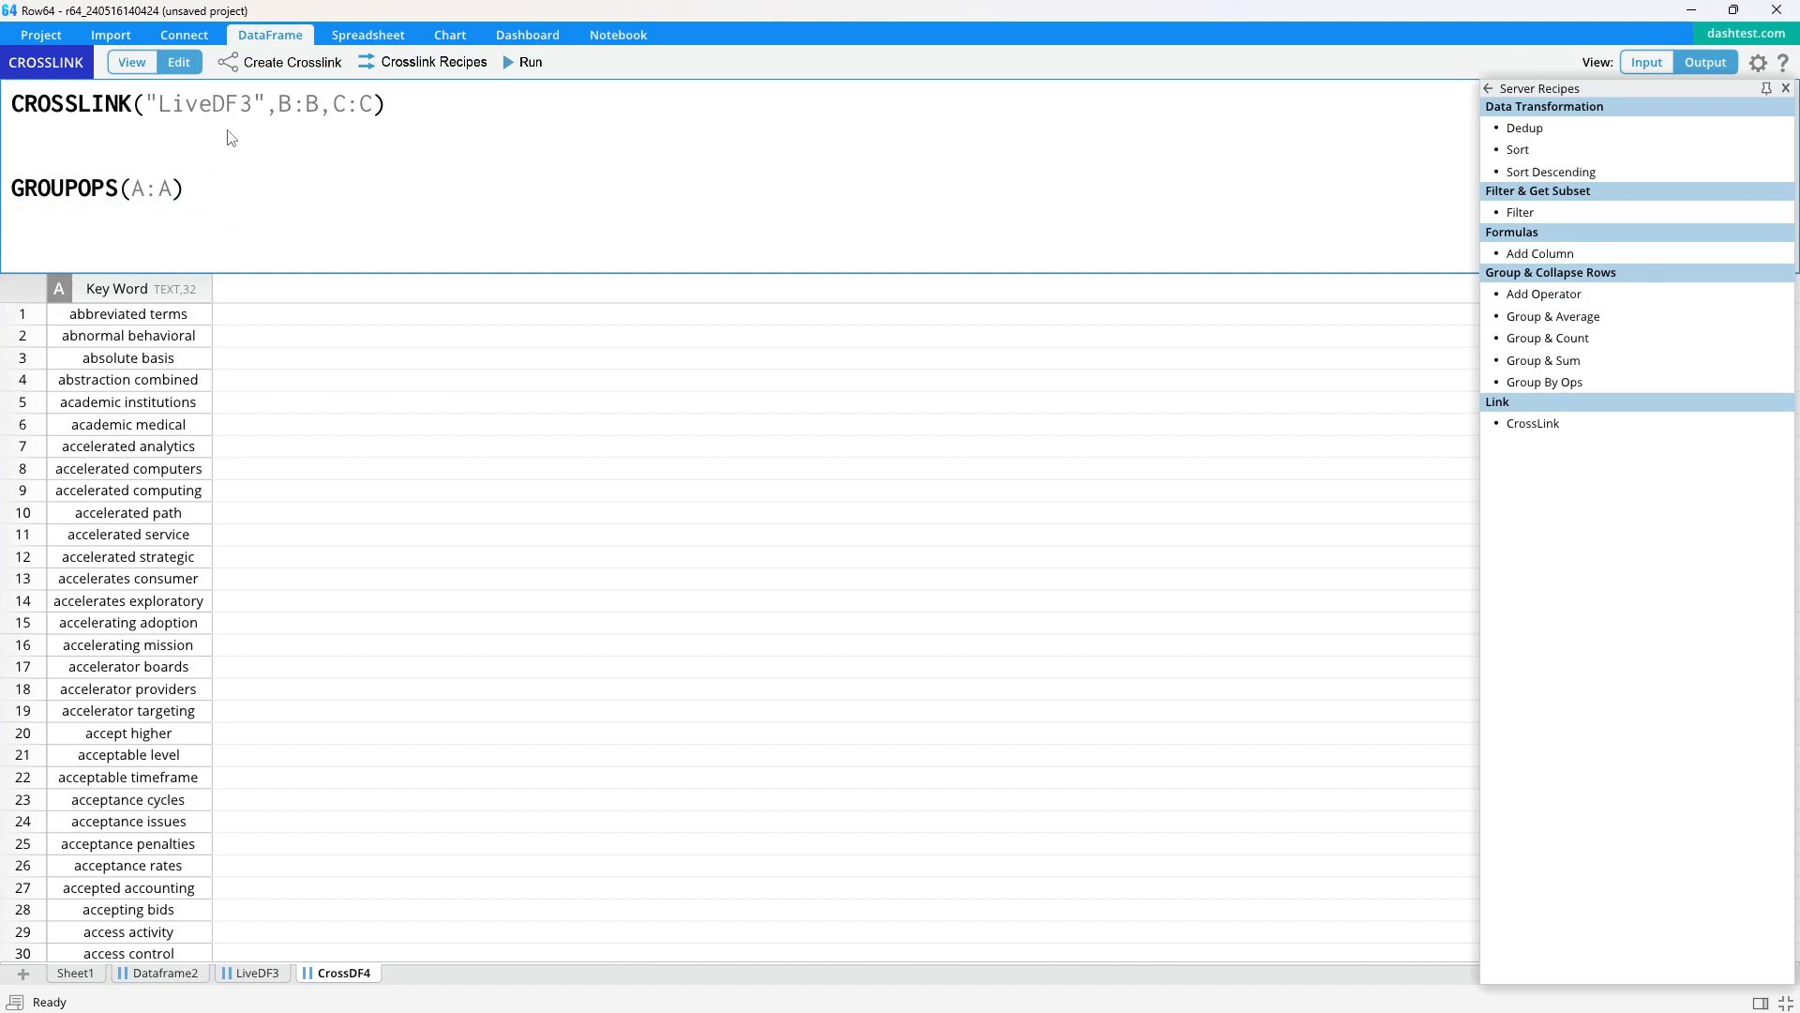
pyautogui.click(164, 138)
pyautogui.hotkey('ctrl', 'v')
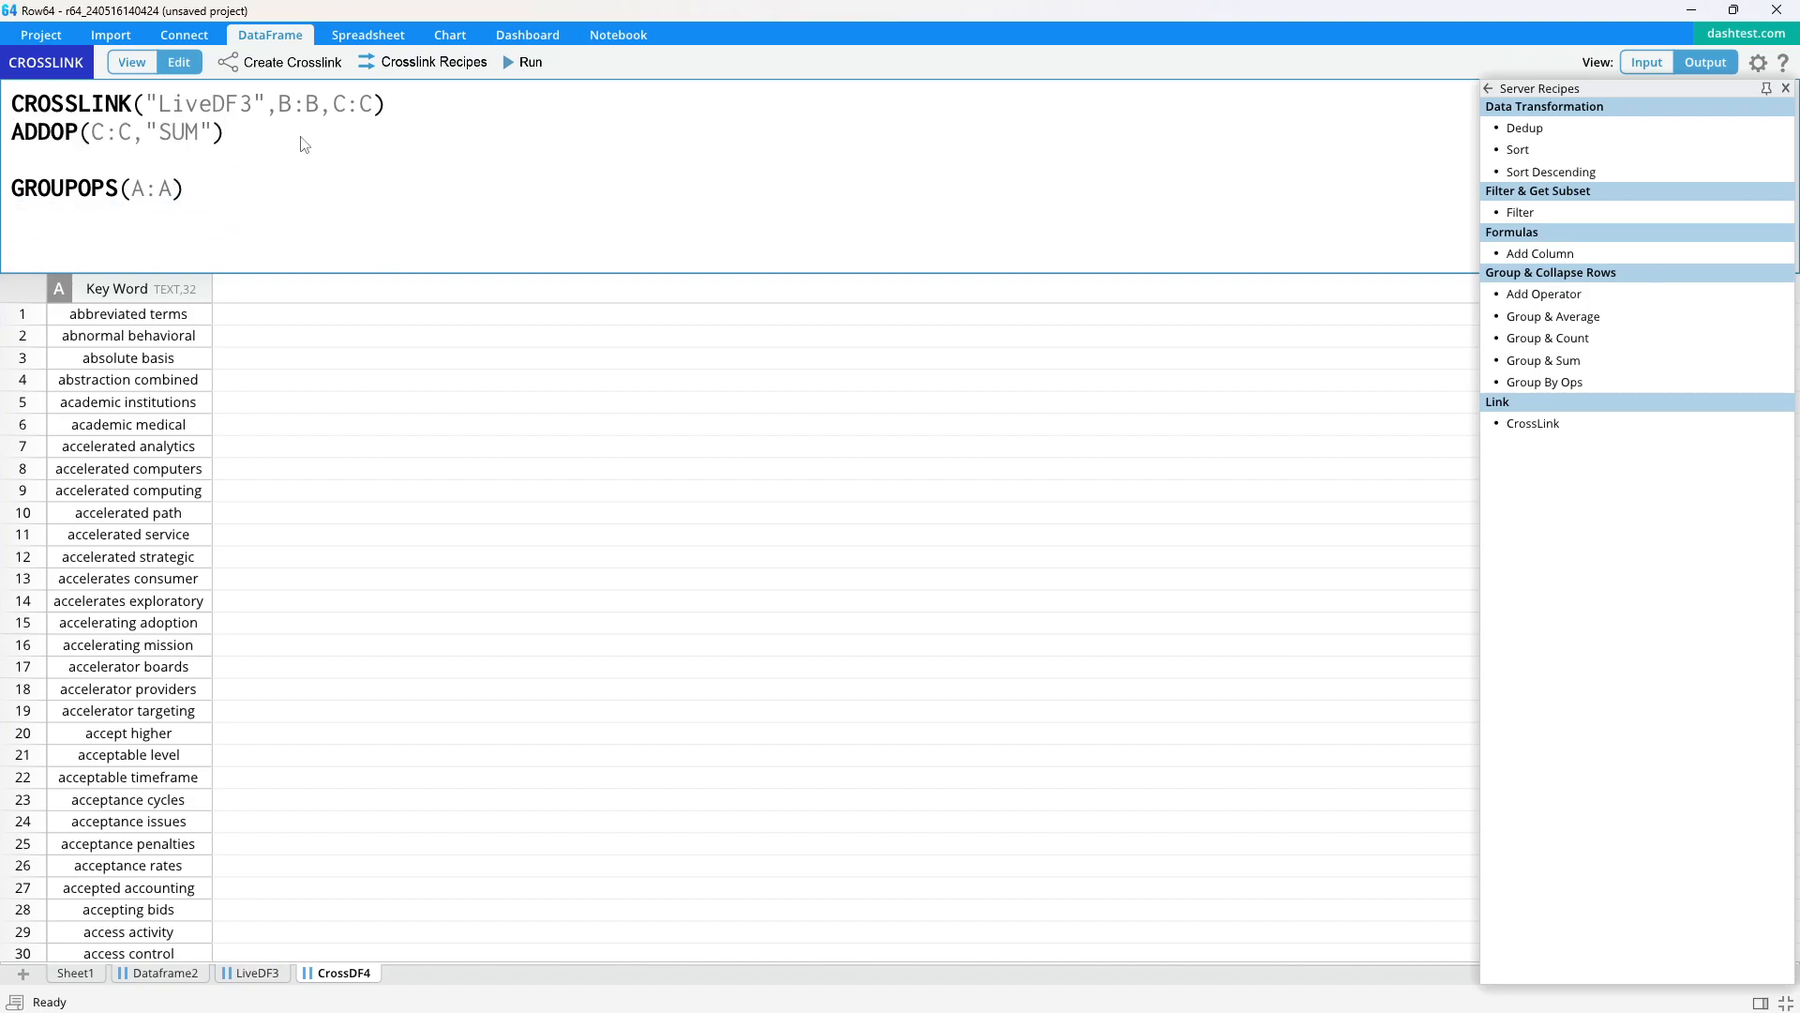
# Show the input data and set the ADDOP column to Sentiment (B:B)
pyautogui.click(1624, 68)
pyautogui.doubleClick(110, 133)
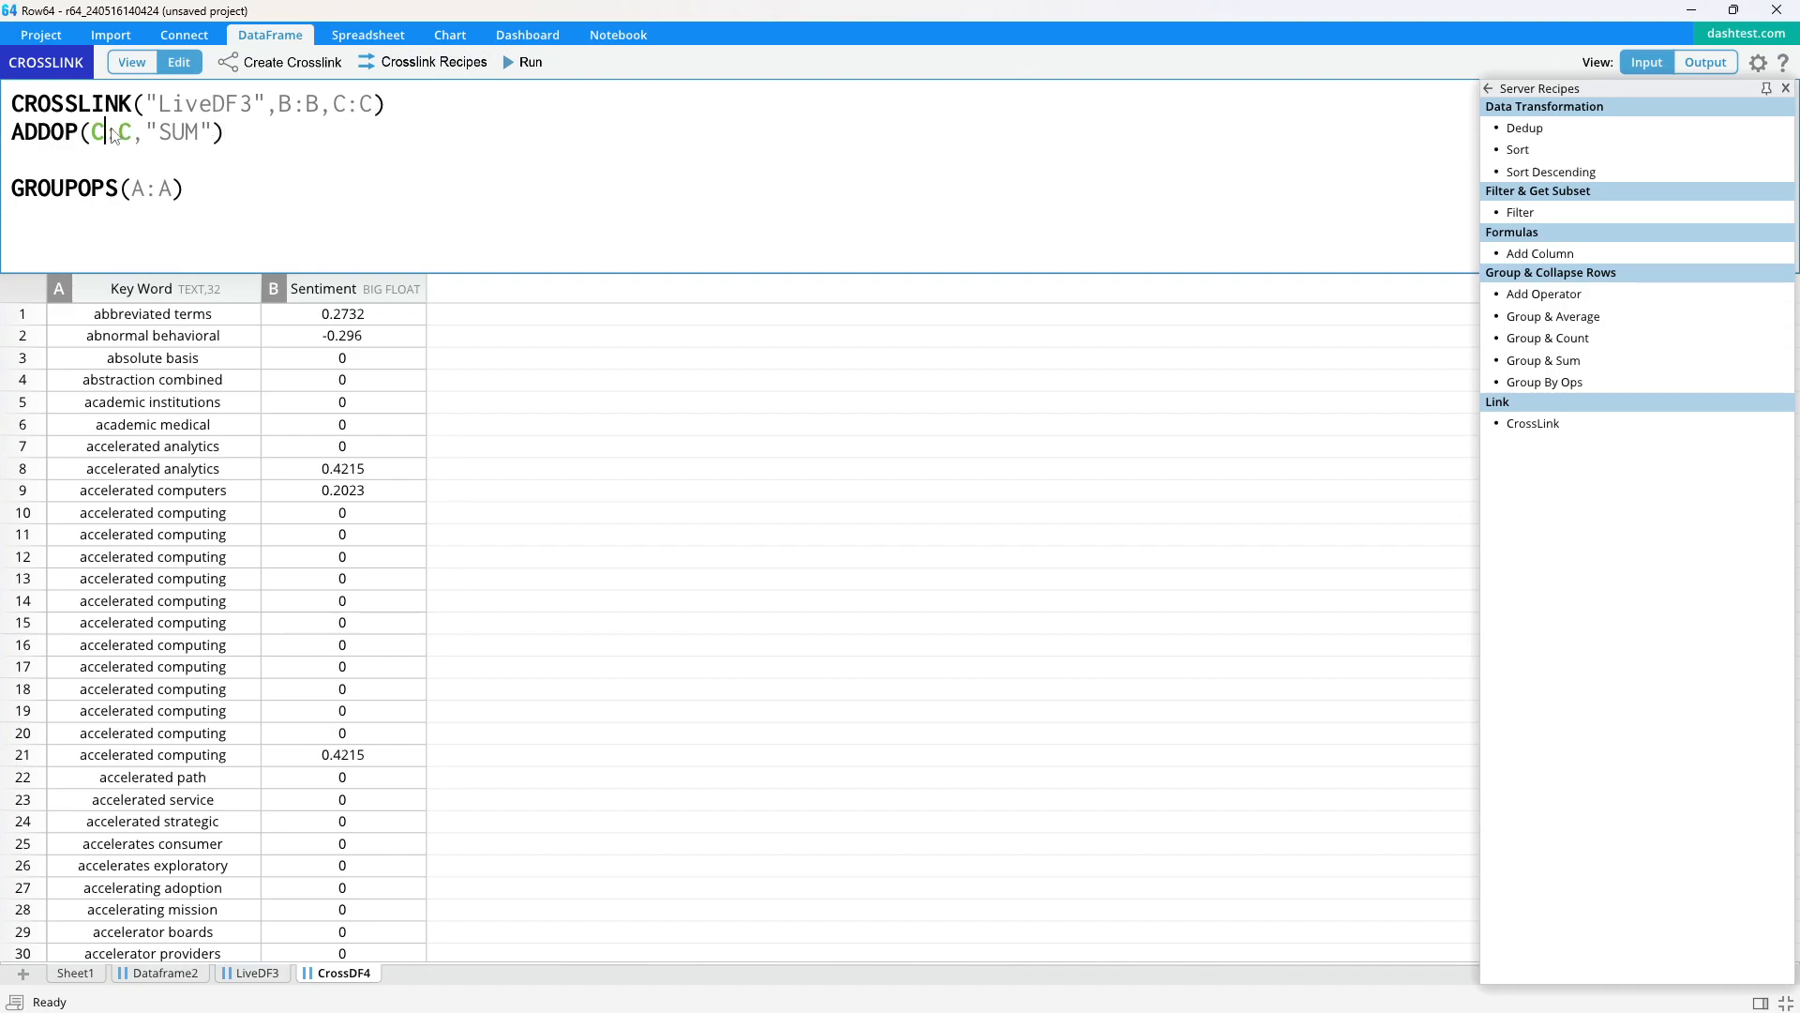
pyautogui.click(361, 288)
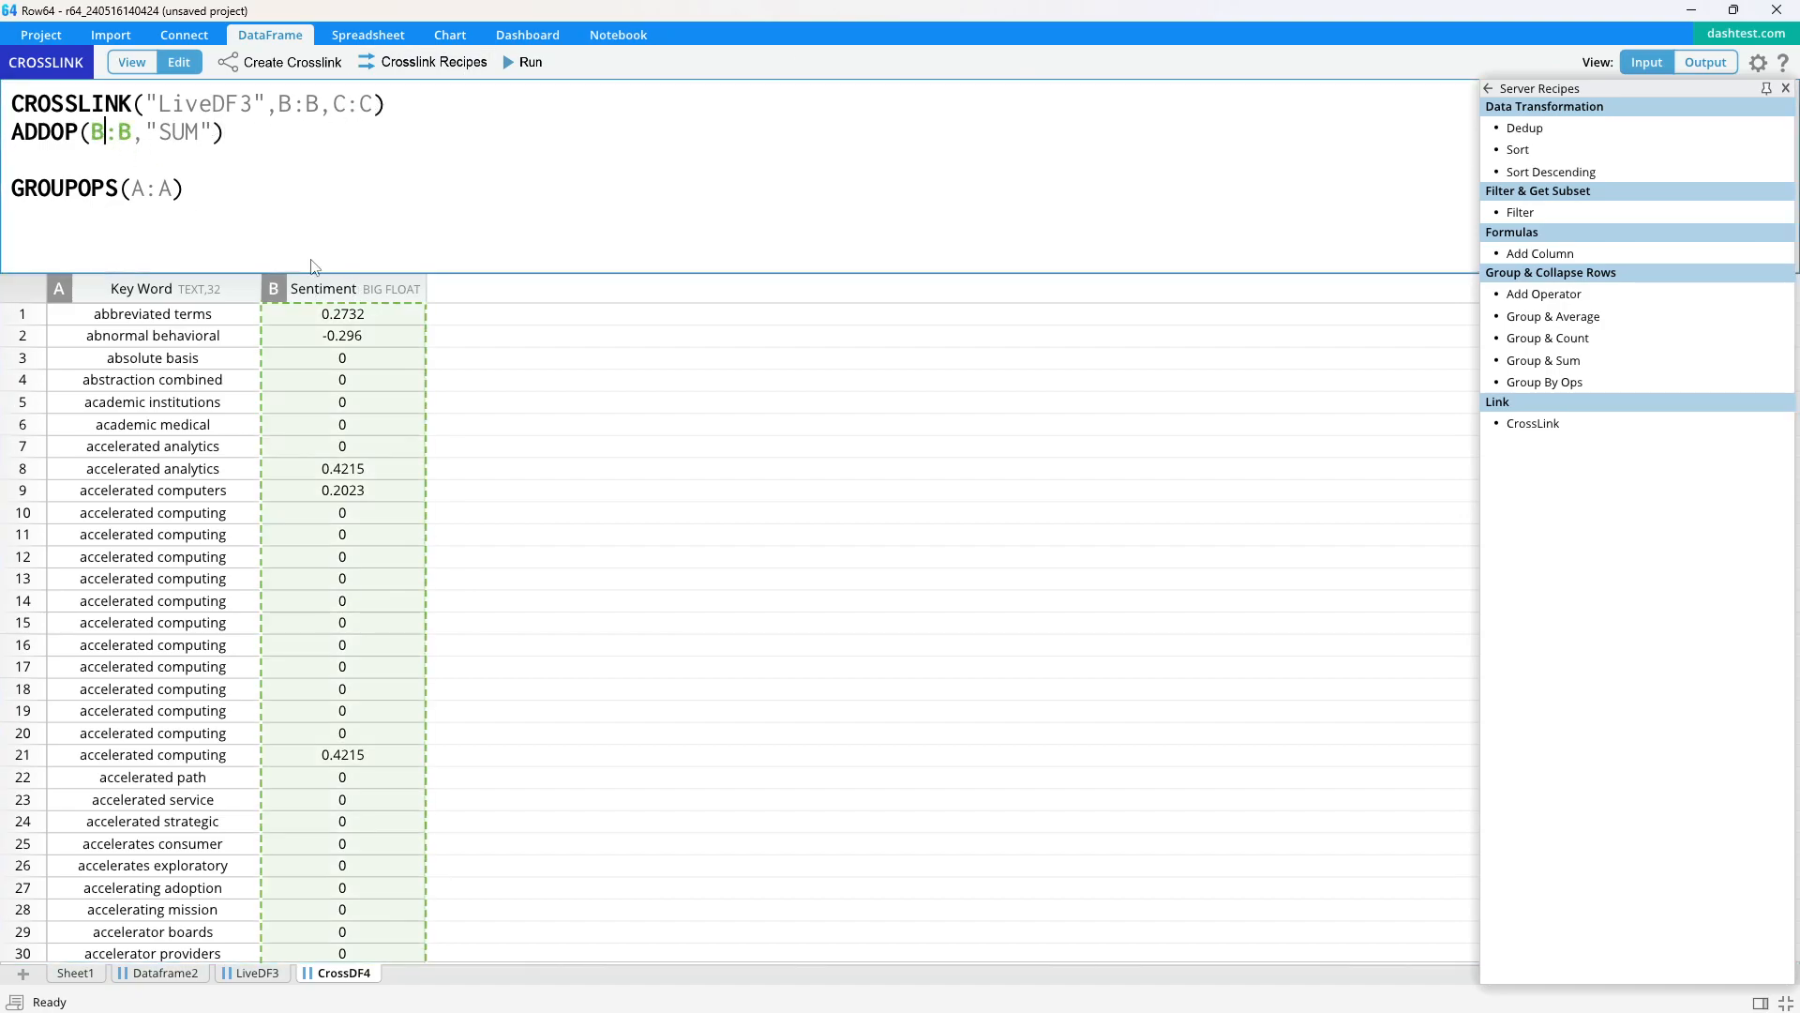
# Set the ADDOP operation to AVERAGE, remove the blank line above GROUPOPS and rerun the formula
pyautogui.click(192, 141)
pyautogui.doubleClick(193, 141)
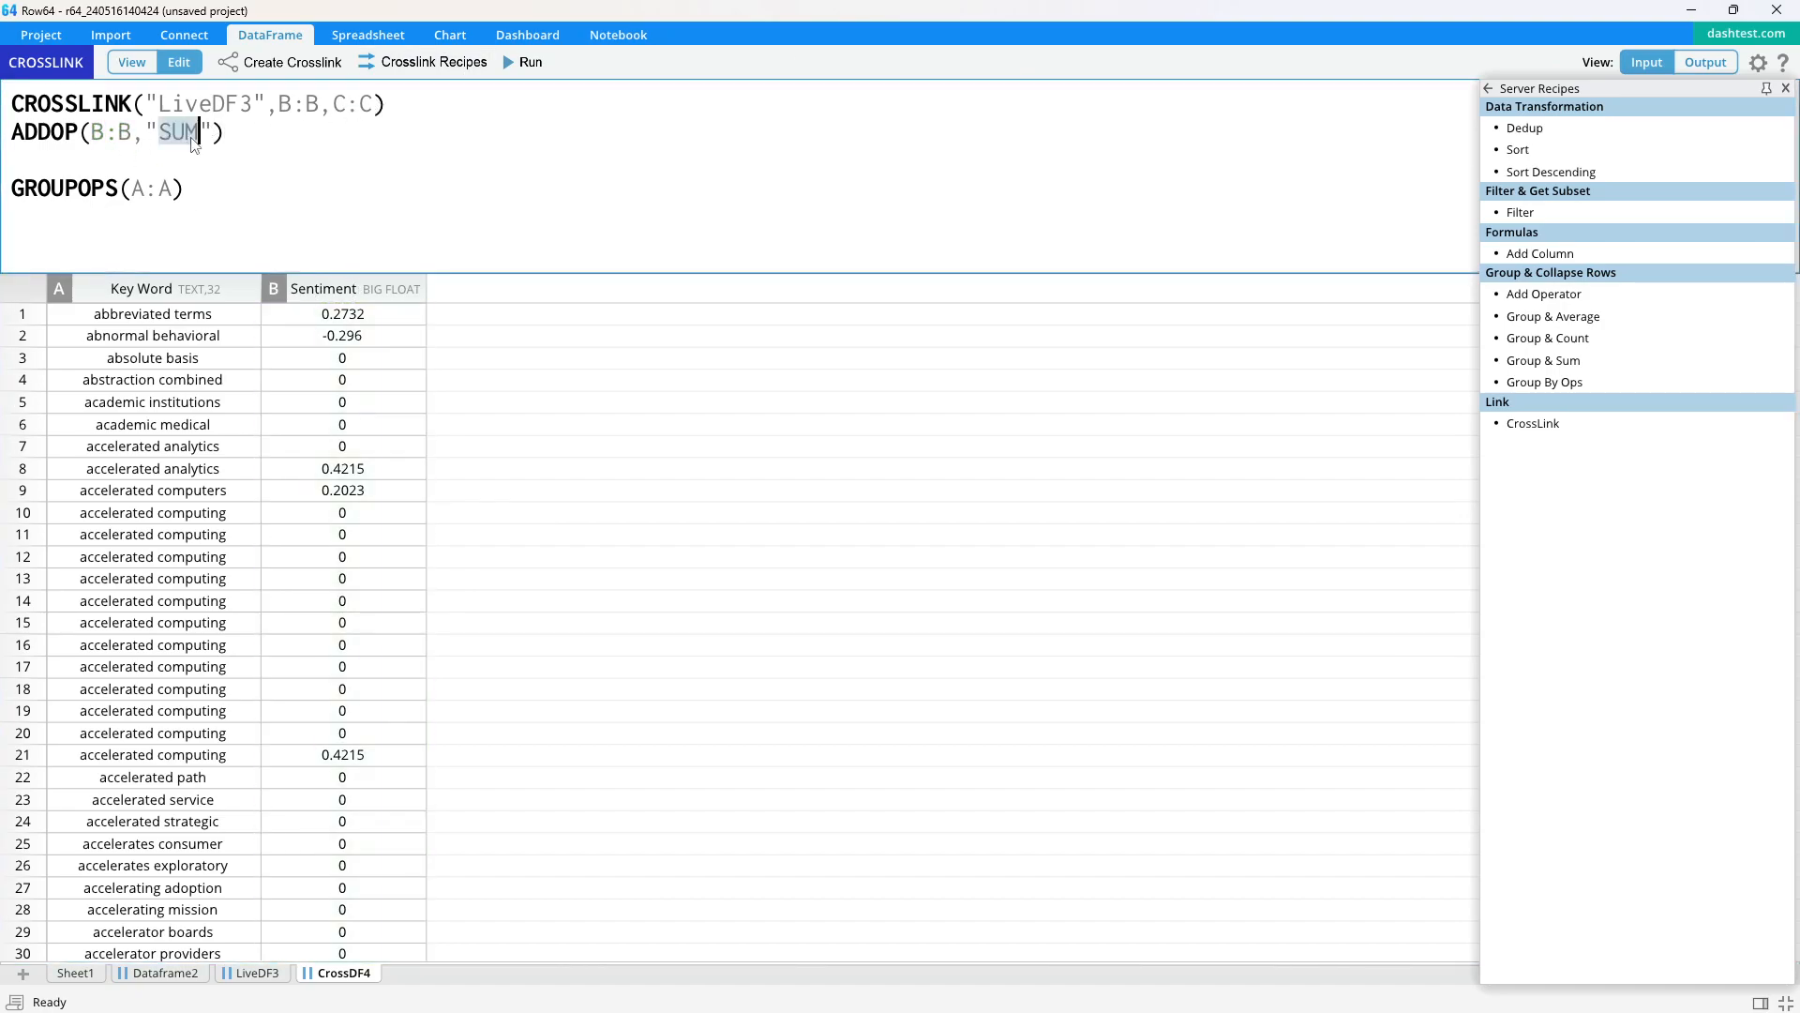
pyautogui.write('AVERAGE')
pyautogui.press('Down')
pyautogui.press('BackSpace')
pyautogui.click(523, 62)
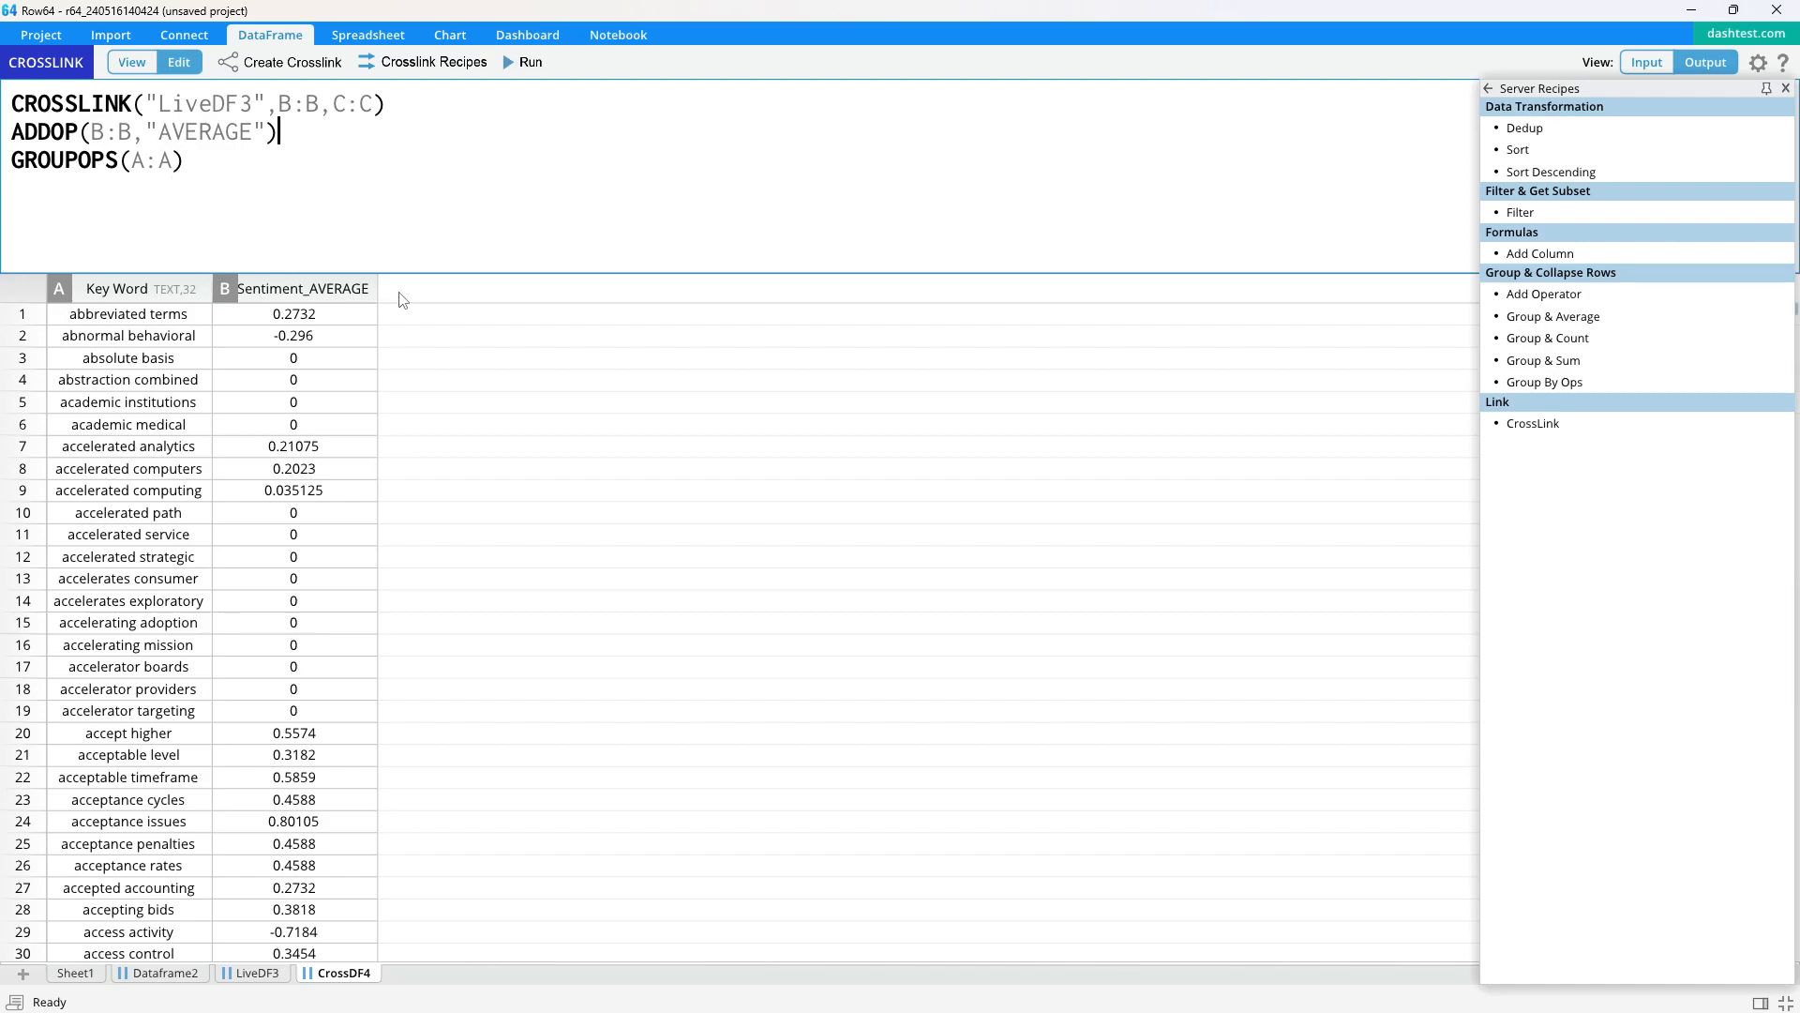
# Close the recipe list and insert a copy of the ADDOP(B:B,"AVERAGE") line directly below the CROSSLINK line
pyautogui.click(1784, 89)
pyautogui.moveTo(282, 134); pyautogui.dragTo(5, 139)
pyautogui.hotkey('ctrl', 'c')
pyautogui.click(447, 110)
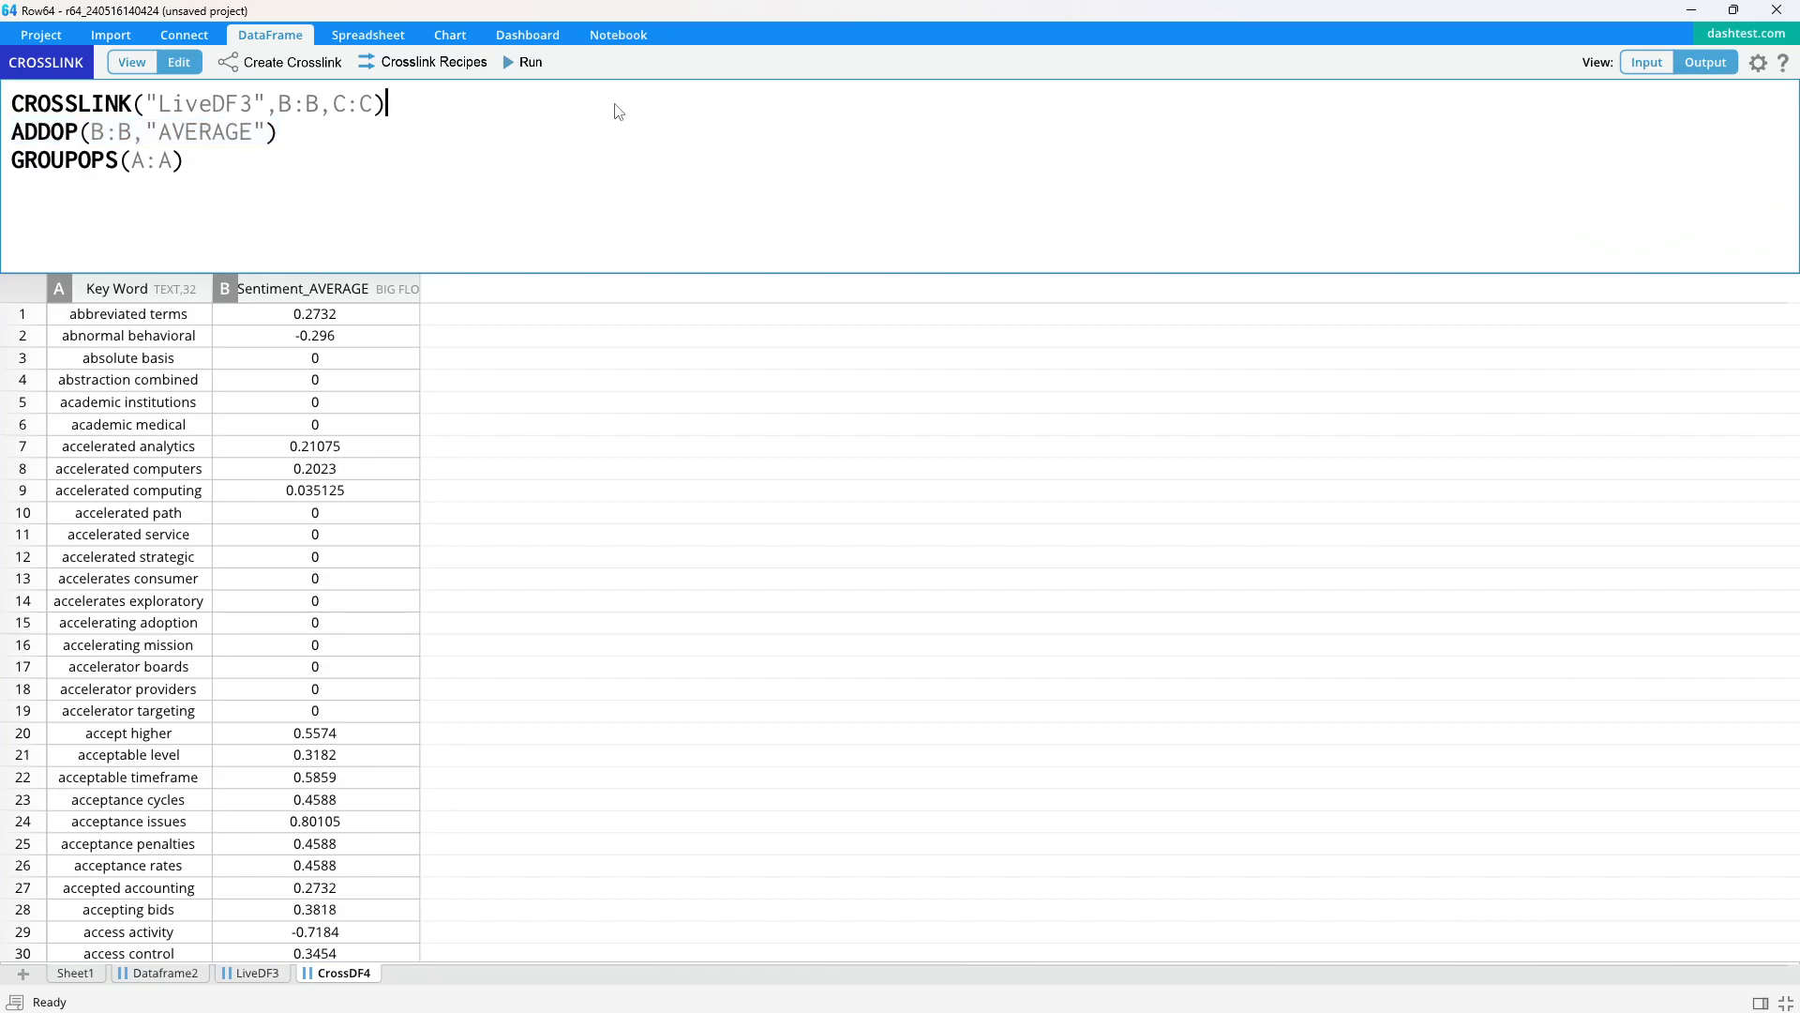
pyautogui.press('Return')
pyautogui.hotkey('ctrl', 'v')
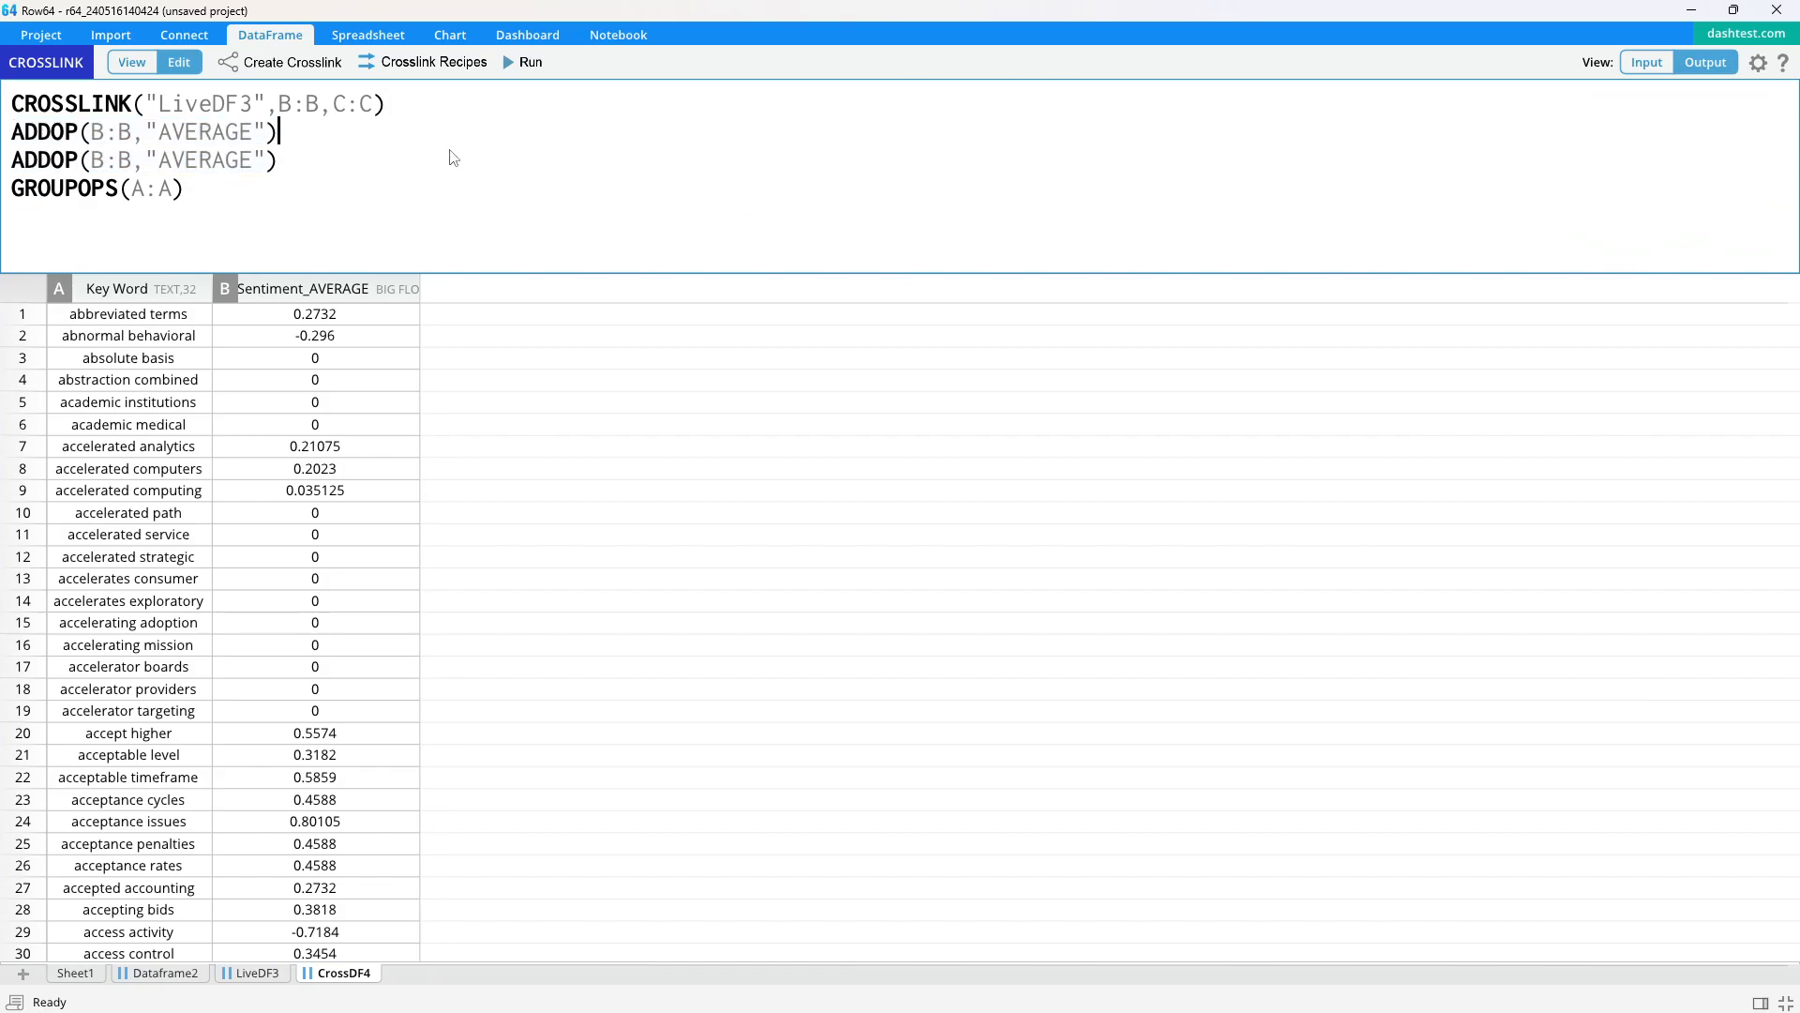
# Change the first ADDOP line to COUNT on Key Word (A:A), rerun the formula and widen the count column
pyautogui.click(103, 140)
pyautogui.click(148, 288)
pyautogui.doubleClick(189, 135)
pyautogui.write('COUNT')
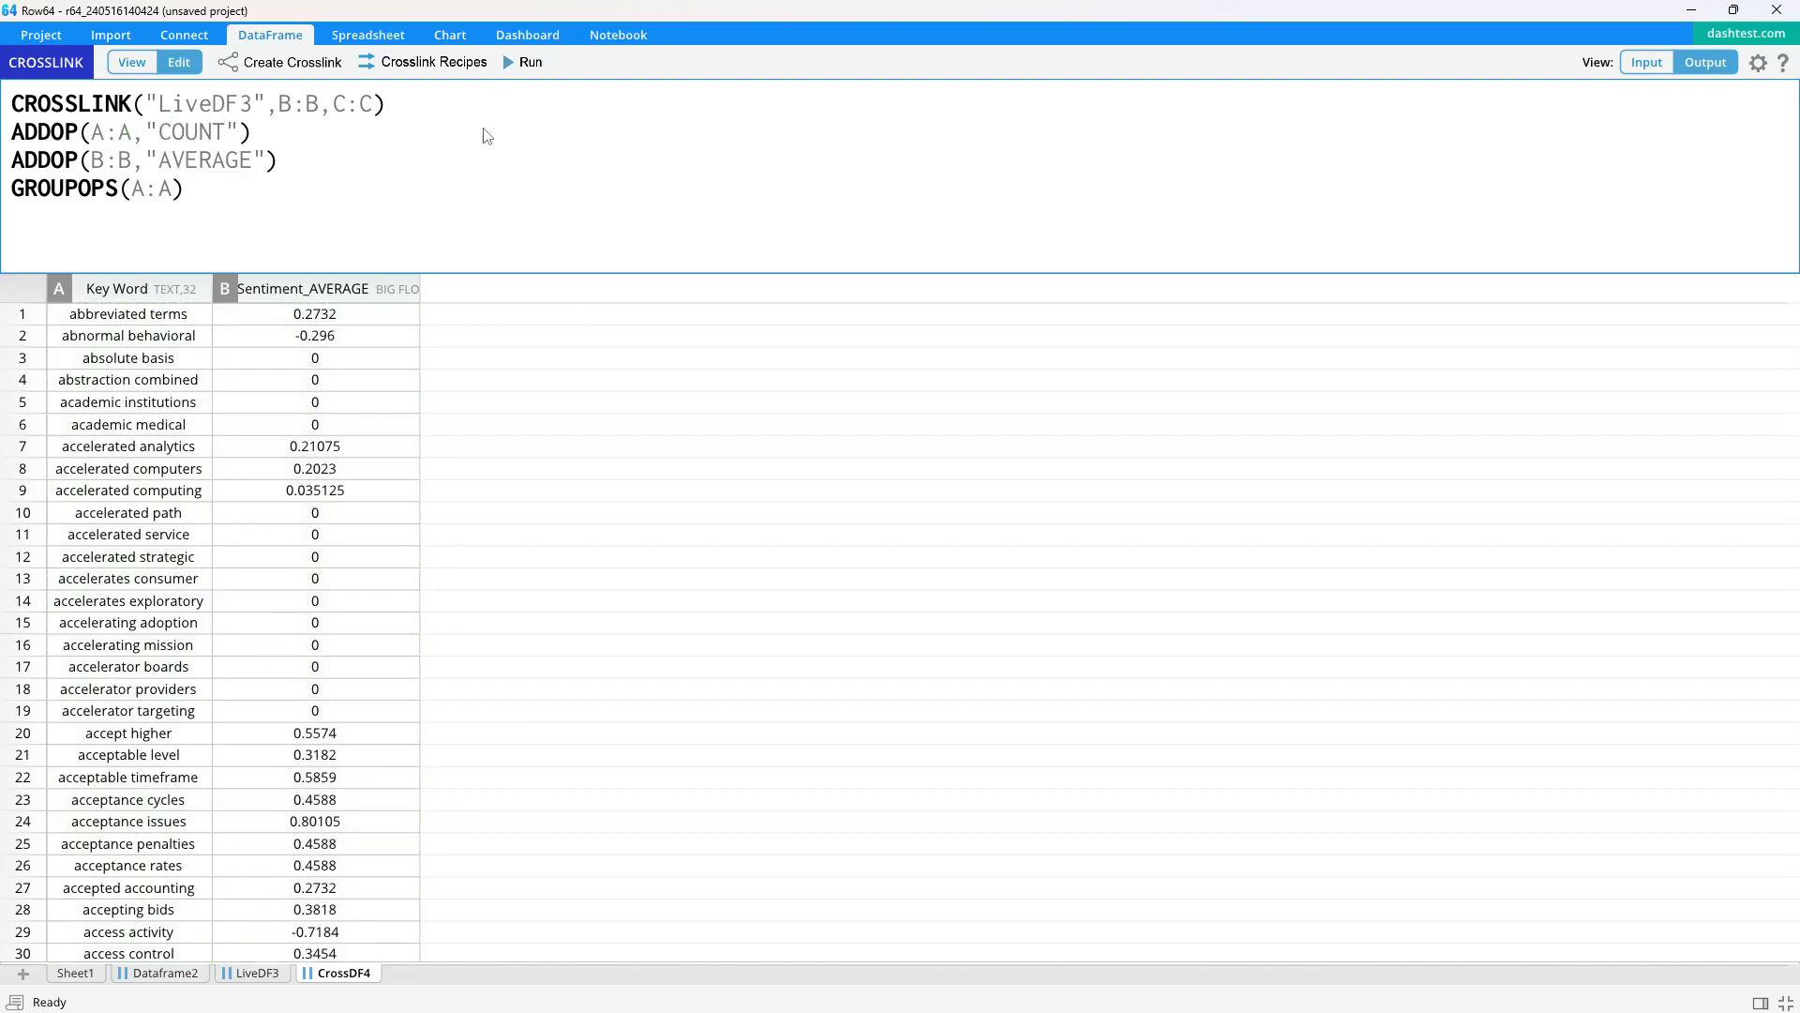
pyautogui.click(518, 63)
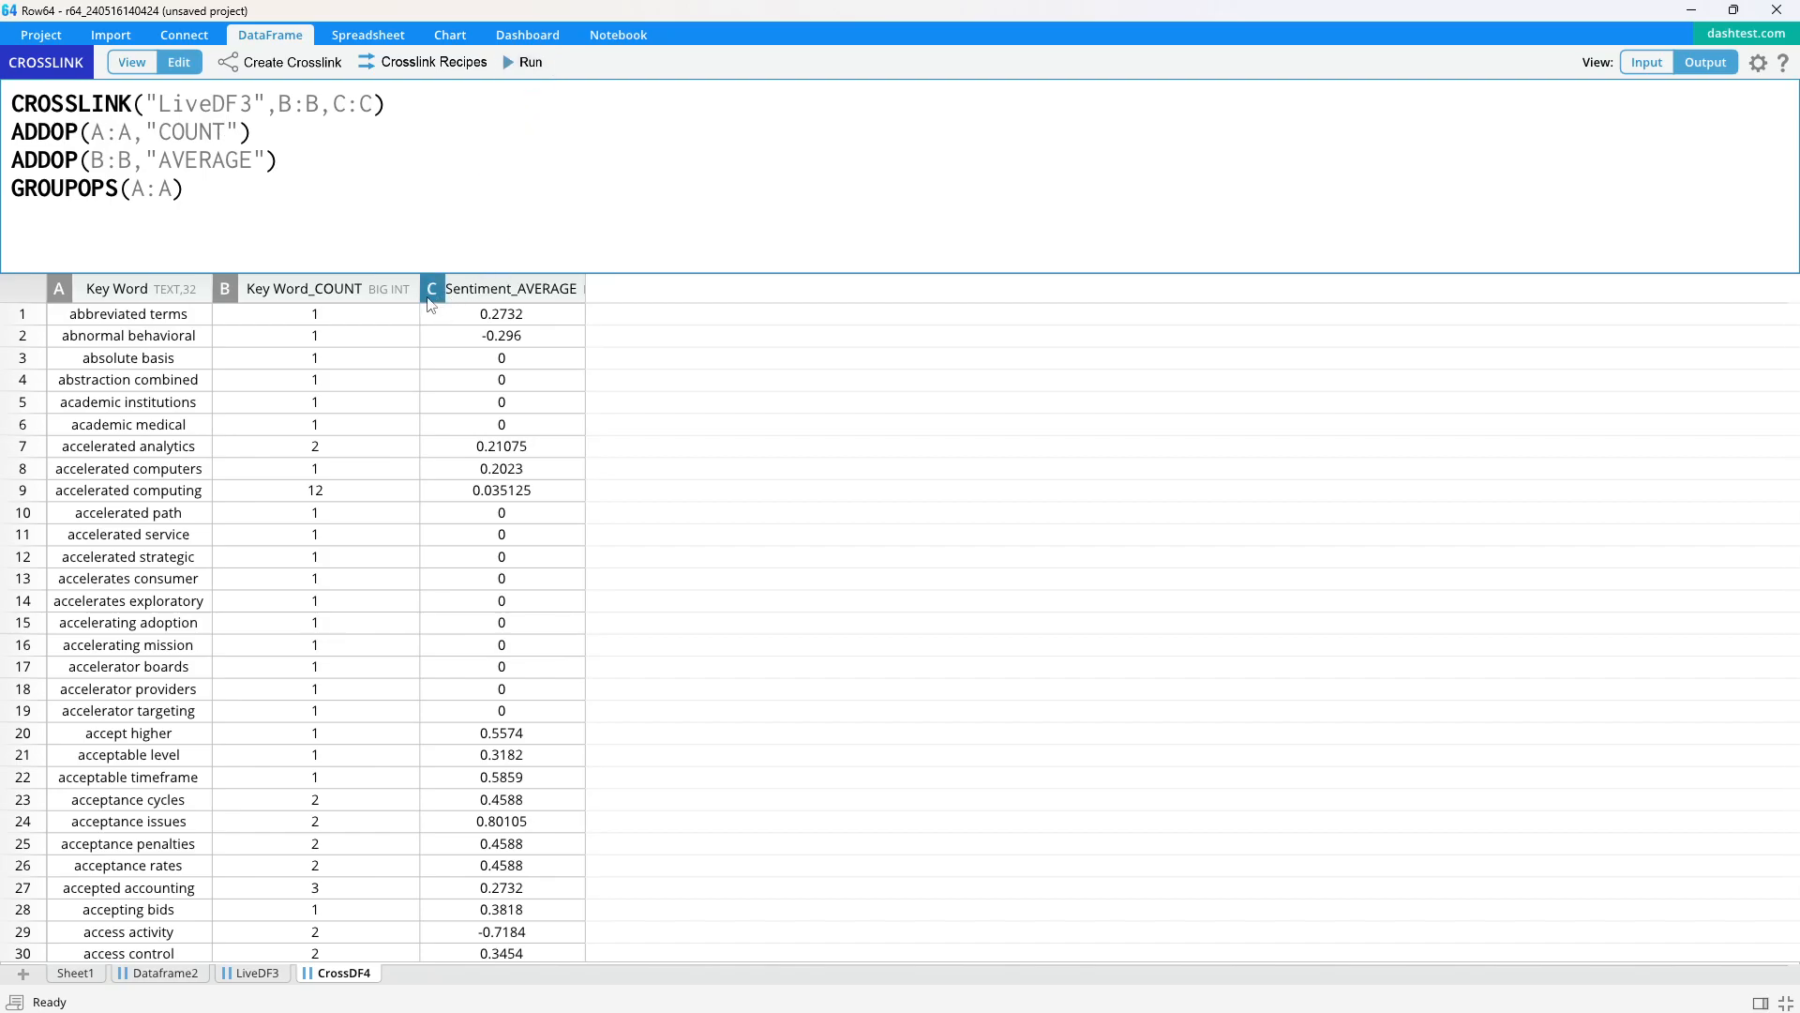
pyautogui.moveTo(420, 298); pyautogui.dragTo(474, 298)
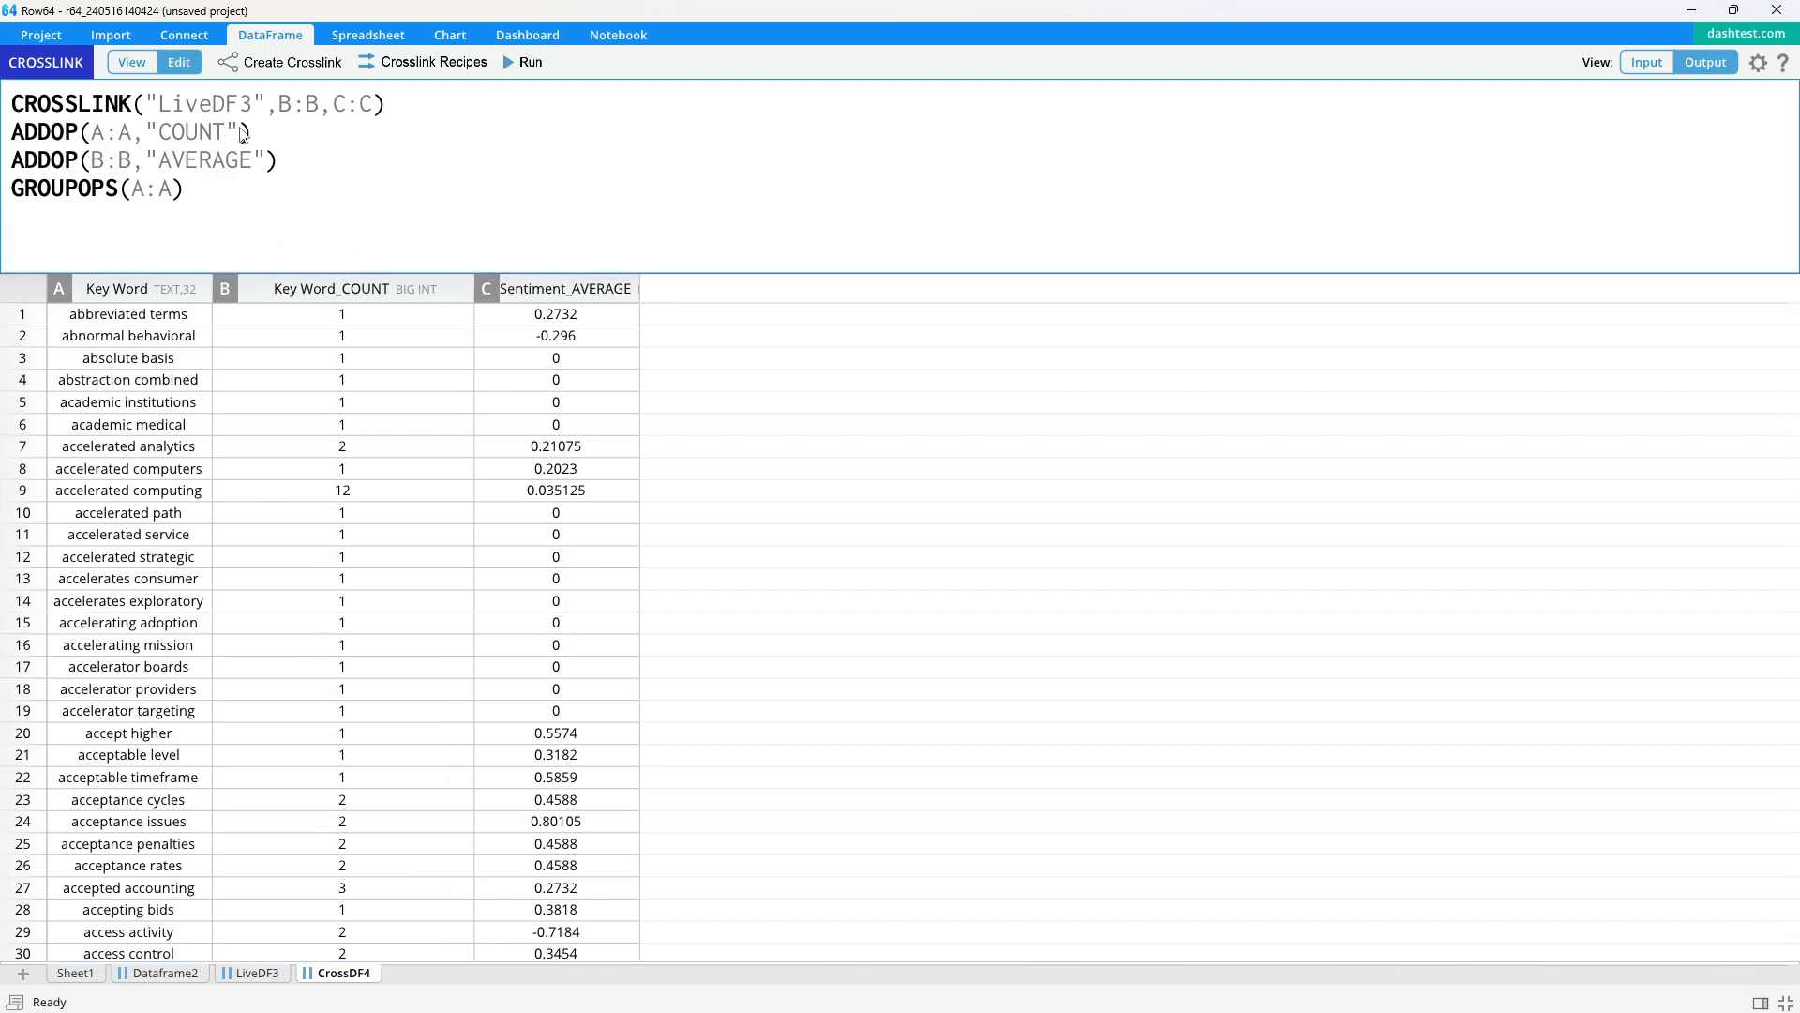
# Name the COUNT output "Count" and the AVERAGE output "Sentiment" in their ADDOP lines, and rerun the formula
pyautogui.write(', "Coun')
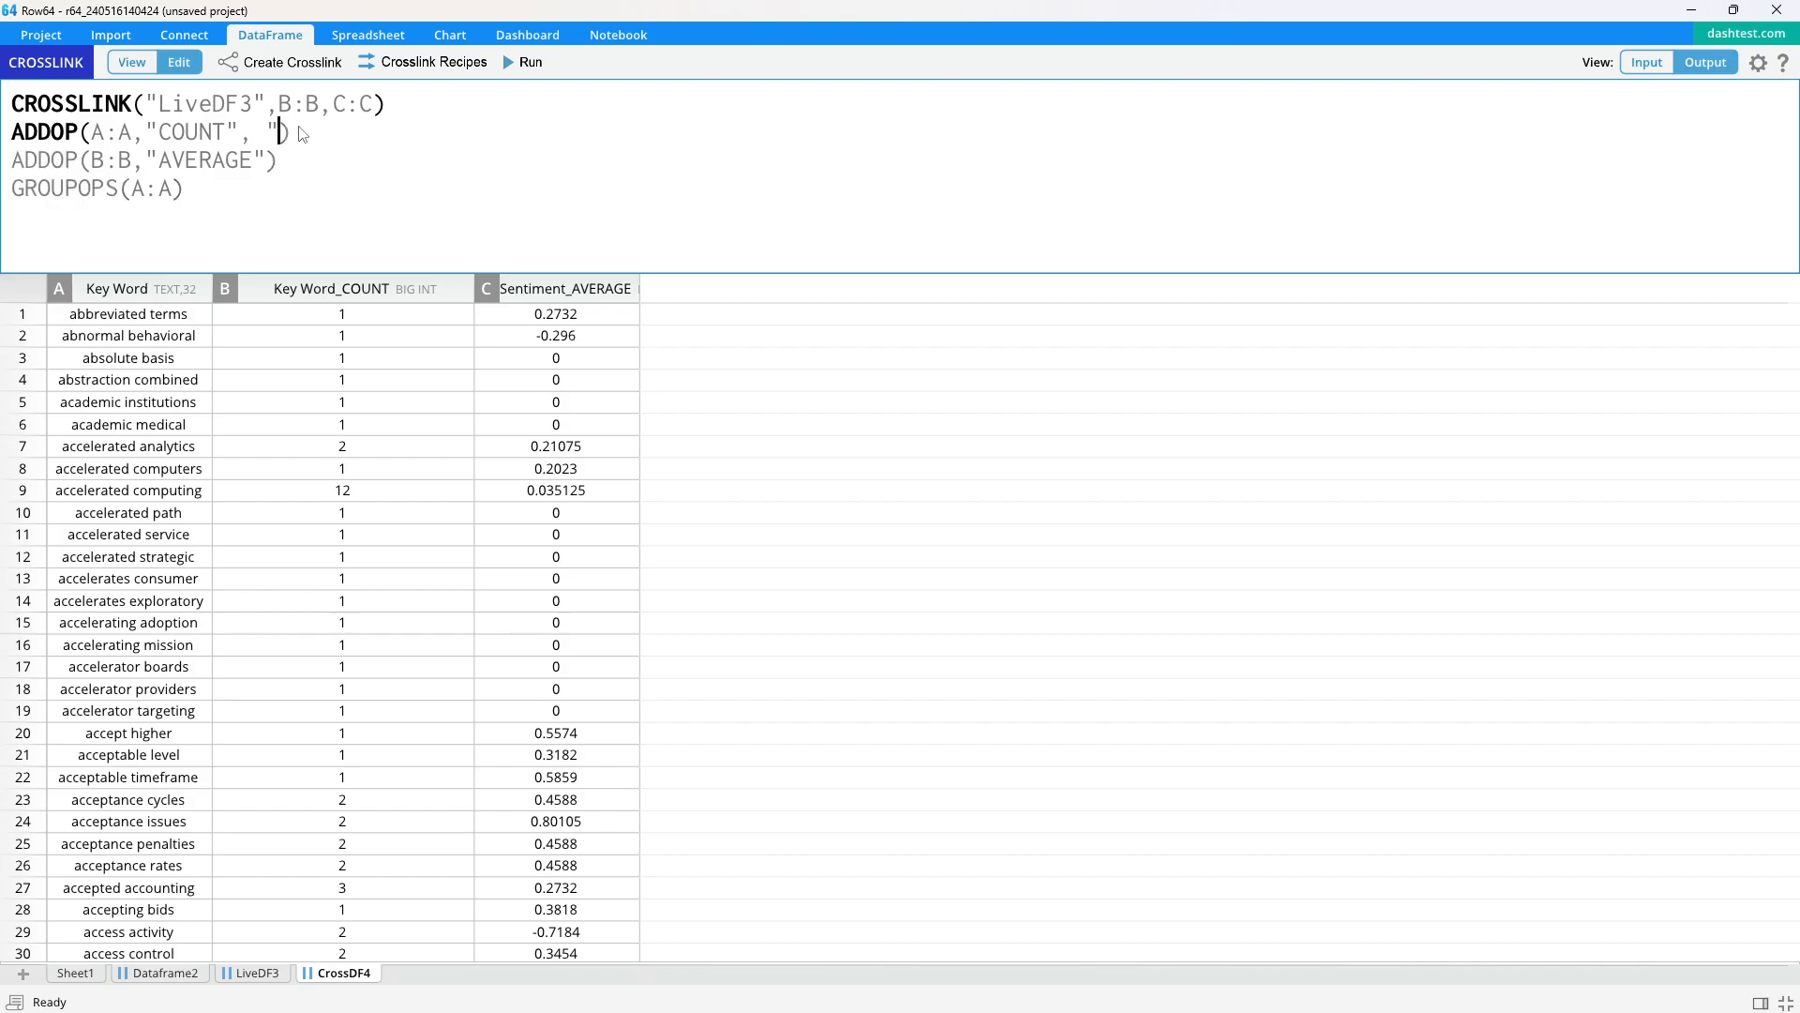
pyautogui.write('t"')
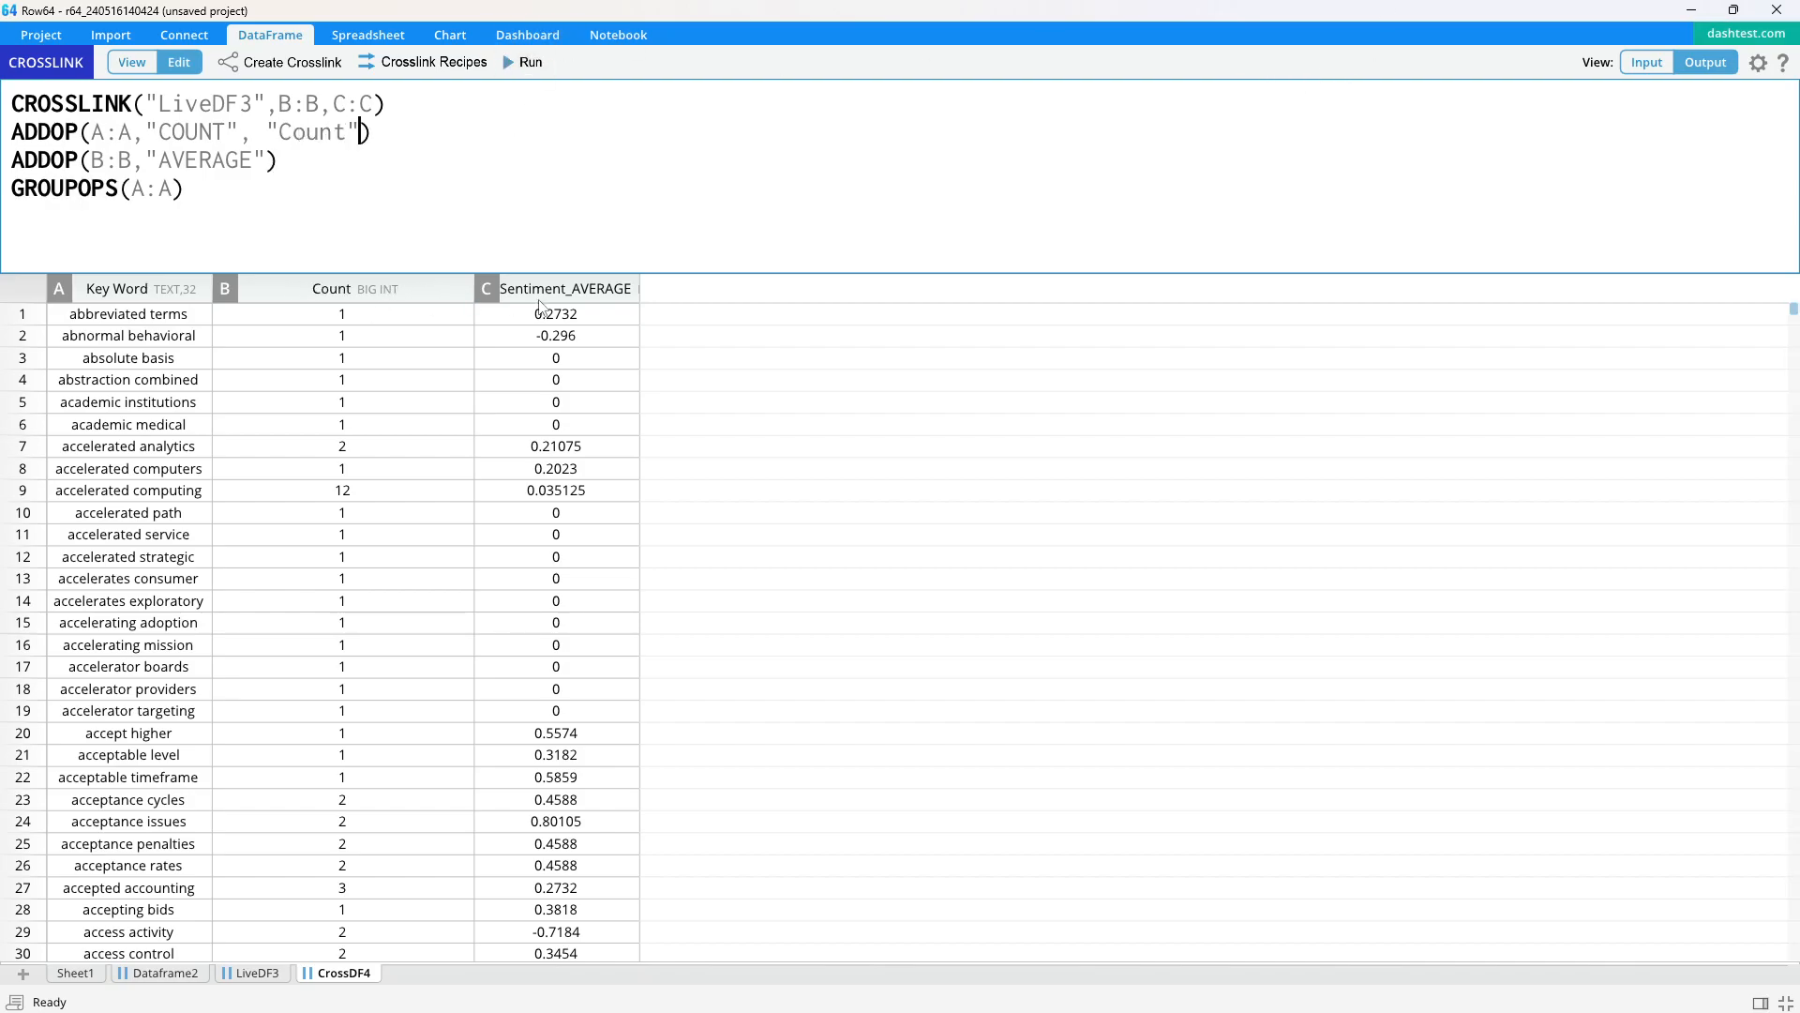
pyautogui.click(267, 162)
pyautogui.write(', "Sentiment"')
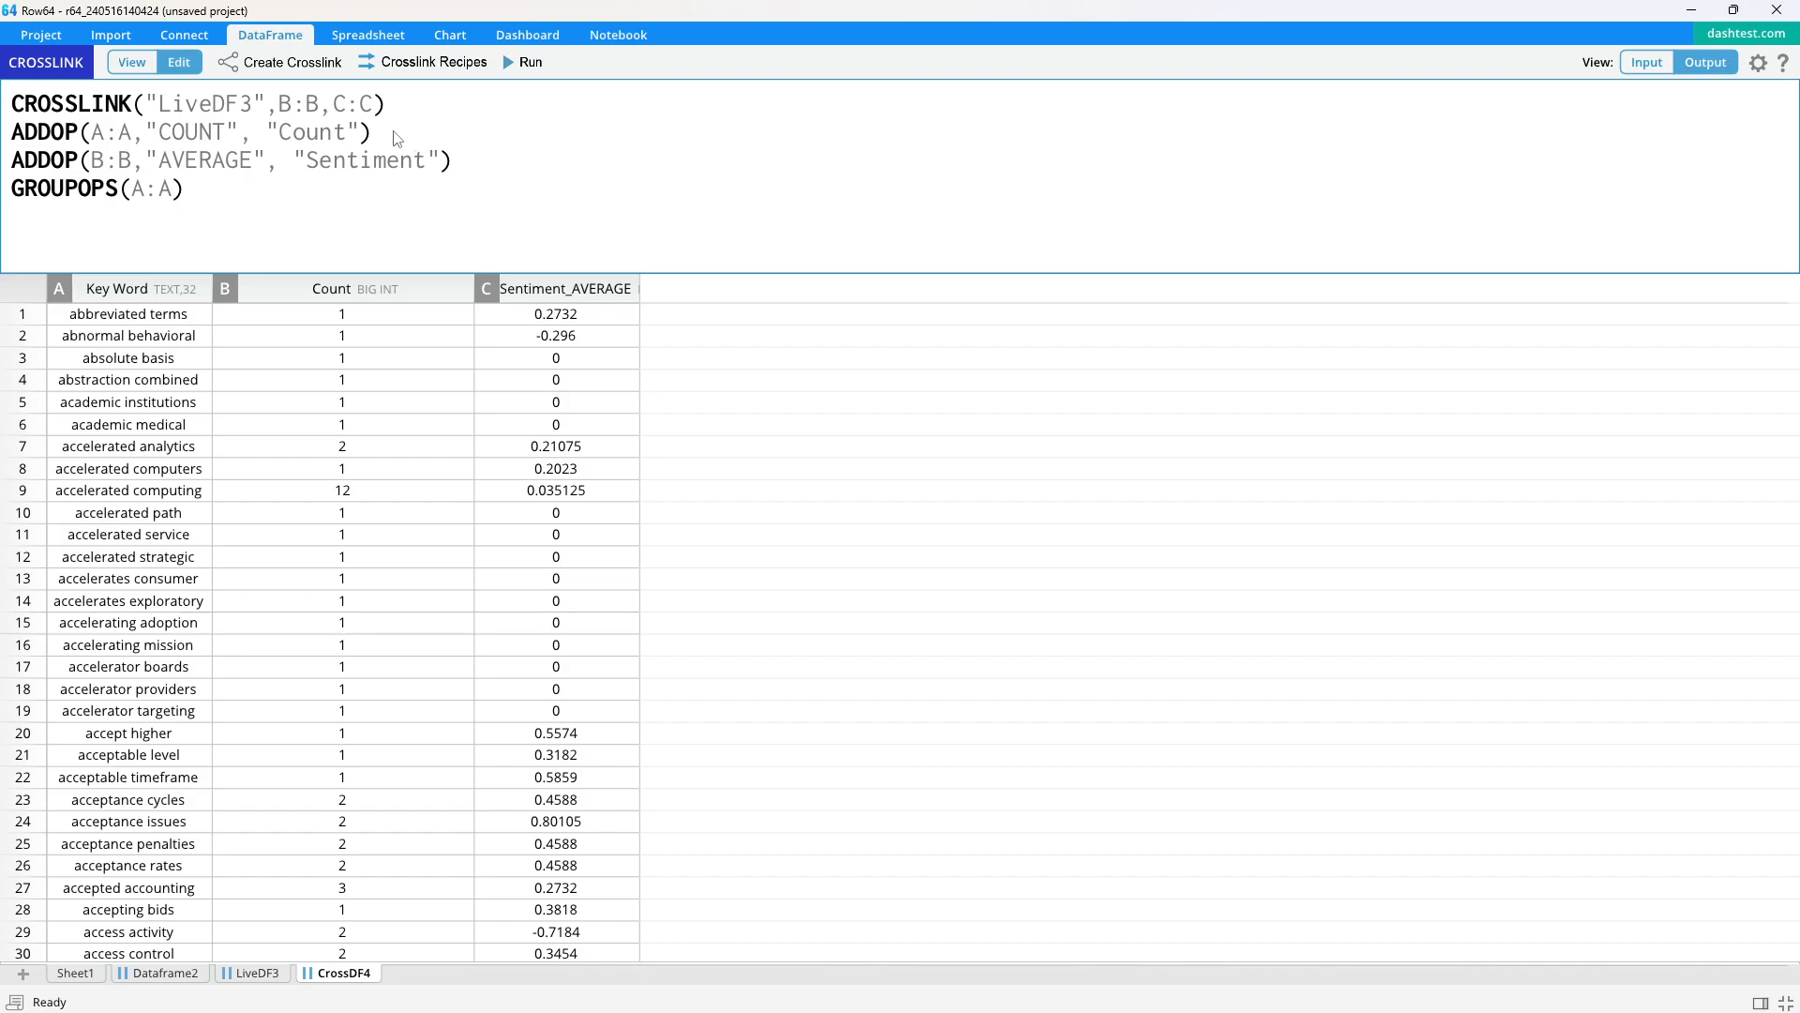
pyautogui.click(523, 62)
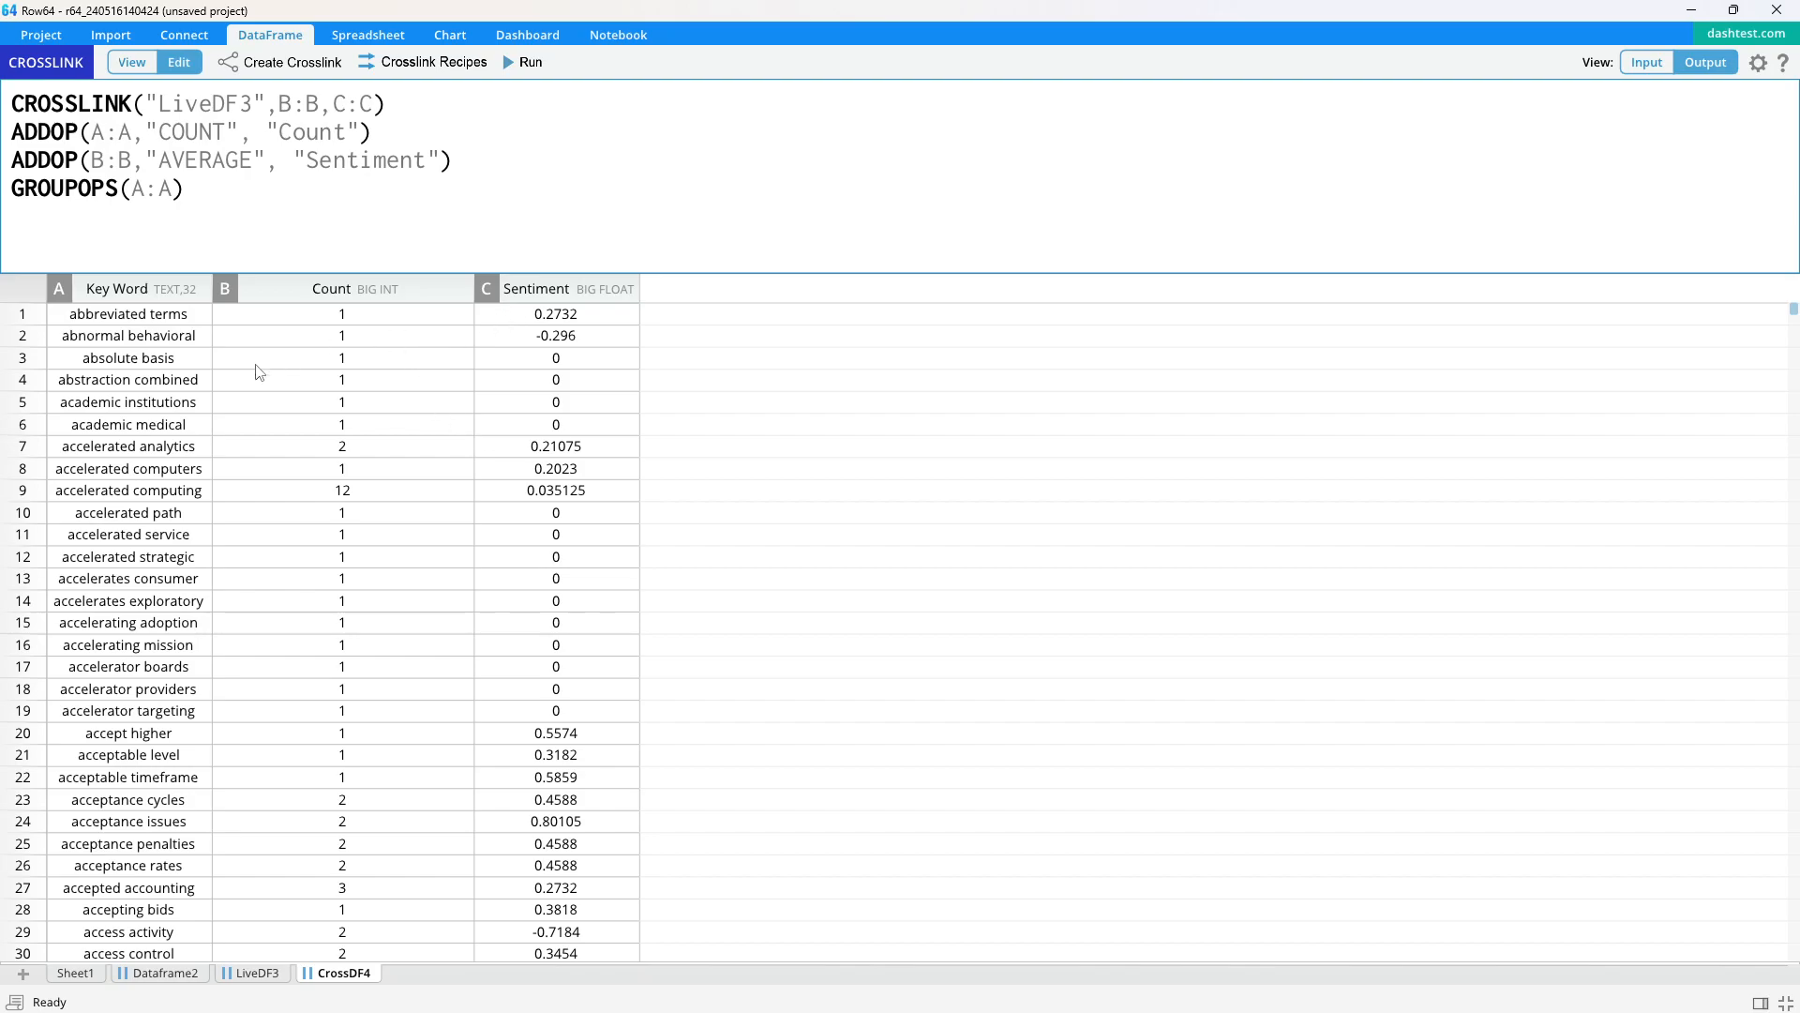
pyautogui.moveTo(170, 363); pyautogui.dragTo(570, 610)
pyautogui.click(555, 627)
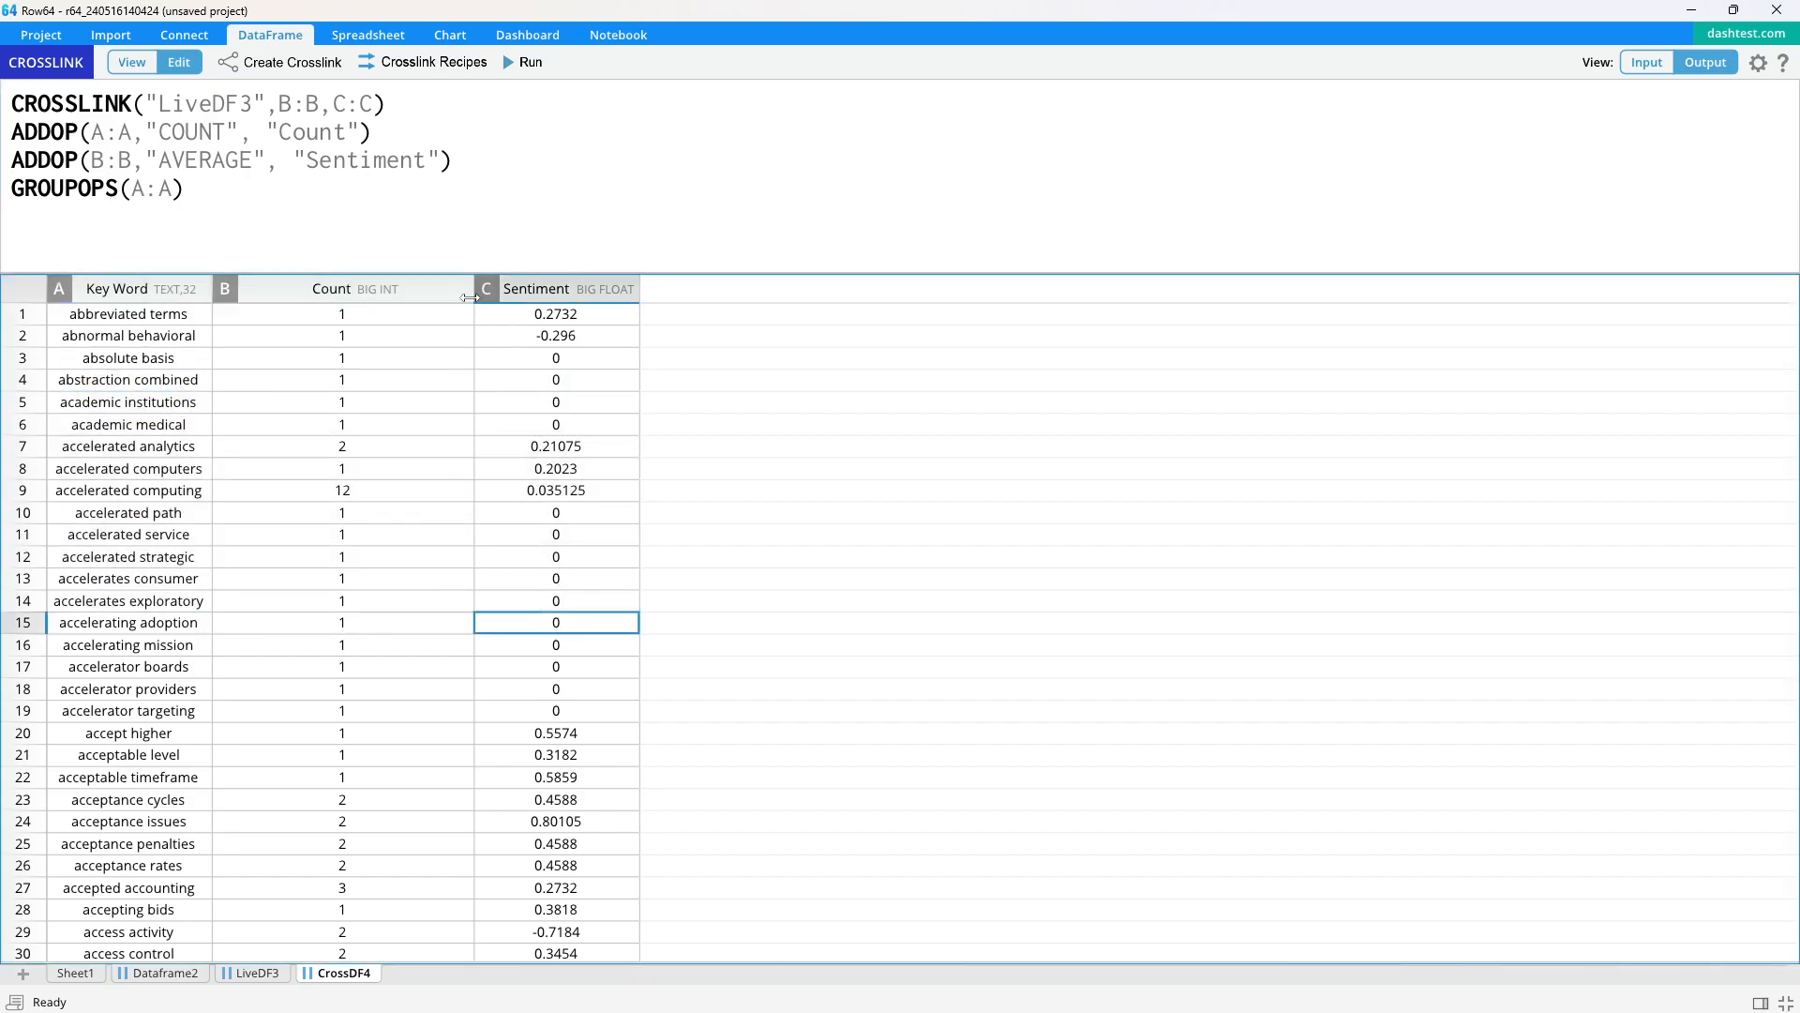
# Add the Sort Descending recipe on column A:A below the GROUPOPS line and run the formula
pyautogui.click(223, 229)
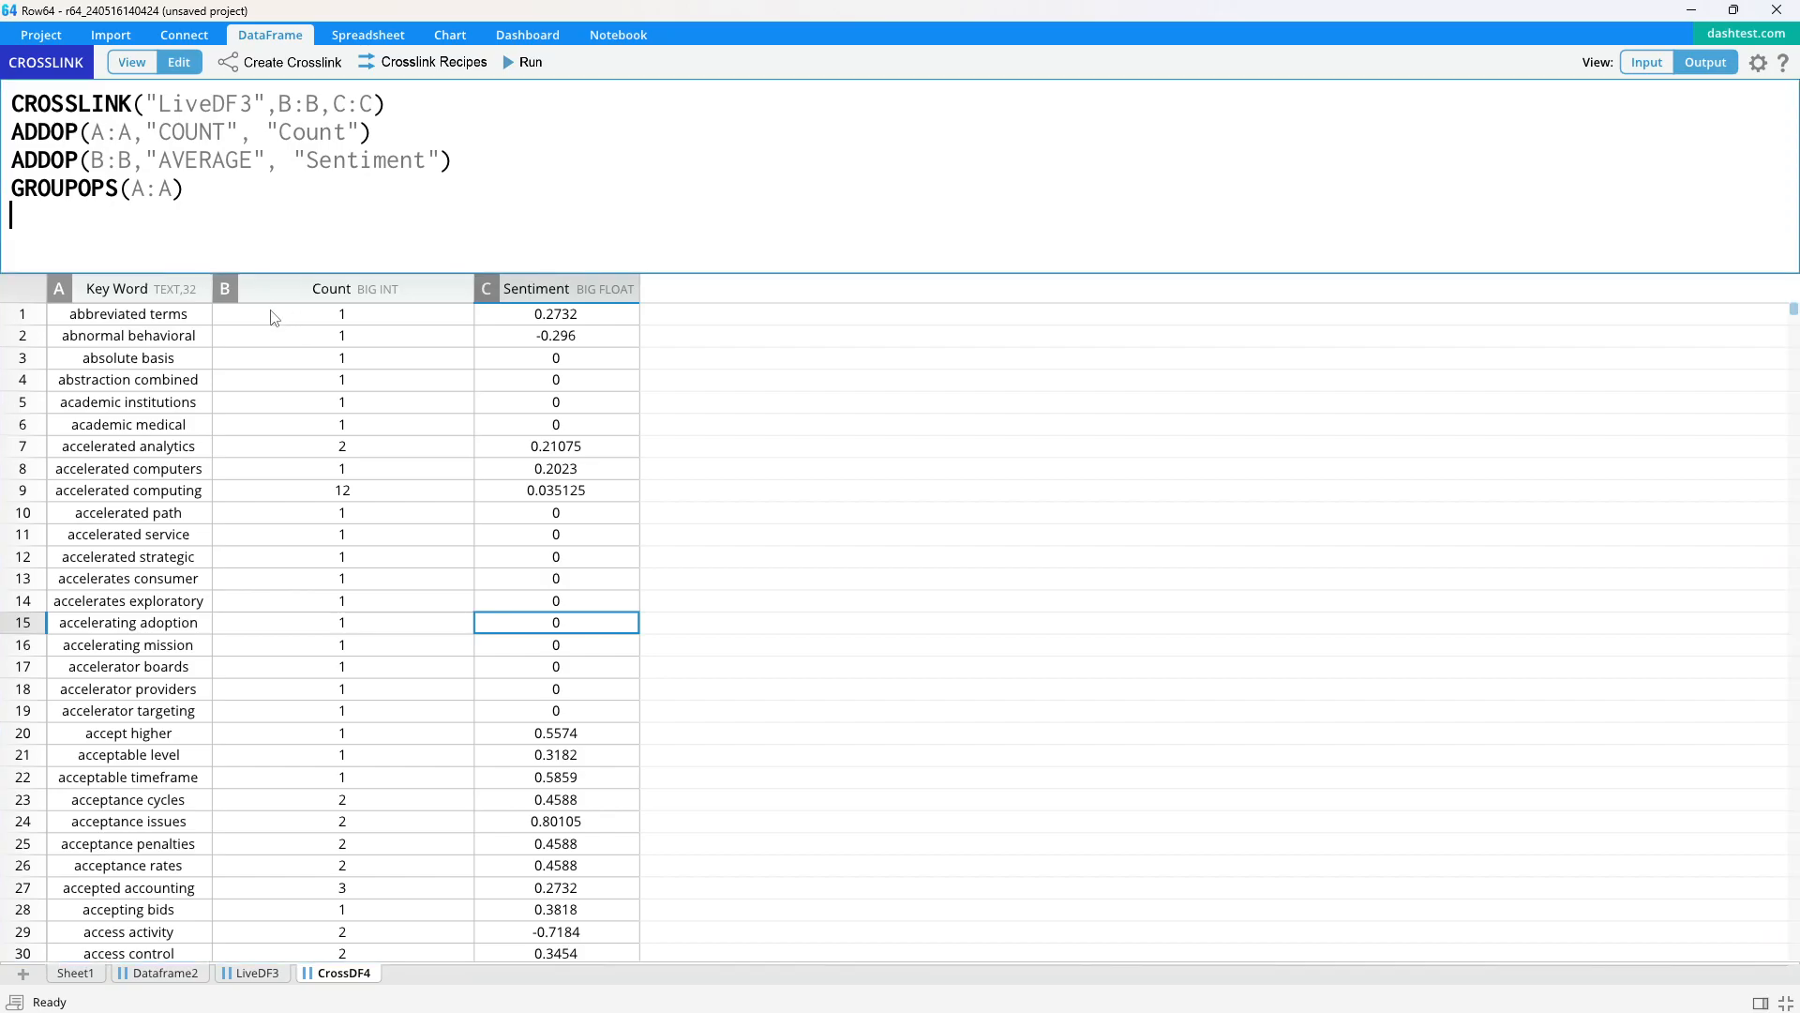
pyautogui.click(427, 62)
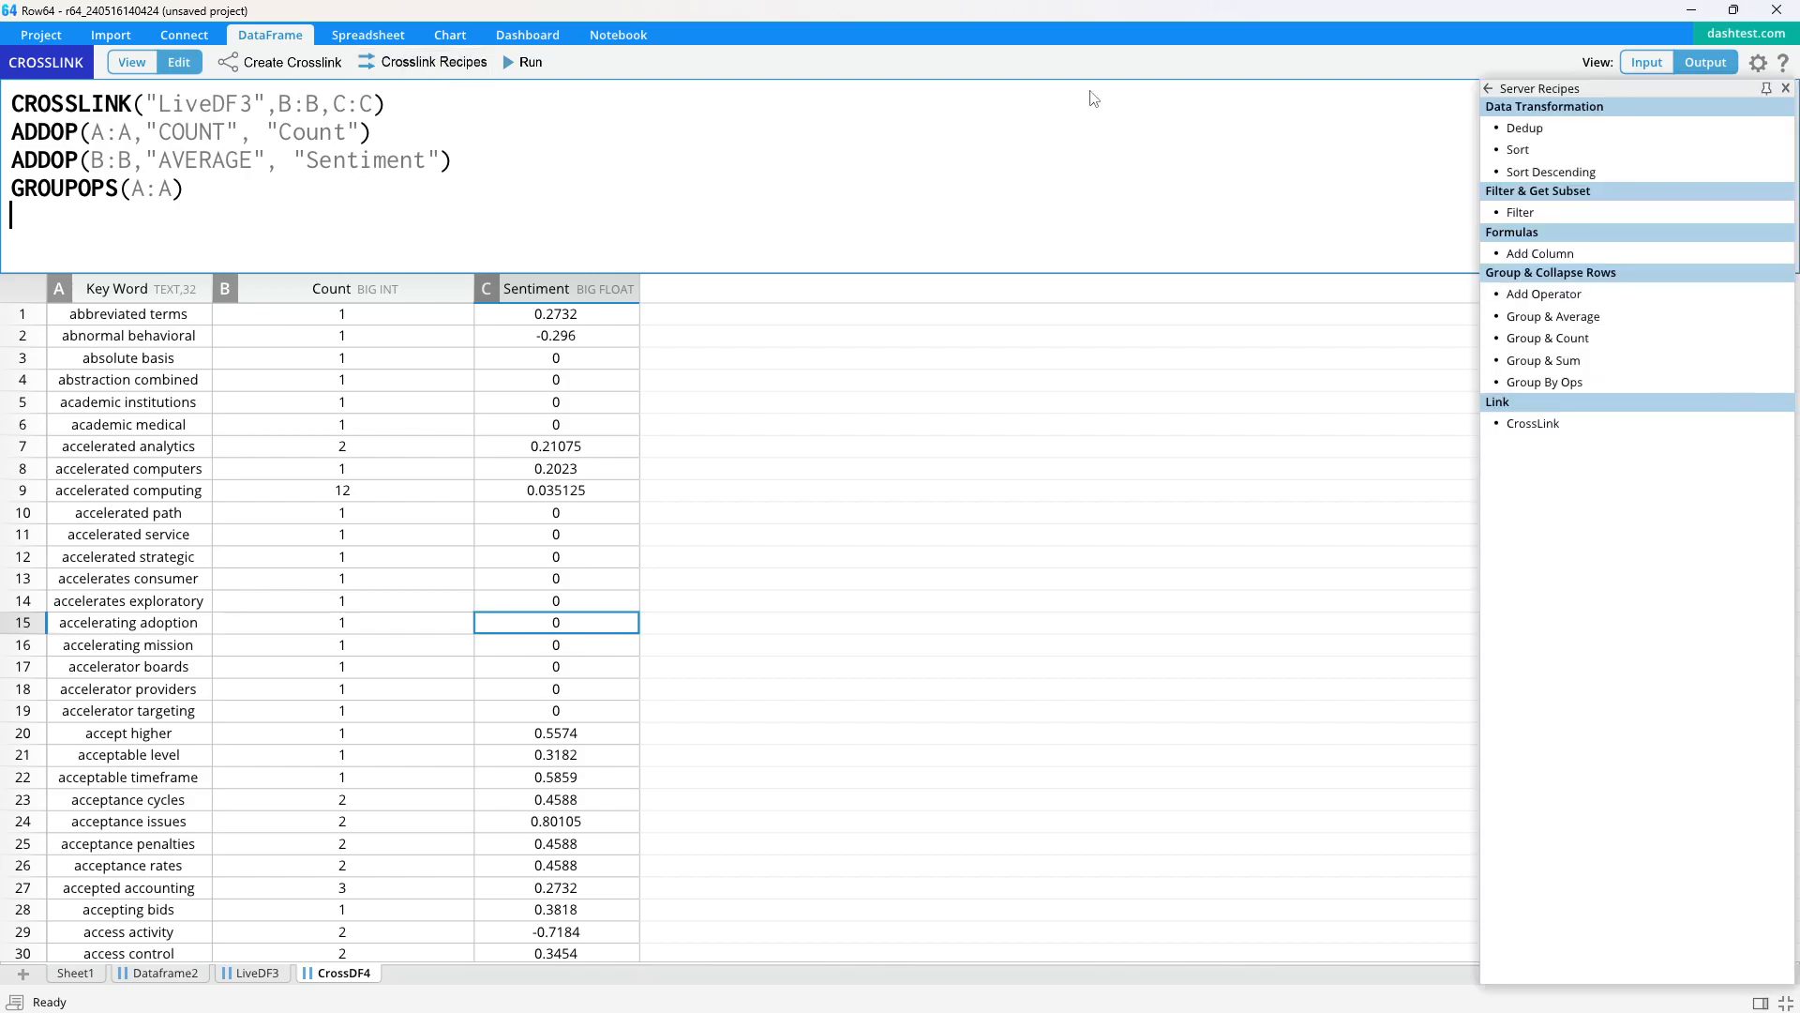
pyautogui.click(1512, 174)
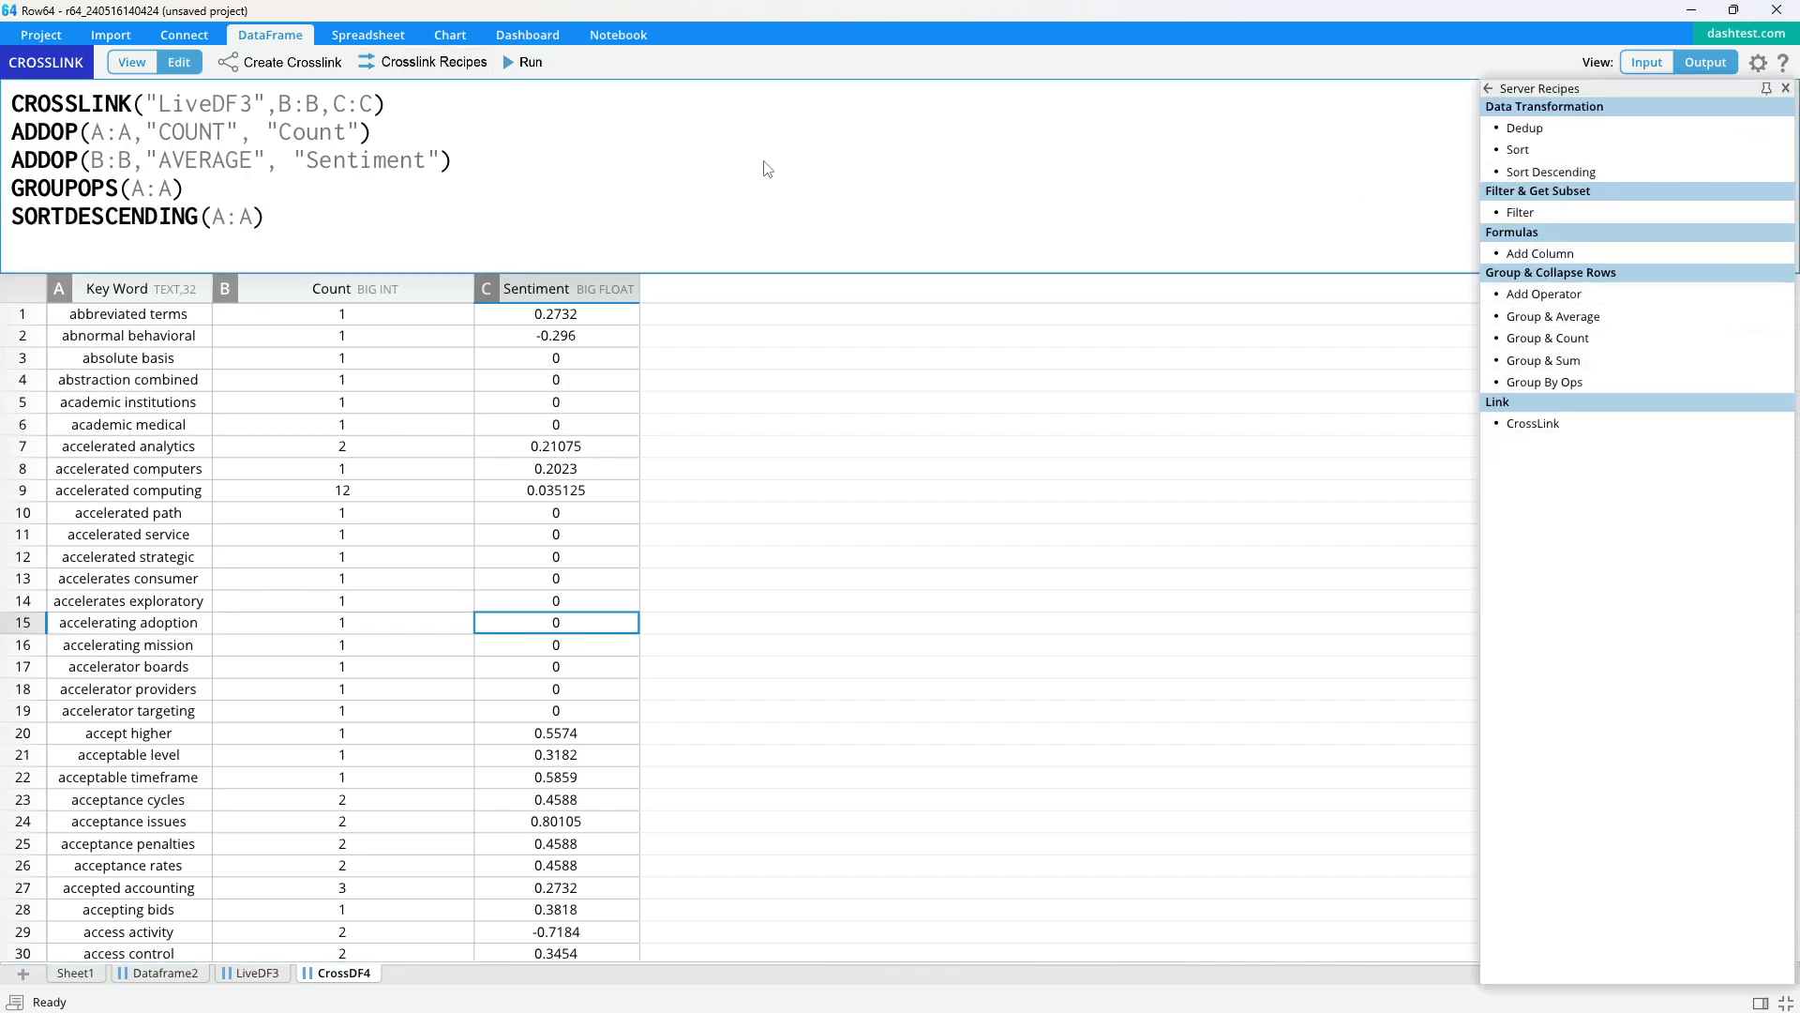
pyautogui.click(529, 63)
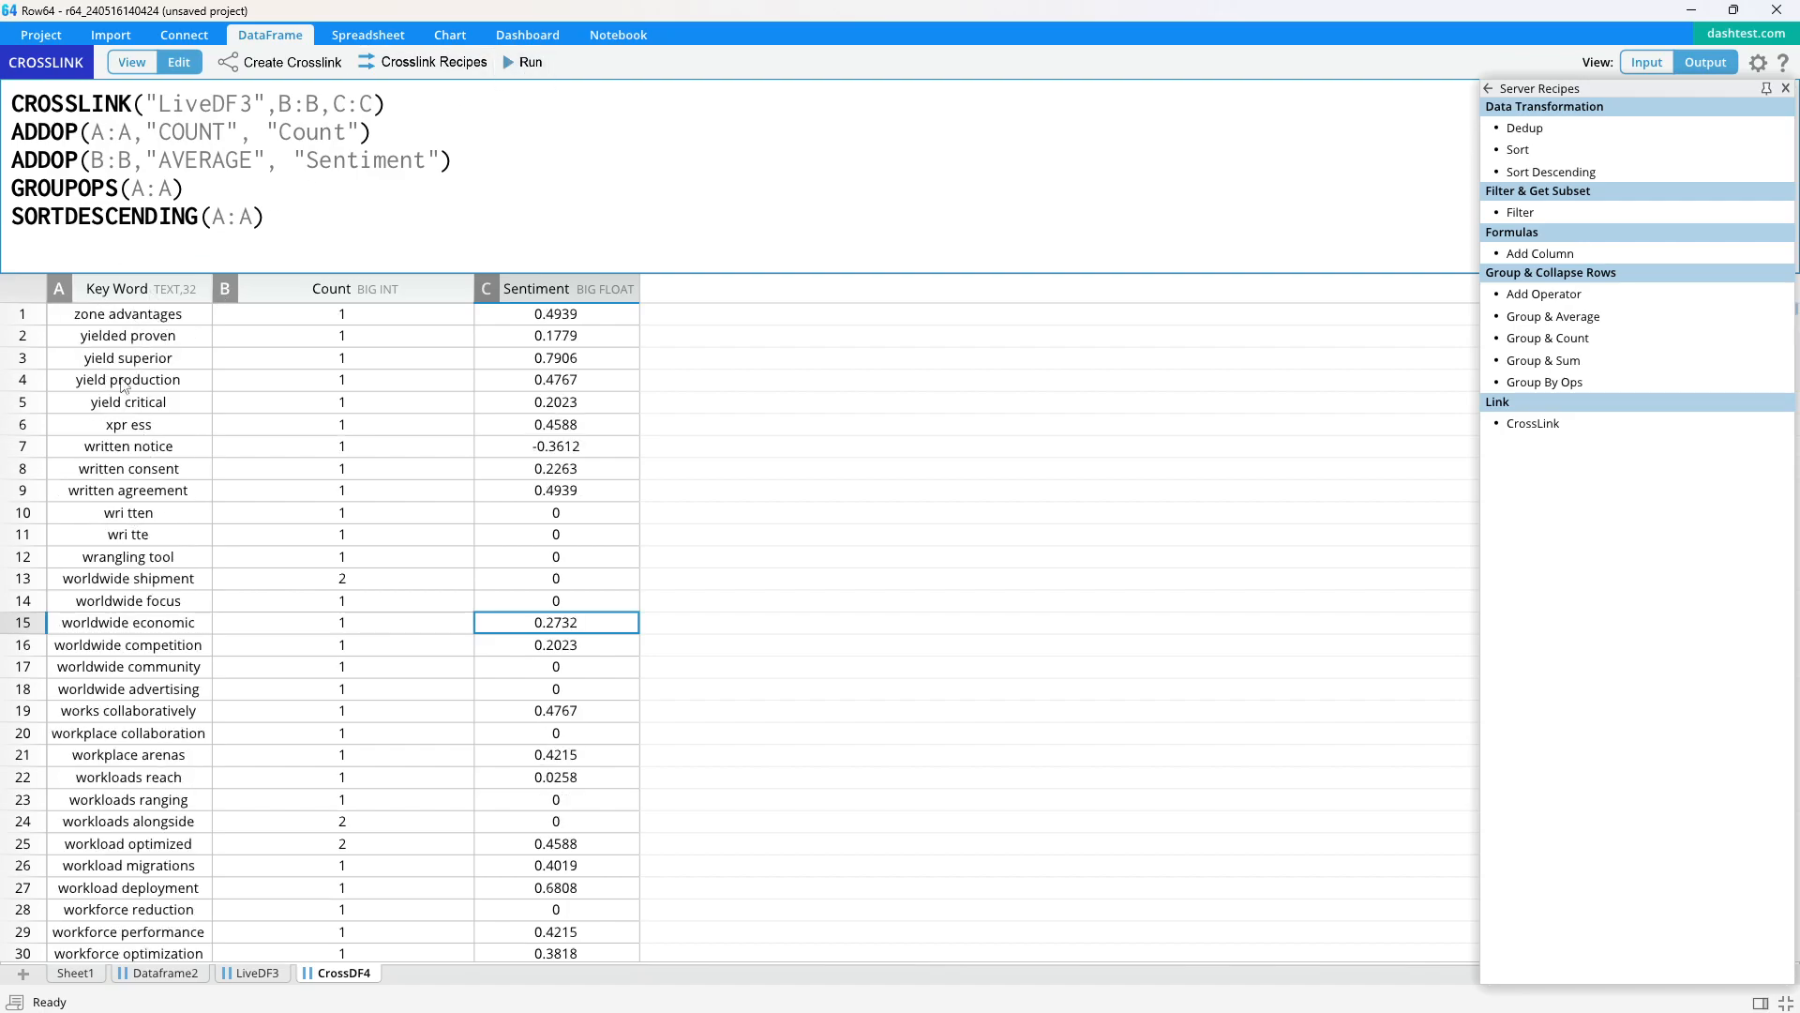
# Set the SORTDESCENDING column to Count (B:B), rerun the formula and check the top rows
pyautogui.click(241, 220)
pyautogui.click(333, 288)
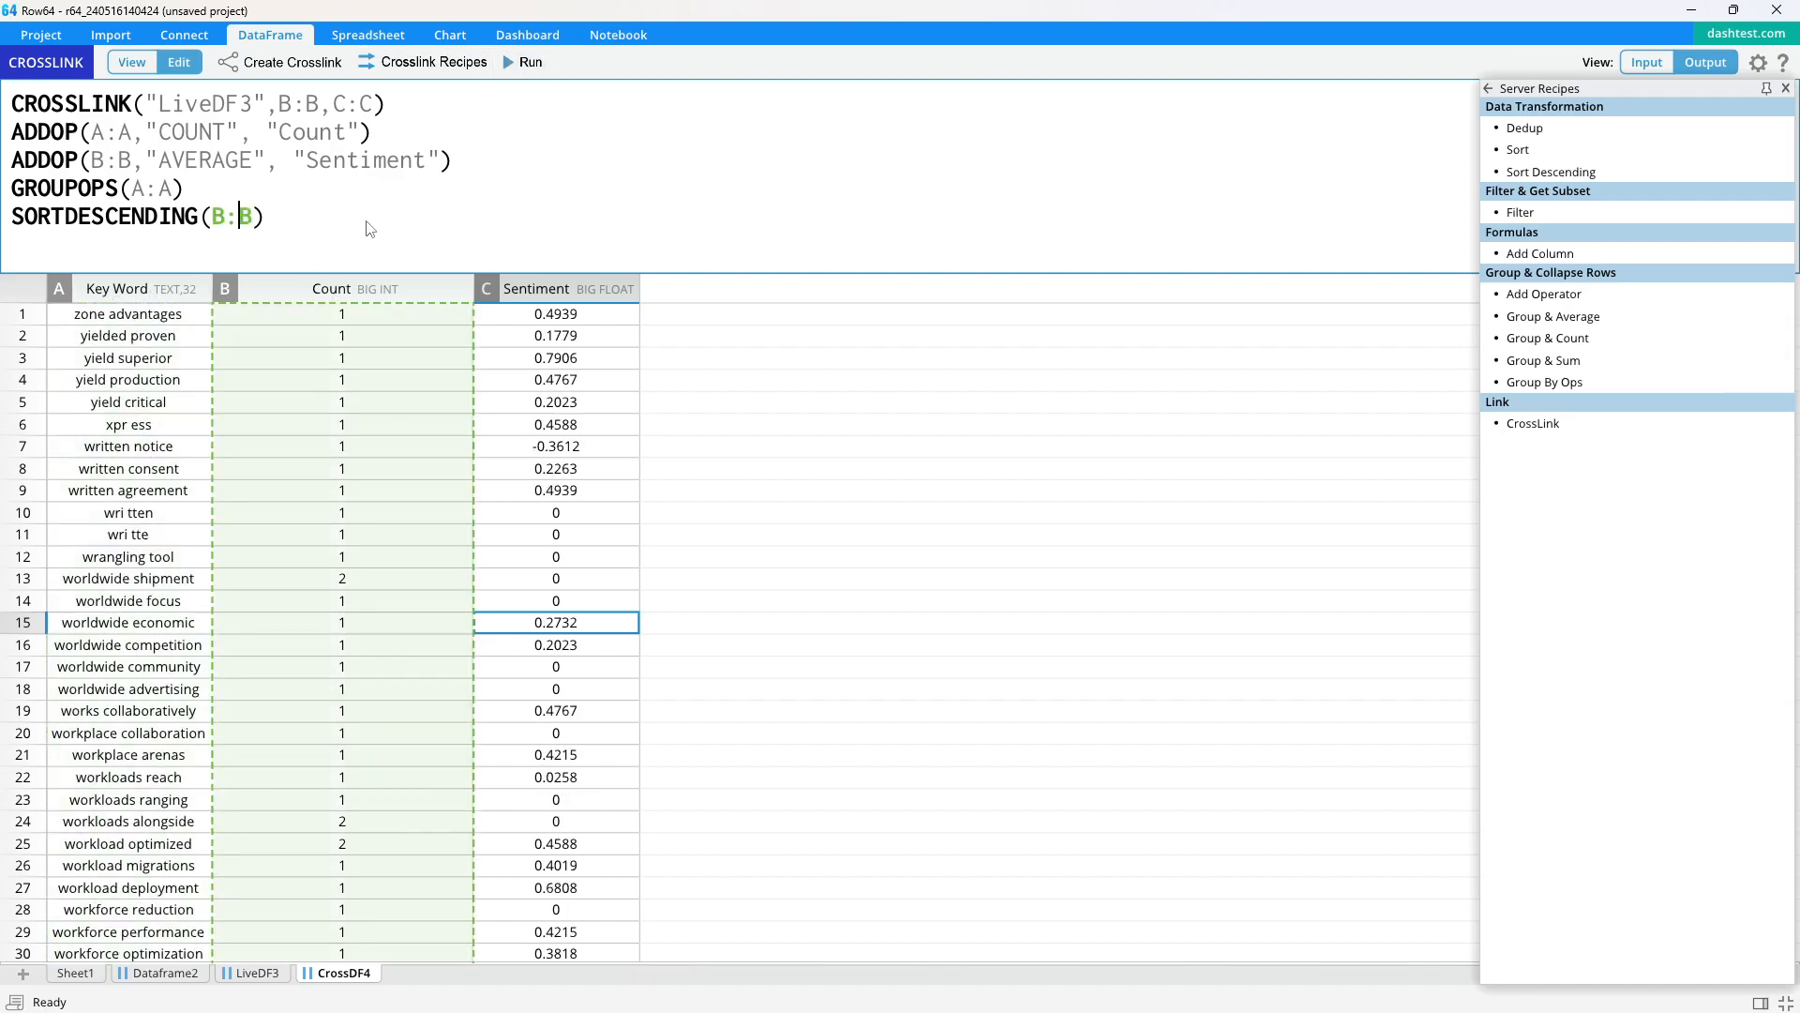
pyautogui.click(526, 62)
pyautogui.click(348, 220)
pyautogui.moveTo(146, 330); pyautogui.dragTo(364, 443)
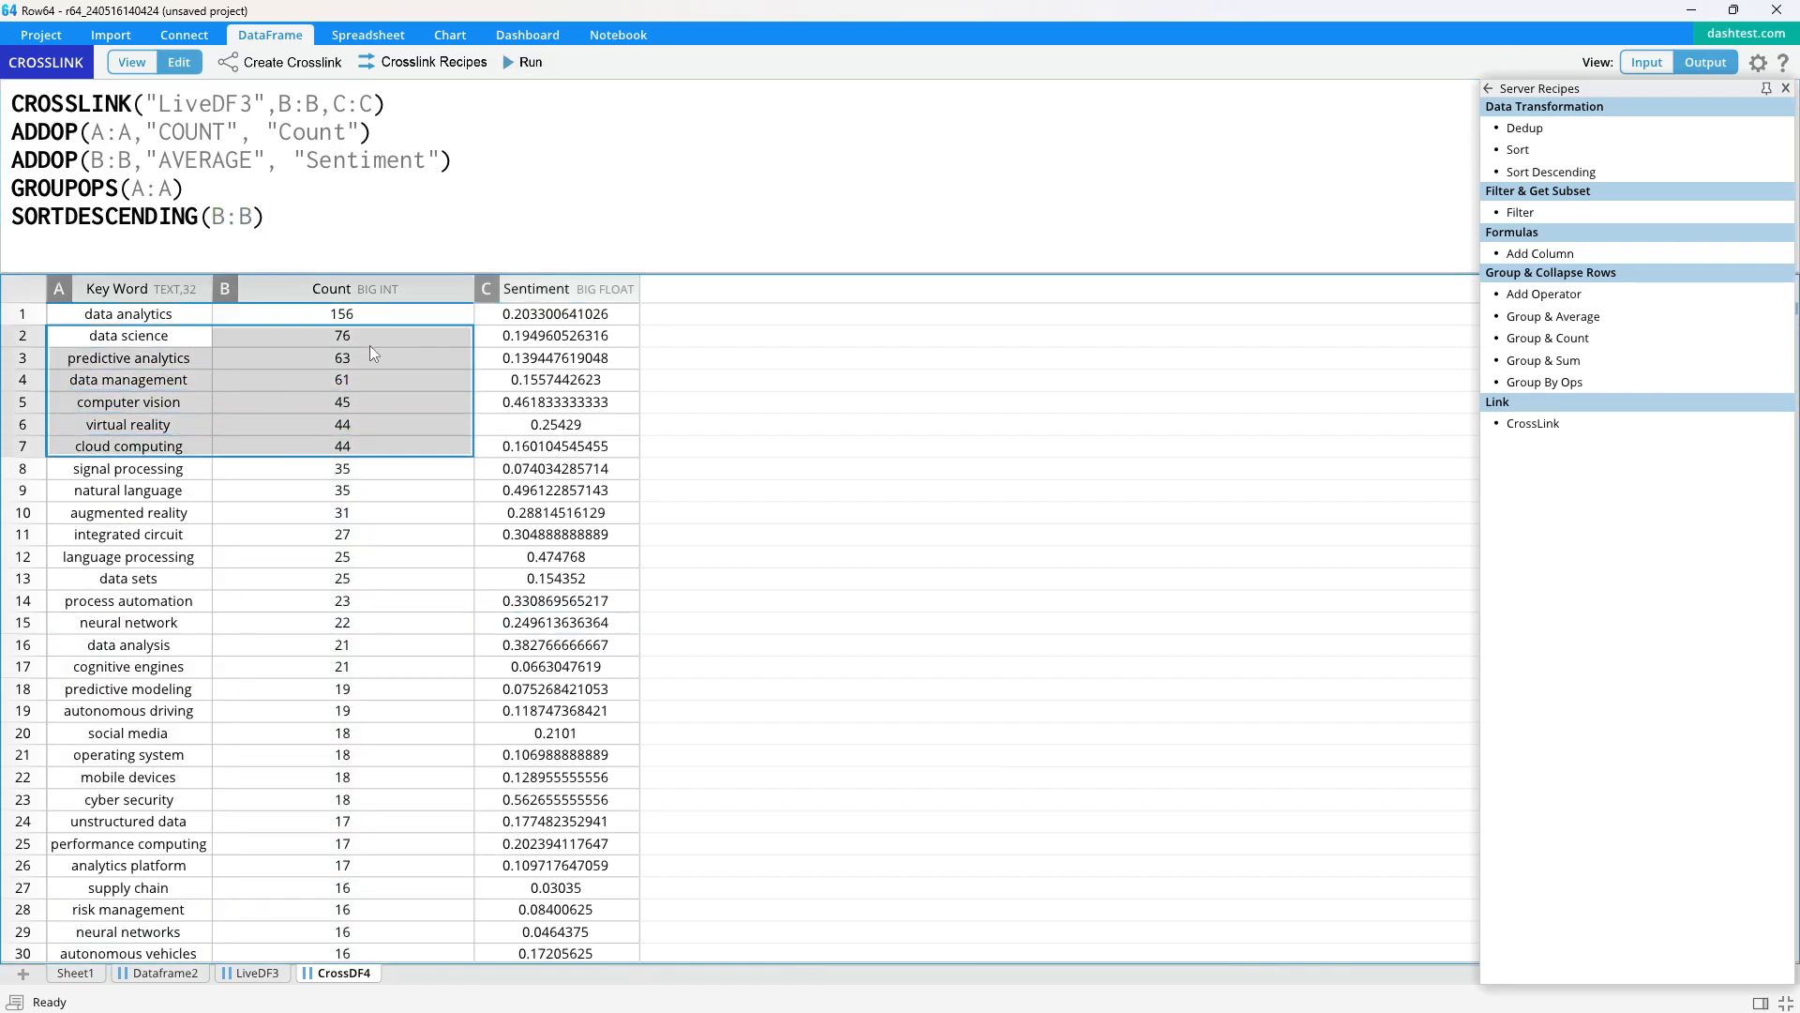
pyautogui.click(369, 344)
pyautogui.click(601, 315)
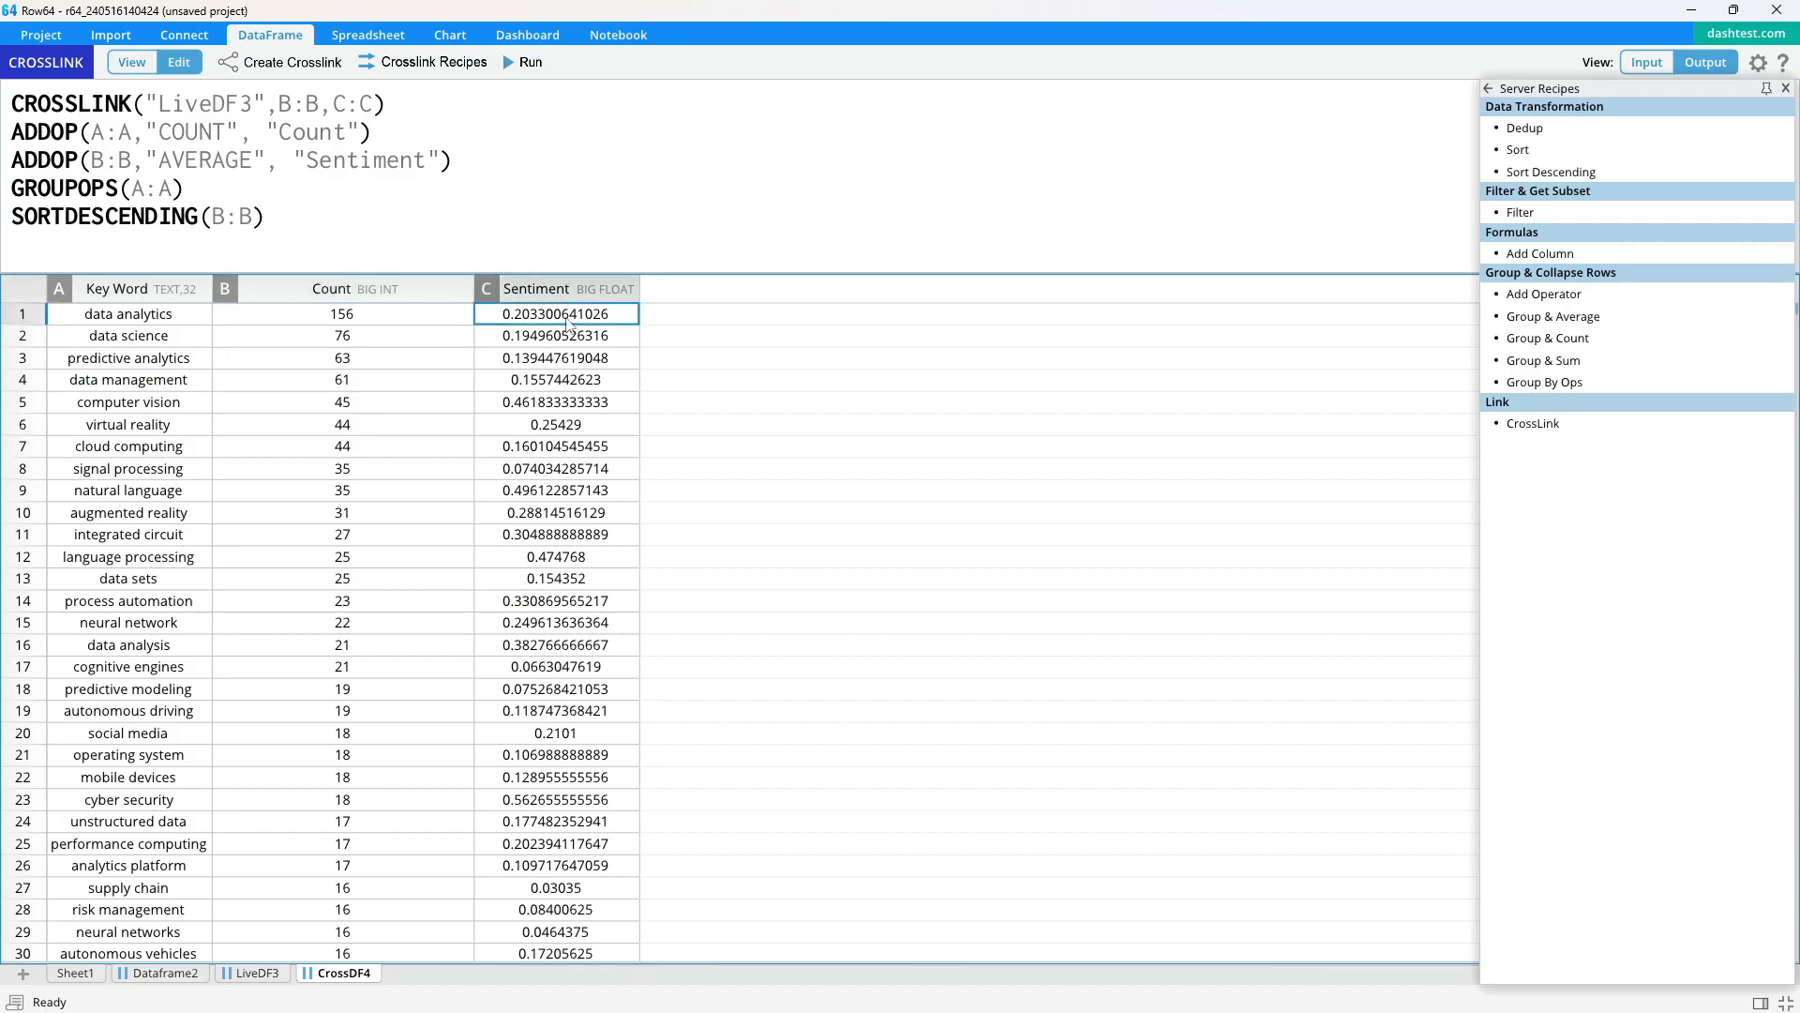
# Enlarge the formula area and its text, and close the recipe list
pyautogui.moveTo(365, 271); pyautogui.dragTo(365, 285)
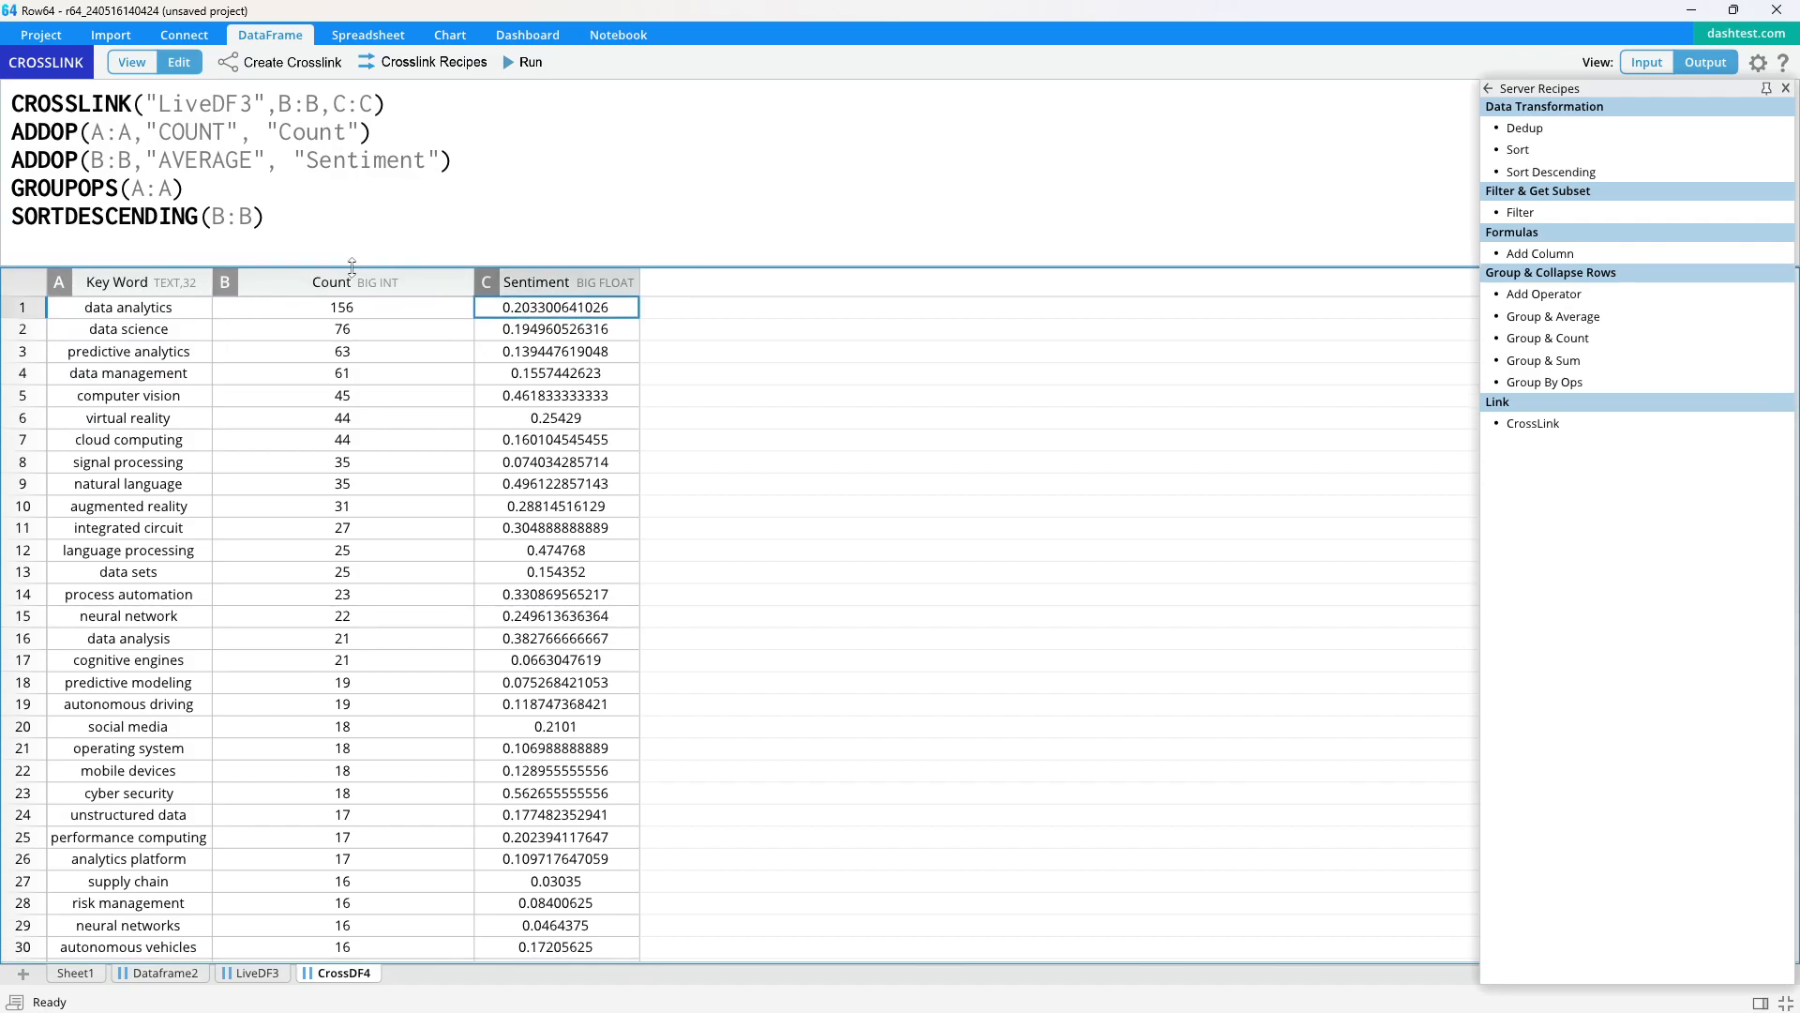
pyautogui.click(400, 281)
pyautogui.scroll(2, 591, 260)
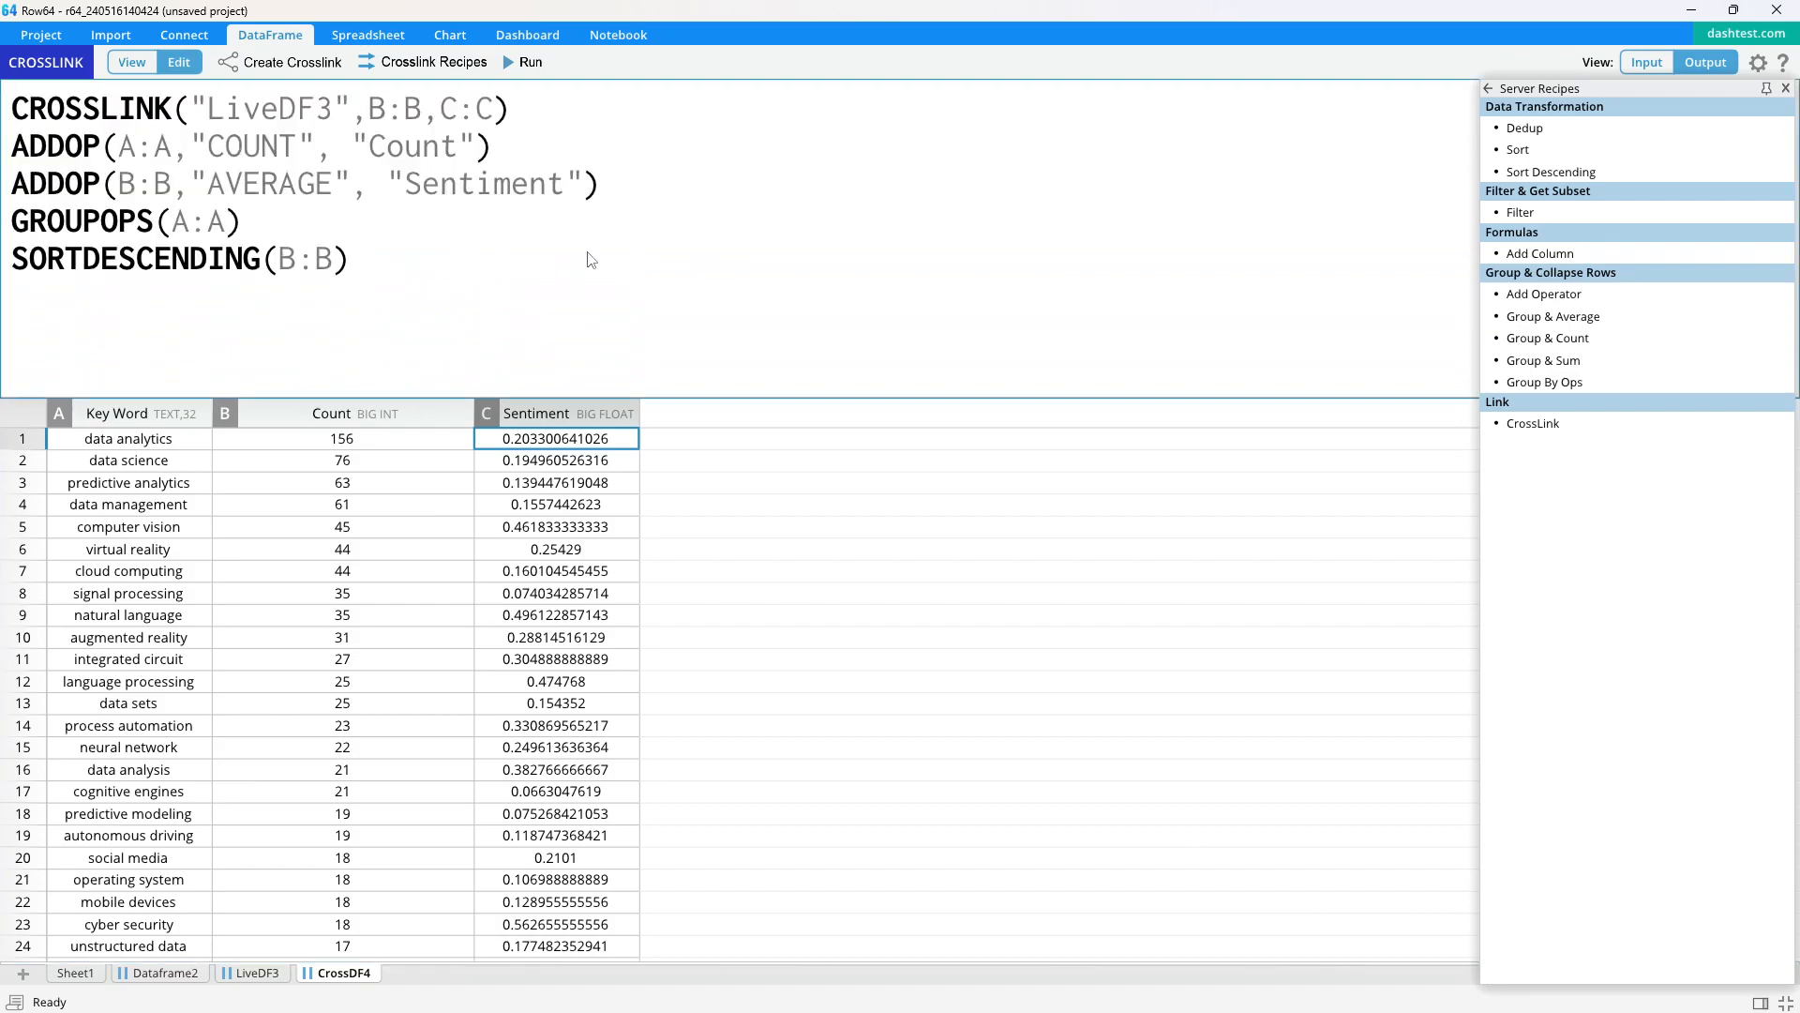
pyautogui.click(1785, 88)
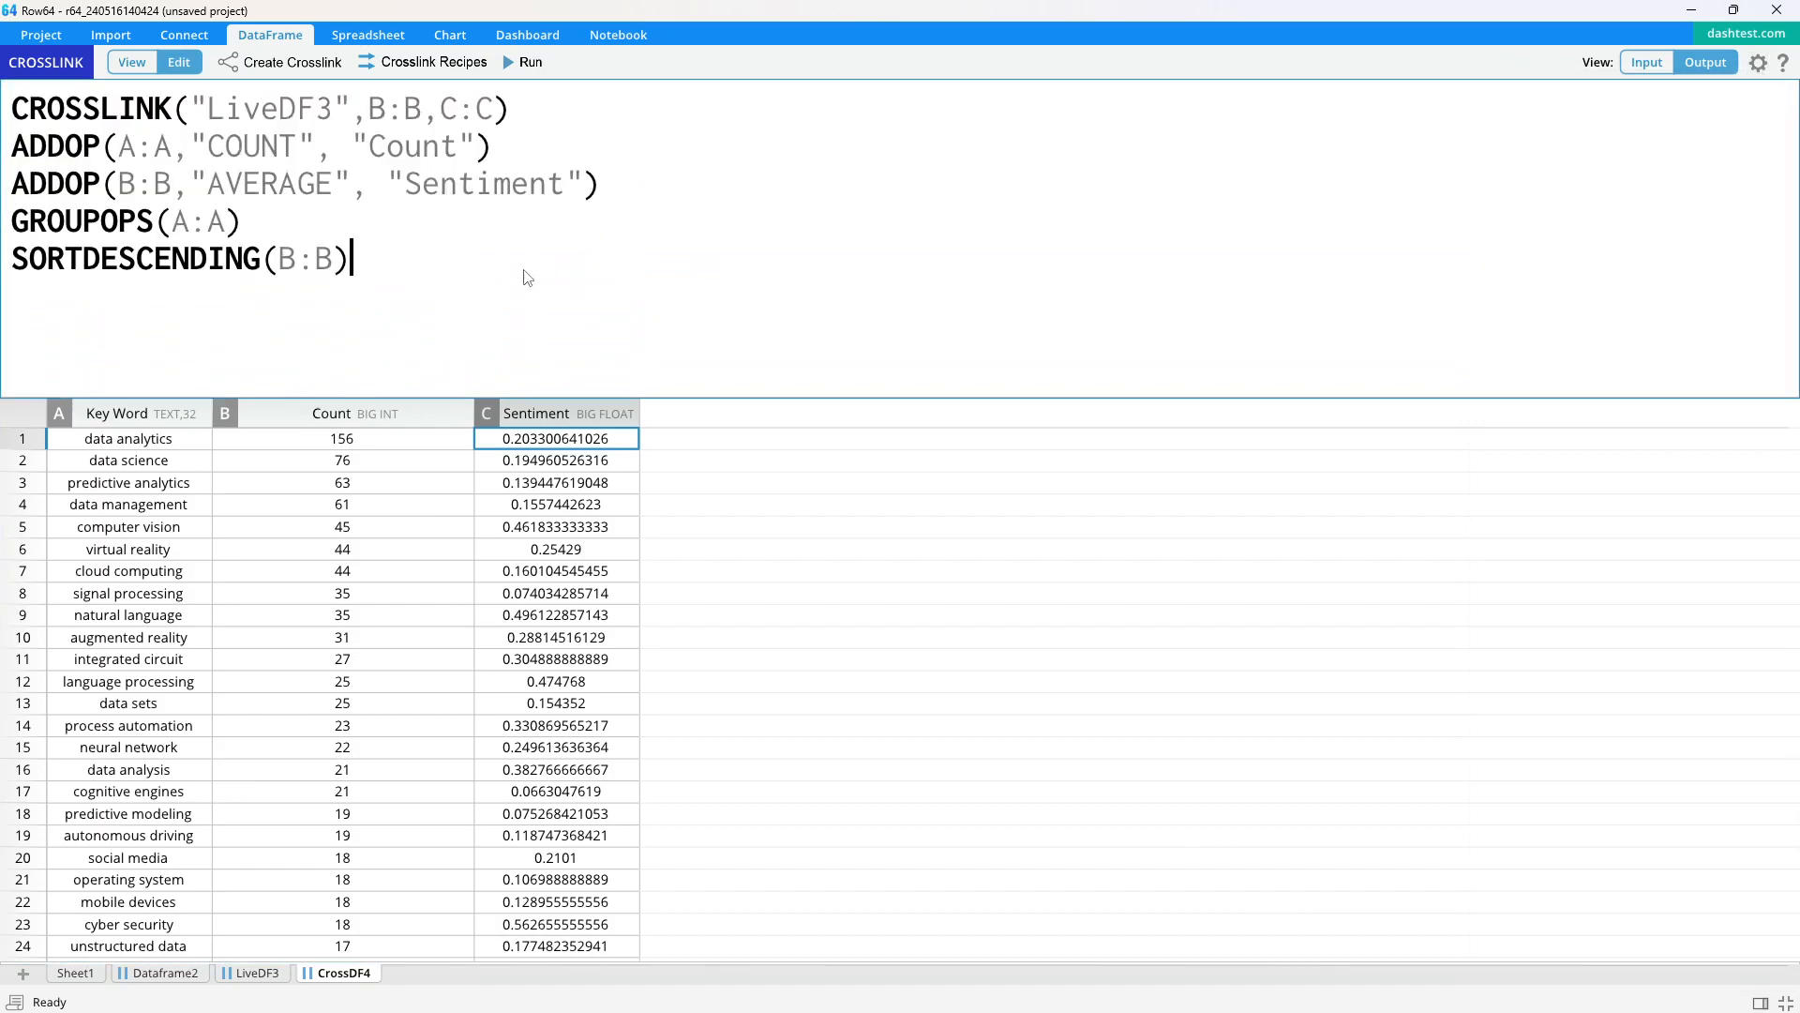
# Review the sorted key words with their counts and sentiments, and check the LiveDF3 source sheet
pyautogui.moveTo(140, 480); pyautogui.dragTo(430, 667)
pyautogui.click(532, 675)
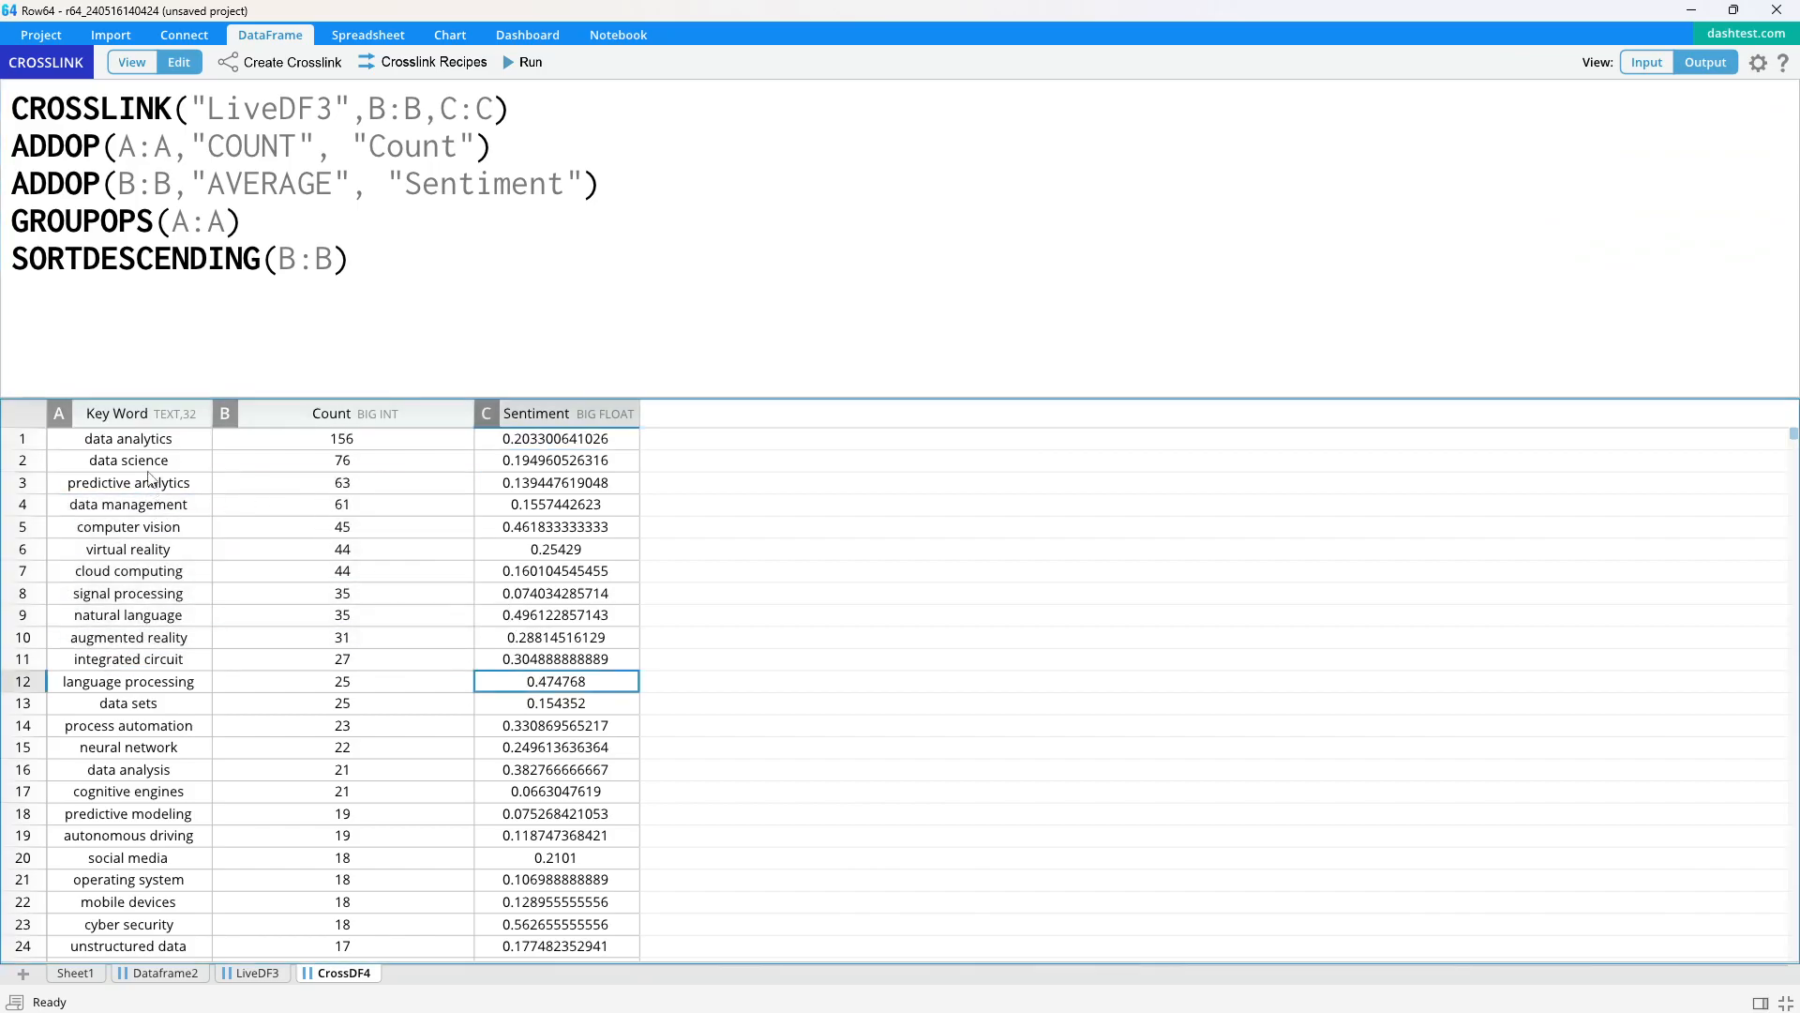
pyautogui.moveTo(172, 488); pyautogui.dragTo(336, 590)
pyautogui.click(196, 614)
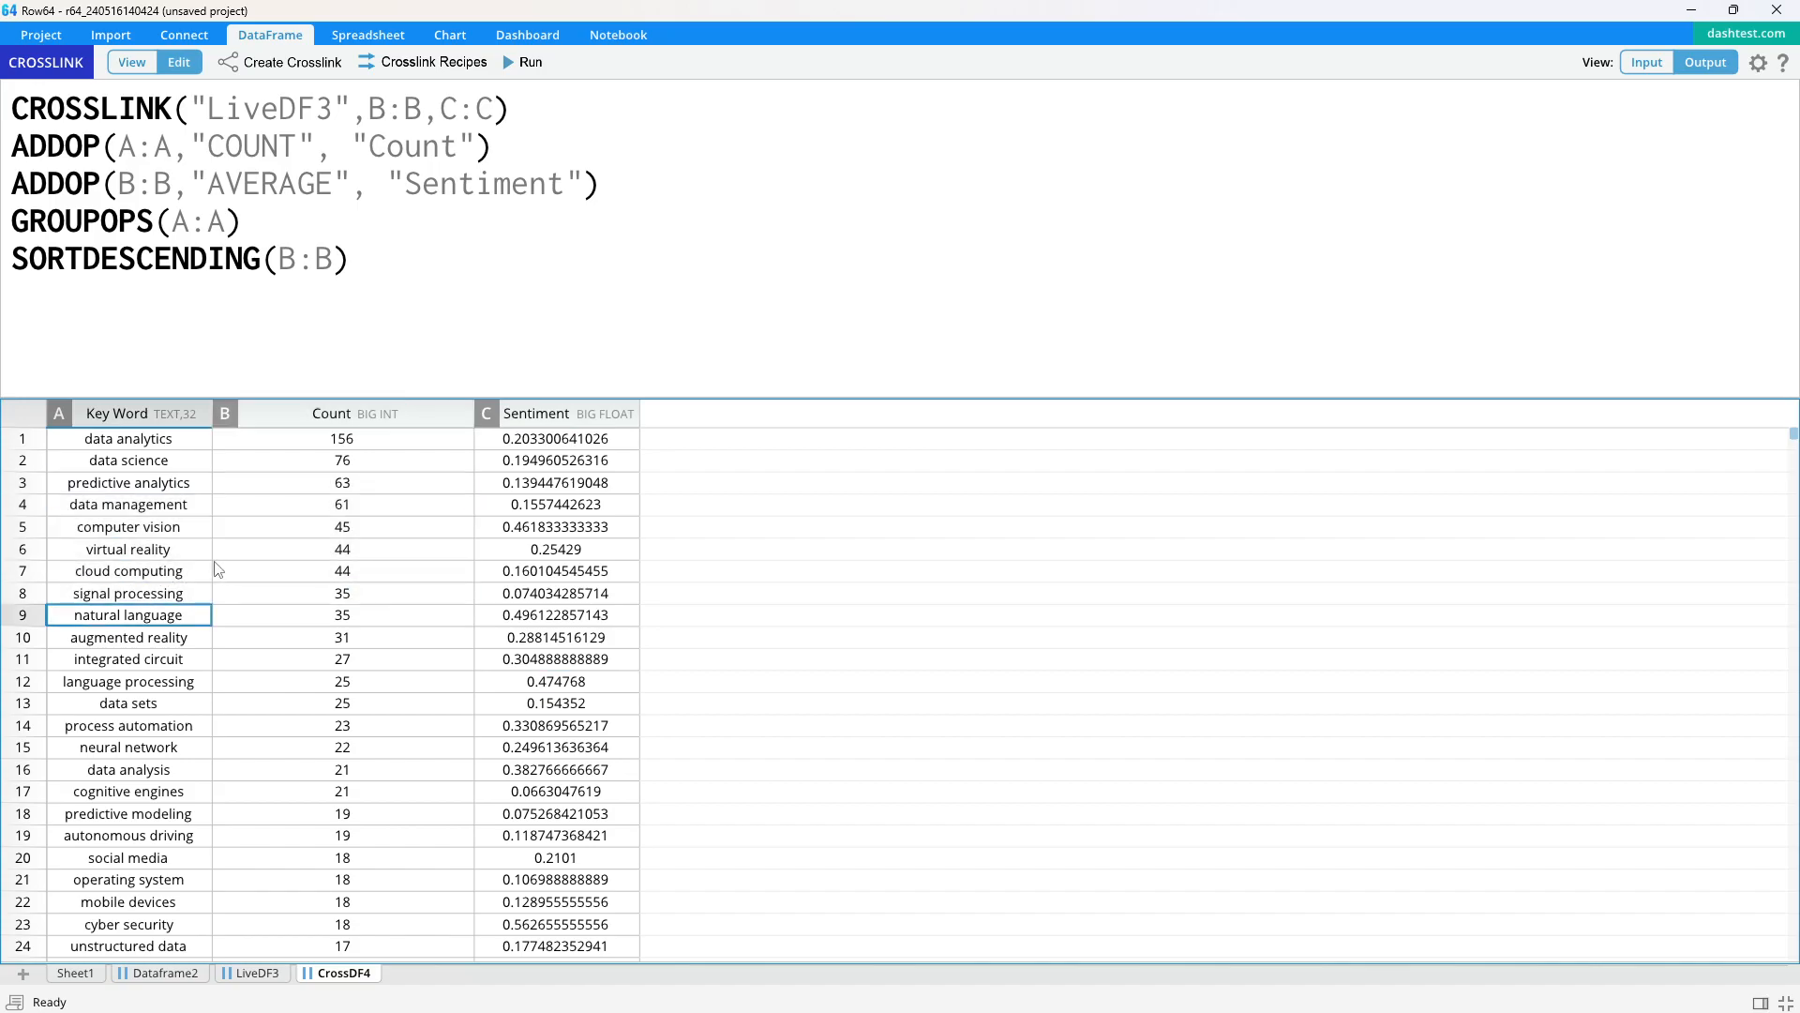
pyautogui.click(251, 972)
pyautogui.click(343, 975)
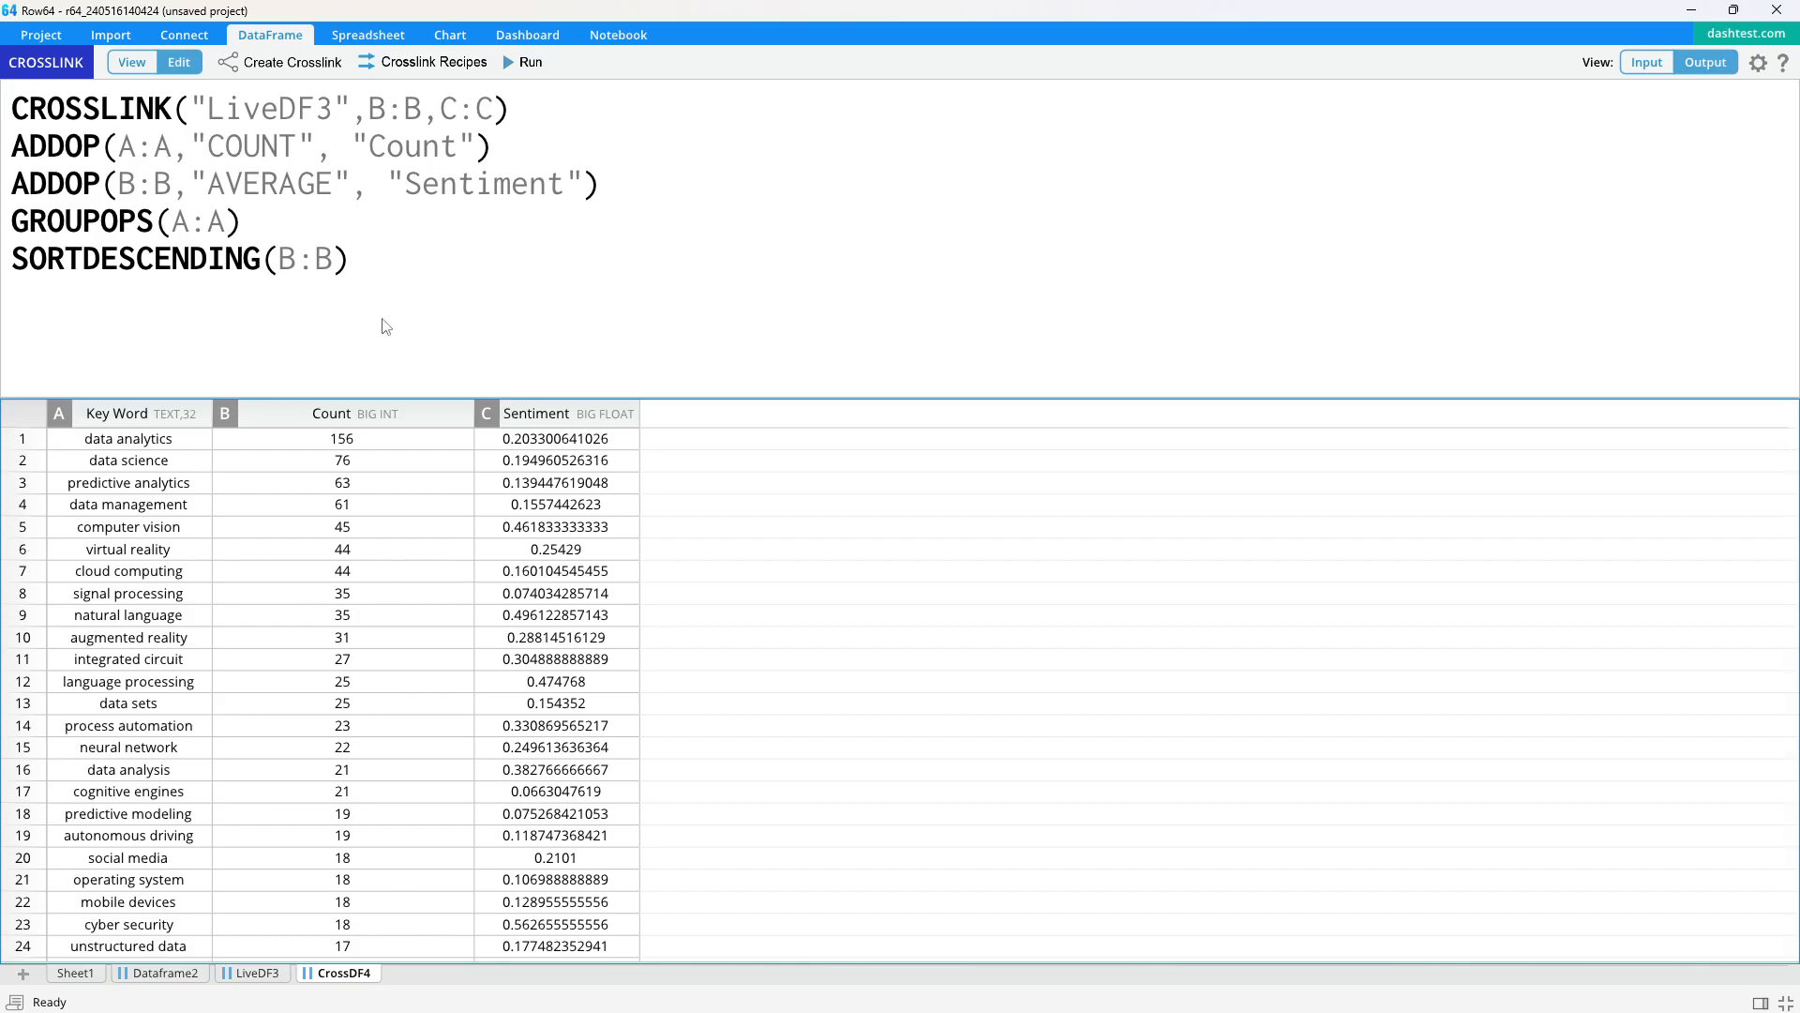
# Reduce the height of the formula area and select the Key Word column
pyautogui.moveTo(361, 397); pyautogui.dragTo(361, 319)
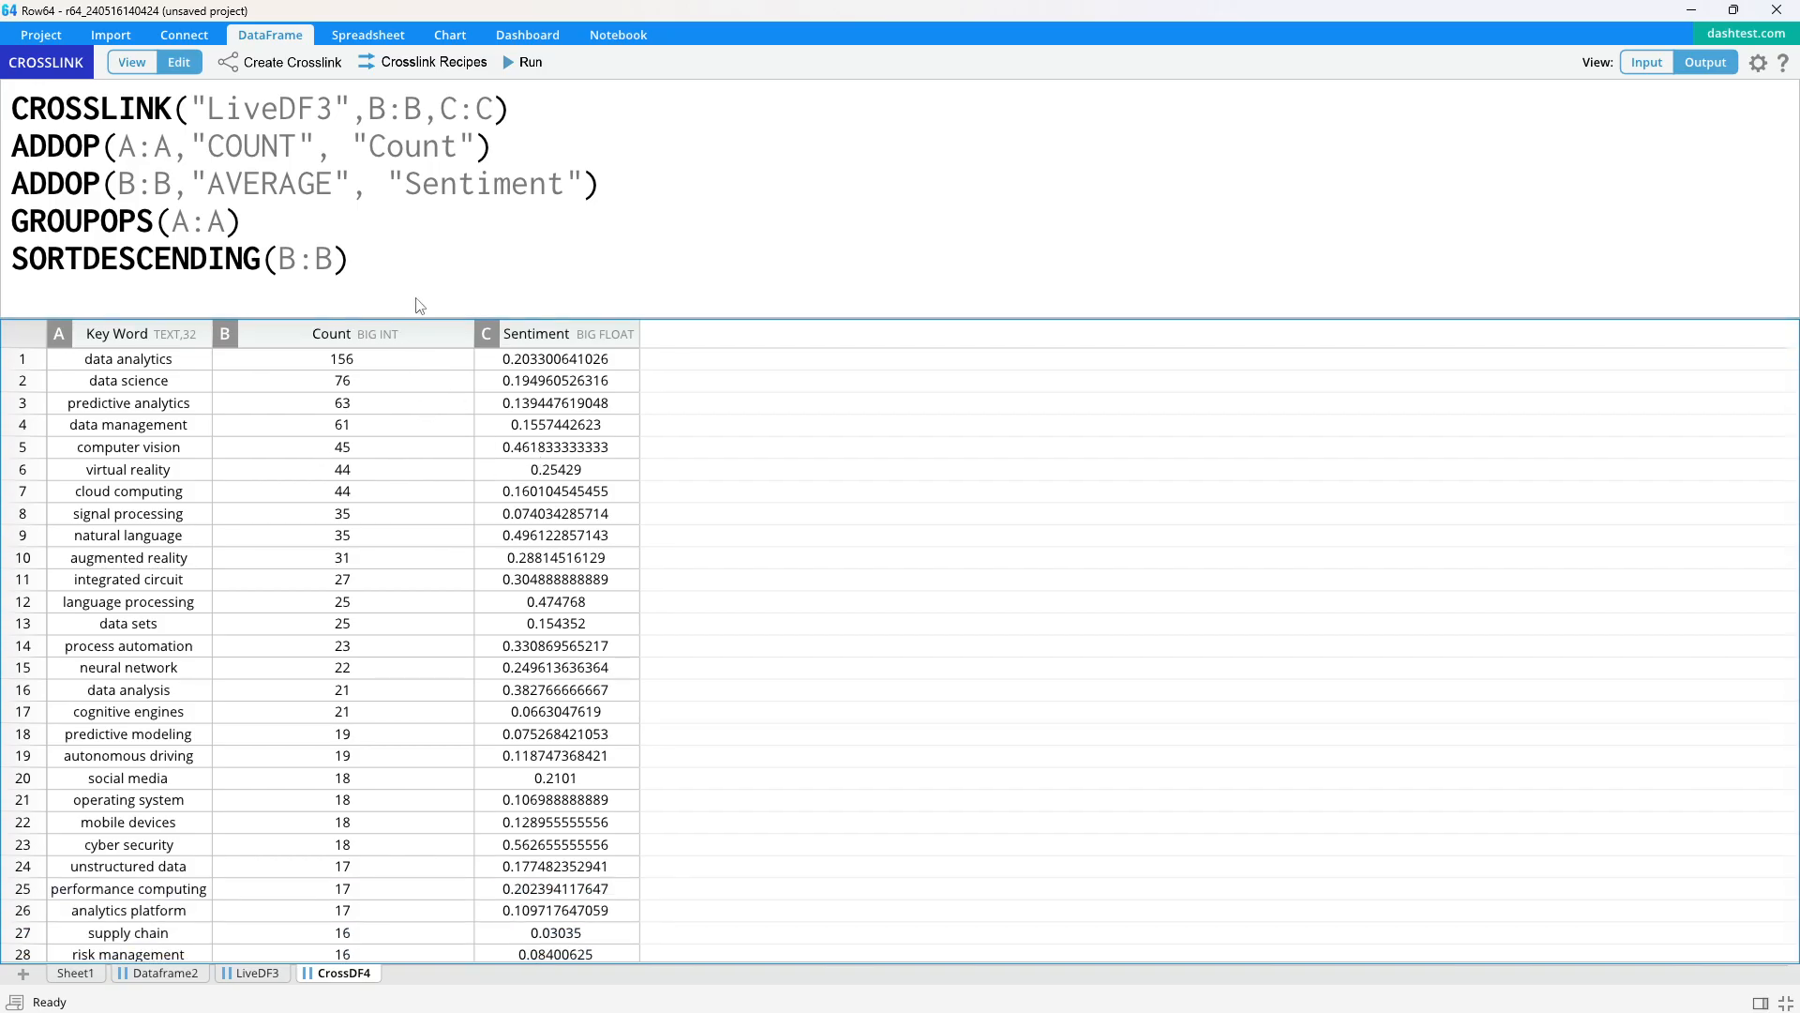
pyautogui.click(418, 255)
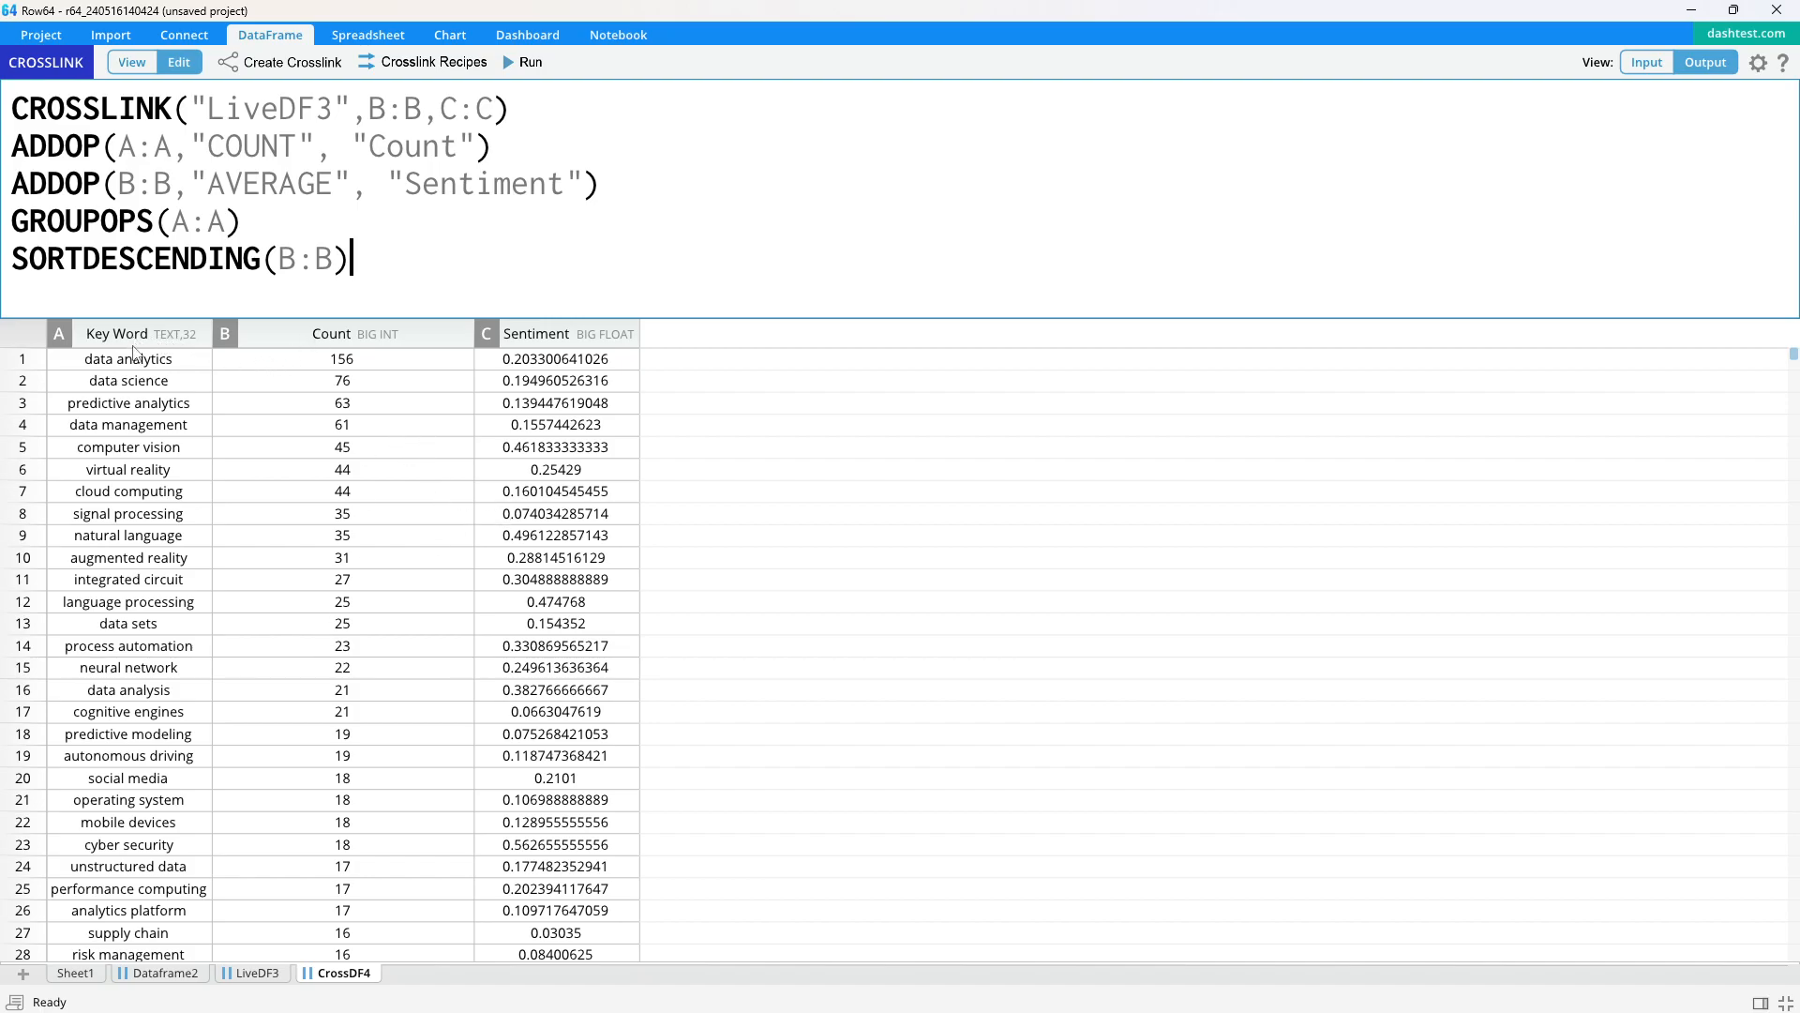
pyautogui.click(169, 335)
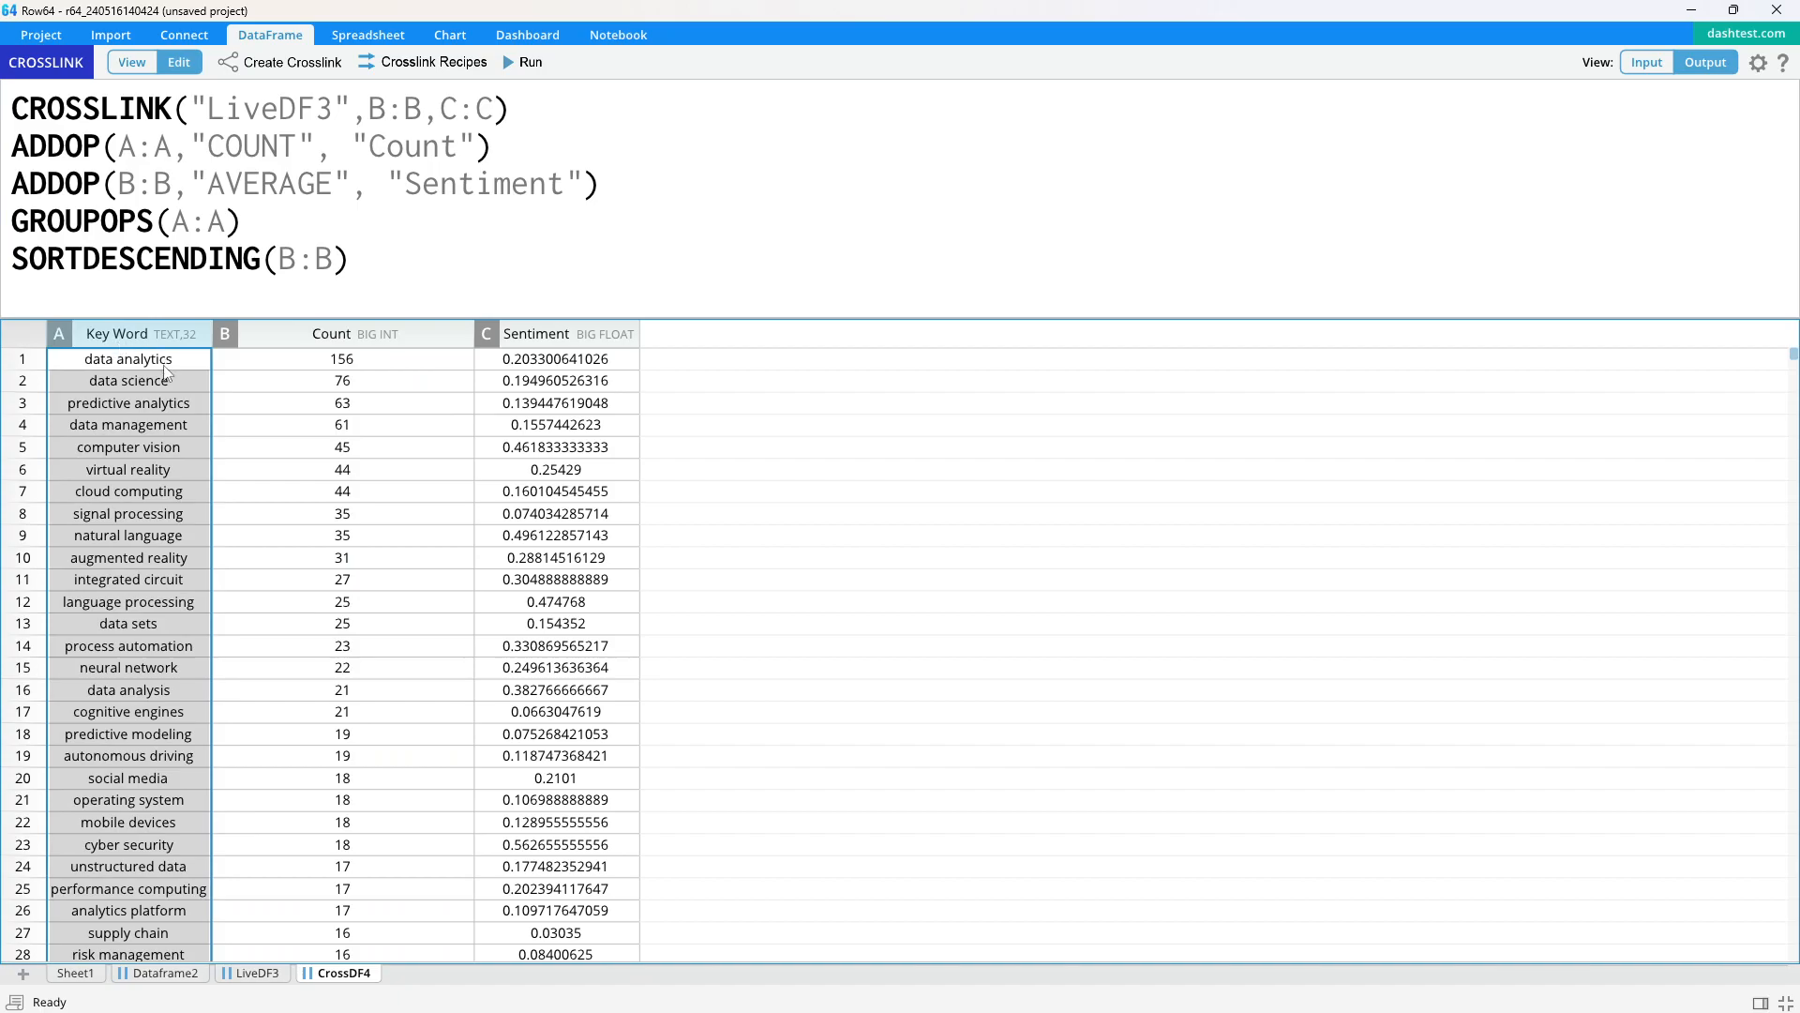
# Create a word cloud chart using CrossDF4 Key Word as words, Count as frequencies and Sentiment as sentiments
pyautogui.click(169, 469)
pyautogui.click(452, 35)
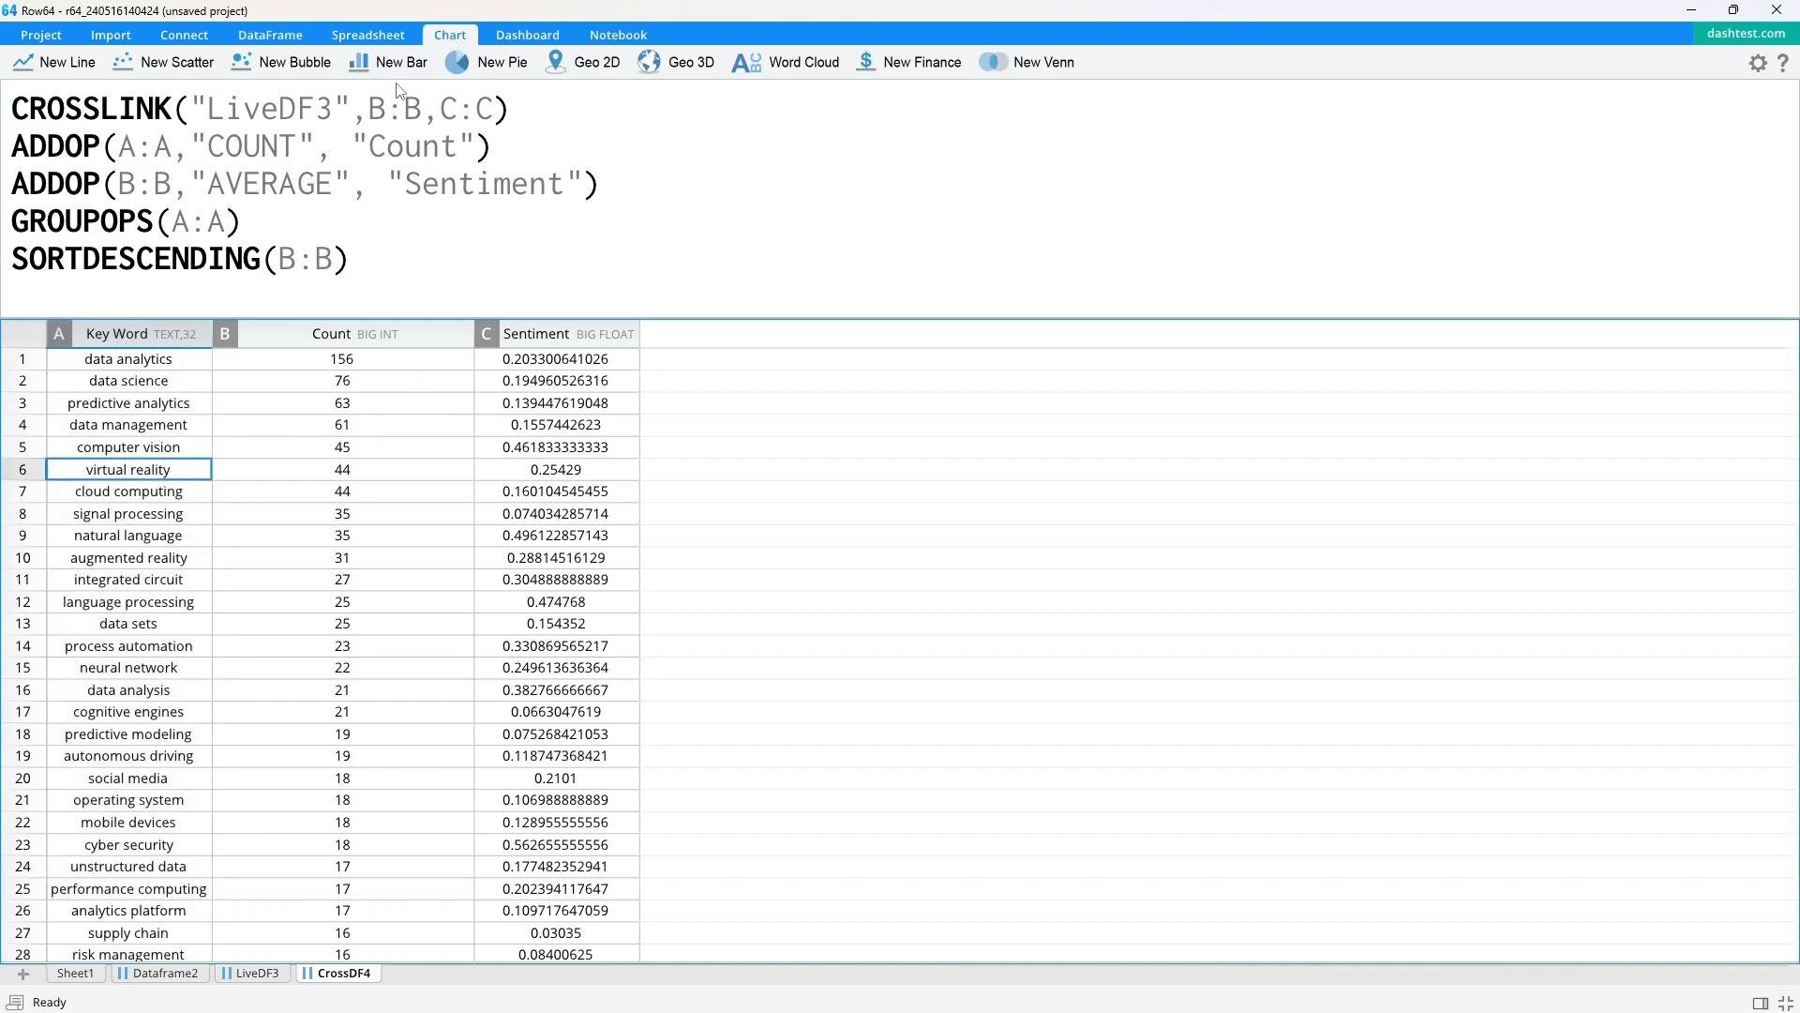
pyautogui.click(761, 65)
pyautogui.moveTo(294, 174); pyautogui.dragTo(883, 201)
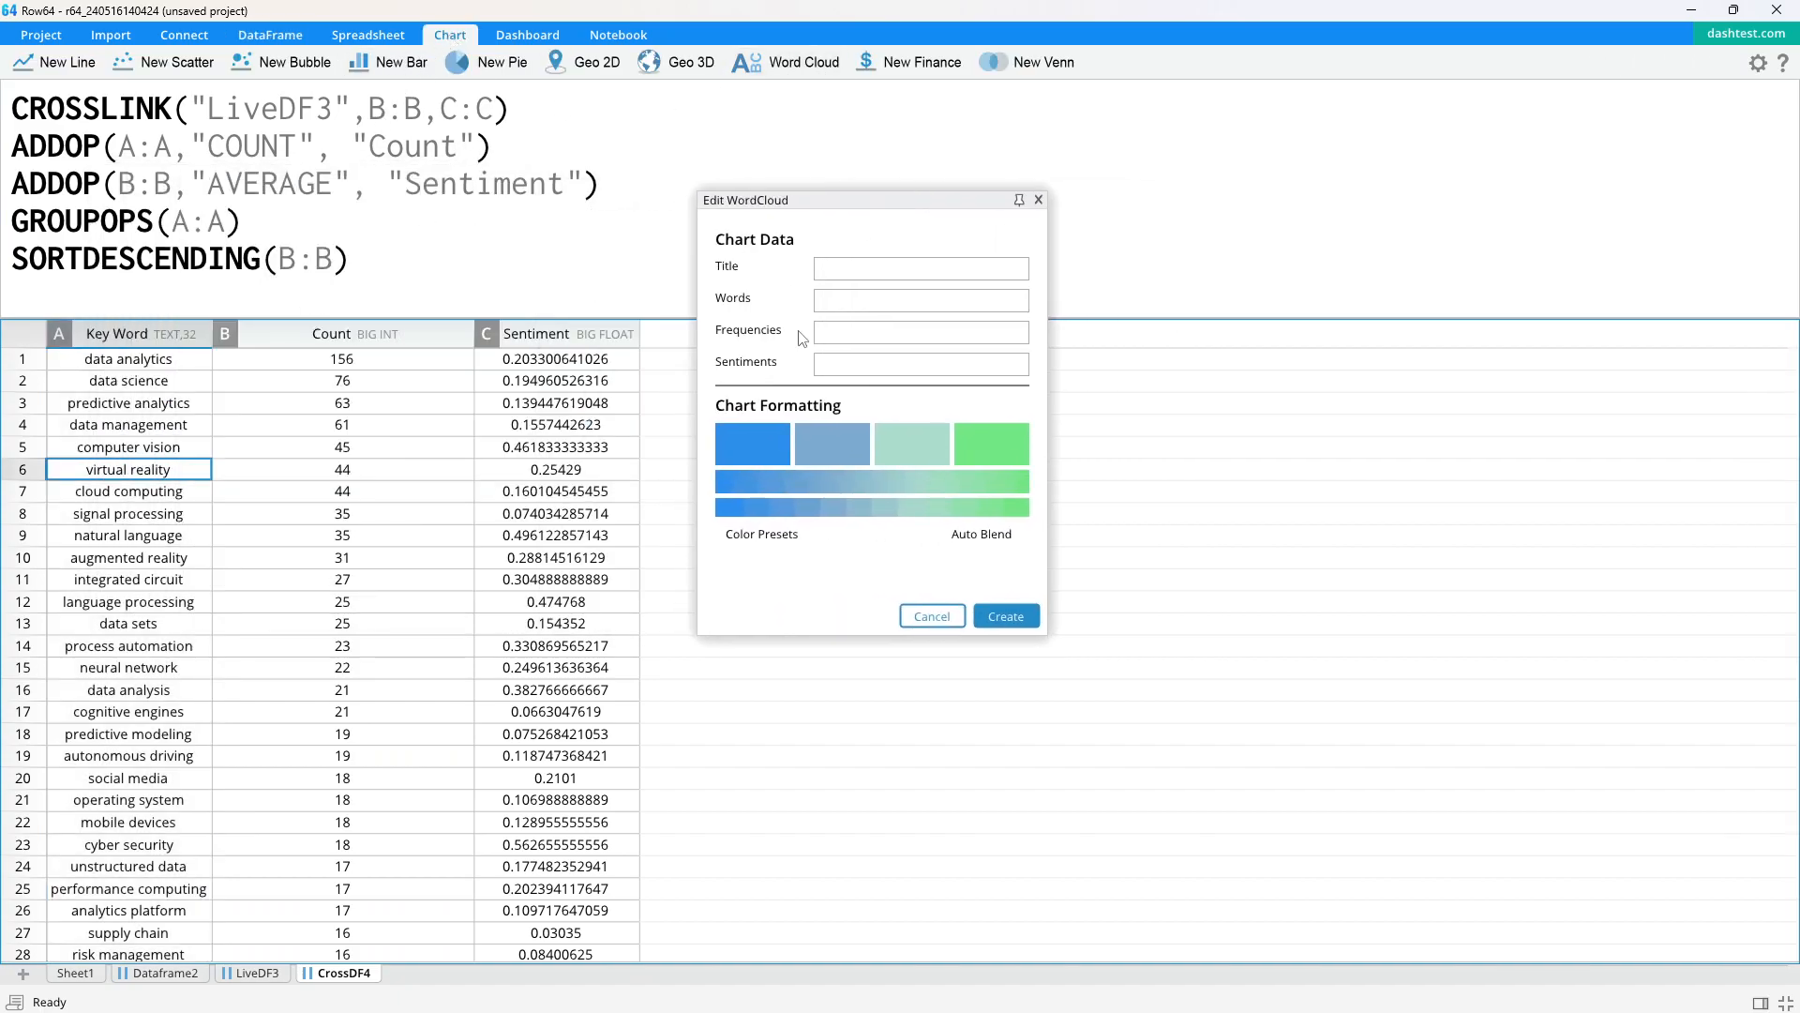
pyautogui.click(856, 272)
pyautogui.click(829, 305)
pyautogui.click(165, 334)
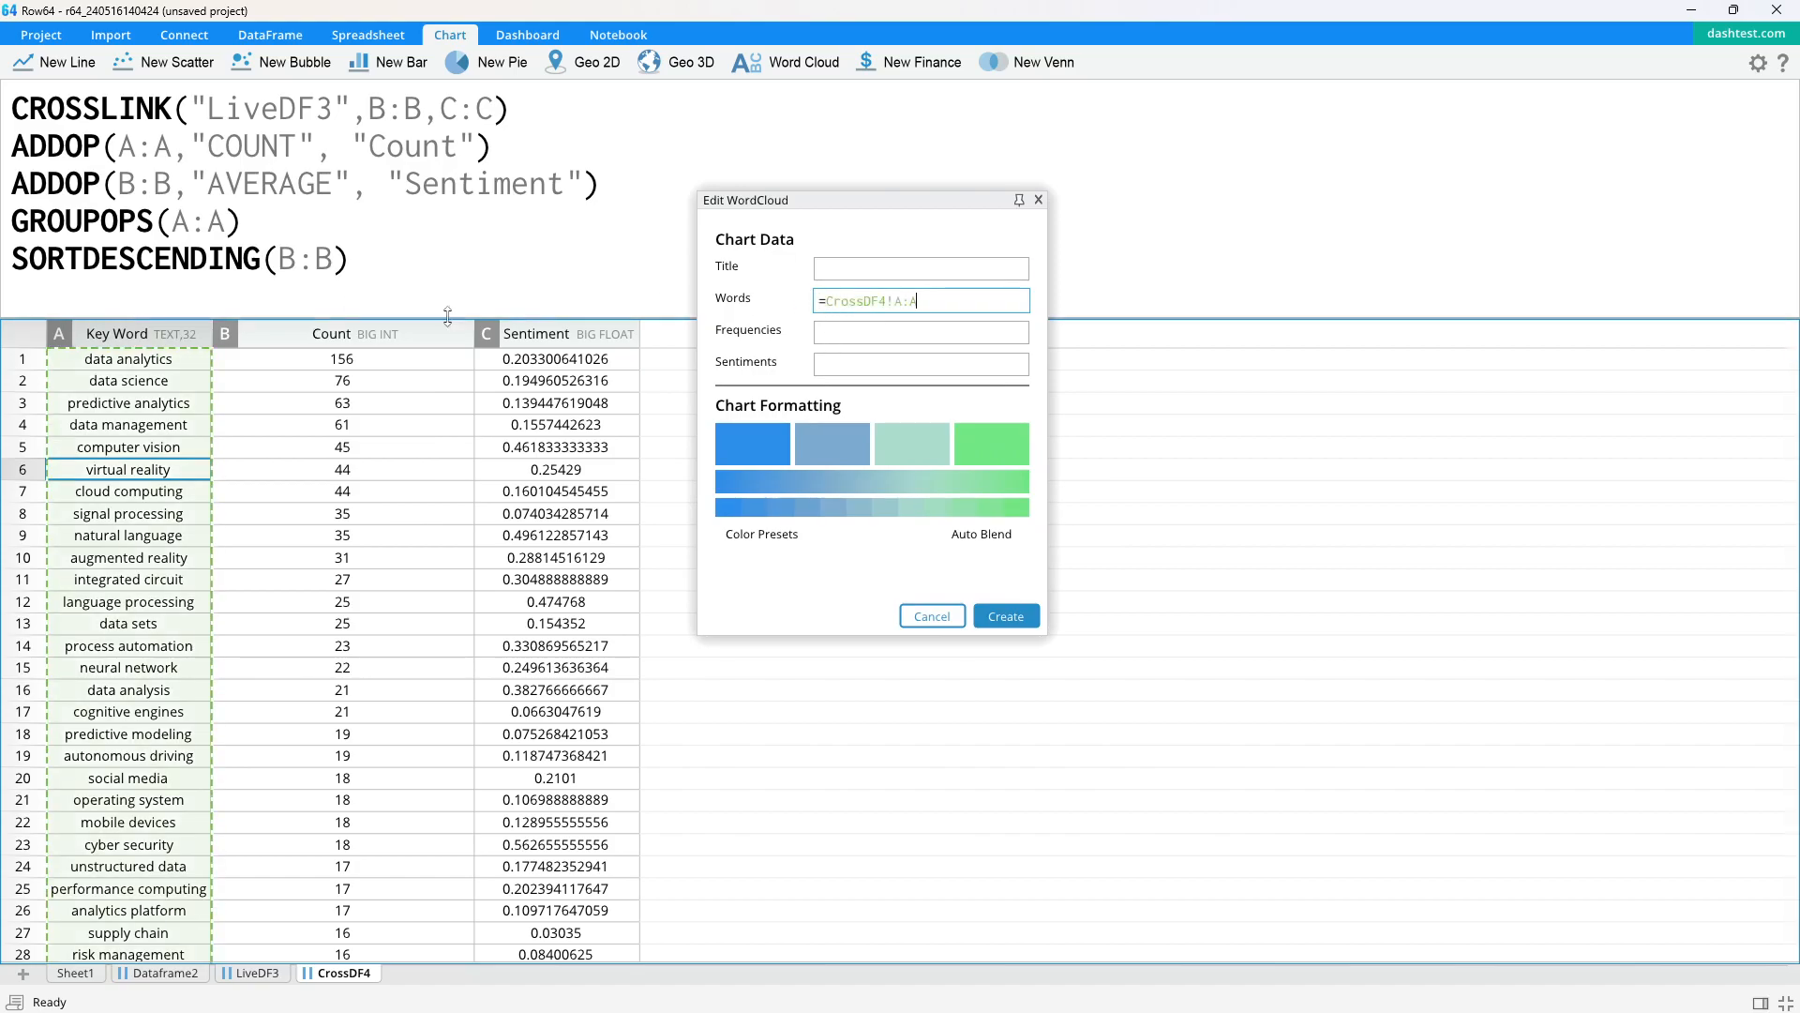
pyautogui.click(856, 335)
pyautogui.click(347, 334)
pyautogui.click(858, 366)
pyautogui.click(567, 340)
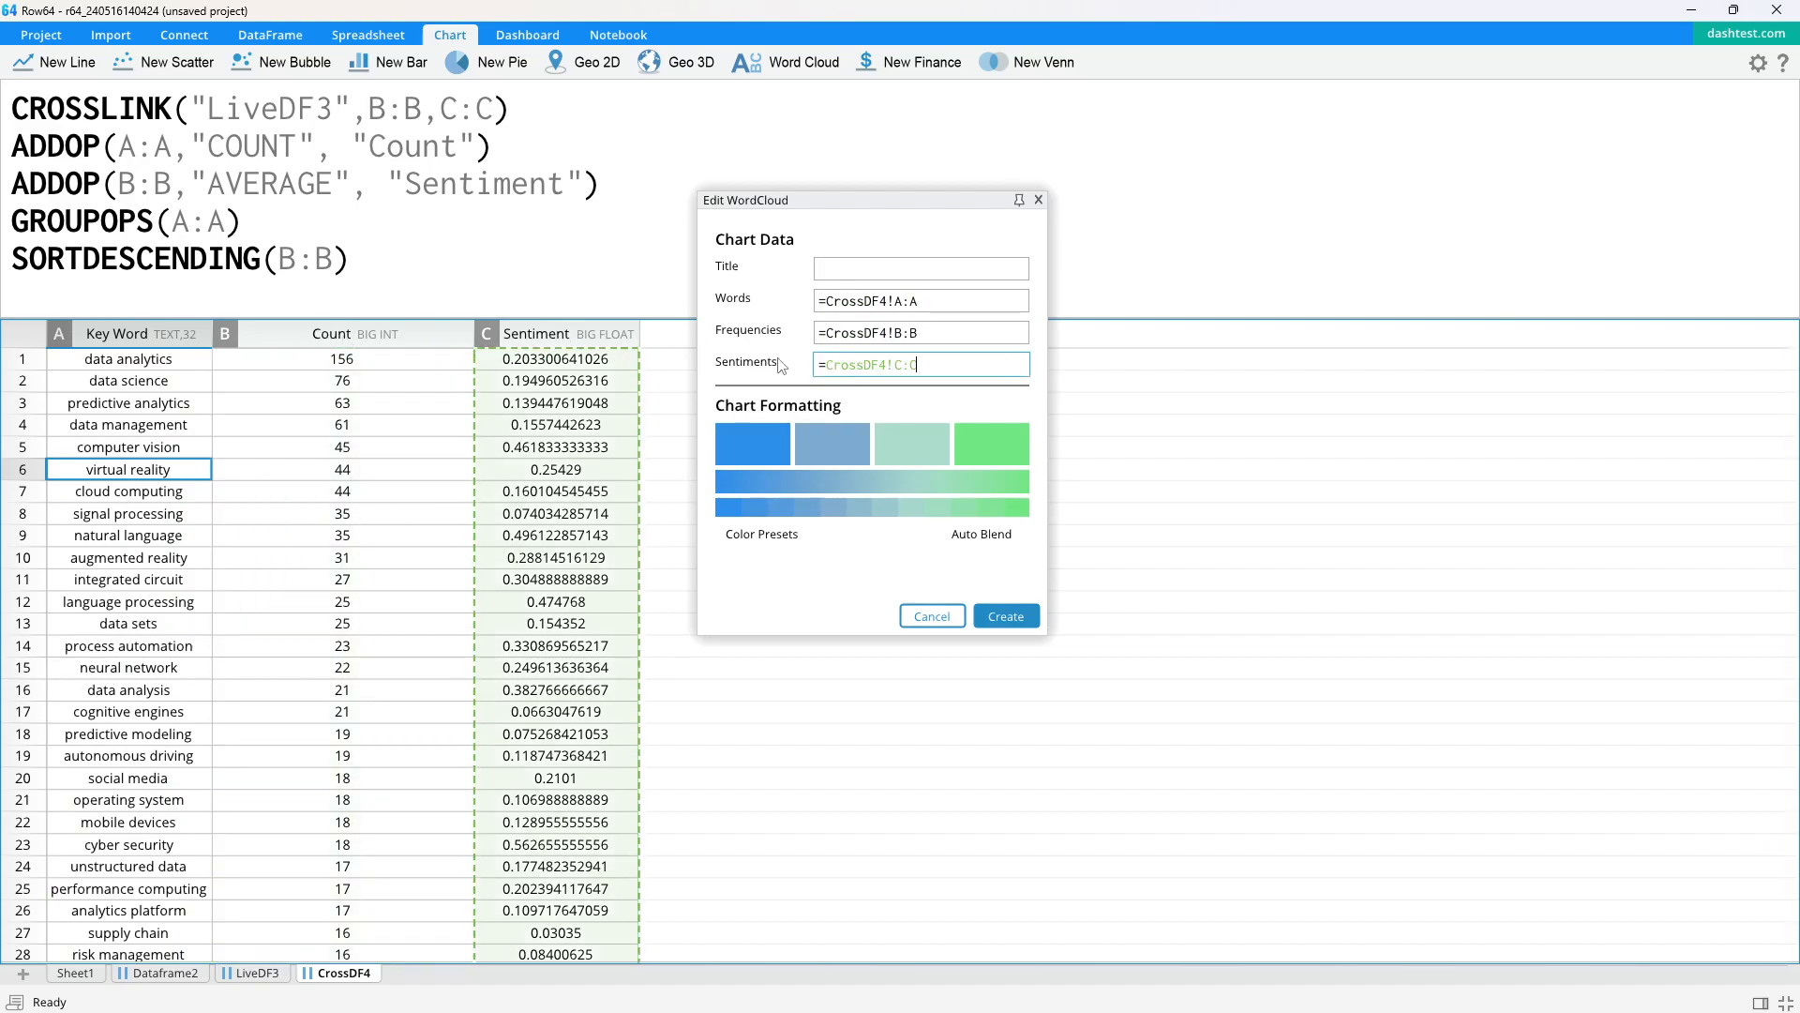
pyautogui.click(1006, 616)
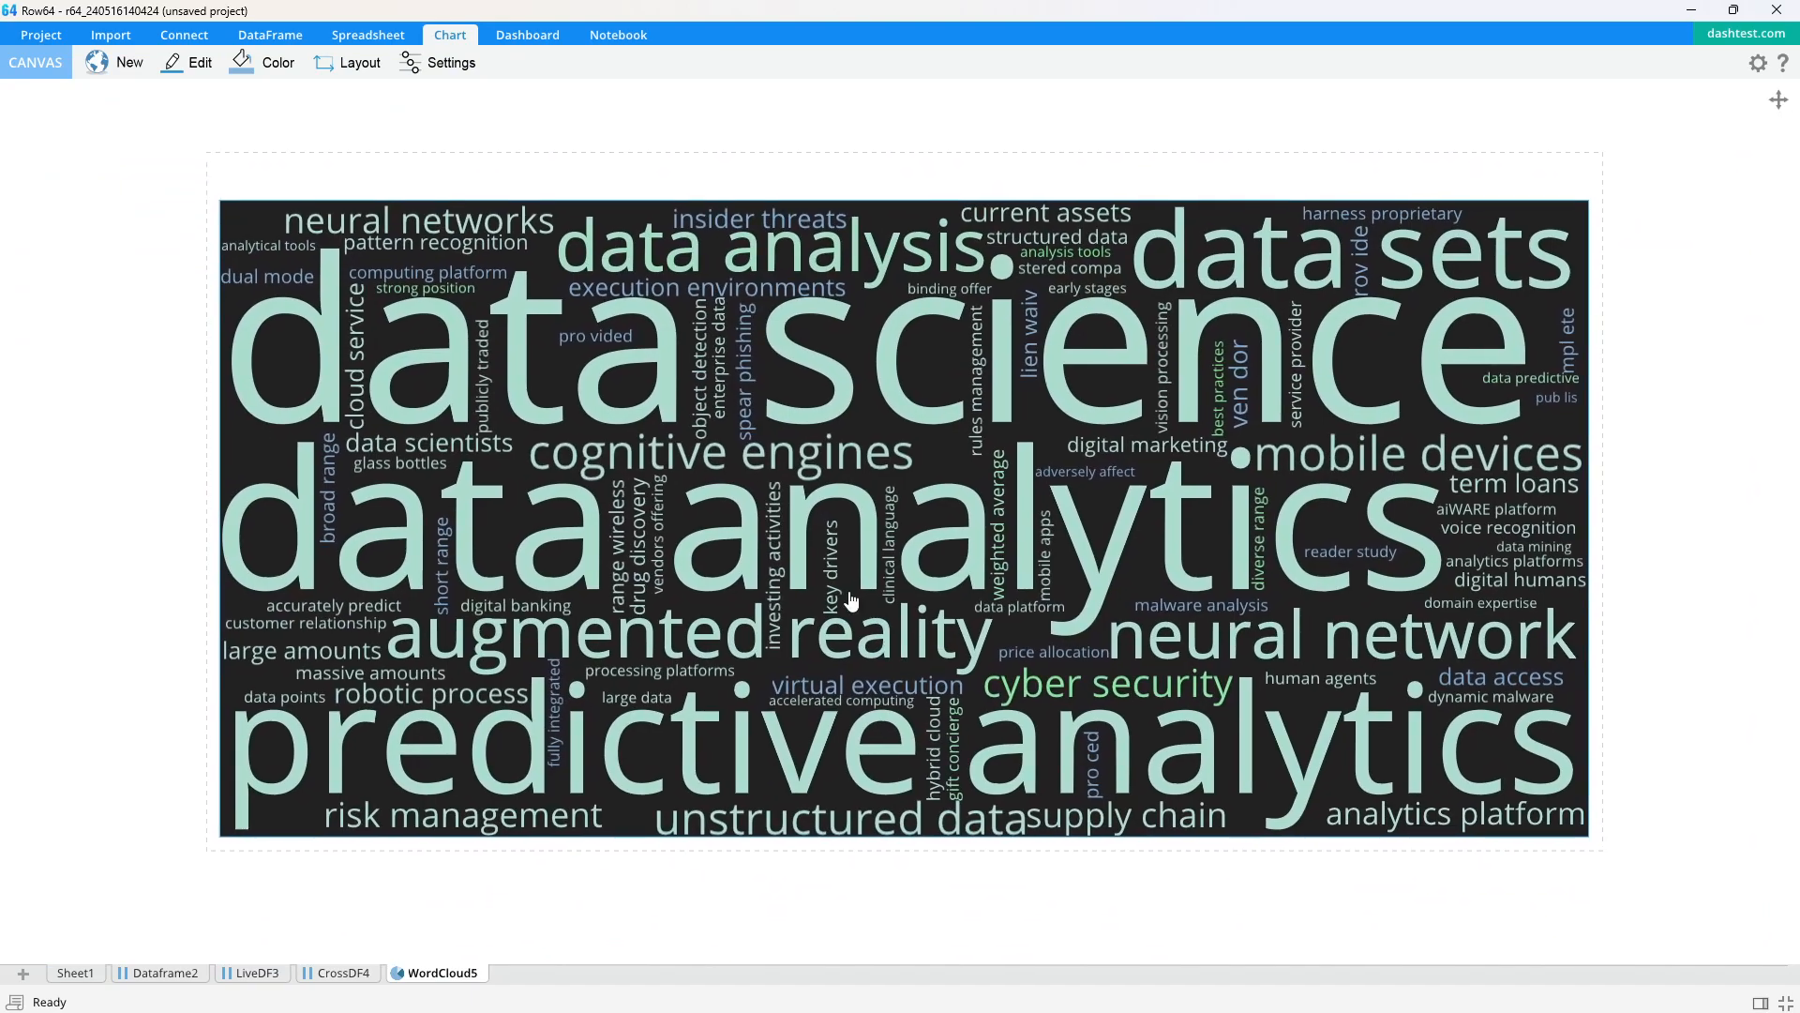
# Set the word cloud's word density to about 1.83 and its vertical percent to about 0.72
pyautogui.click(441, 63)
pyautogui.moveTo(1592, 232); pyautogui.dragTo(1636, 241)
pyautogui.hotkey('alt', 'Tab')
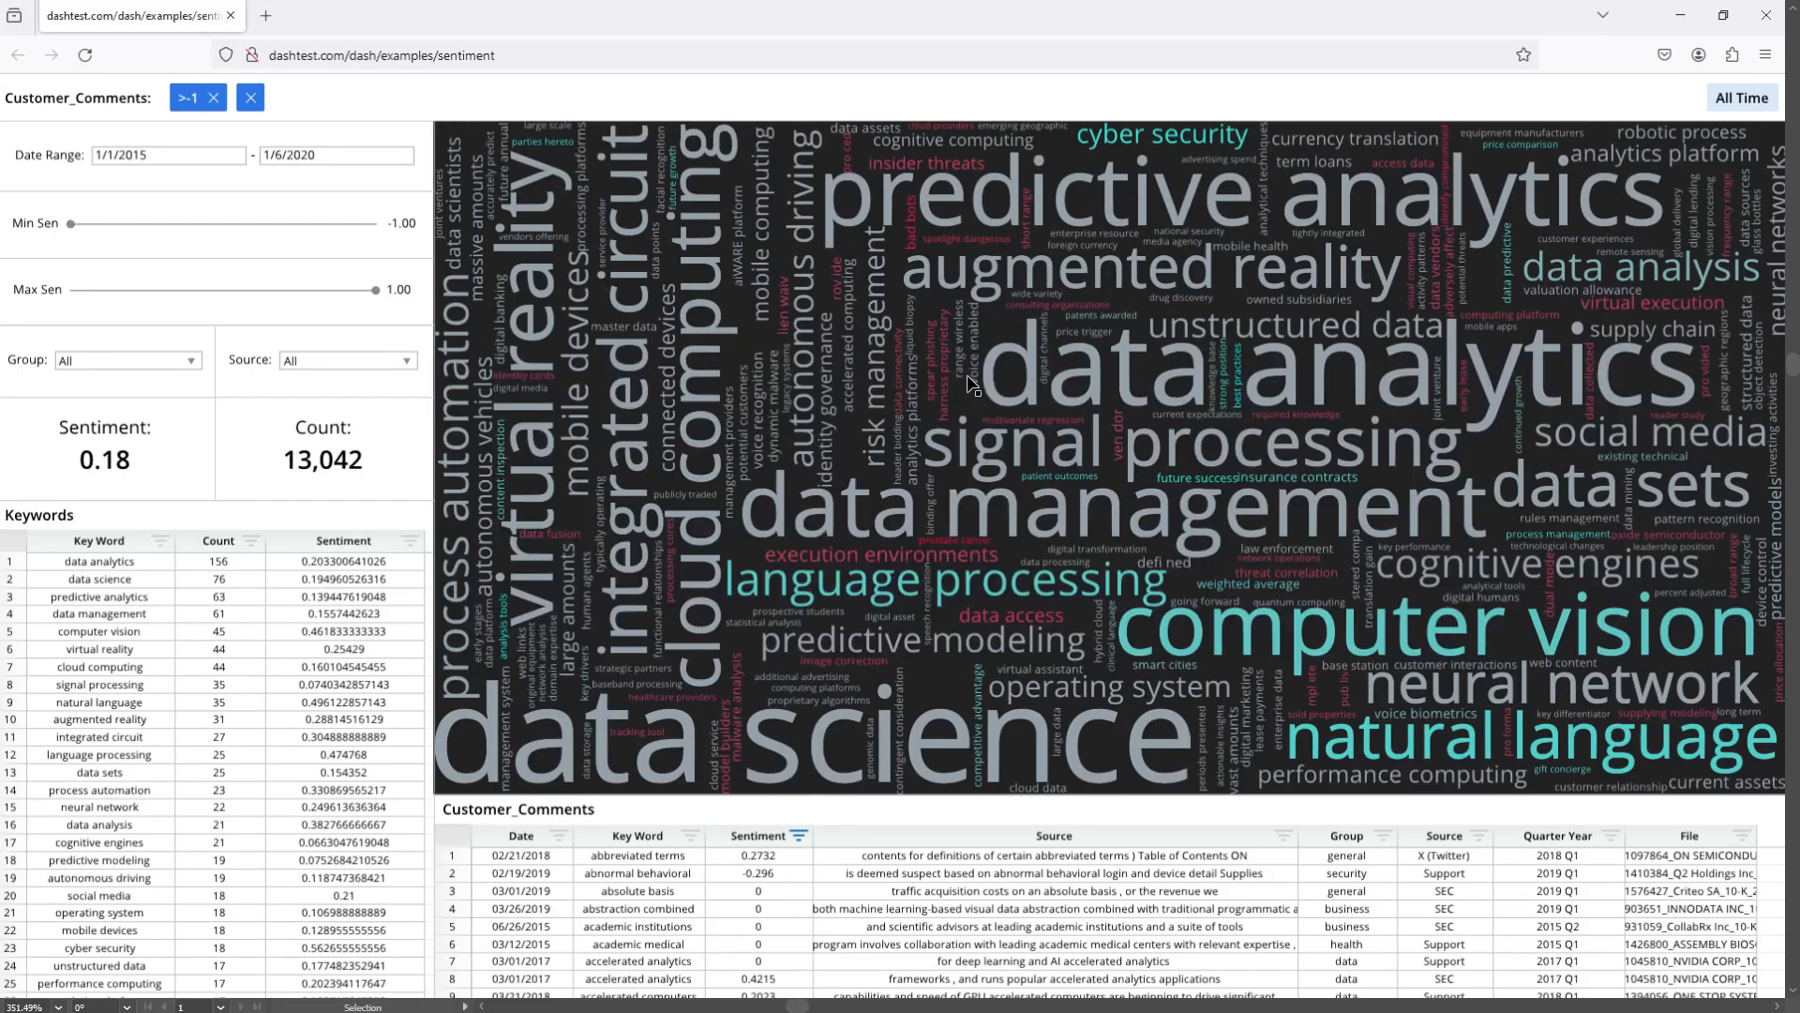
pyautogui.hotkey('alt', 'Tab')
pyautogui.moveTo(1641, 235)
pyautogui.mouseDown()
pyautogui.moveTo(1585, 242)
pyautogui.moveTo(1670, 244)
pyautogui.moveTo(1657, 234)
pyautogui.mouseUp()
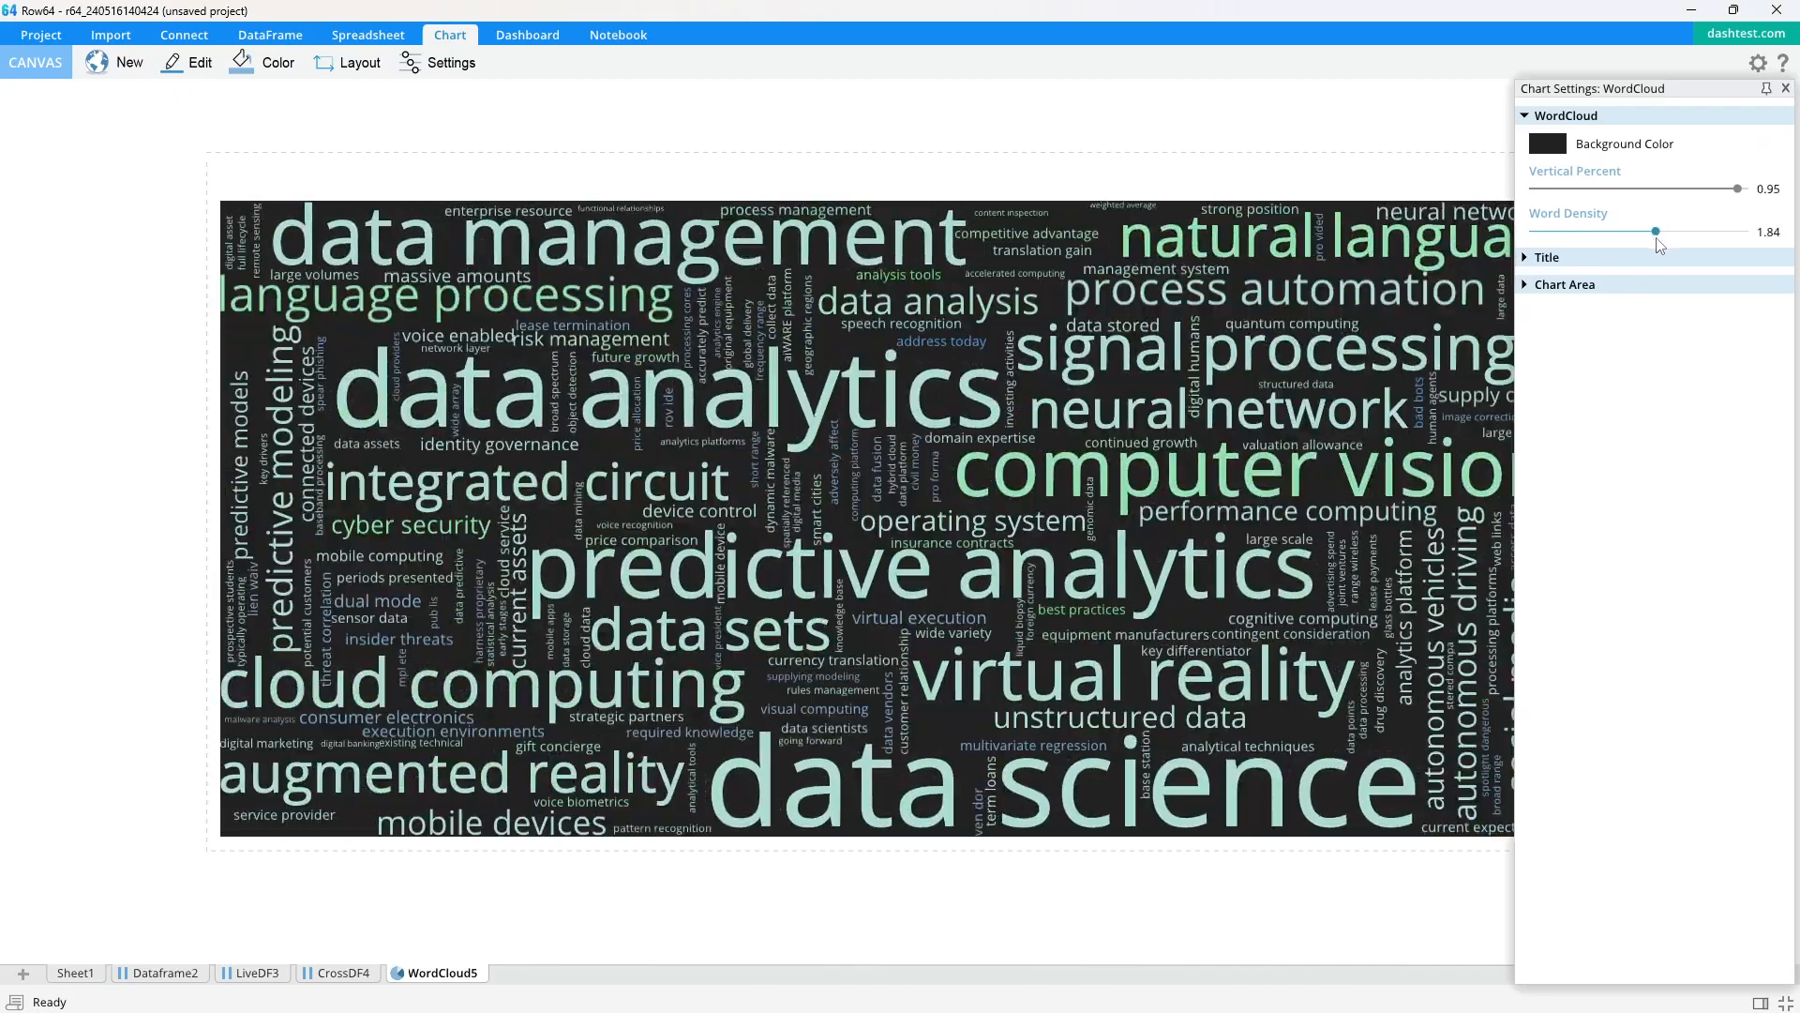
pyautogui.moveTo(1744, 195); pyautogui.dragTo(1693, 214)
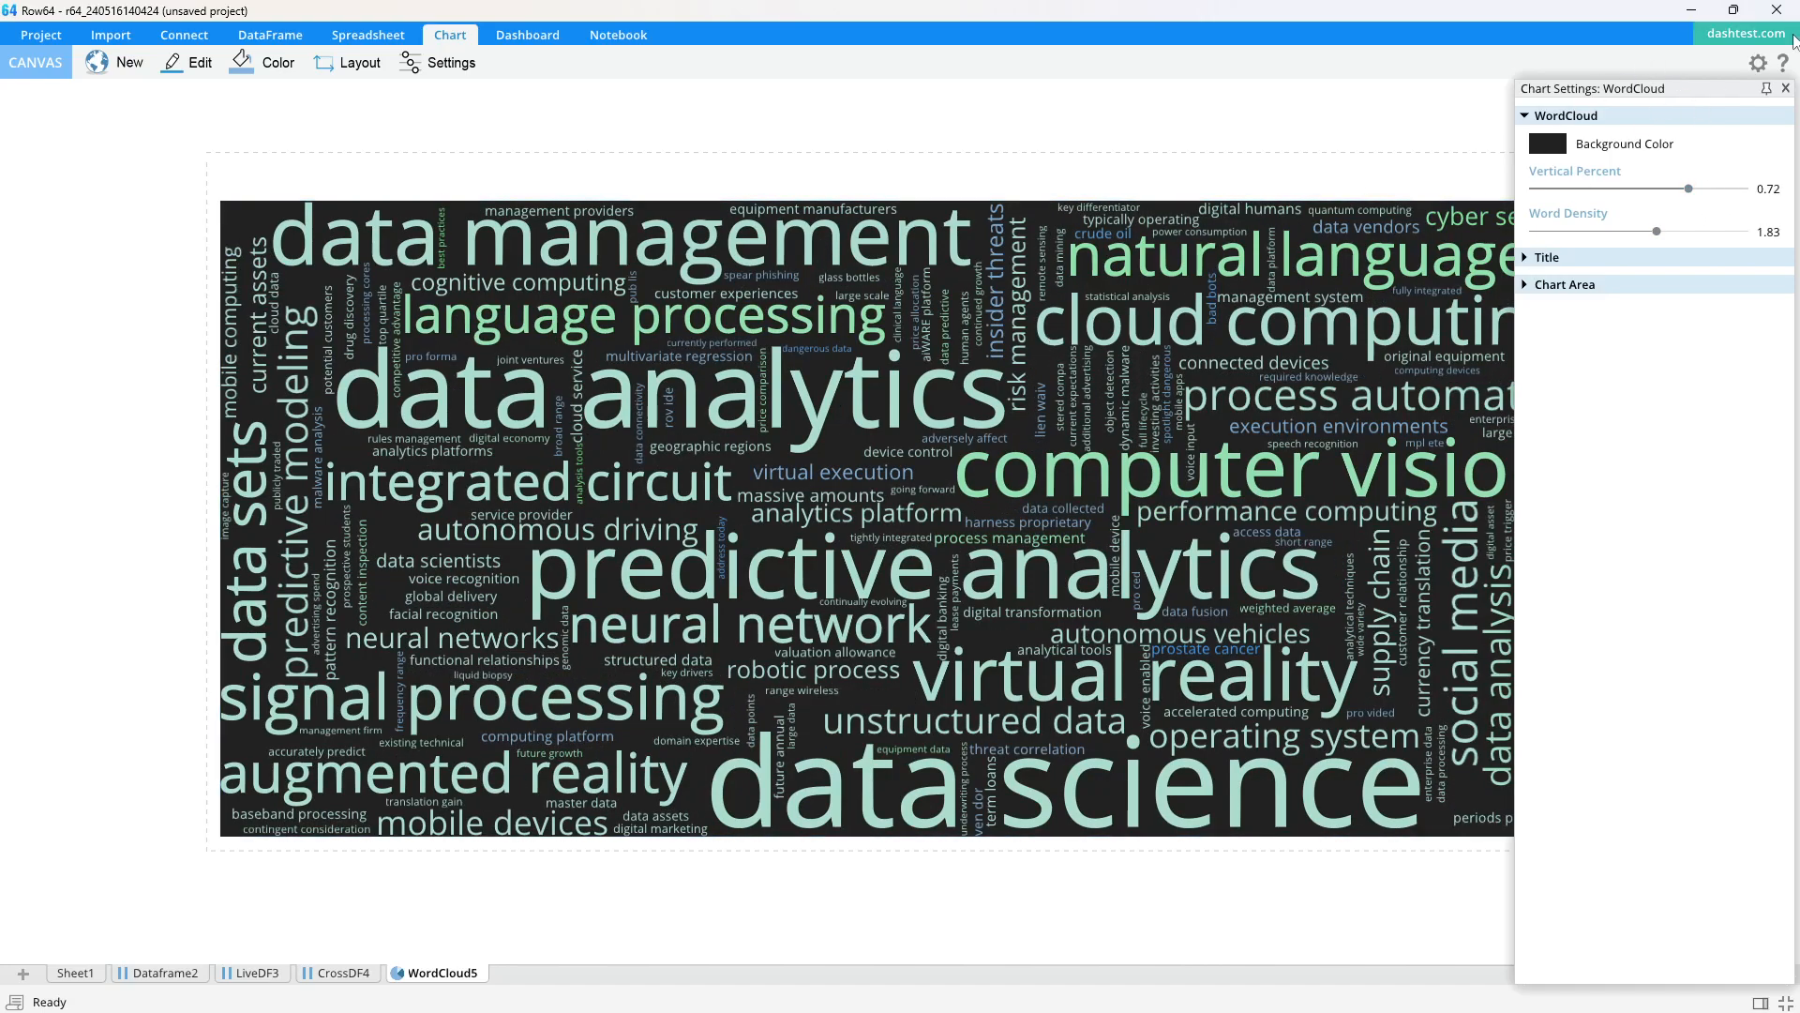
pyautogui.click(1785, 89)
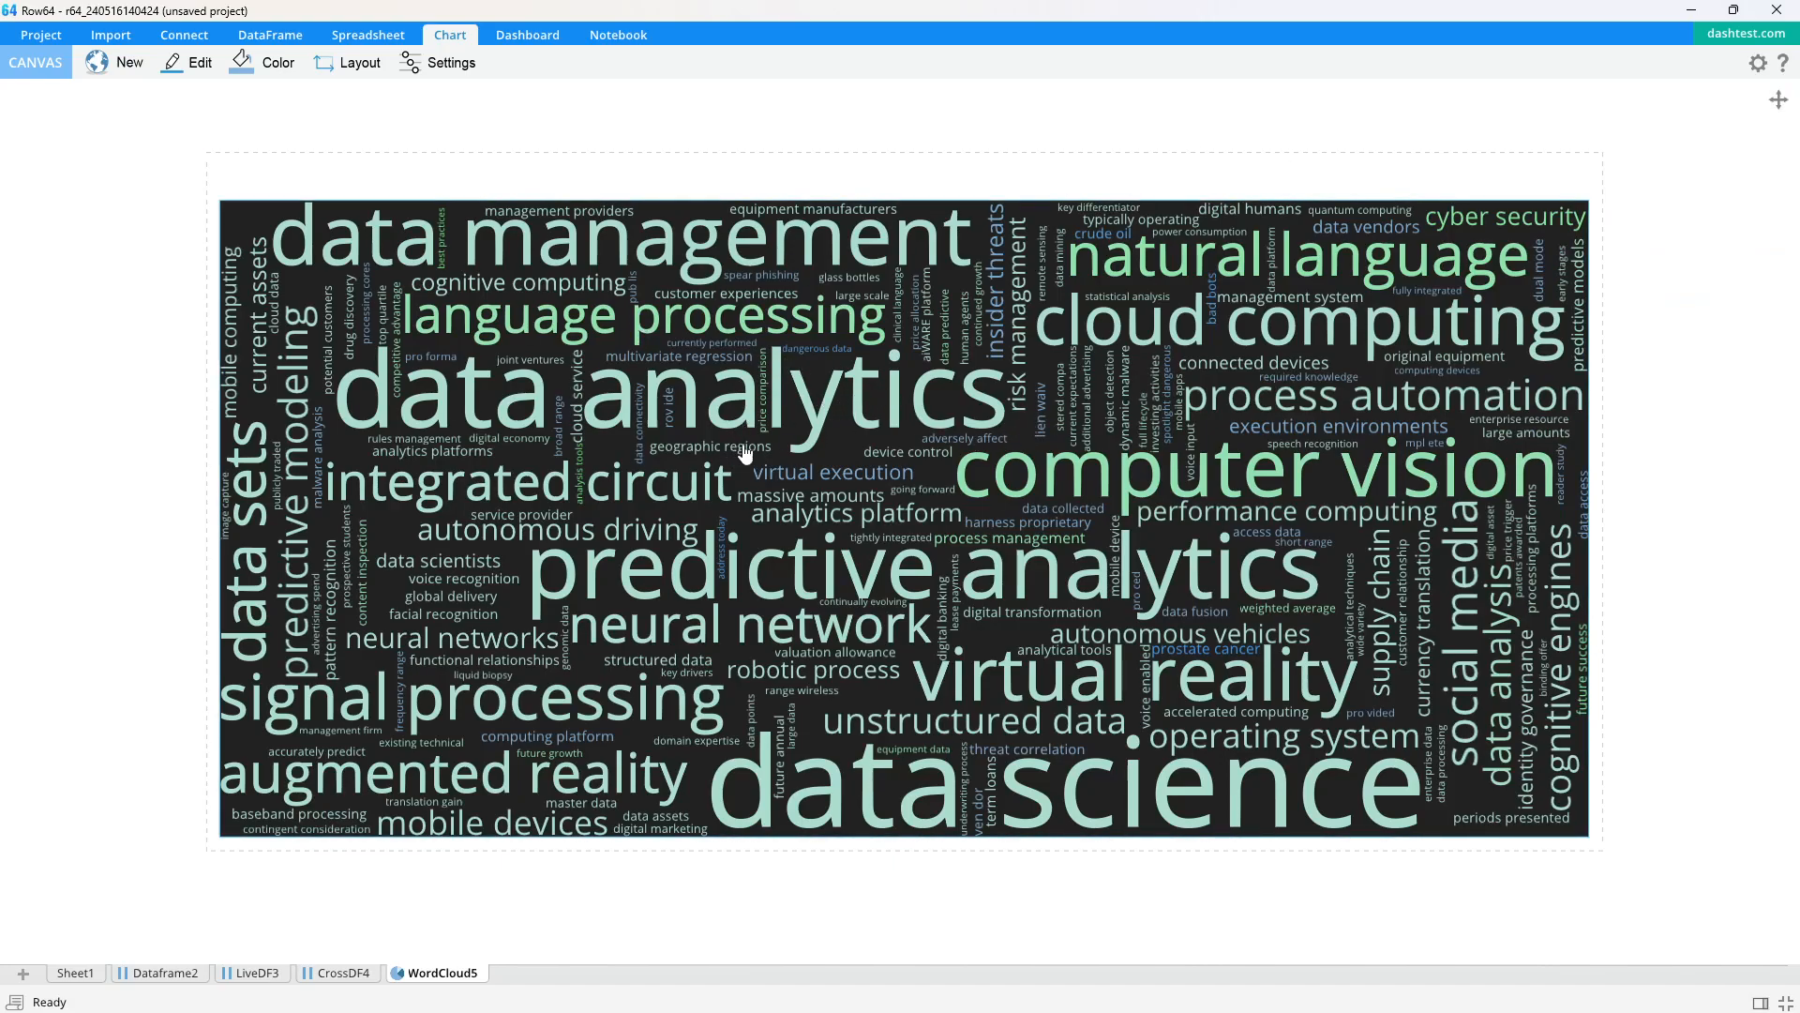
# Create a new dashboard and check the layout of the example sentiment dashboard in the Training_Plan_07.ai window
pyautogui.hotkey('alt', 'Tab')
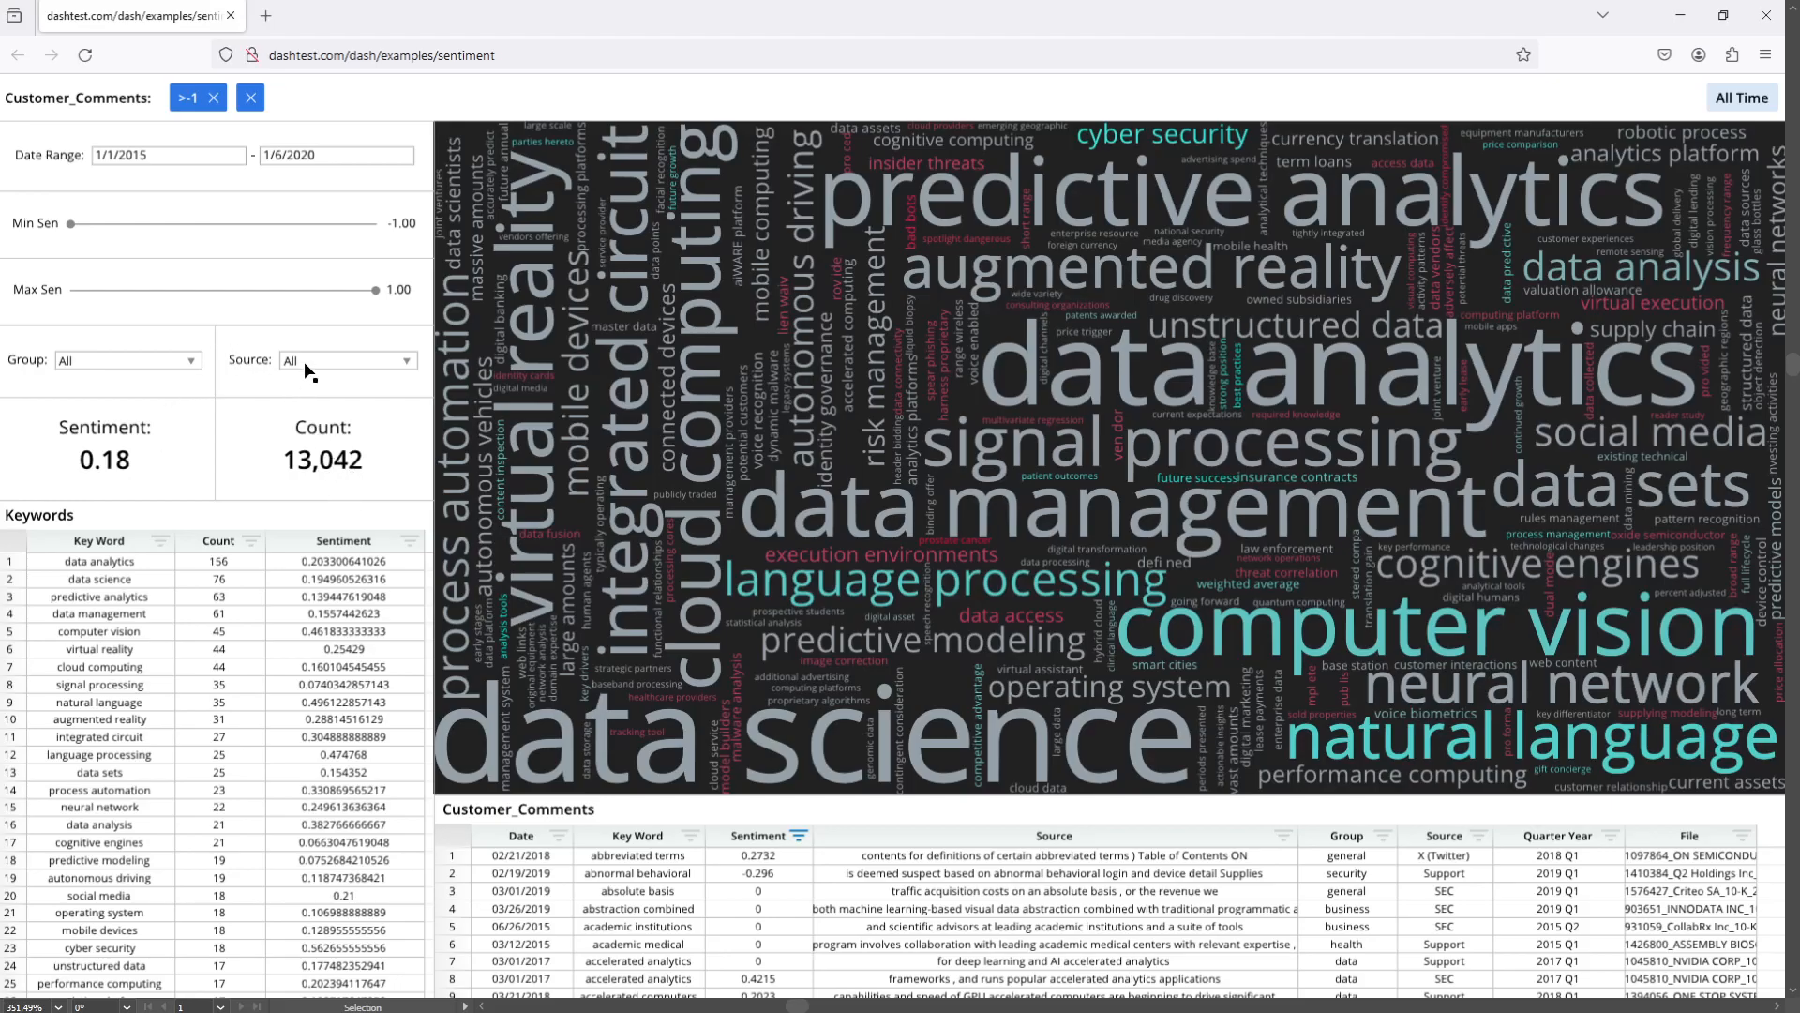
pyautogui.hotkey('alt', 'Tab')
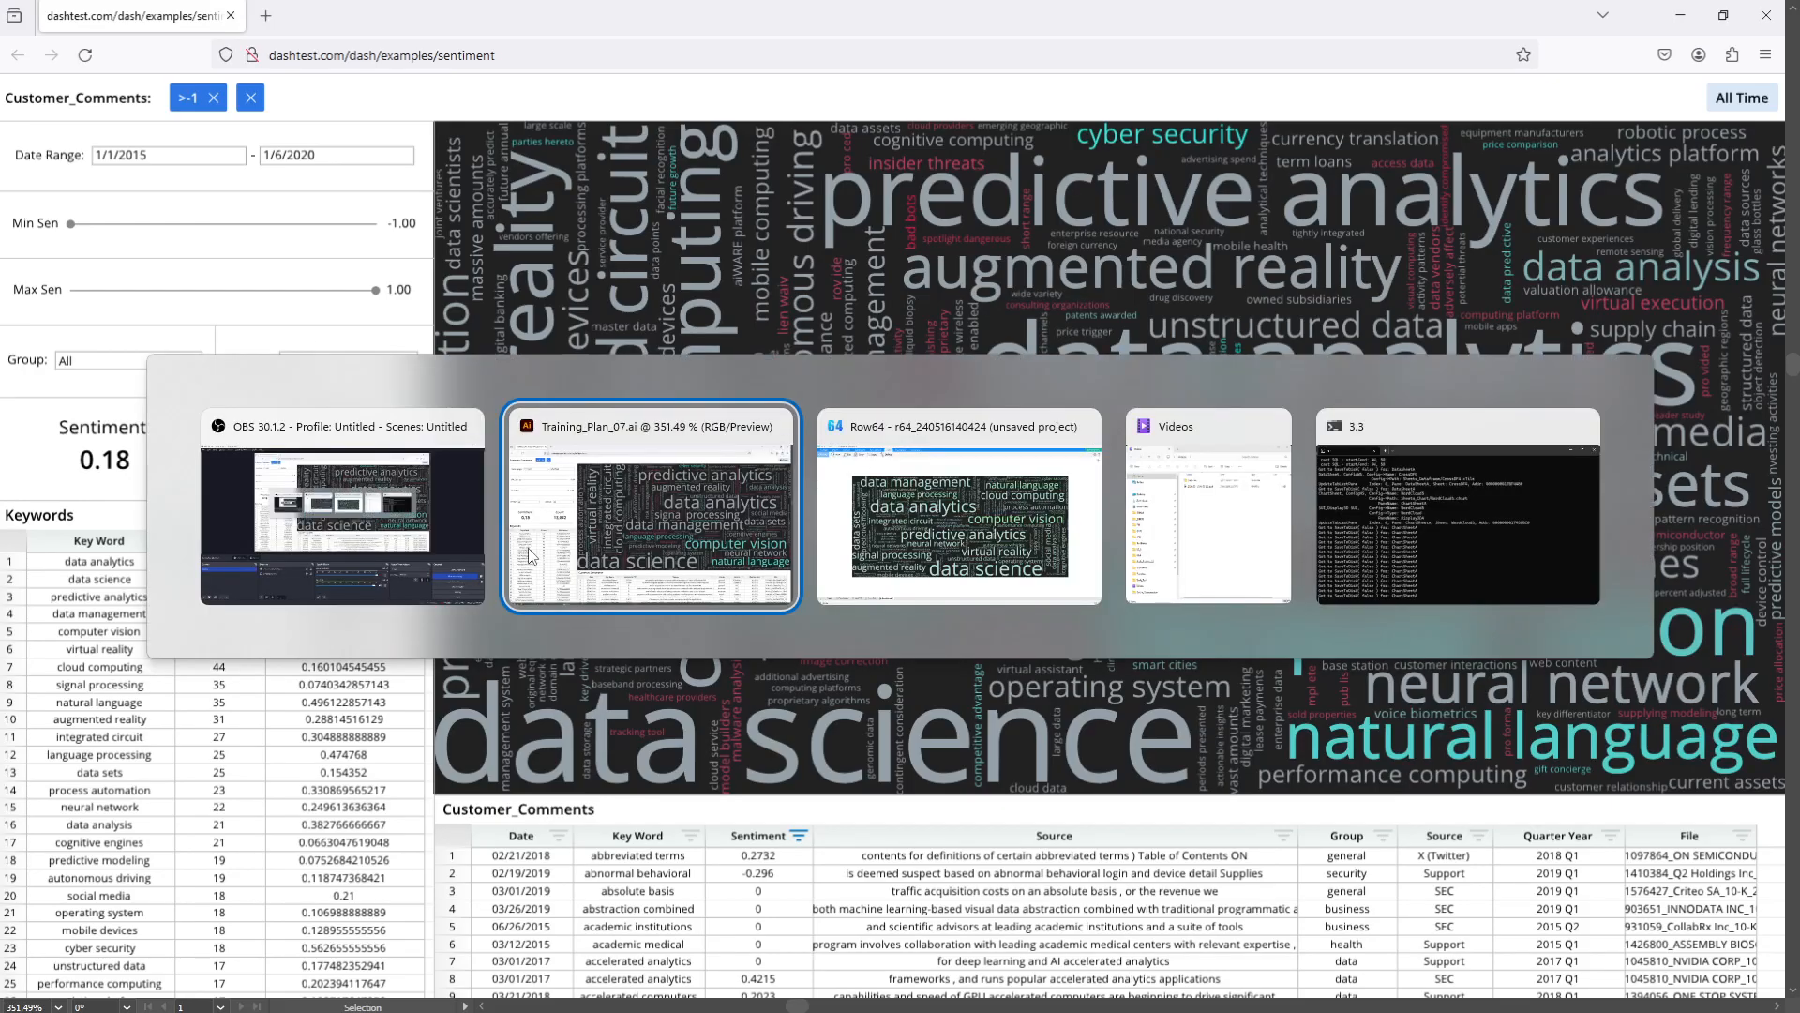
pyautogui.hotkey('alt', 'Tab')
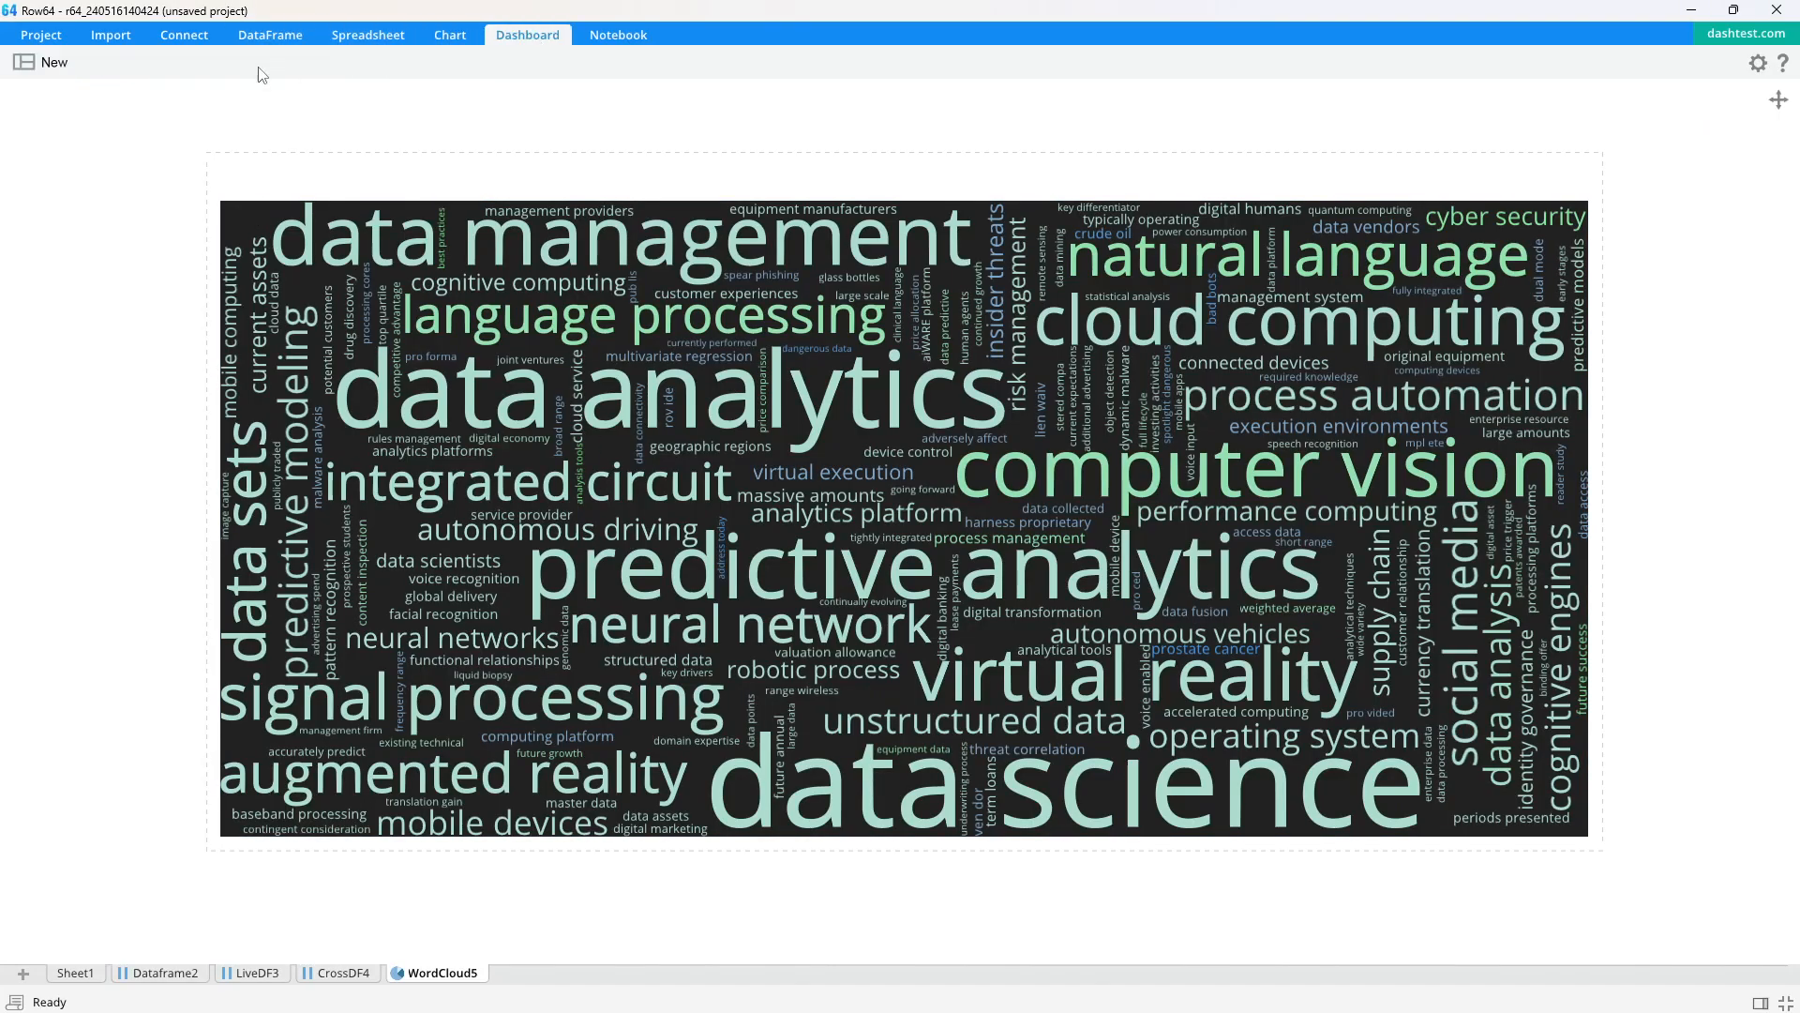
pyautogui.click(50, 69)
pyautogui.hotkey('alt', 'Tab')
pyautogui.hotkey('alt', 'Tab')
pyautogui.hotkey('alt', 'Tab')
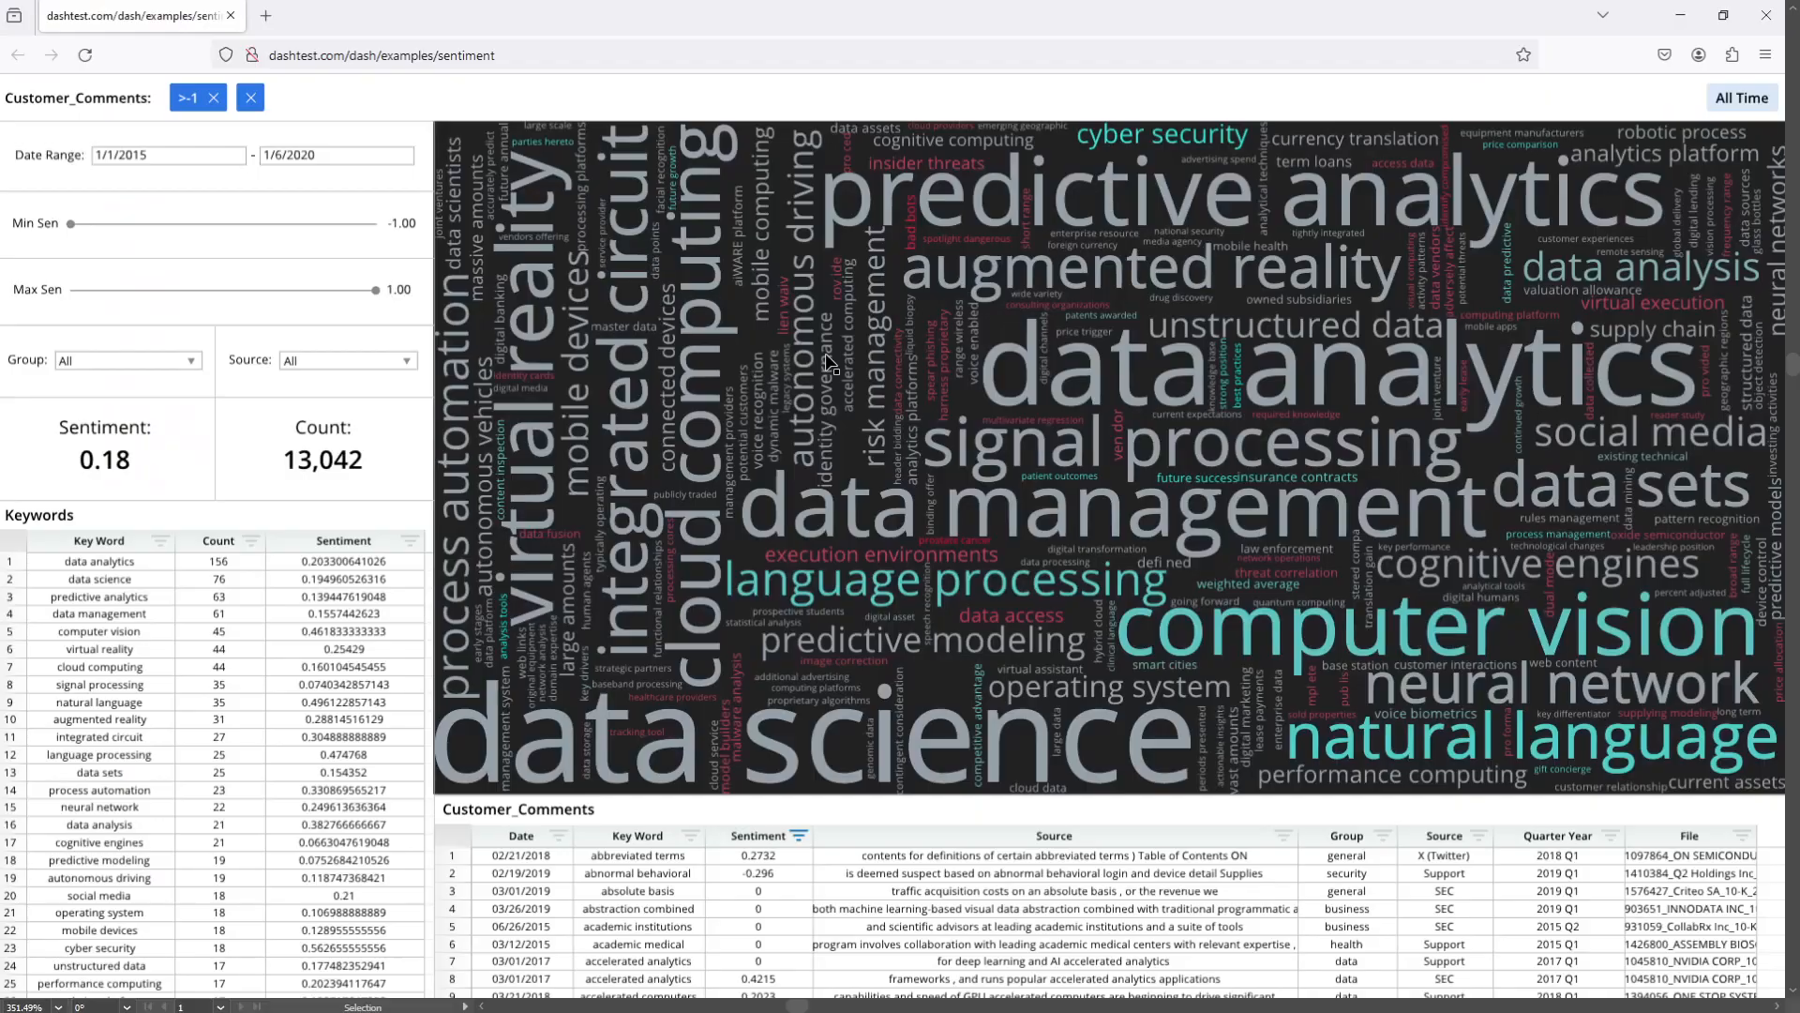
pyautogui.hotkey('alt', 'Tab')
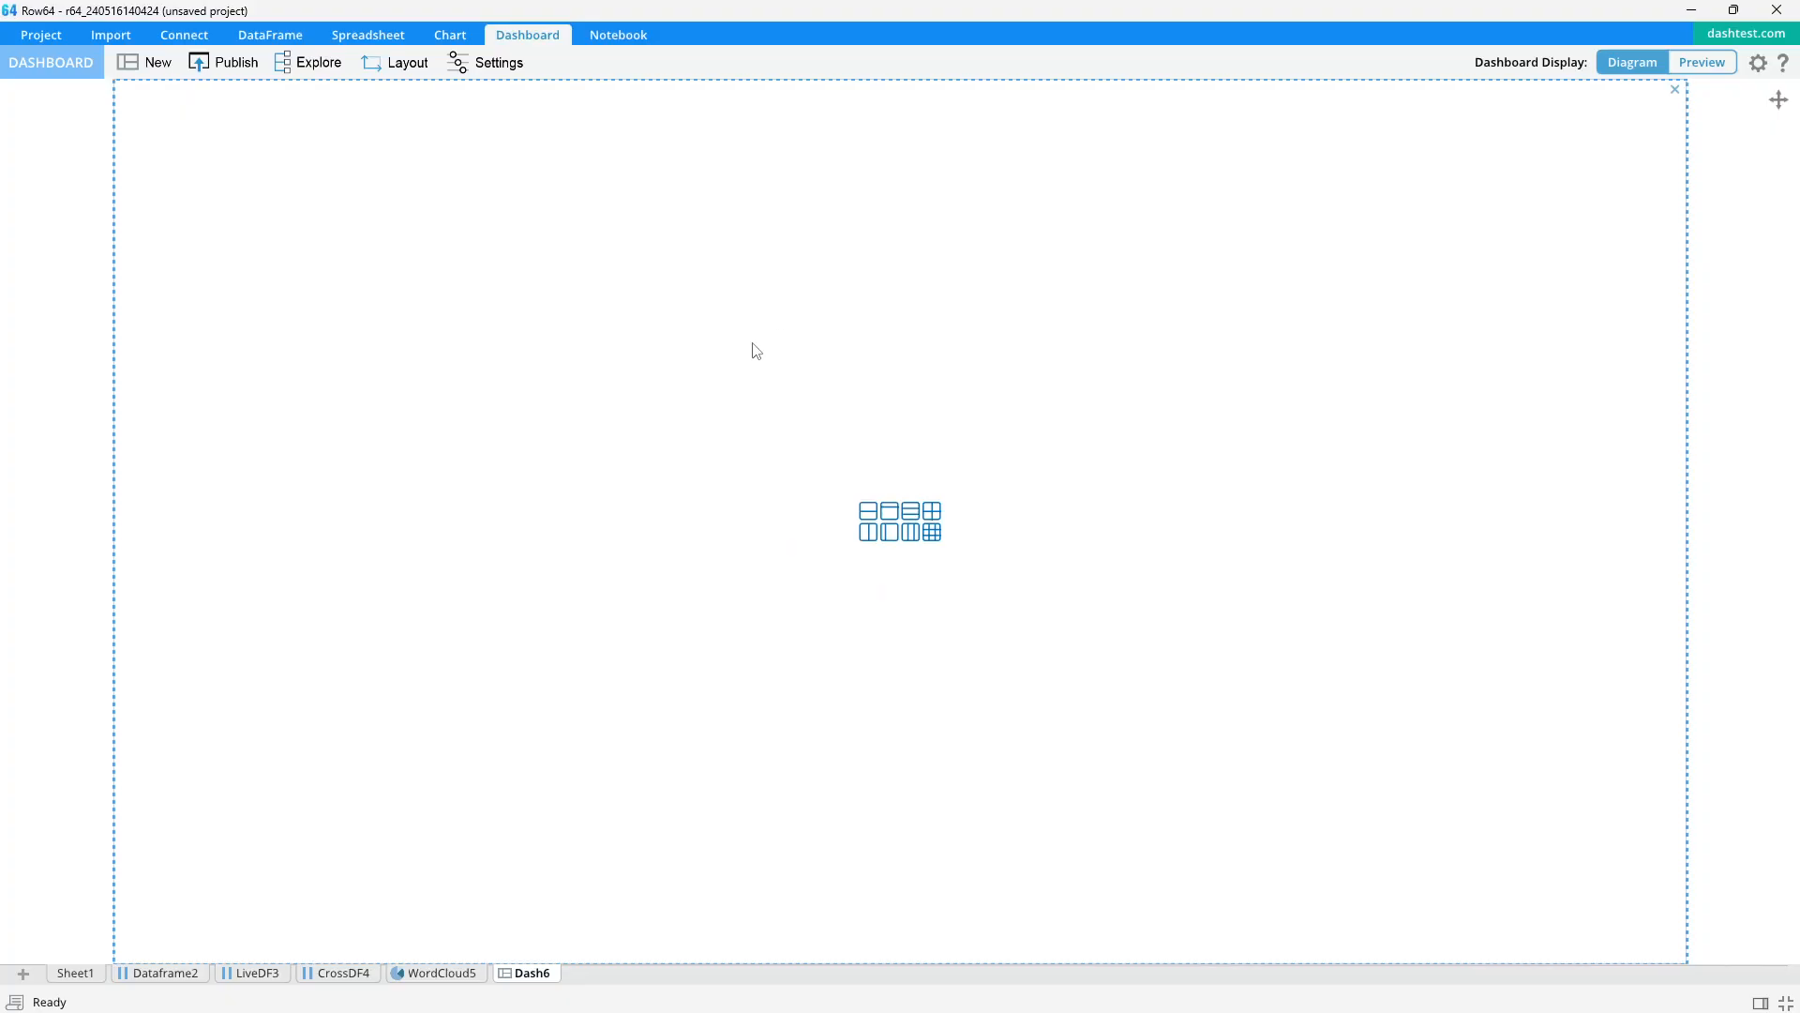
# Split the dashboard into a narrow left column and a wide right column divided into a tall upper and a short lower pane
pyautogui.click(919, 533)
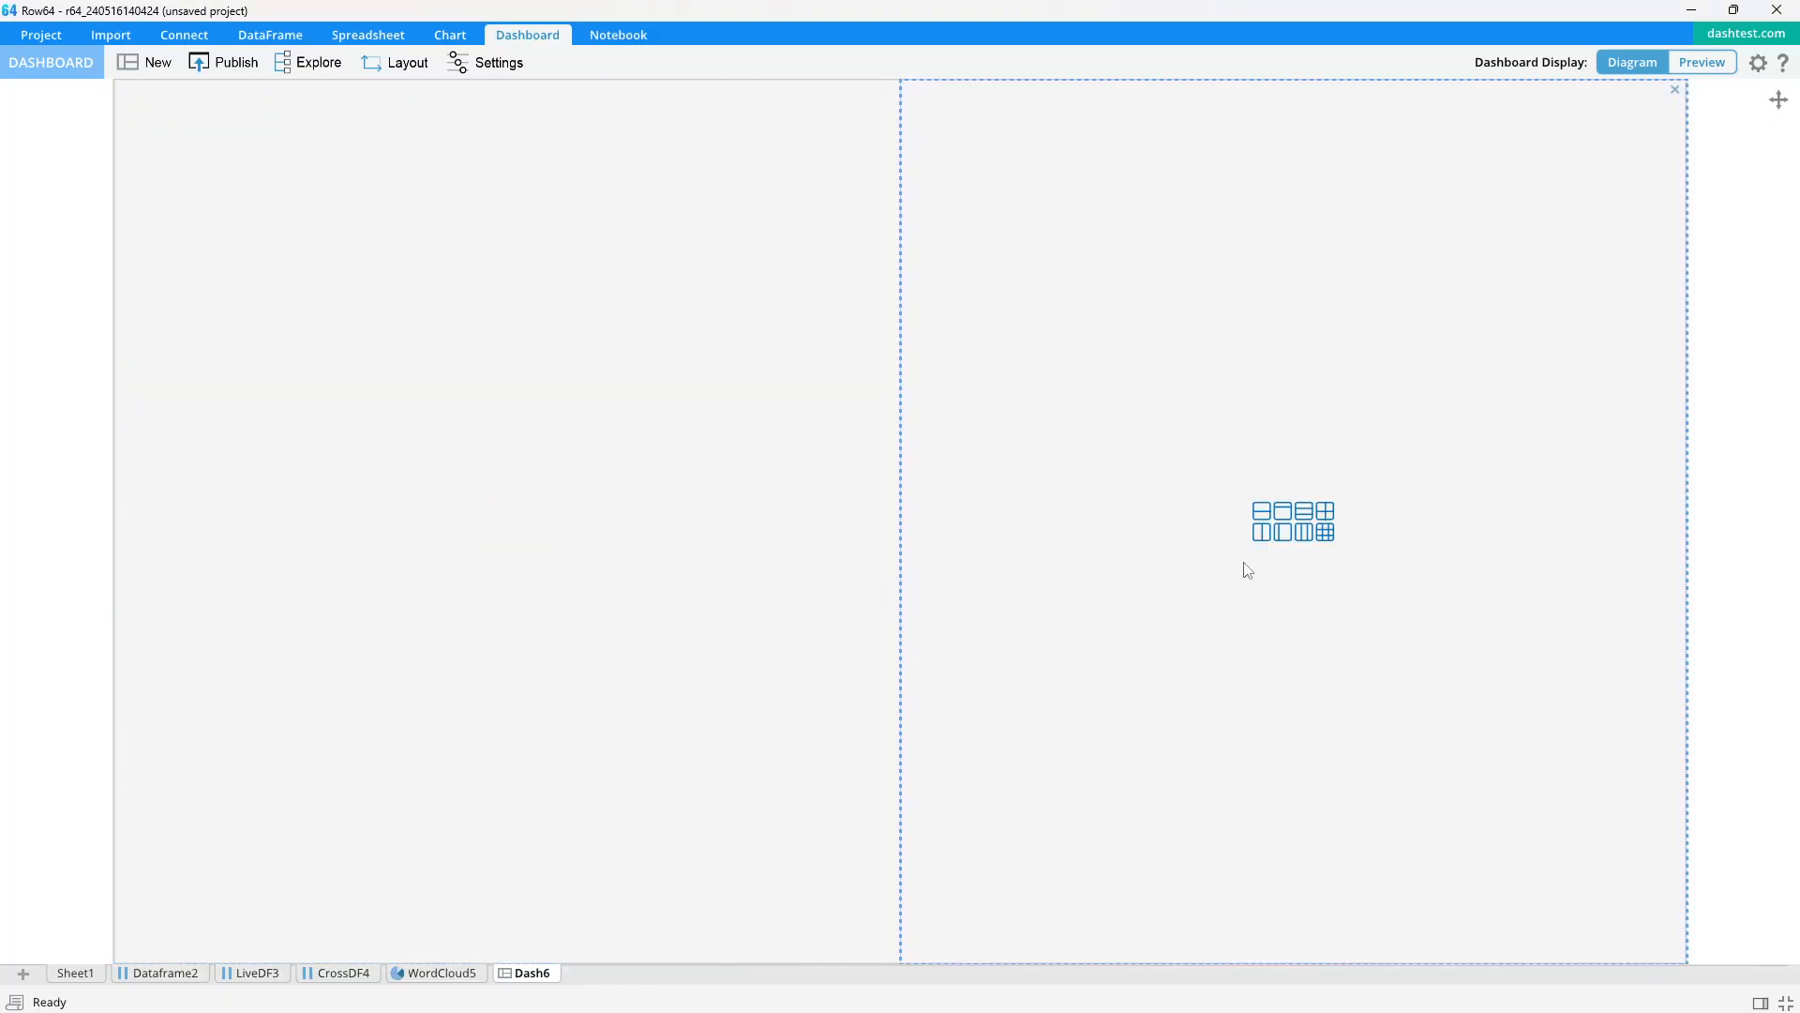
pyautogui.click(1262, 511)
pyautogui.click(891, 519)
pyautogui.moveTo(901, 516); pyautogui.dragTo(382, 526)
pyautogui.moveTo(741, 521); pyautogui.dragTo(737, 721)
# Place the WordCloud5 chart in the dashboard's large upper pane in preview mode and set its padding to 0
pyautogui.click(1696, 68)
pyautogui.moveTo(455, 975); pyautogui.dragTo(825, 375)
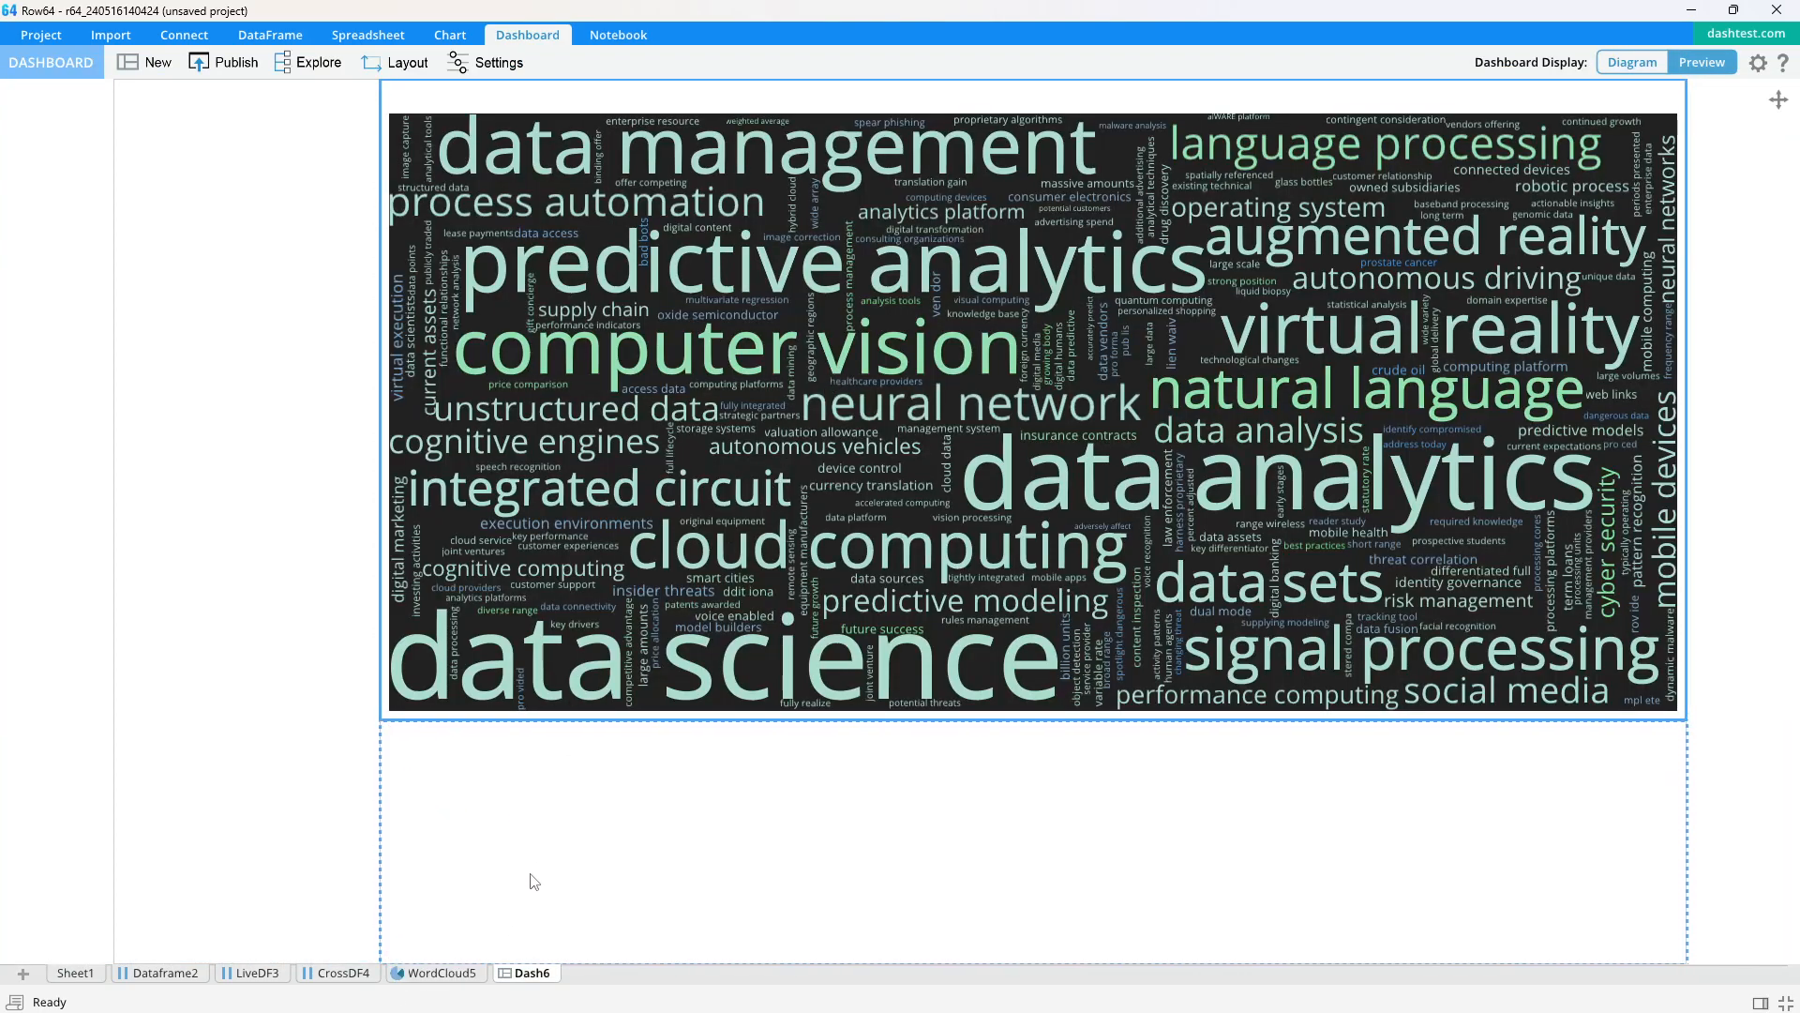
pyautogui.click(1778, 100)
pyautogui.click(1716, 110)
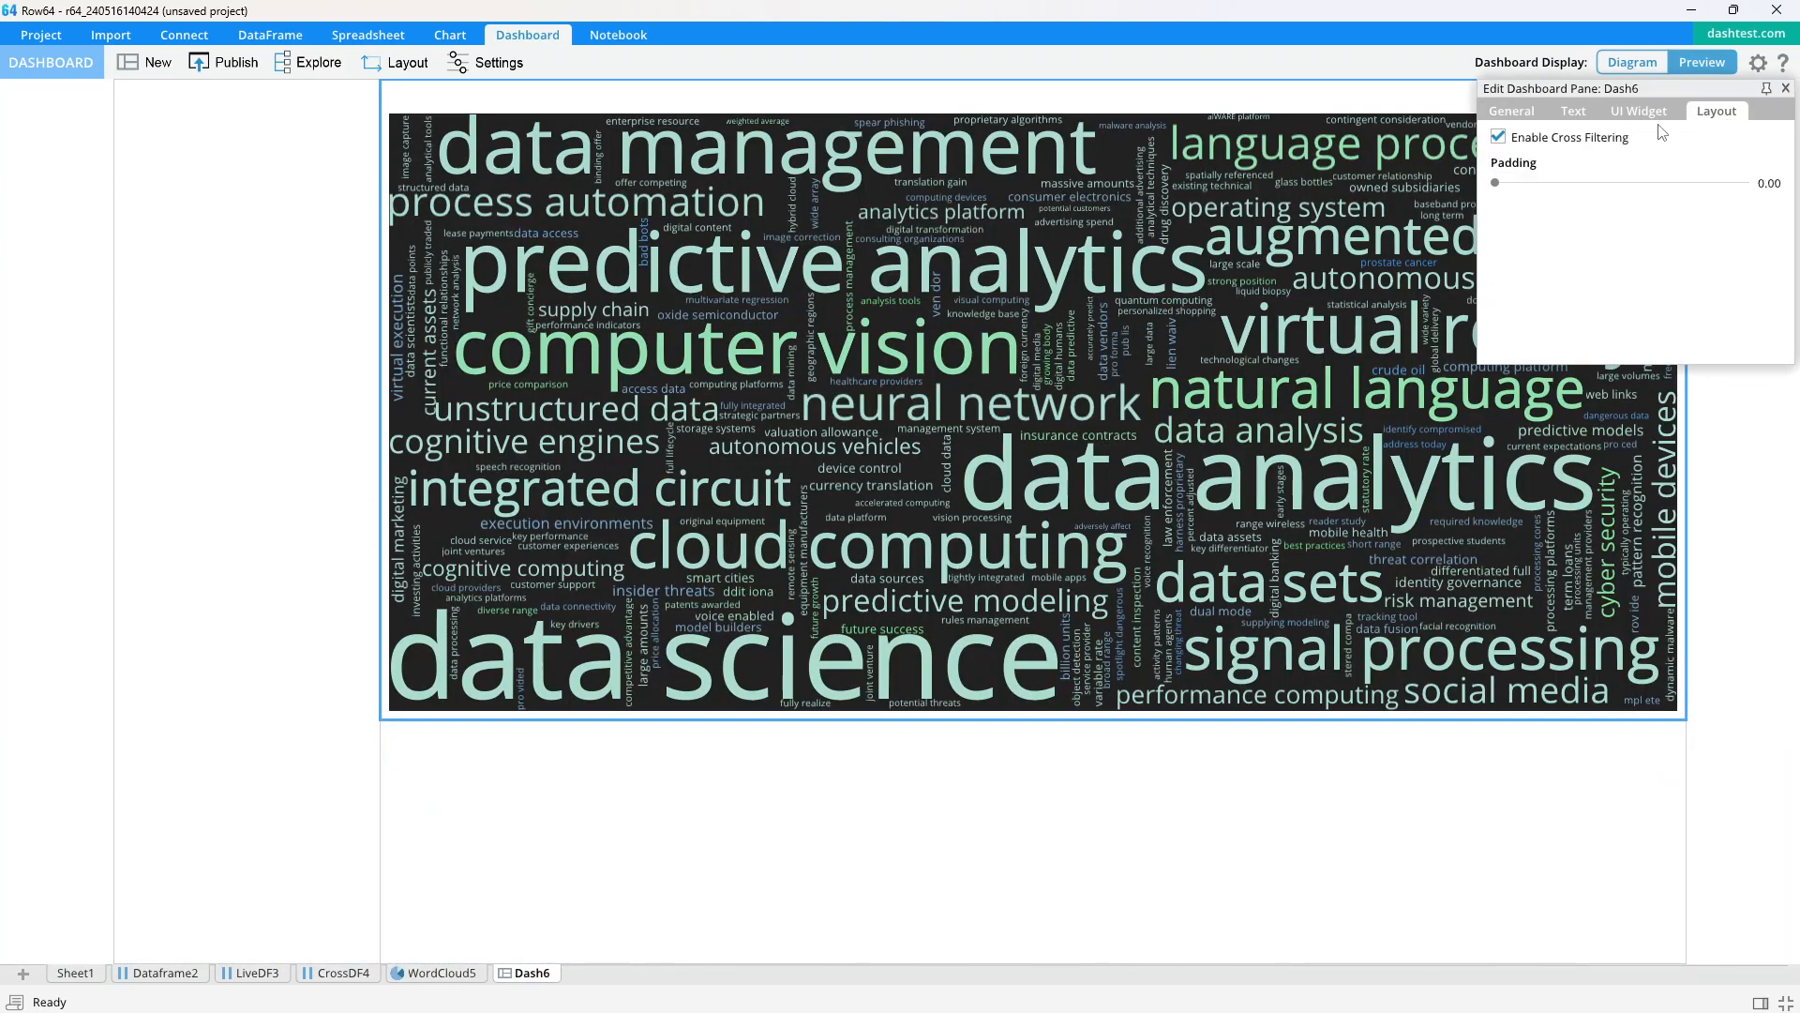
pyautogui.moveTo(1495, 183); pyautogui.dragTo(1418, 185)
pyautogui.click(1786, 88)
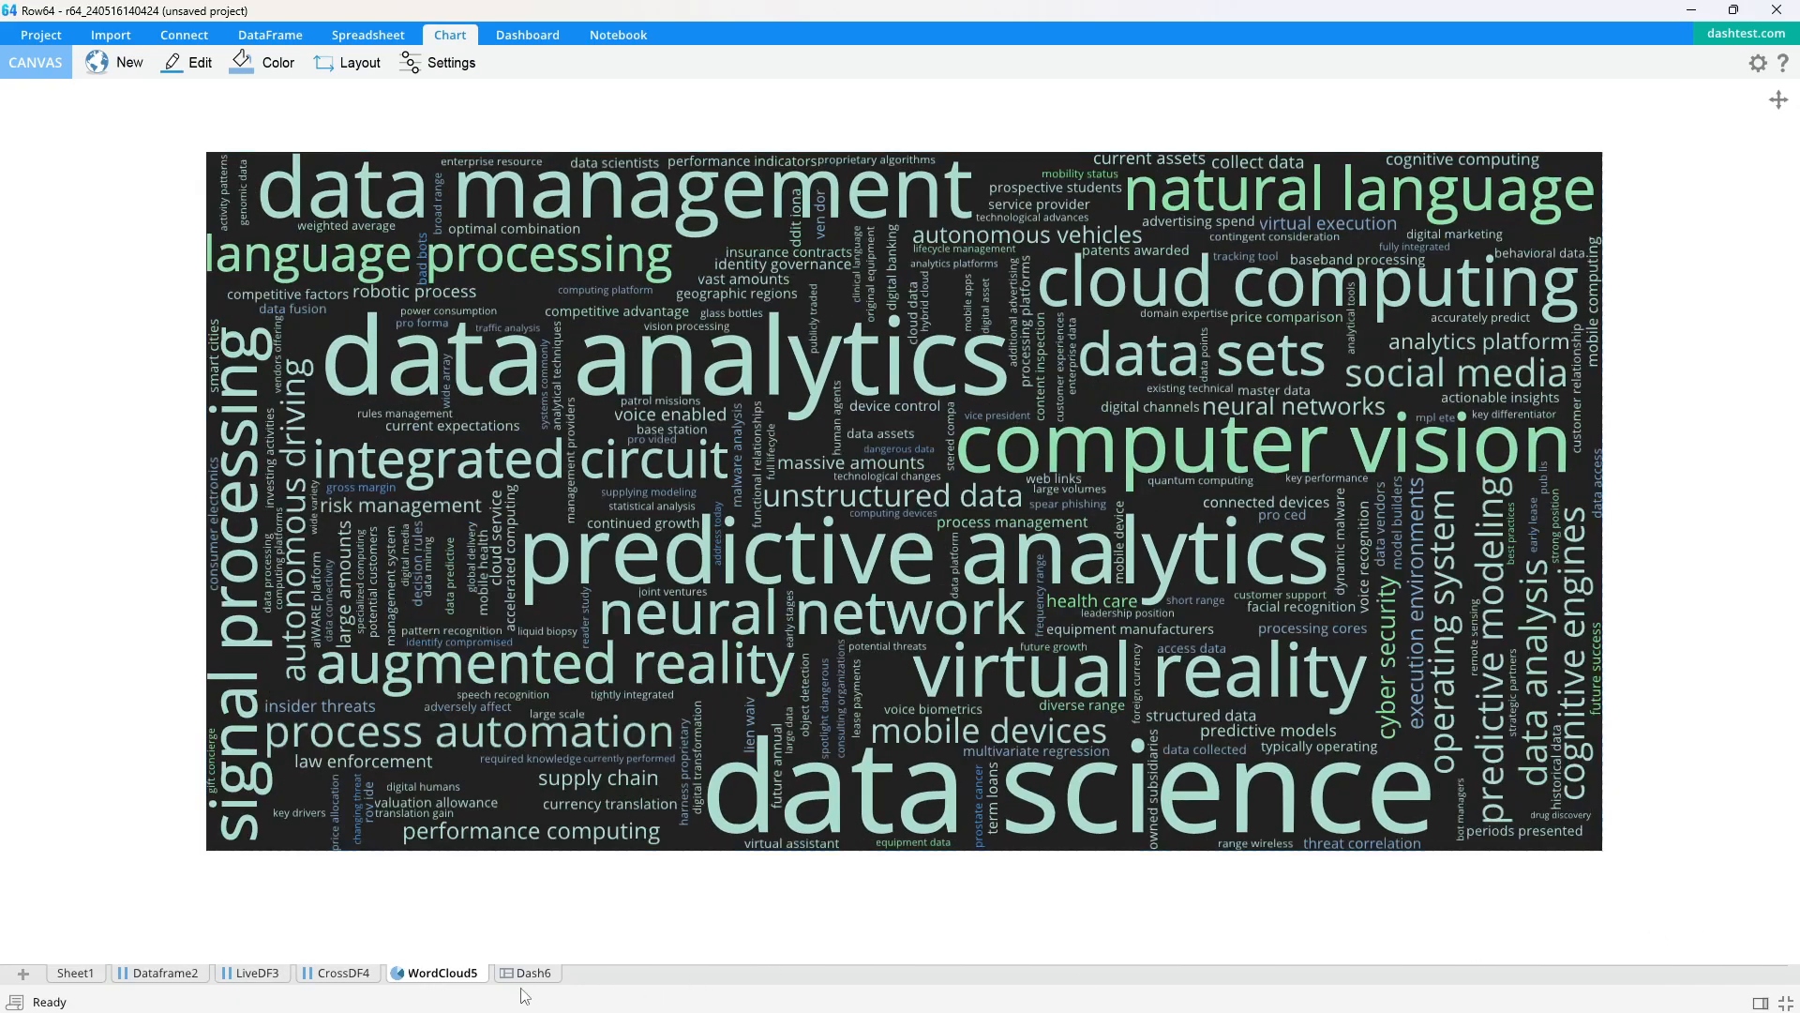
pyautogui.click(529, 973)
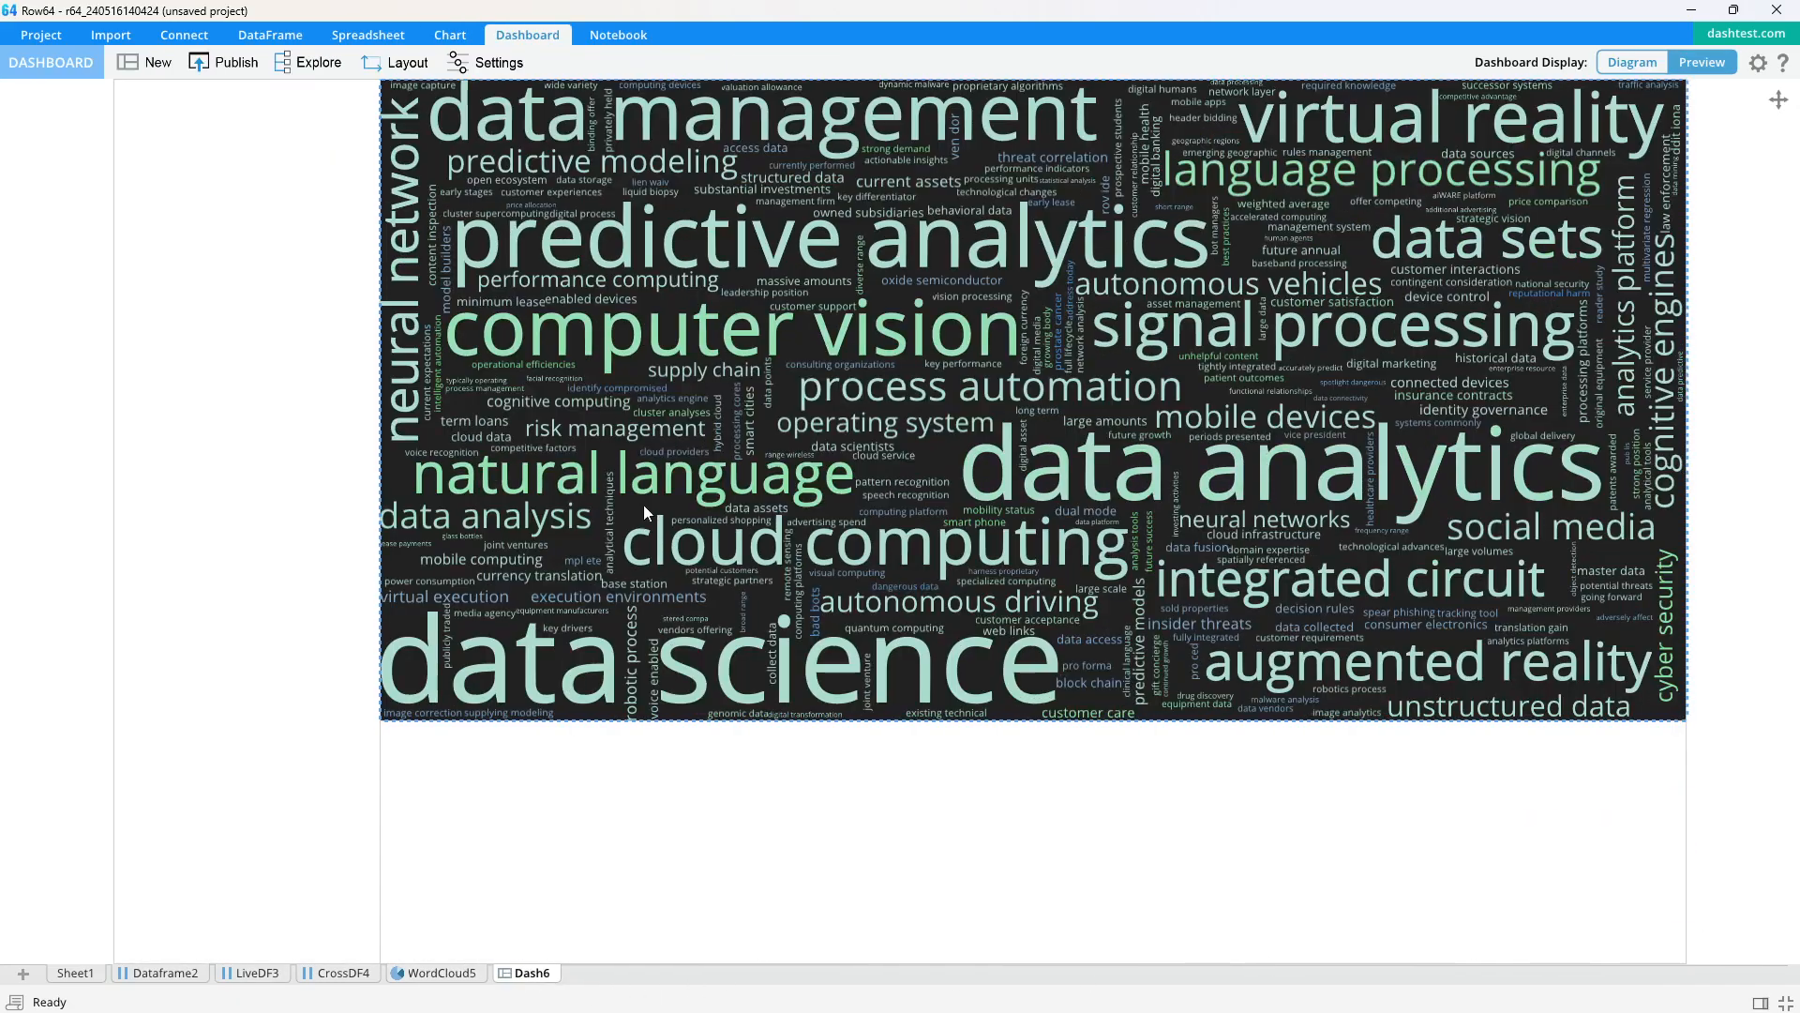
# Try to rename the LiveDF3 sheet as Sentiment
pyautogui.click(623, 784)
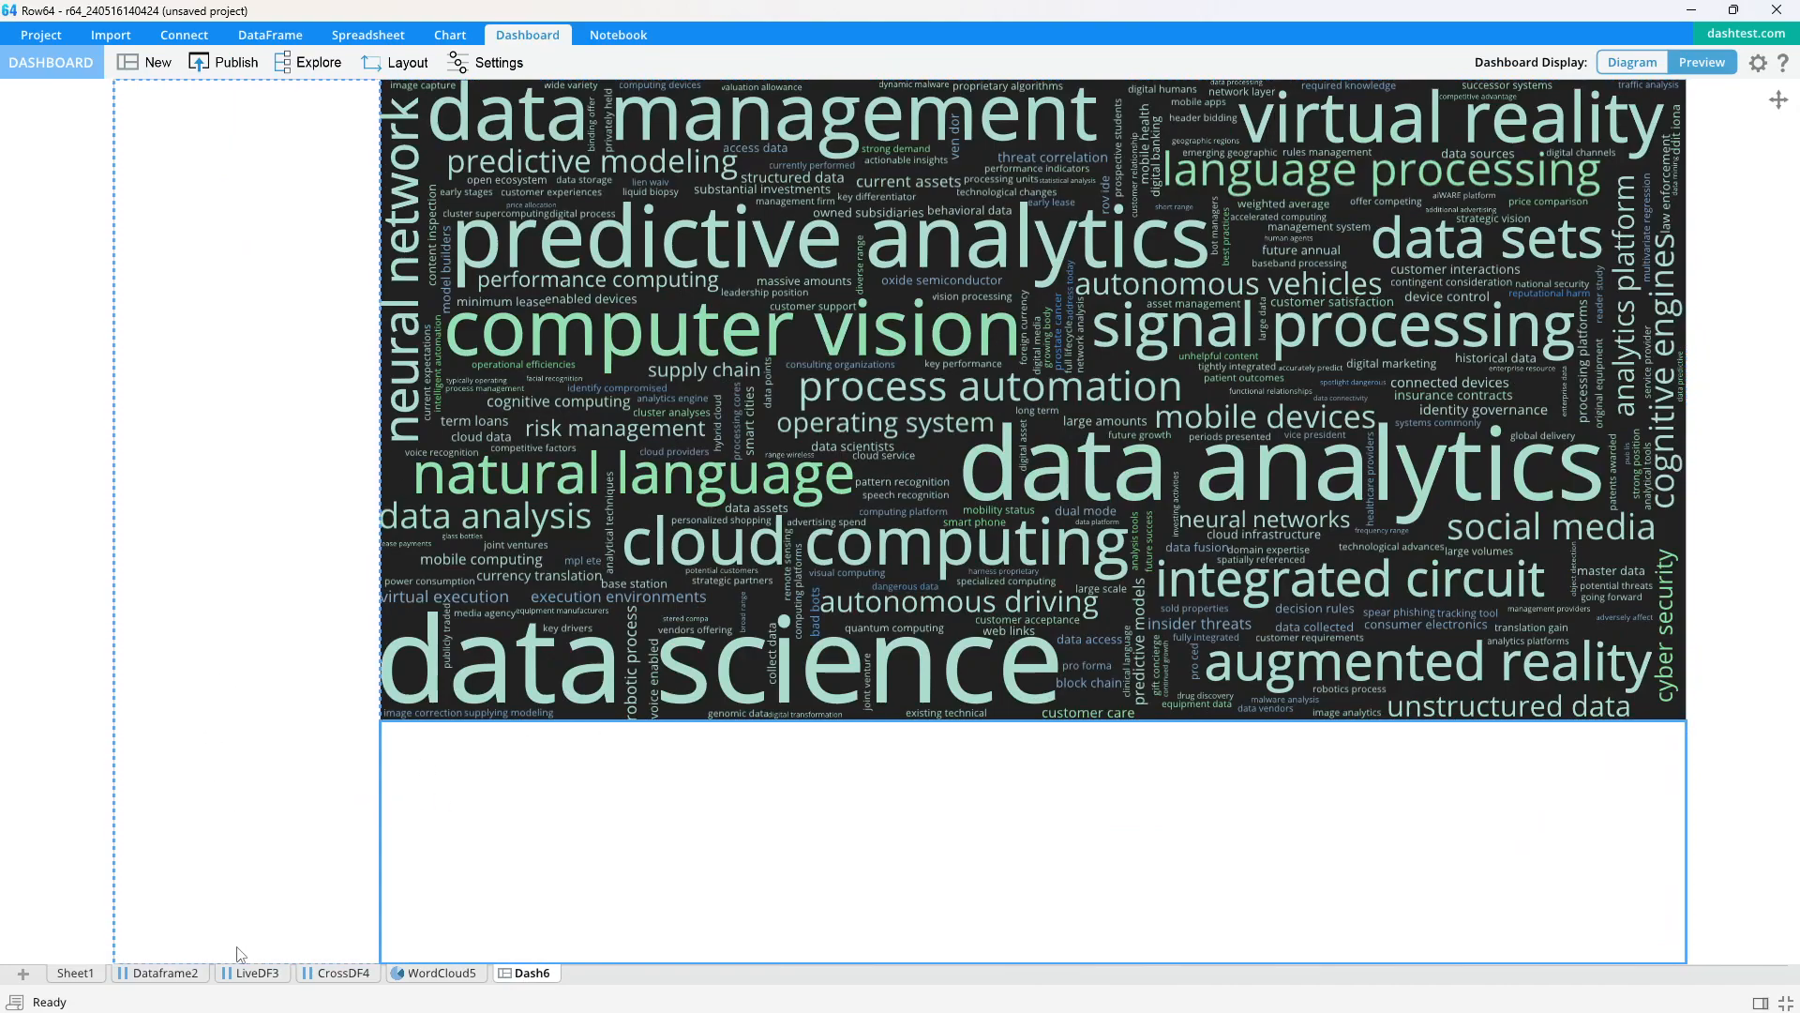
pyautogui.click(340, 975)
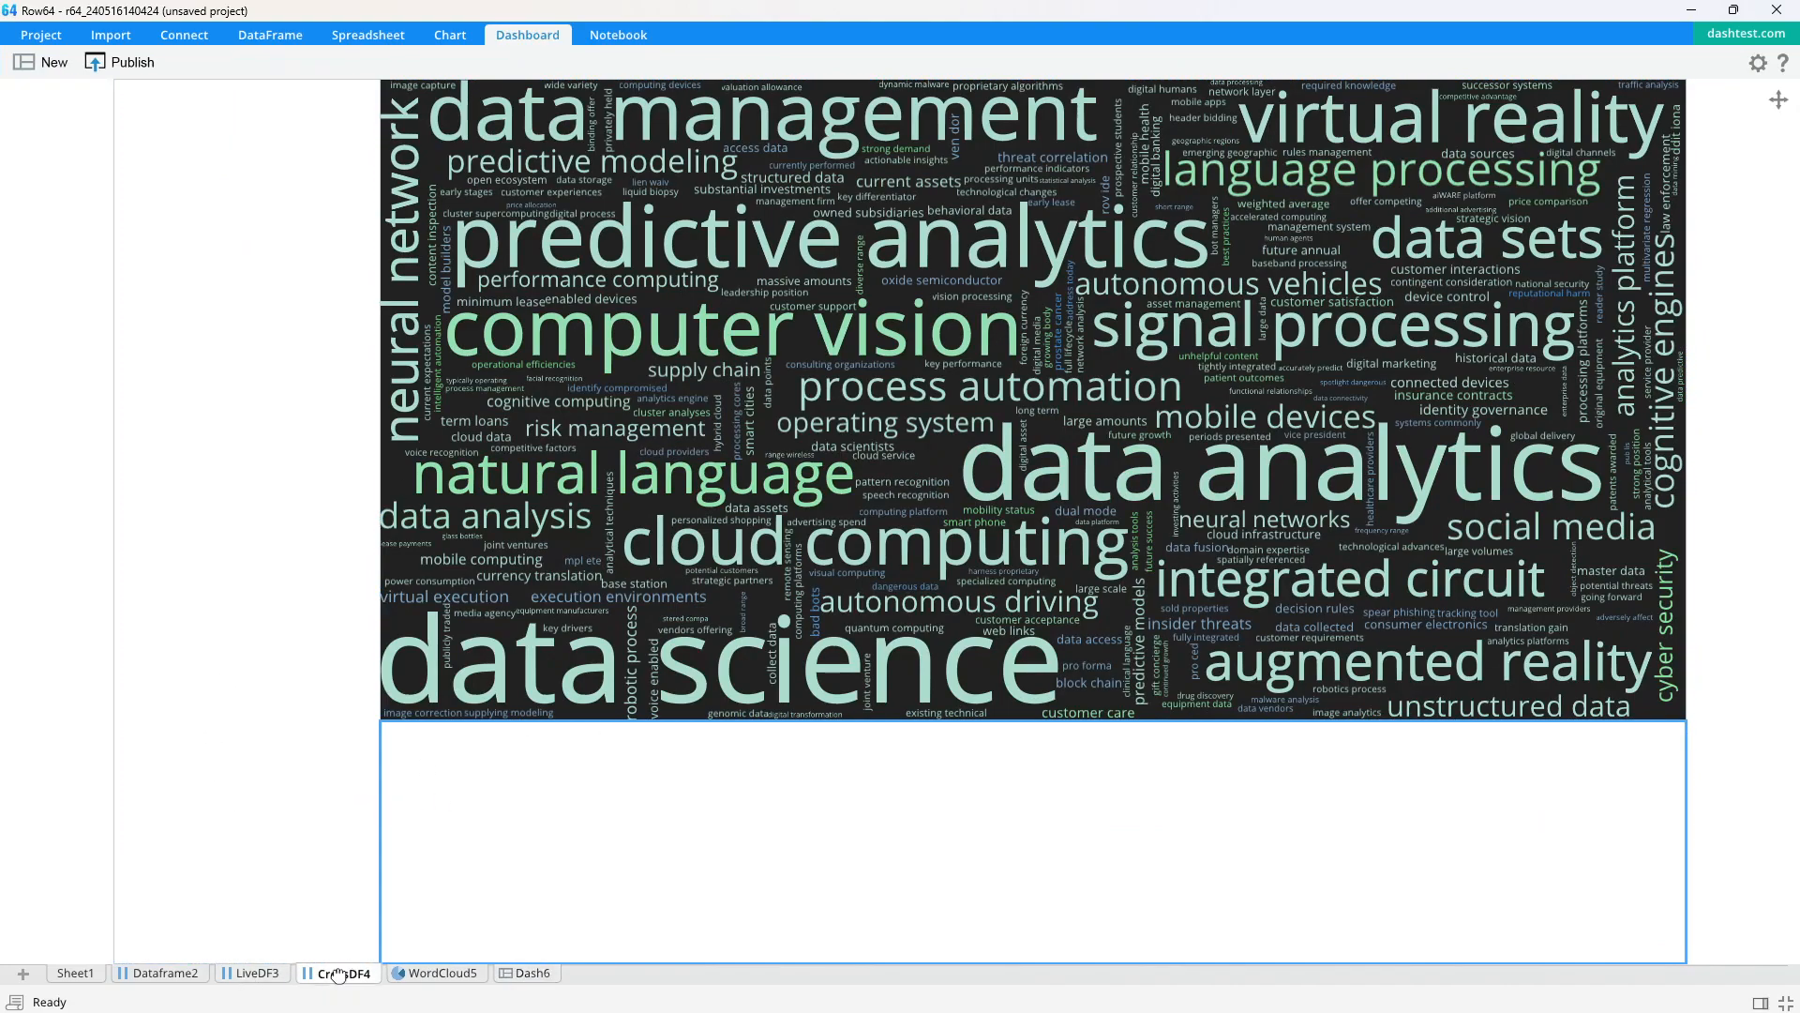
pyautogui.click(259, 980)
pyautogui.rightClick(263, 980)
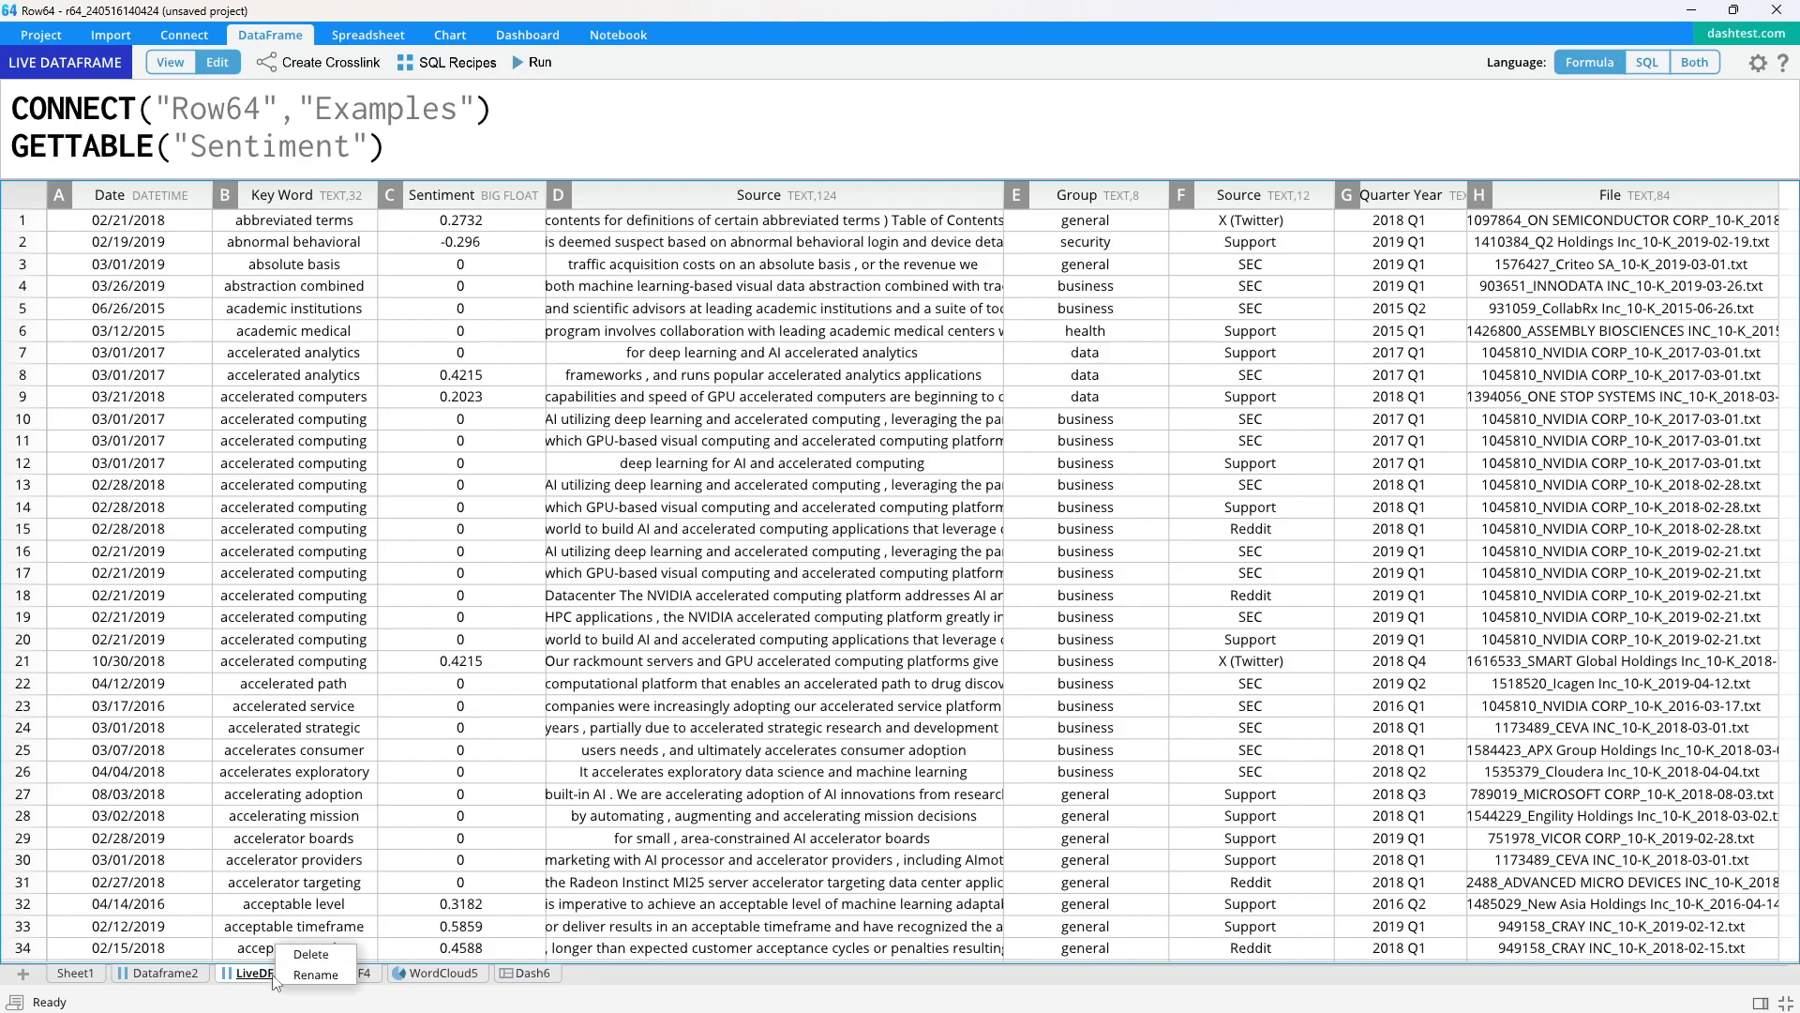
pyautogui.click(296, 975)
pyautogui.write('Sentiment')
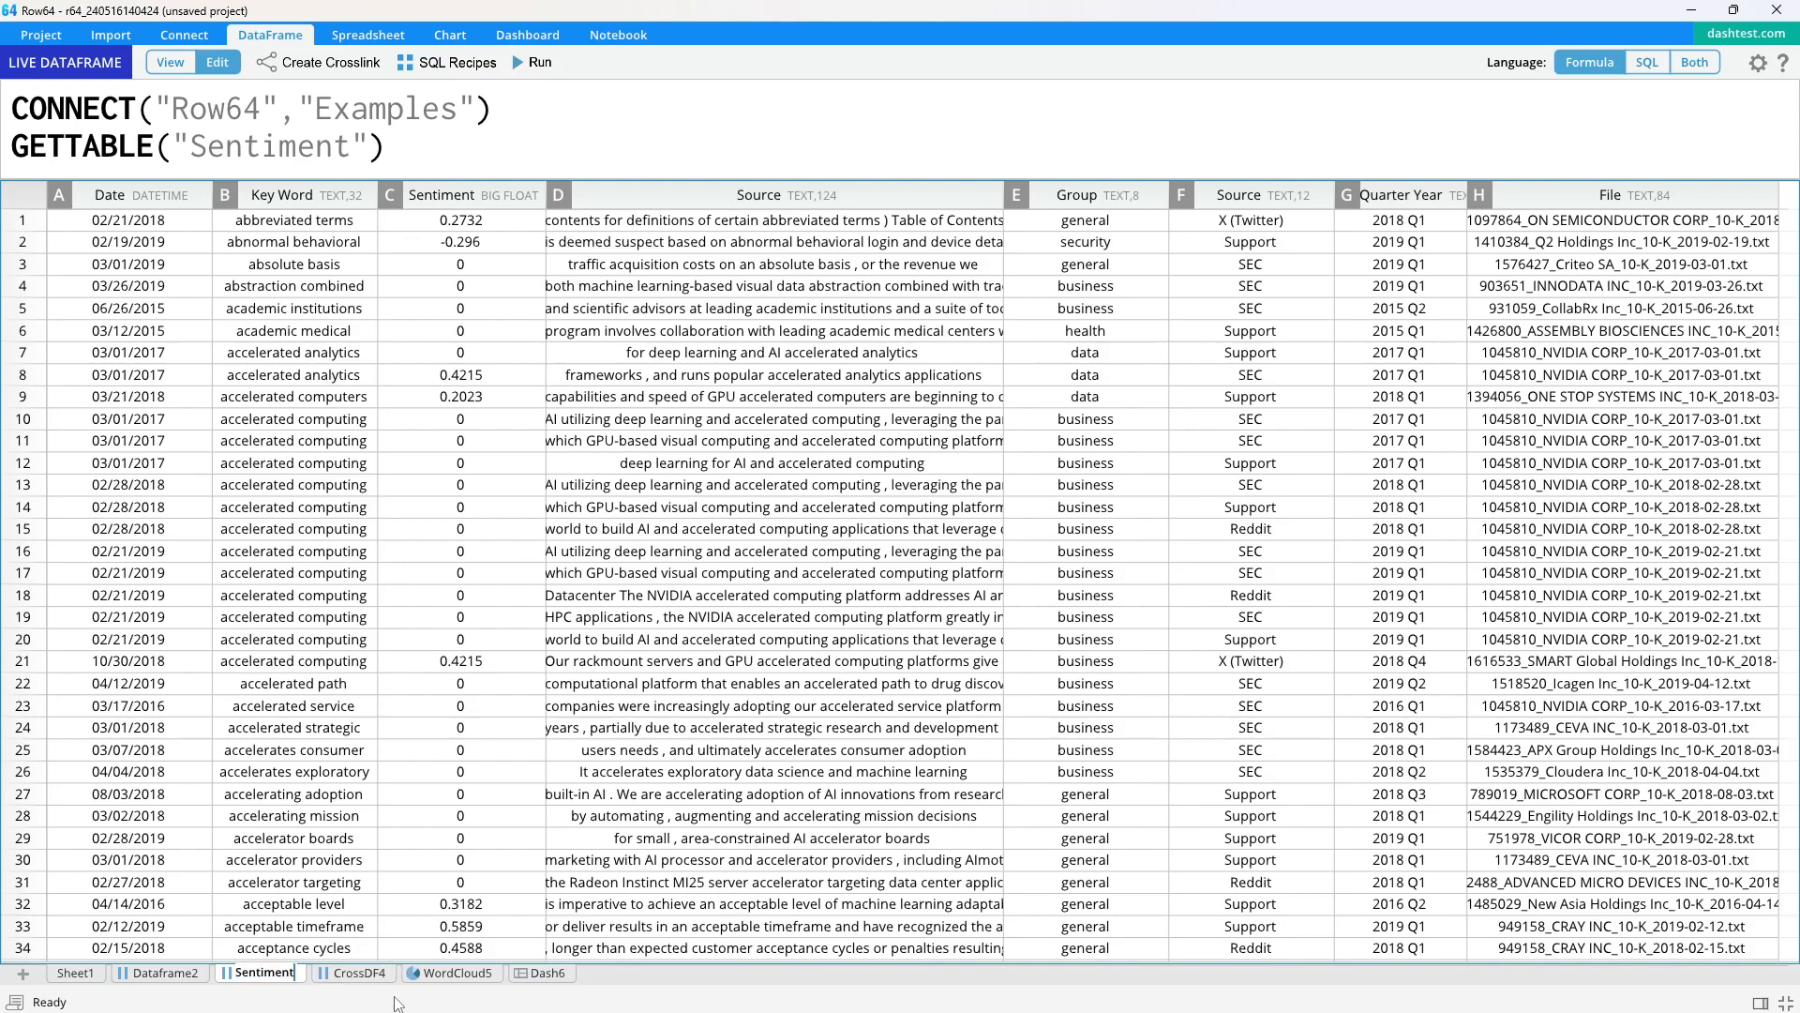
# Rename the CrossDF4 sheet as Keywords
pyautogui.click(339, 976)
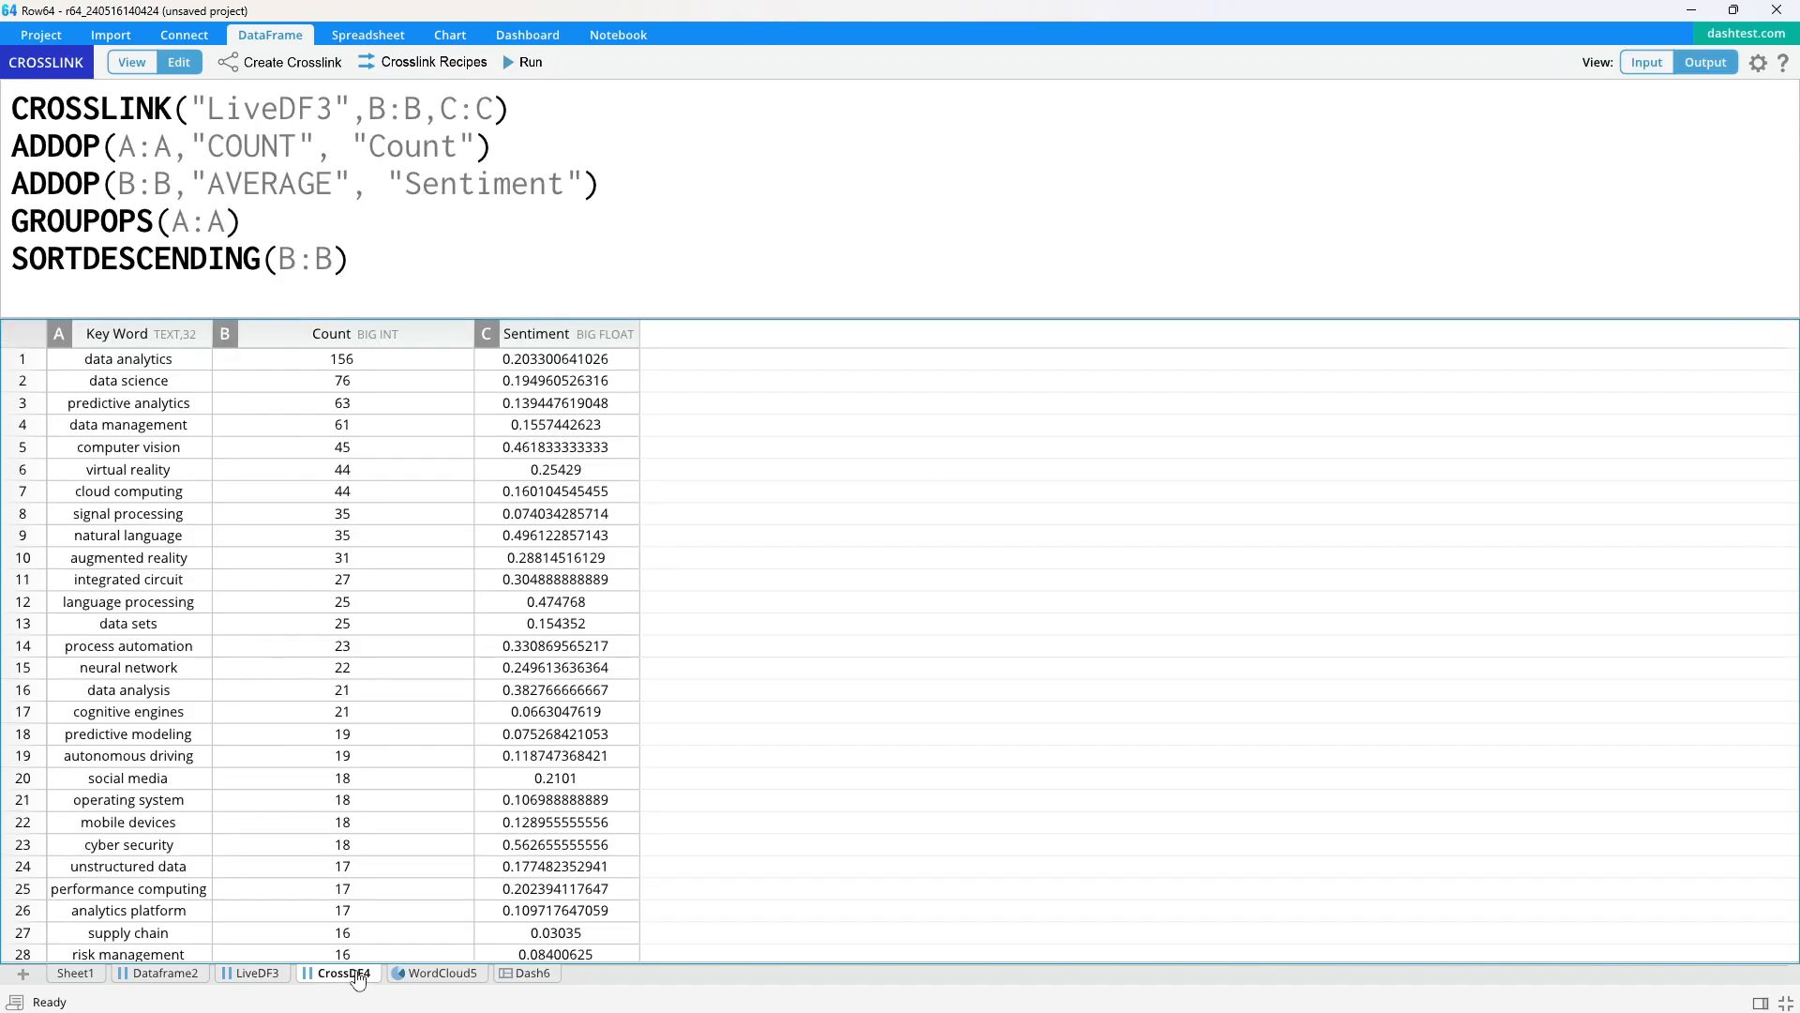
pyautogui.doubleClick(334, 975)
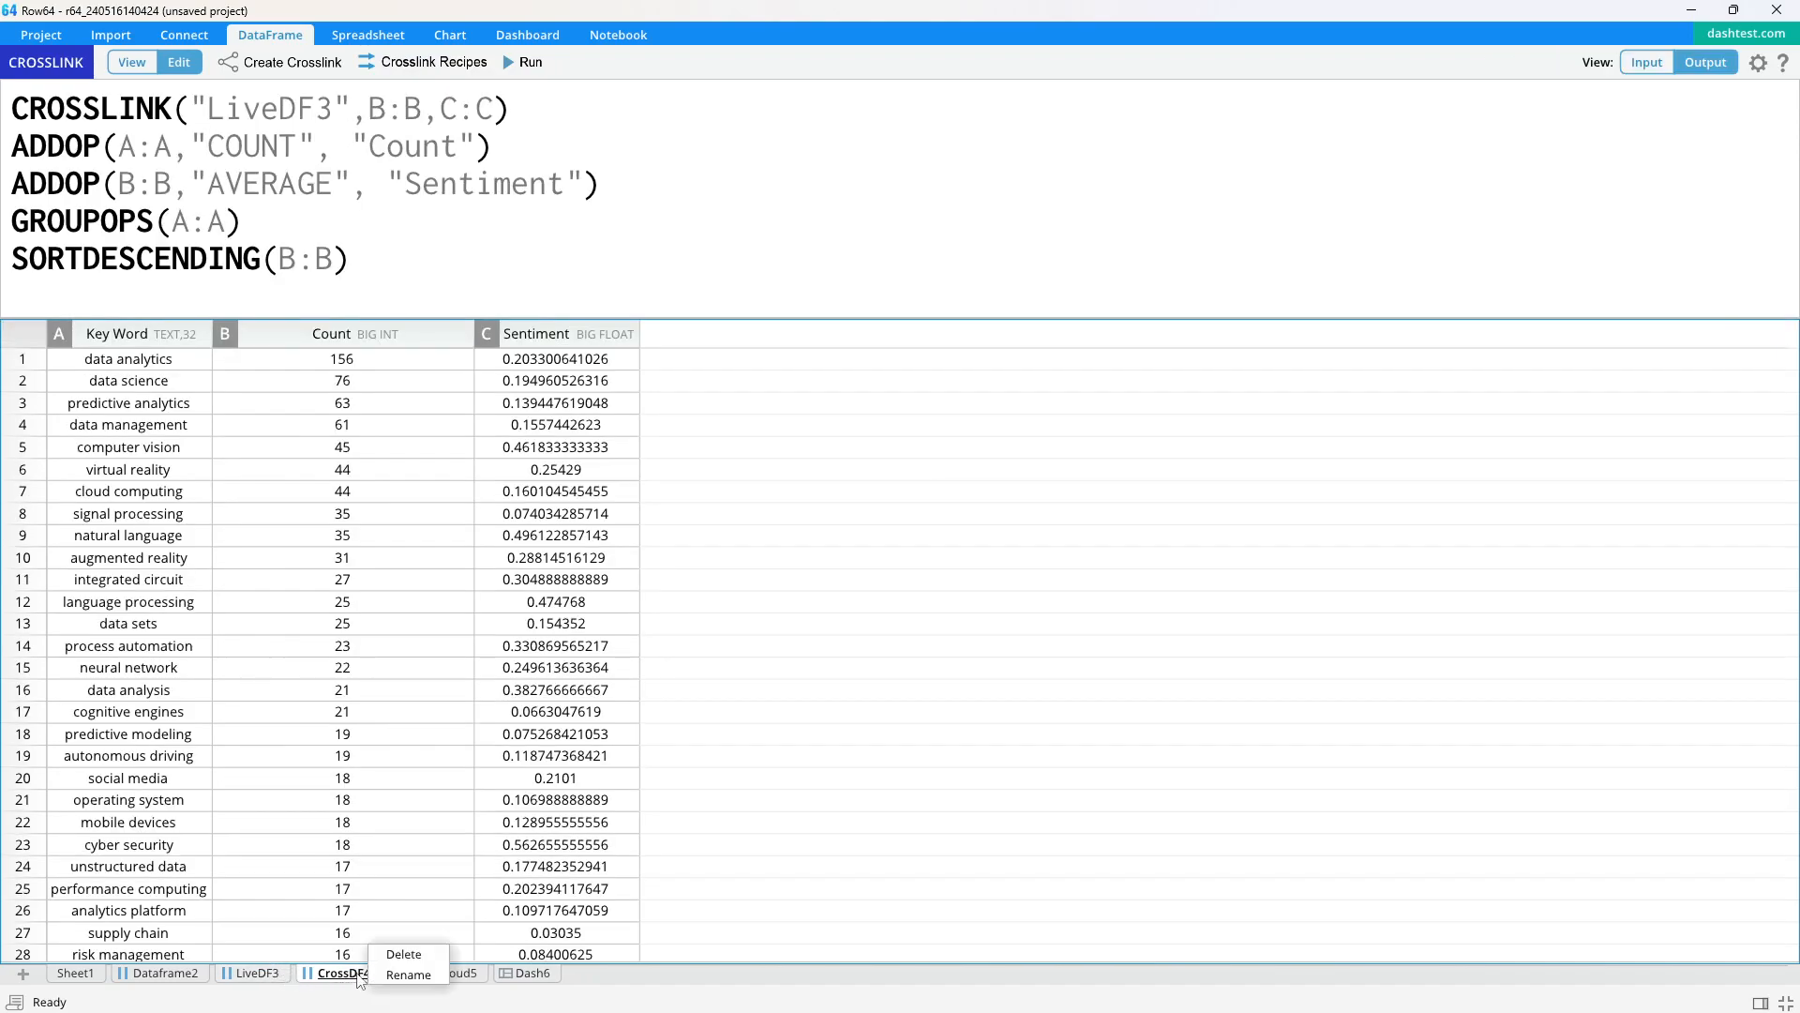
pyautogui.write('Keywords')
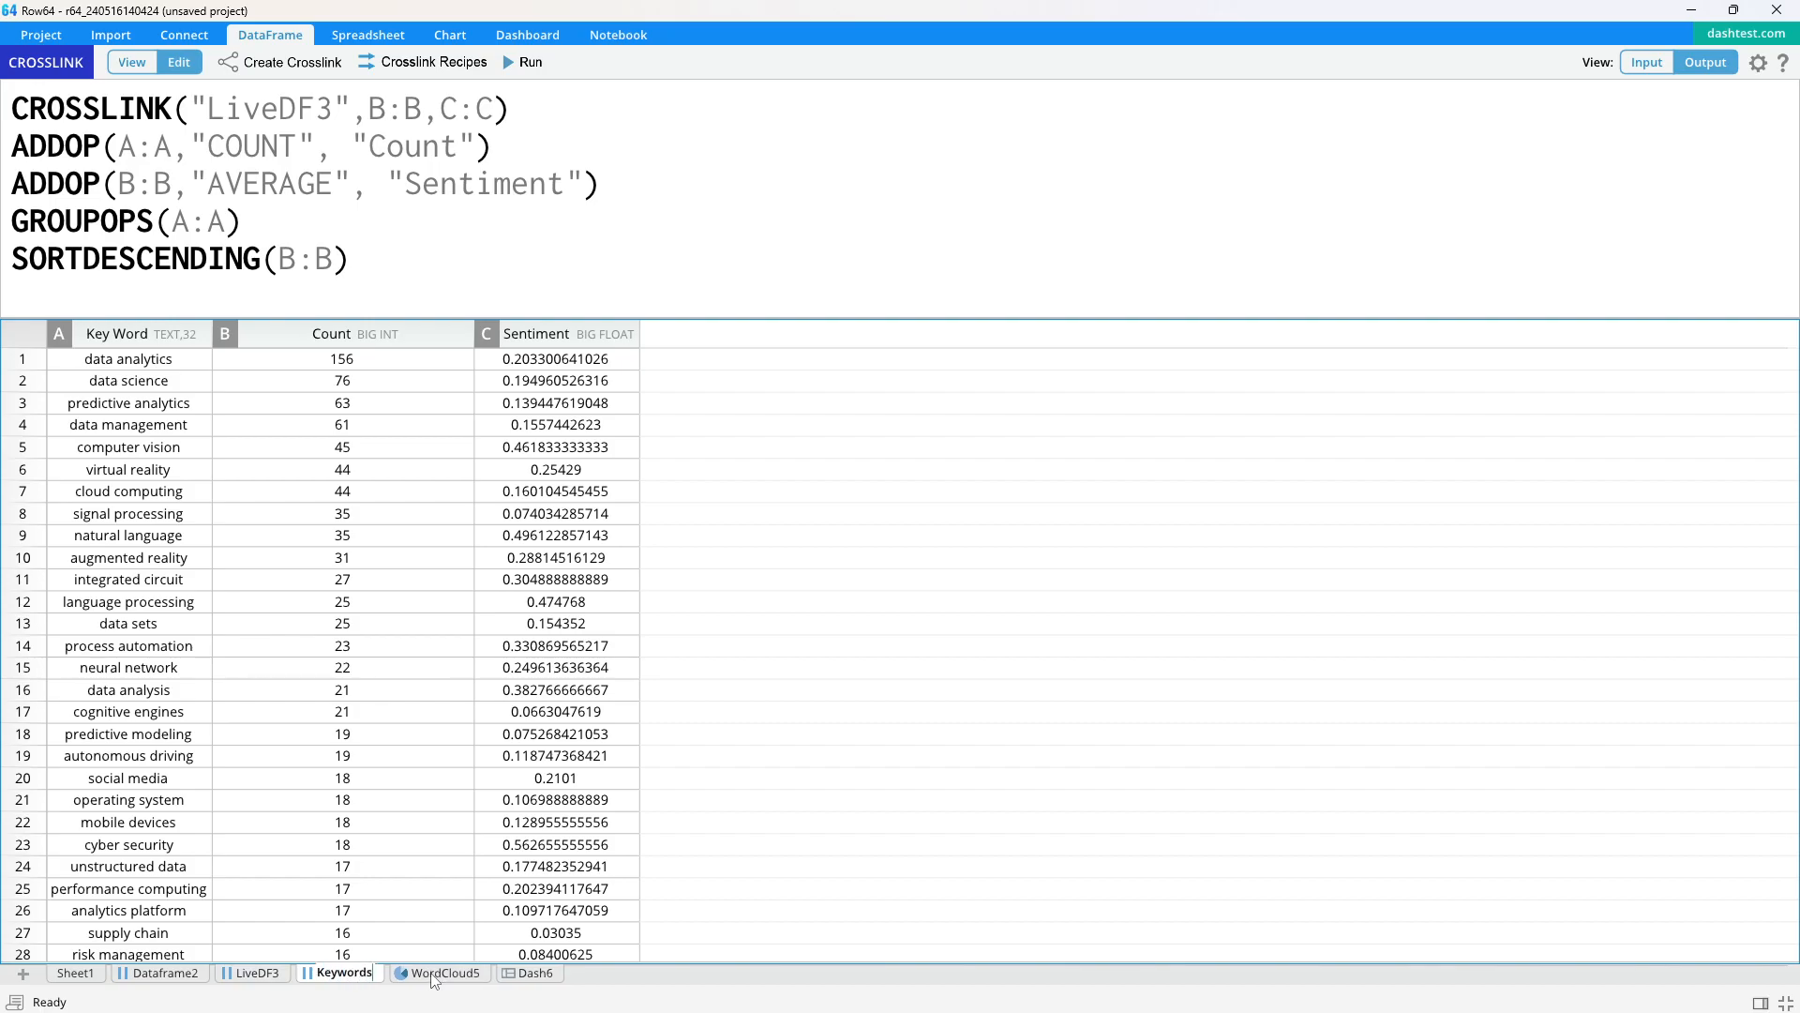
# Rename the LiveDF3 live dataframe sheet as Sentiment
pyautogui.click(257, 975)
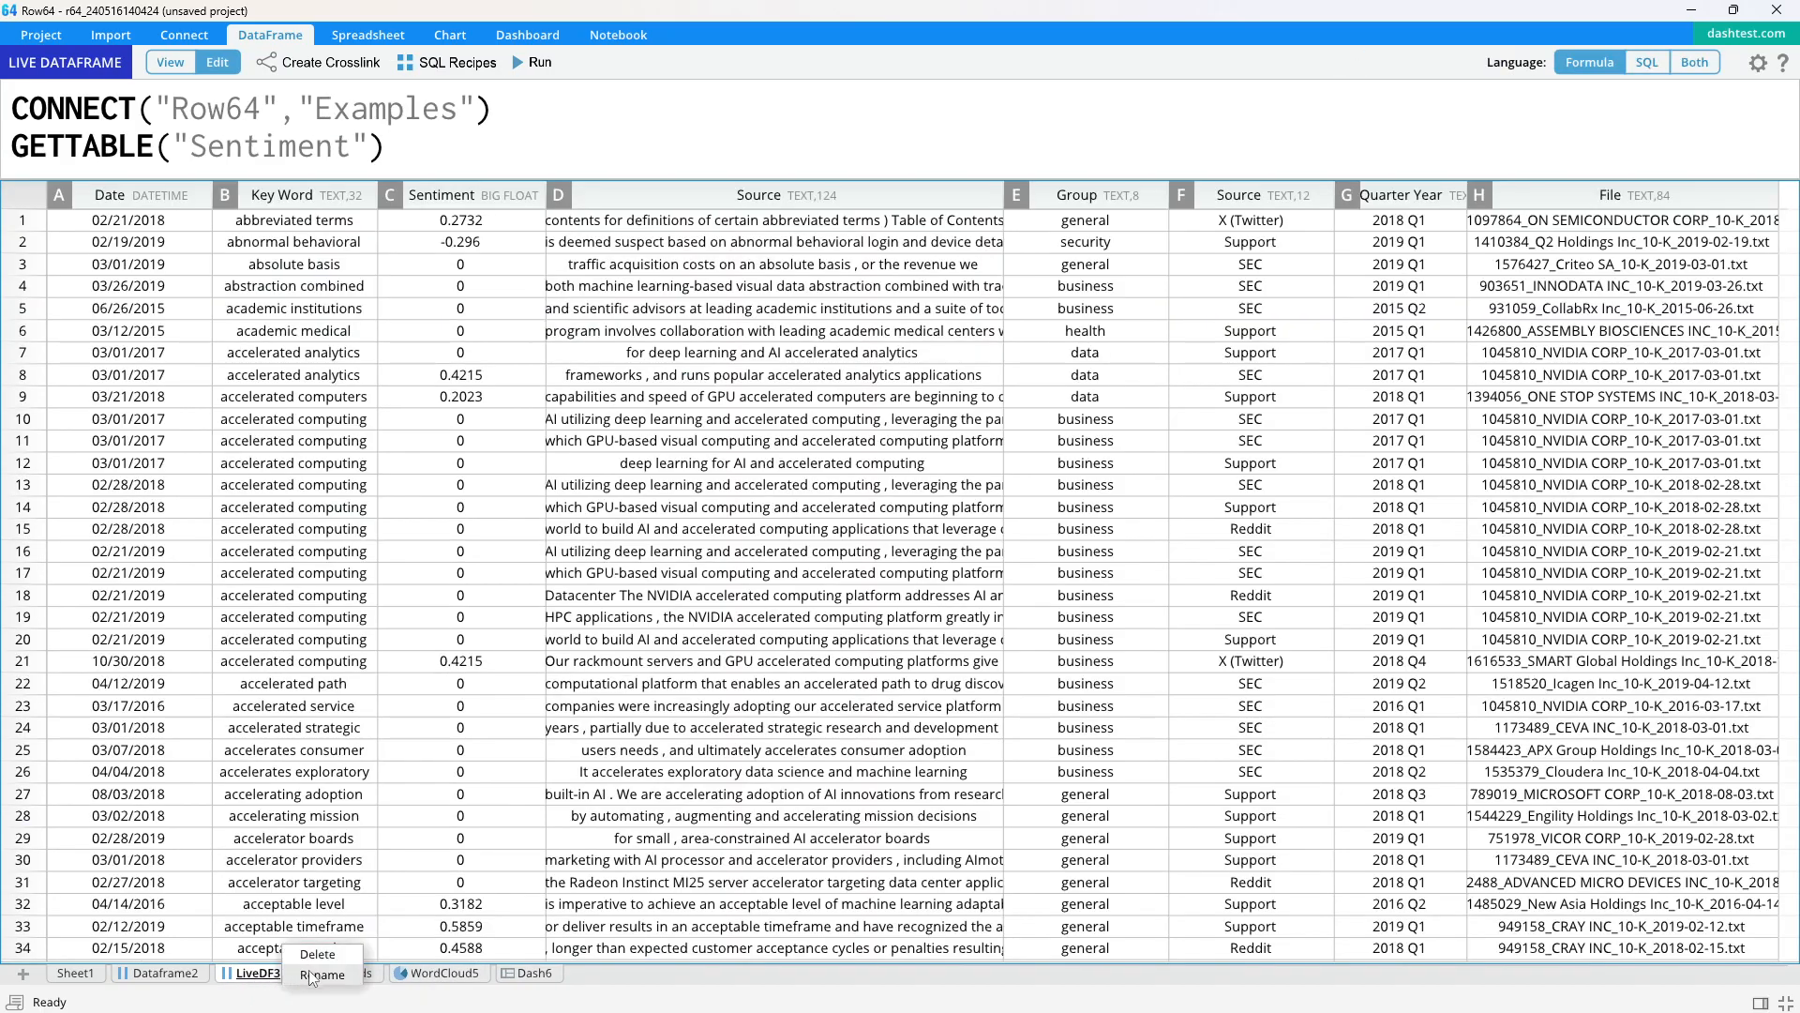
pyautogui.doubleClick(267, 977)
pyautogui.write('K')
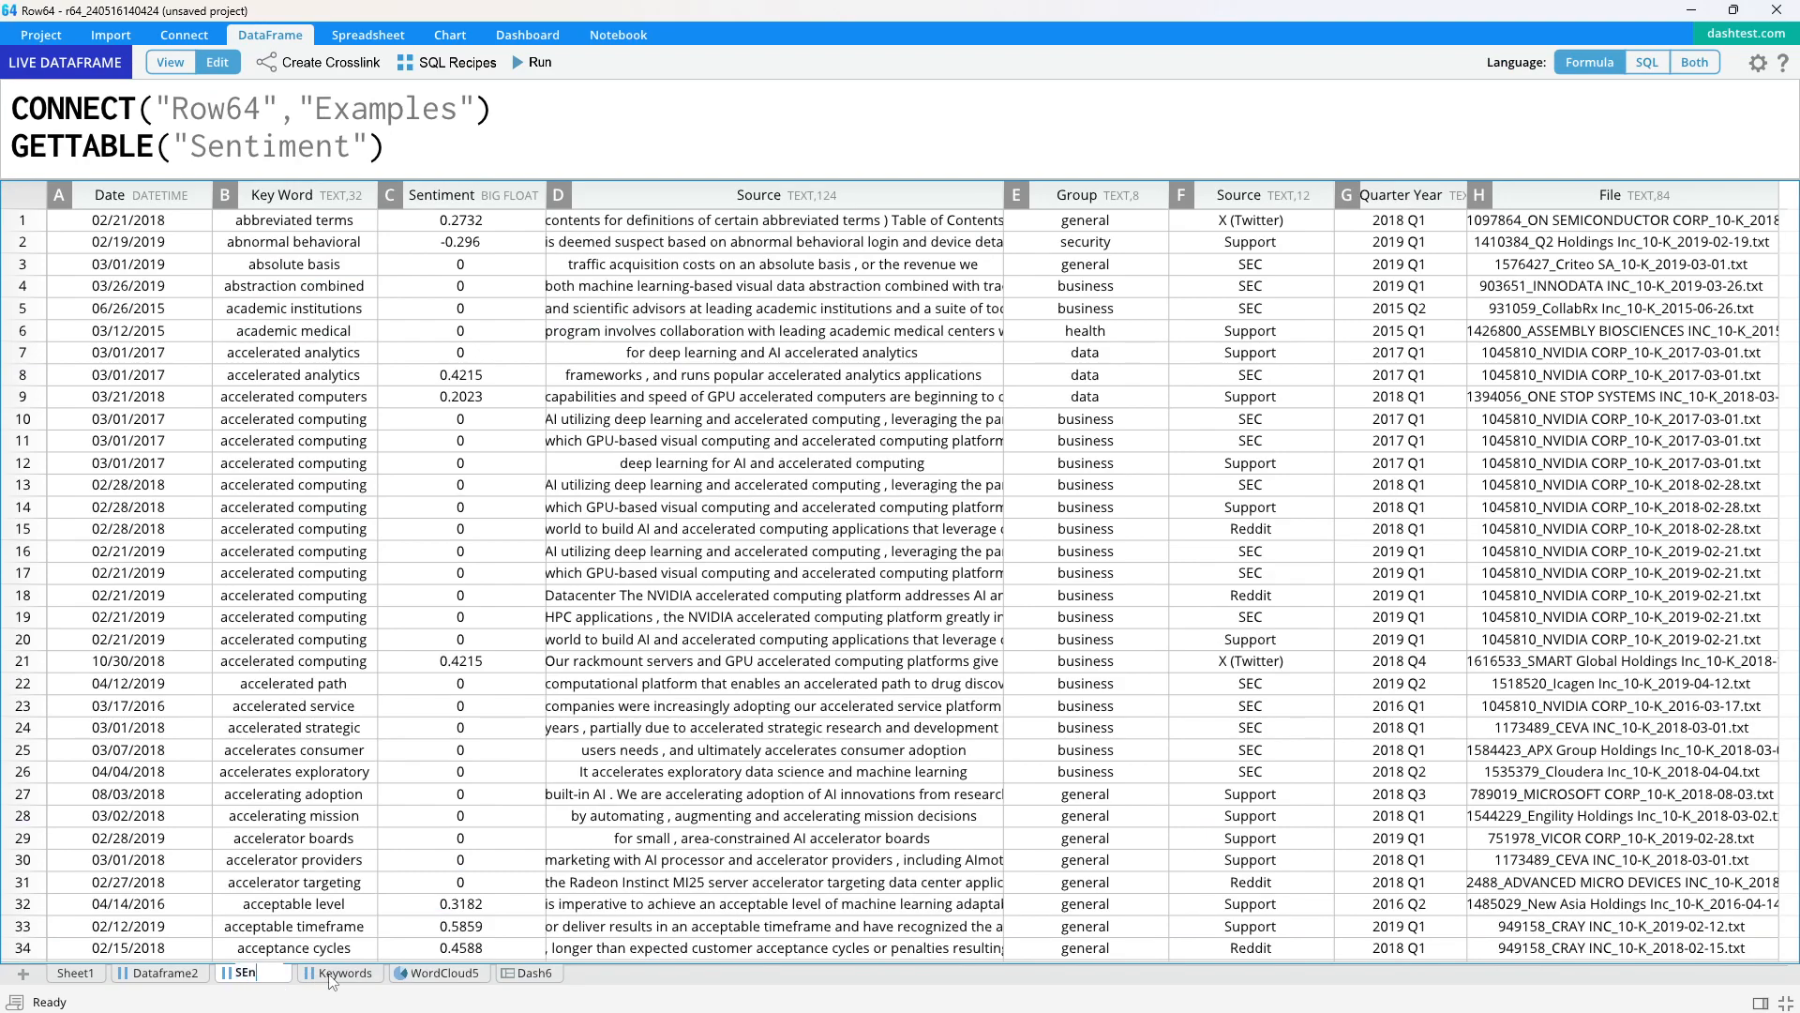
pyautogui.write('entiment')
pyautogui.press('Return')
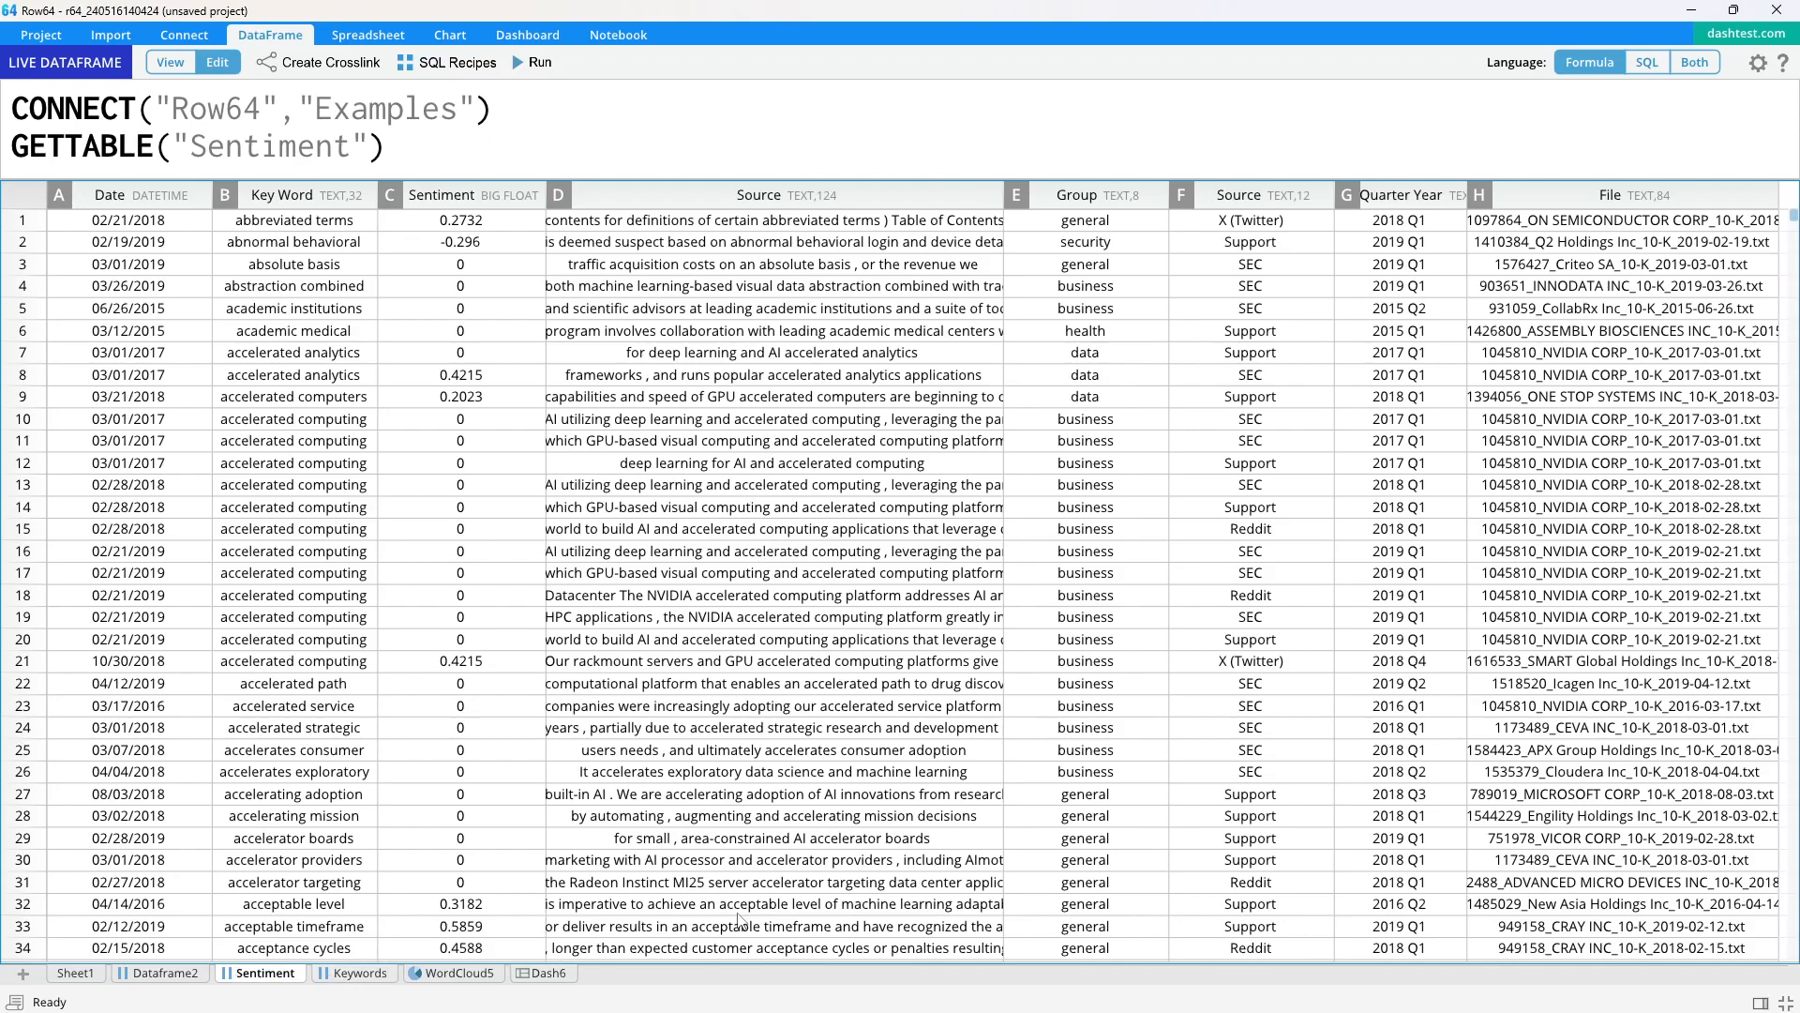
# Check the Keywords crosslink formula against the renamed Sentiment source sheet and rerun it
pyautogui.click(358, 973)
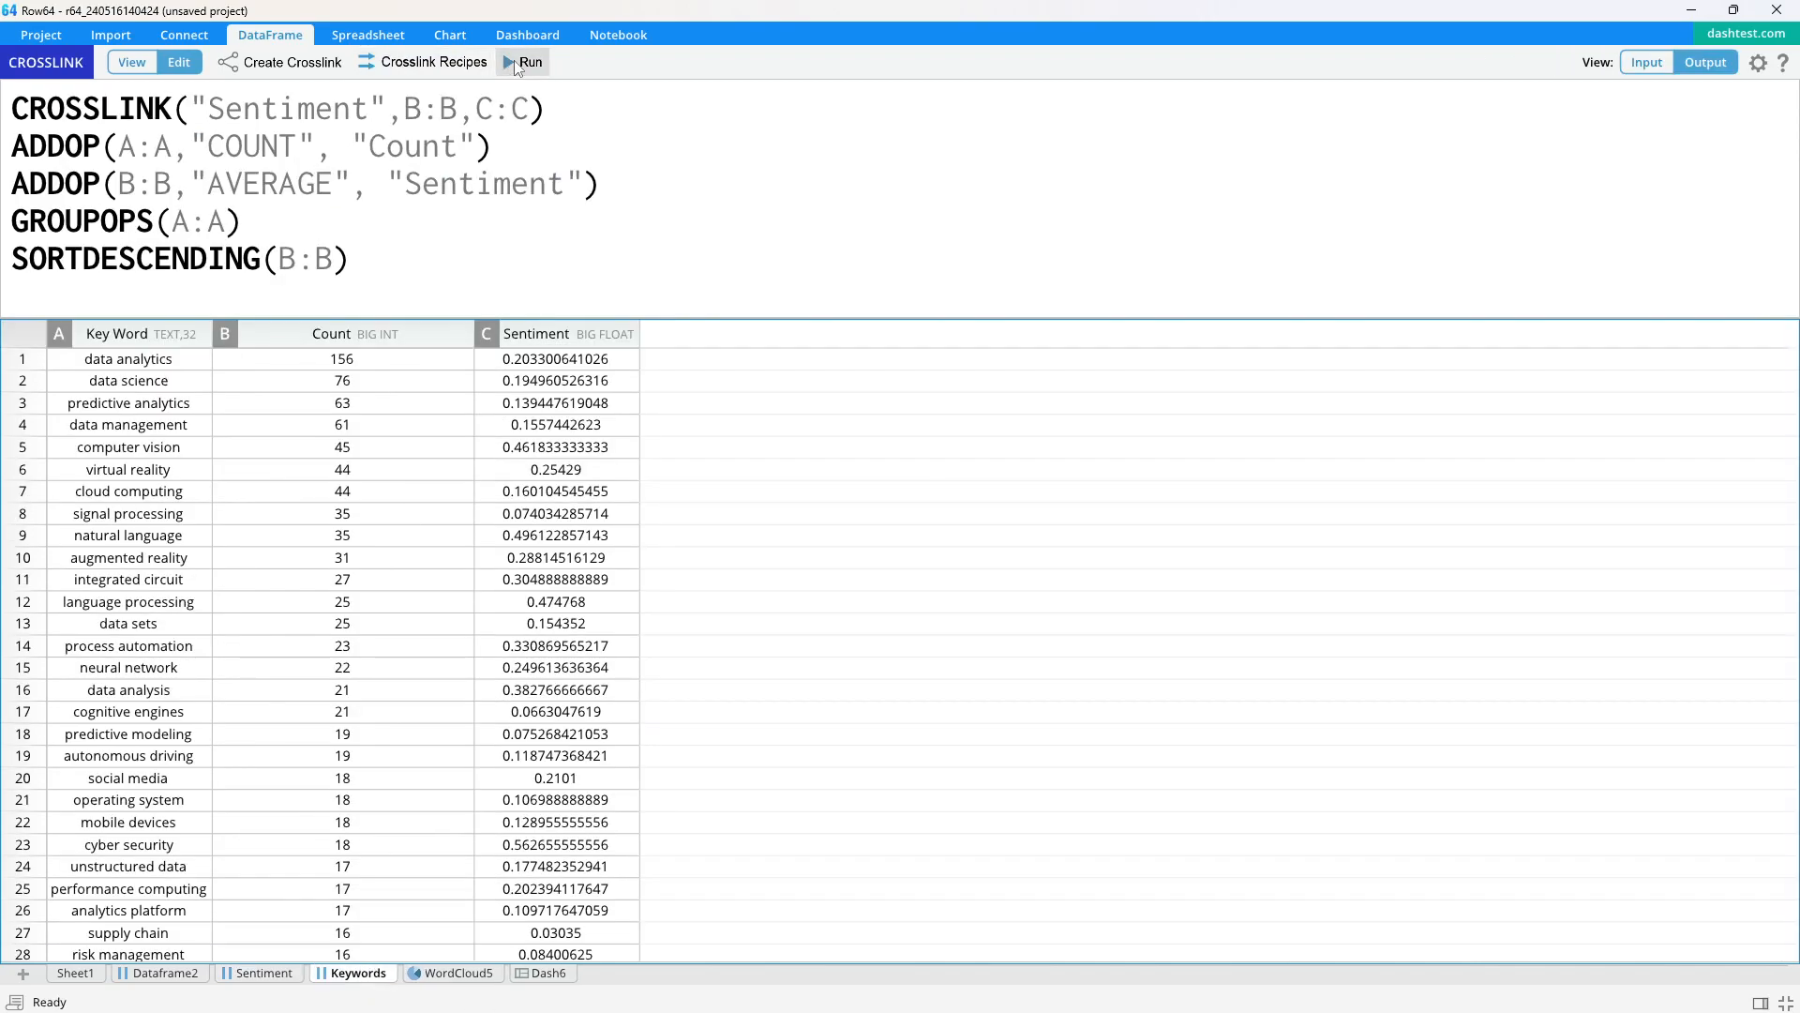
pyautogui.click(269, 977)
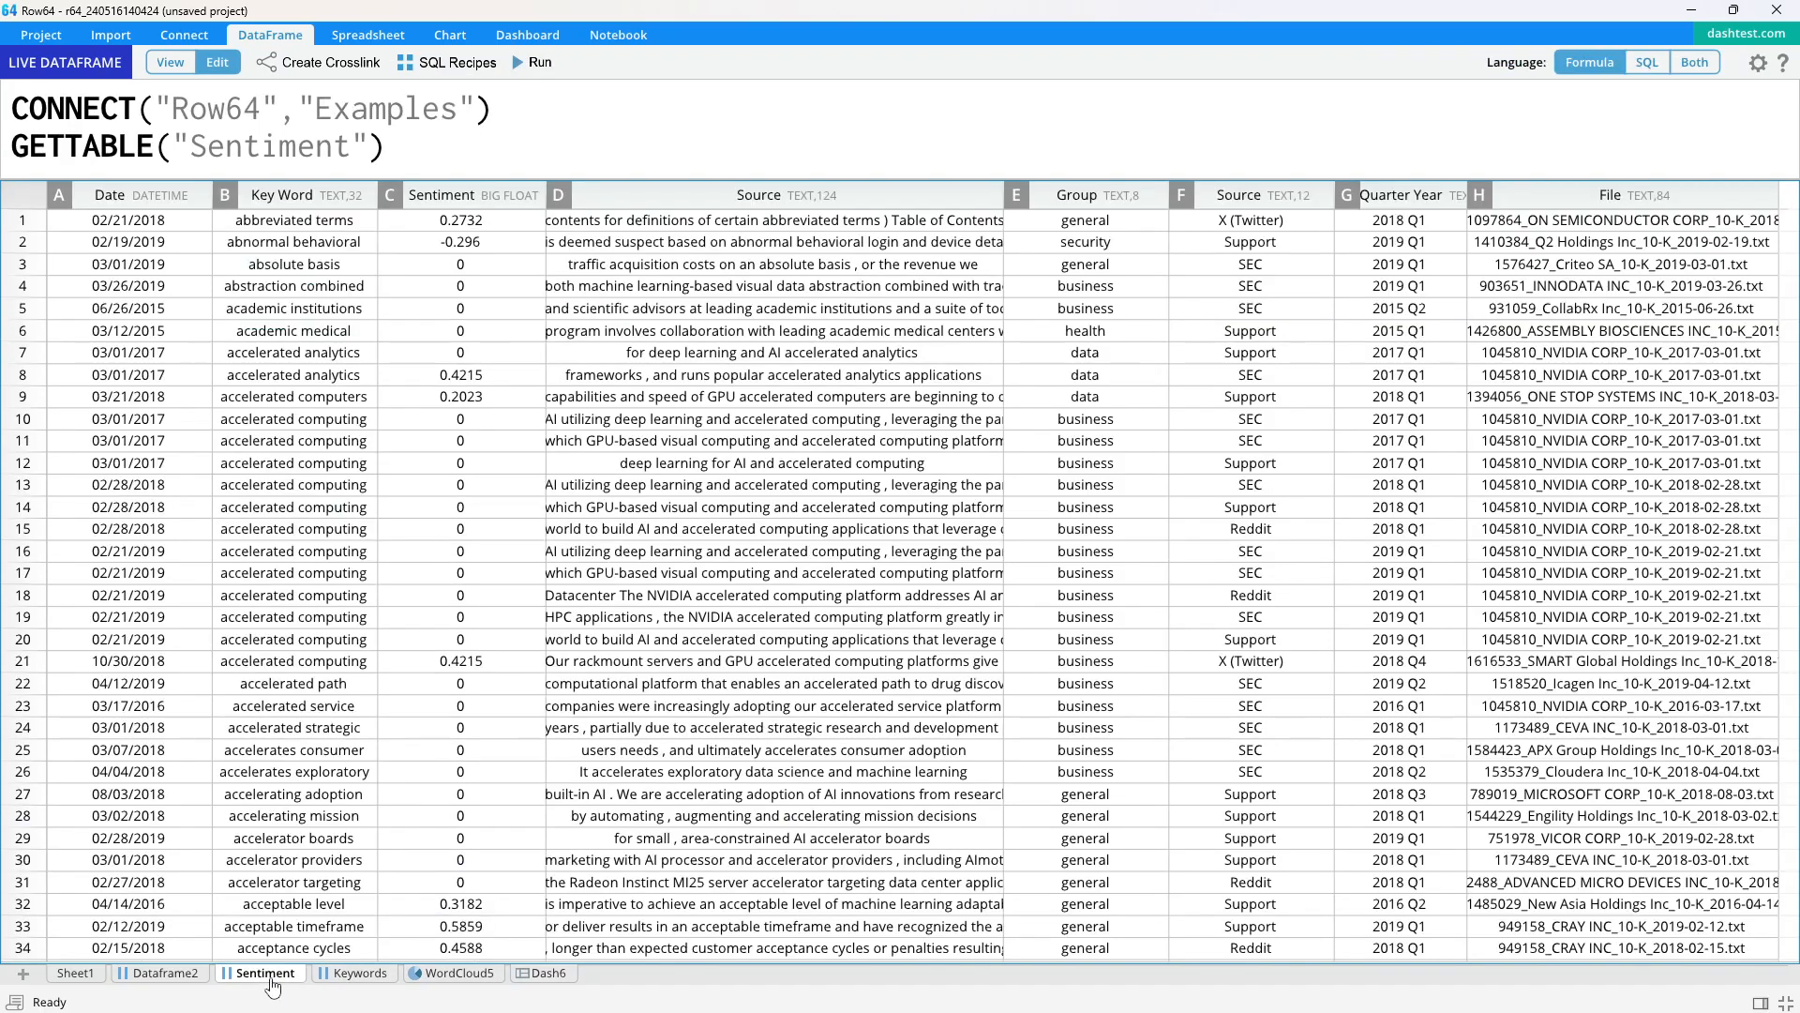
pyautogui.click(362, 981)
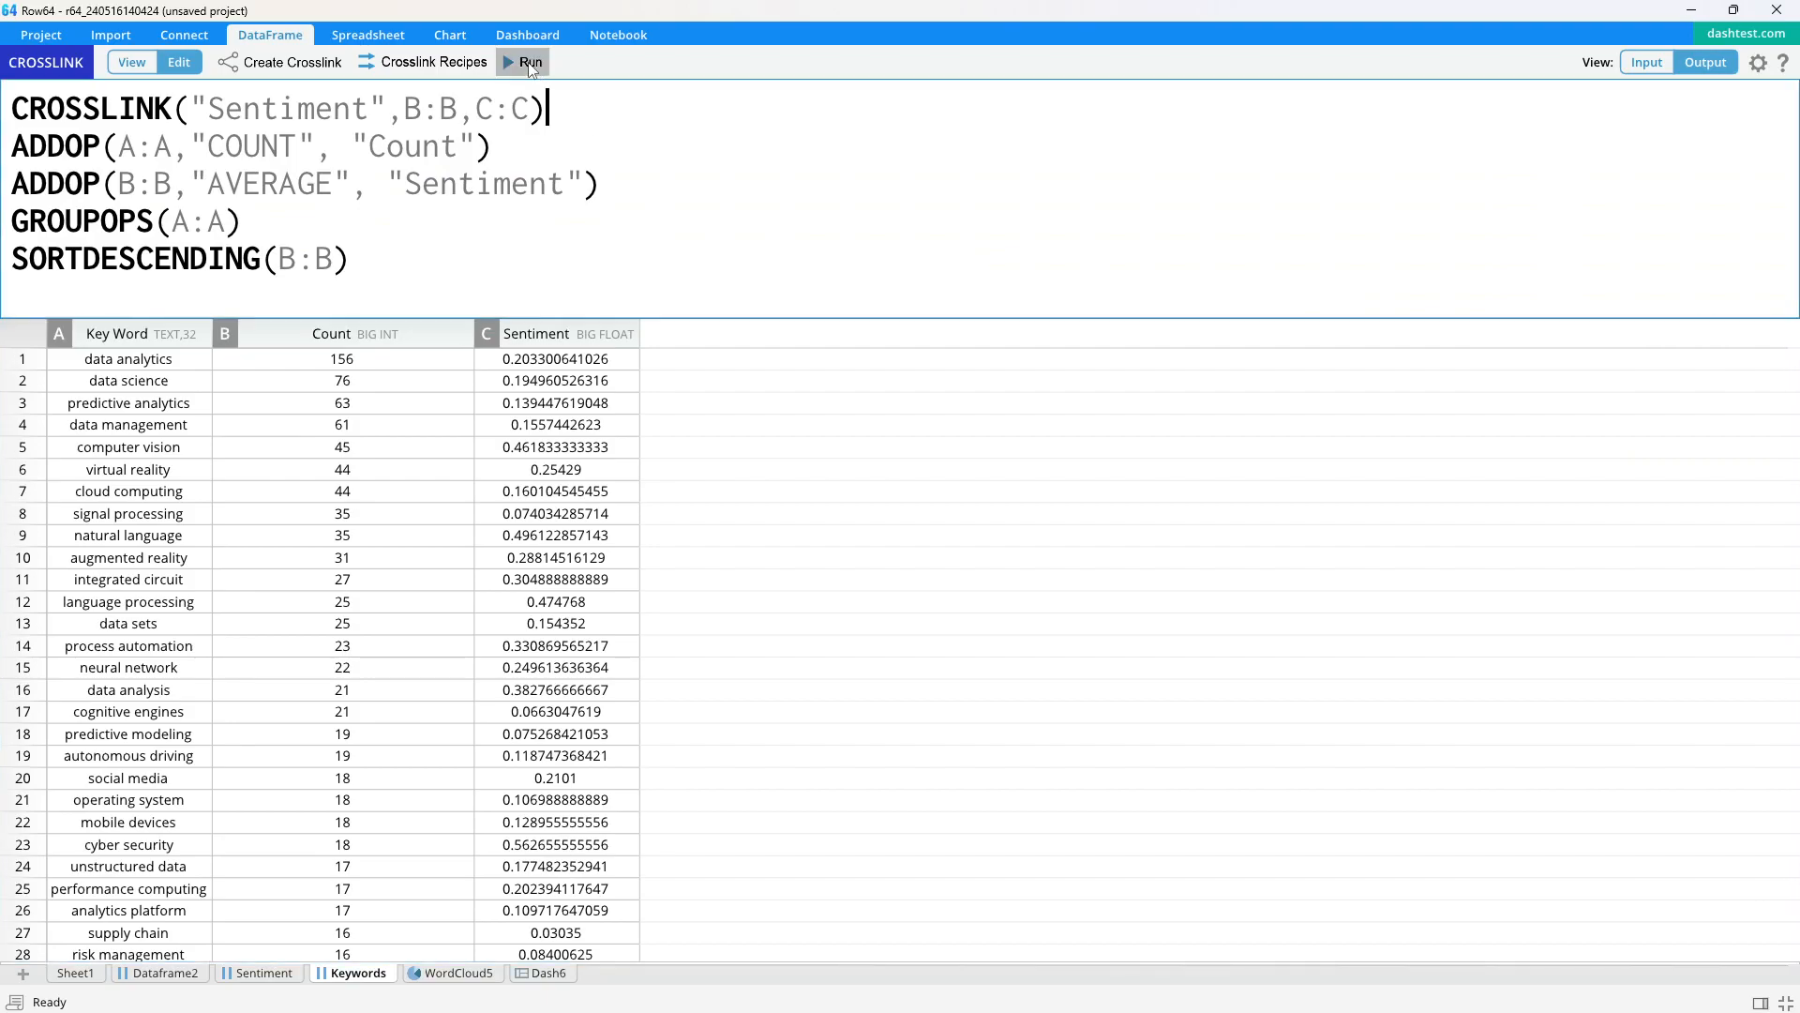
# Dock the WordCloud5 chart beside the Keywords sheet so both are shown side by side
pyautogui.click(473, 975)
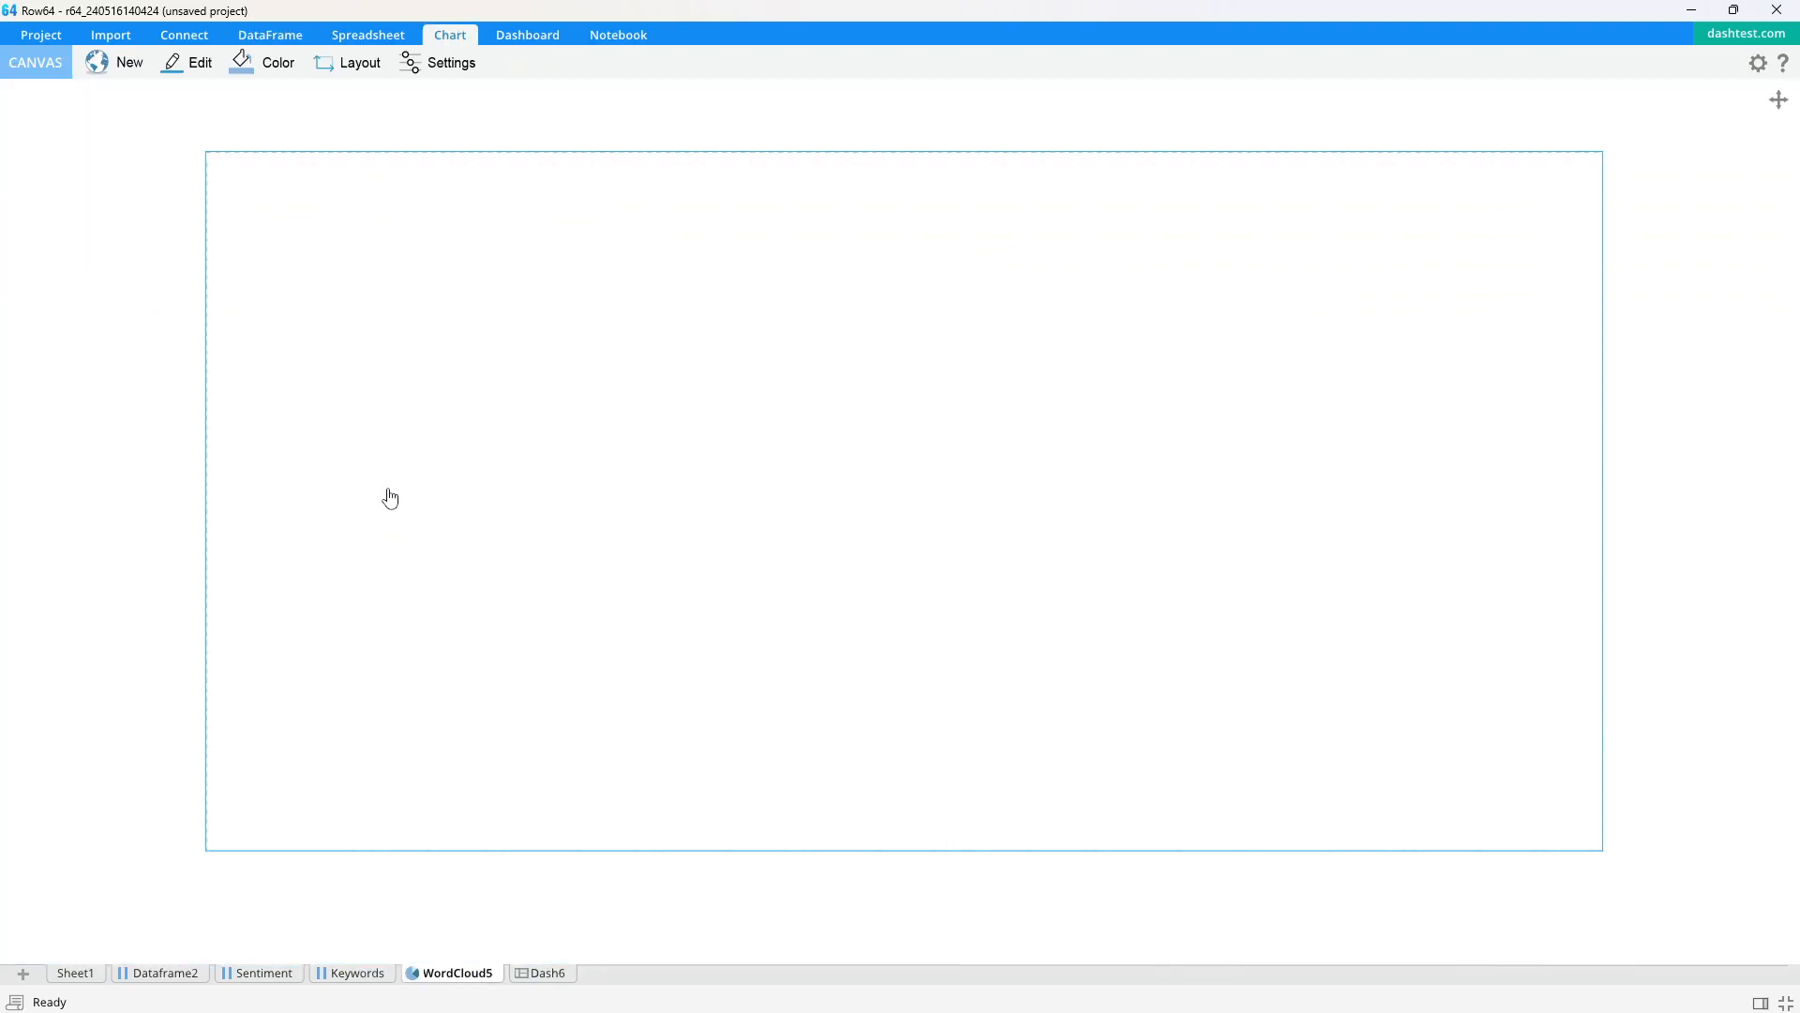
pyautogui.moveTo(441, 973); pyautogui.dragTo(1027, 537)
pyautogui.click(364, 975)
pyautogui.moveTo(450, 976); pyautogui.dragTo(1336, 136)
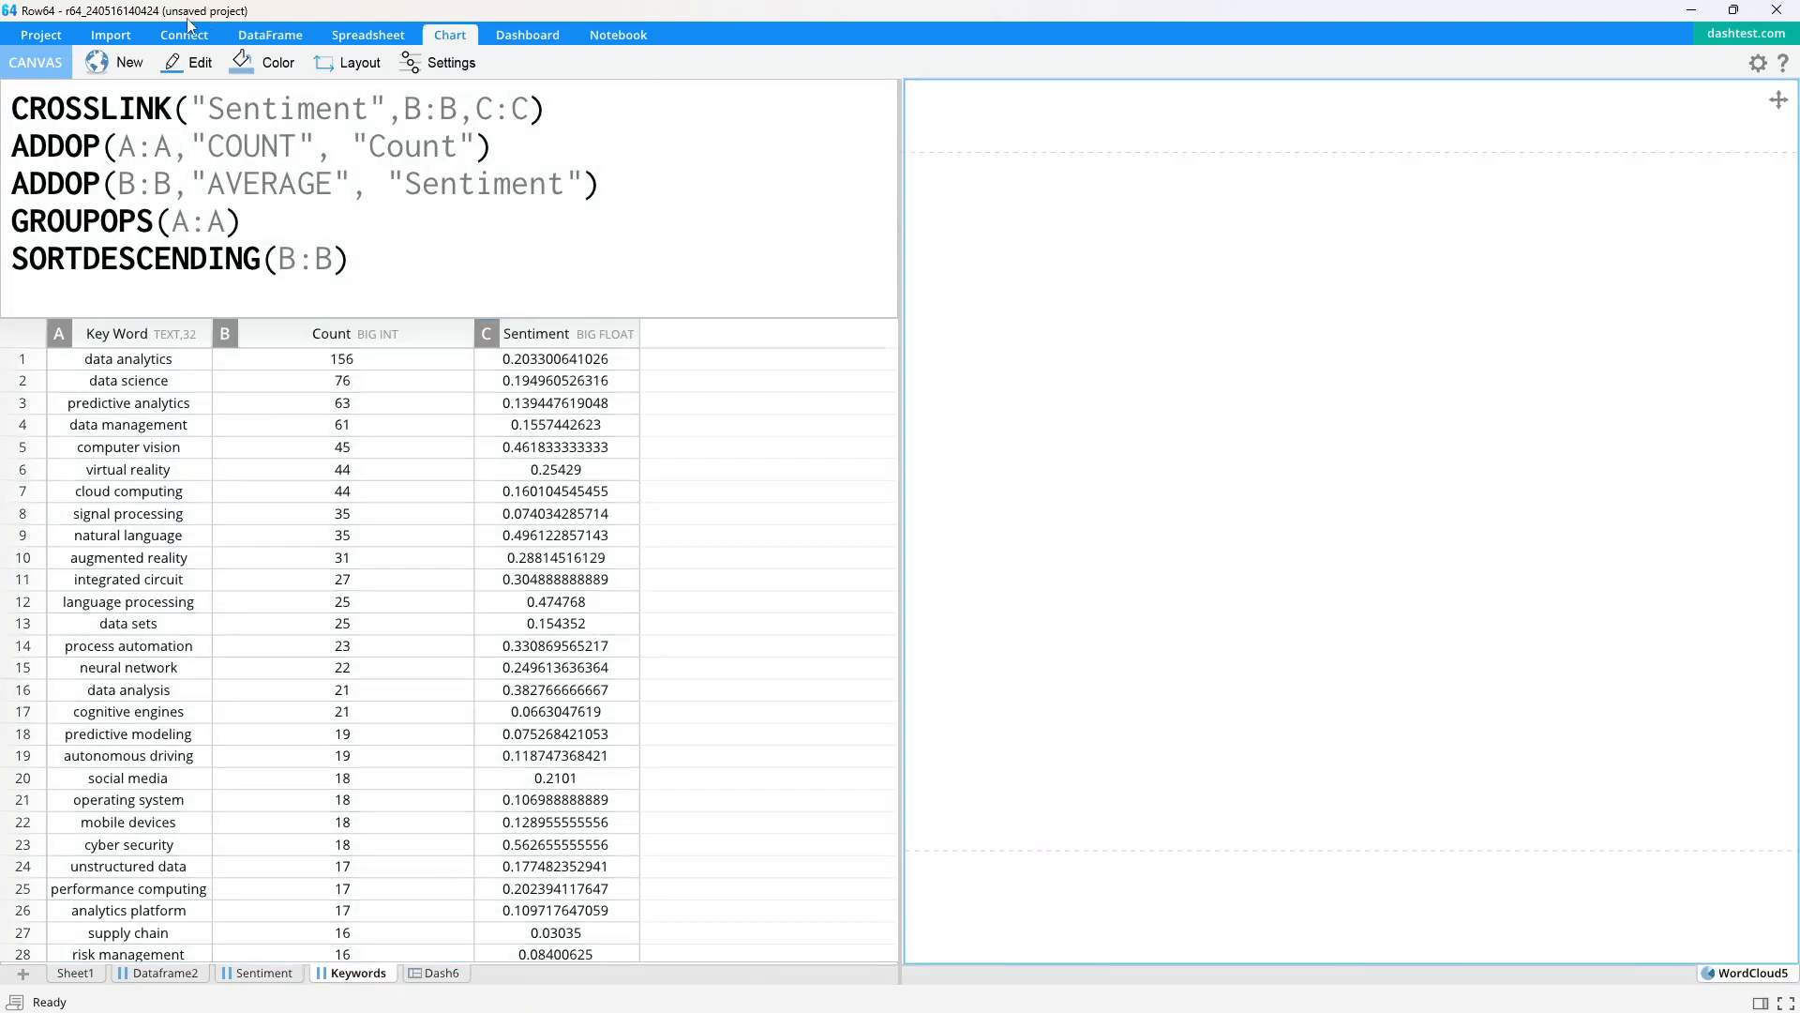
# Set the word cloud's Words, Frequencies and Sentiments to Keywords!A:A, Keywords!B:B and Keywords!C:C, and update the chart
pyautogui.click(199, 63)
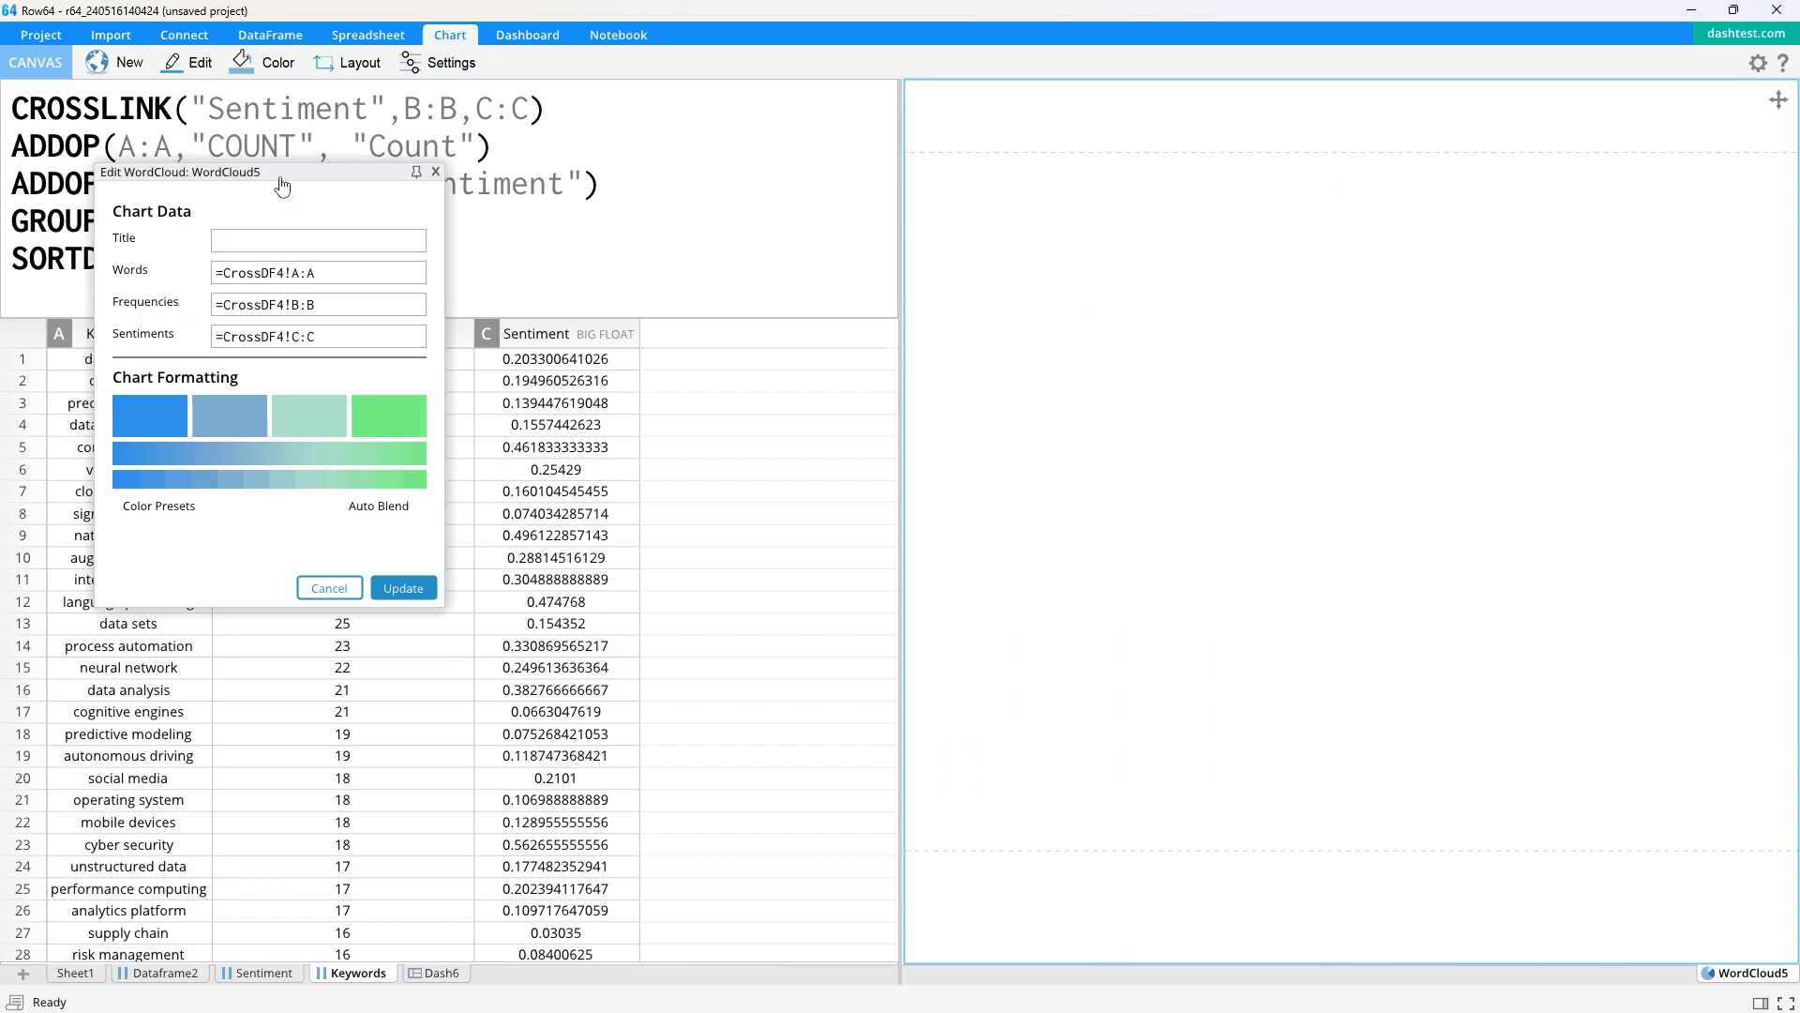
pyautogui.moveTo(282, 187); pyautogui.dragTo(820, 203)
pyautogui.click(844, 298)
pyautogui.click(118, 323)
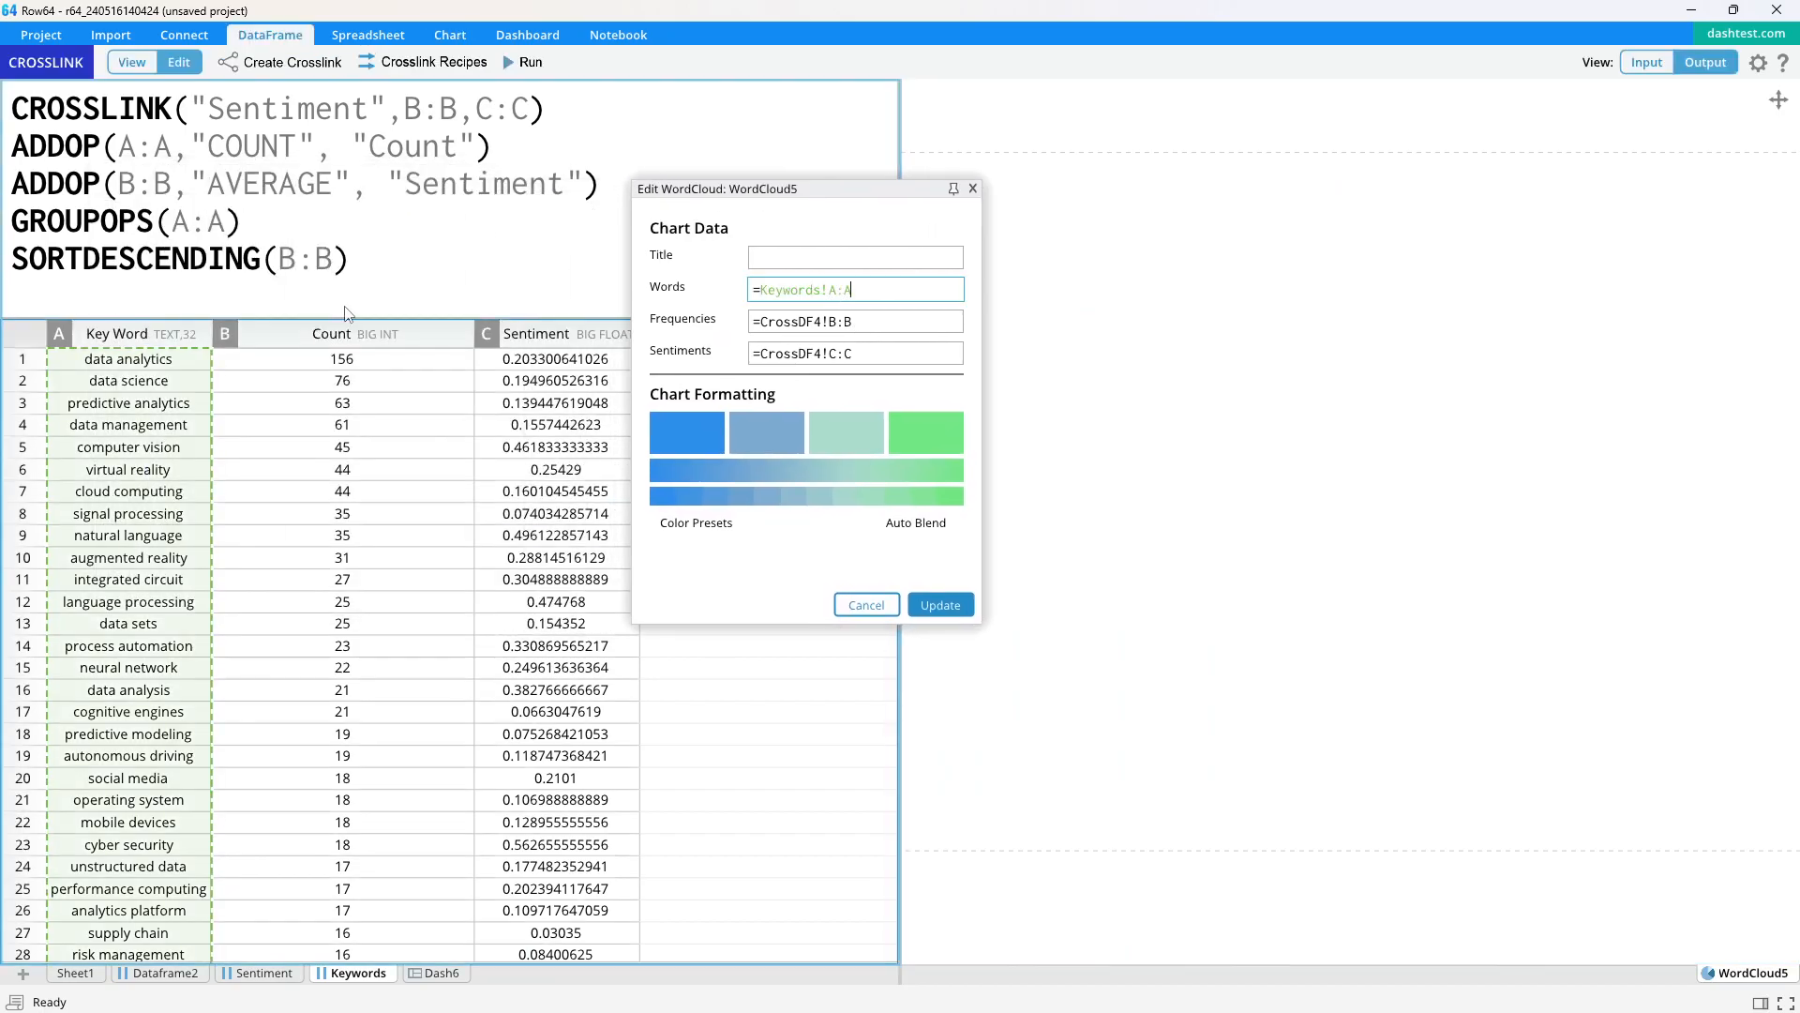
pyautogui.click(792, 322)
pyautogui.click(1031, 486)
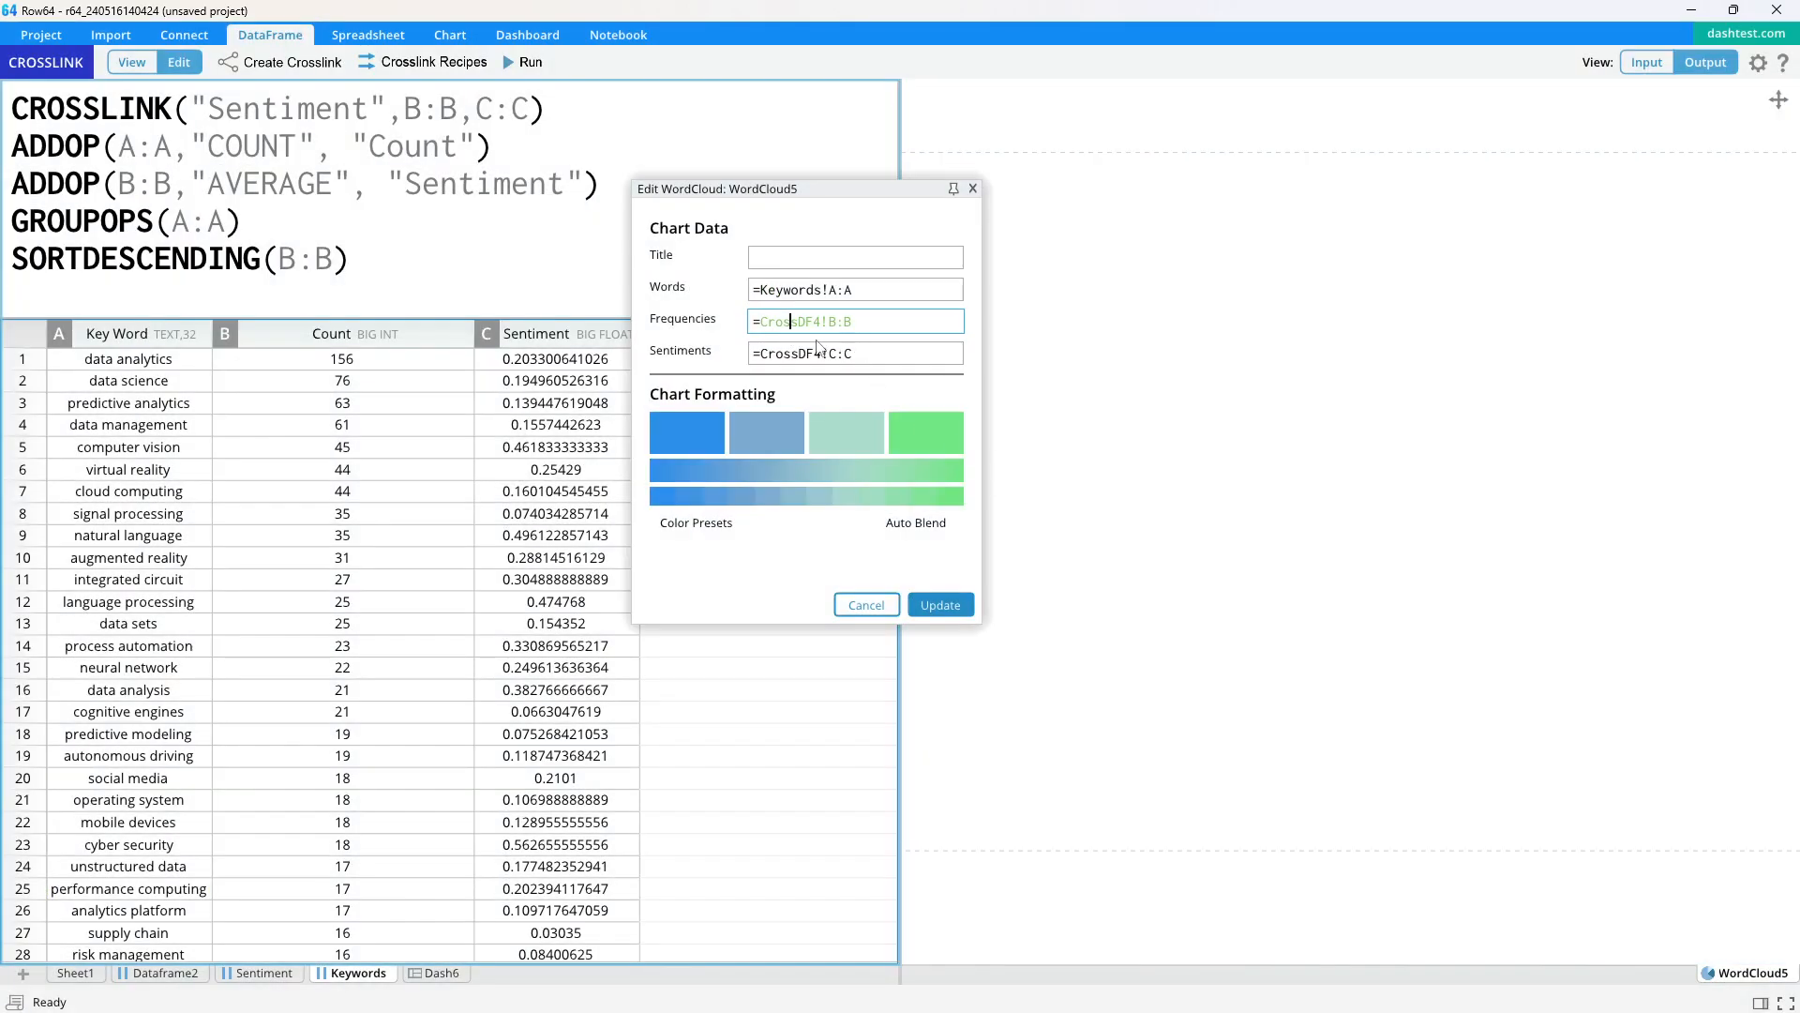
pyautogui.click(342, 334)
pyautogui.click(797, 353)
pyautogui.click(1032, 484)
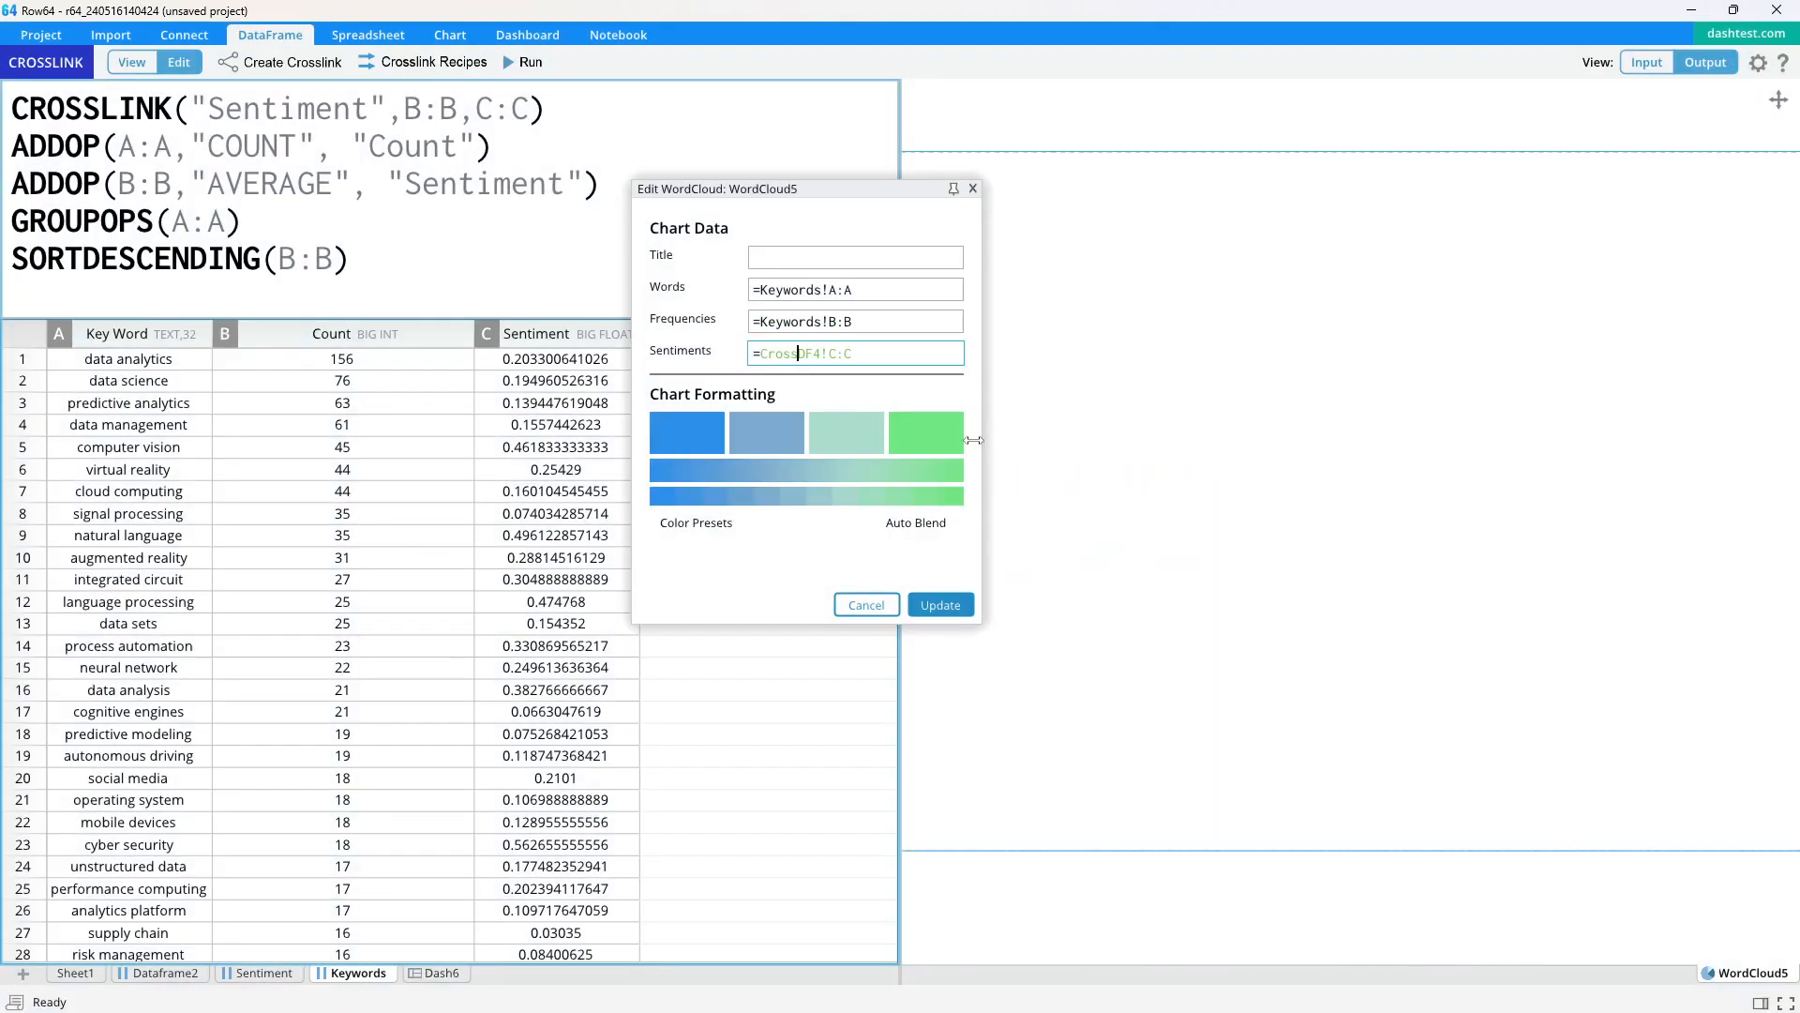
pyautogui.click(539, 334)
pyautogui.click(939, 602)
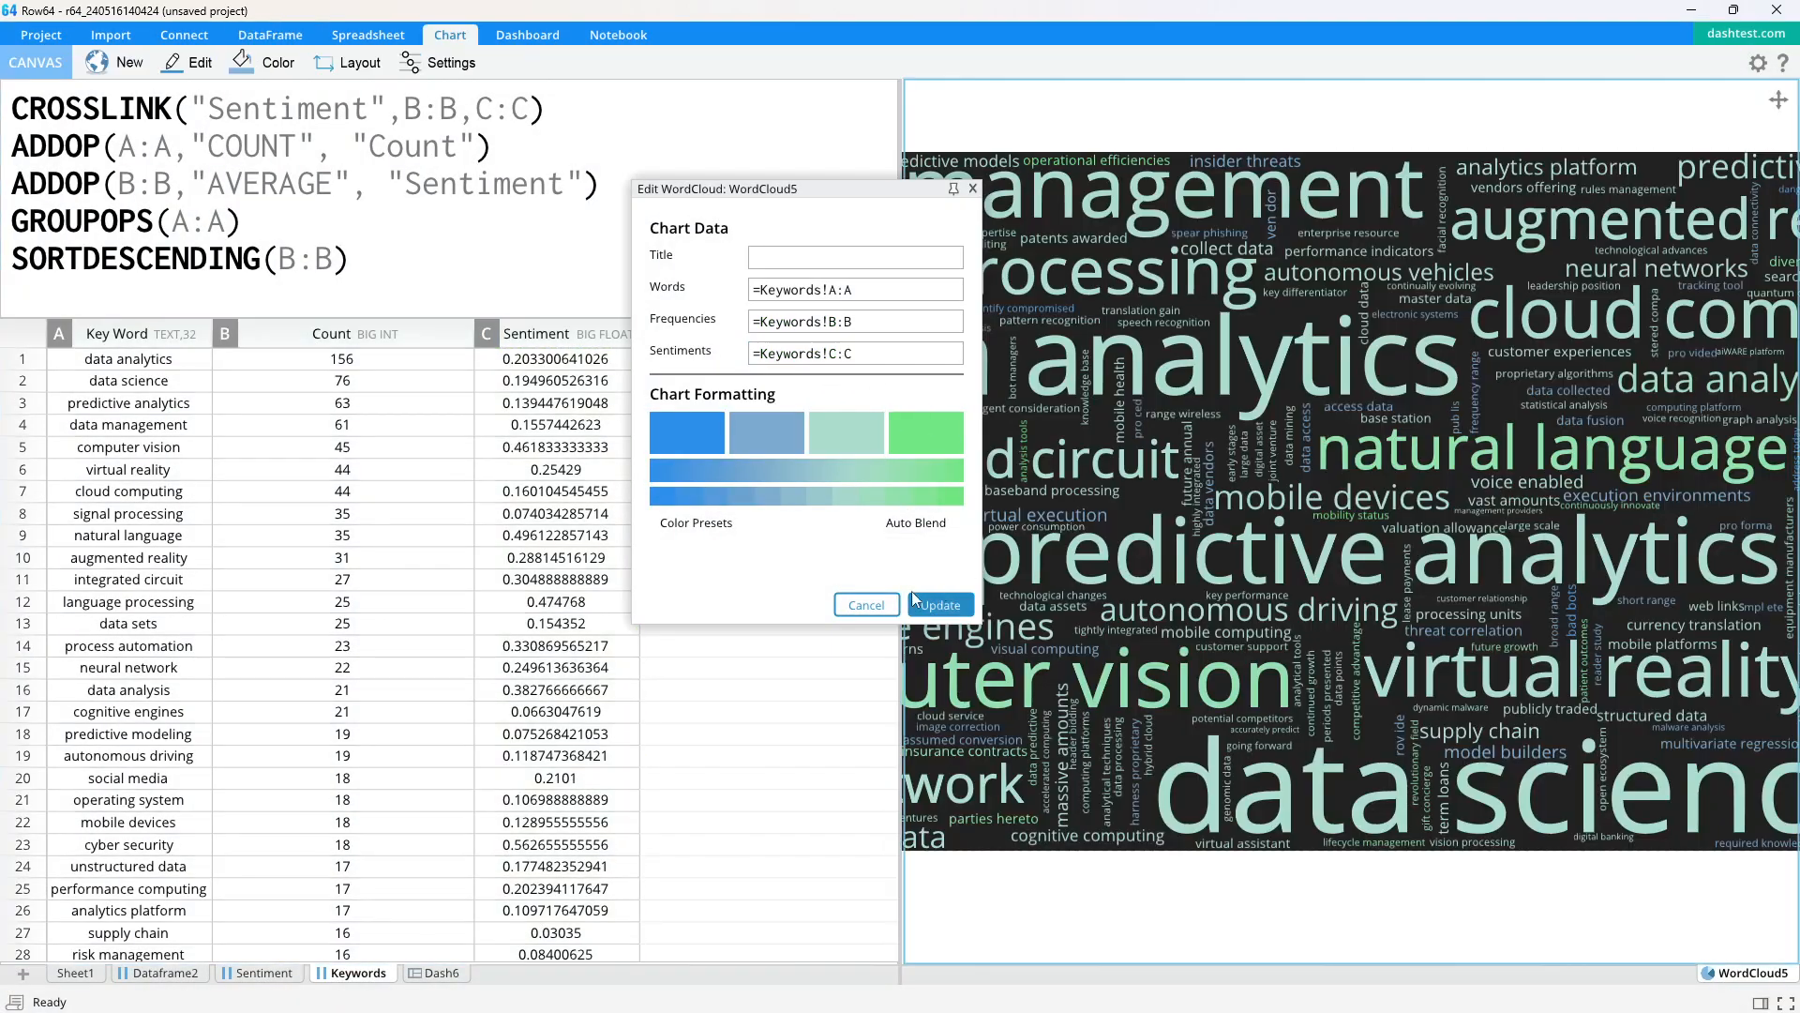
pyautogui.click(973, 189)
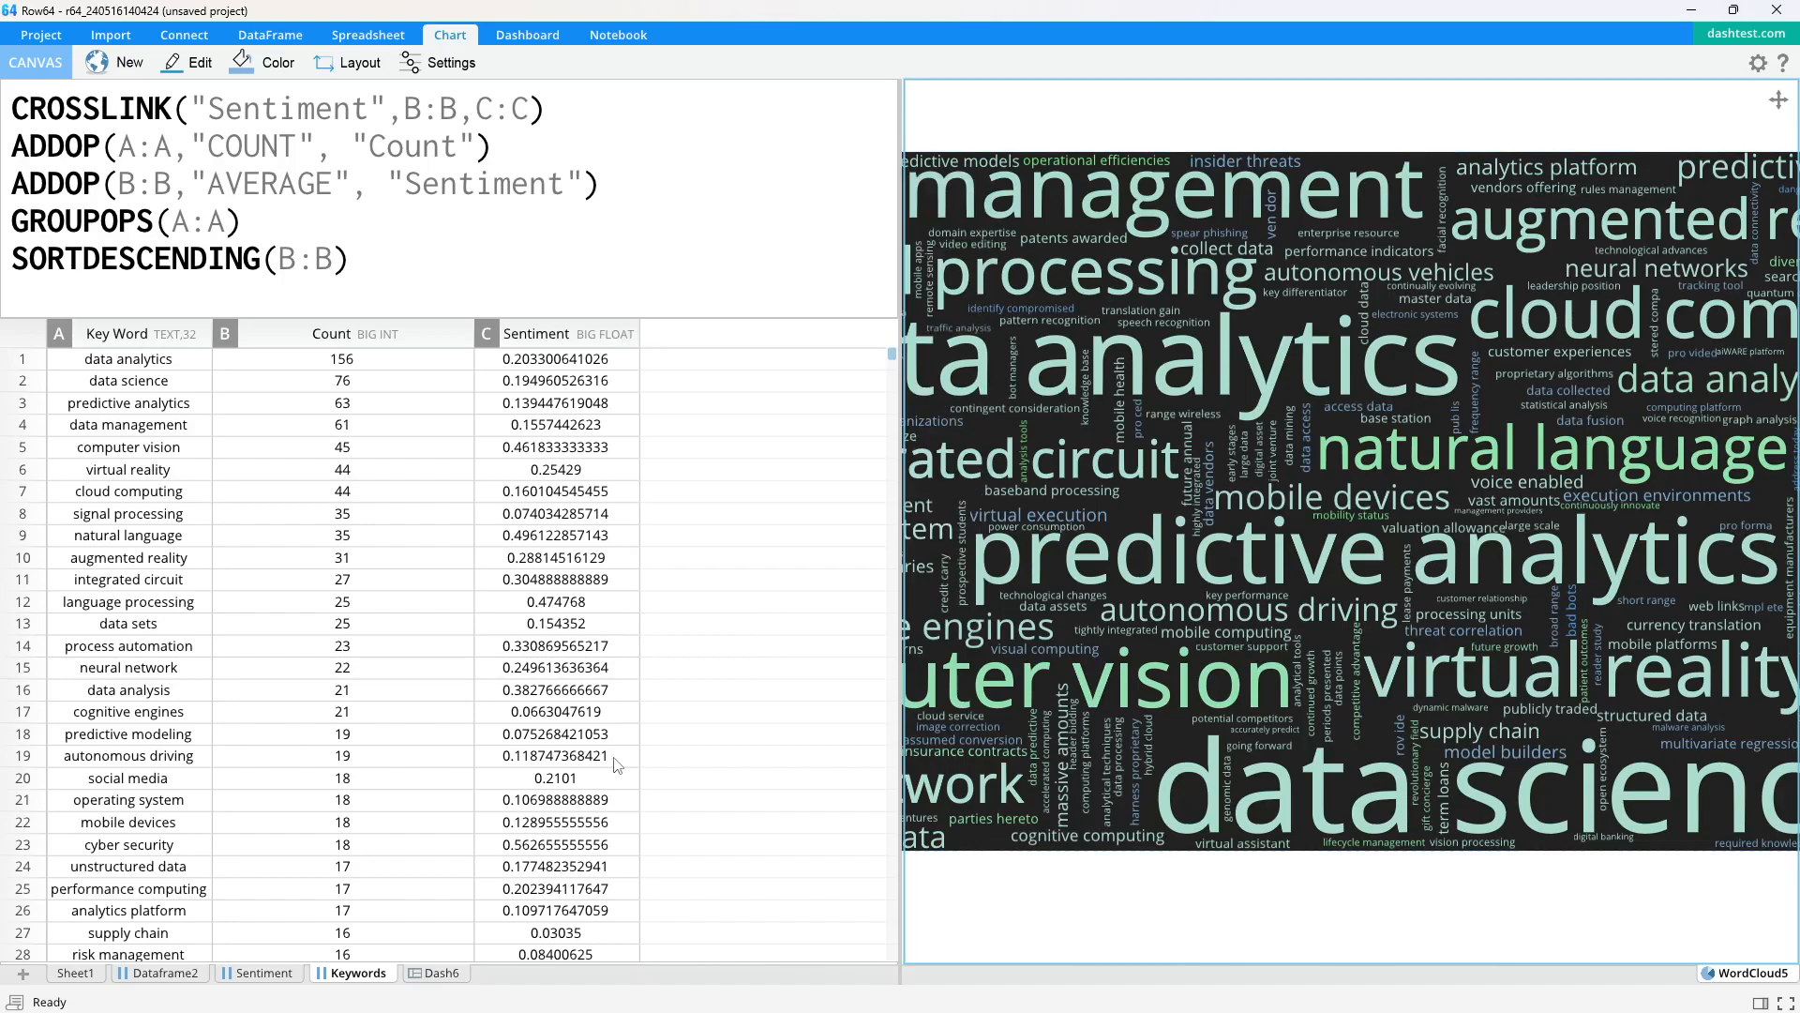
# Place the Sentiment dataframe in the empty pane below the word cloud on Dash6 and compare with the example dashboard
pyautogui.click(441, 973)
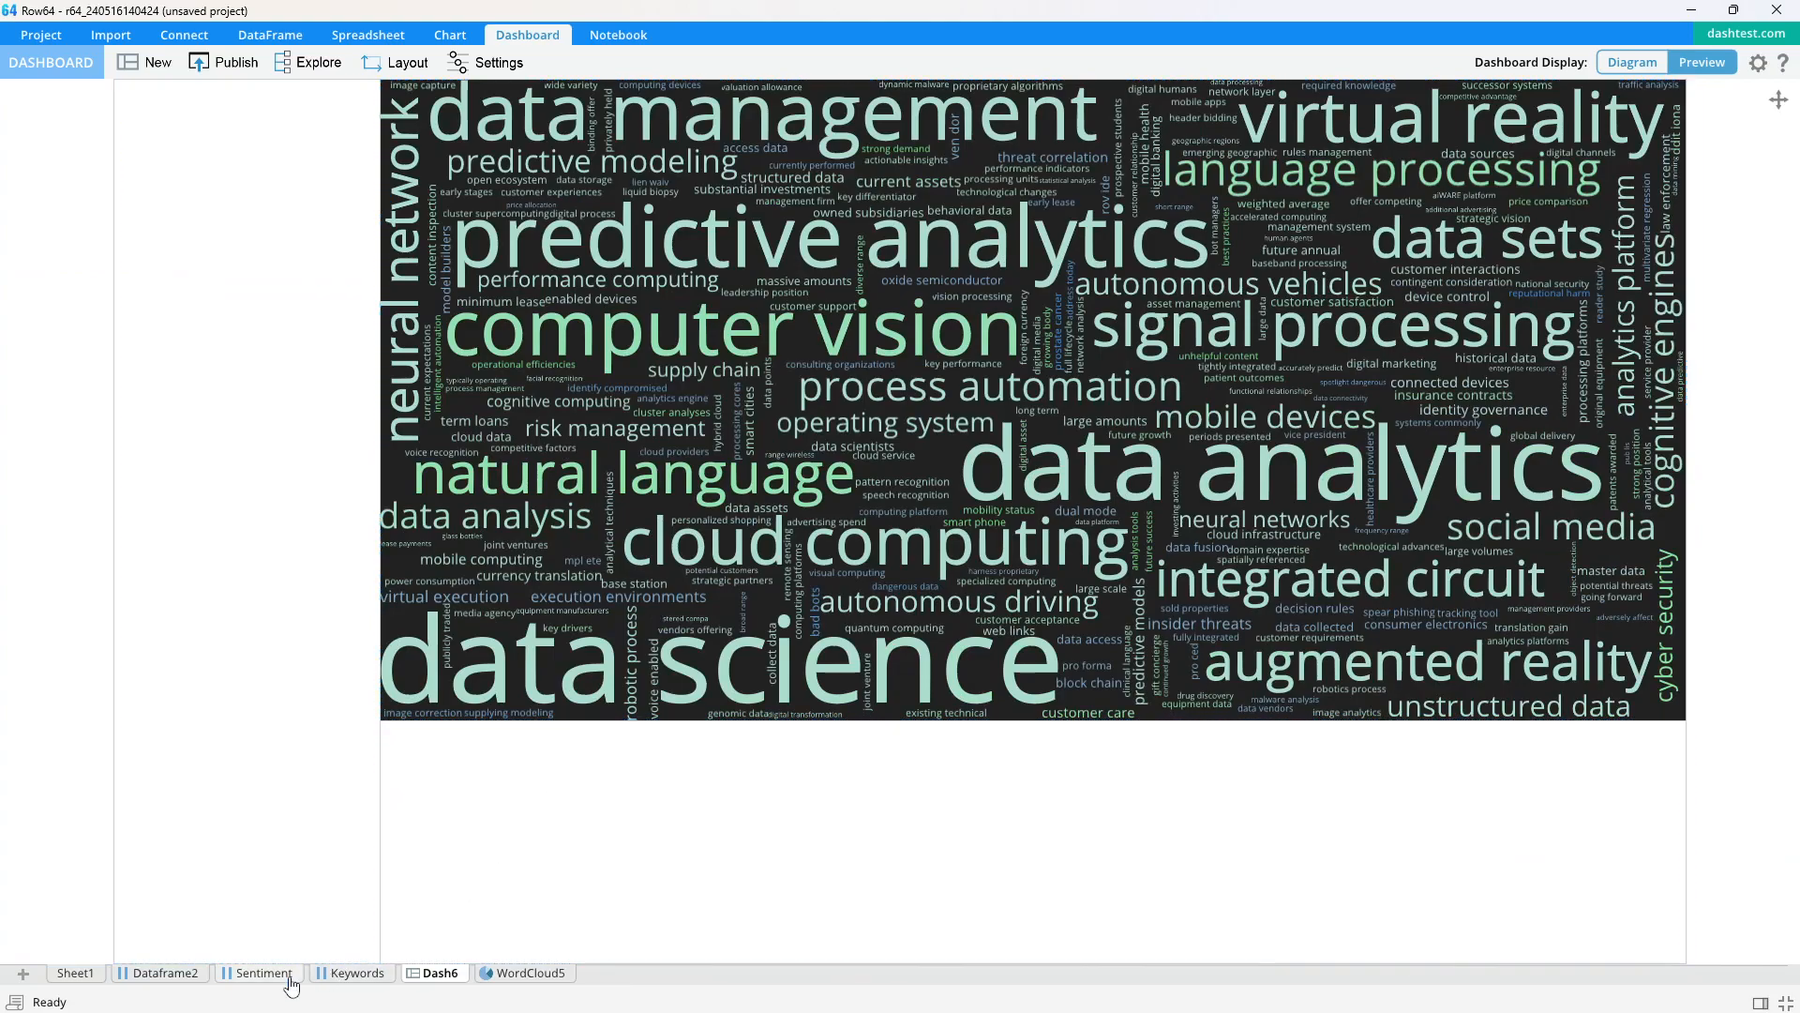
pyautogui.moveTo(291, 983); pyautogui.dragTo(724, 791)
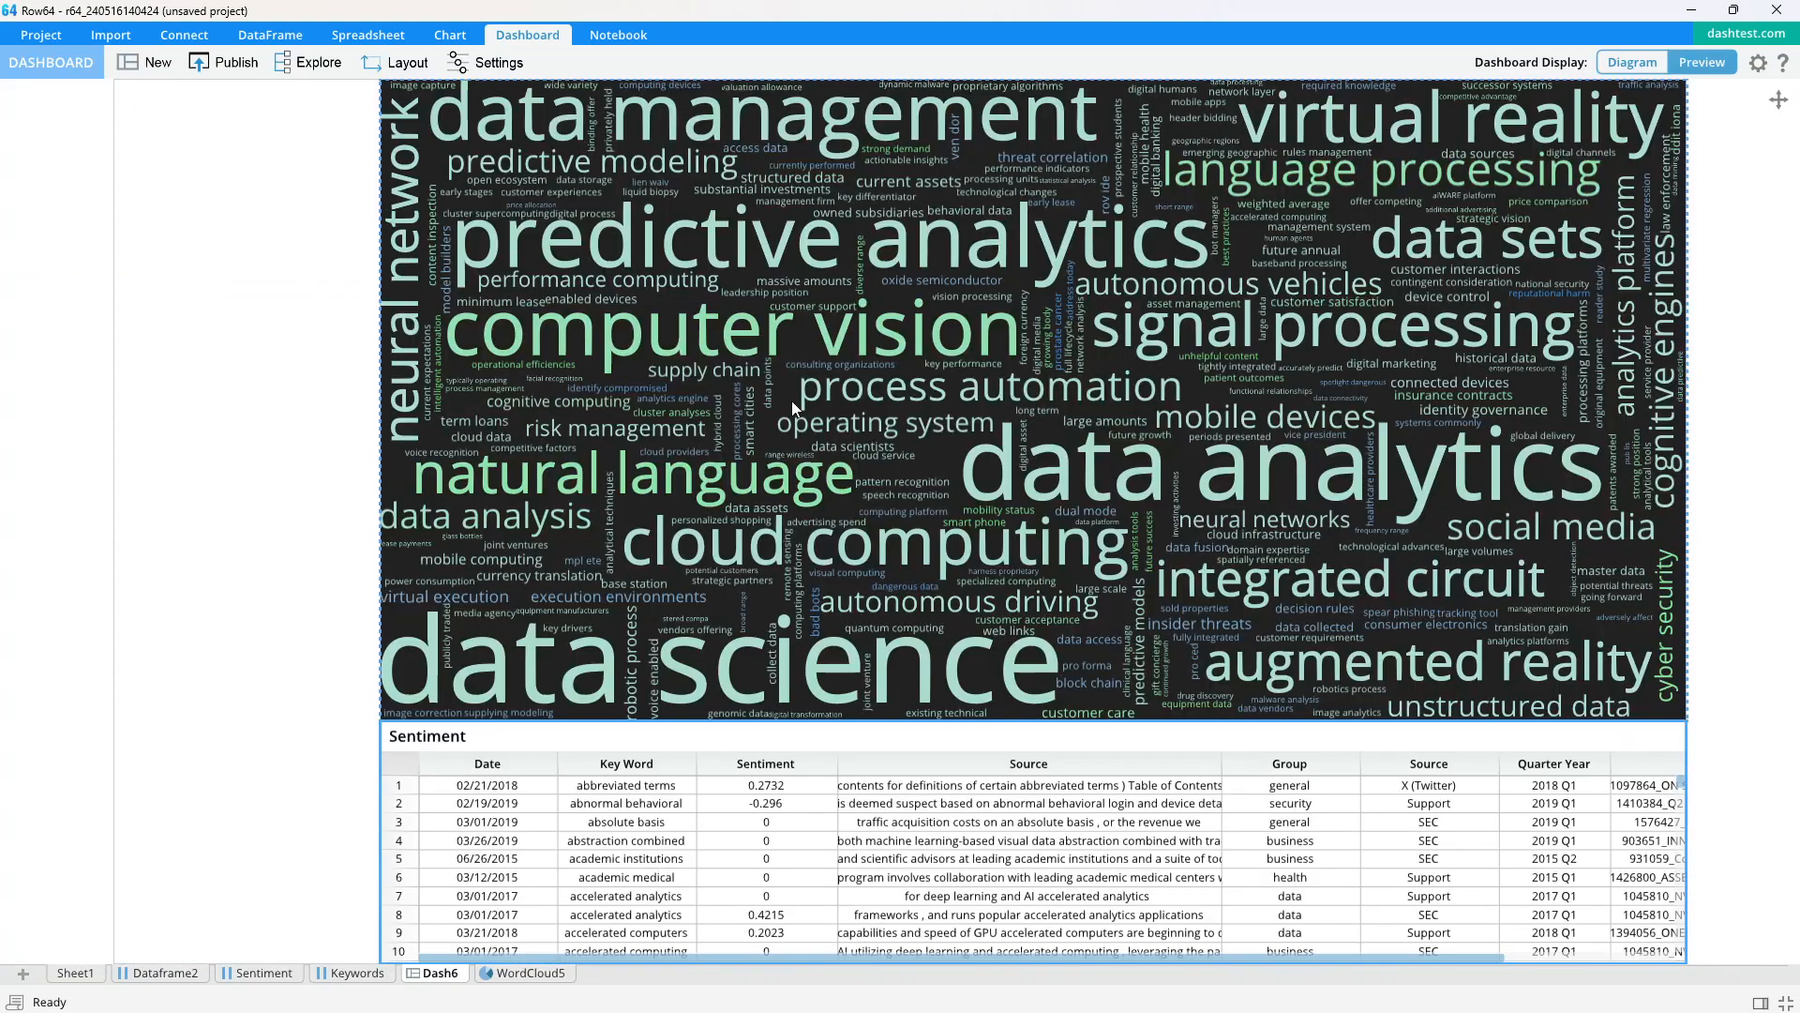
pyautogui.hotkey('alt', 'Tab')
pyautogui.hotkey('alt', 'Tab')
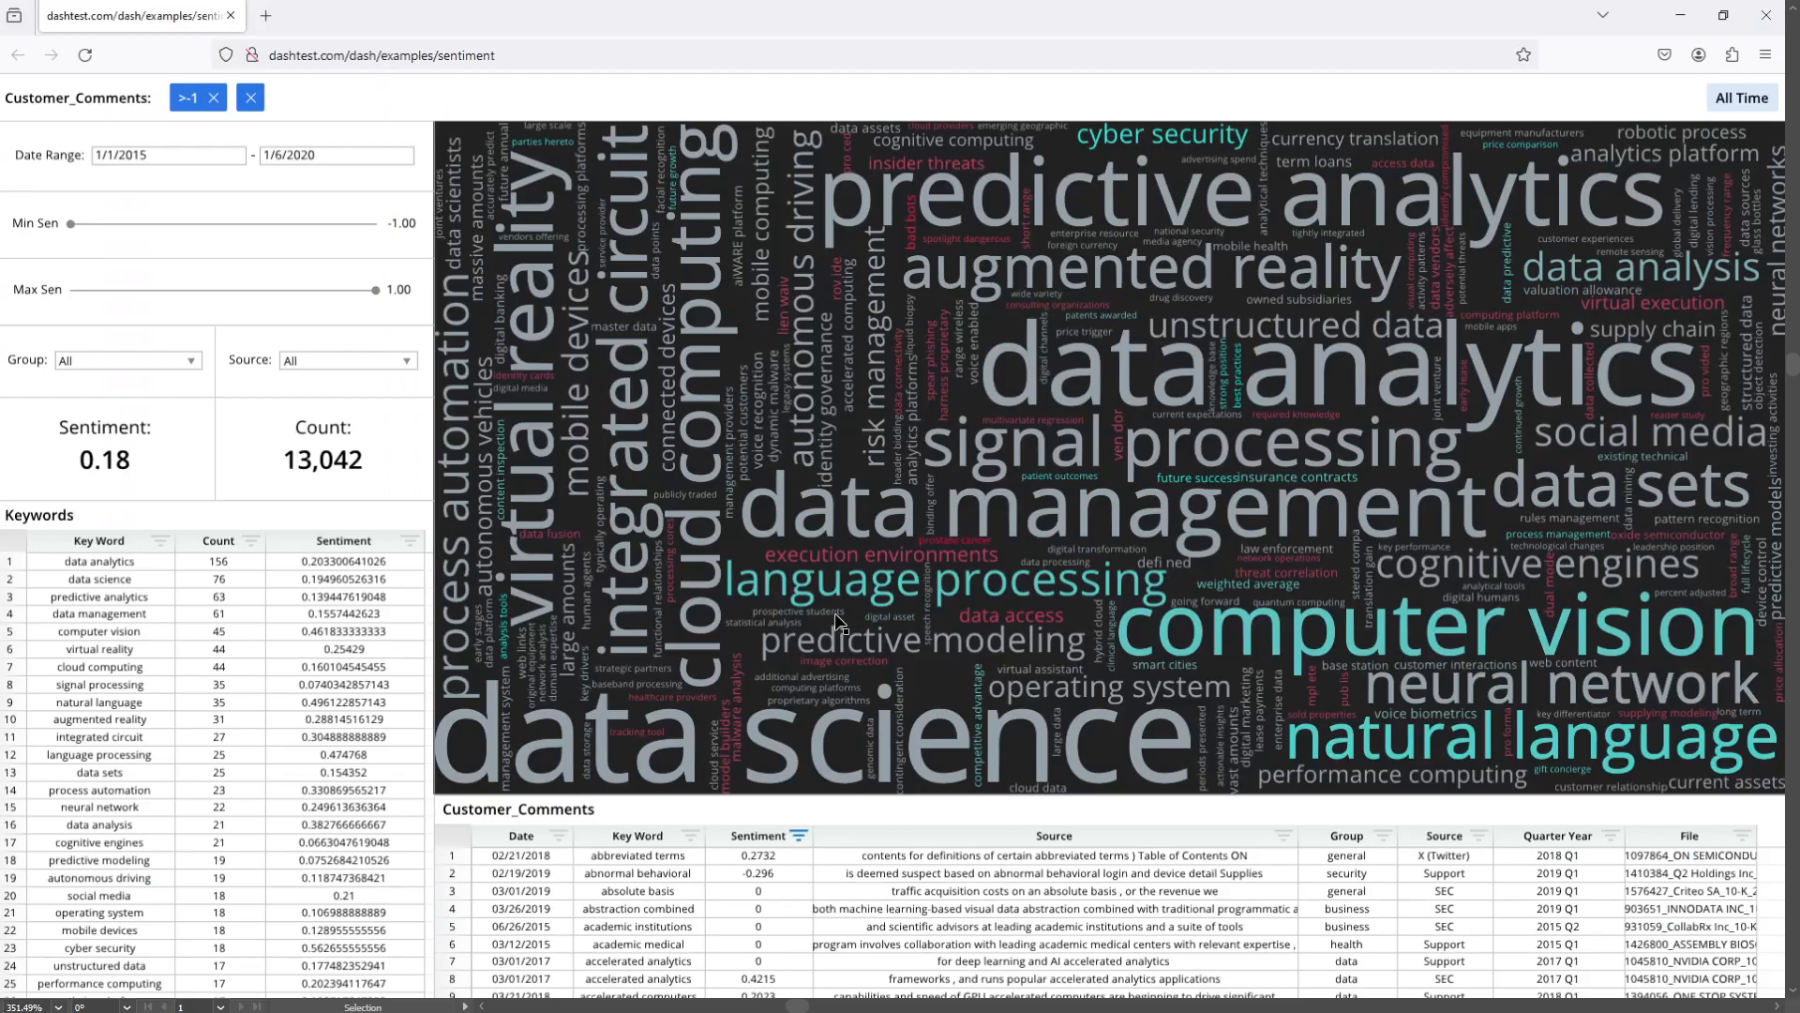
pyautogui.hotkey('alt', 'Tab')
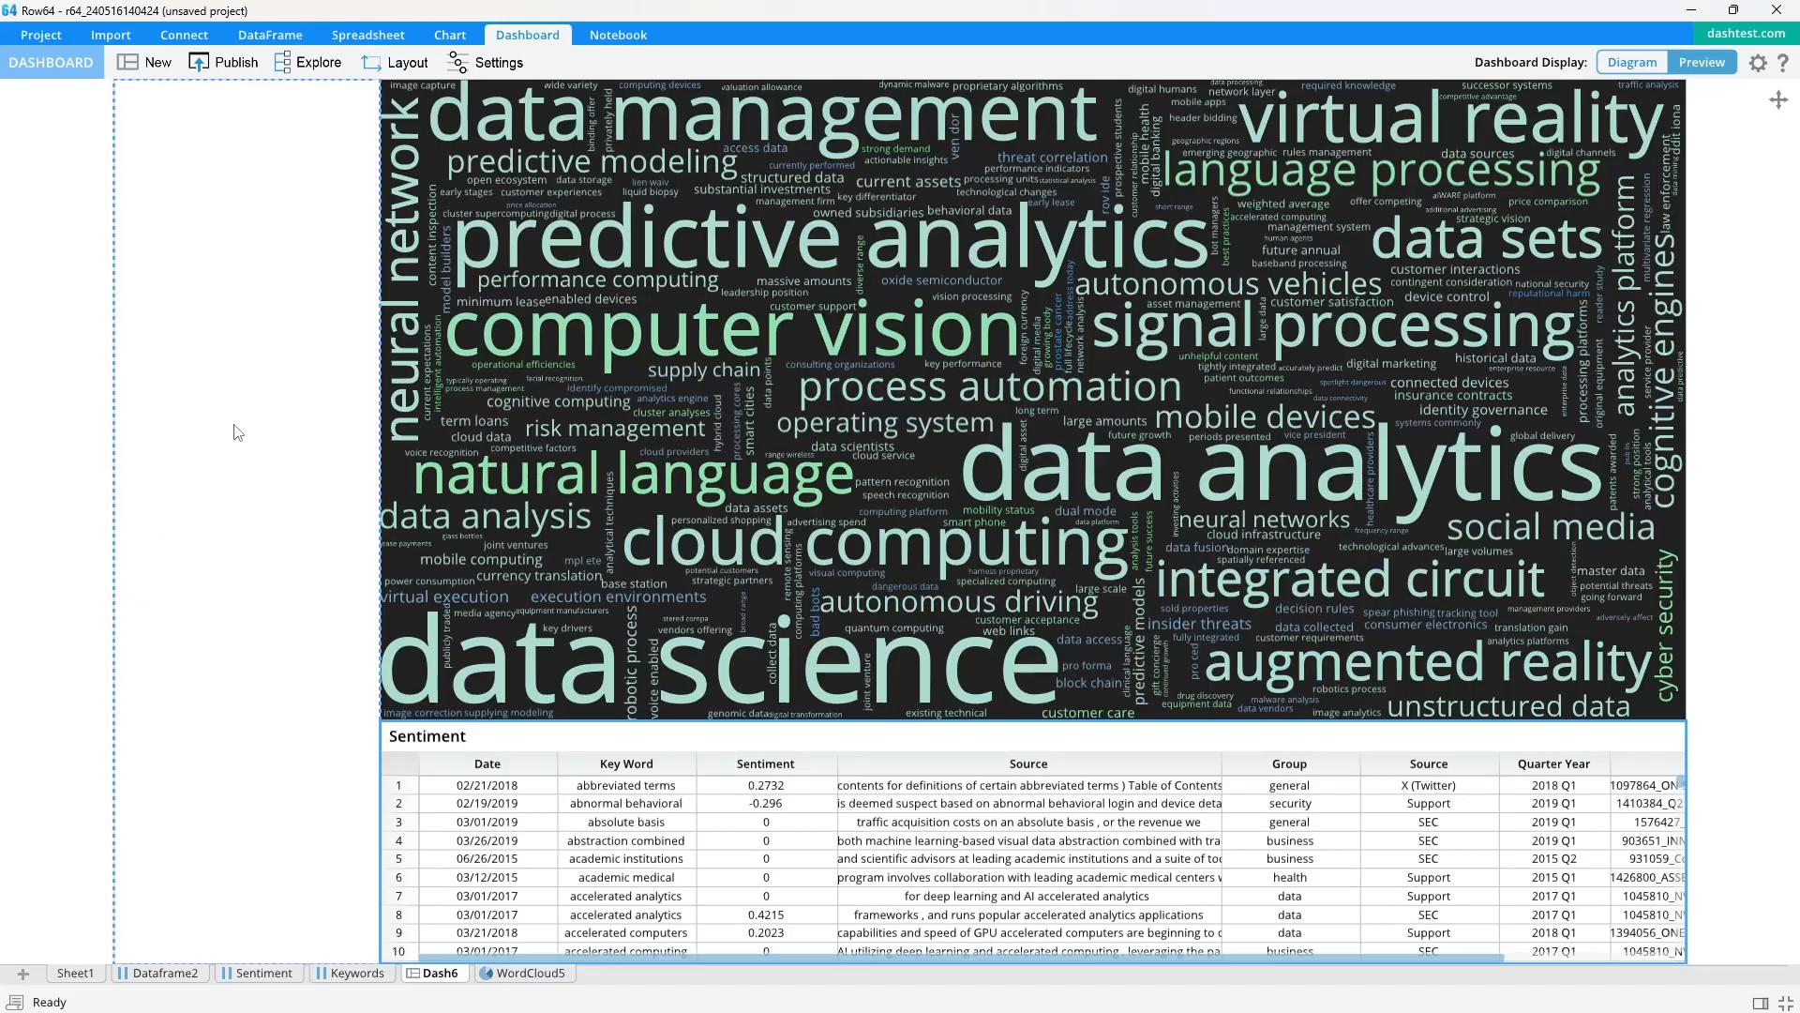
# Split the empty side pane into two rows, place the Keywords dataframe in the lower one, and widen the column slightly
pyautogui.click(1654, 66)
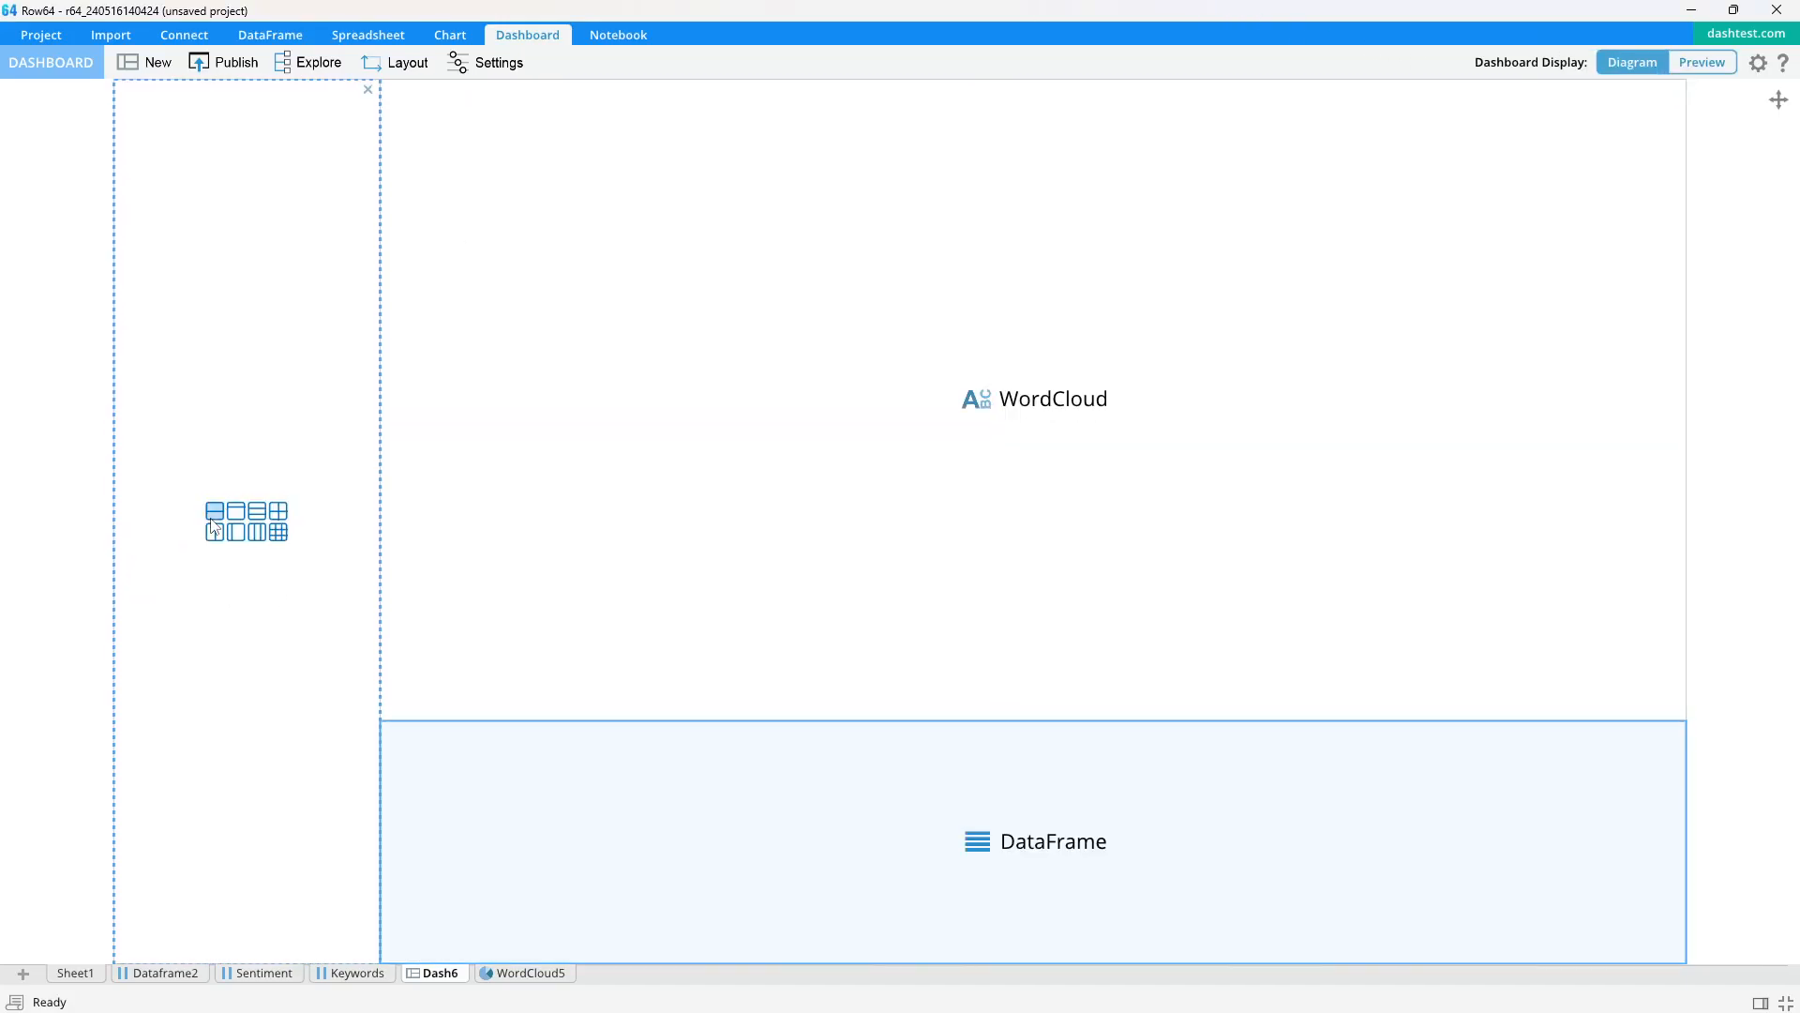
pyautogui.moveTo(213, 510); pyautogui.dragTo(1263, 103)
pyautogui.click(1702, 62)
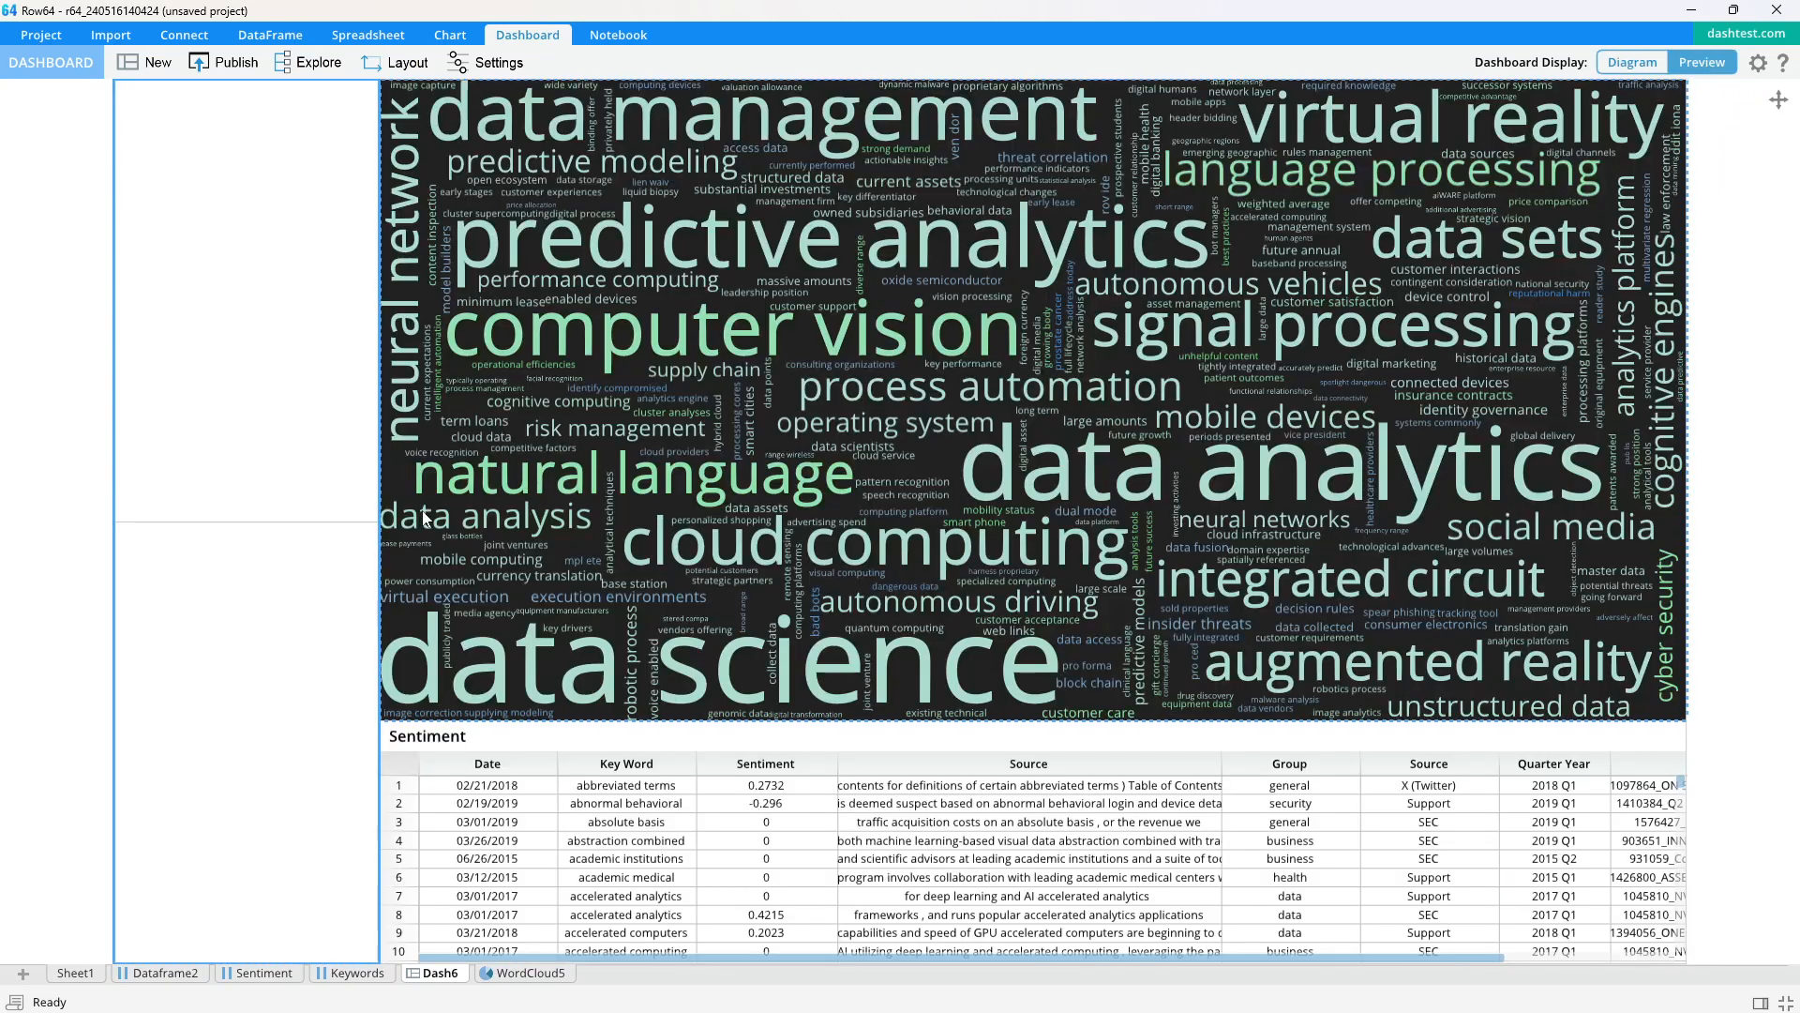
pyautogui.moveTo(361, 976); pyautogui.dragTo(284, 647)
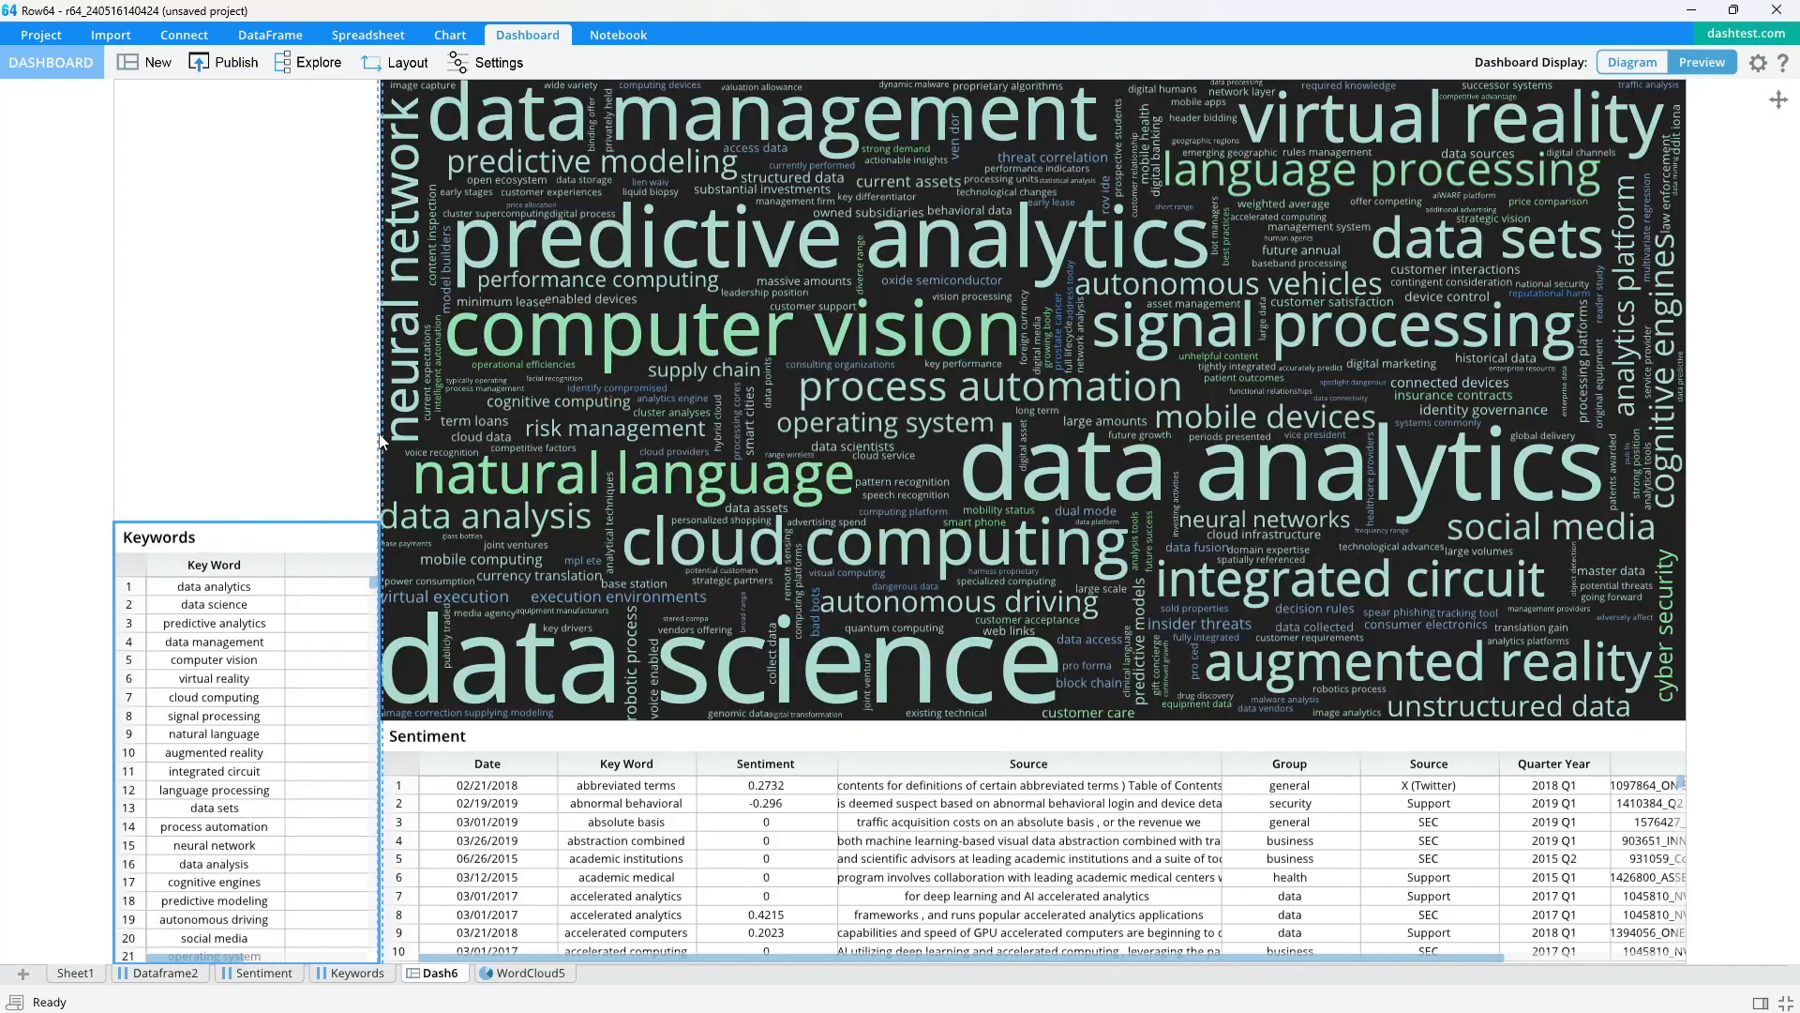
pyautogui.moveTo(380, 439)
pyautogui.mouseDown()
pyautogui.moveTo(418, 441)
pyautogui.moveTo(390, 441)
pyautogui.mouseUp()
# Check the example's Keywords table, narrow the Key Word and Count columns on the Keywords sheet, and return to Dash6
pyautogui.hotkey('alt', 'Tab')
pyautogui.hotkey('alt', 'Tab')
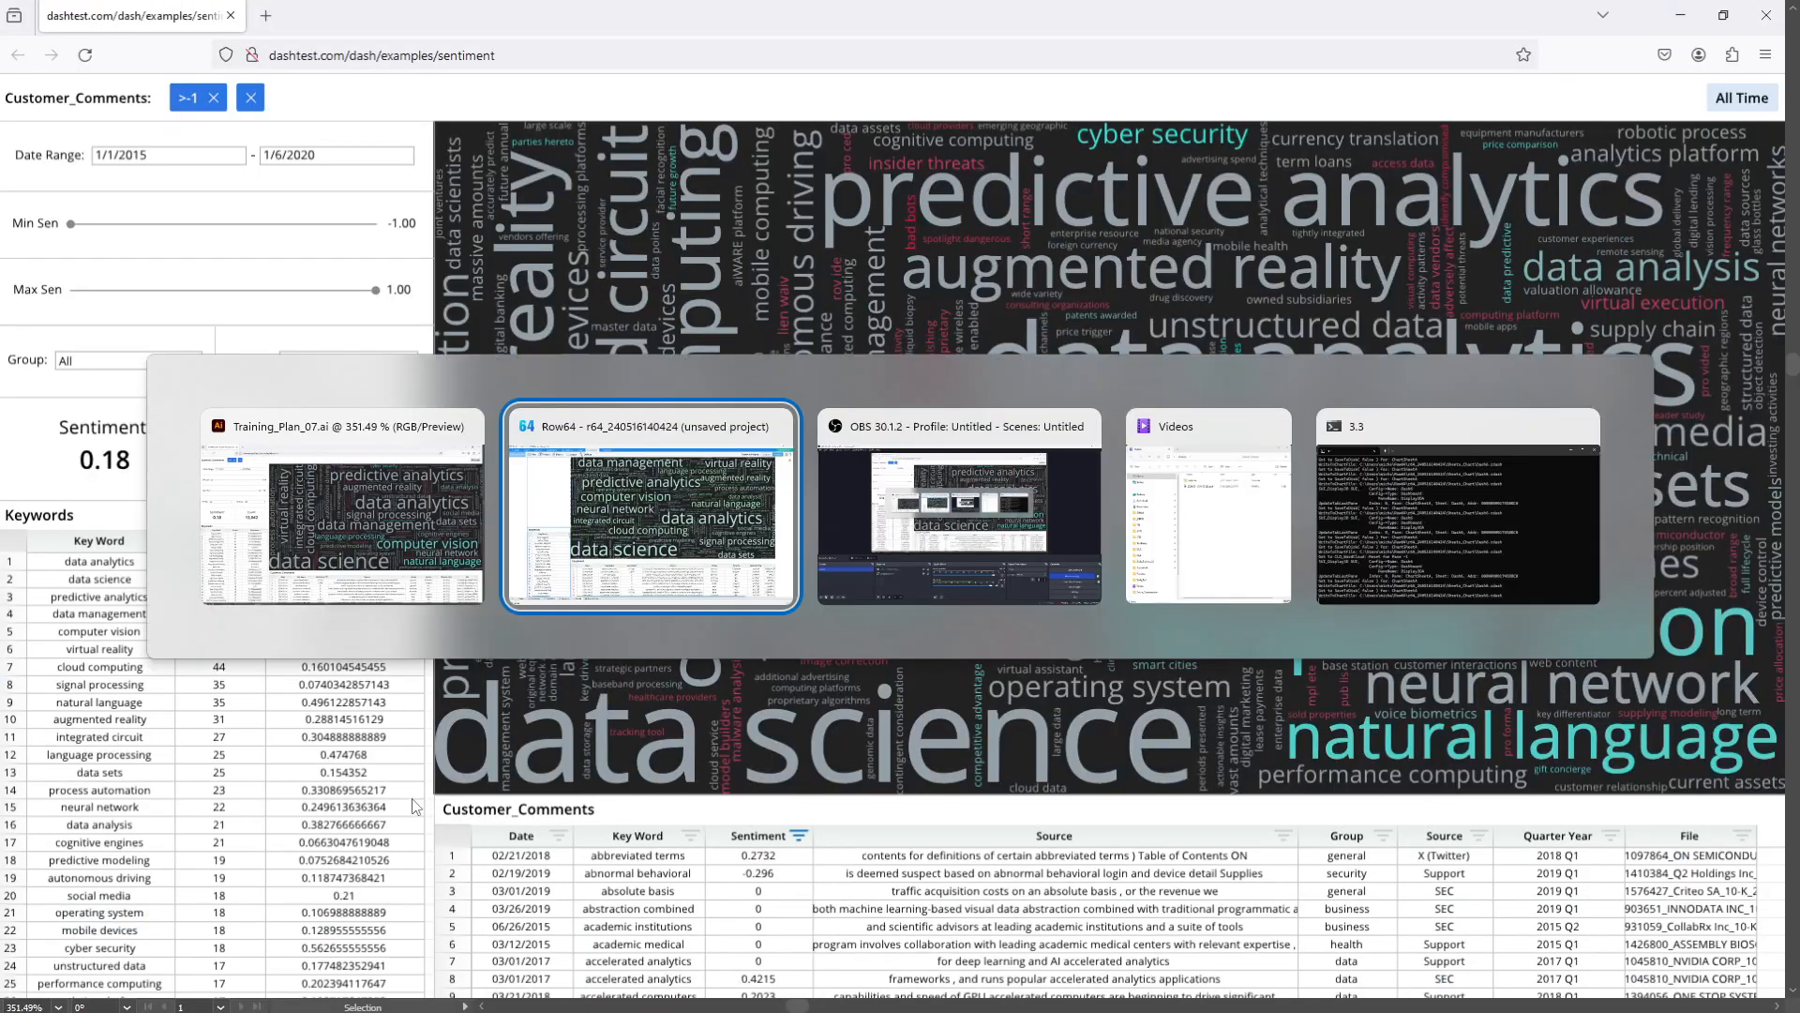
pyautogui.click(347, 977)
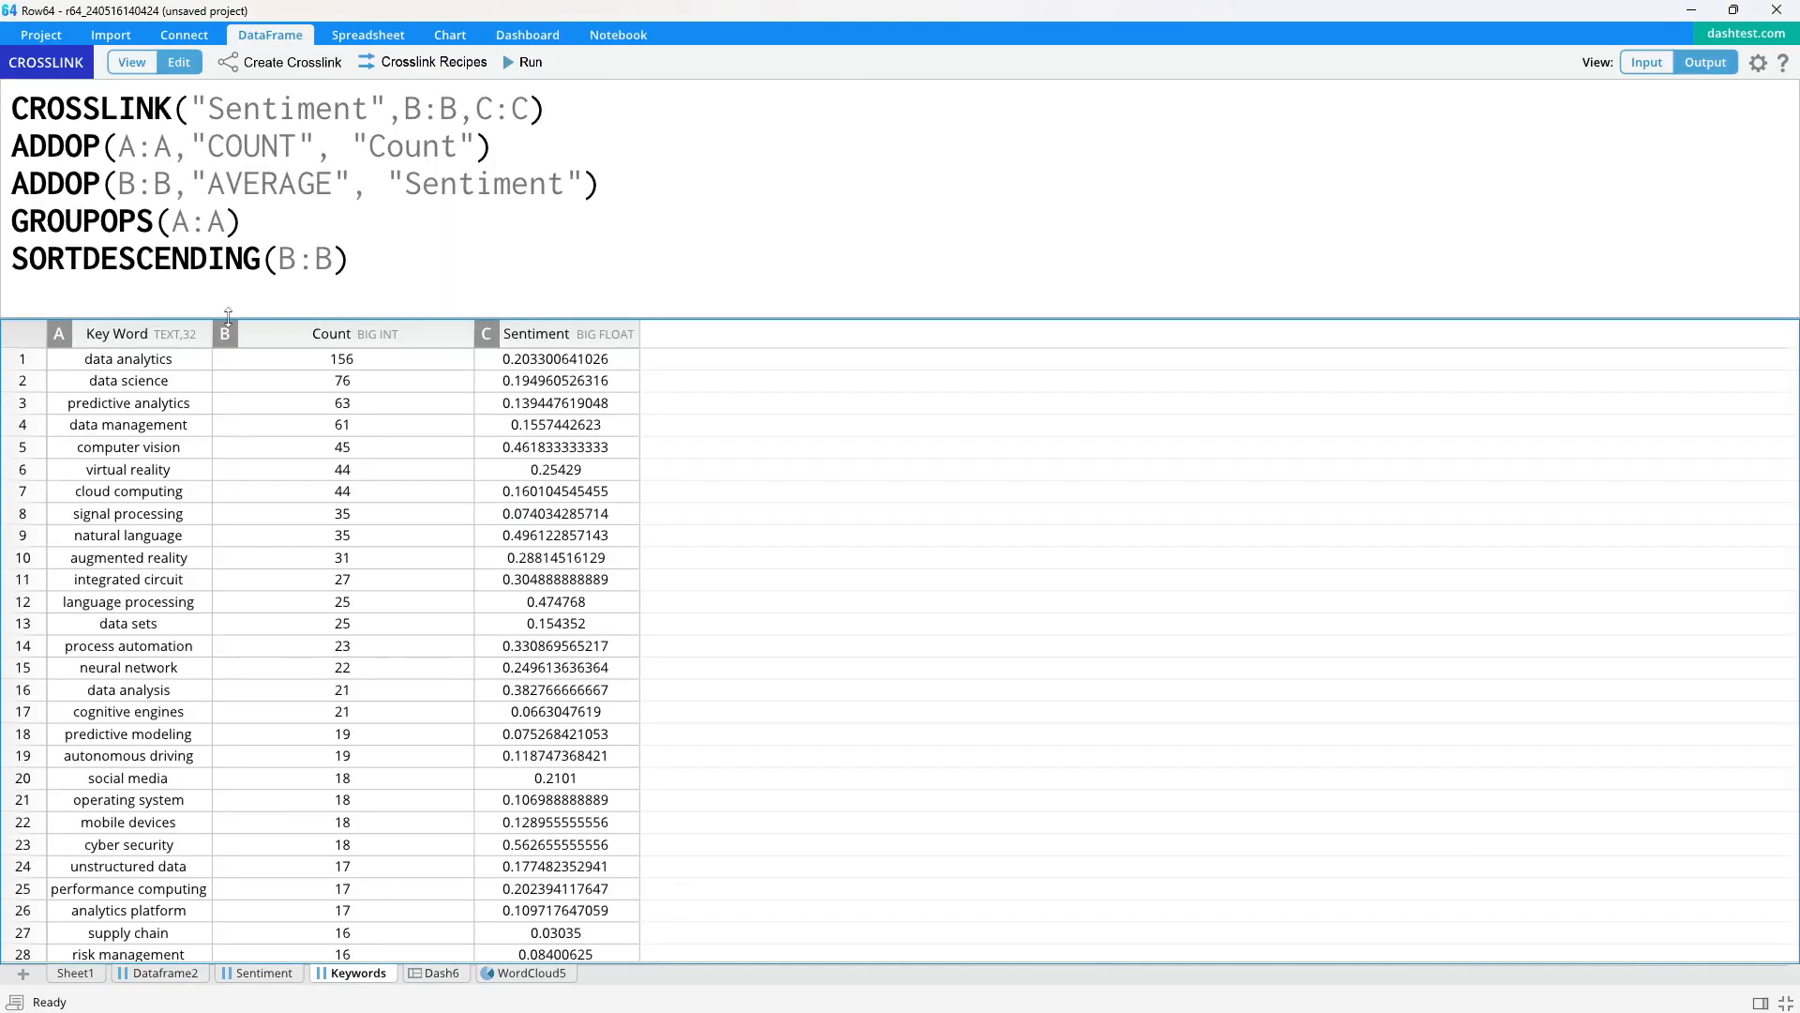
pyautogui.moveTo(208, 333); pyautogui.dragTo(199, 336)
pyautogui.moveTo(475, 352); pyautogui.dragTo(278, 348)
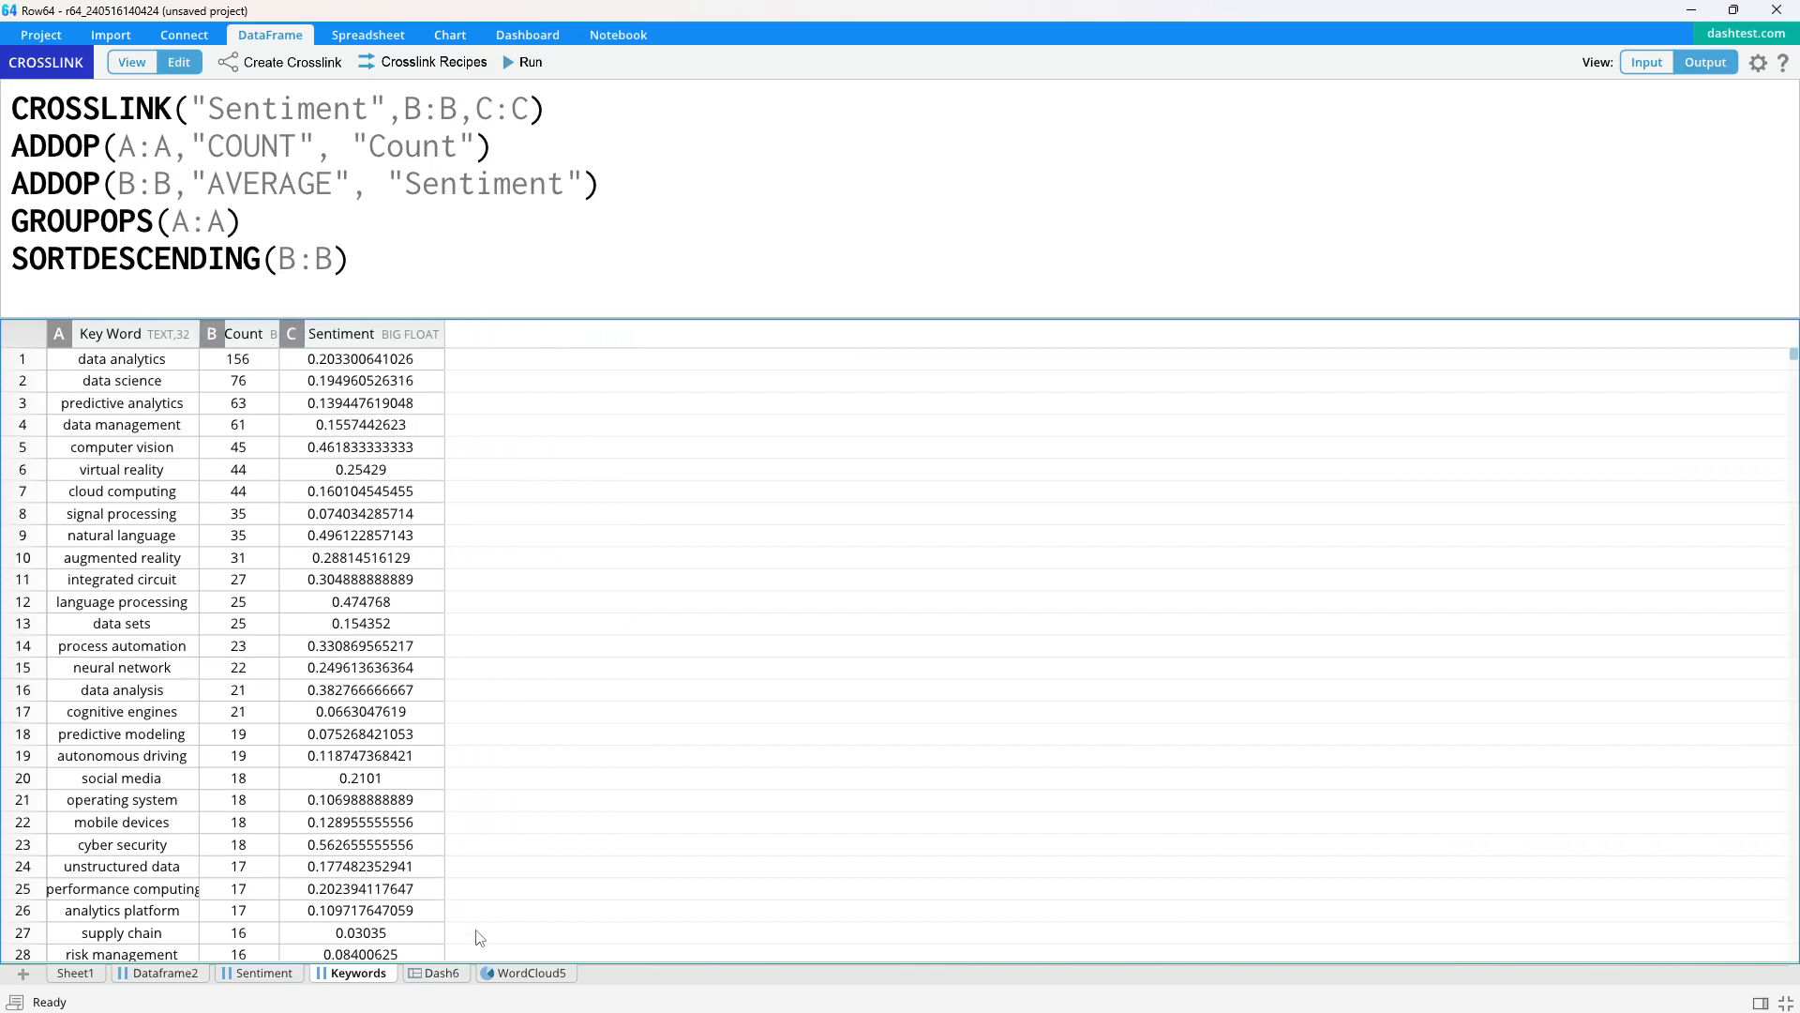
pyautogui.click(521, 972)
pyautogui.click(436, 972)
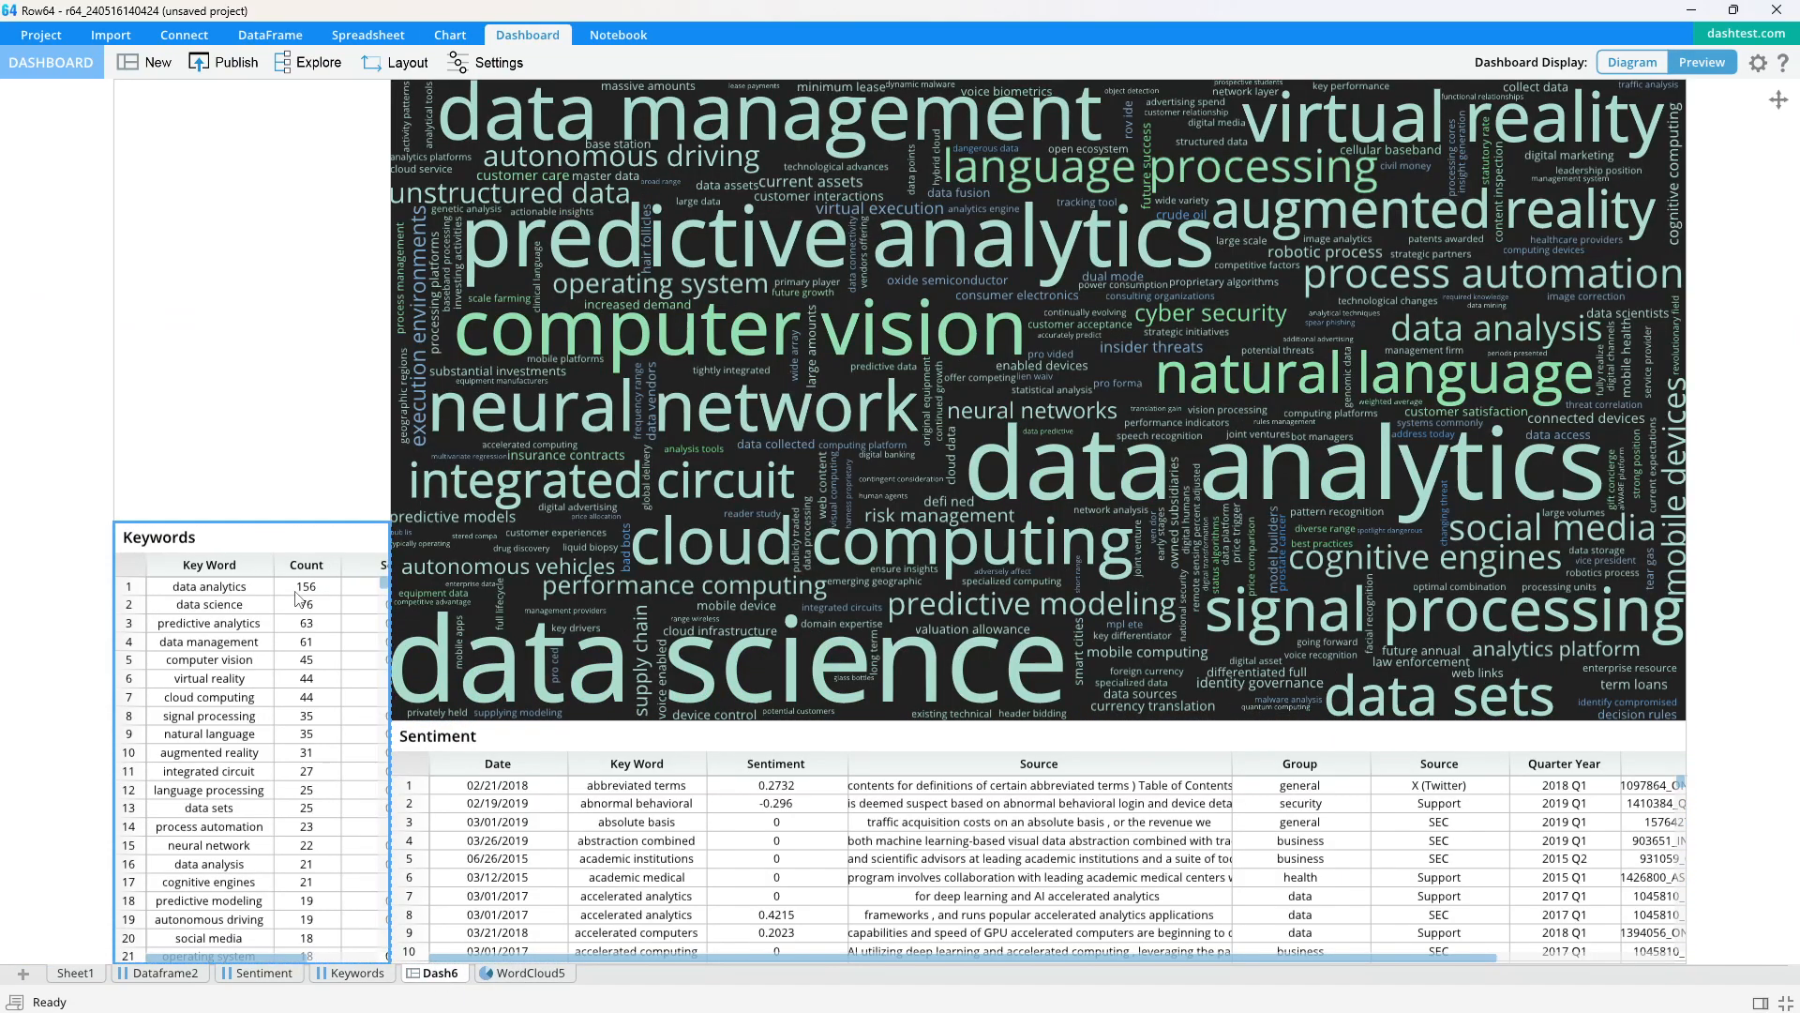
# Reduce the Zoom Magnification of the Keywords dashboard pane so that all three columns fit
pyautogui.doubleClick(319, 534)
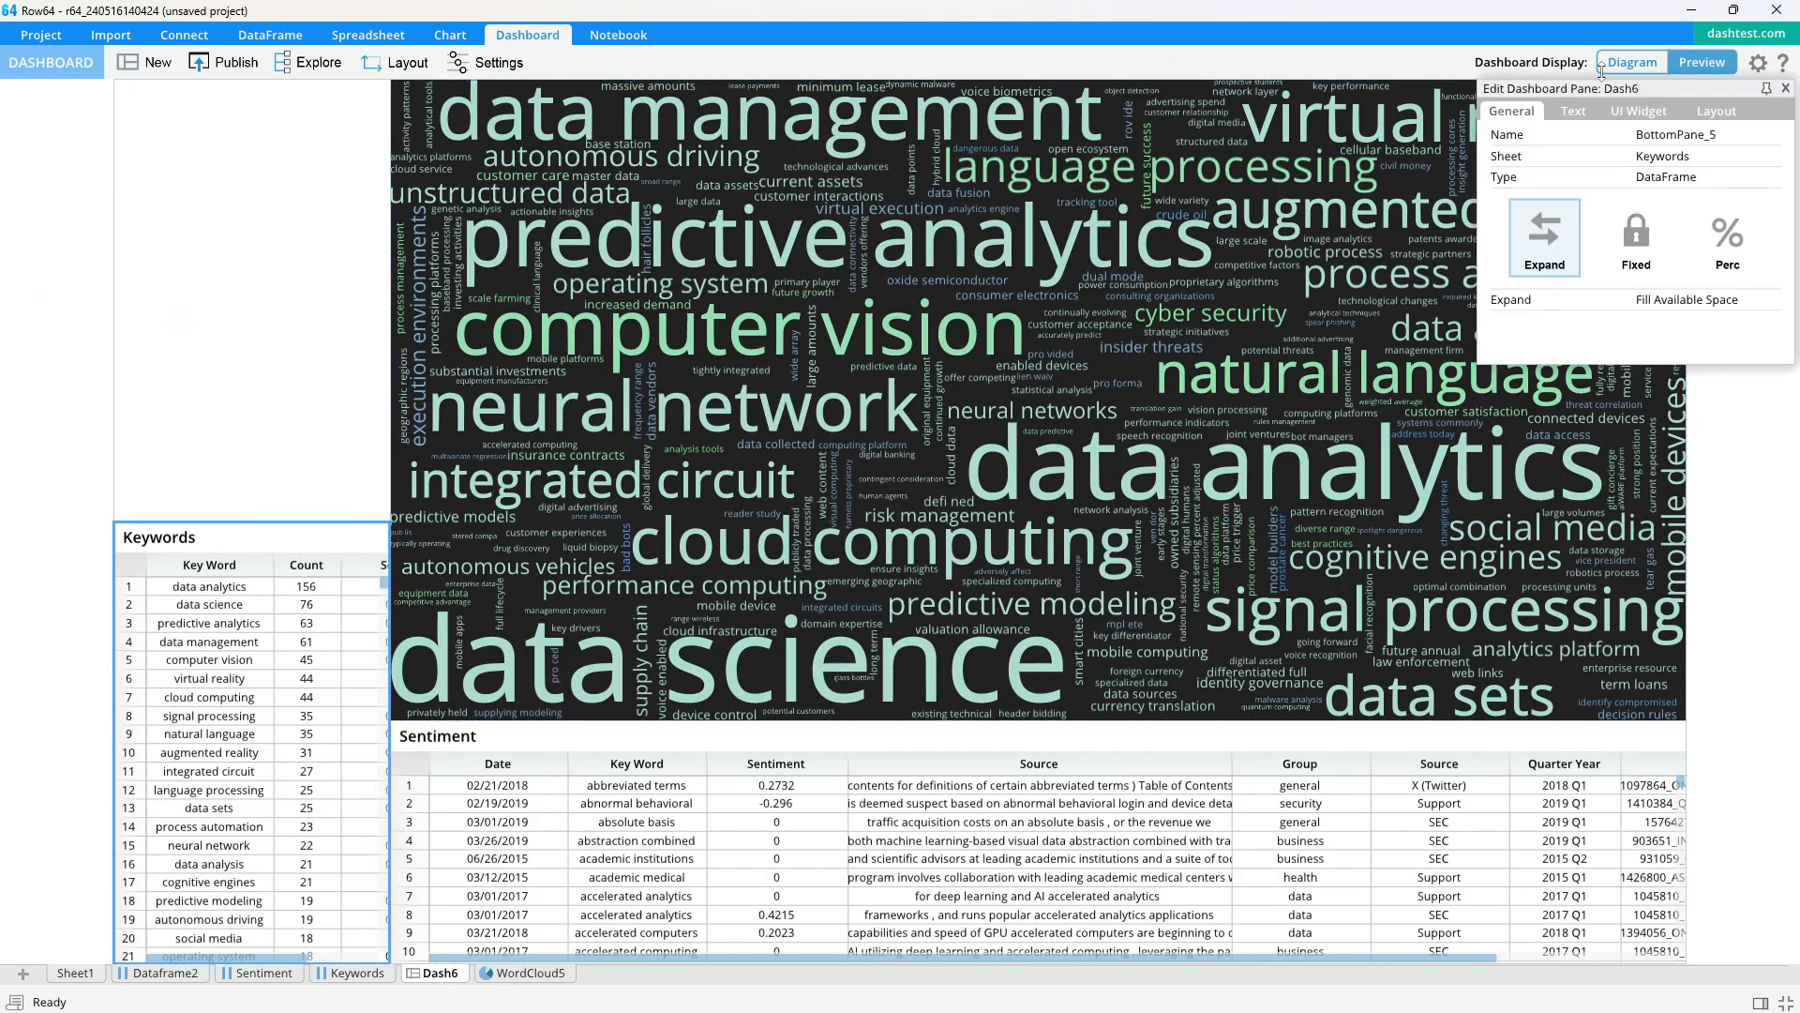
pyautogui.click(1715, 109)
pyautogui.moveTo(1546, 199); pyautogui.dragTo(1527, 208)
# Reduce the Zoom Magnification of the Sentiment pane to about 0.86 and close the pane settings
pyautogui.click(750, 839)
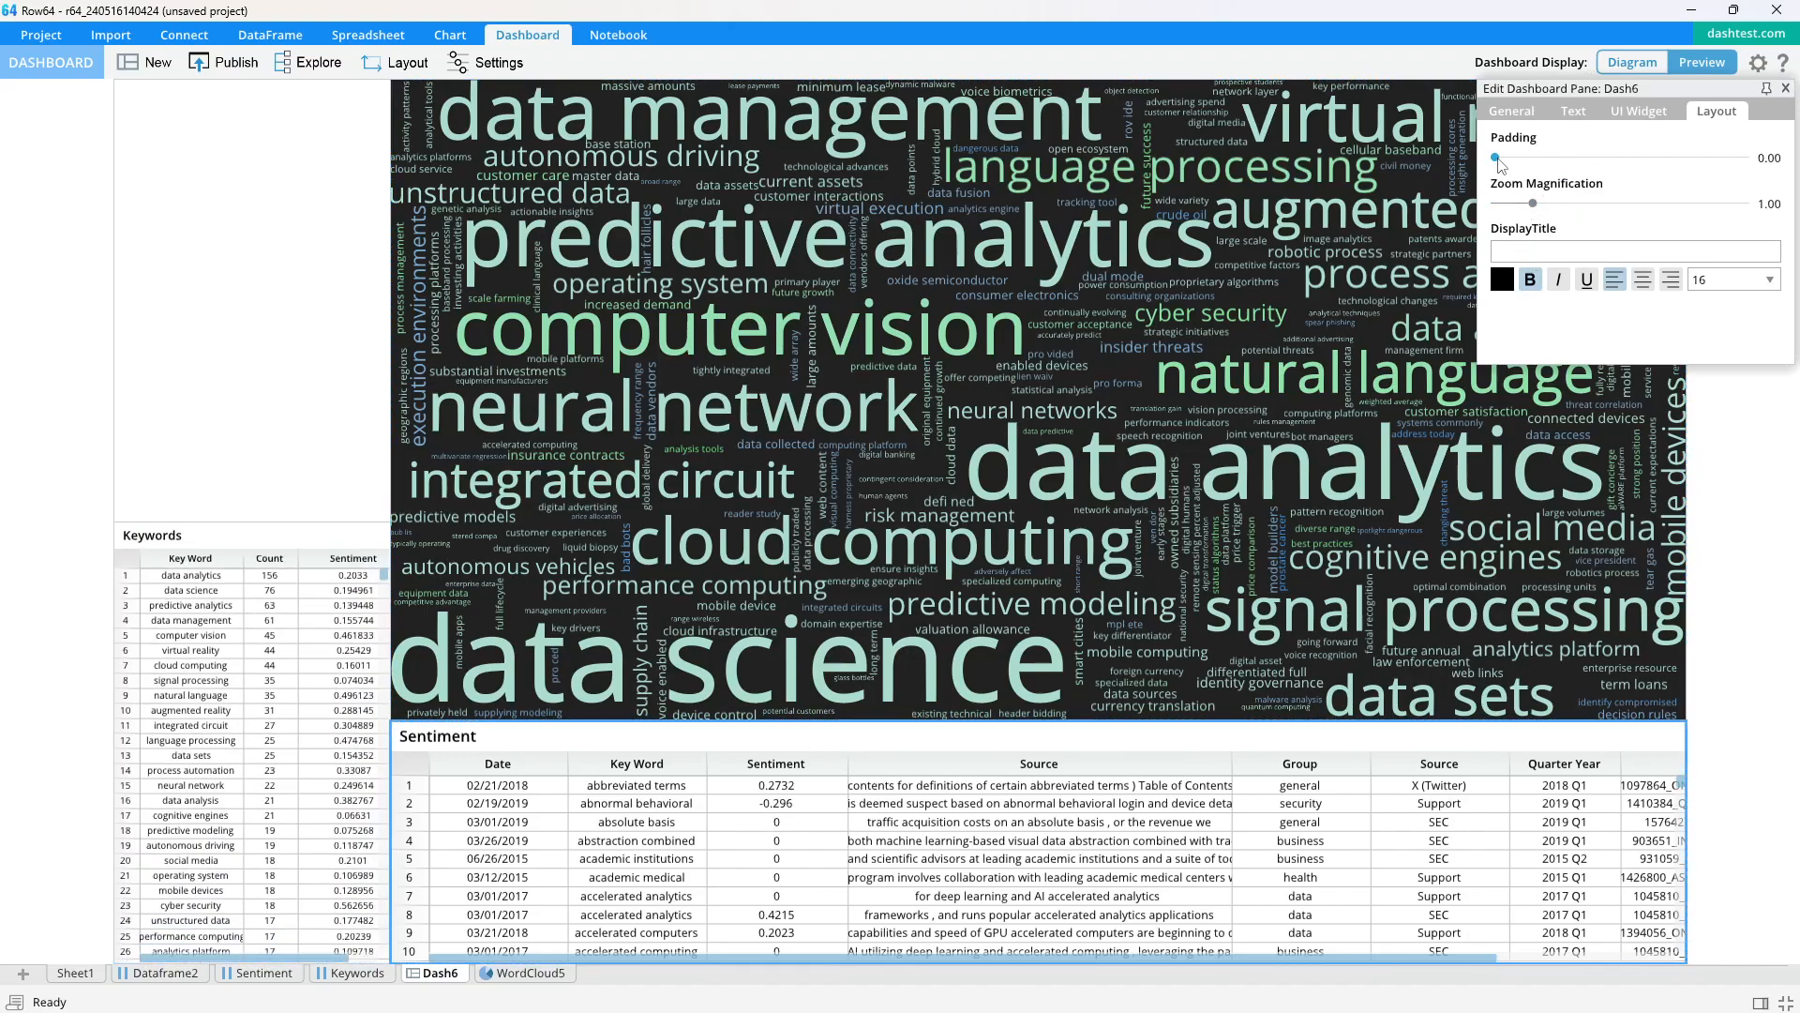
pyautogui.moveTo(1534, 208); pyautogui.dragTo(1527, 207)
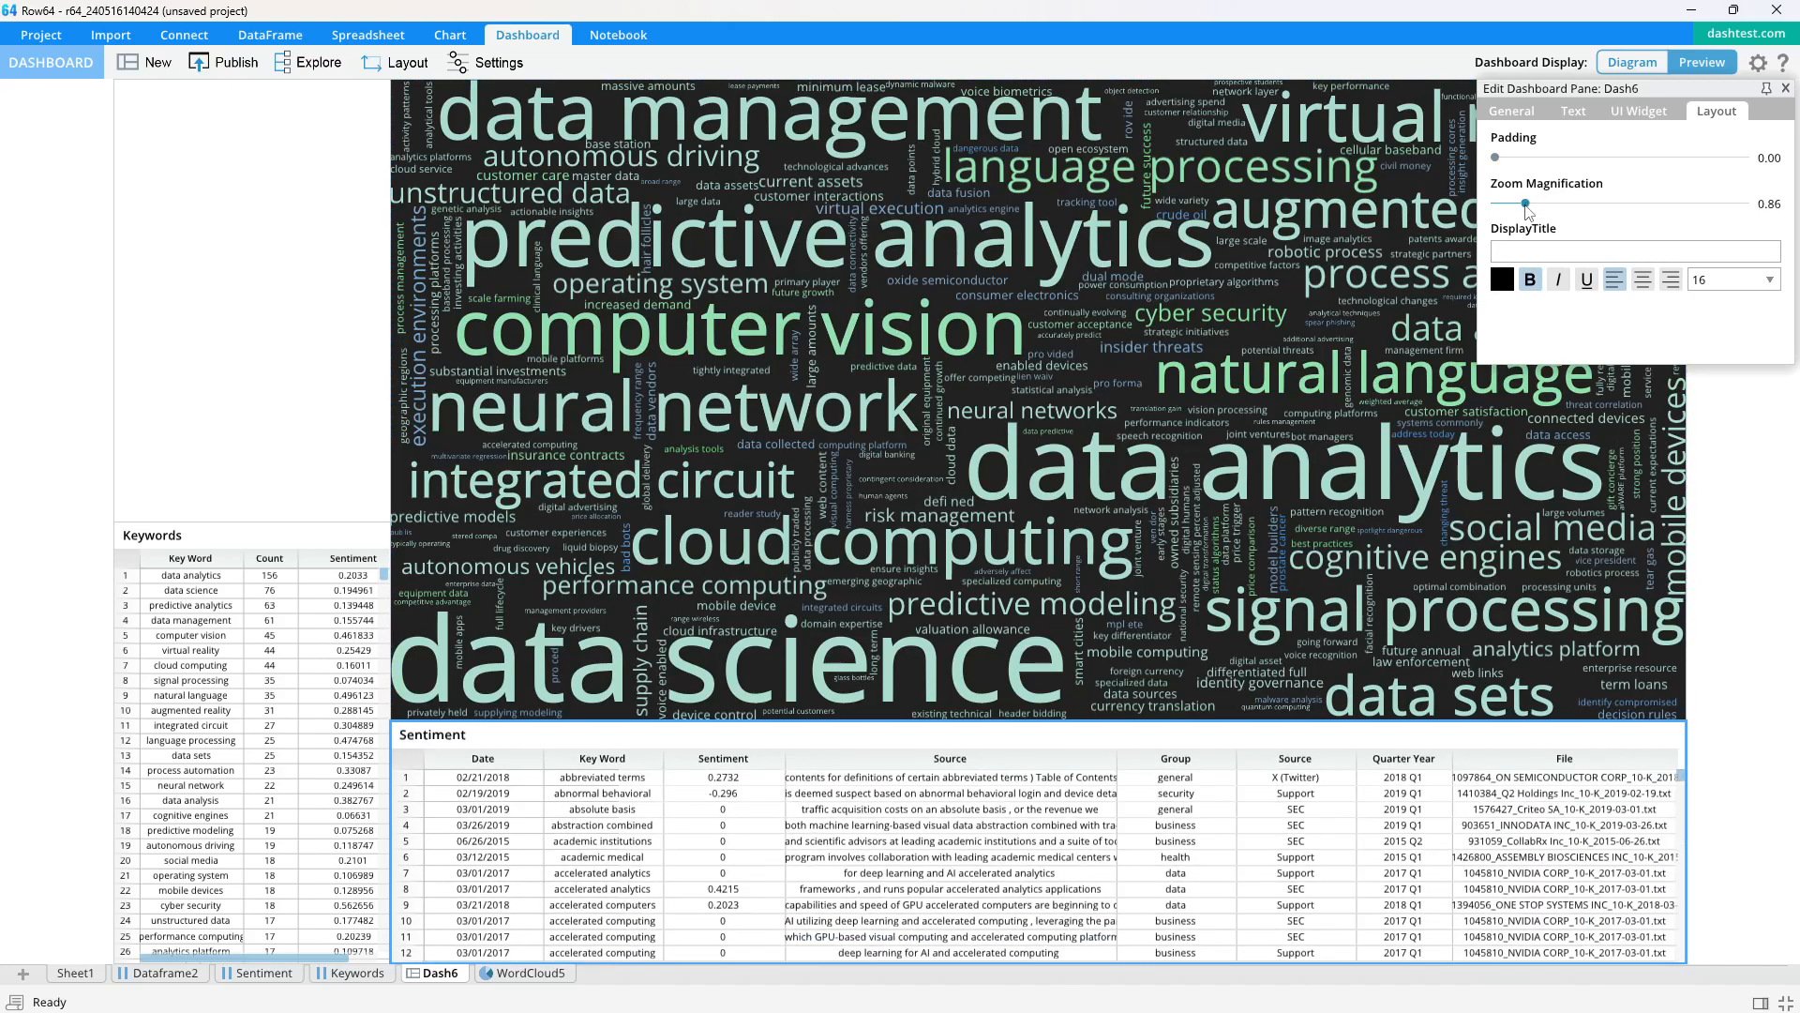
pyautogui.click(1785, 88)
pyautogui.click(104, 318)
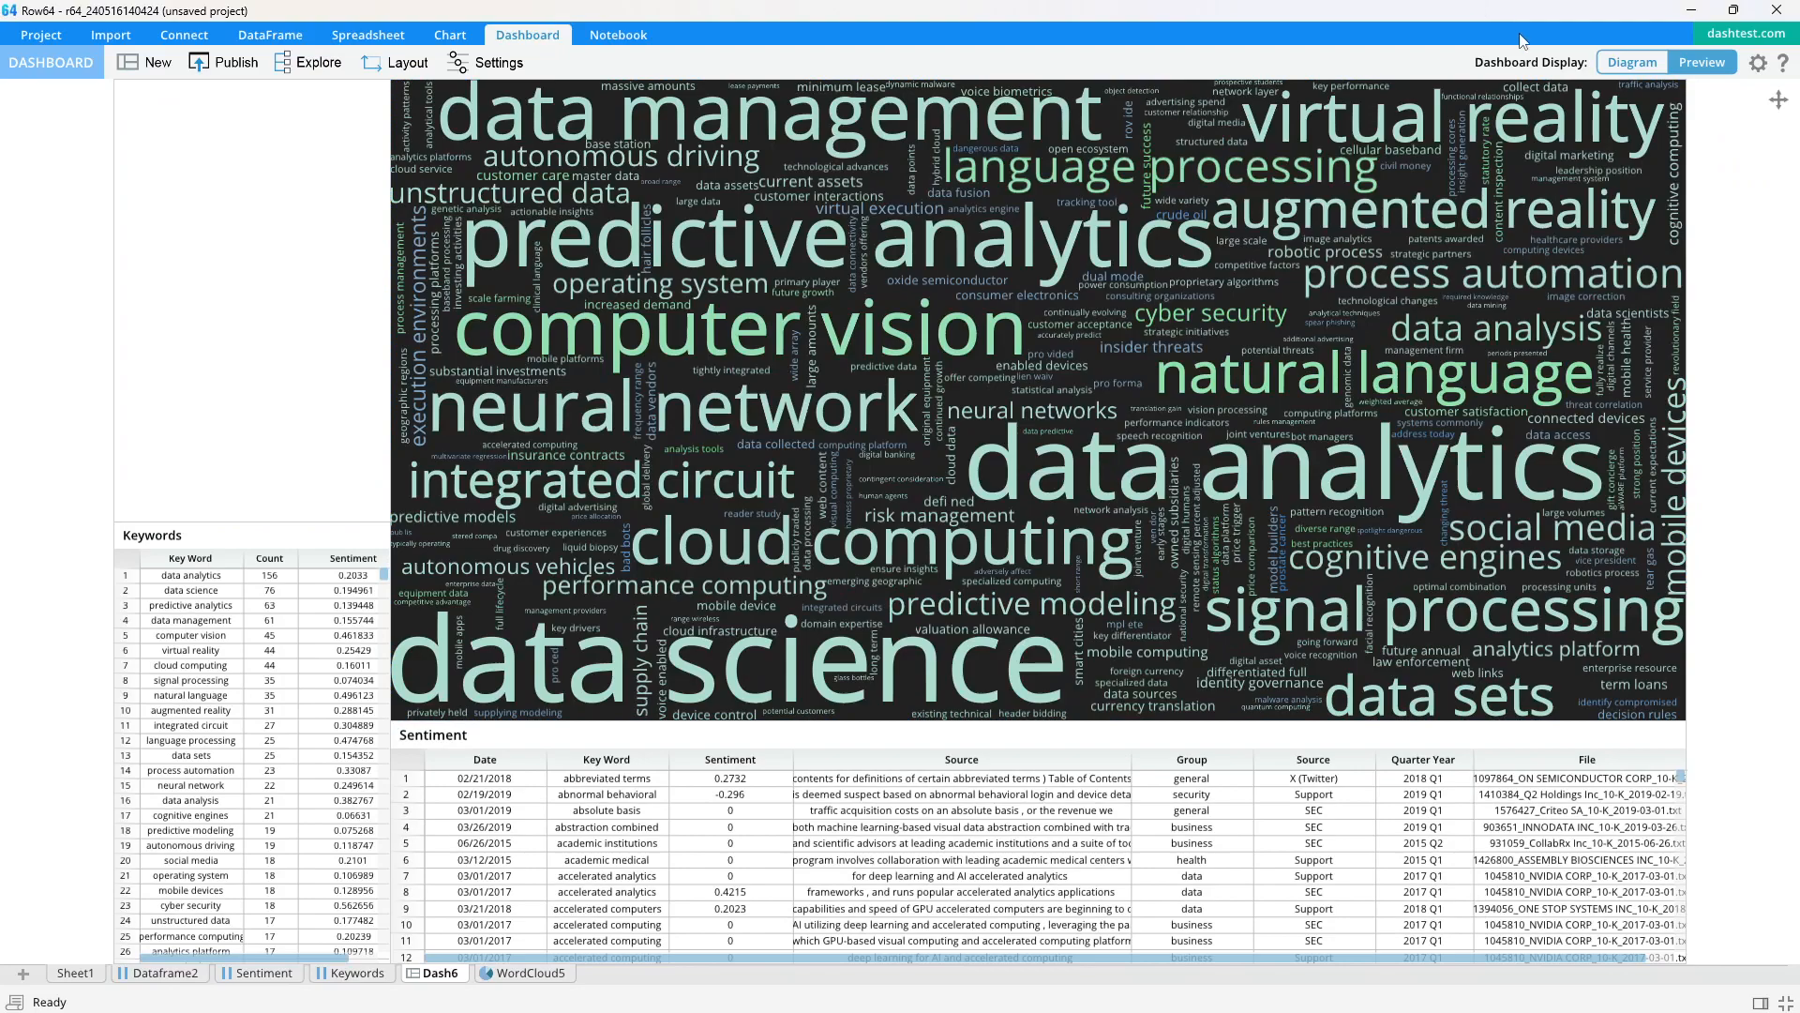
# In diagram display, divide the empty pane above Keywords into three full-width rows and two rows of two columns each
pyautogui.click(1609, 64)
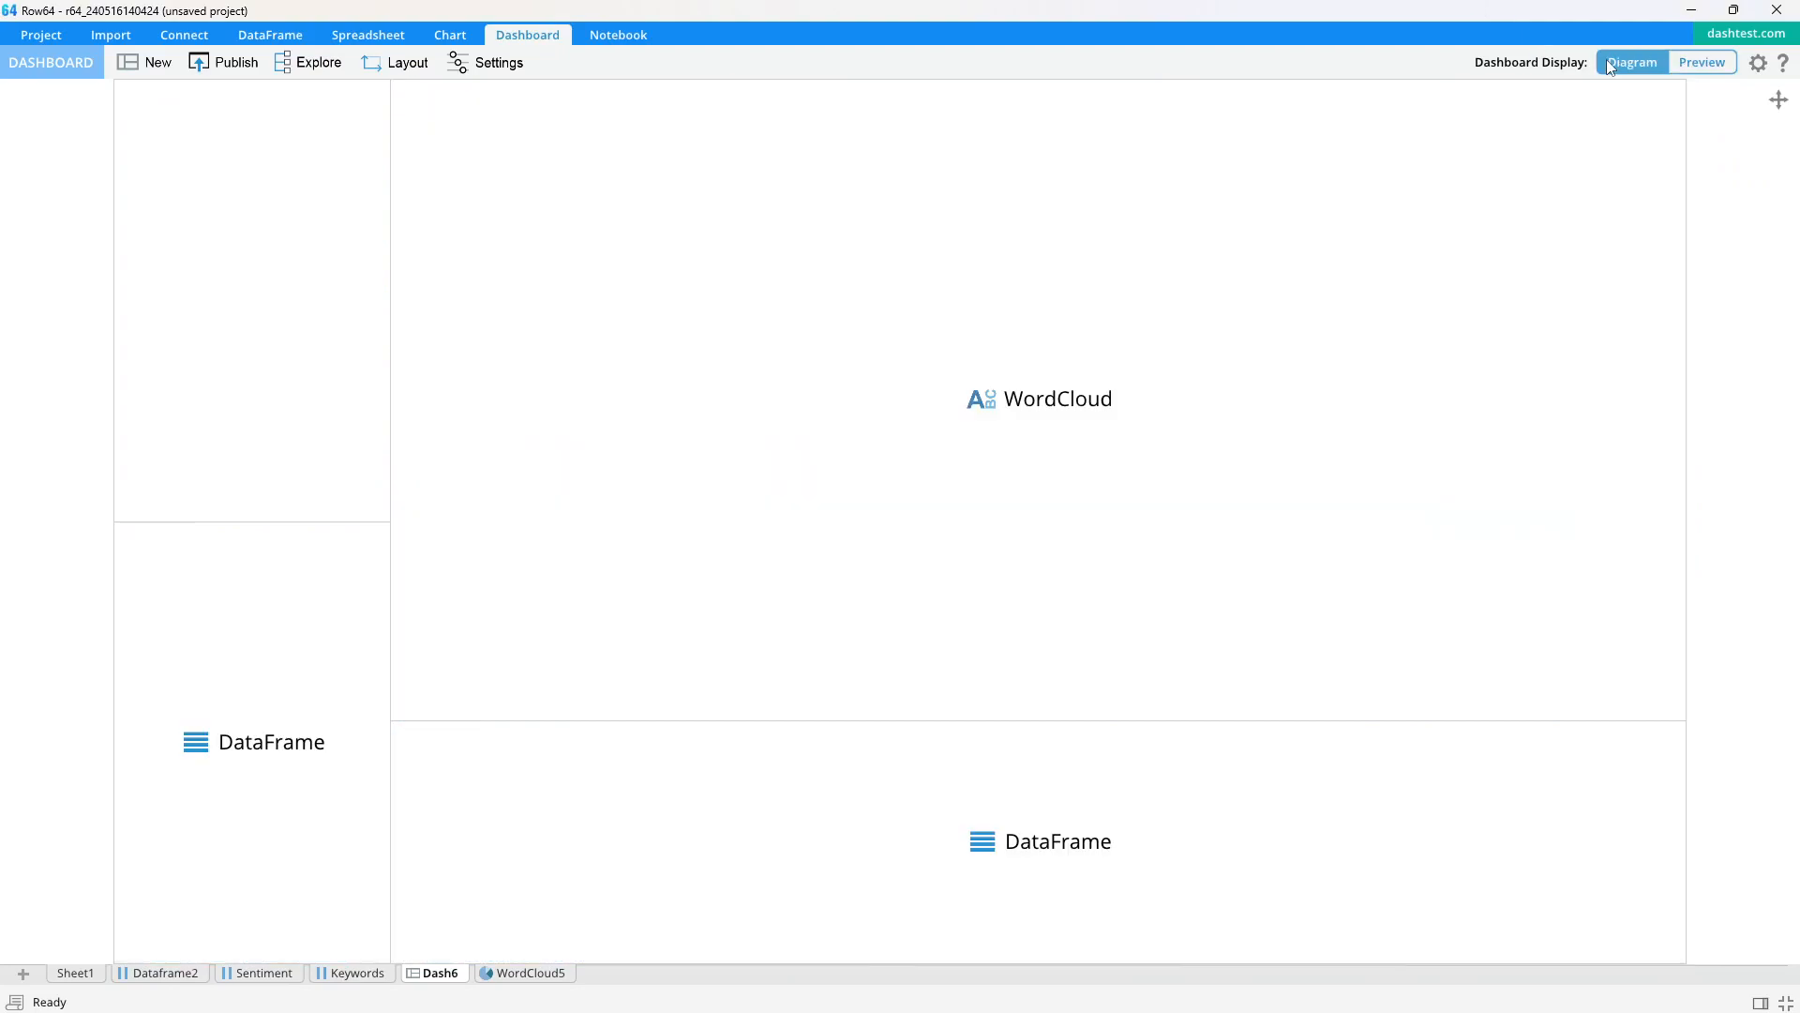
pyautogui.click(216, 285)
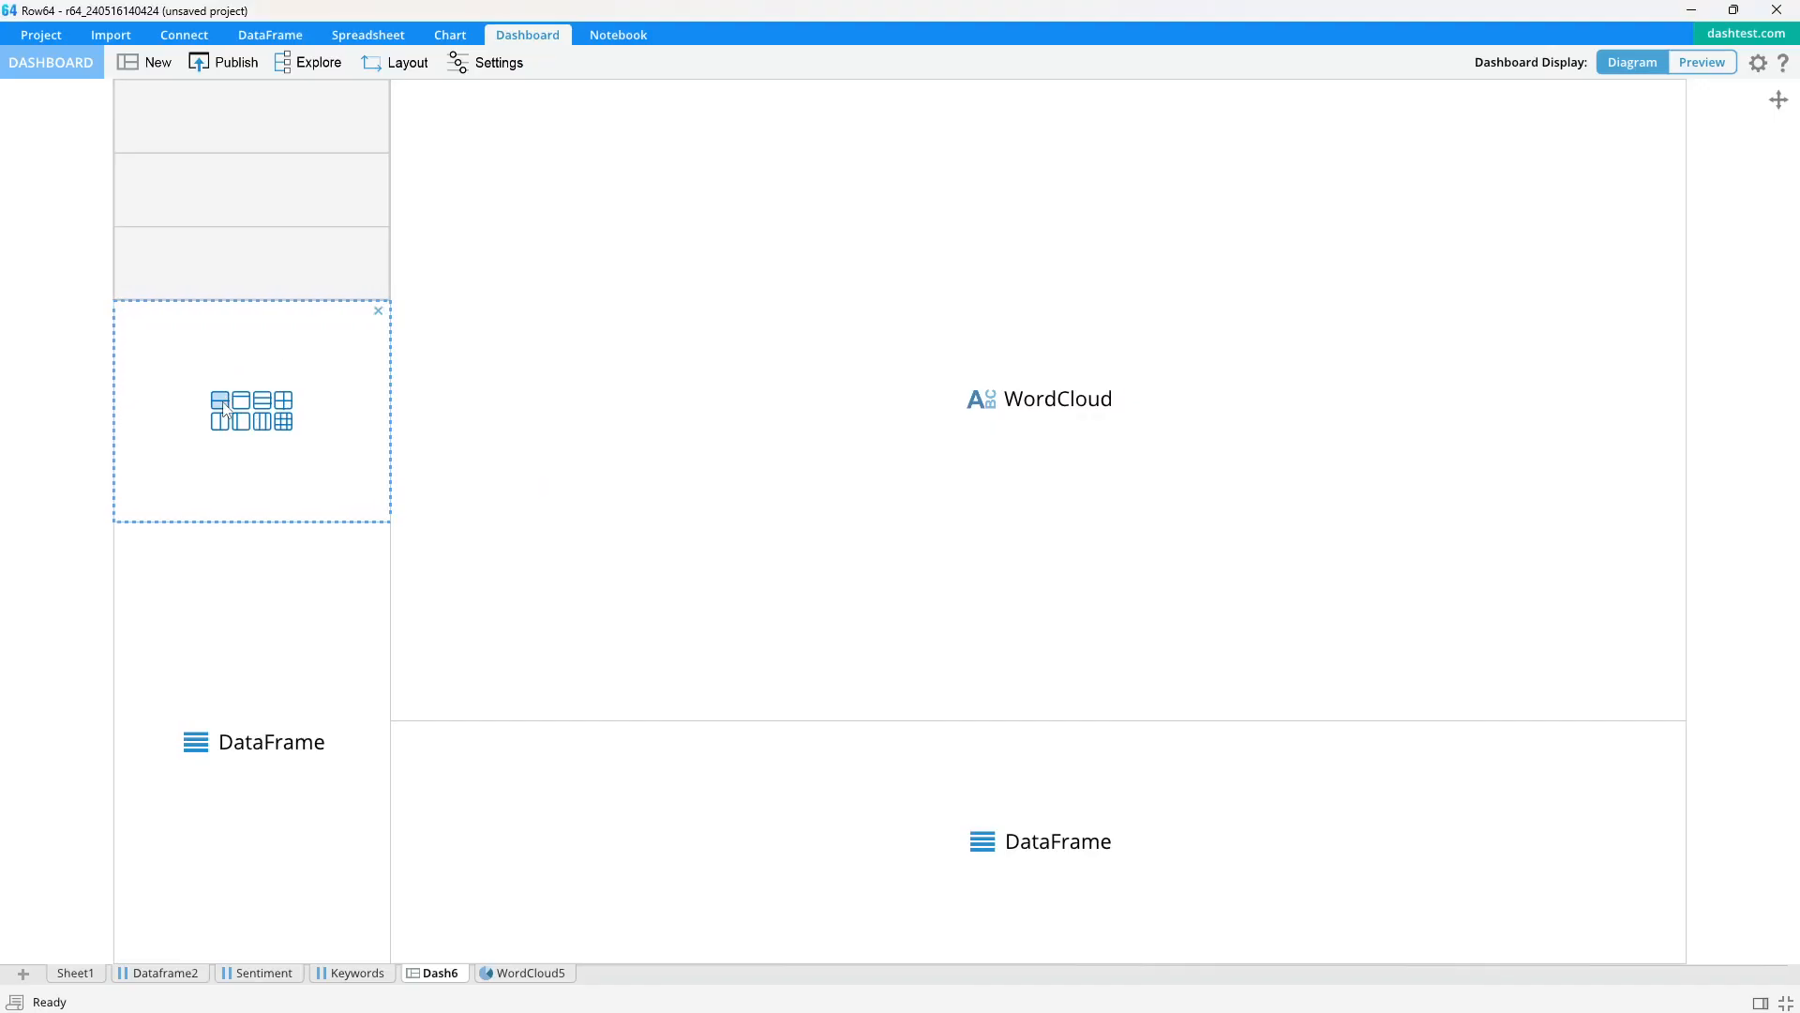
pyautogui.click(221, 402)
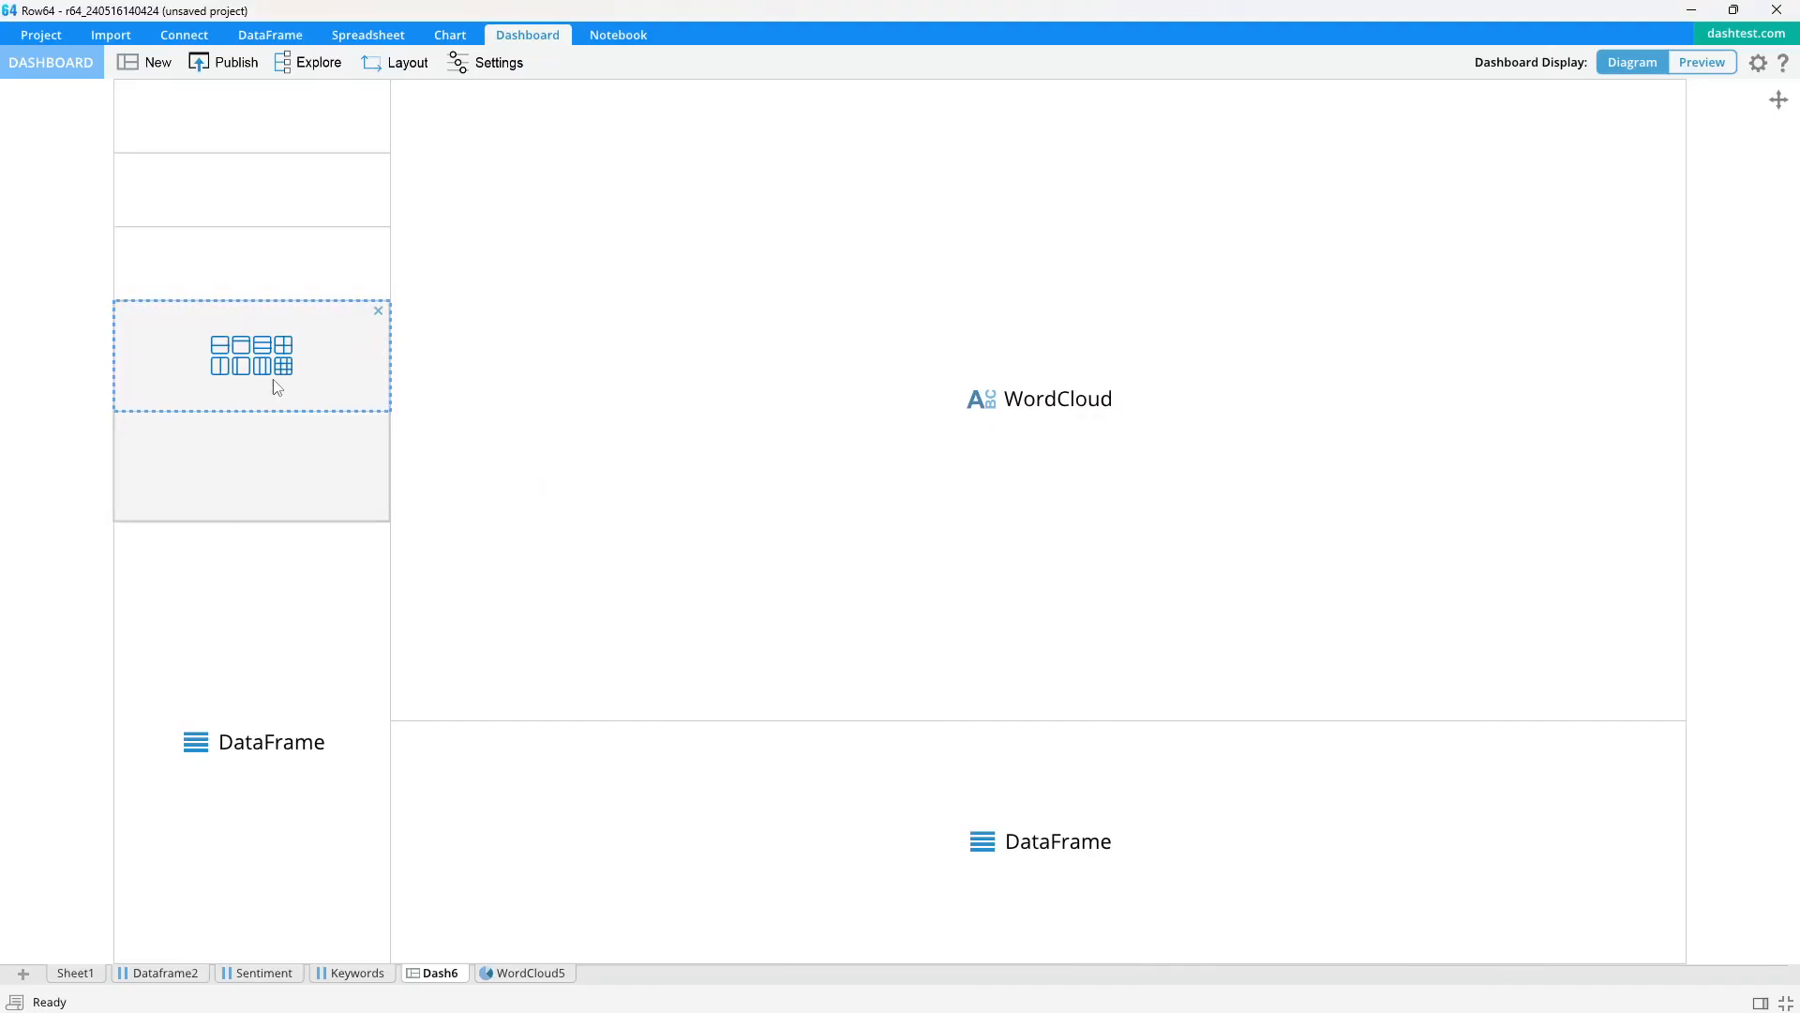
pyautogui.click(241, 369)
pyautogui.click(235, 452)
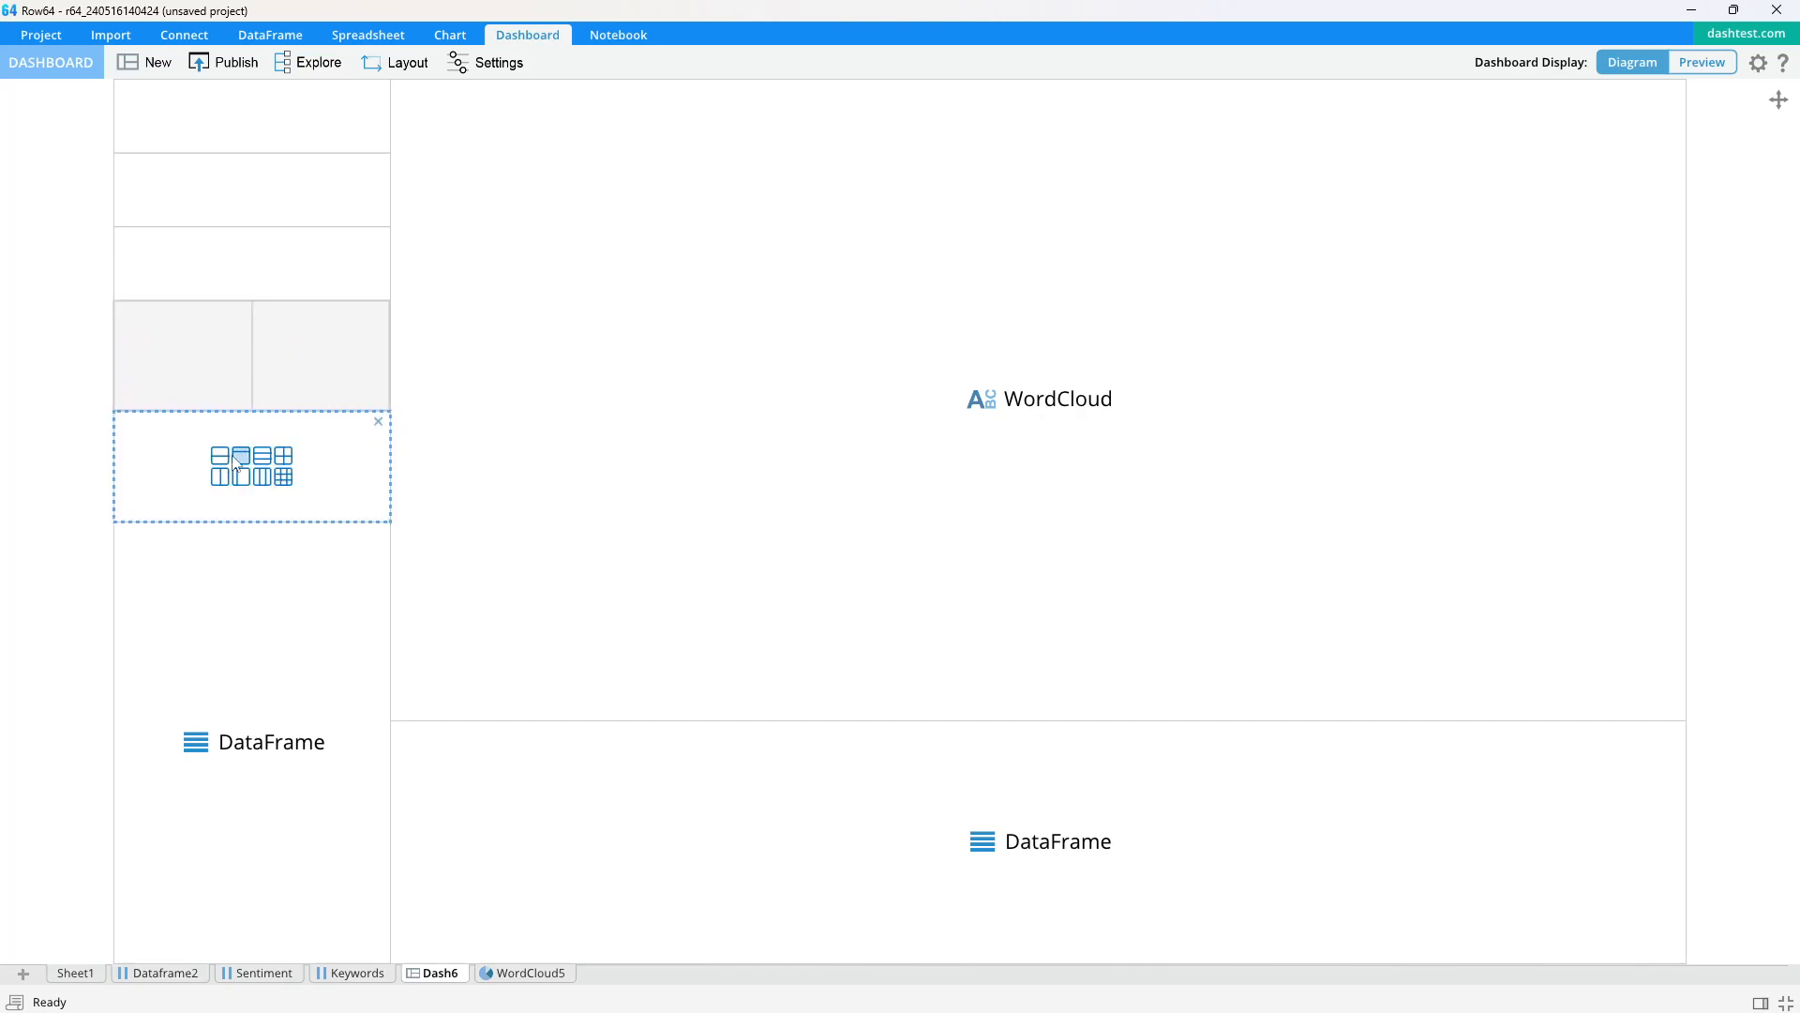
pyautogui.click(233, 478)
# Widen the side column and enlarge its three full-width rows to match the example, and show the dashboard in preview
pyautogui.click(419, 284)
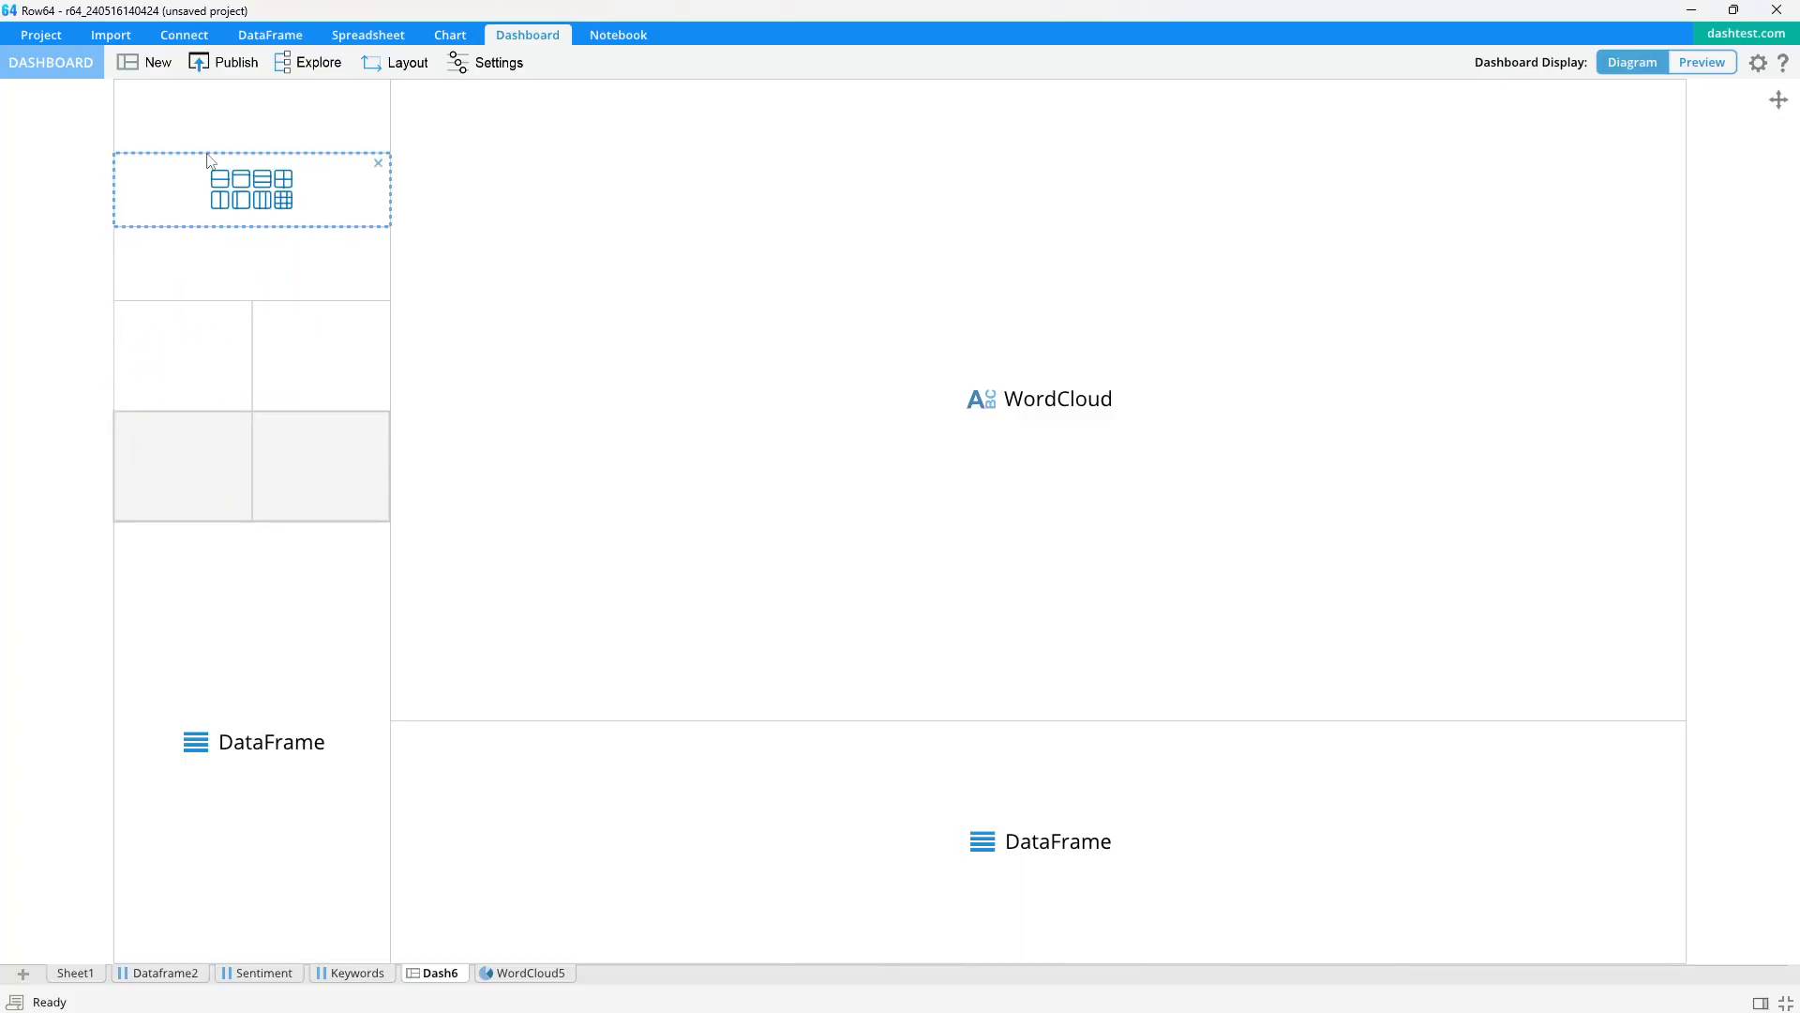
pyautogui.moveTo(239, 166); pyautogui.dragTo(435, 322)
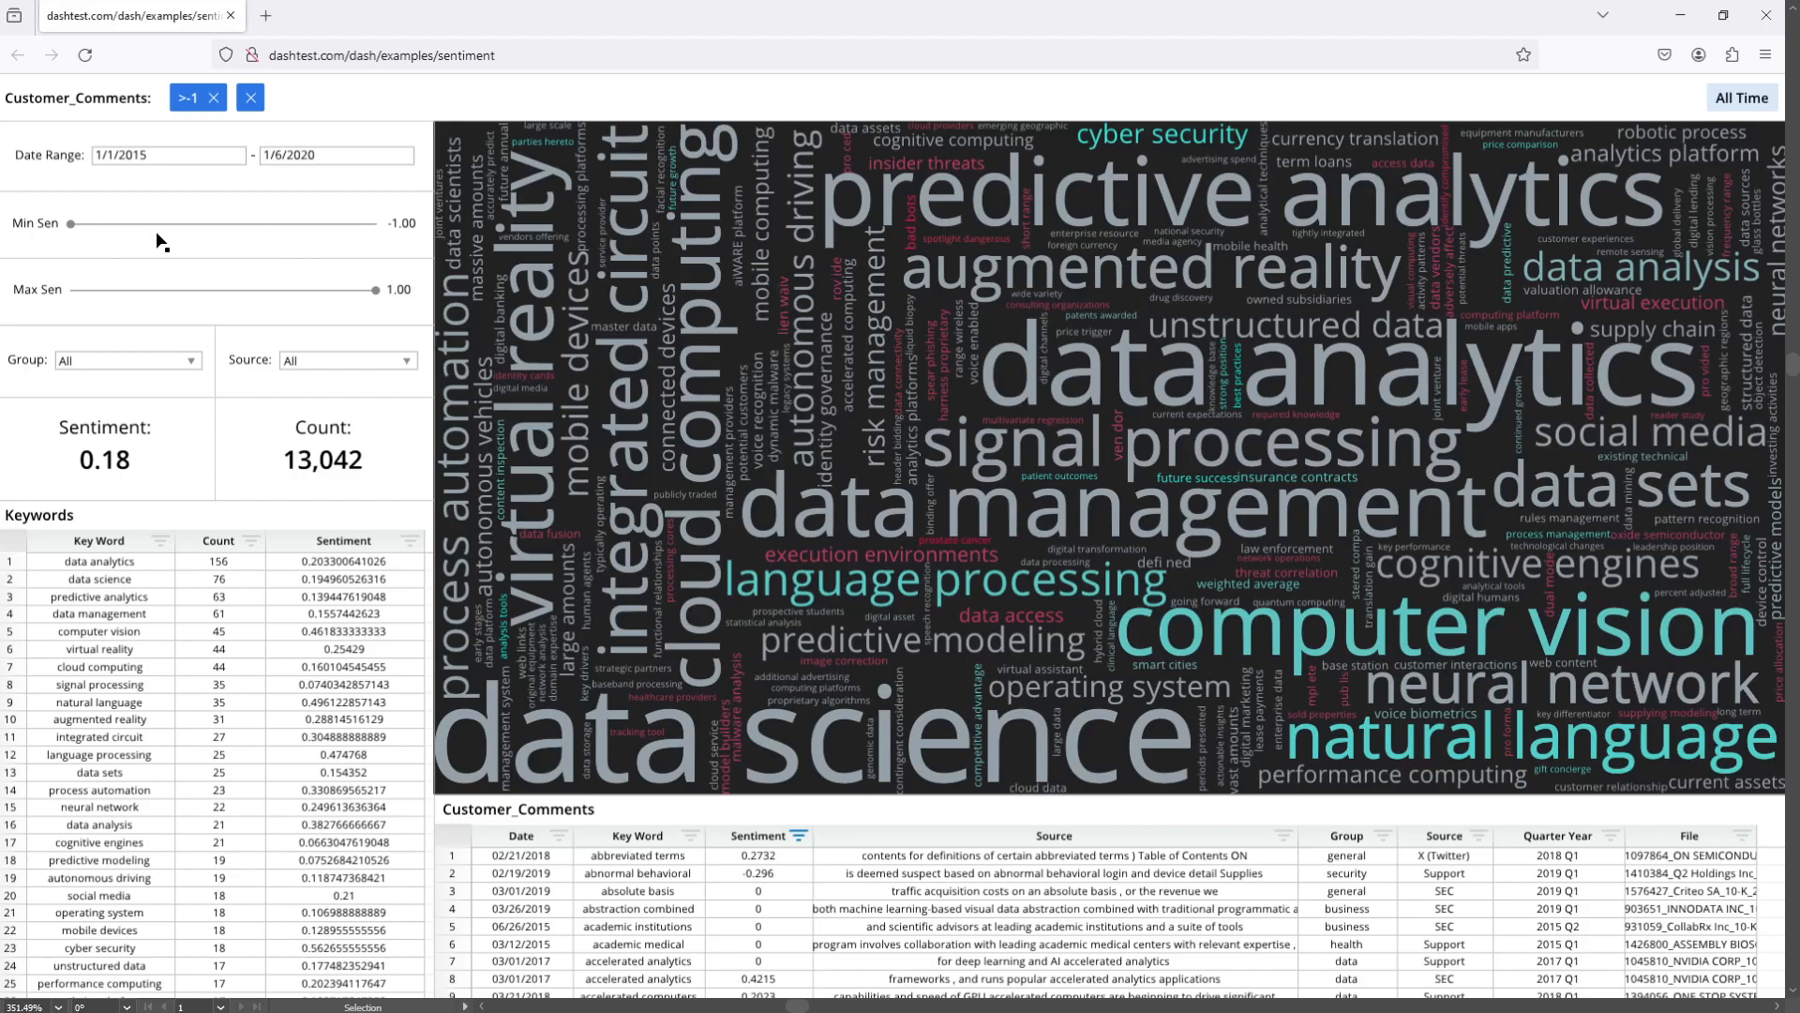
pyautogui.hotkey('alt', 'Tab')
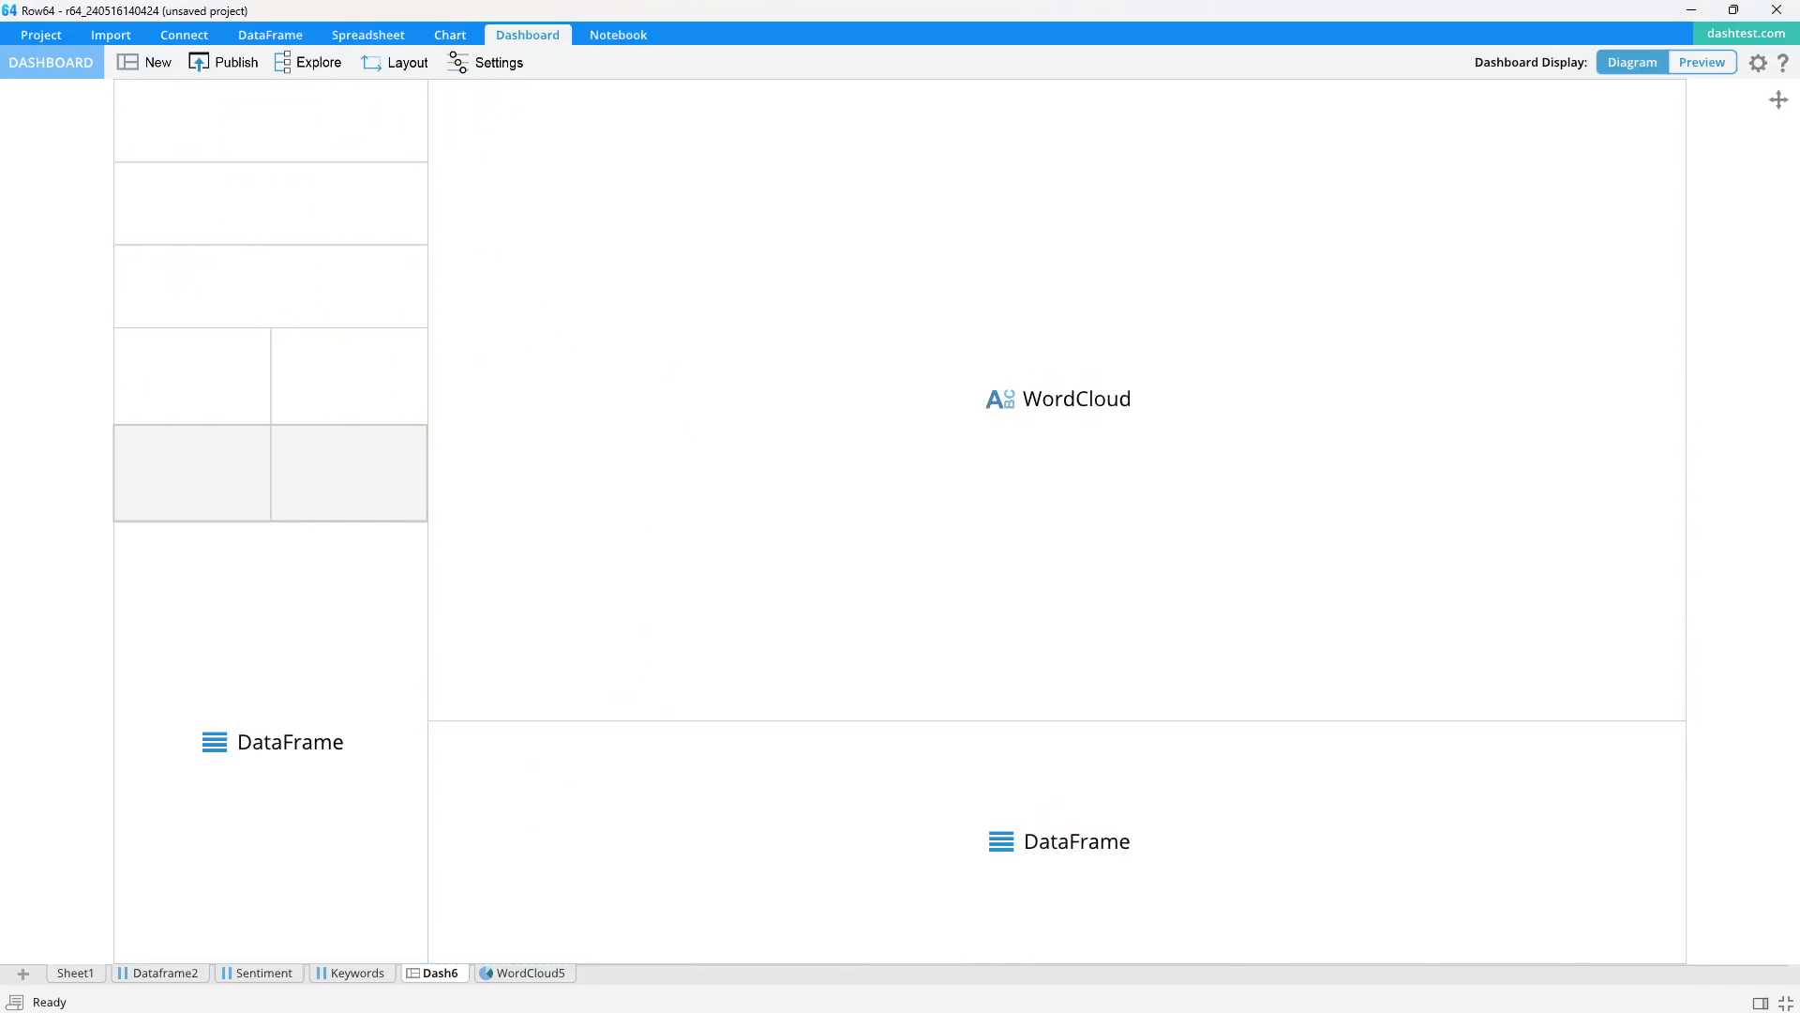
pyautogui.click(1708, 61)
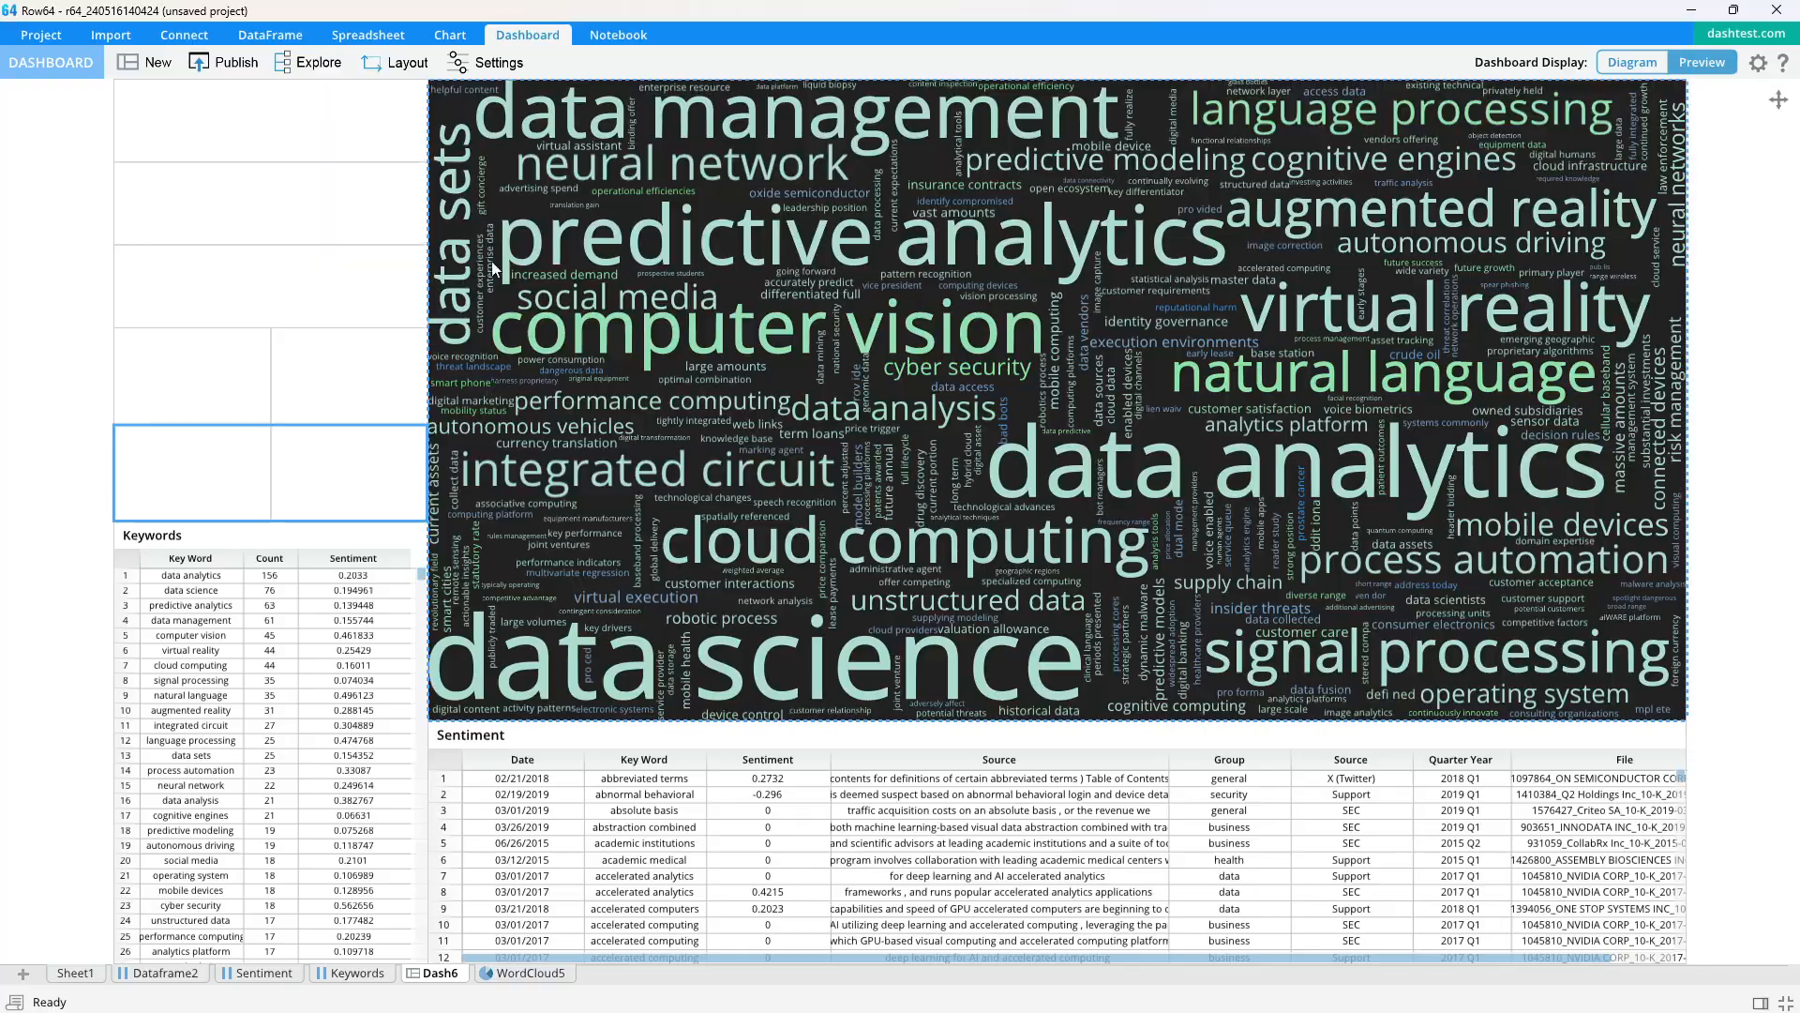
# Examine the filter controls in the example dashboard and the columns of the Keywords dataframe
pyautogui.hotkey('alt', 'Tab')
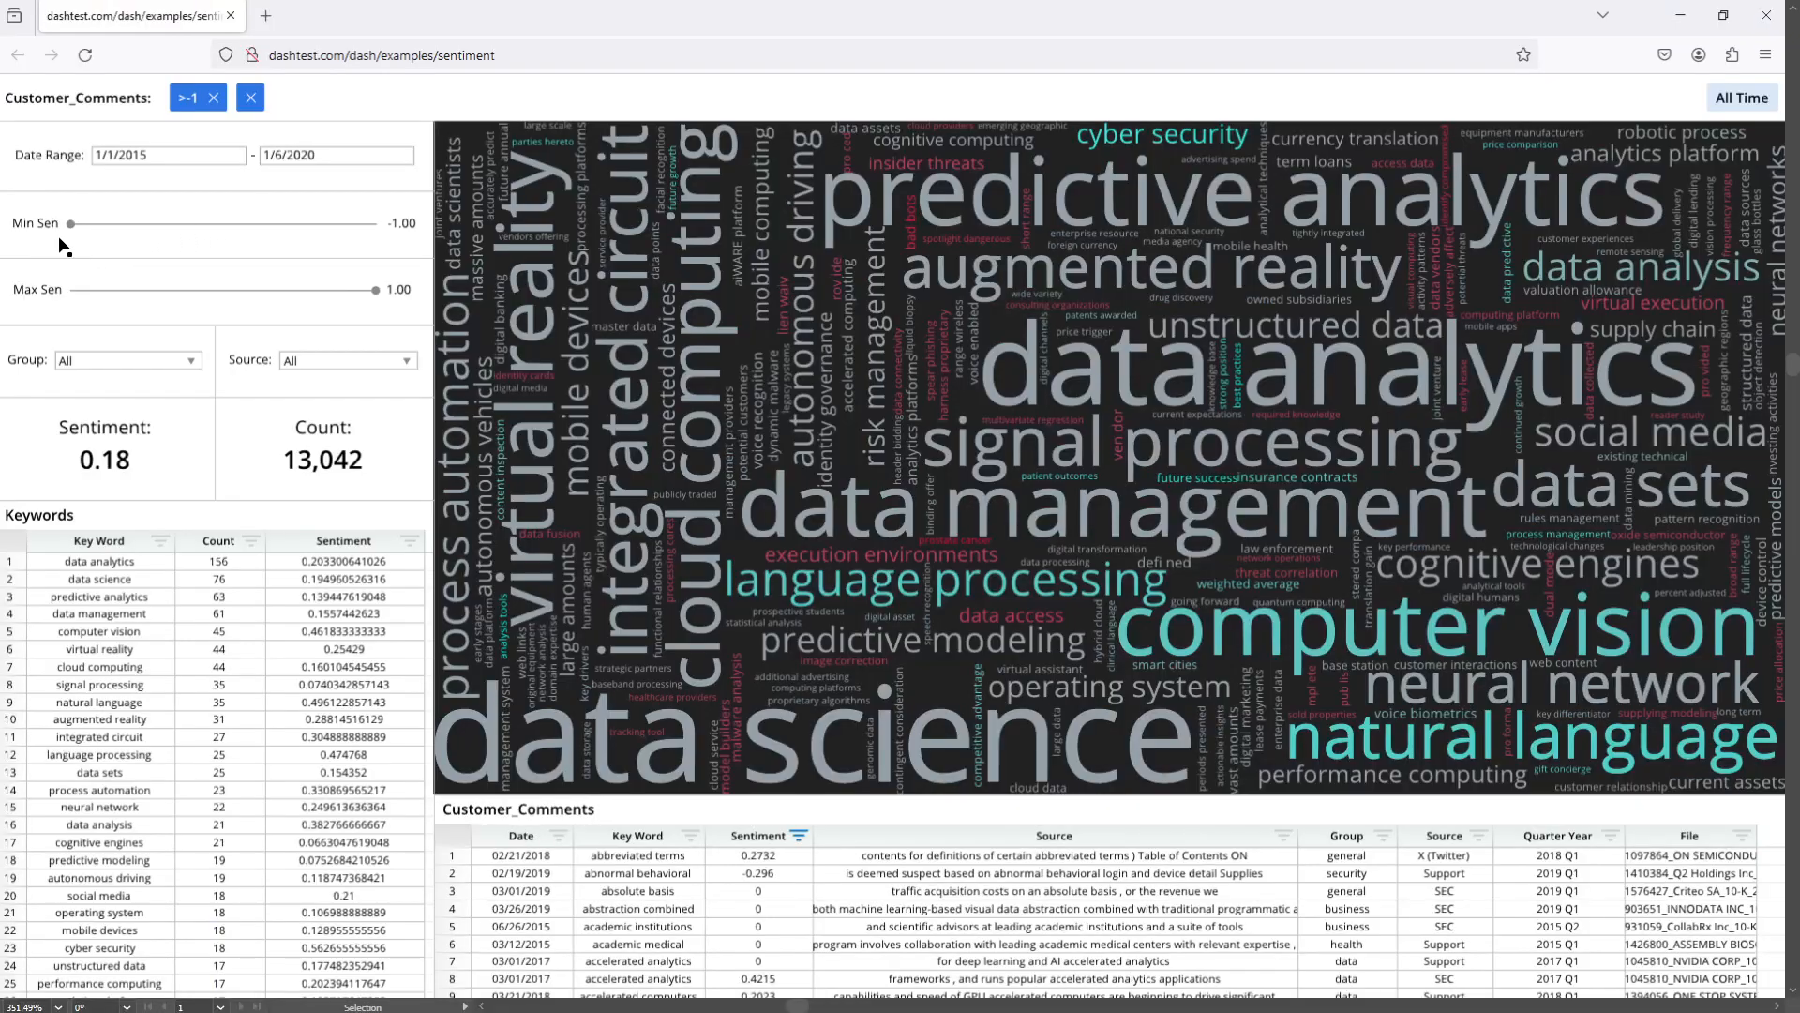
pyautogui.hotkey('alt', 'Tab')
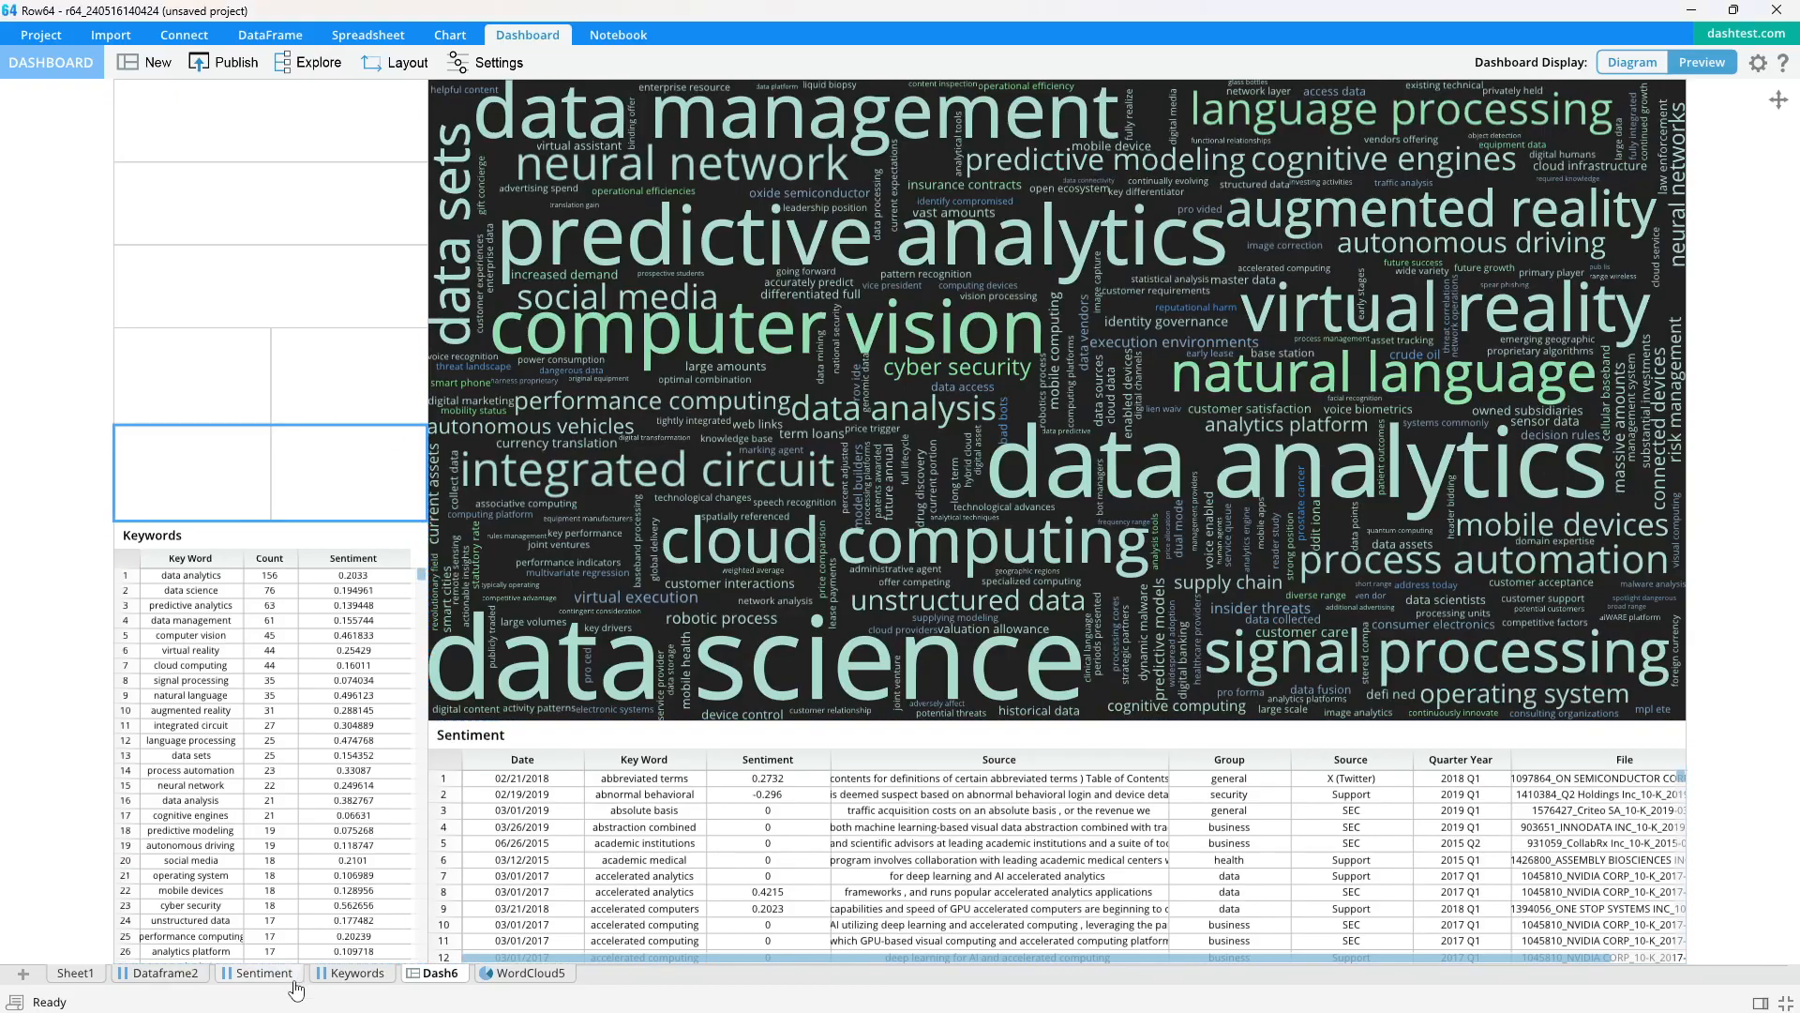
pyautogui.click(346, 983)
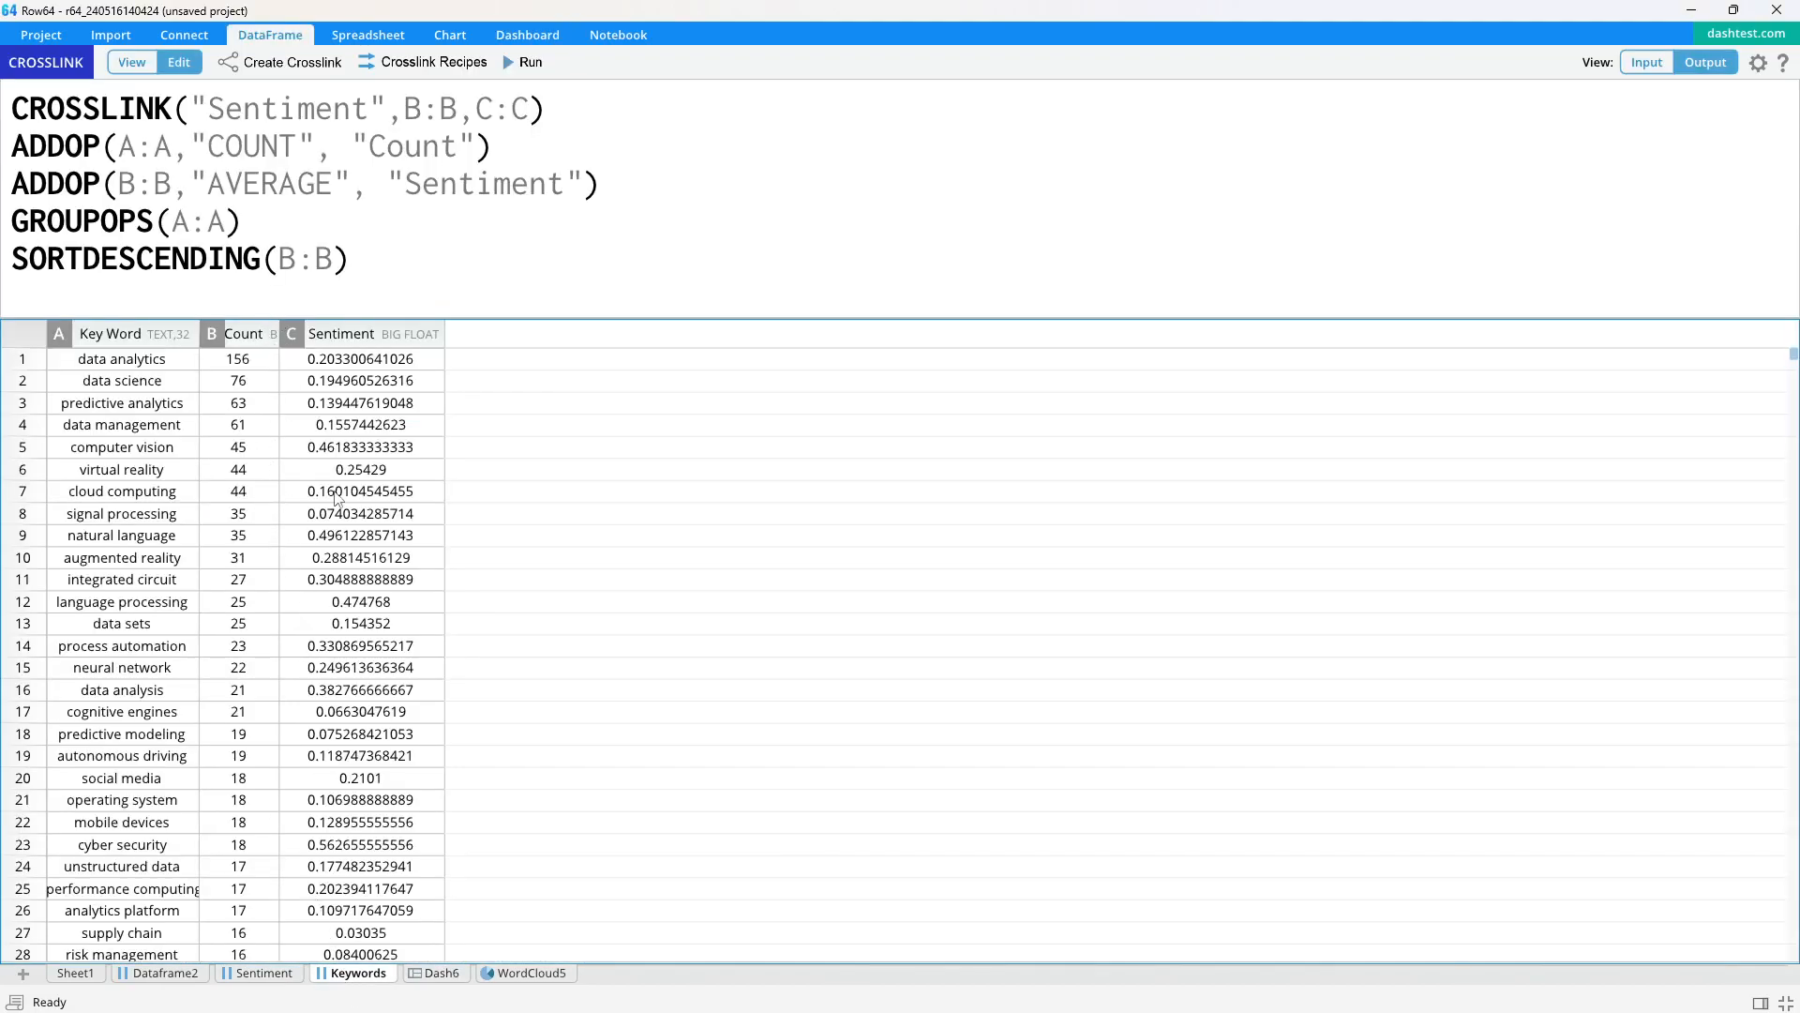
pyautogui.moveTo(1791, 366); pyautogui.dragTo(1716, 328)
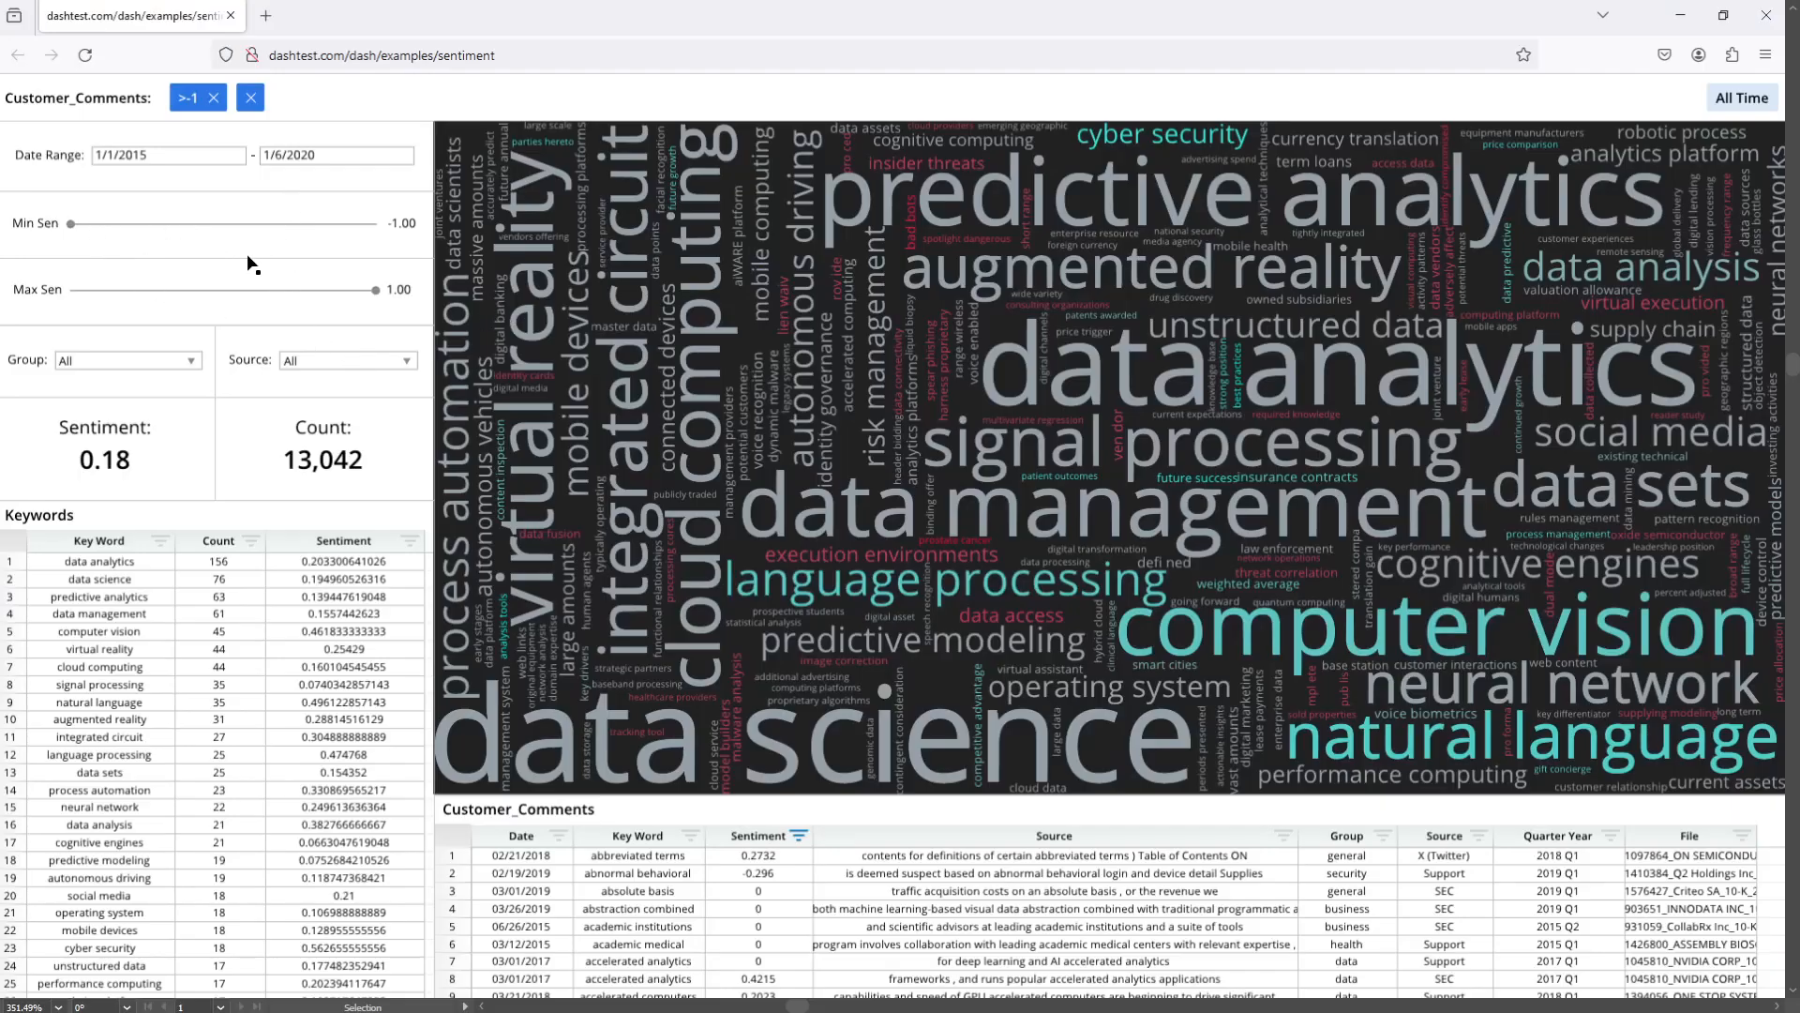
# Switch back to Row64's Dash6 dashboard and add a Slider widget to the middle of the three full-width panes above Keywords
pyautogui.hotkey('alt', 'Tab')
pyautogui.hotkey('alt', 'Tab')
pyautogui.hotkey('alt', 'Tab')
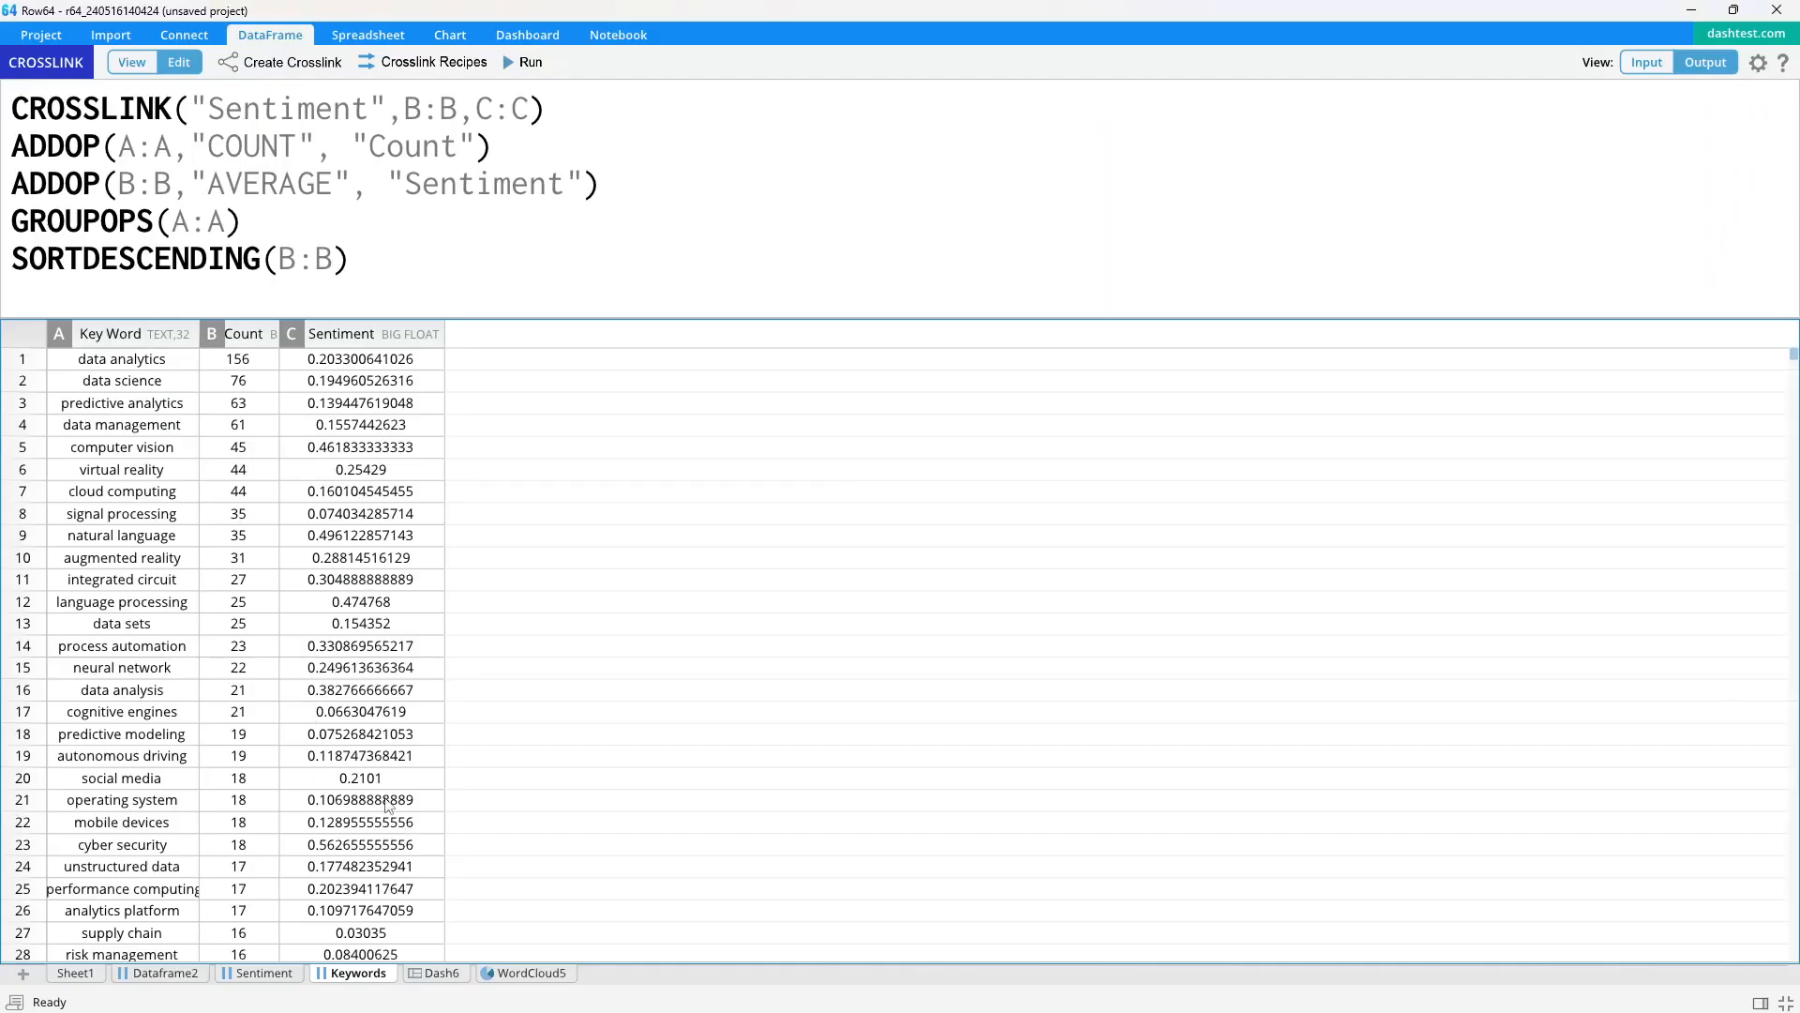
pyautogui.click(437, 972)
pyautogui.click(223, 222)
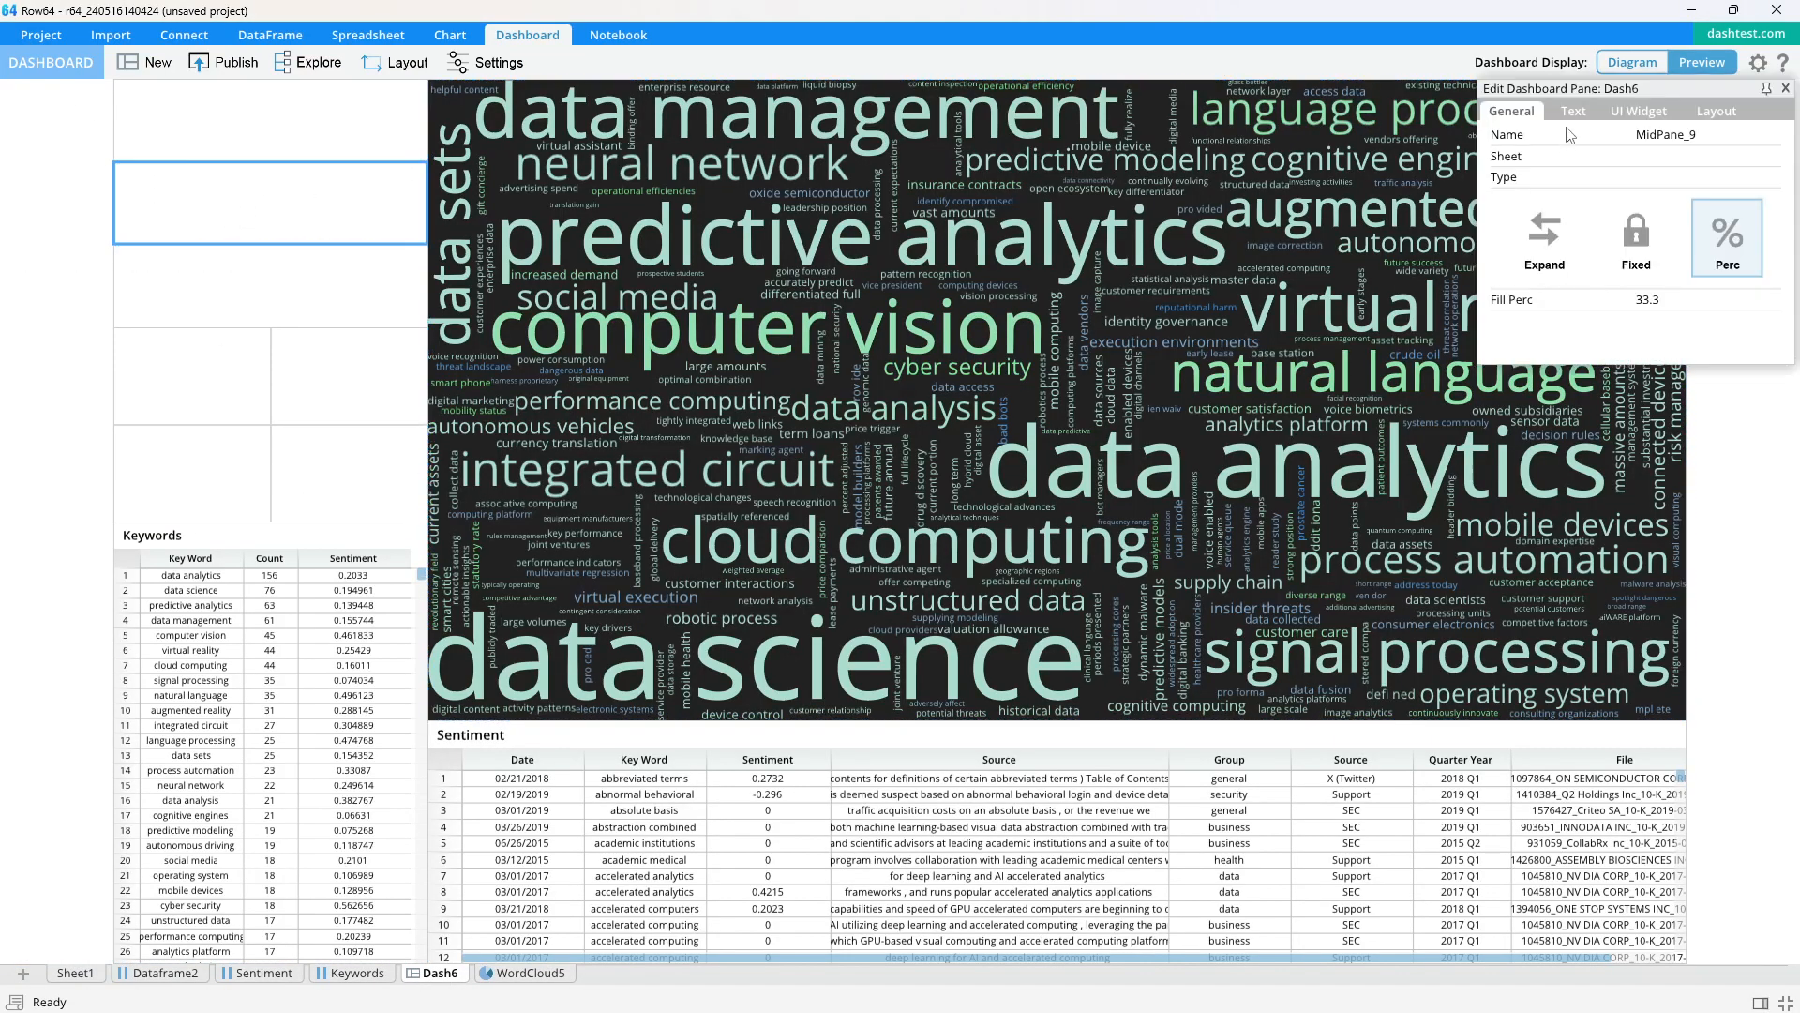
pyautogui.click(1639, 111)
pyautogui.click(1759, 330)
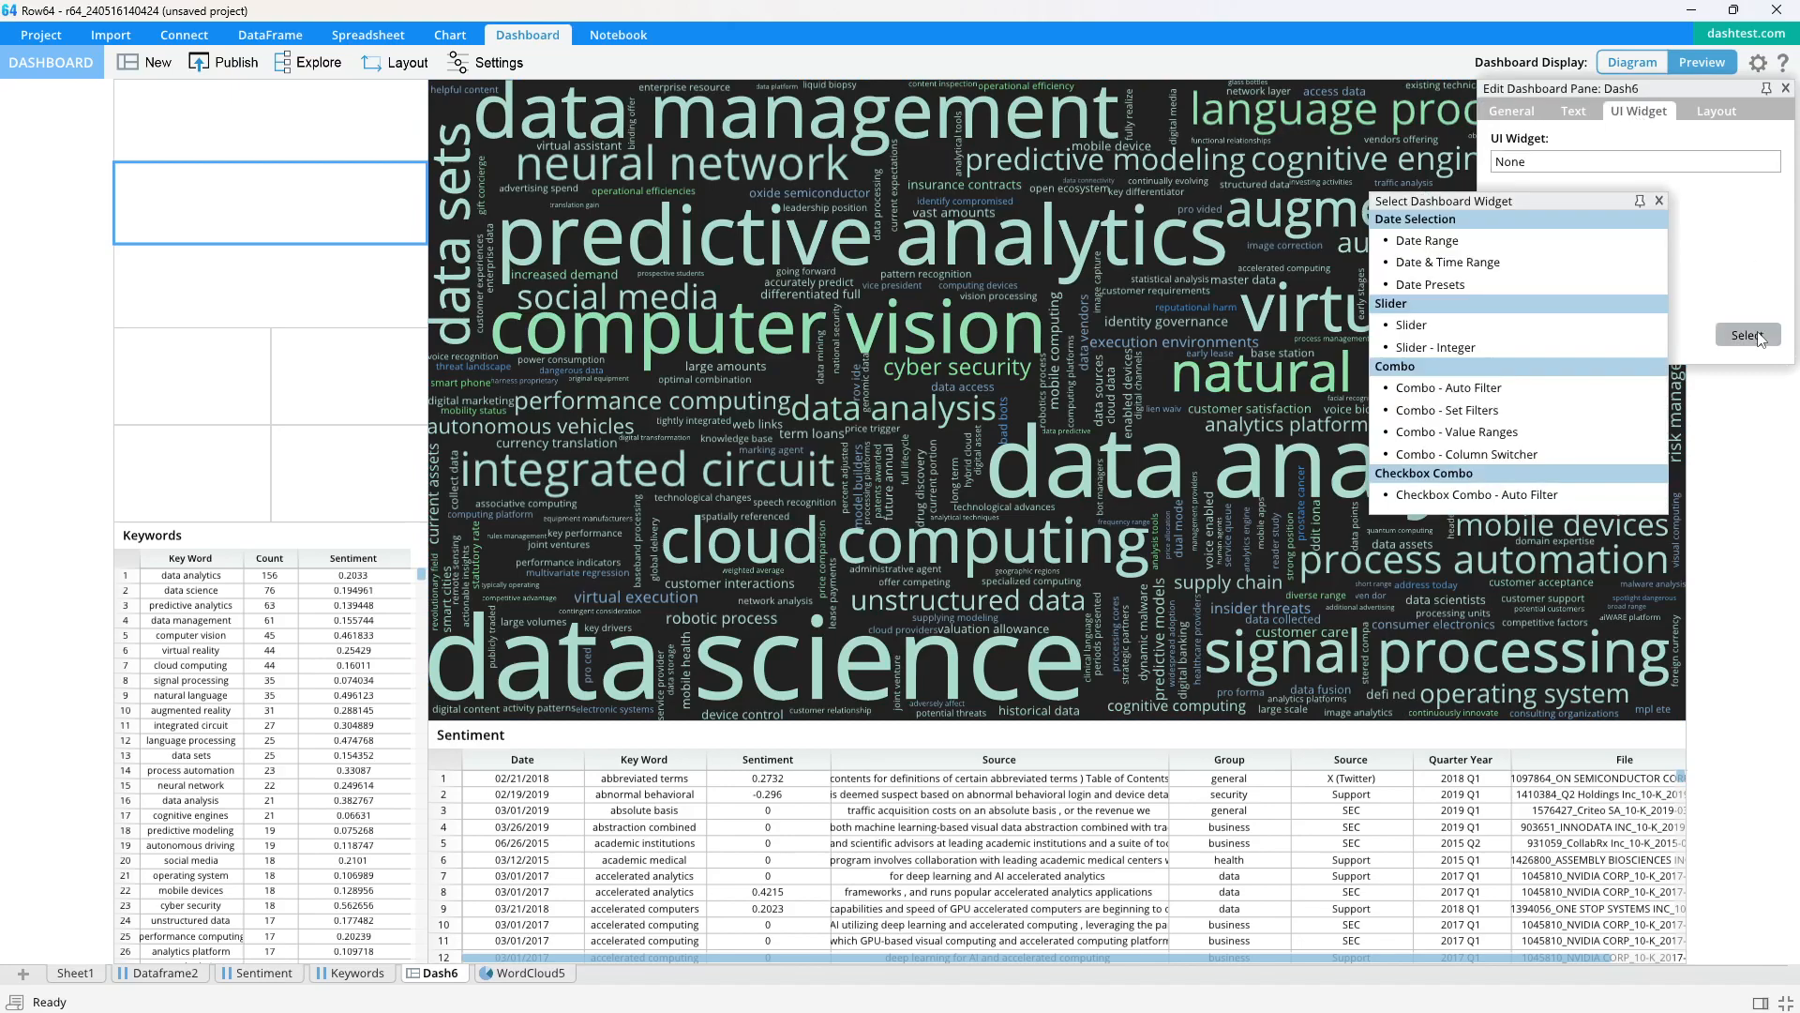
pyautogui.click(1410, 328)
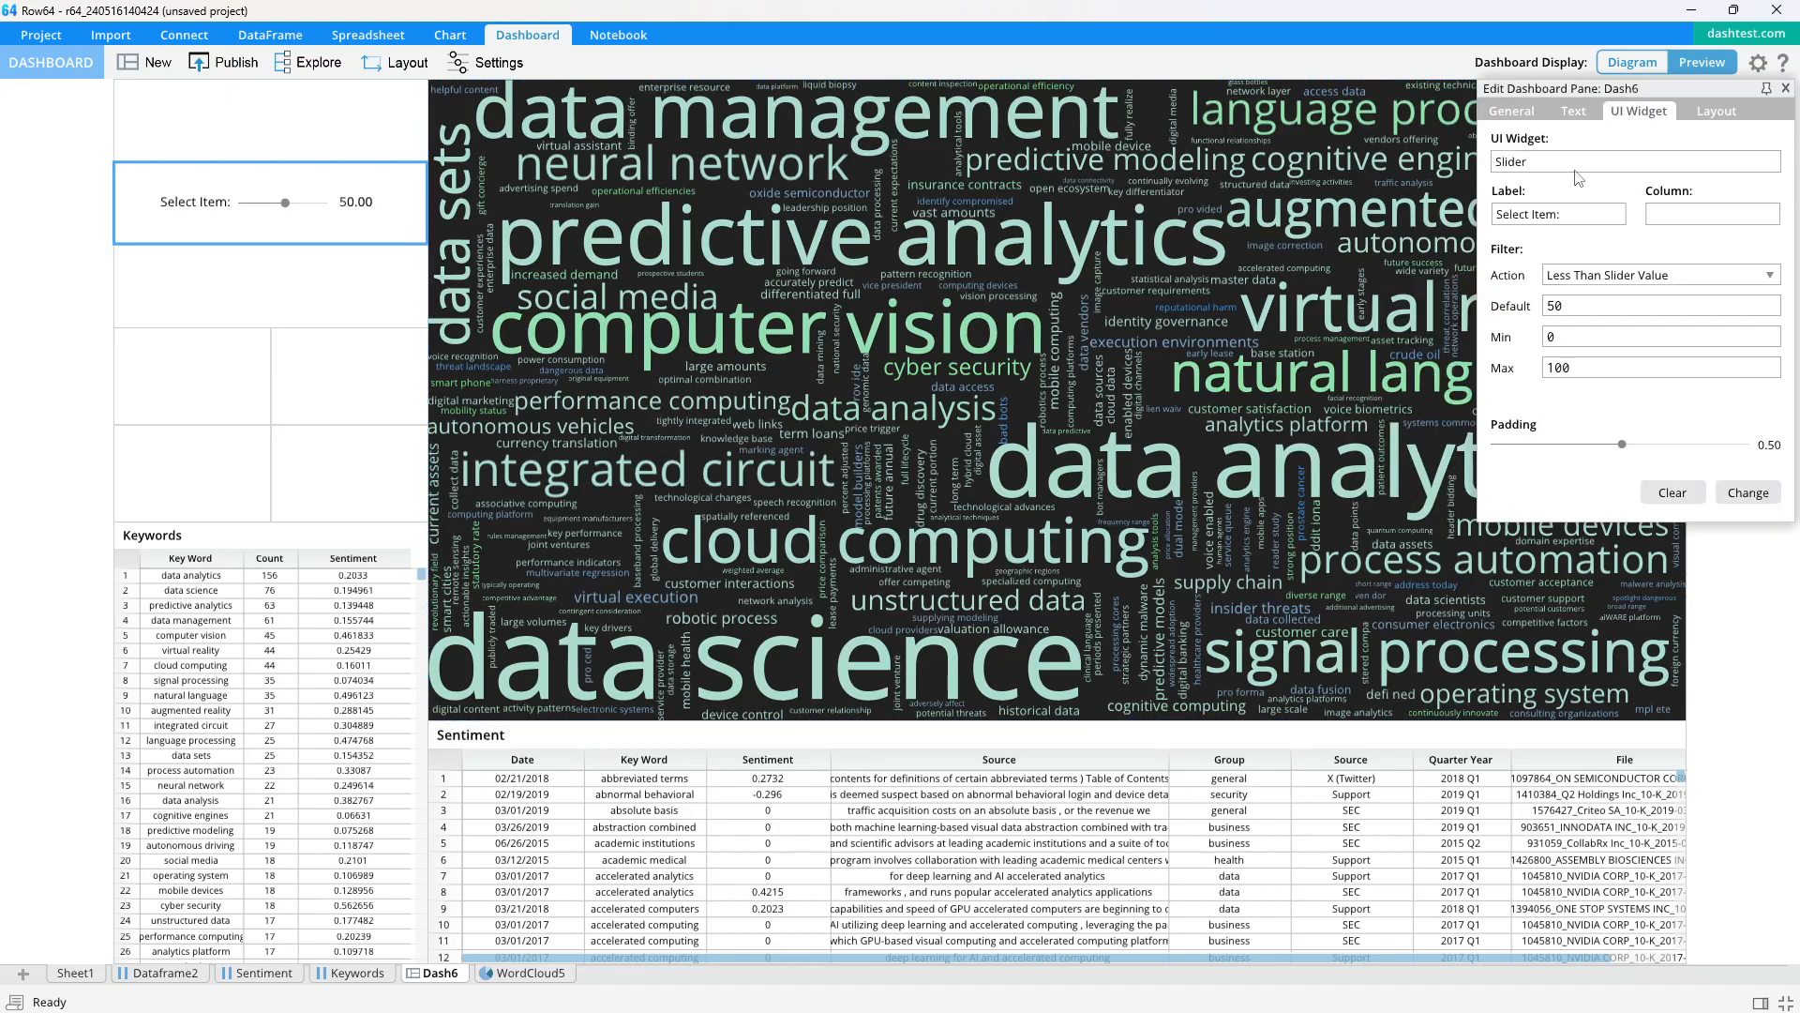
# Label the slider "Min Sen:" and link it to the Sentiment column of the Keywords dataframe, =Keywords!C:C
pyautogui.click(1556, 217)
pyautogui.hotkey('ctrl', 'a')
pyautogui.write('Min:')
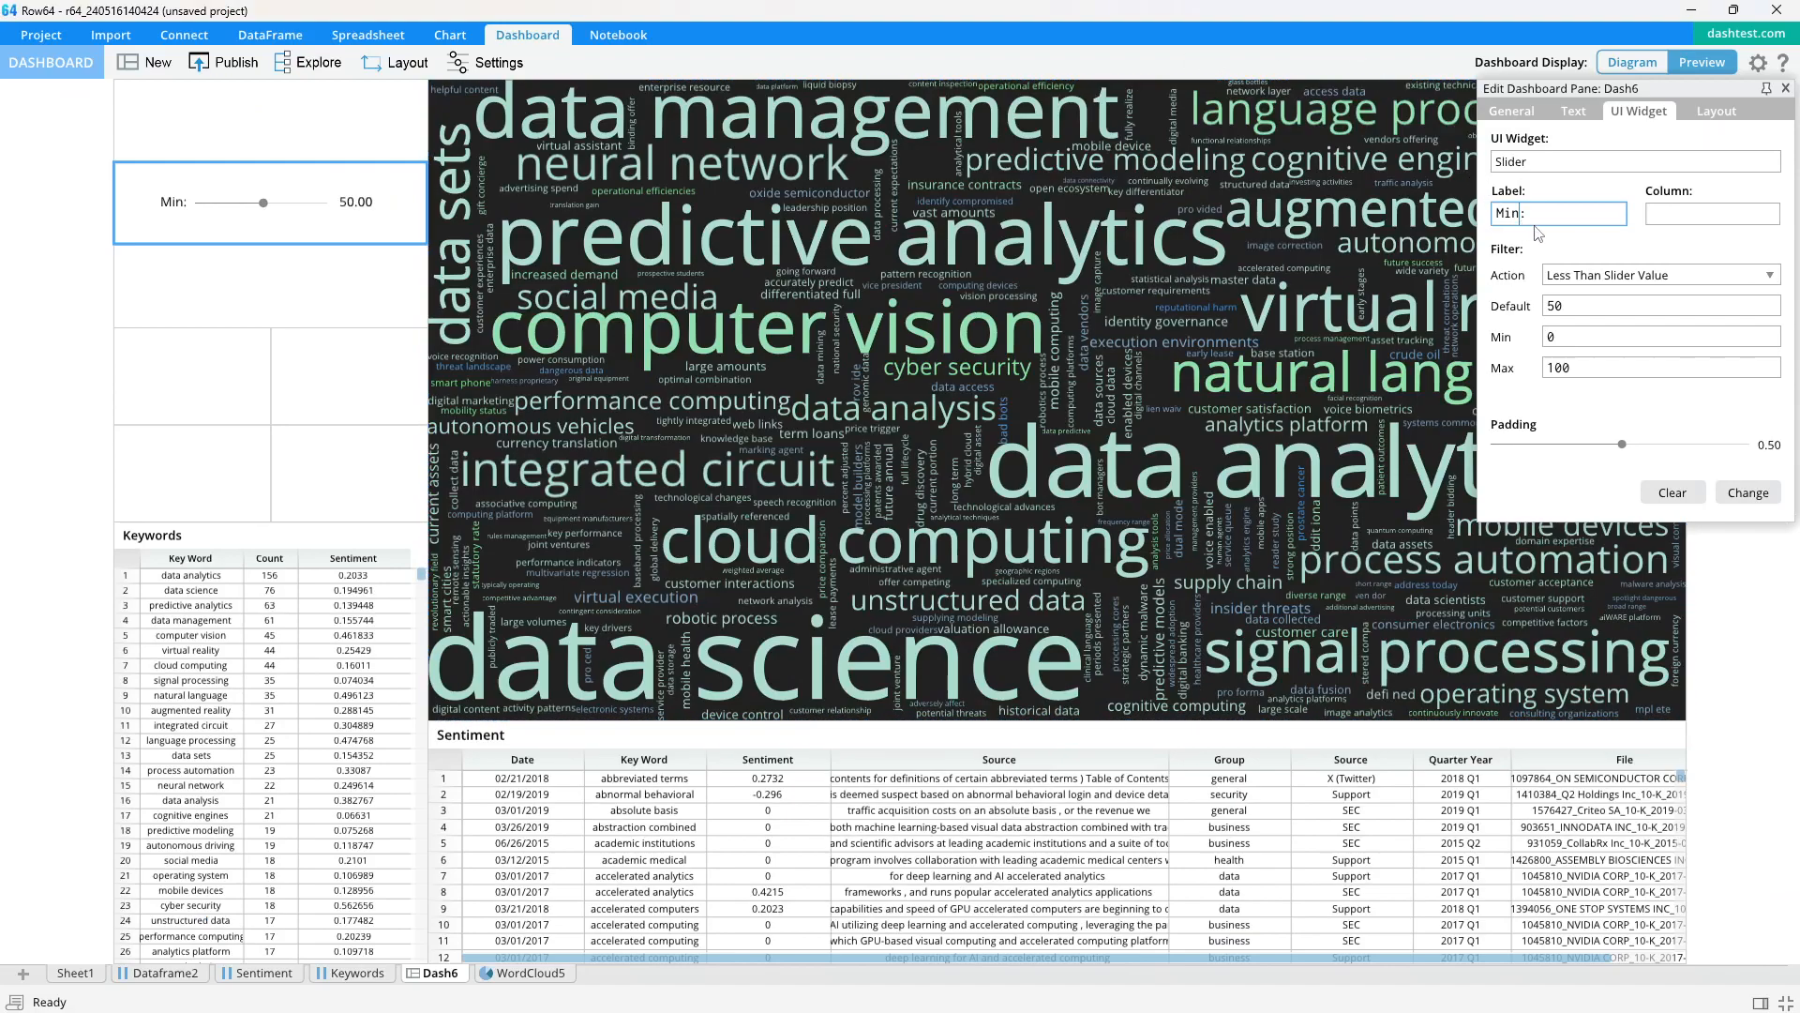
pyautogui.write('Sen:')
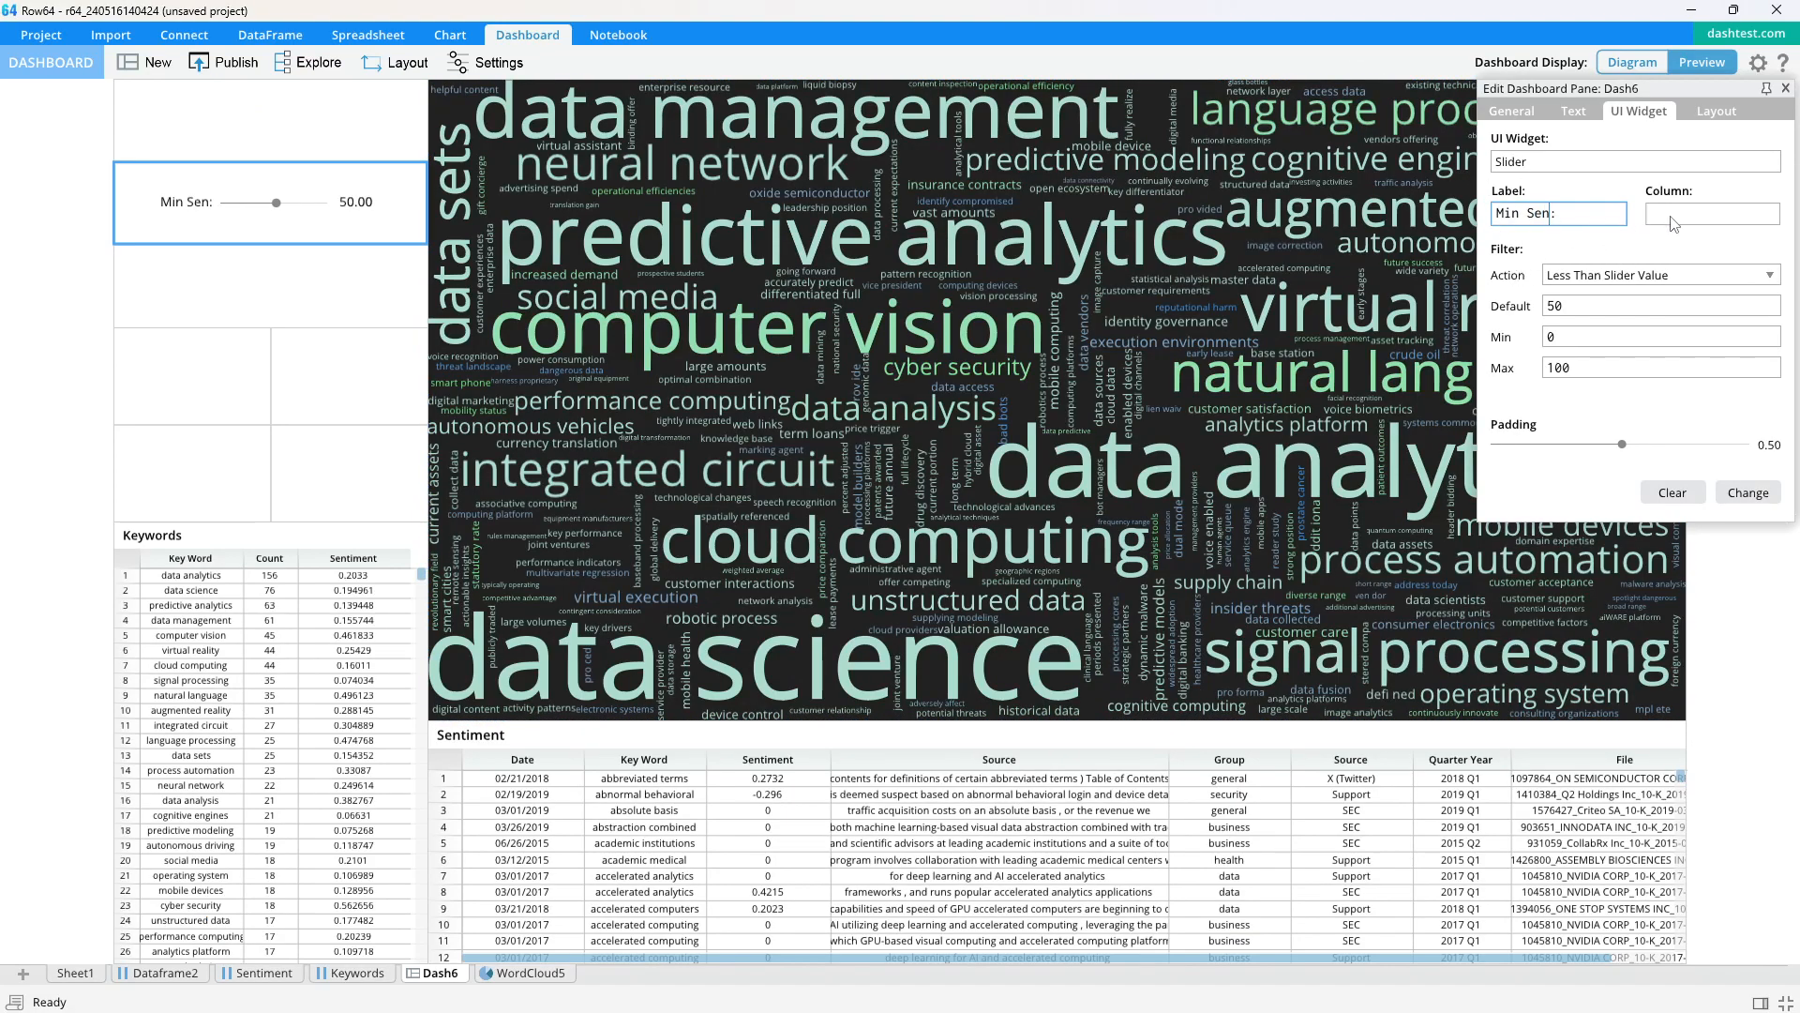
pyautogui.click(1674, 215)
pyautogui.click(357, 974)
pyautogui.press('Return')
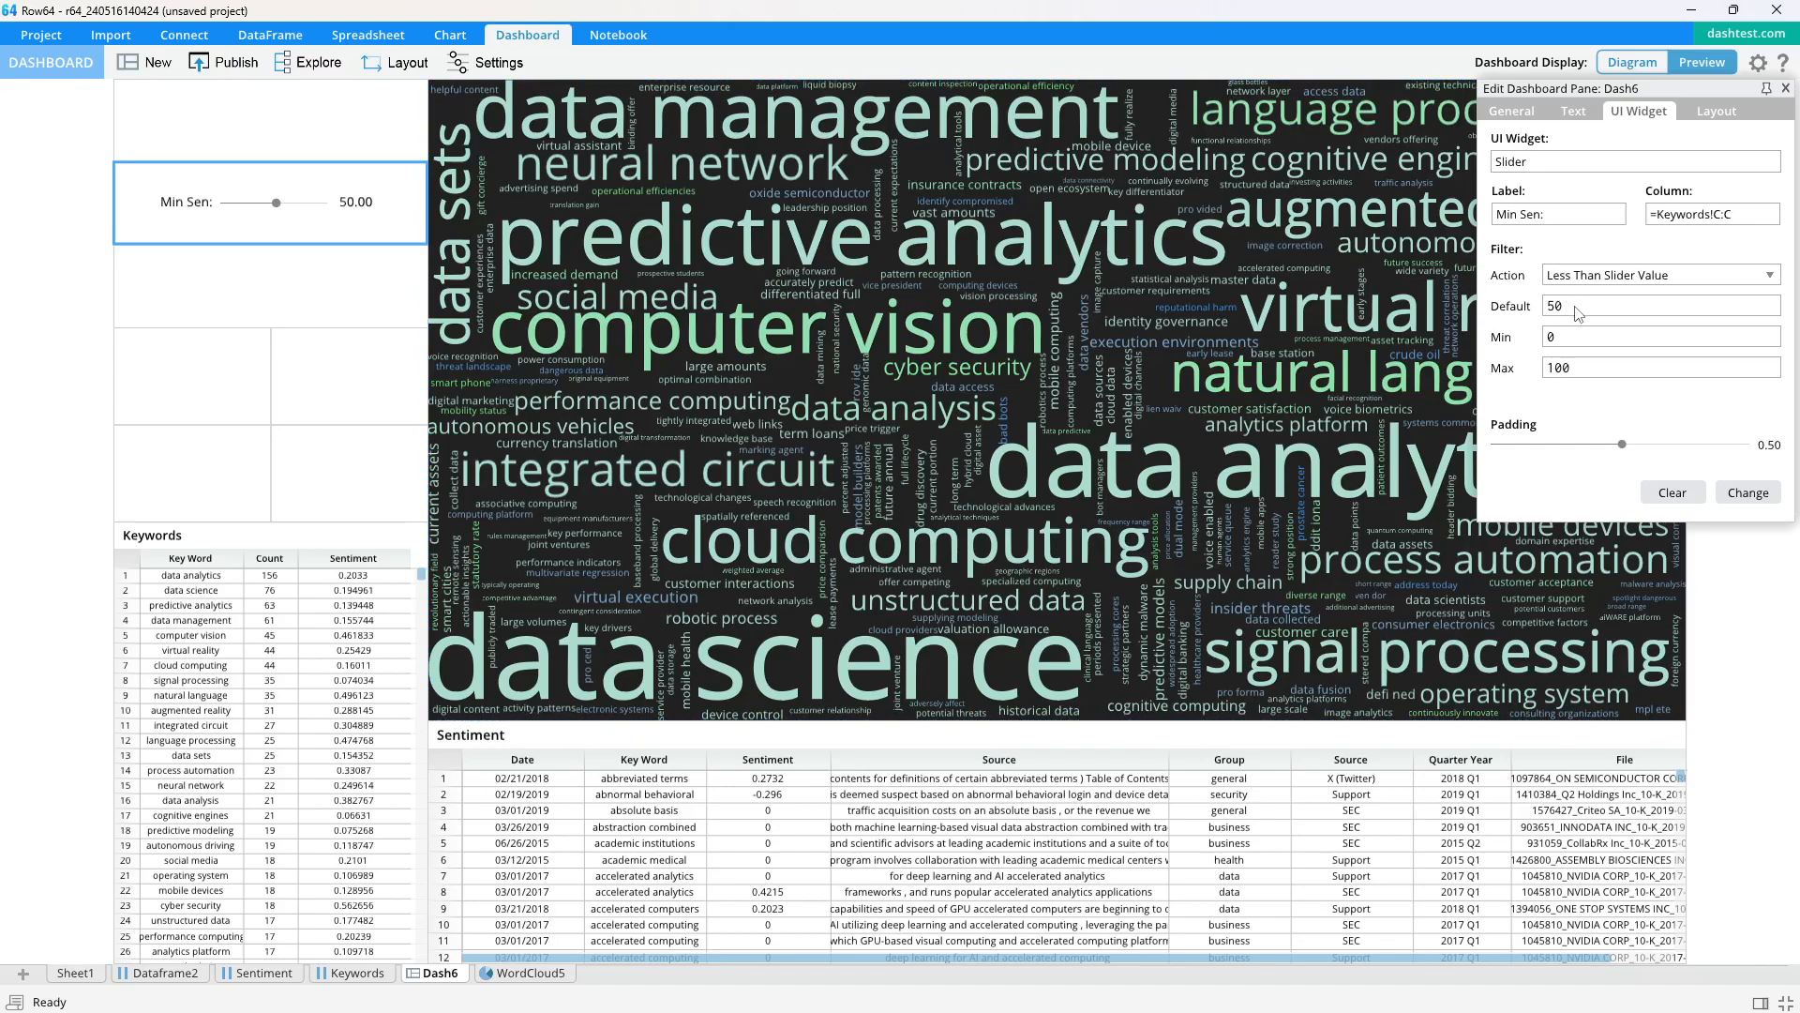
# Set the Min Sen slider's default to -1, minimum to -1, maximum to 1 and padding to 0.23, and close the pane settings
pyautogui.moveTo(1584, 314); pyautogui.dragTo(1515, 312)
pyautogui.write('-1')
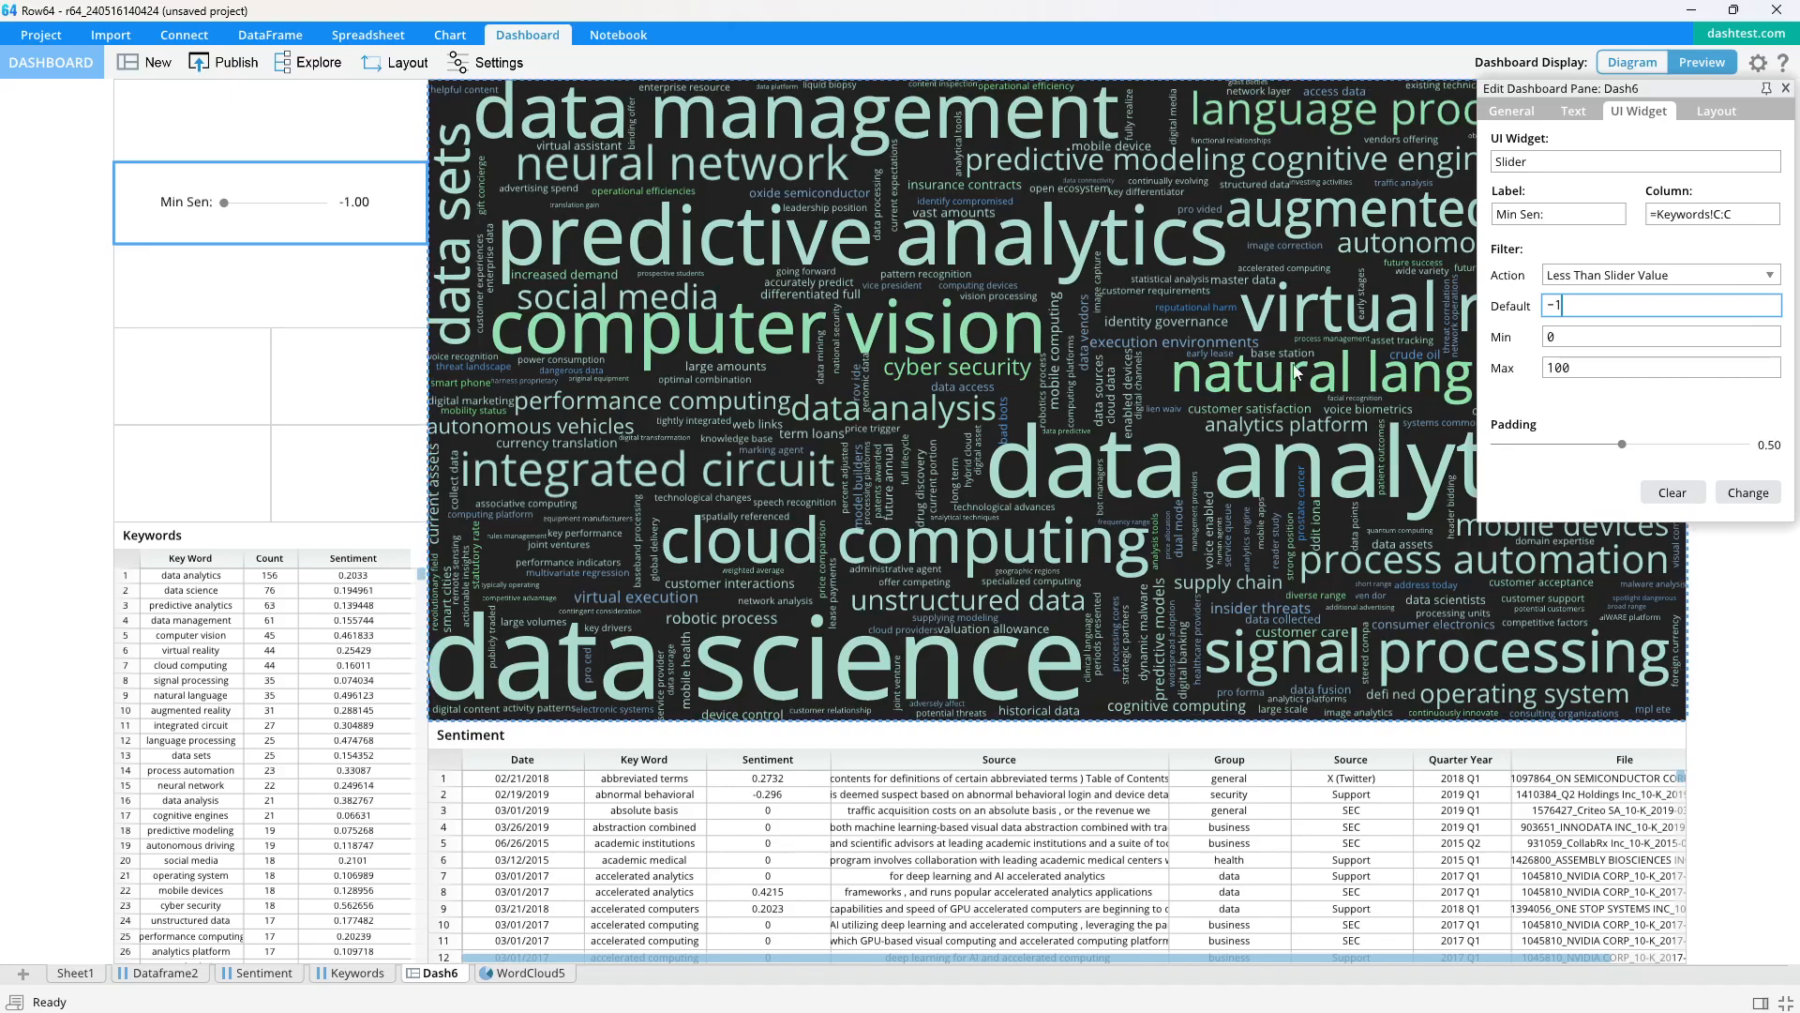
pyautogui.moveTo(1566, 336); pyautogui.dragTo(1517, 336)
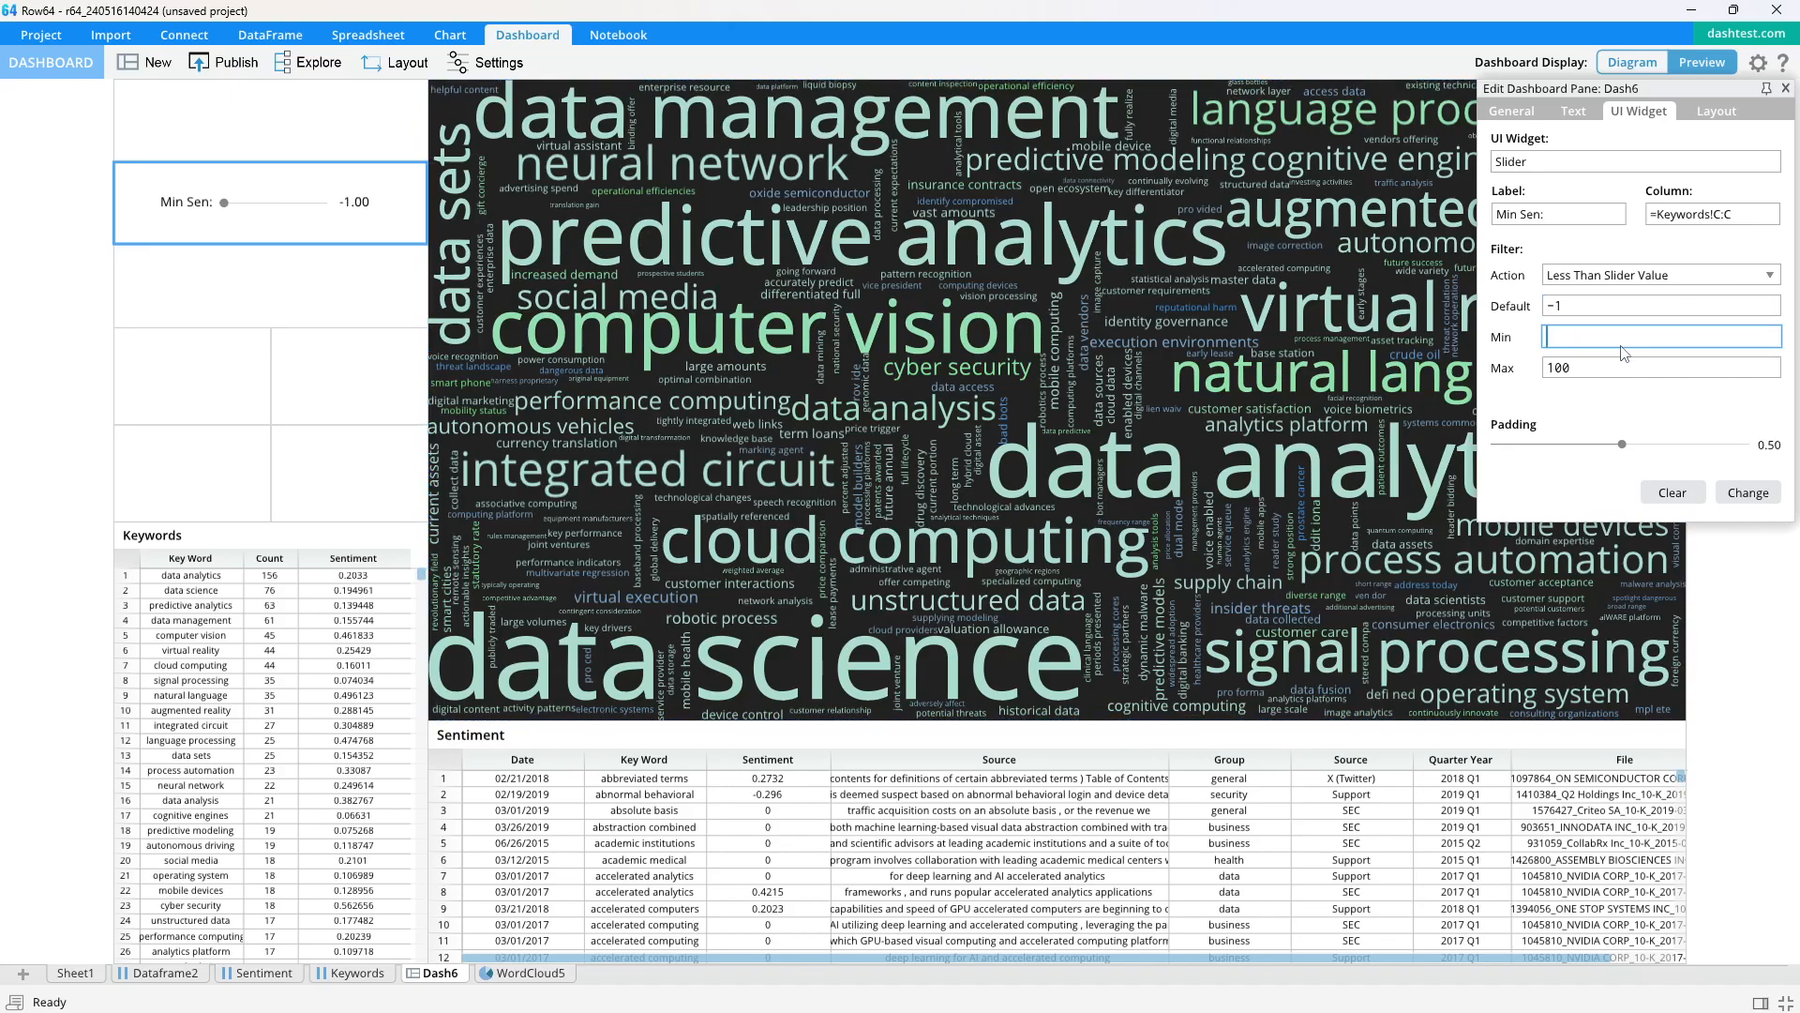
pyautogui.moveTo(1599, 368); pyautogui.dragTo(1538, 371)
pyautogui.write('1')
pyautogui.click(1746, 499)
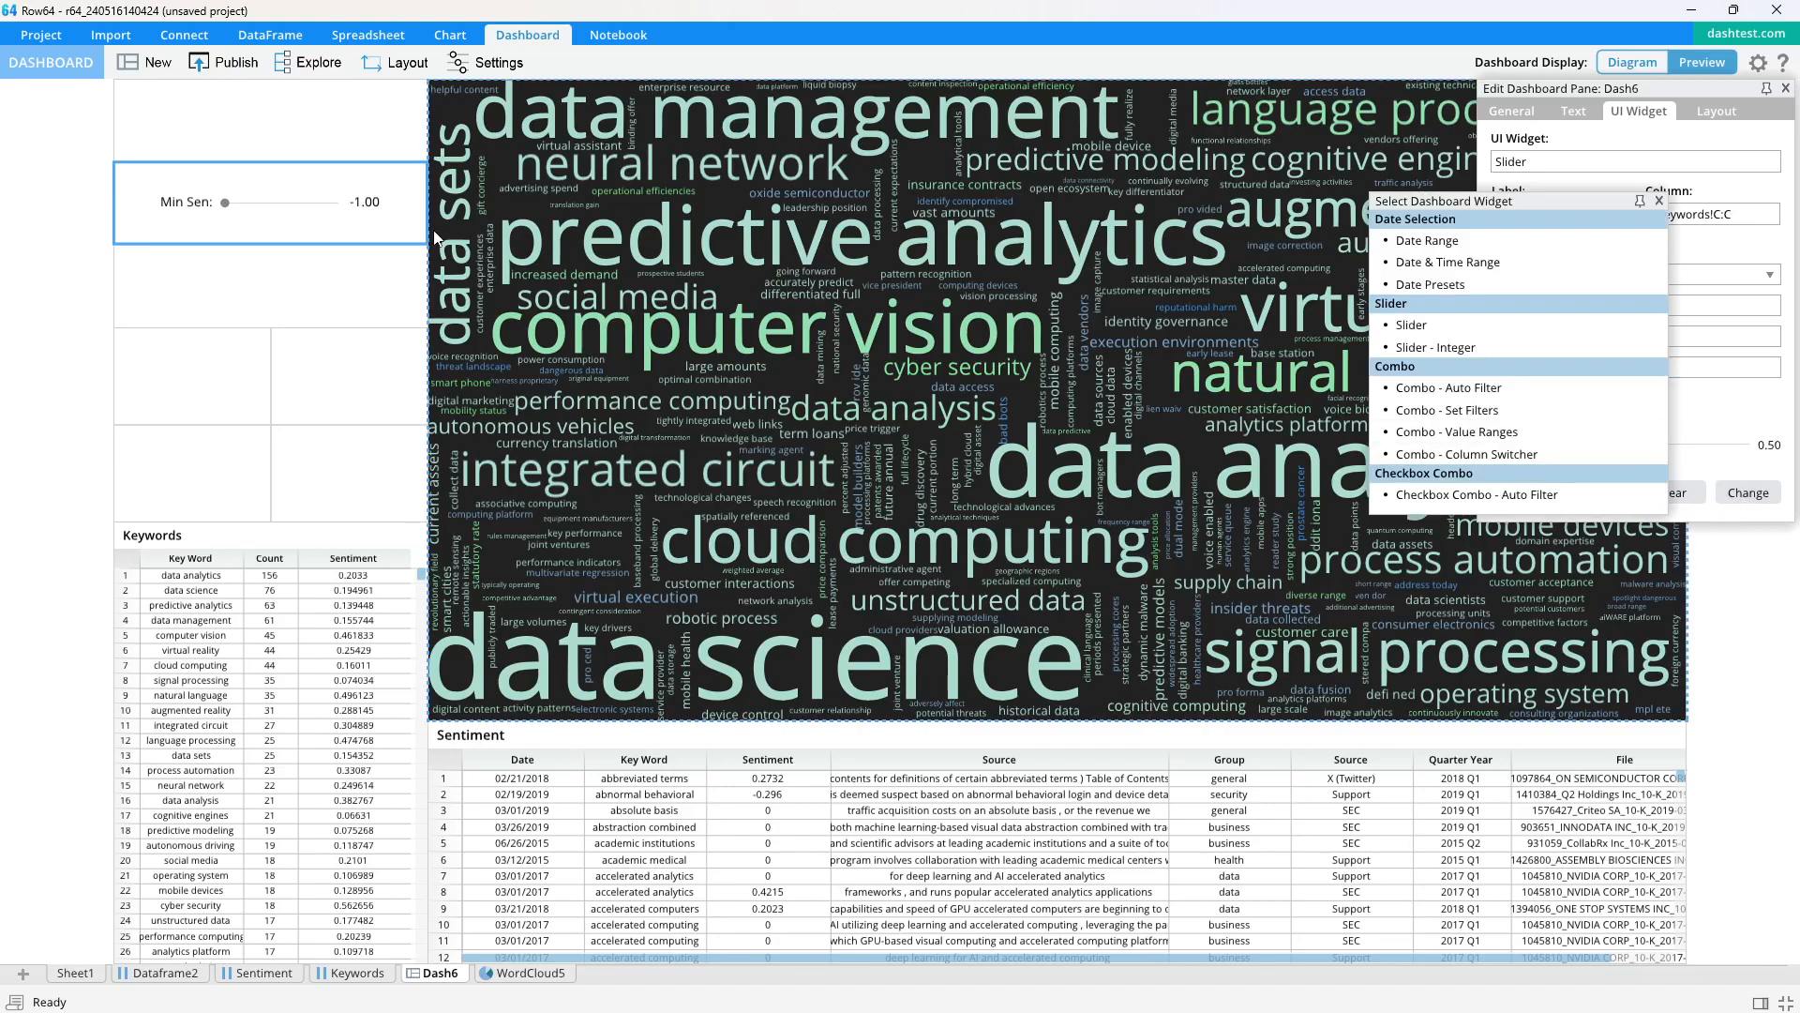
pyautogui.click(1661, 201)
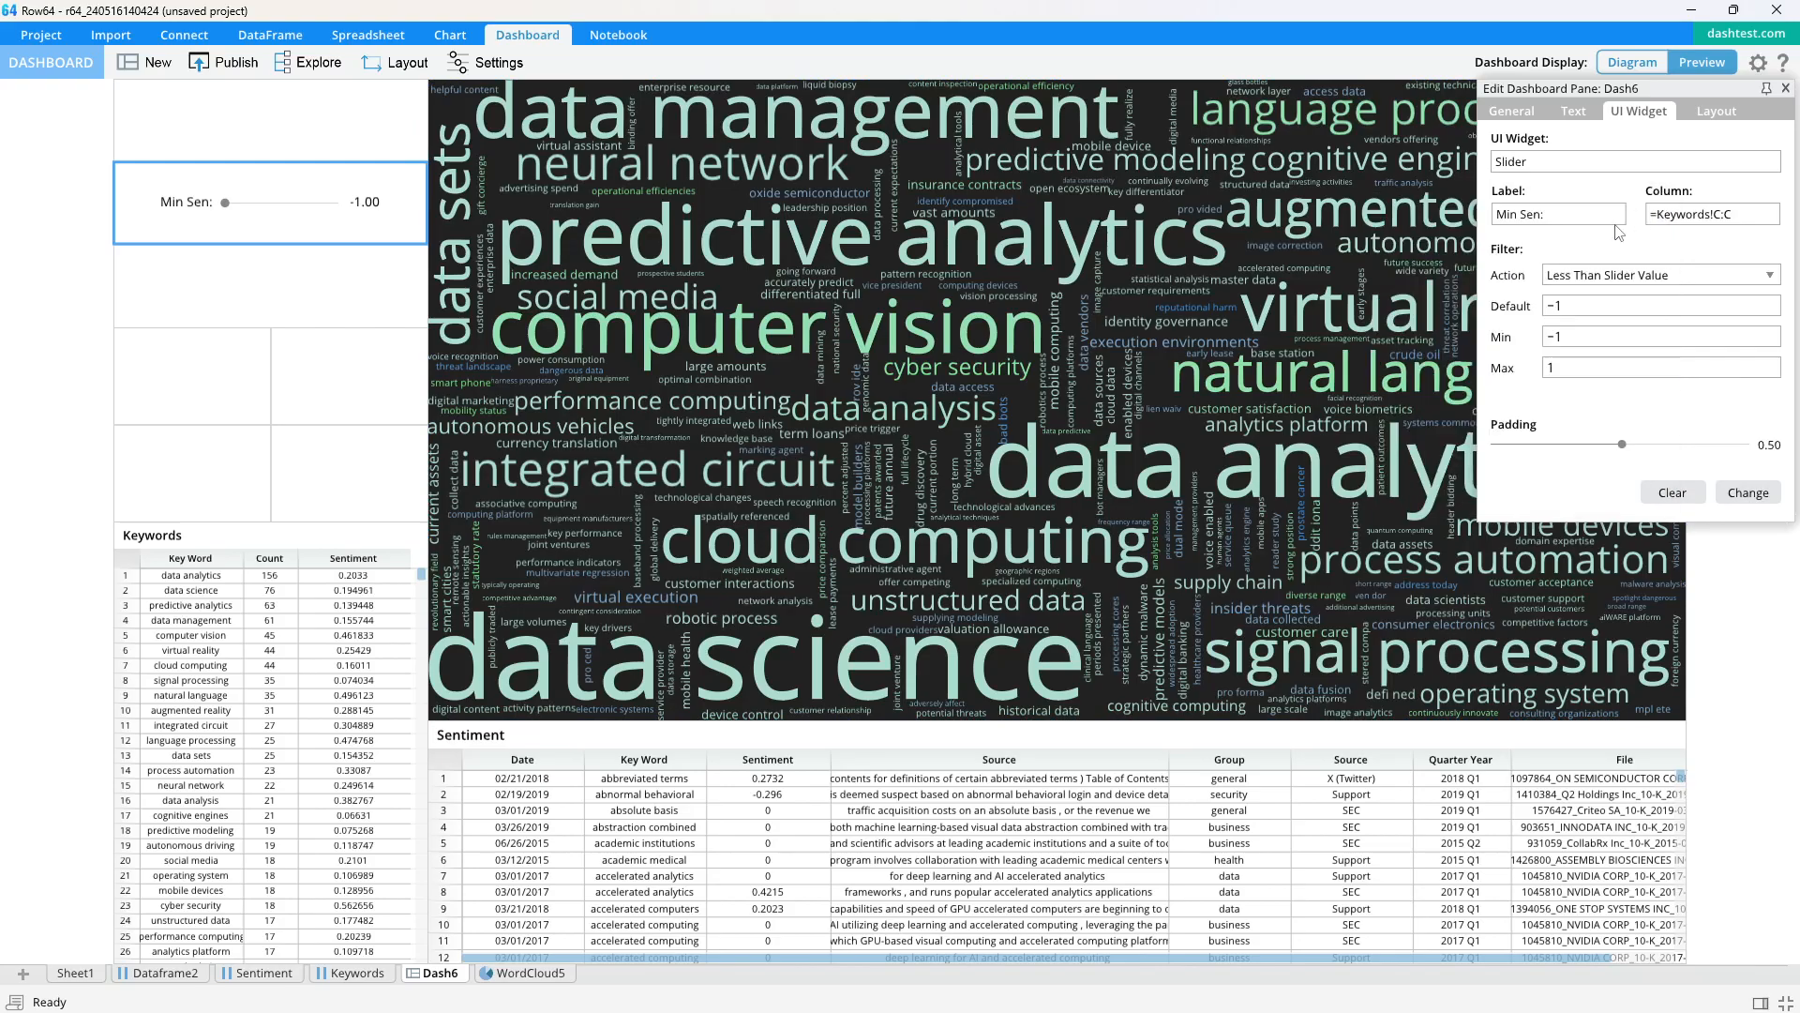
pyautogui.moveTo(1606, 442); pyautogui.dragTo(1553, 444)
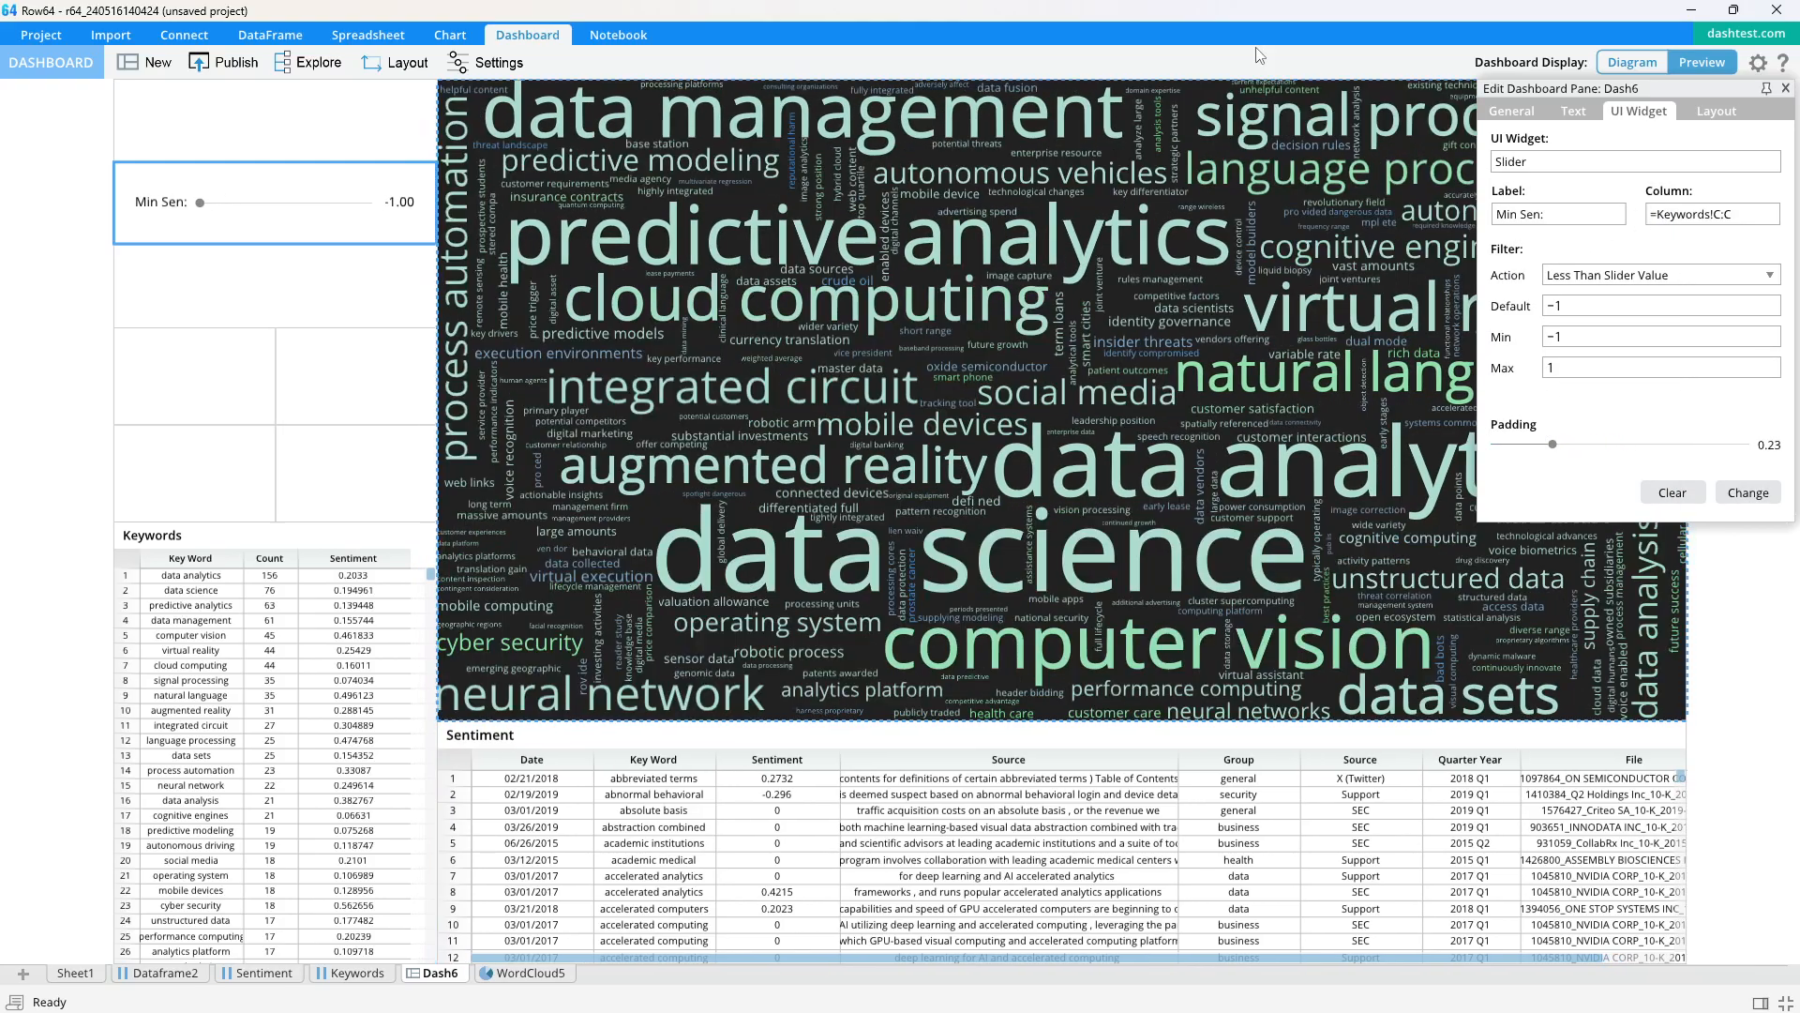
pyautogui.click(1786, 88)
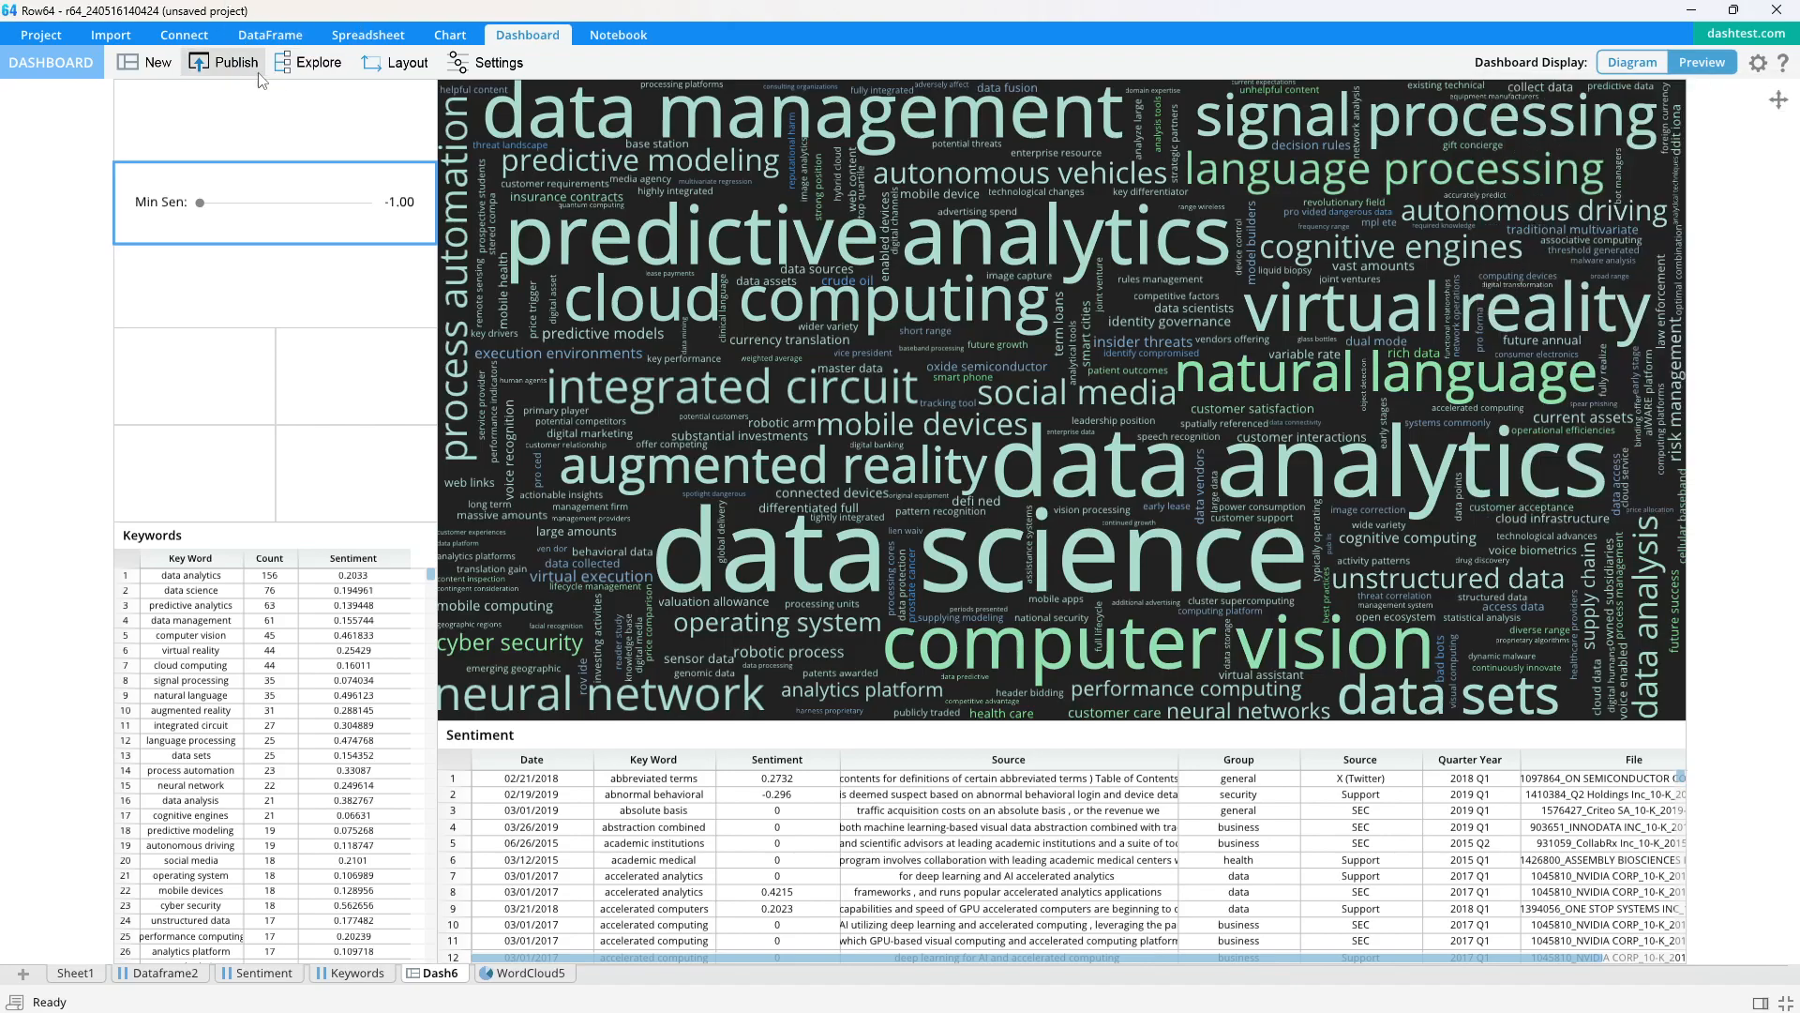
# Publish the dashboard to the temp group as sent-01
pyautogui.click(230, 64)
pyautogui.click(741, 377)
pyautogui.click(723, 441)
pyautogui.click(755, 643)
pyautogui.write('sen')
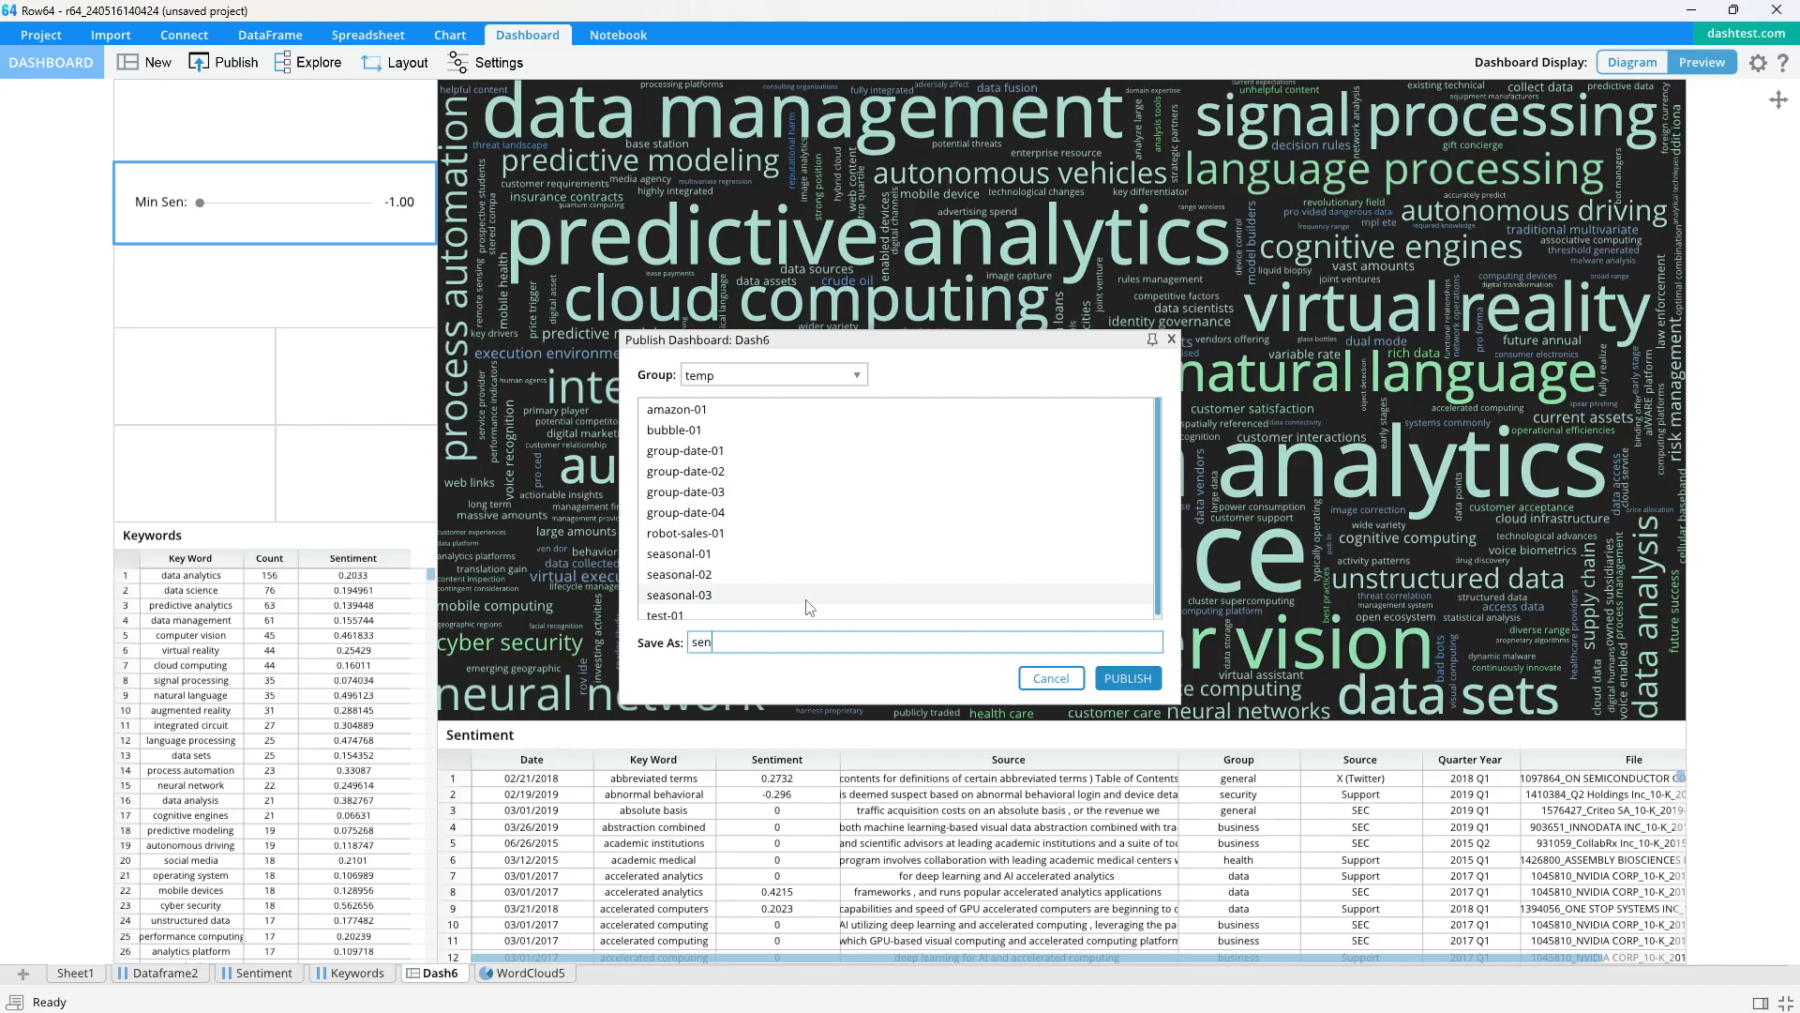
pyautogui.write('t-01')
pyautogui.click(1127, 678)
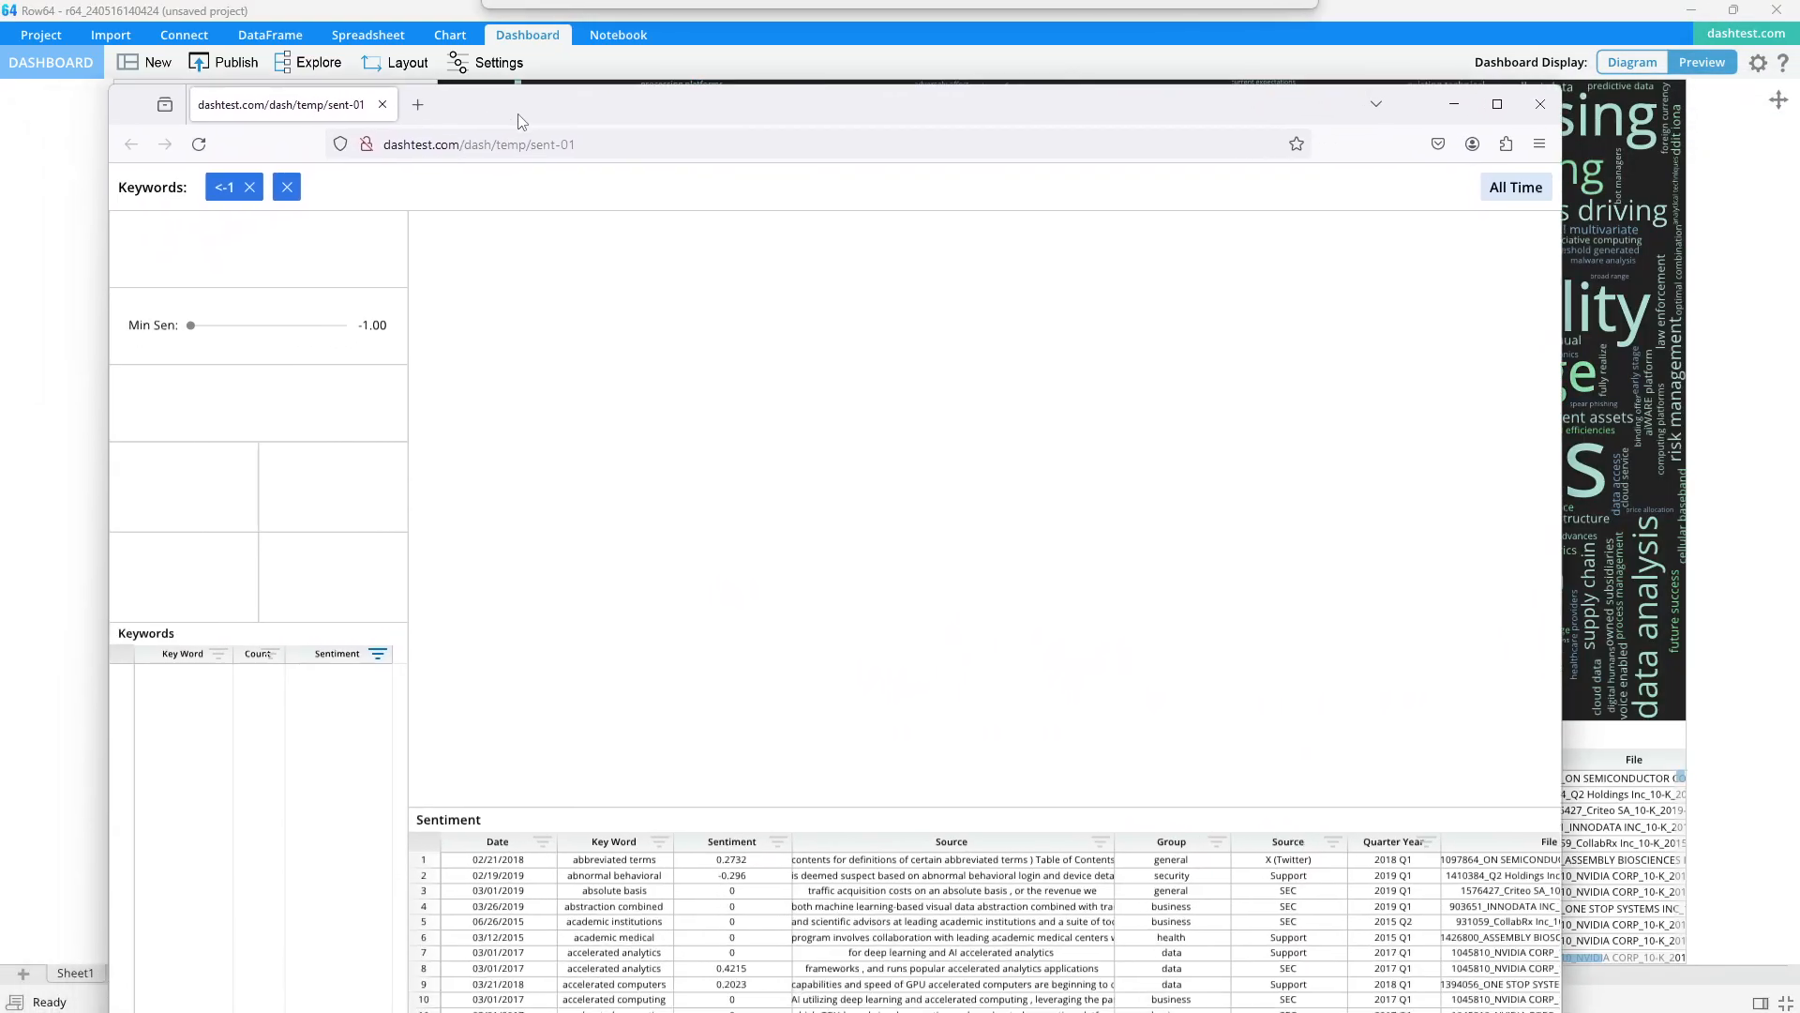
# Test the Min Sen slider across its range in the published sent-01 dashboard and close the browser
pyautogui.moveTo(104, 260); pyautogui.dragTo(324, 258)
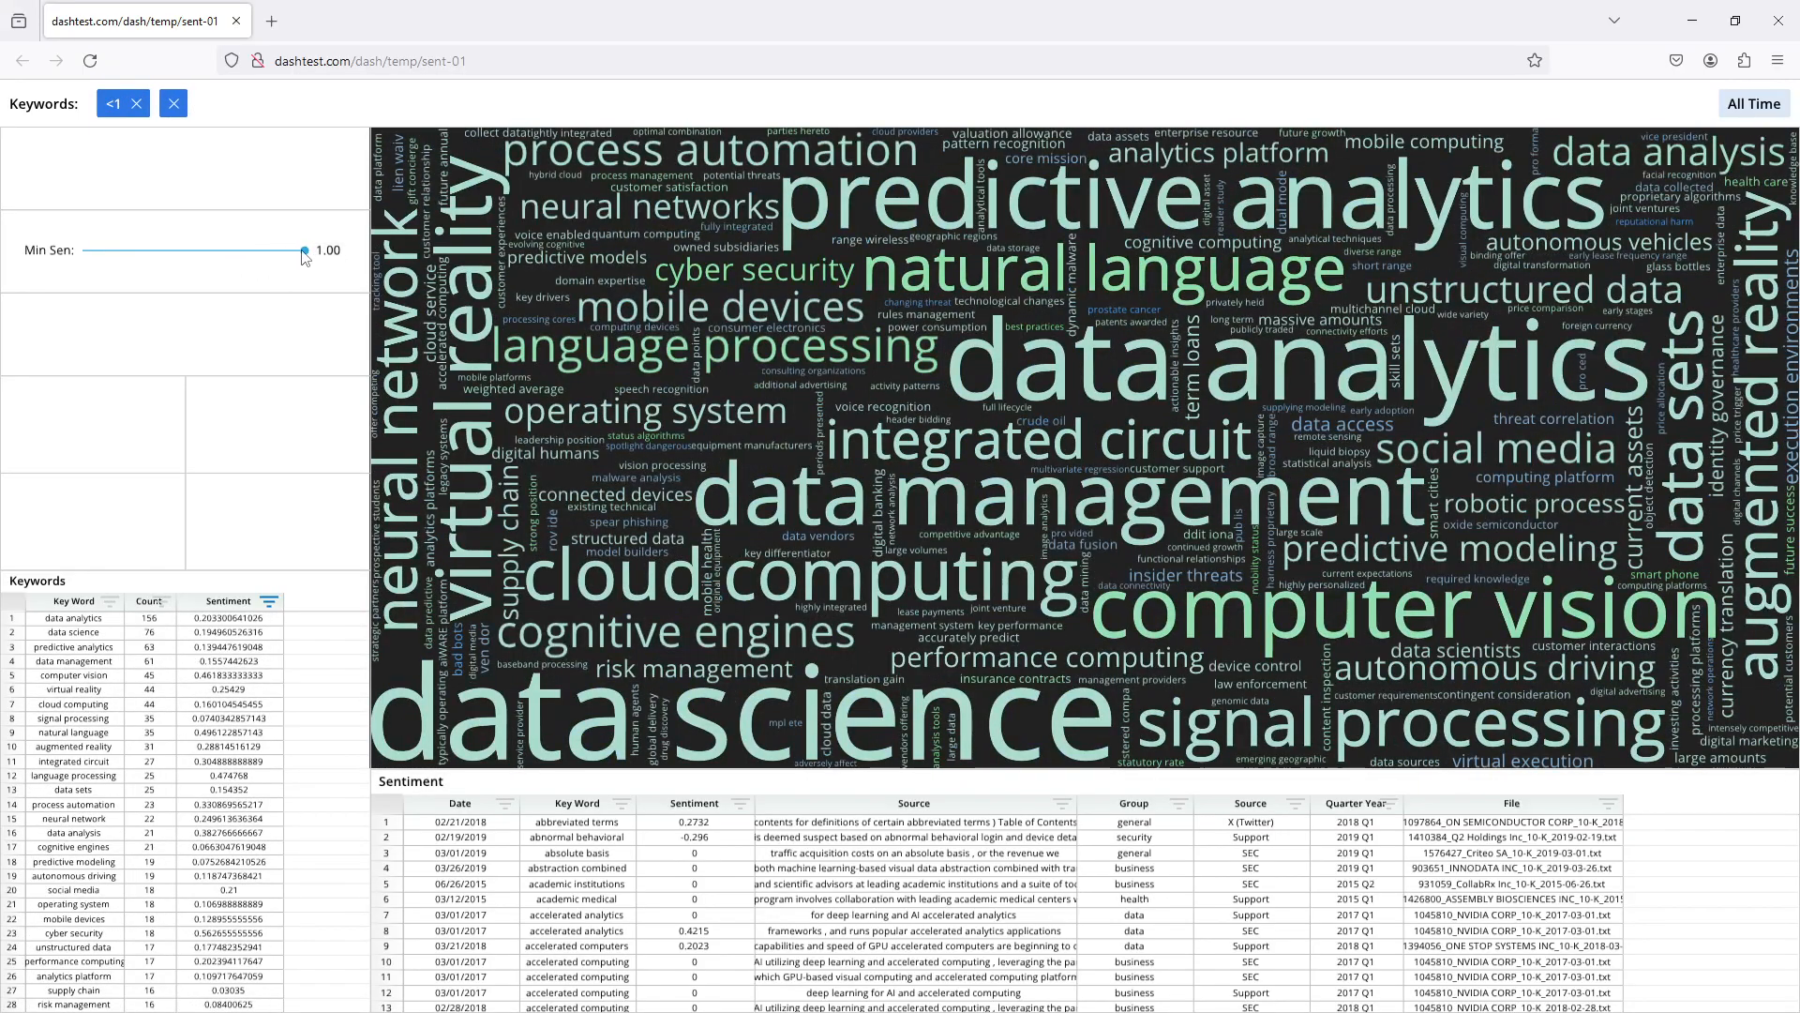
pyautogui.moveTo(302, 252); pyautogui.dragTo(343, 240)
pyautogui.click(1778, 19)
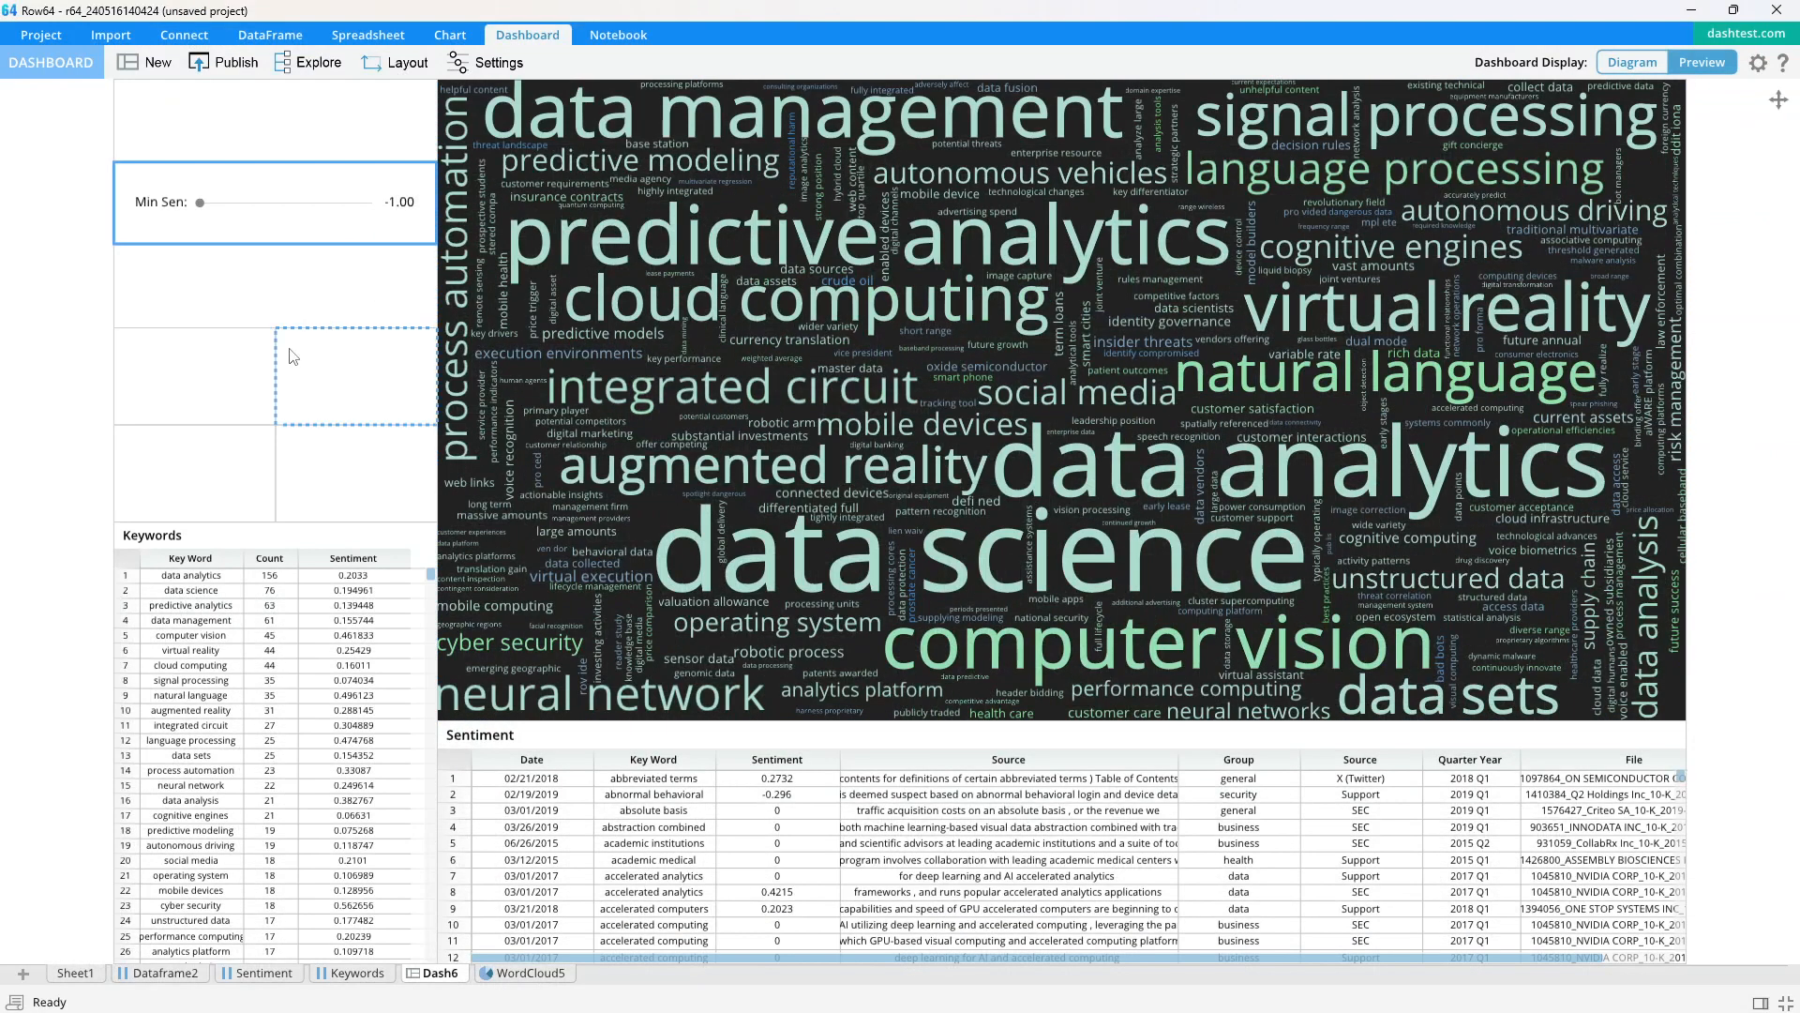
# Set the Min Sen slider's default value to 1 and close the pane settings
pyautogui.doubleClick(315, 189)
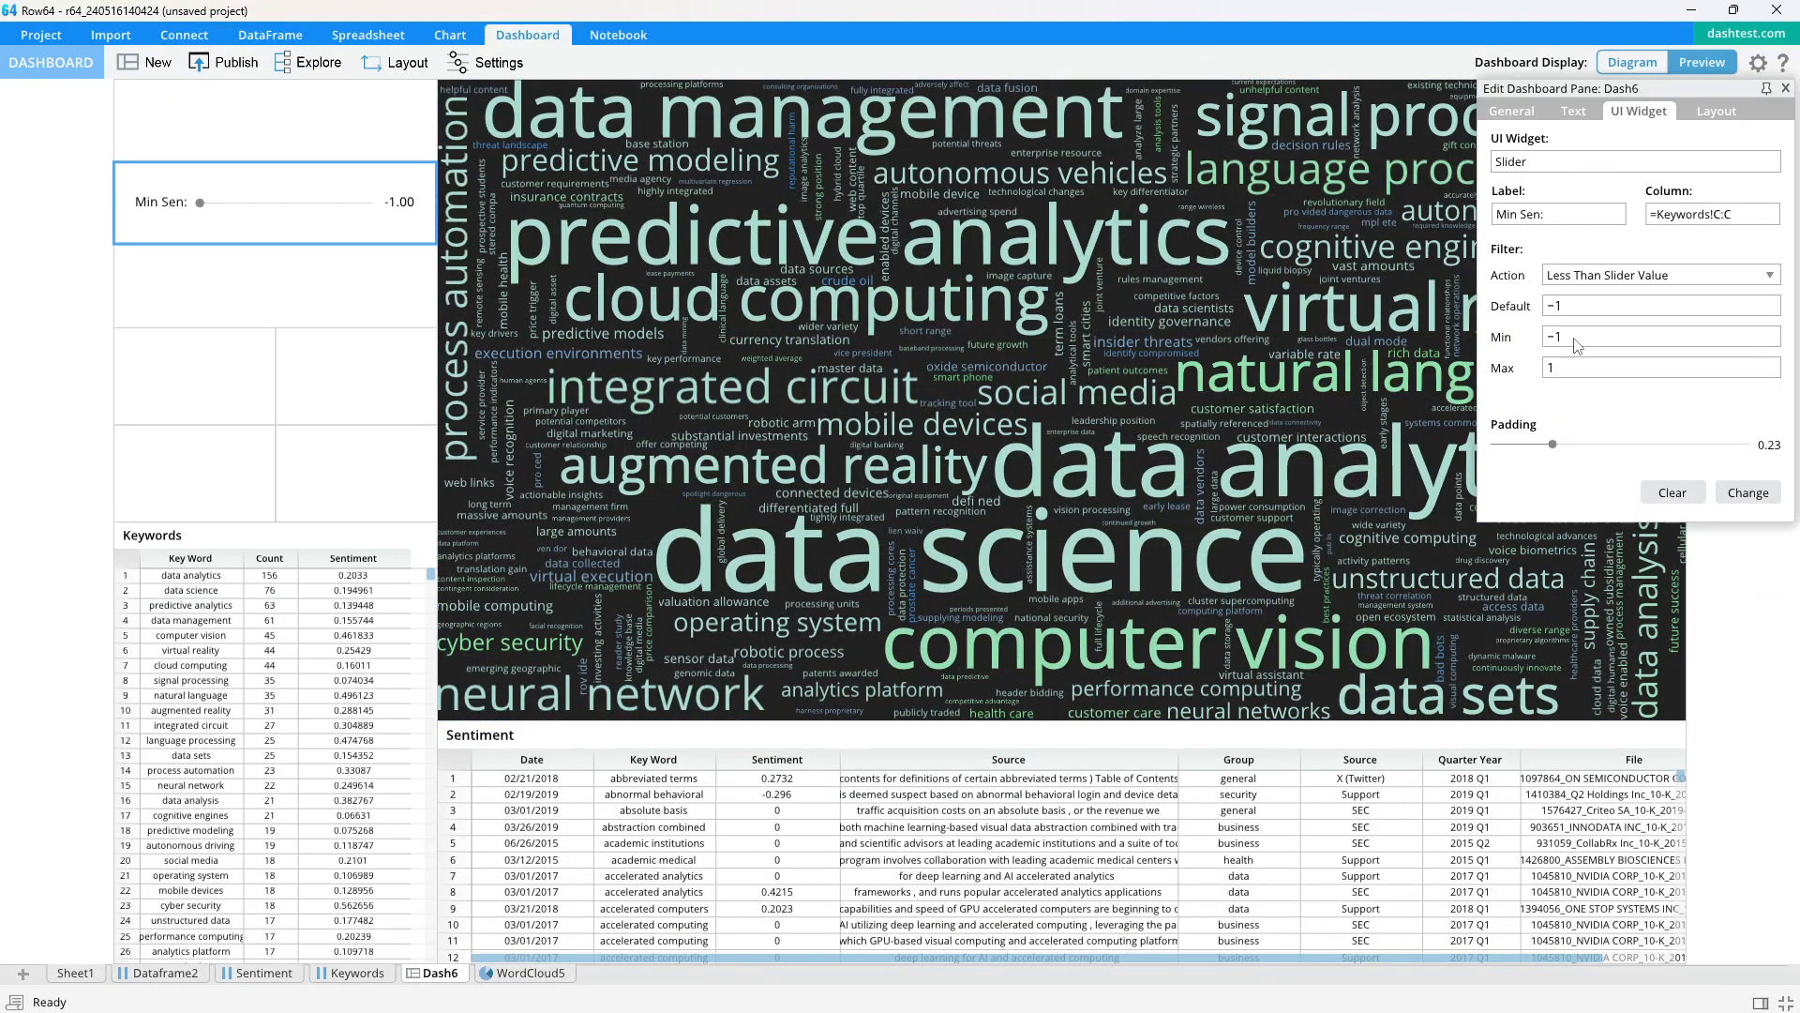
pyautogui.moveTo(1591, 308); pyautogui.dragTo(1537, 310)
pyautogui.write('1')
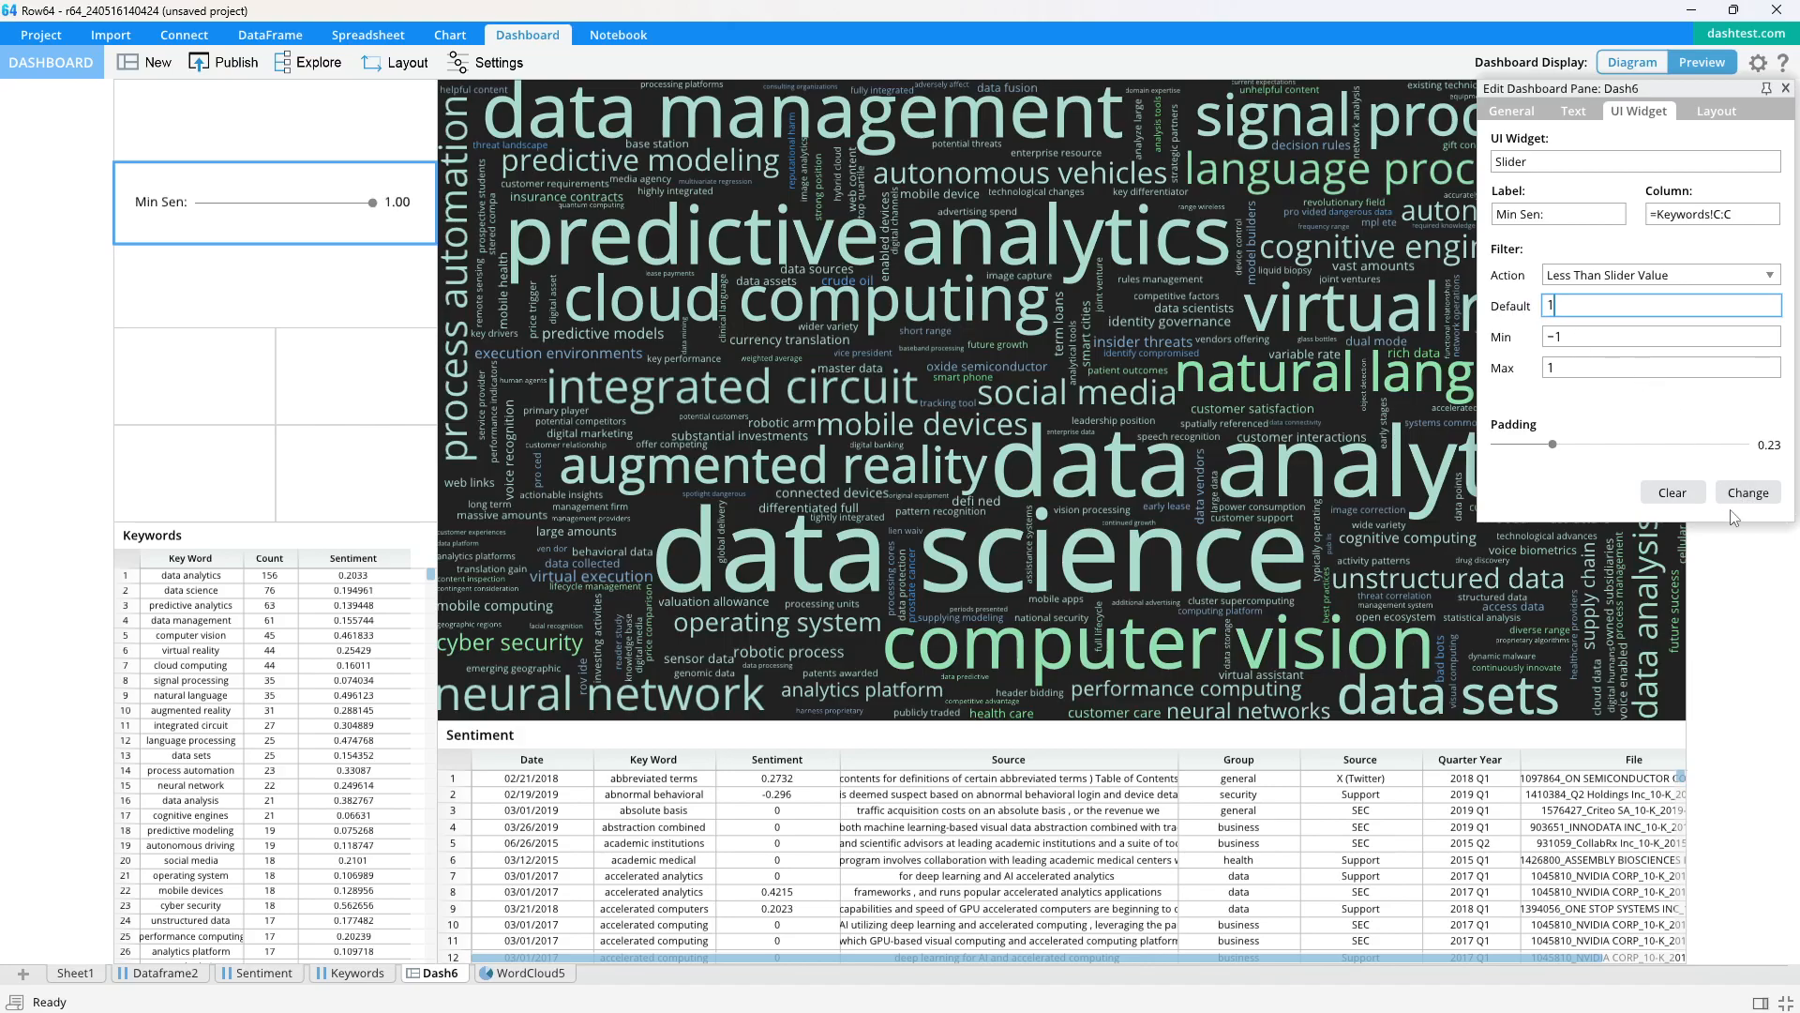
pyautogui.click(1747, 498)
pyautogui.click(1659, 199)
pyautogui.click(1785, 88)
# Republish the dashboard over sent-01, test the Min Sen slider in the browser and return to Row64
pyautogui.click(223, 62)
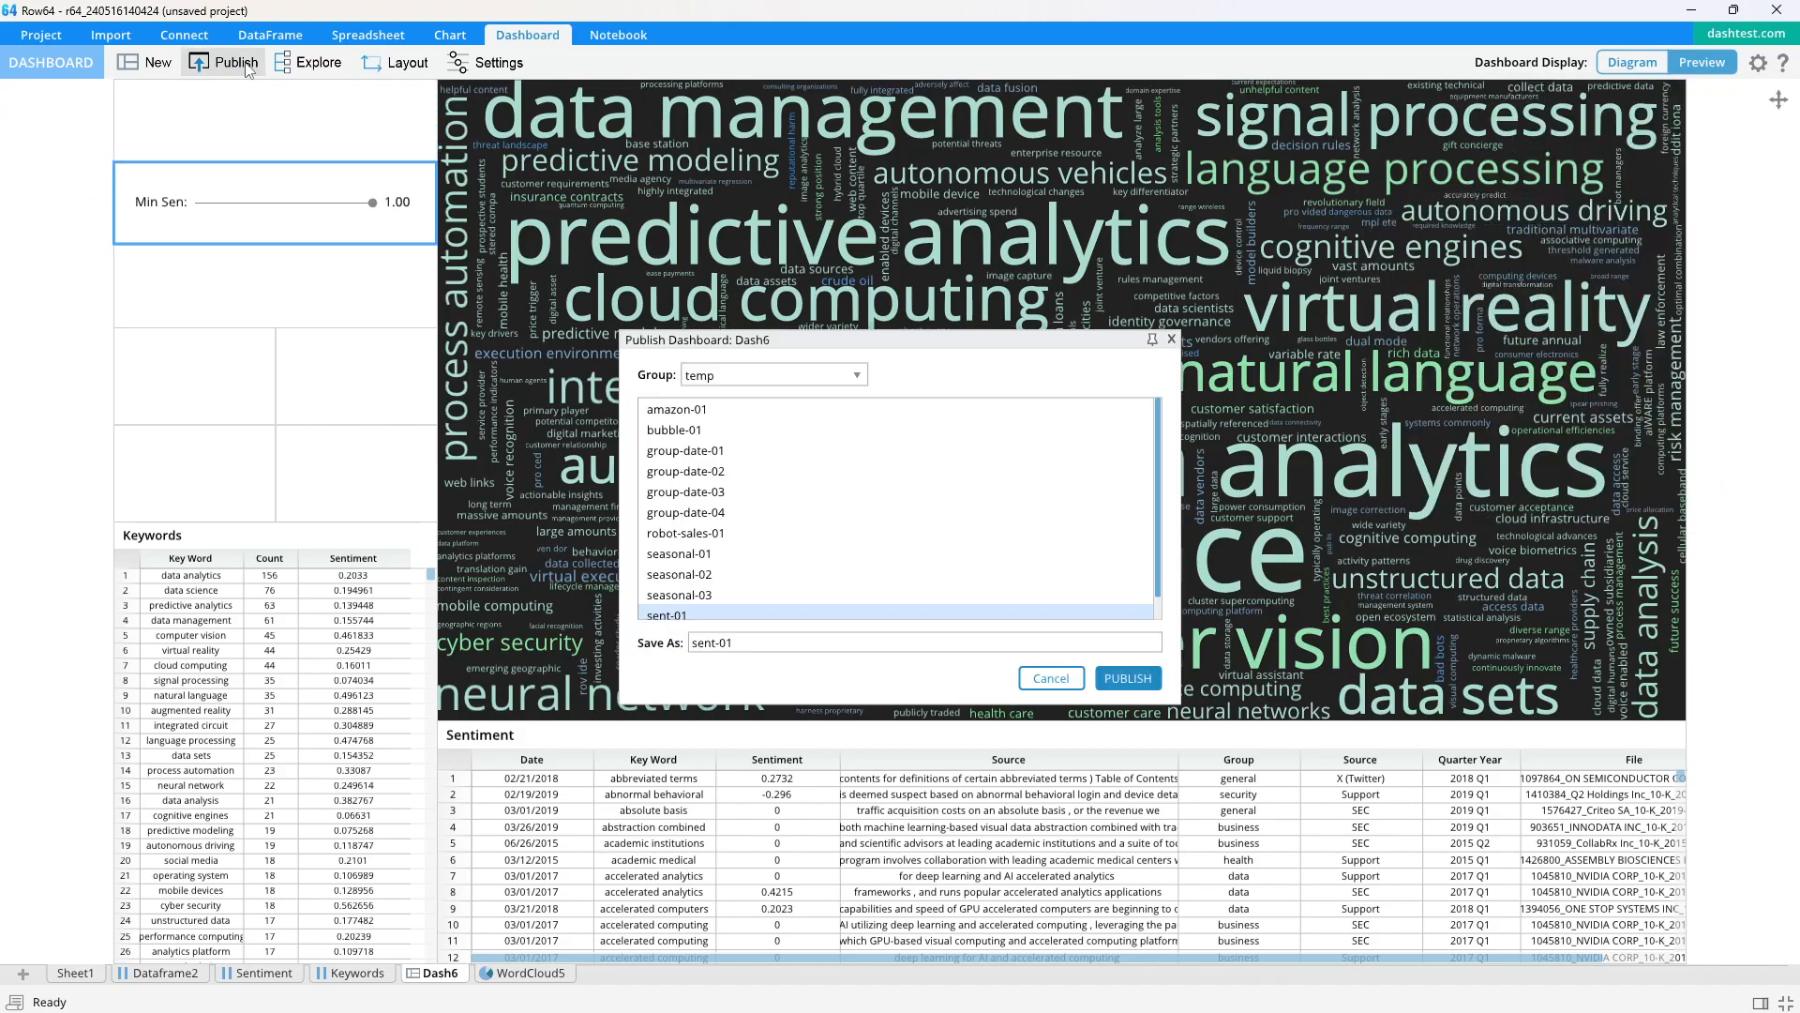
pyautogui.click(1128, 678)
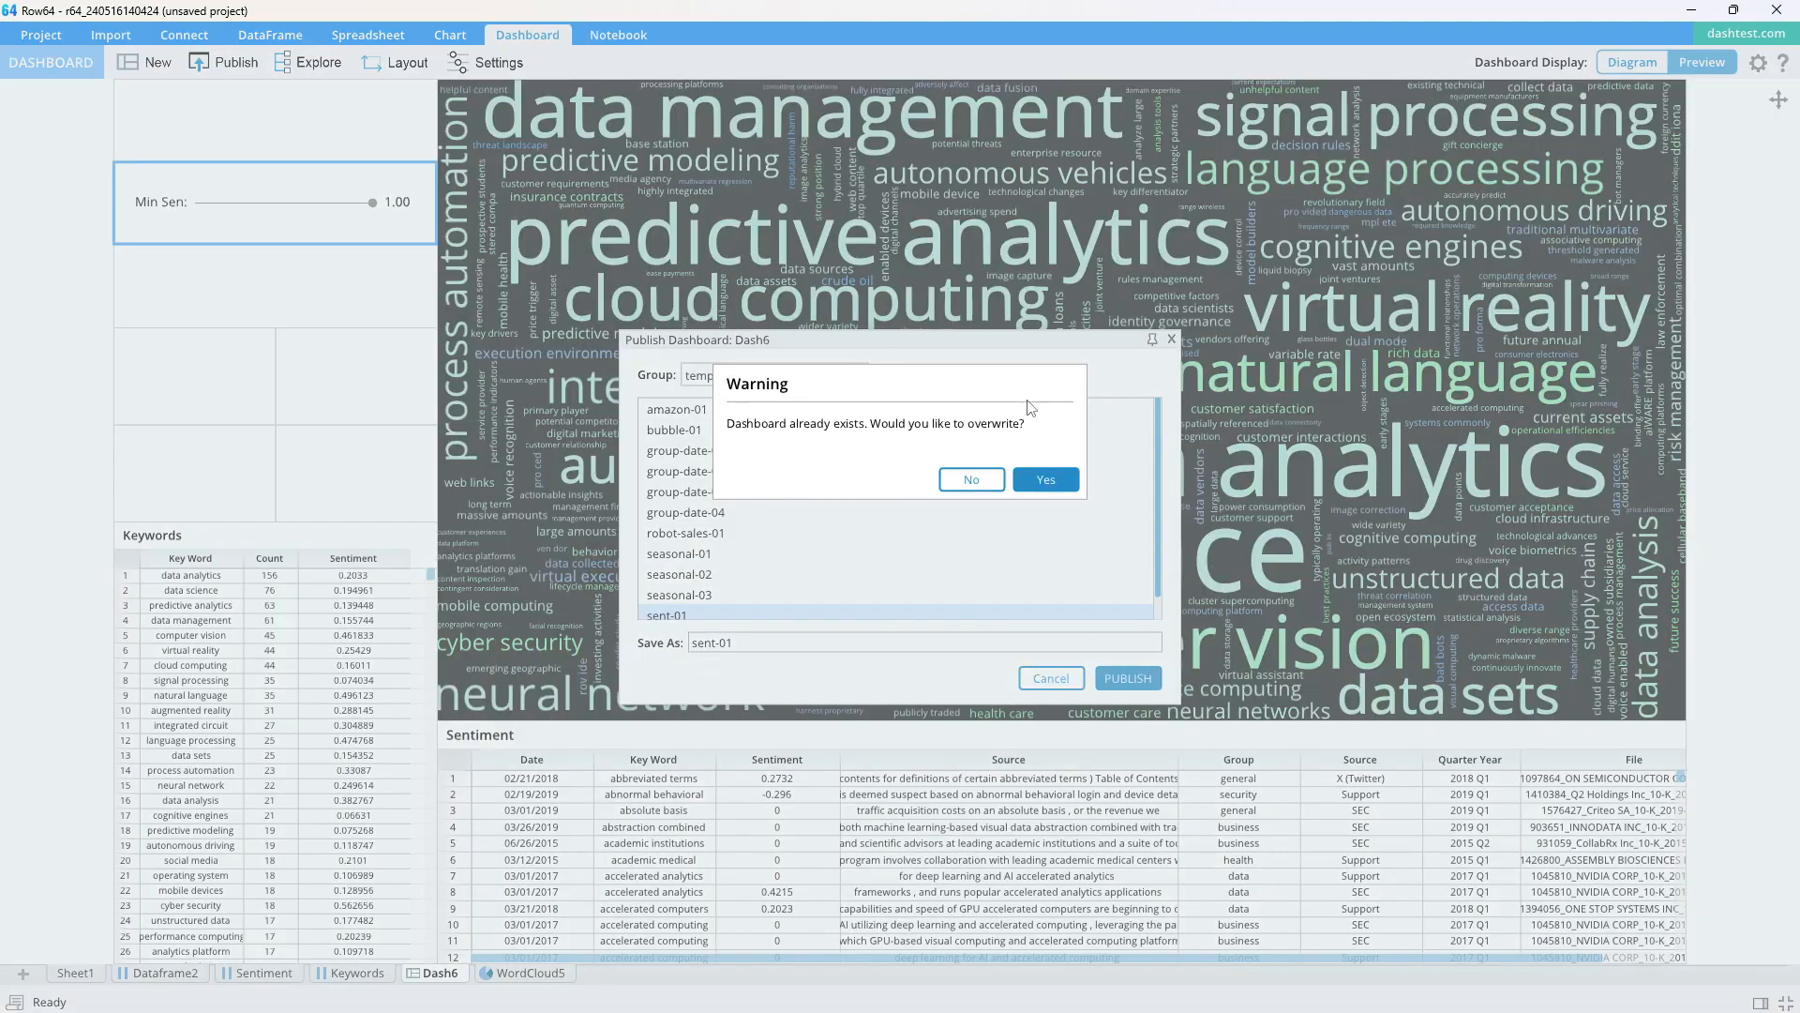
pyautogui.click(1047, 478)
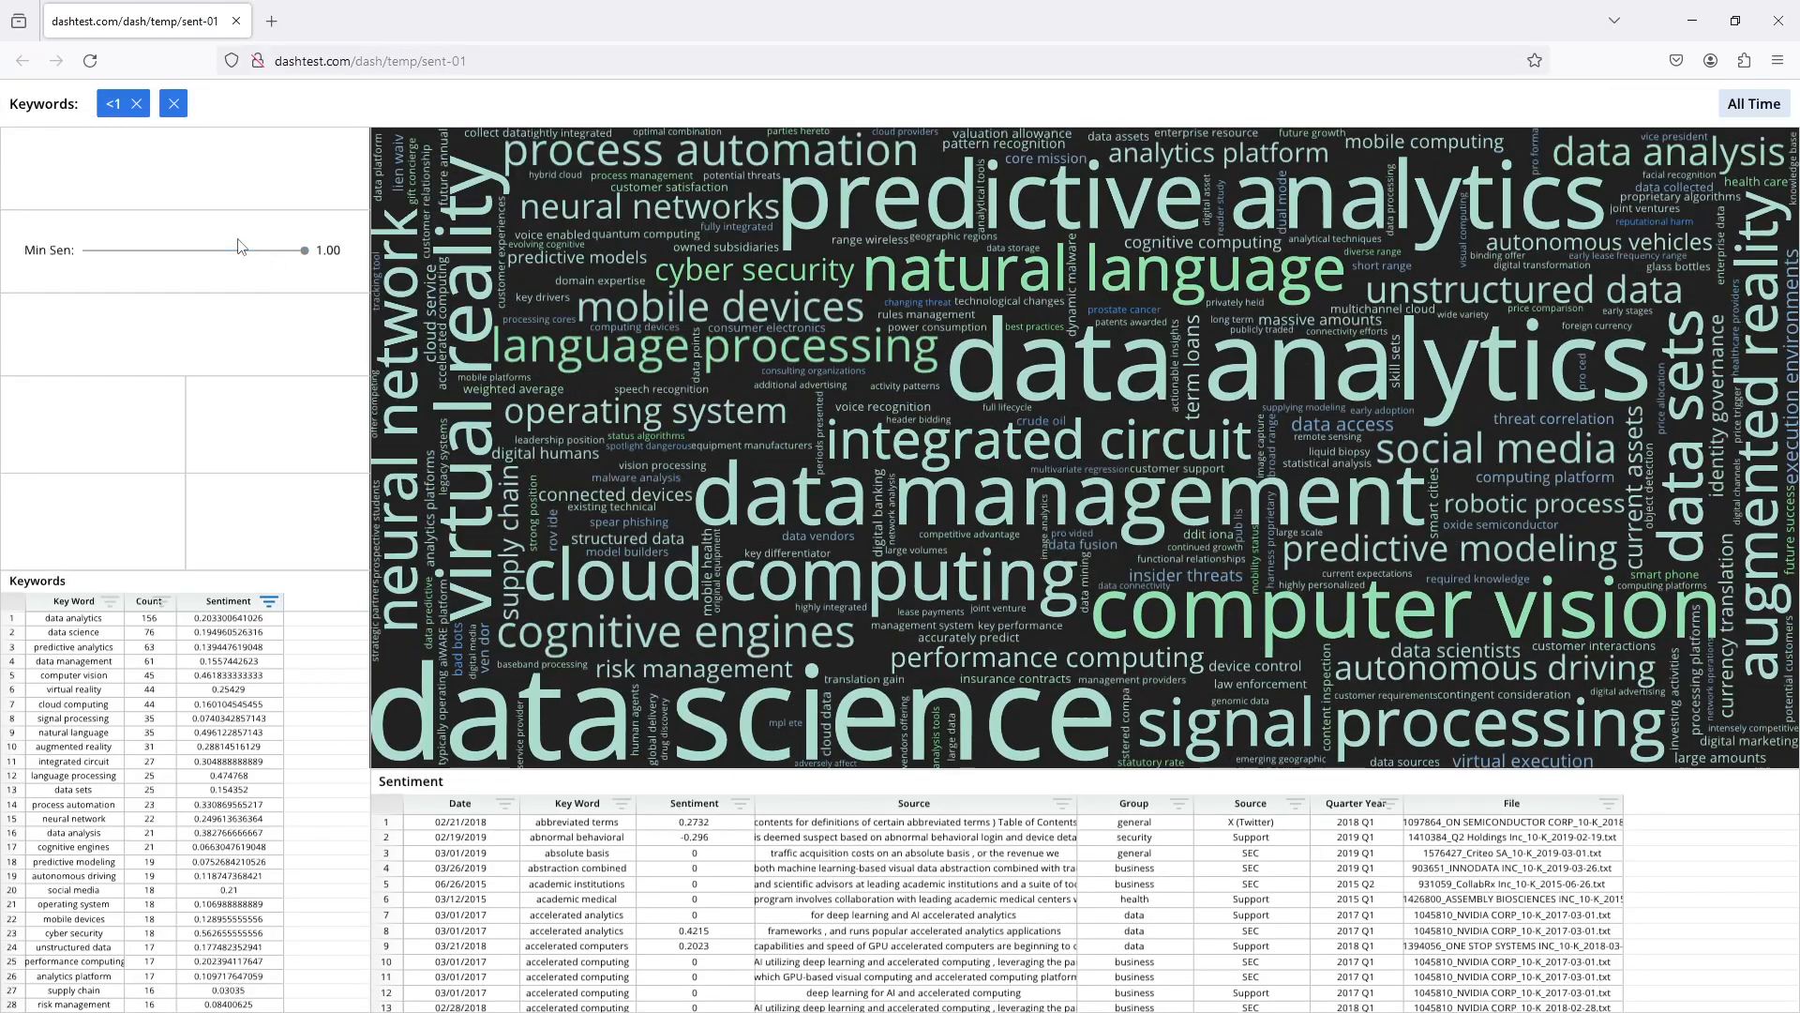
pyautogui.moveTo(304, 251); pyautogui.dragTo(356, 277)
pyautogui.hotkey('alt', 'Tab')
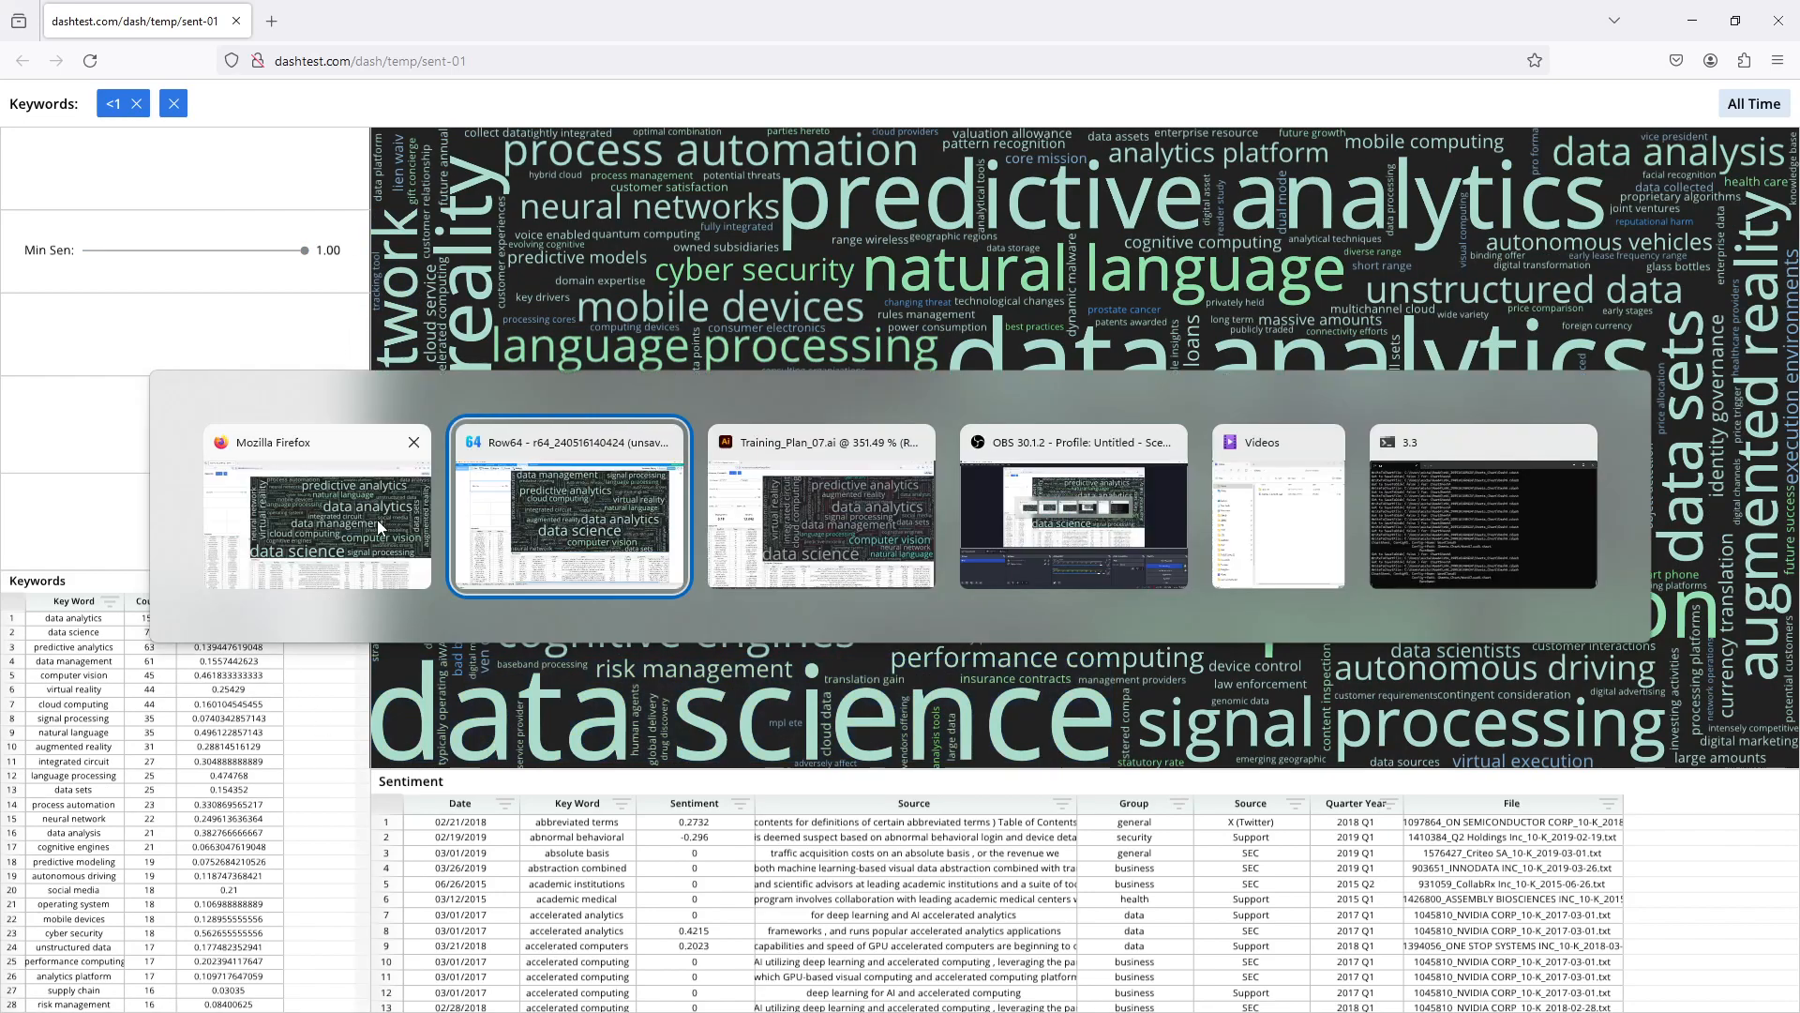
# Slightly increase the zoom magnification of the Keywords and Sentiment panes and close the pane settings
pyautogui.click(345, 641)
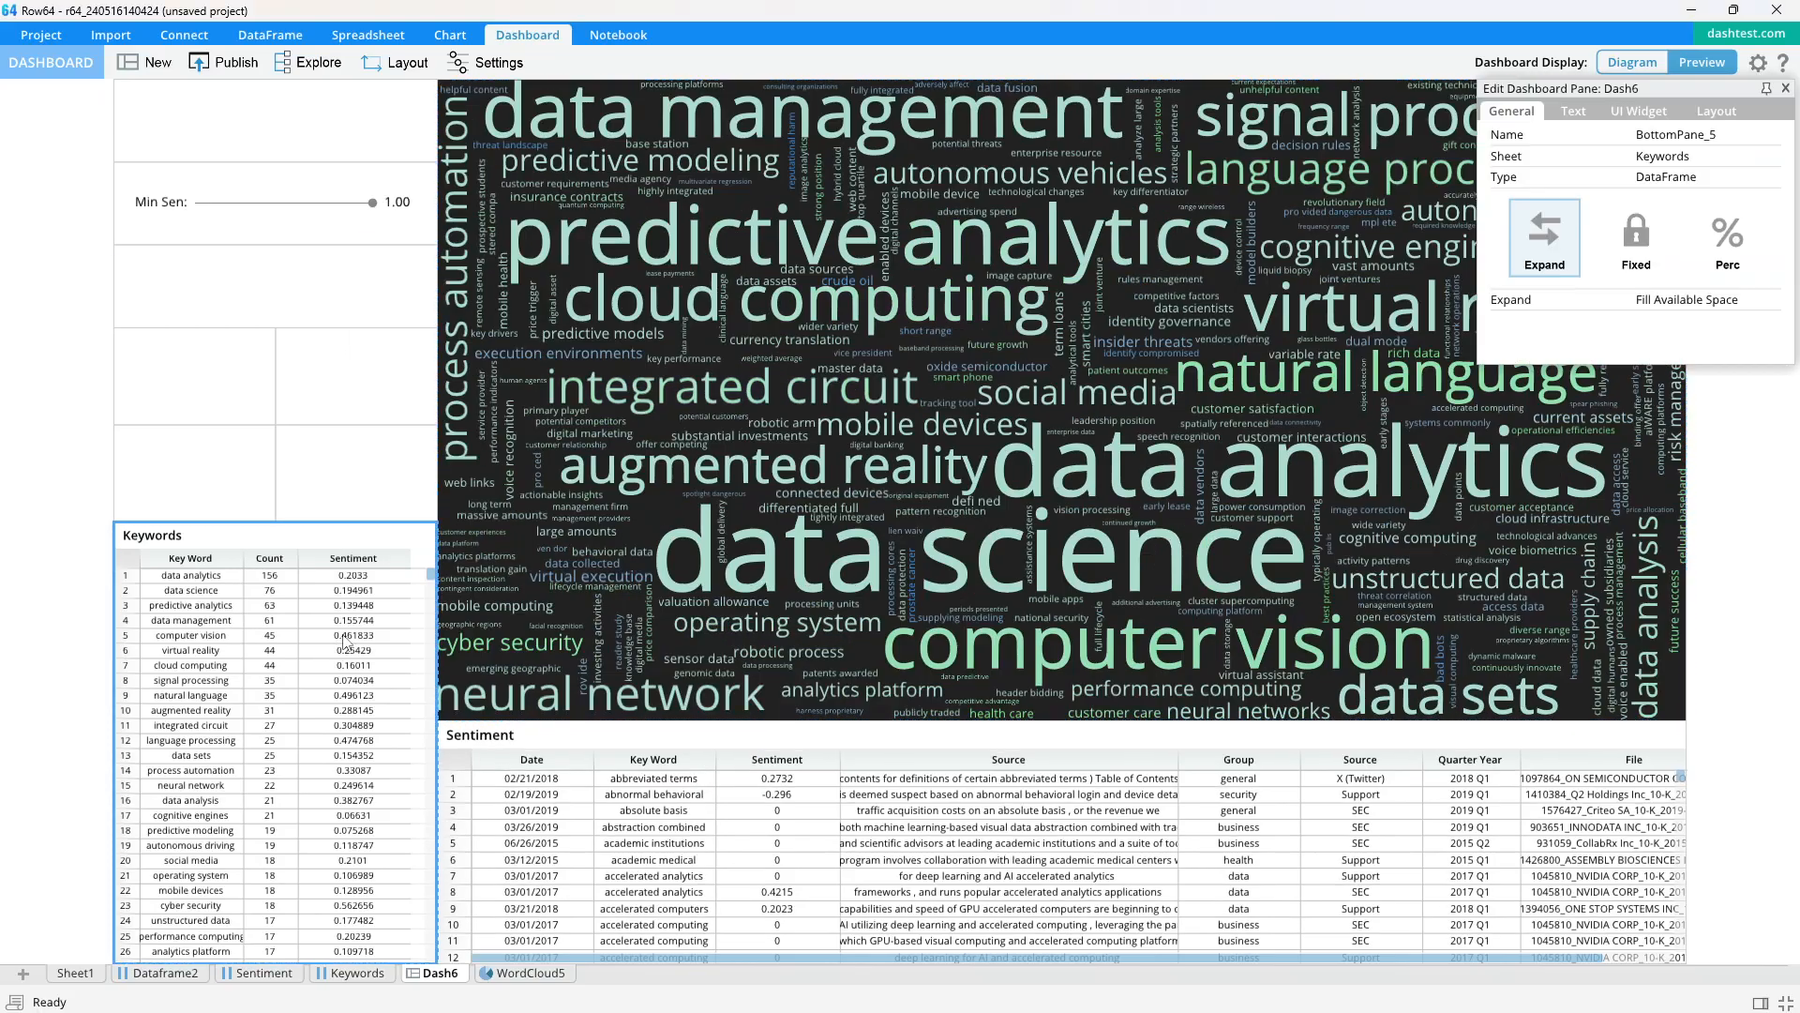
pyautogui.click(1712, 113)
pyautogui.moveTo(1535, 197); pyautogui.dragTo(1533, 205)
pyautogui.click(1170, 812)
pyautogui.click(1787, 89)
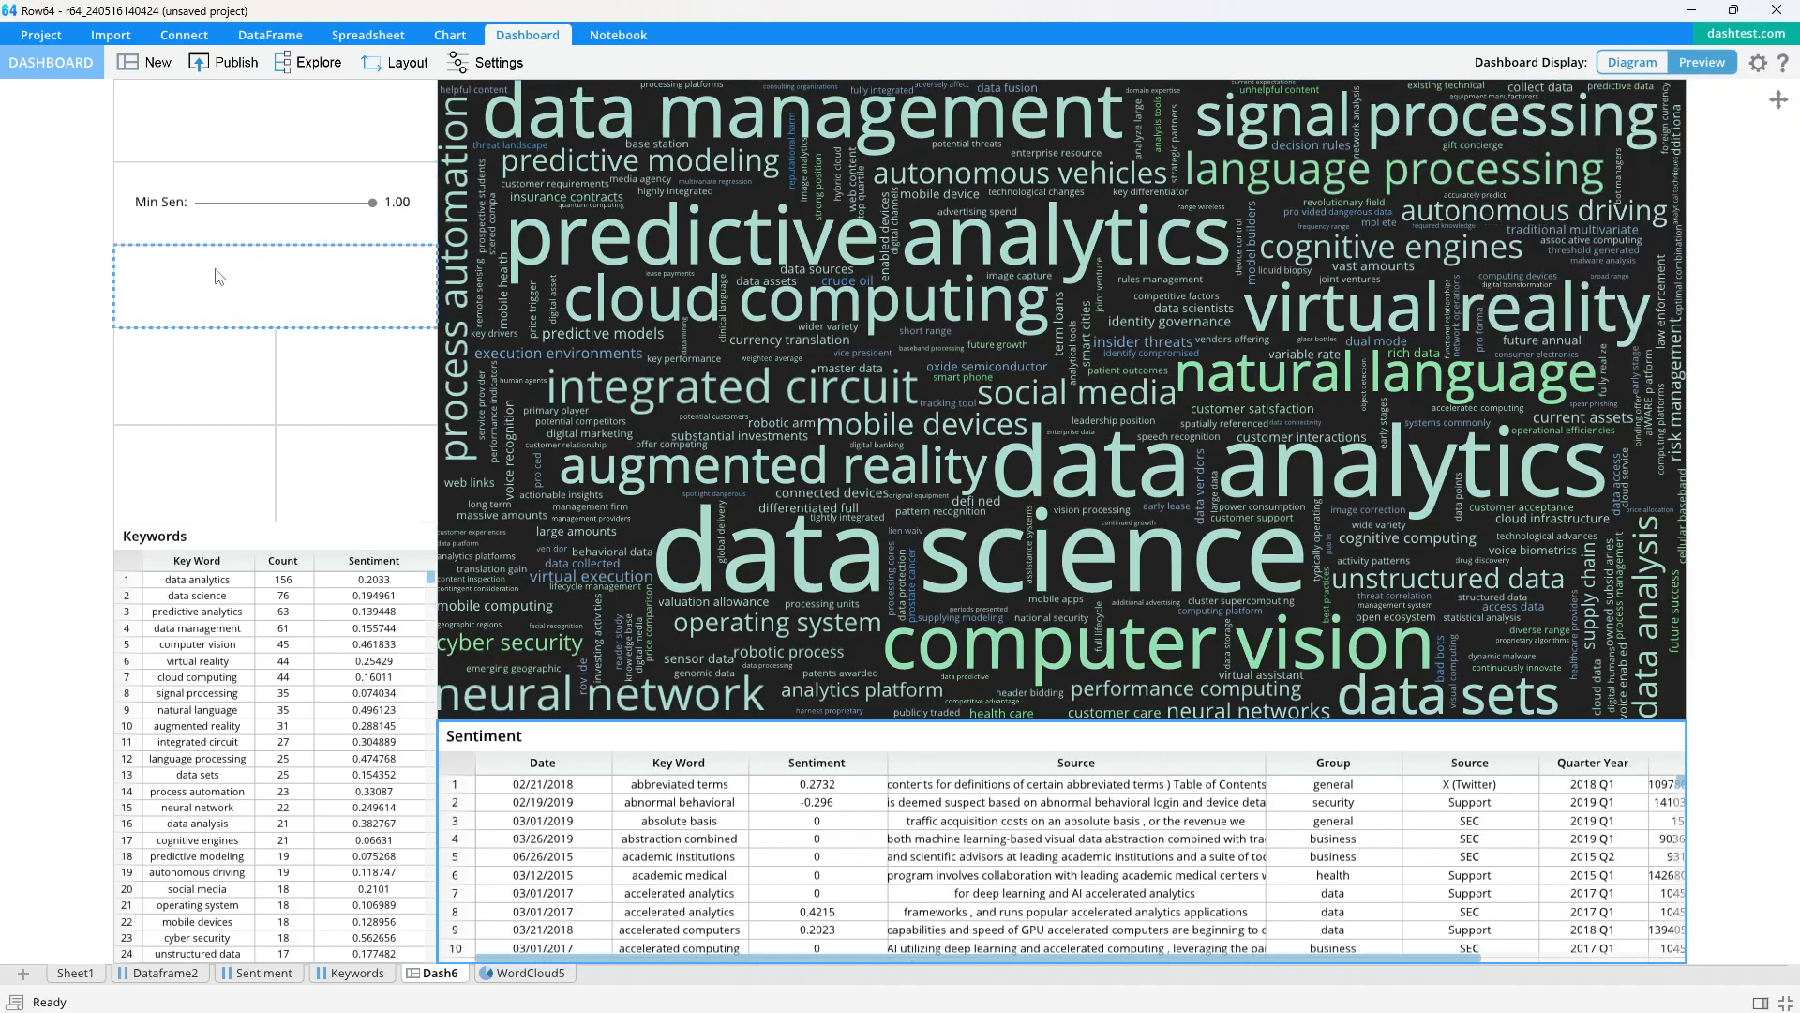
# Add a Slider widget to the empty pane below Min Sen and label it "Max Sen:"
pyautogui.click(227, 282)
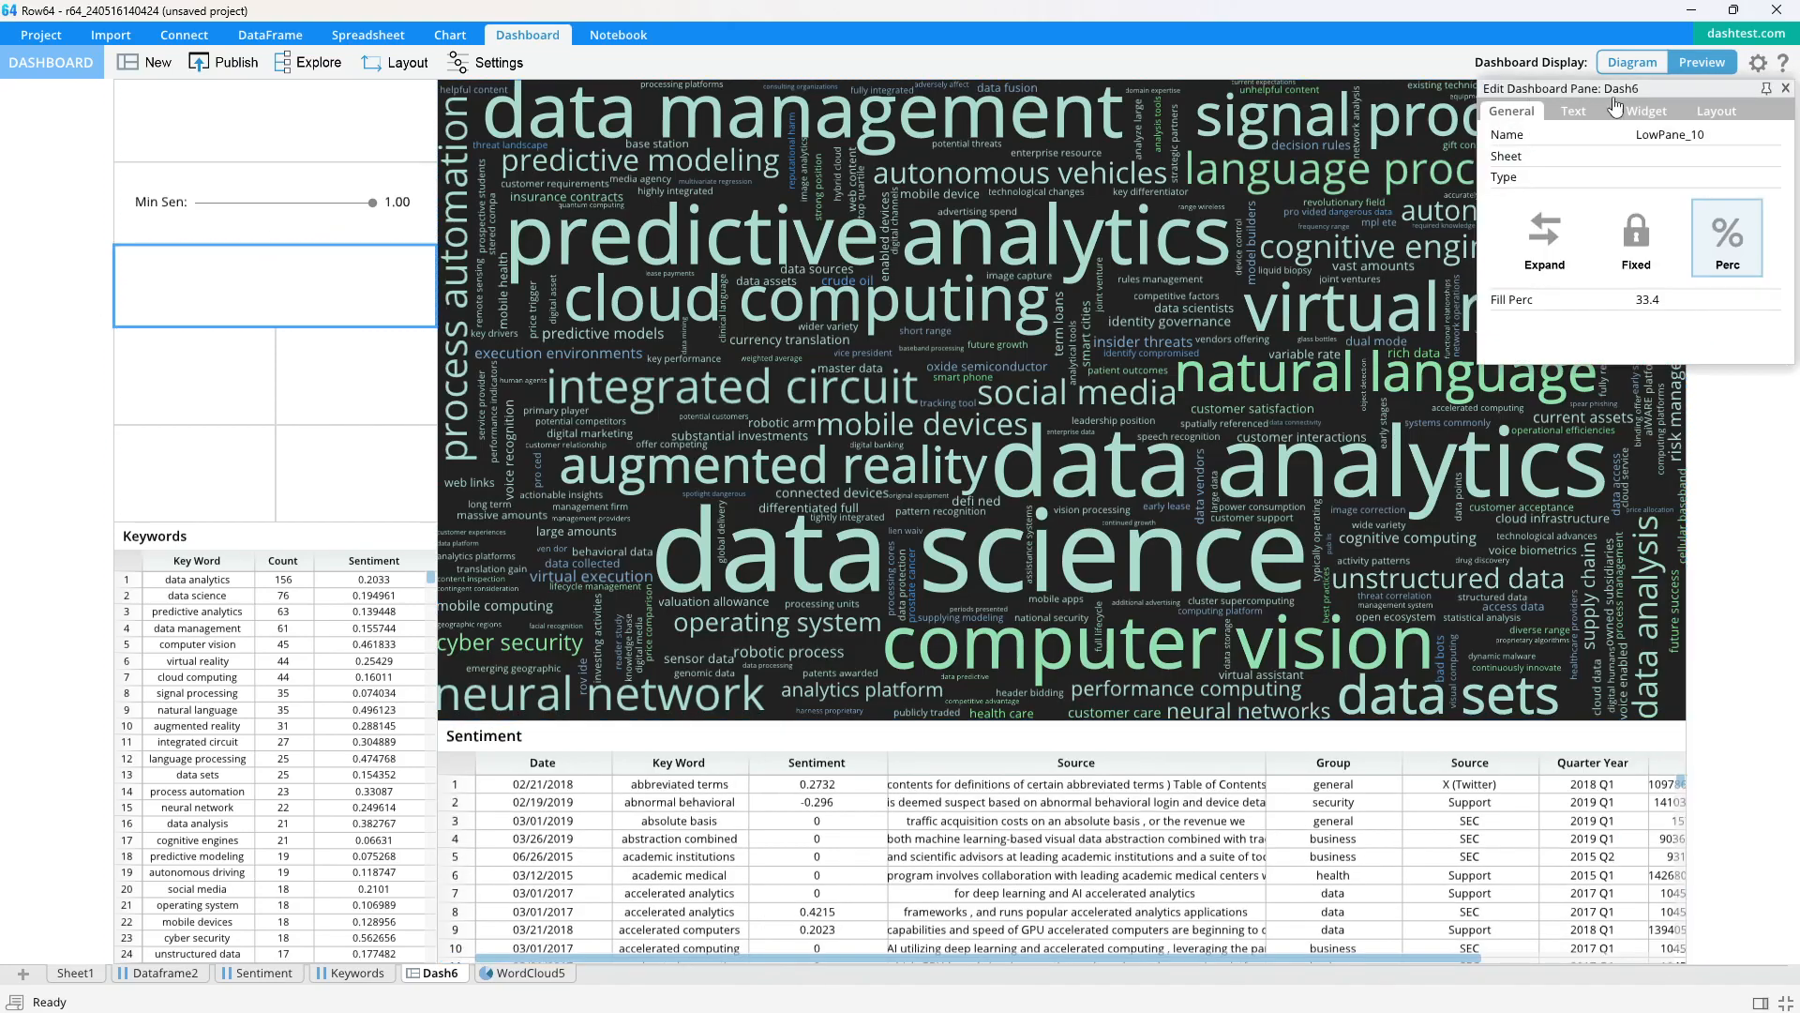
pyautogui.click(1600, 114)
pyautogui.click(1627, 117)
pyautogui.click(1724, 336)
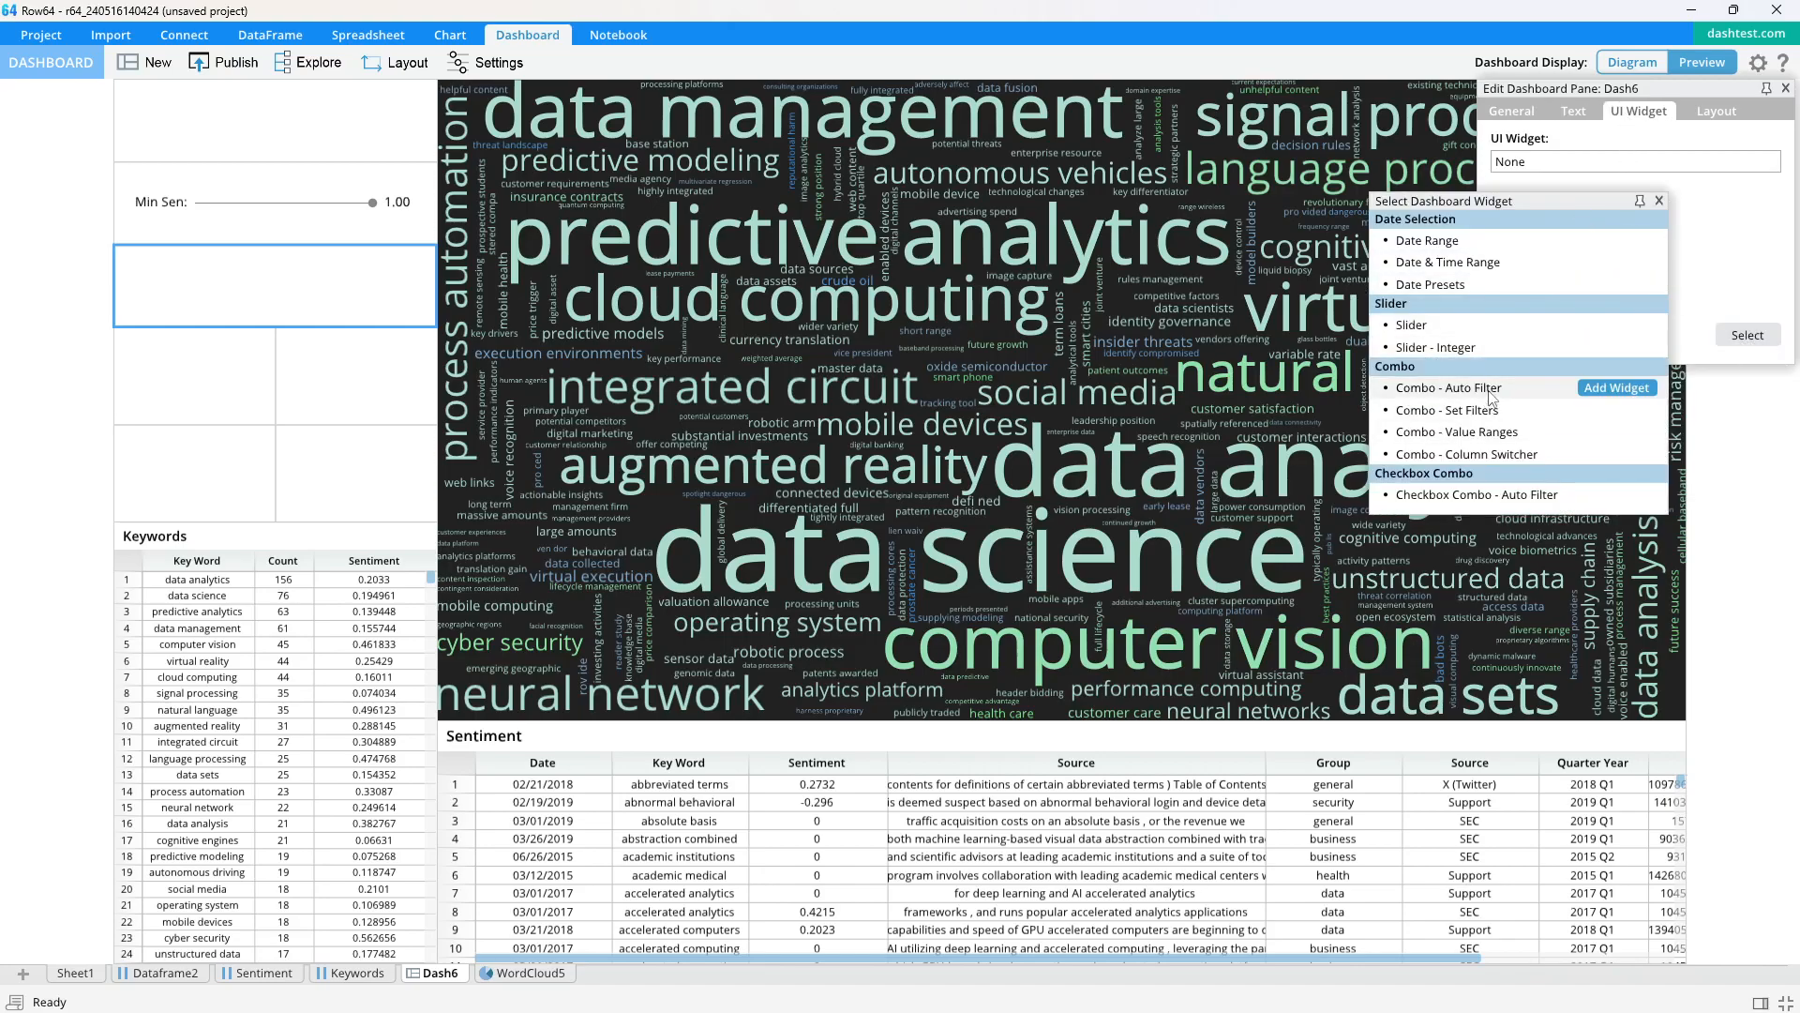
pyautogui.doubleClick(1449, 325)
pyautogui.click(1532, 220)
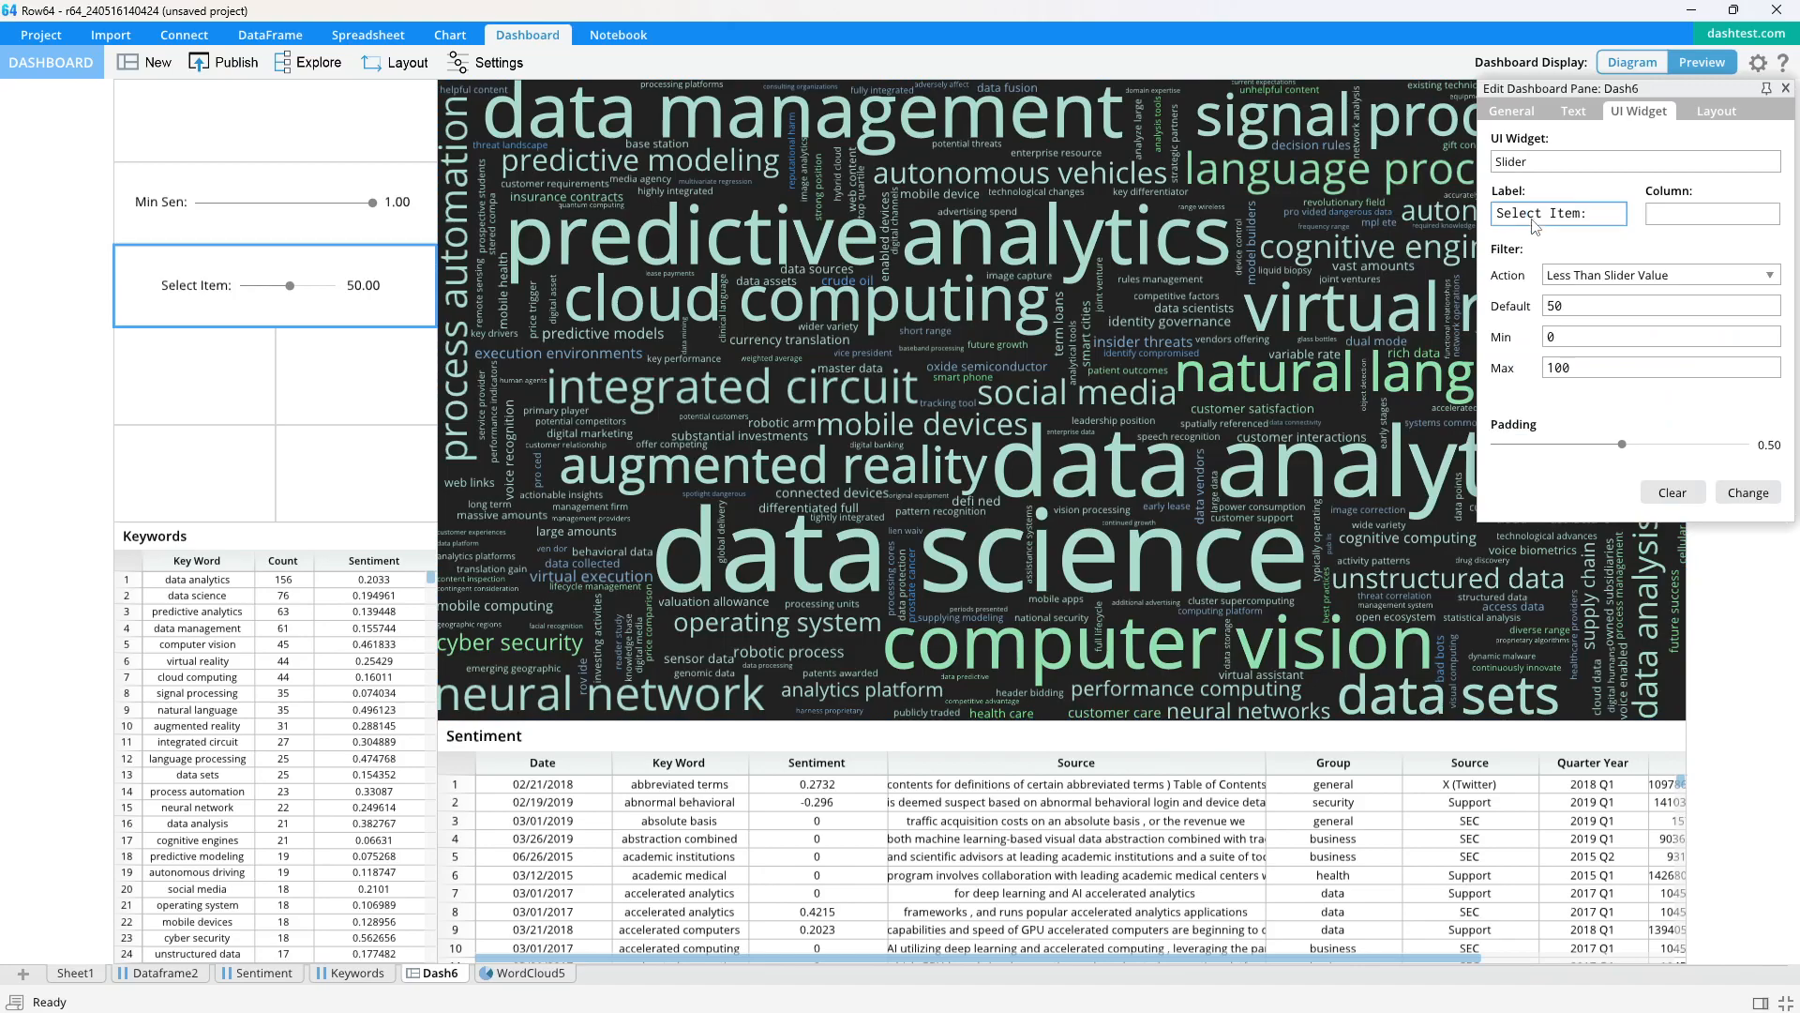
pyautogui.moveTo(1566, 225); pyautogui.dragTo(1397, 225)
pyautogui.write('Max S')
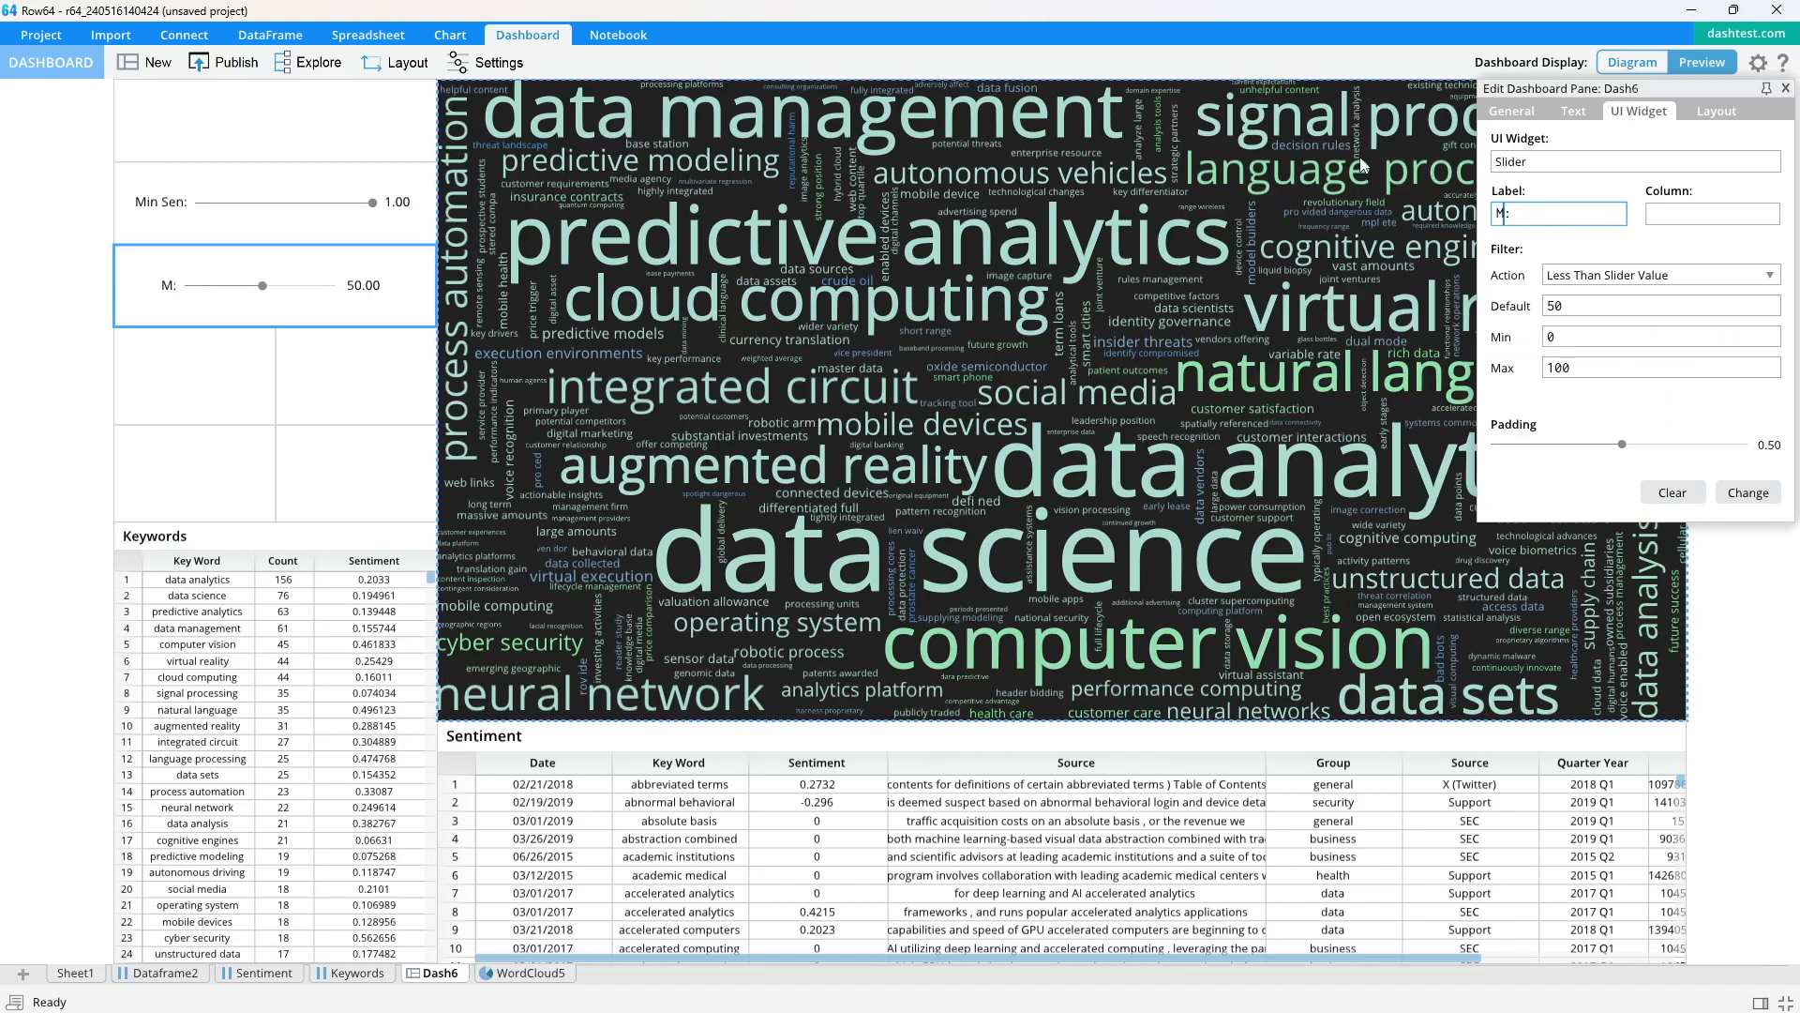
pyautogui.write('en')
# Set the Max Sen slider's action to Greater Than Slider Value, default -1, minimum -1, maximum 1 and padding 0.33, and close the pane settings
pyautogui.click(1636, 283)
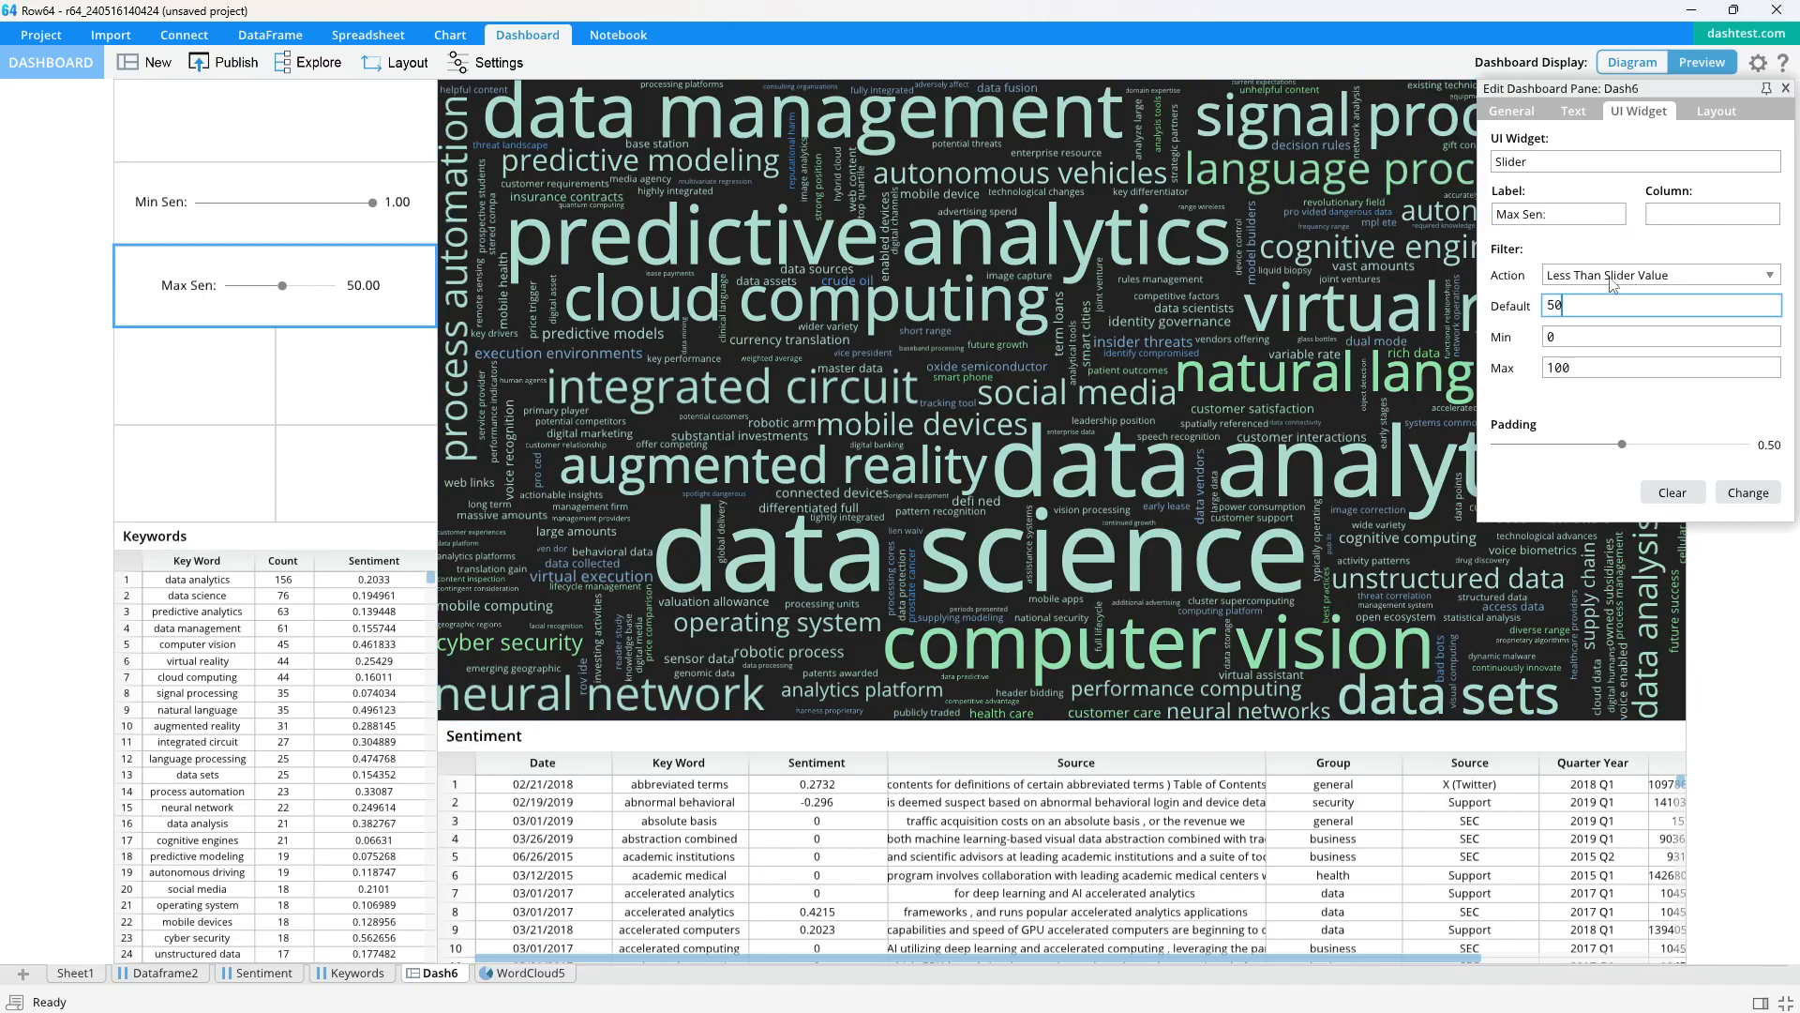
pyautogui.click(1612, 308)
pyautogui.click(1602, 306)
pyautogui.write('-1')
pyautogui.press('Tab')
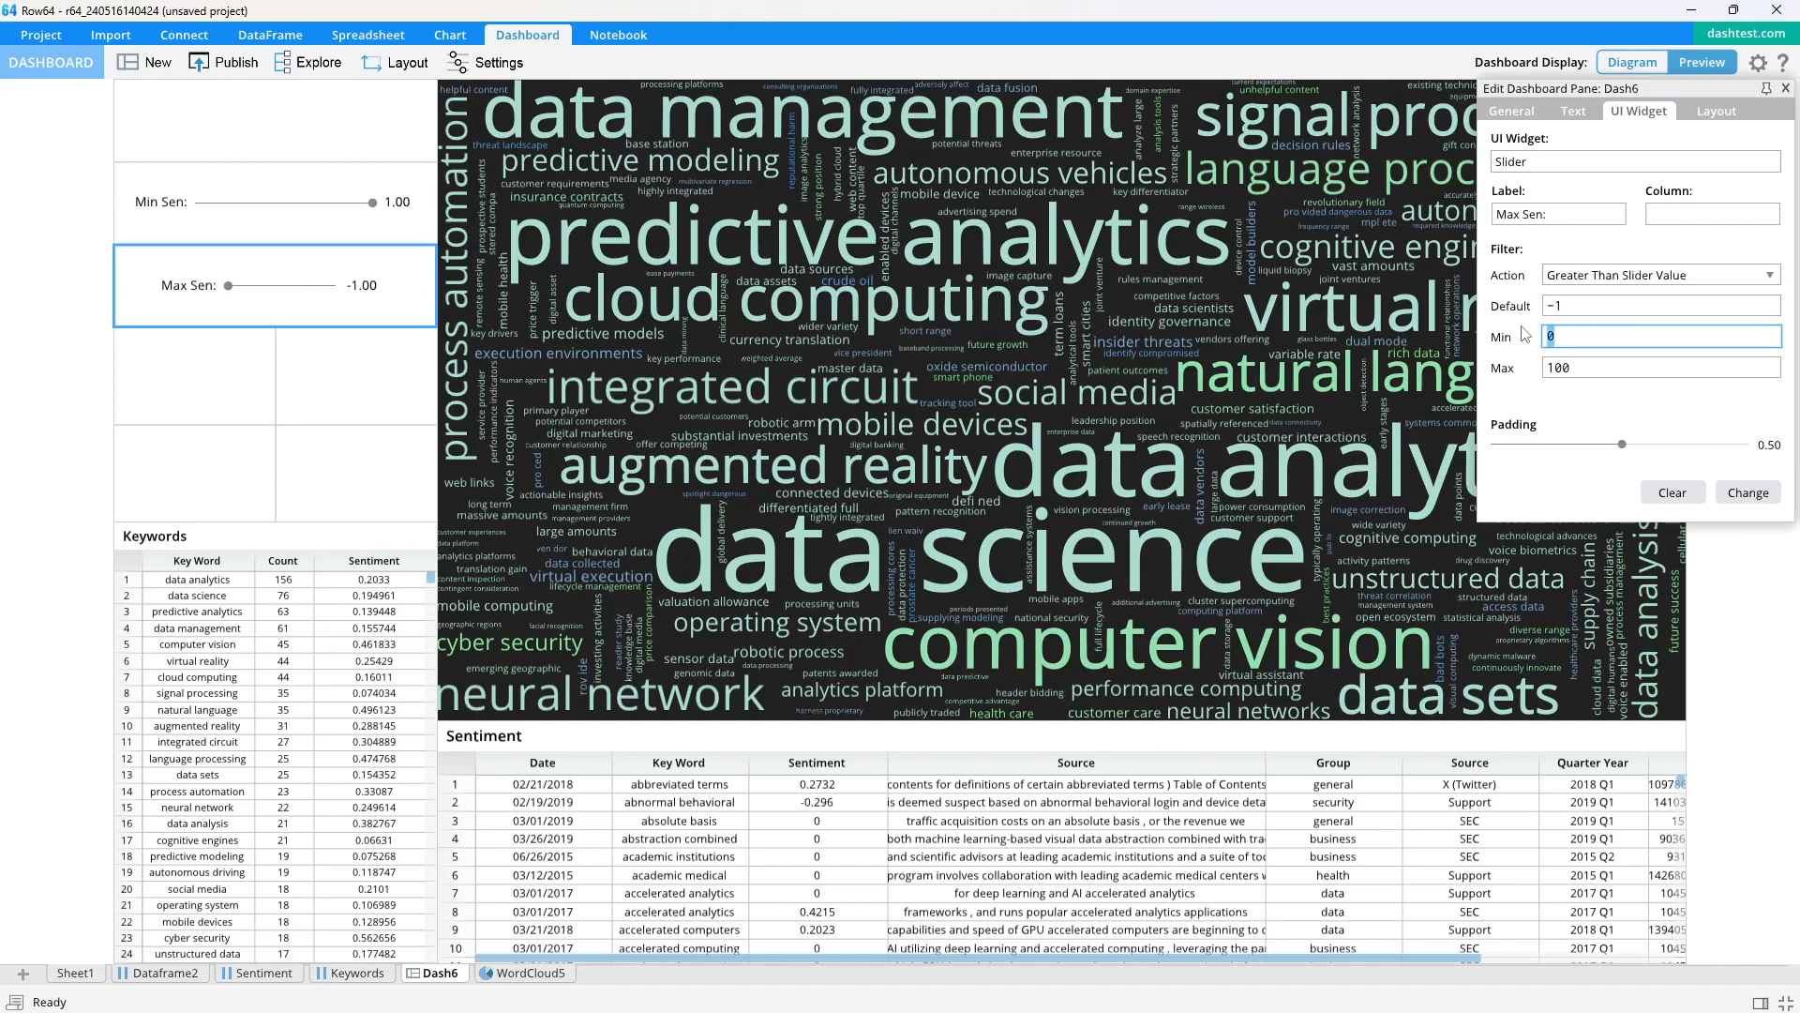
pyautogui.doubleClick(1594, 368)
pyautogui.write('1')
pyautogui.moveTo(1634, 459); pyautogui.dragTo(1583, 459)
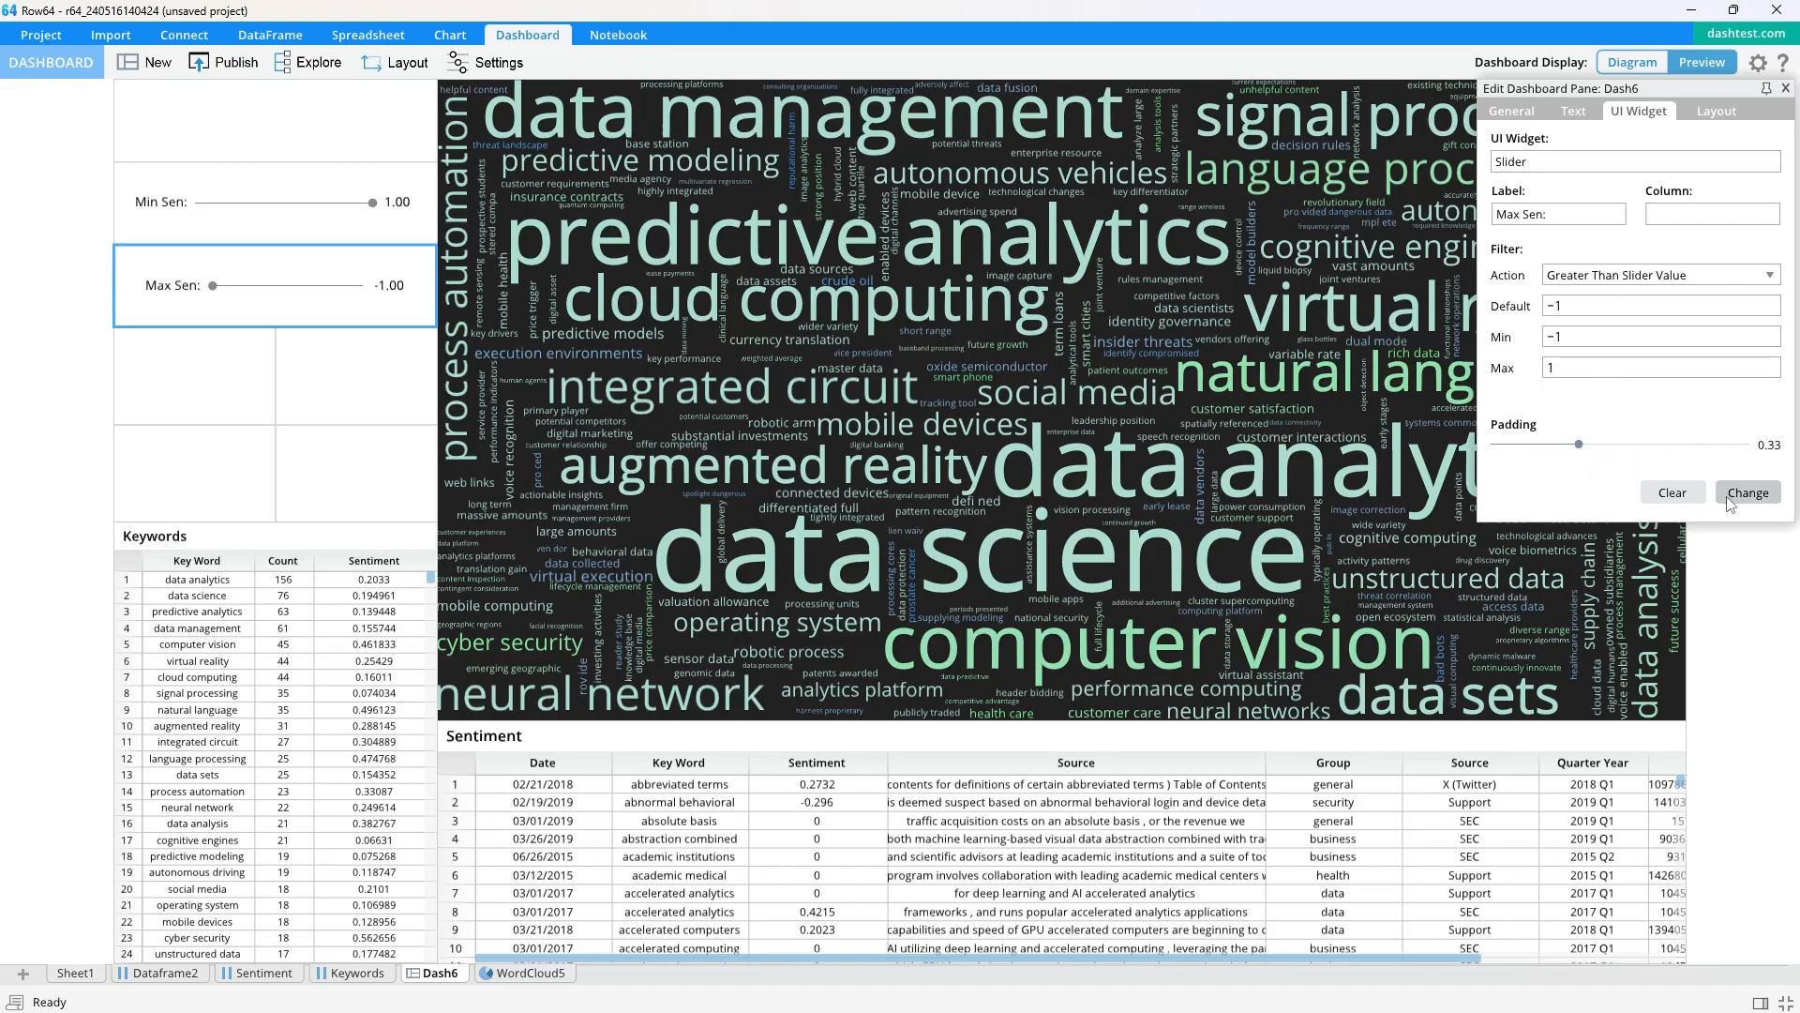
pyautogui.click(1786, 88)
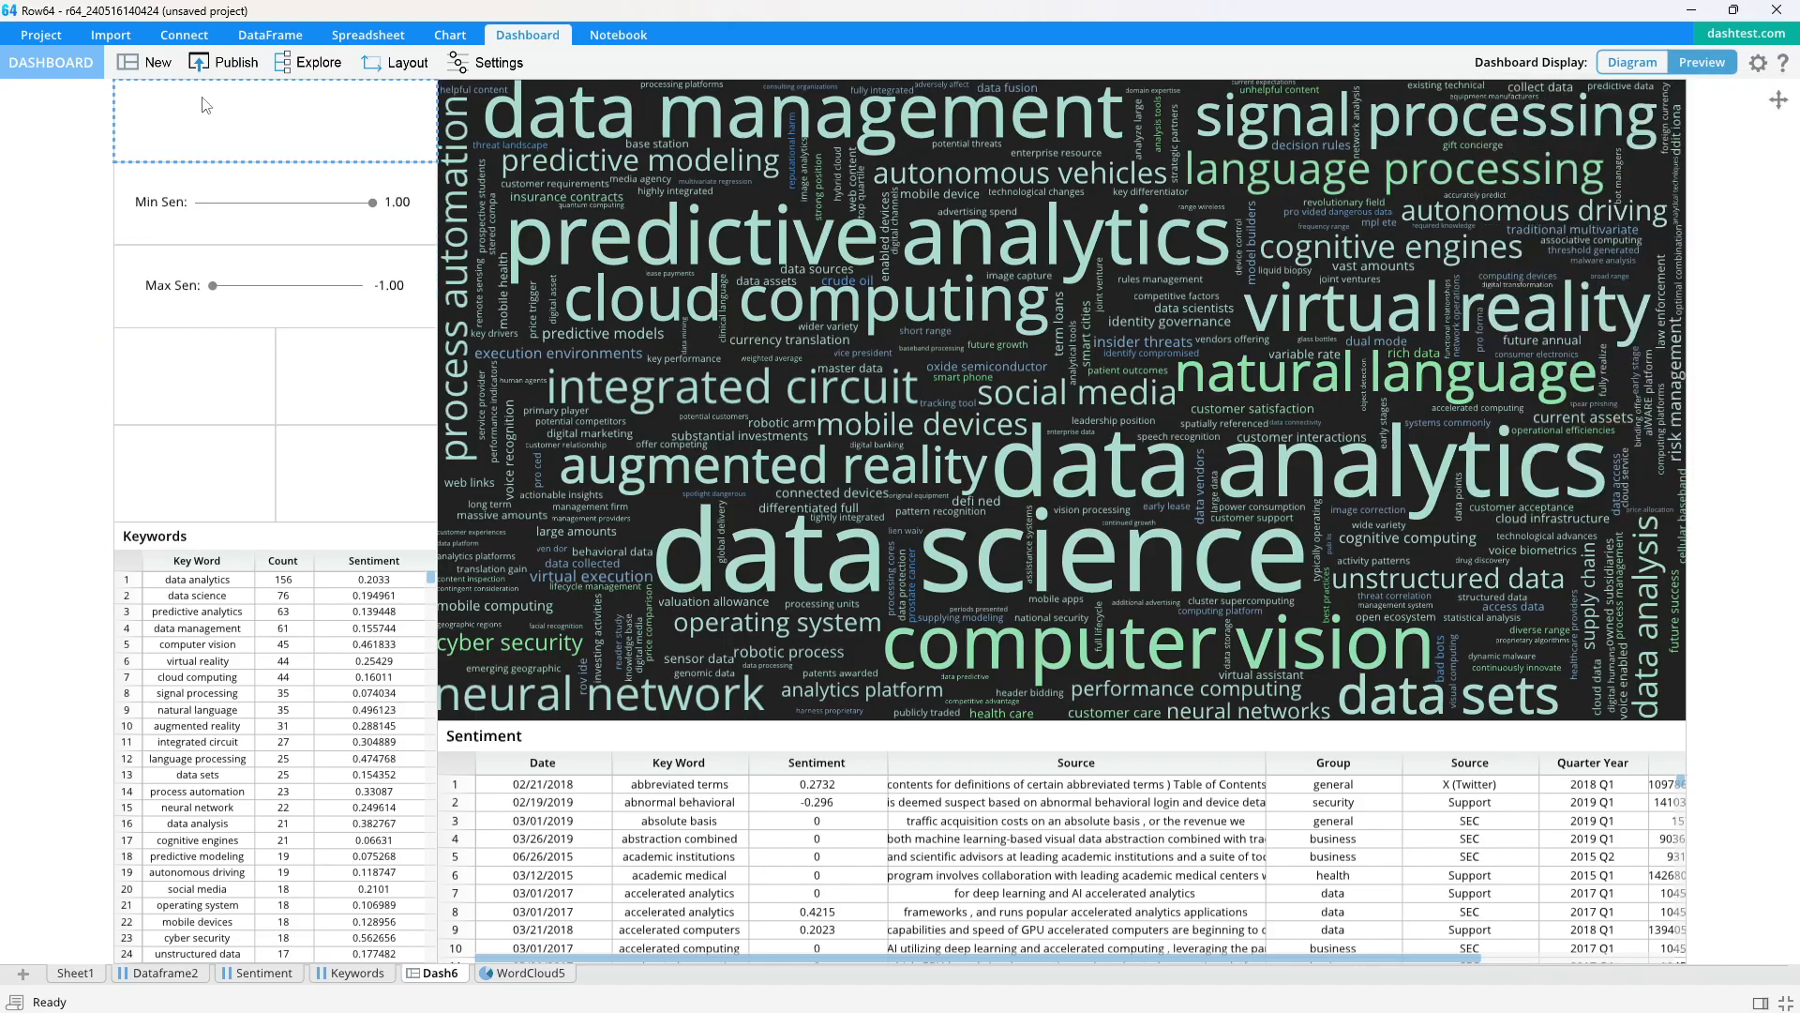
# Publish the dashboard with both sliders, overwriting sent-01 in the temp group
pyautogui.click(225, 62)
pyautogui.click(1122, 679)
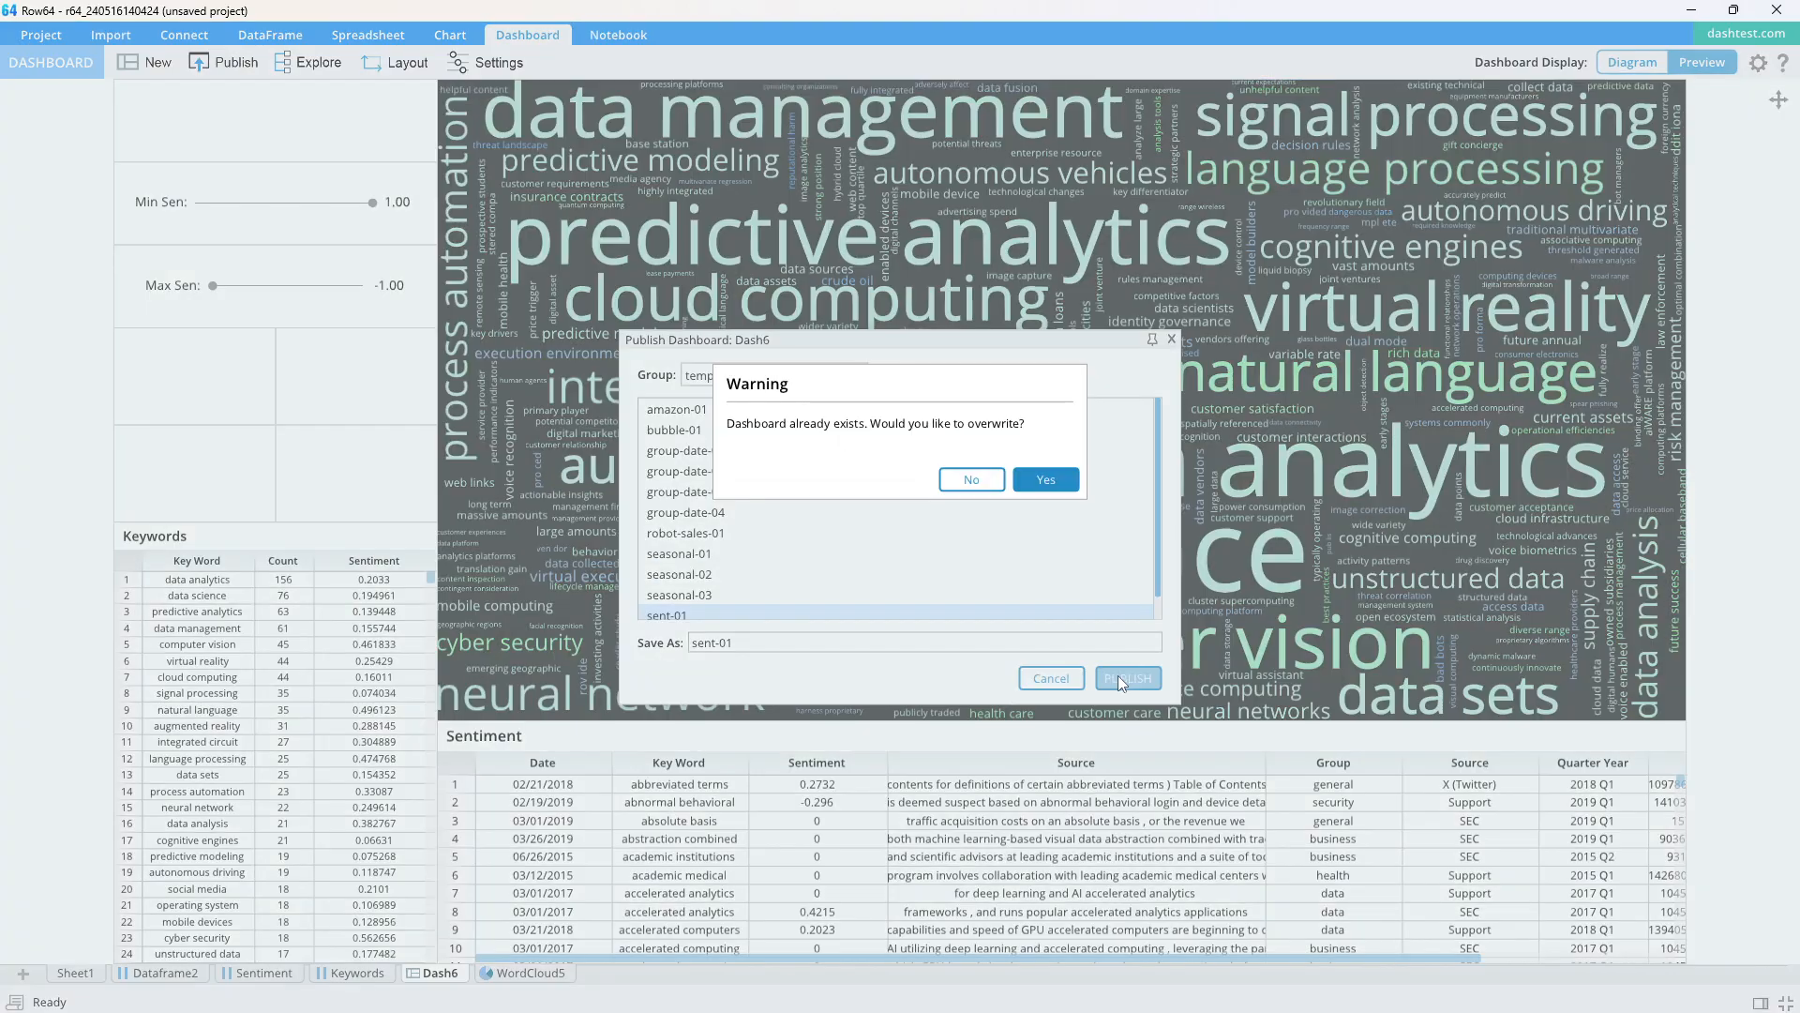
pyautogui.click(1044, 480)
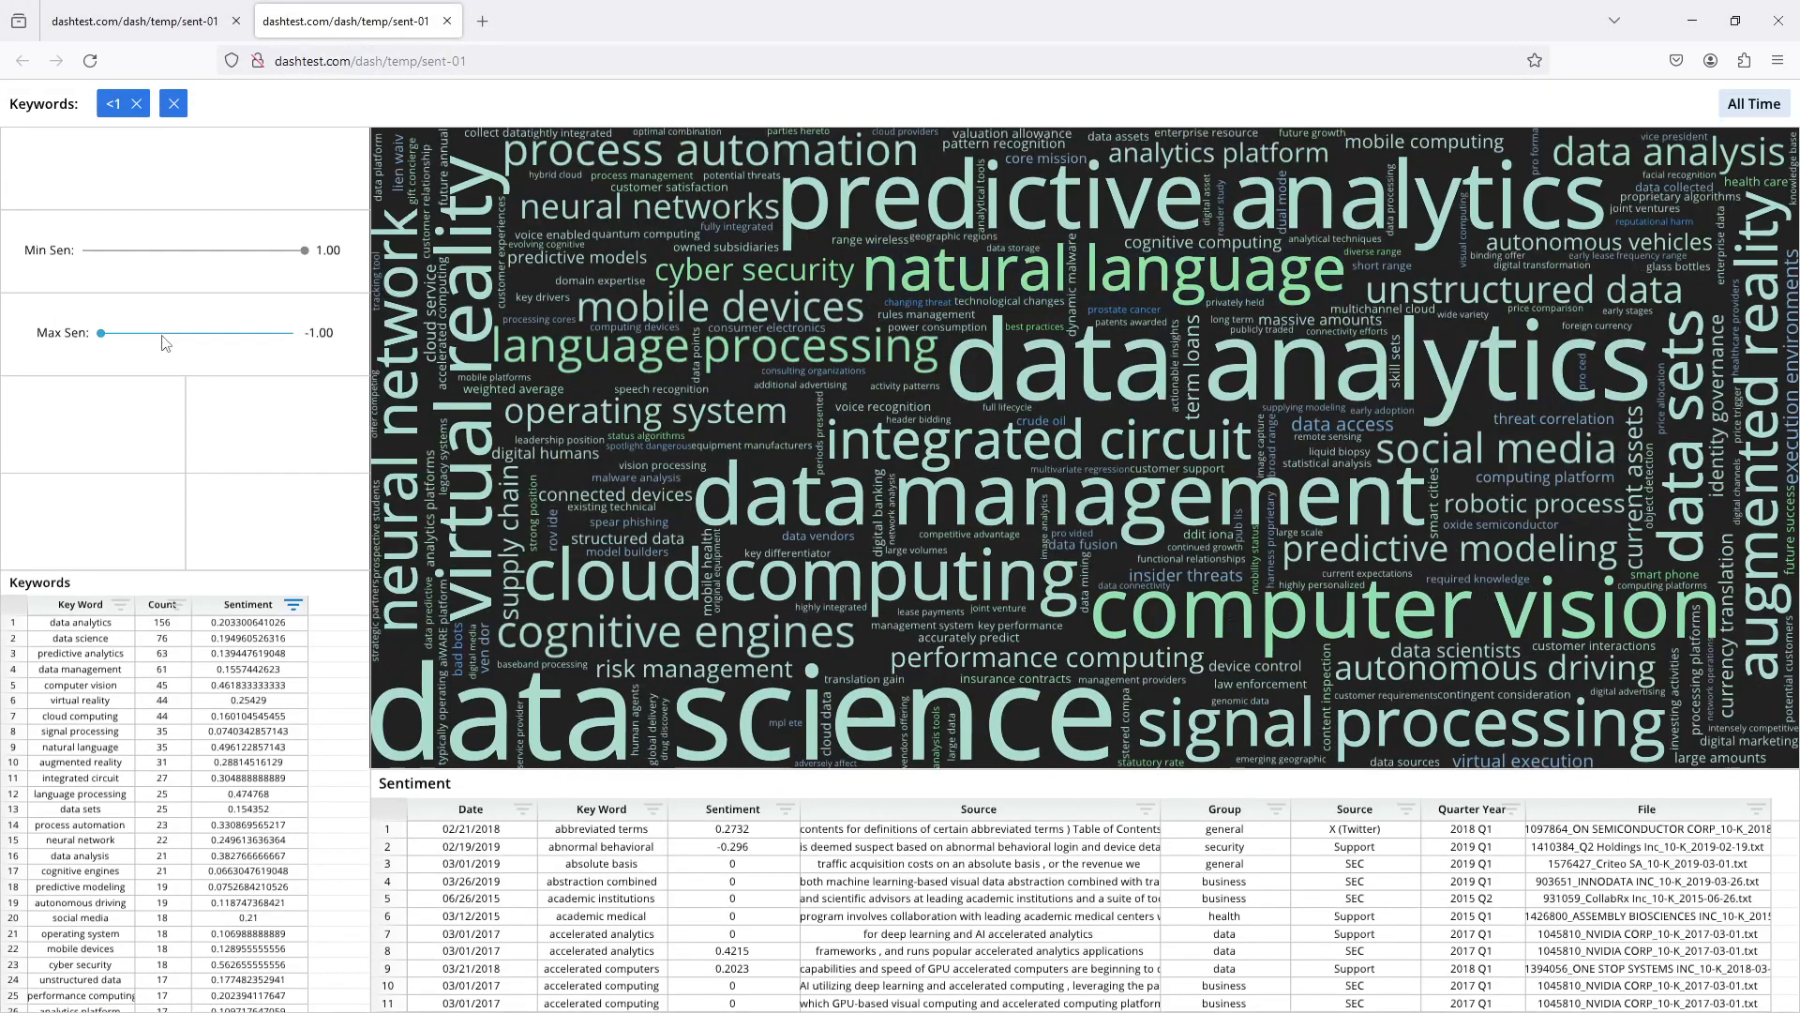
# Link the Max Sen slider to the Sentiment column of the Keywords dataframe (=Keywords!C:C) and close the pane settings
pyautogui.moveTo(178, 326)
pyautogui.mouseDown()
pyautogui.moveTo(98, 328)
pyautogui.moveTo(218, 335)
pyautogui.moveTo(121, 338)
pyautogui.moveTo(196, 329)
pyautogui.mouseUp()
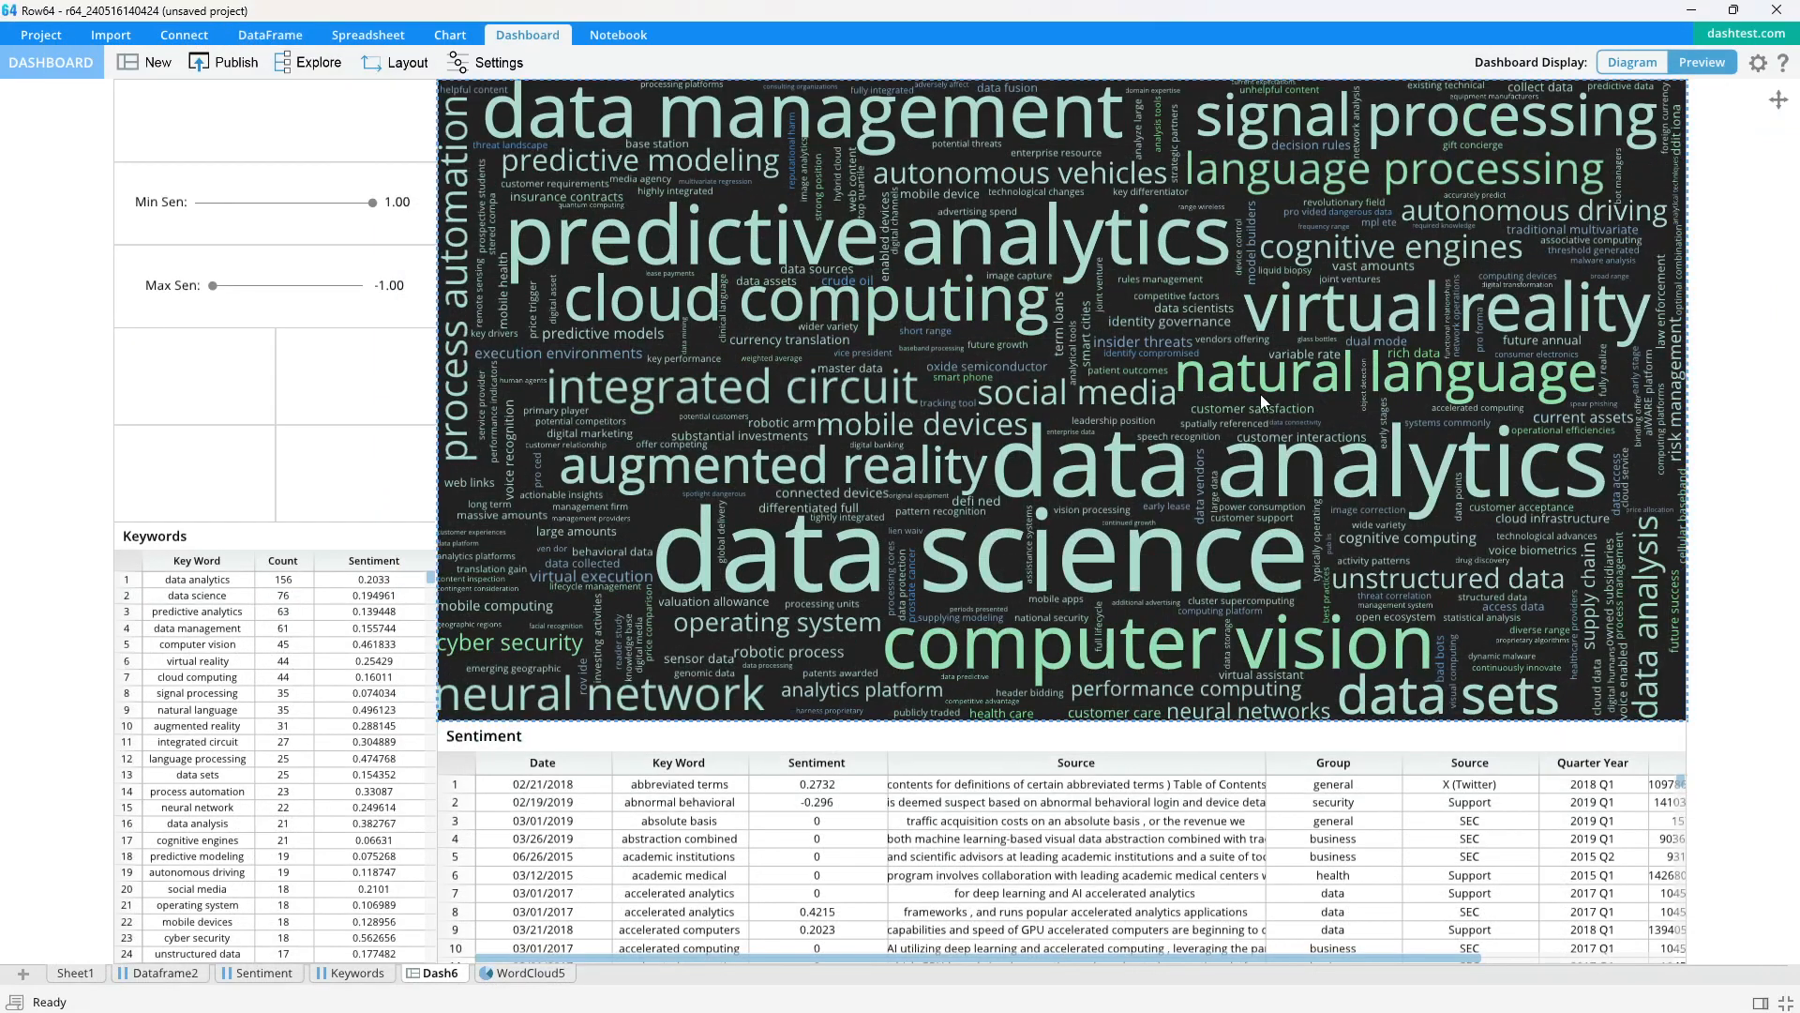
pyautogui.click(303, 319)
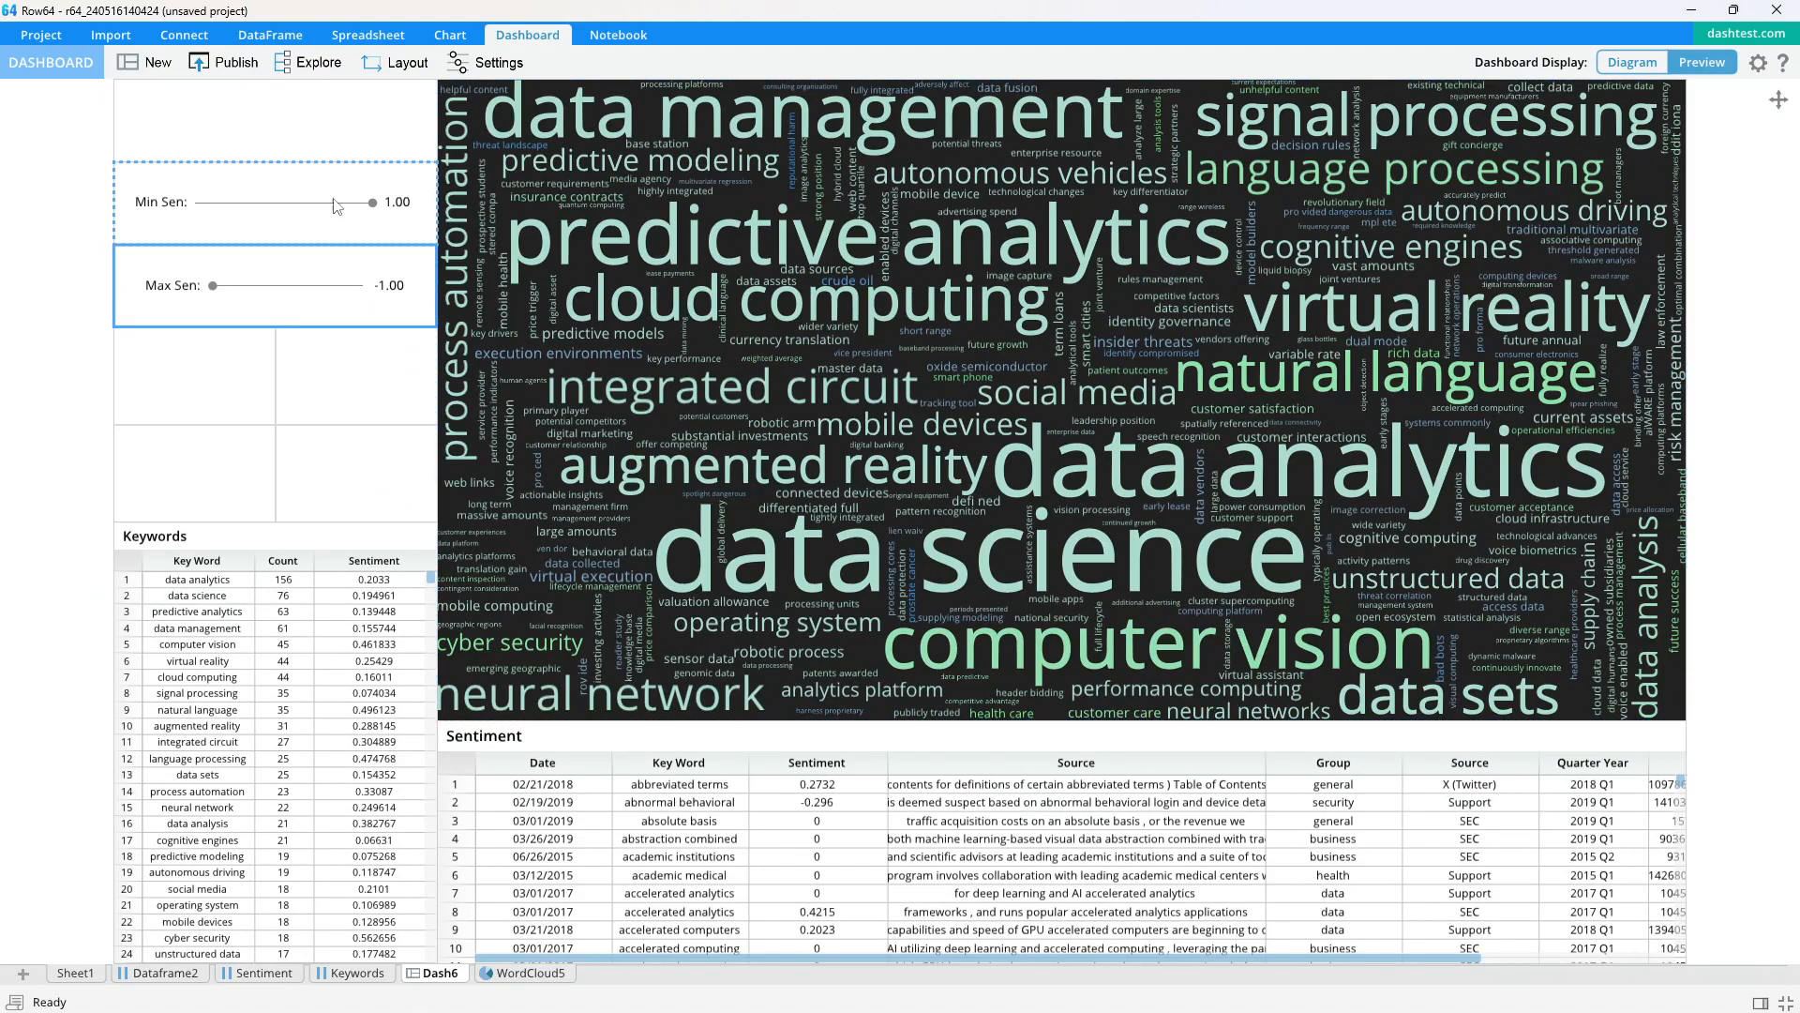
pyautogui.doubleClick(319, 266)
pyautogui.click(1695, 215)
pyautogui.click(357, 972)
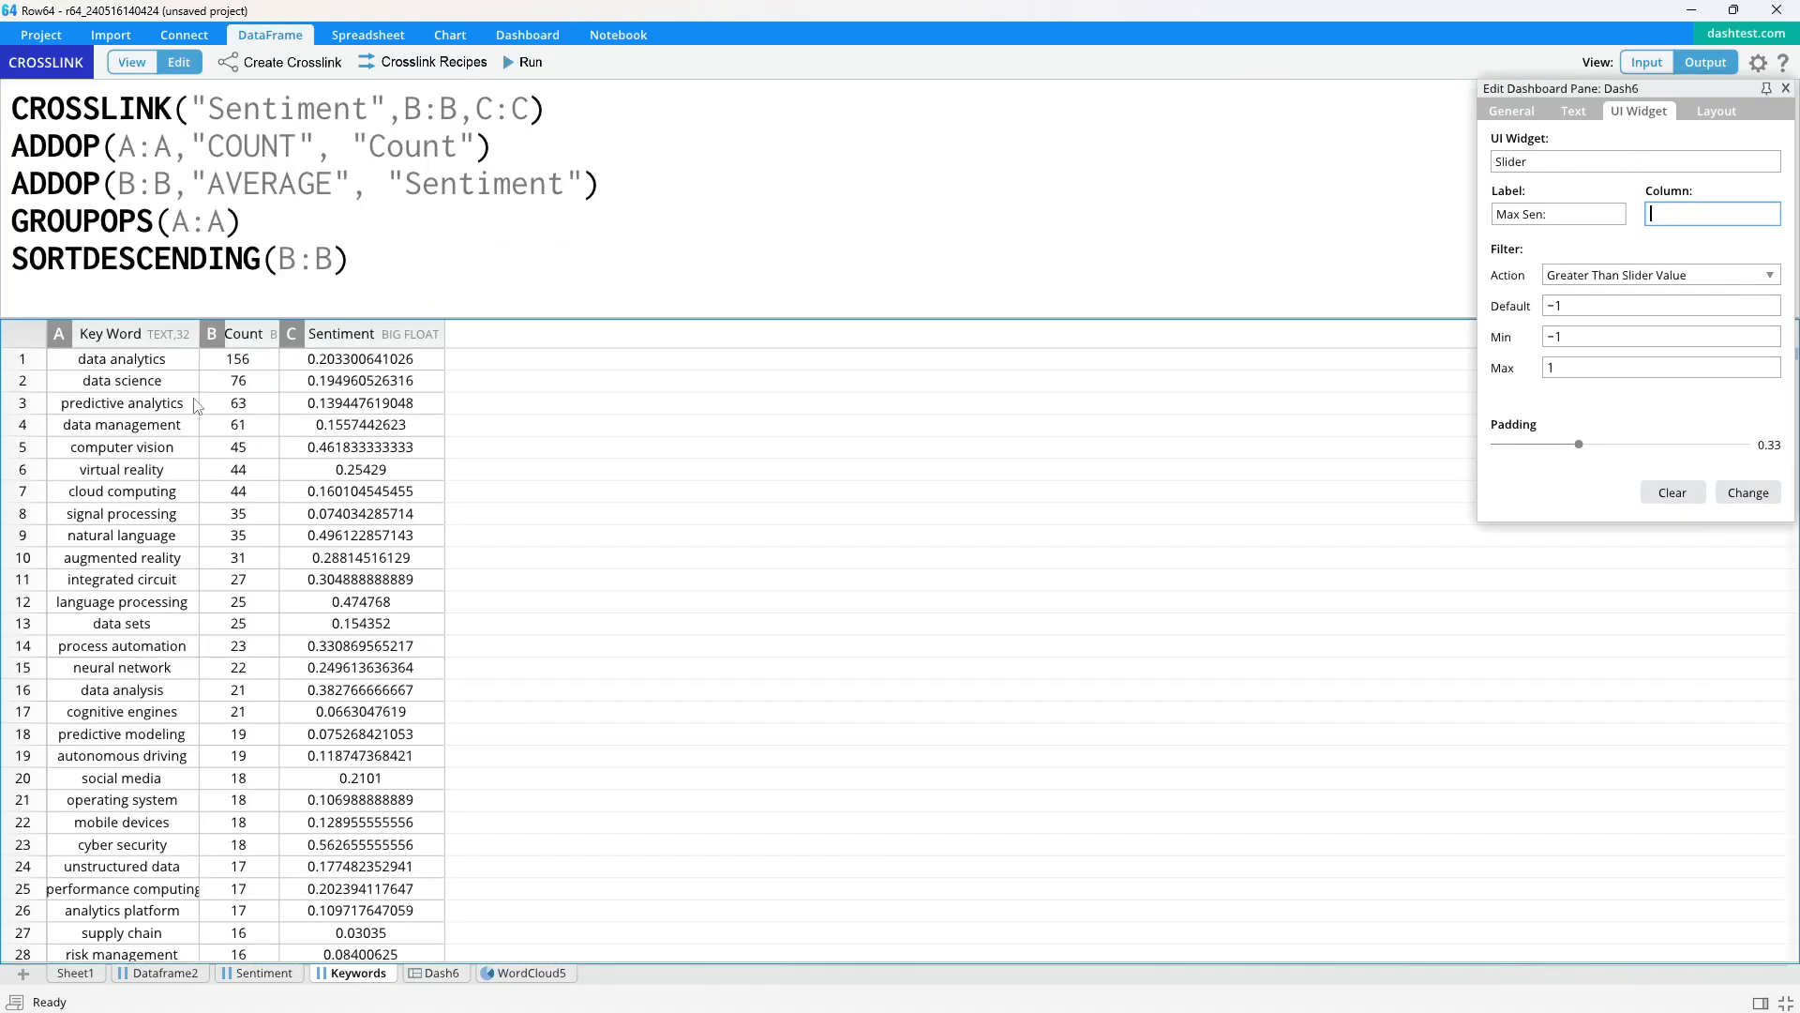
pyautogui.click(338, 334)
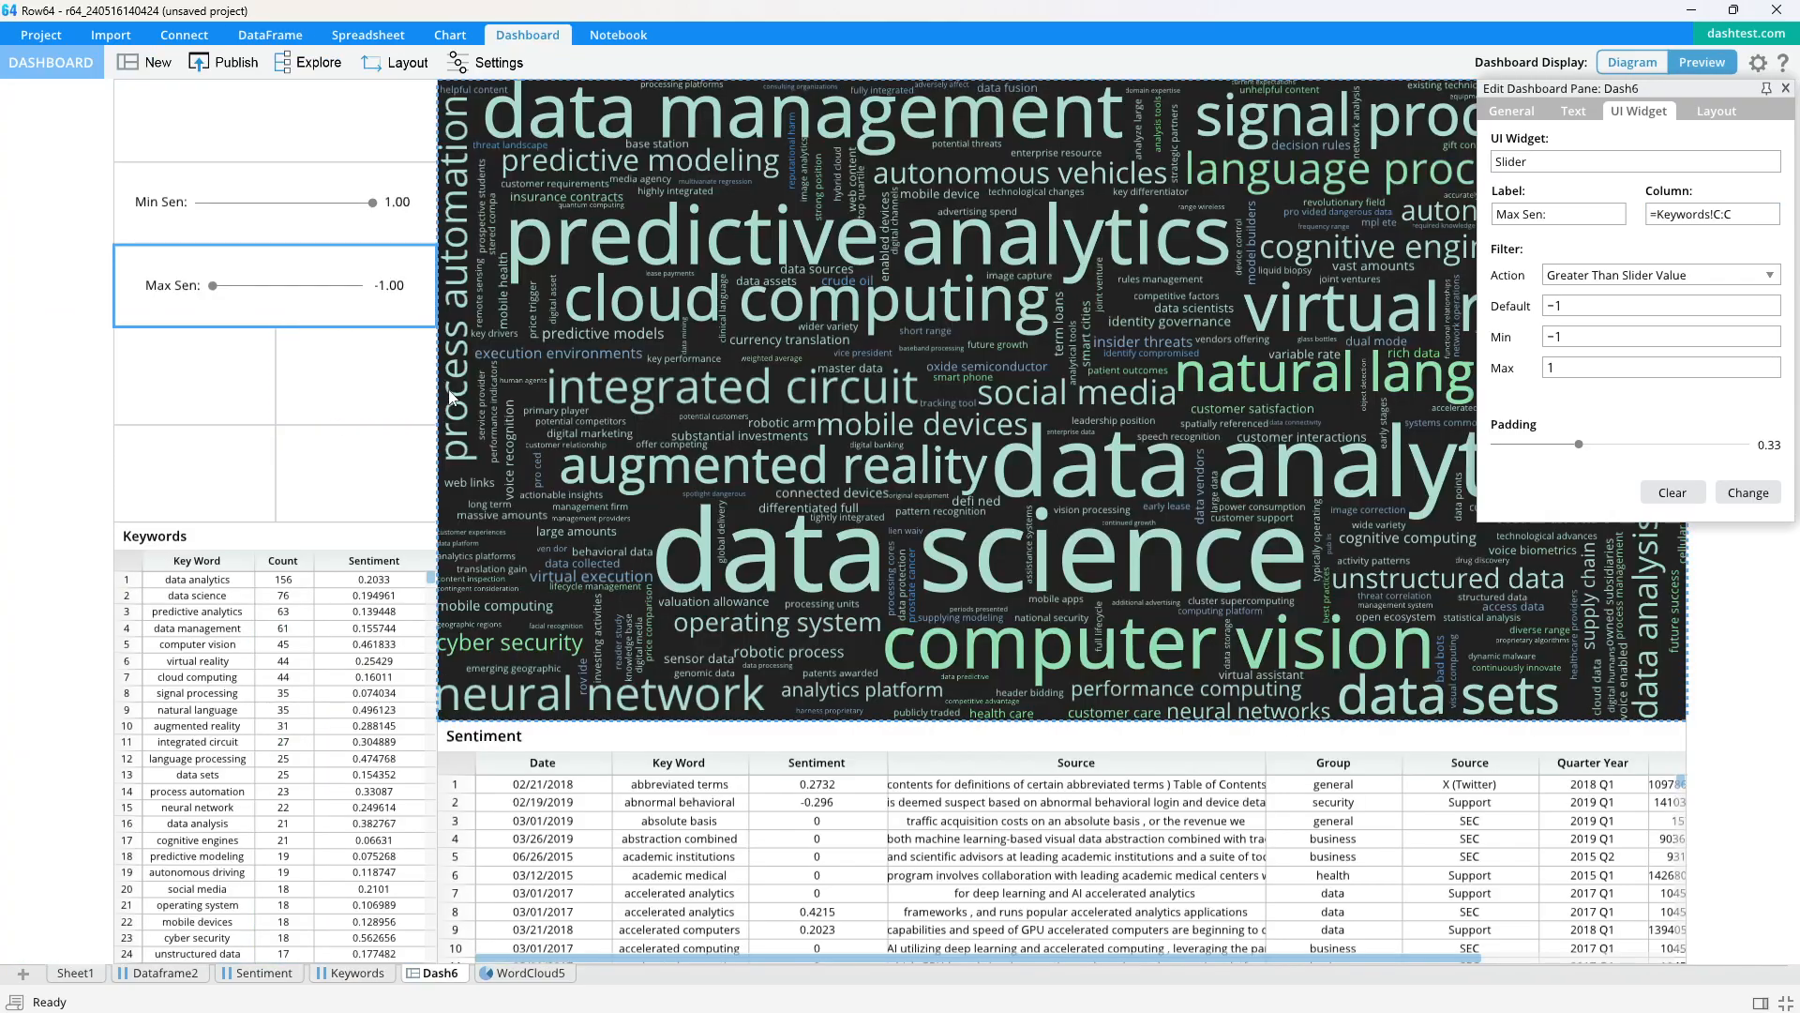
pyautogui.click(1787, 88)
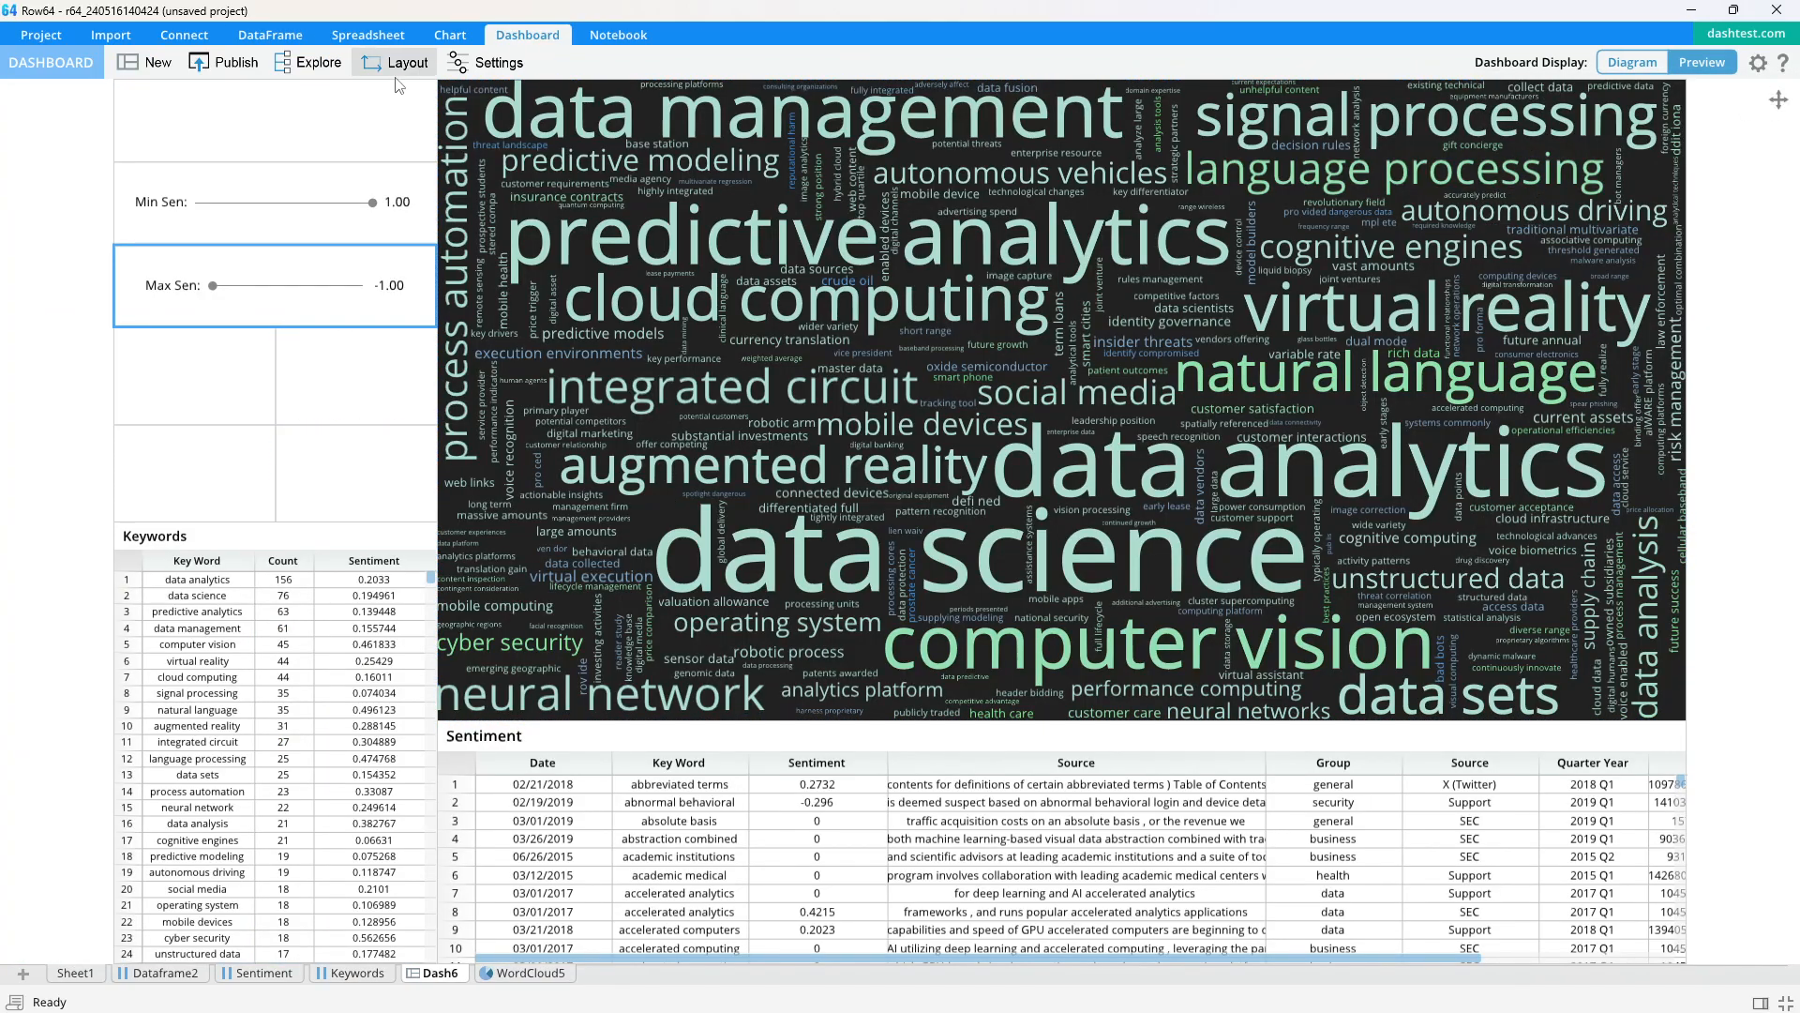
# Publish the dashboard with the linked Max Sen slider to the temp group, overwriting sent-01
pyautogui.click(225, 62)
pyautogui.click(1103, 687)
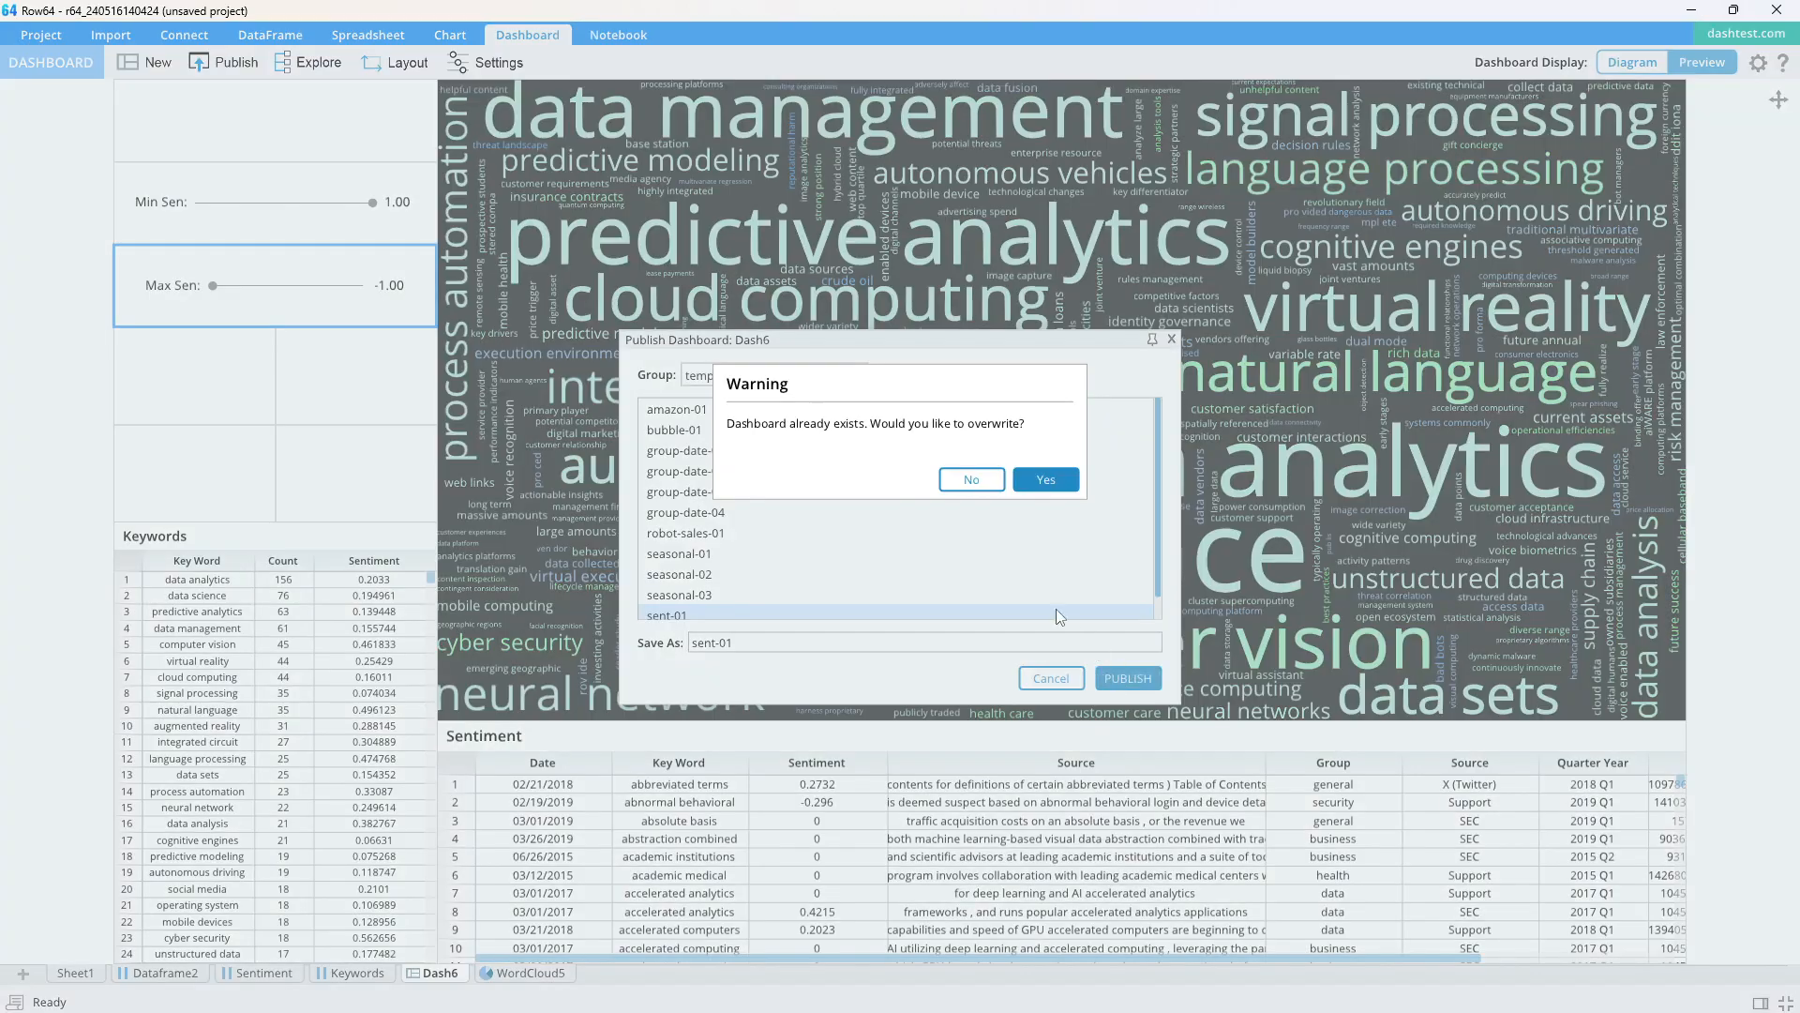
pyautogui.click(1037, 479)
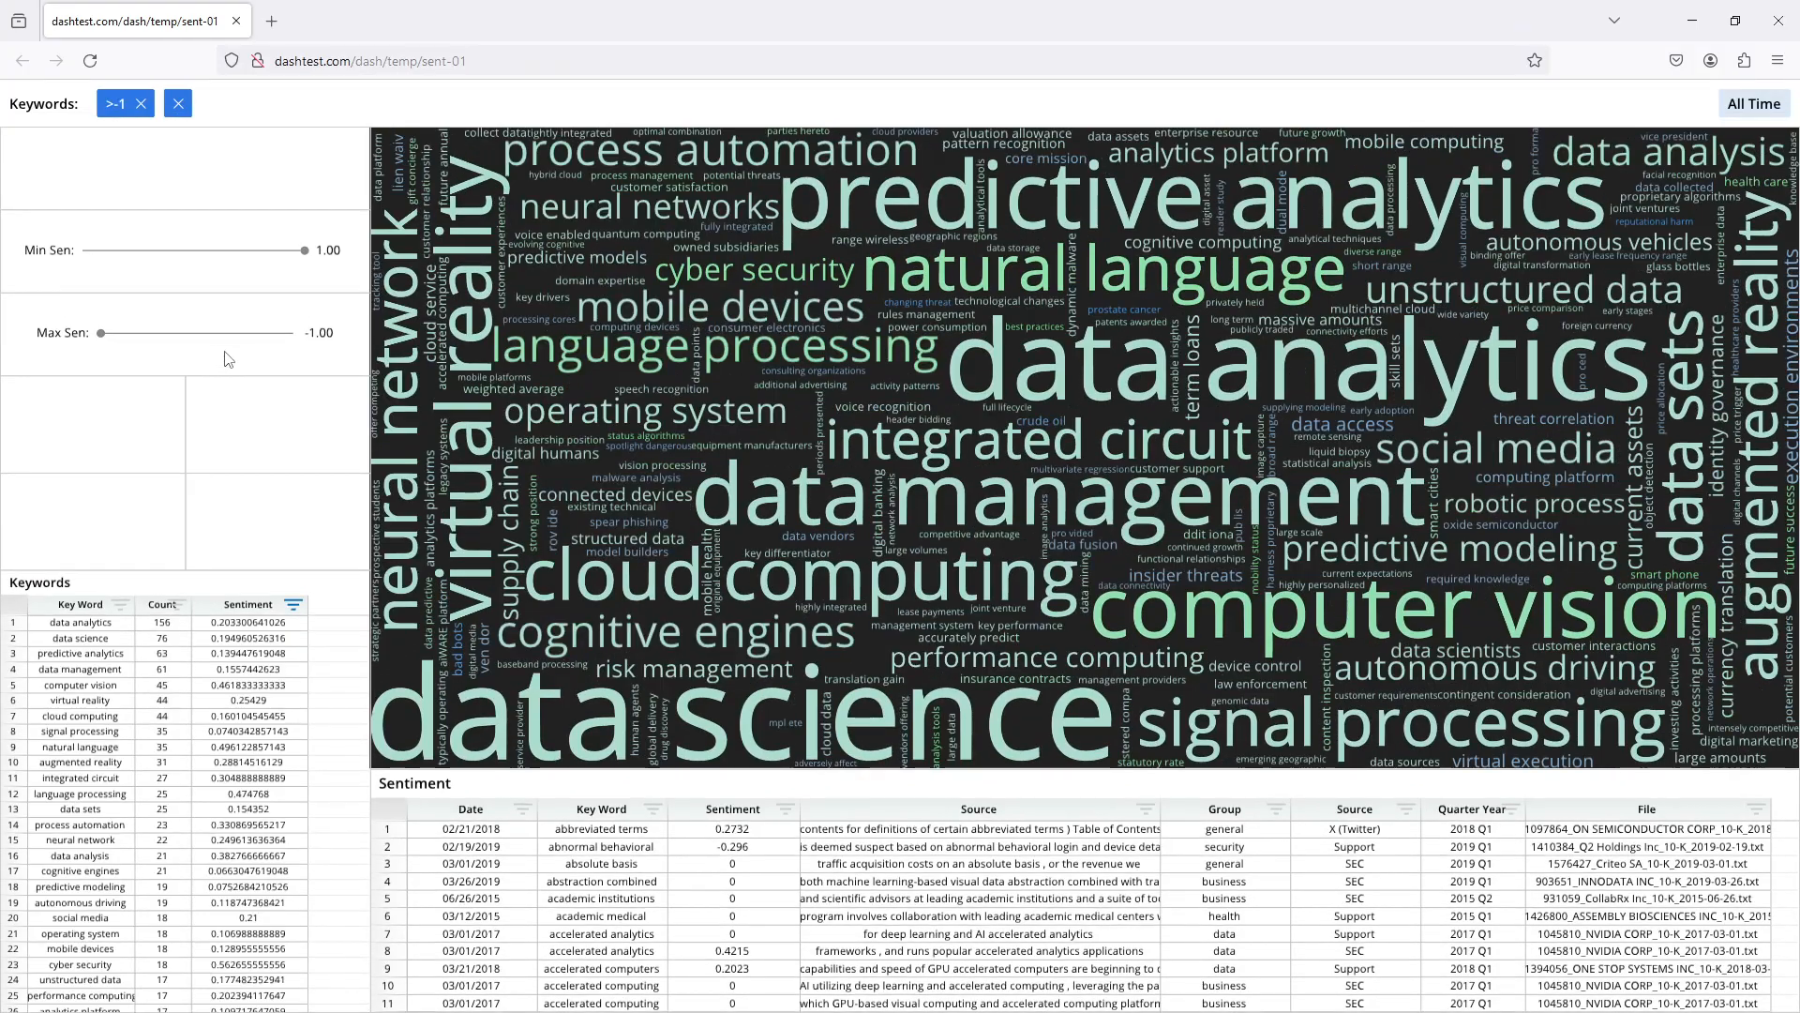
# Try out the Max Sen and Min Sen sliders on the published dashboard
pyautogui.moveTo(101, 333)
pyautogui.mouseDown()
pyautogui.moveTo(282, 324)
pyautogui.moveTo(272, 347)
pyautogui.moveTo(176, 352)
pyautogui.moveTo(241, 354)
pyautogui.moveTo(273, 346)
pyautogui.moveTo(96, 348)
pyautogui.mouseUp()
pyautogui.moveTo(304, 250)
pyautogui.mouseDown()
pyautogui.moveTo(162, 274)
pyautogui.moveTo(155, 253)
pyautogui.moveTo(305, 250)
pyautogui.mouseUp()
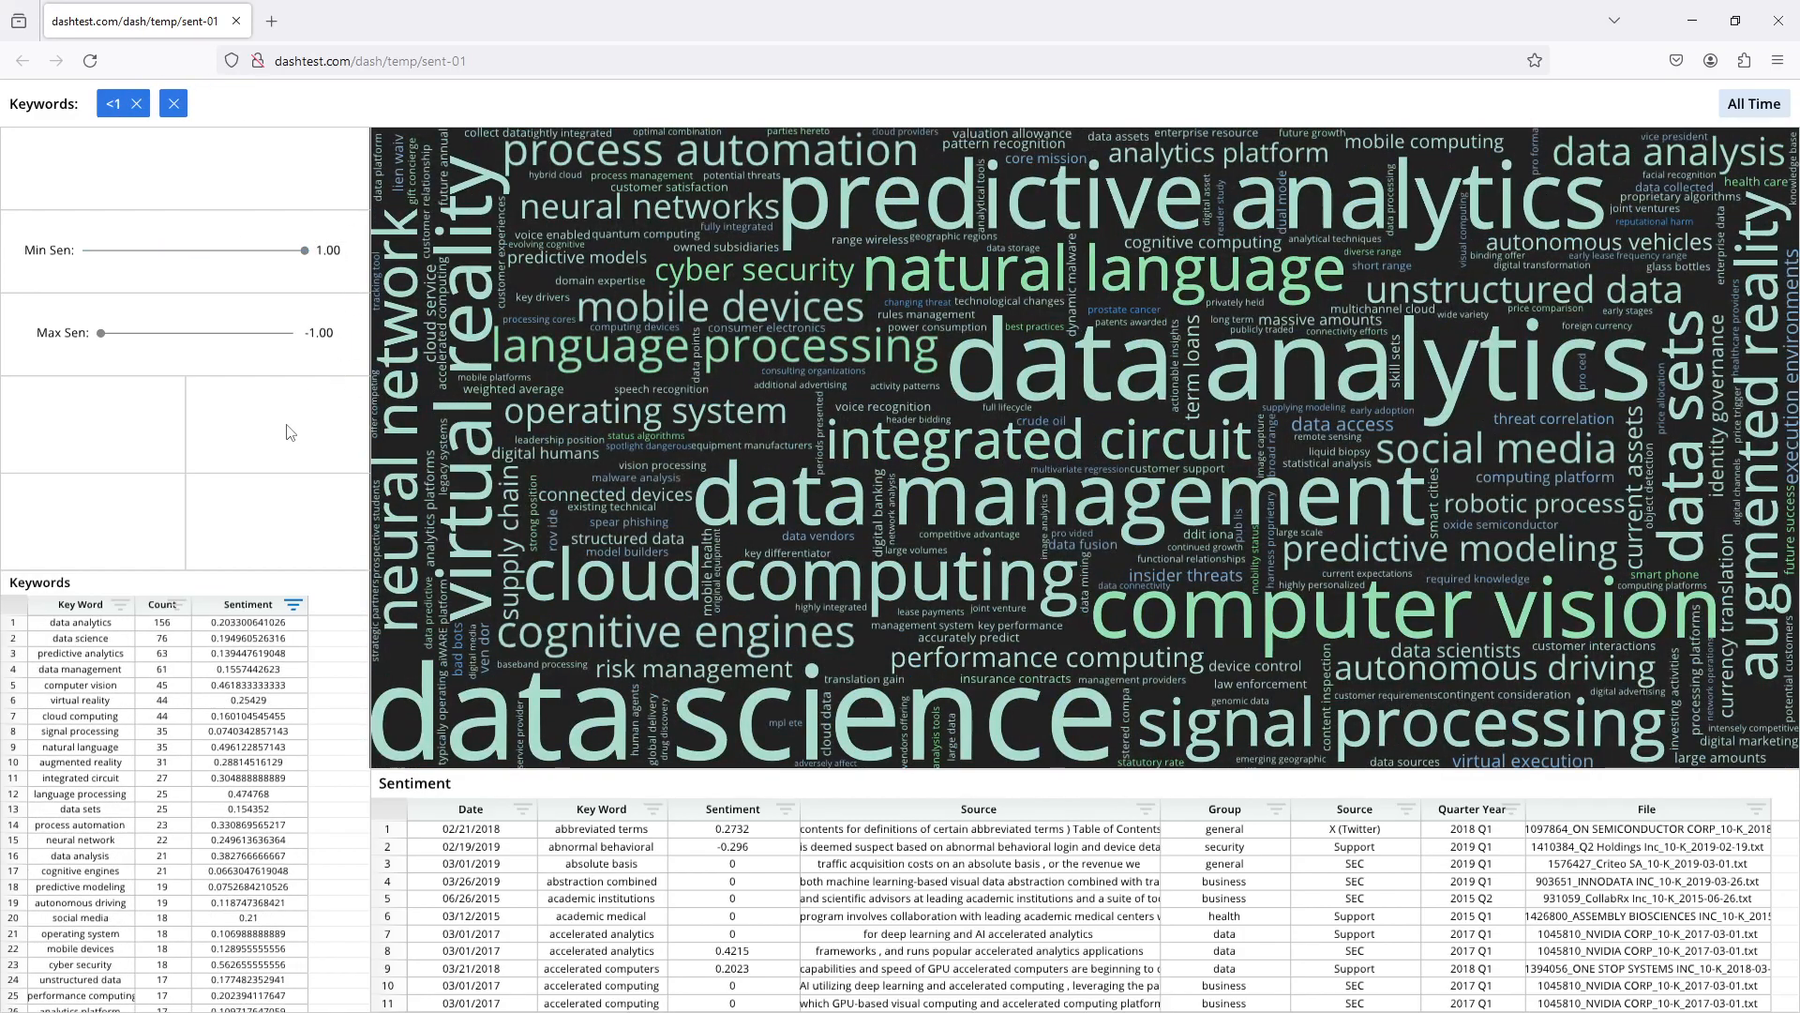
pyautogui.moveTo(100, 333); pyautogui.dragTo(109, 334)
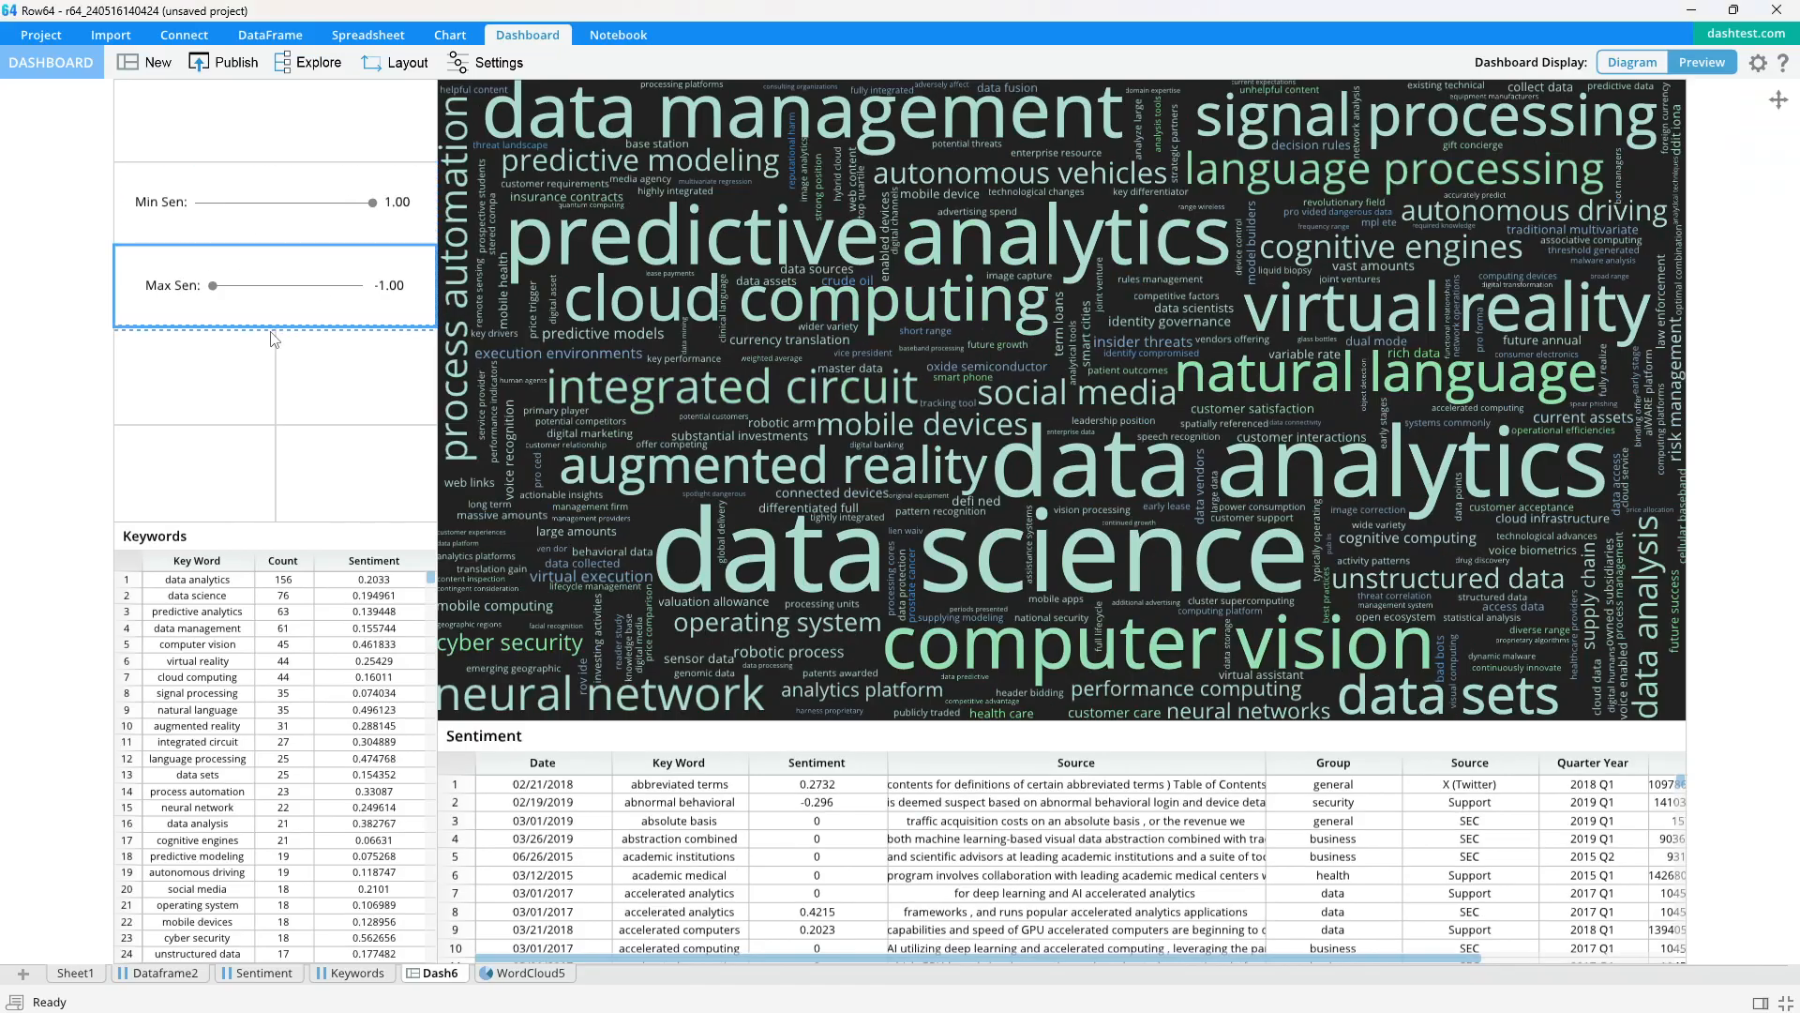
# After checking the example dashboard, add the text "Sentiment" to the left empty pane directly above the Keywords table
pyautogui.click(250, 351)
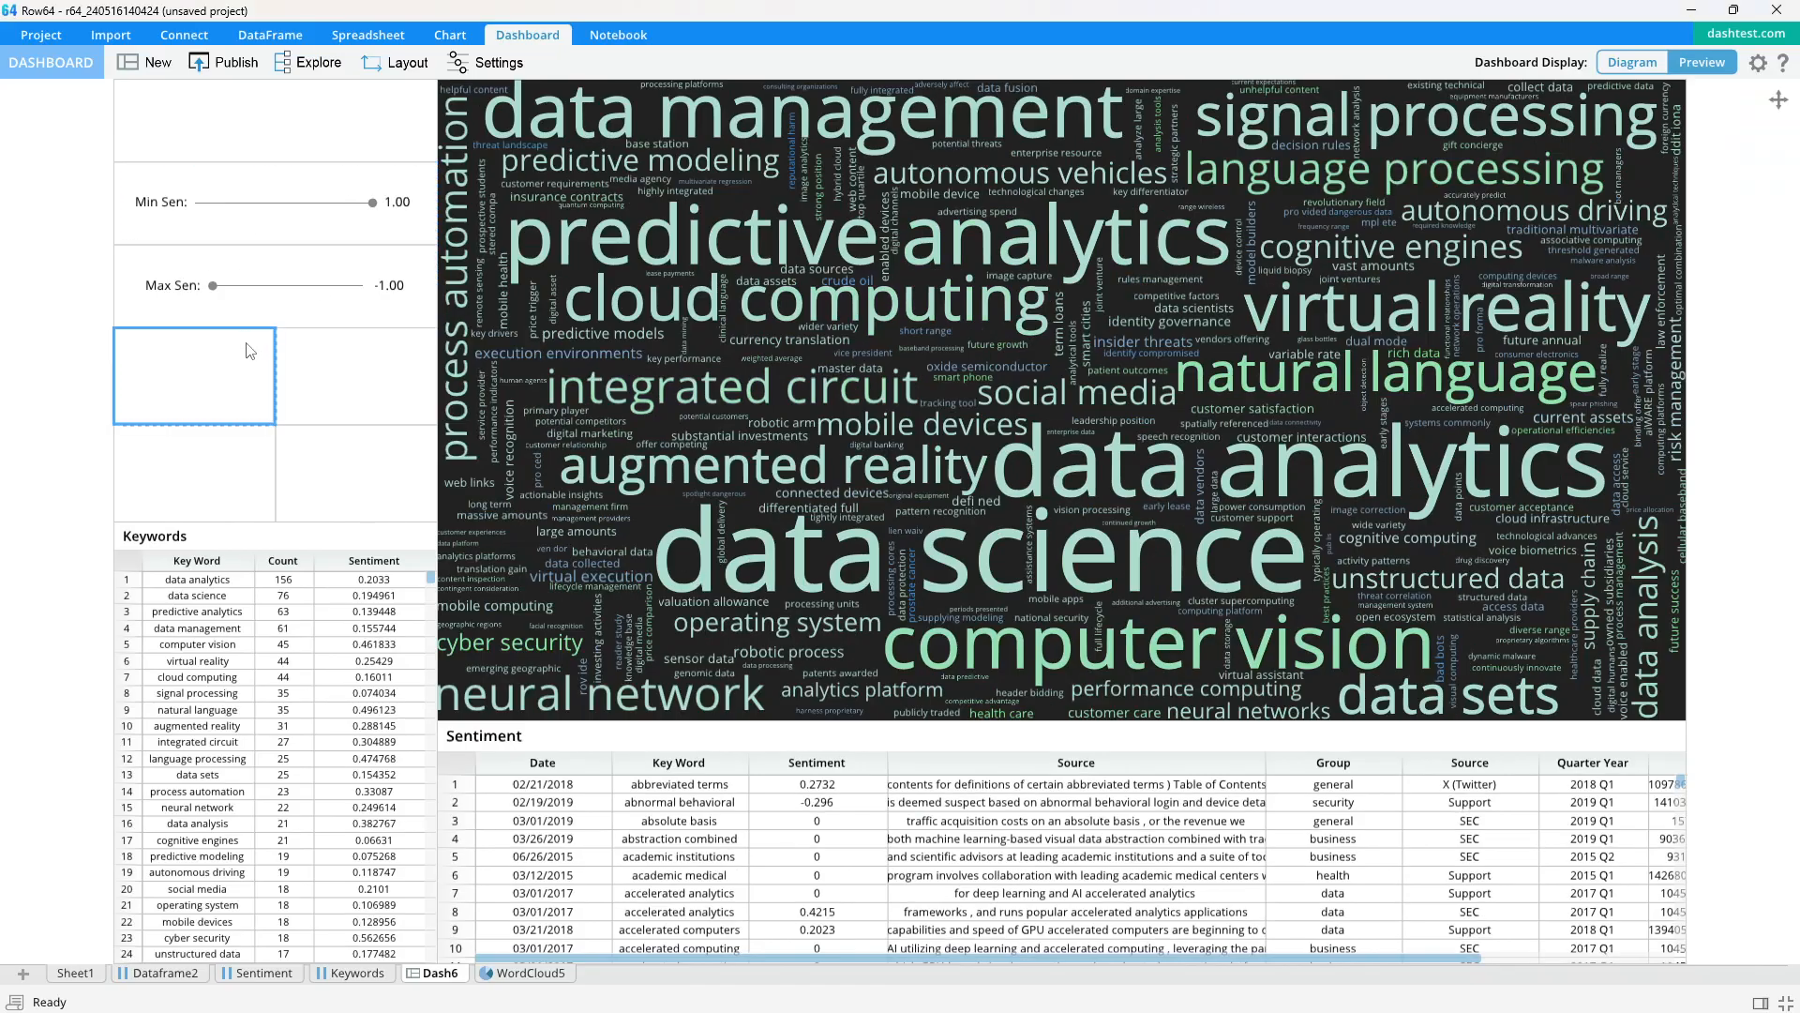
pyautogui.hotkey('alt', 'Tab')
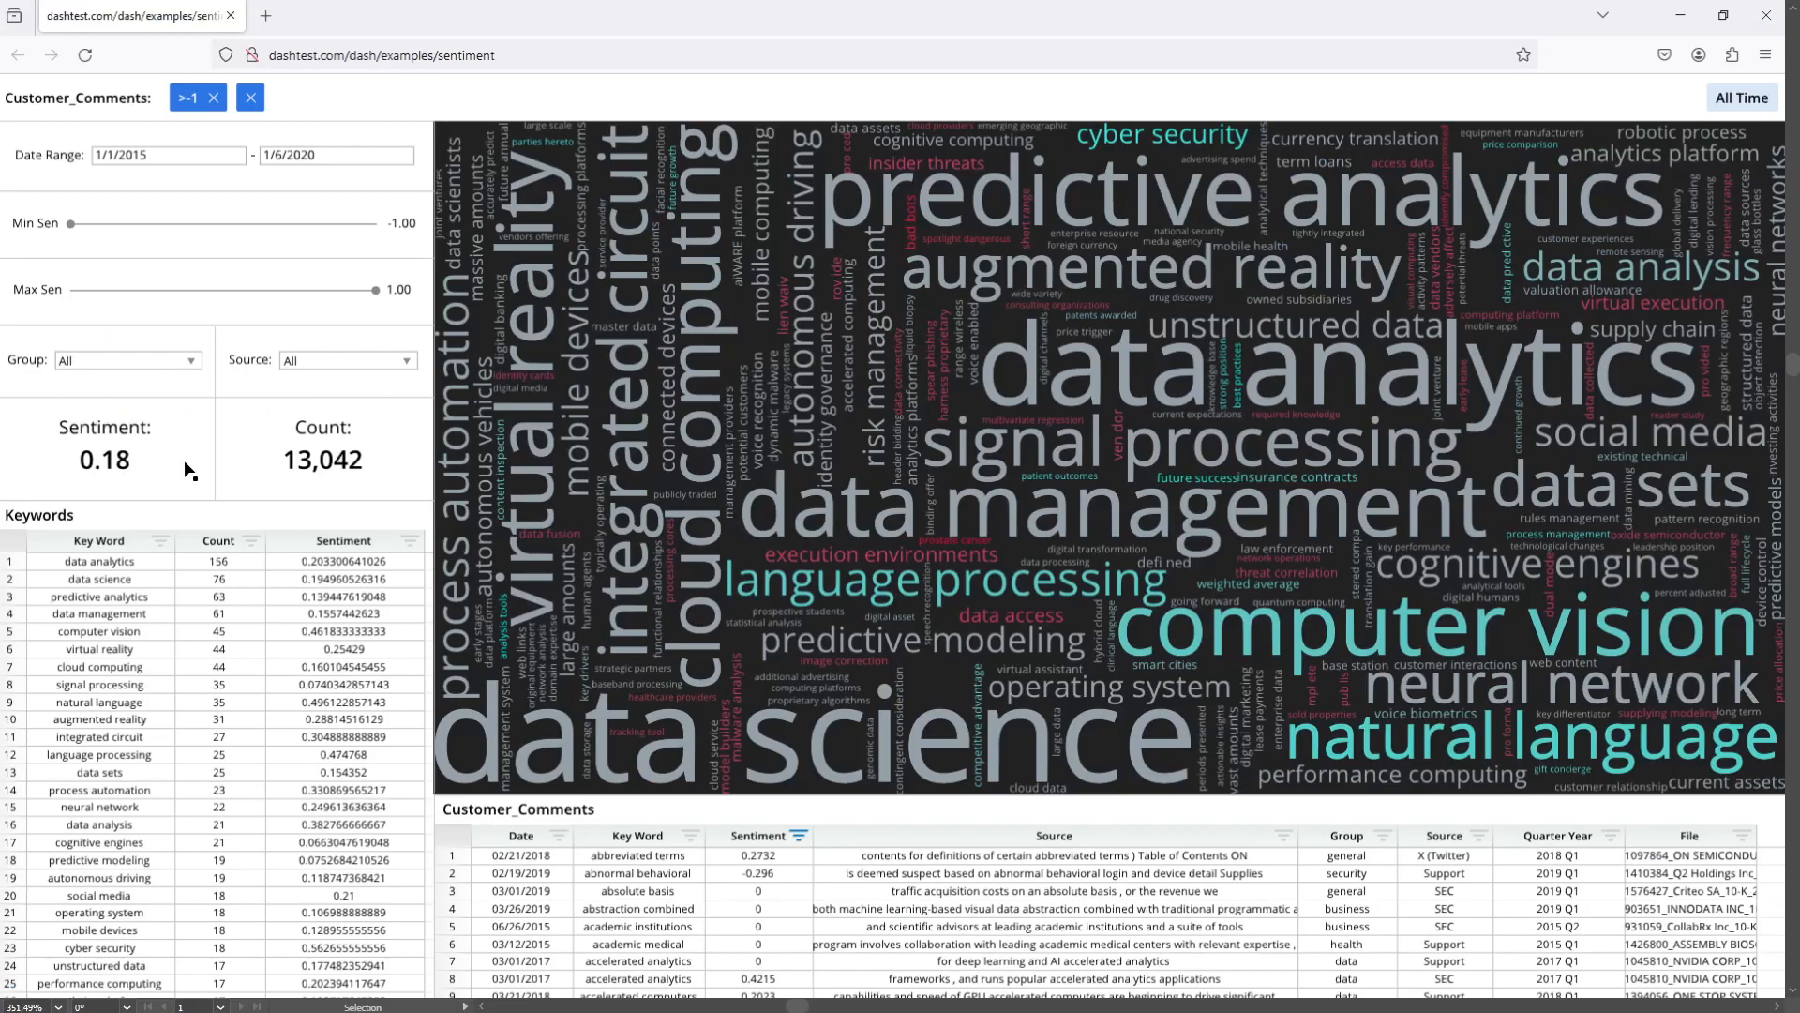
pyautogui.hotkey('alt', 'Tab')
pyautogui.click(221, 480)
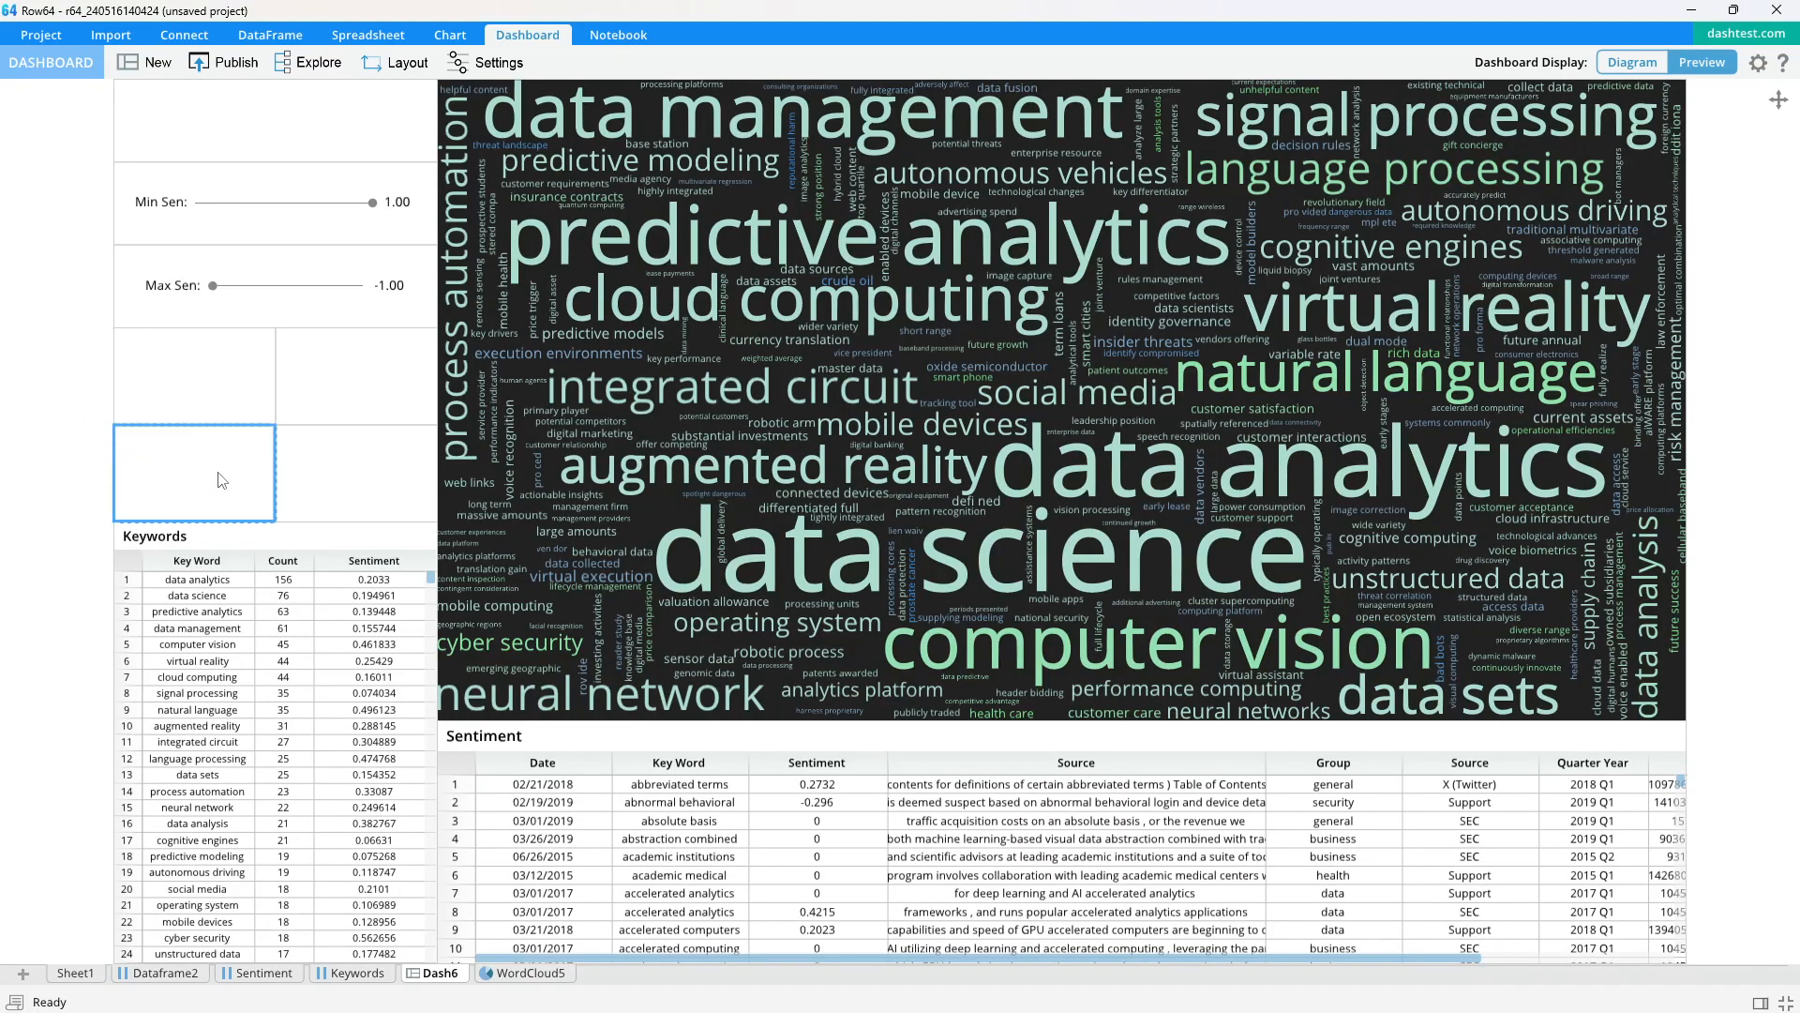
pyautogui.press('space')
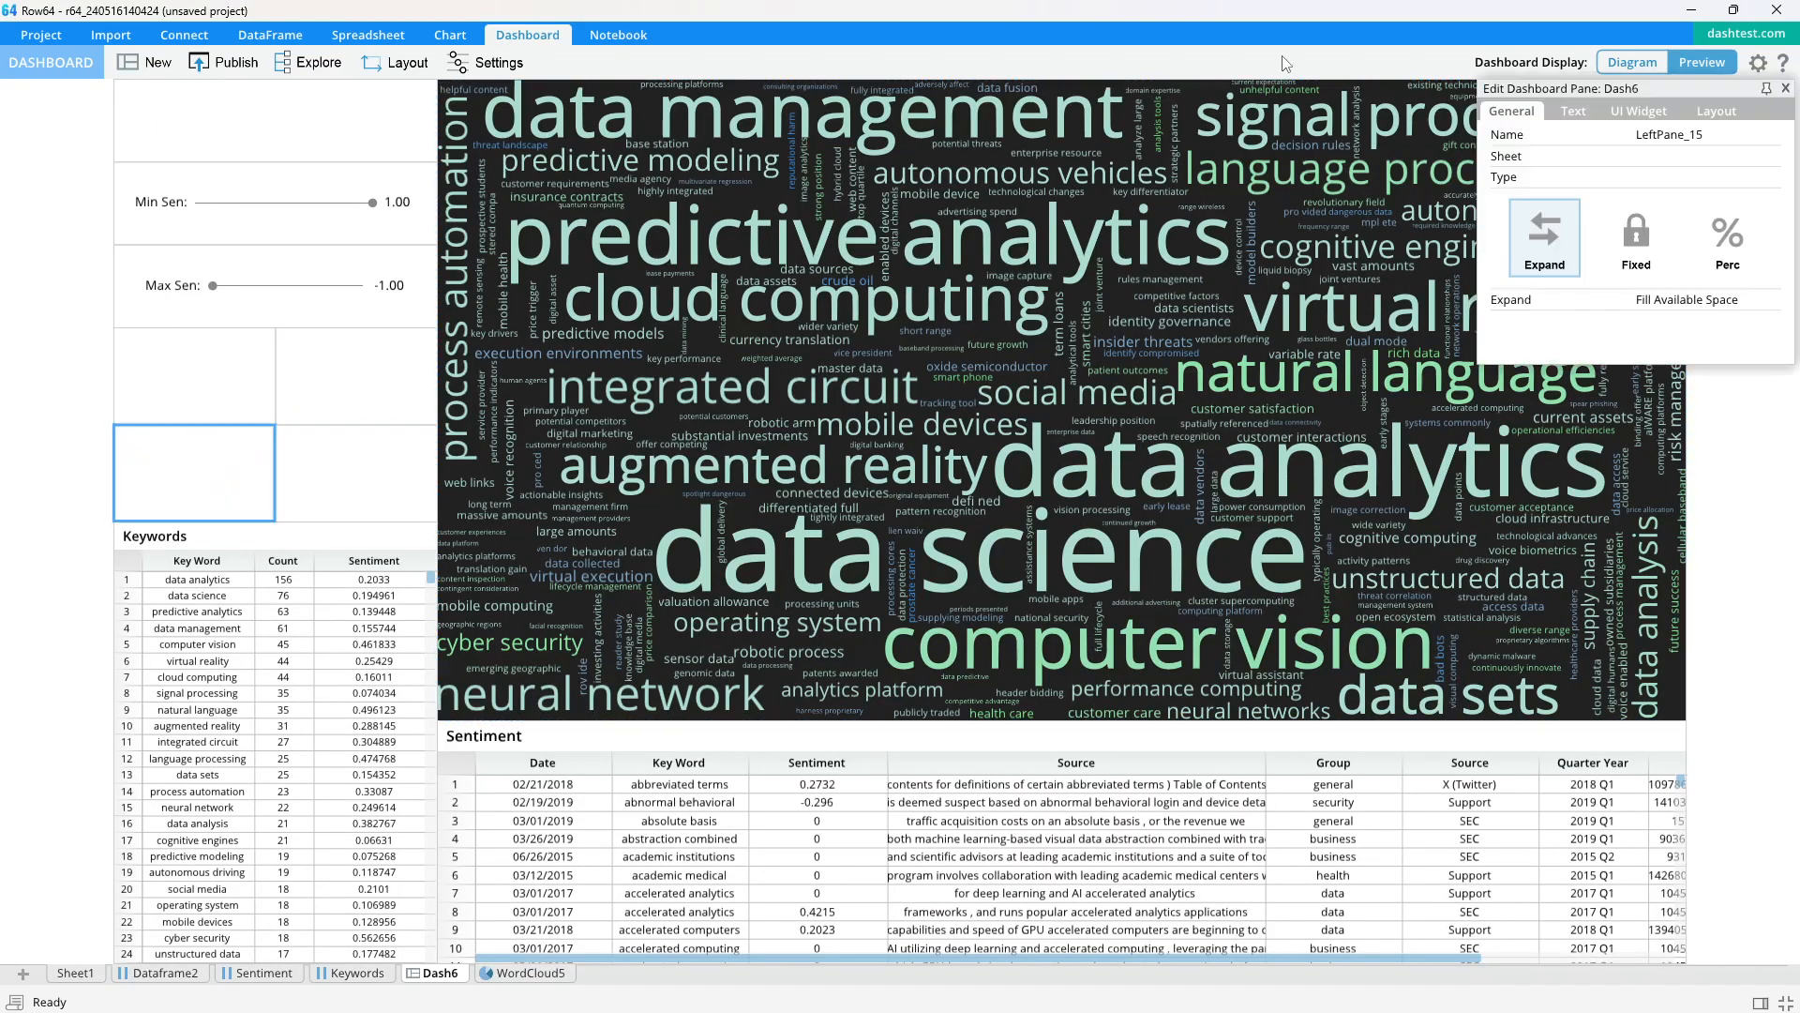
pyautogui.click(1574, 110)
pyautogui.click(1715, 162)
pyautogui.write('Sentiment')
pyautogui.click(1714, 183)
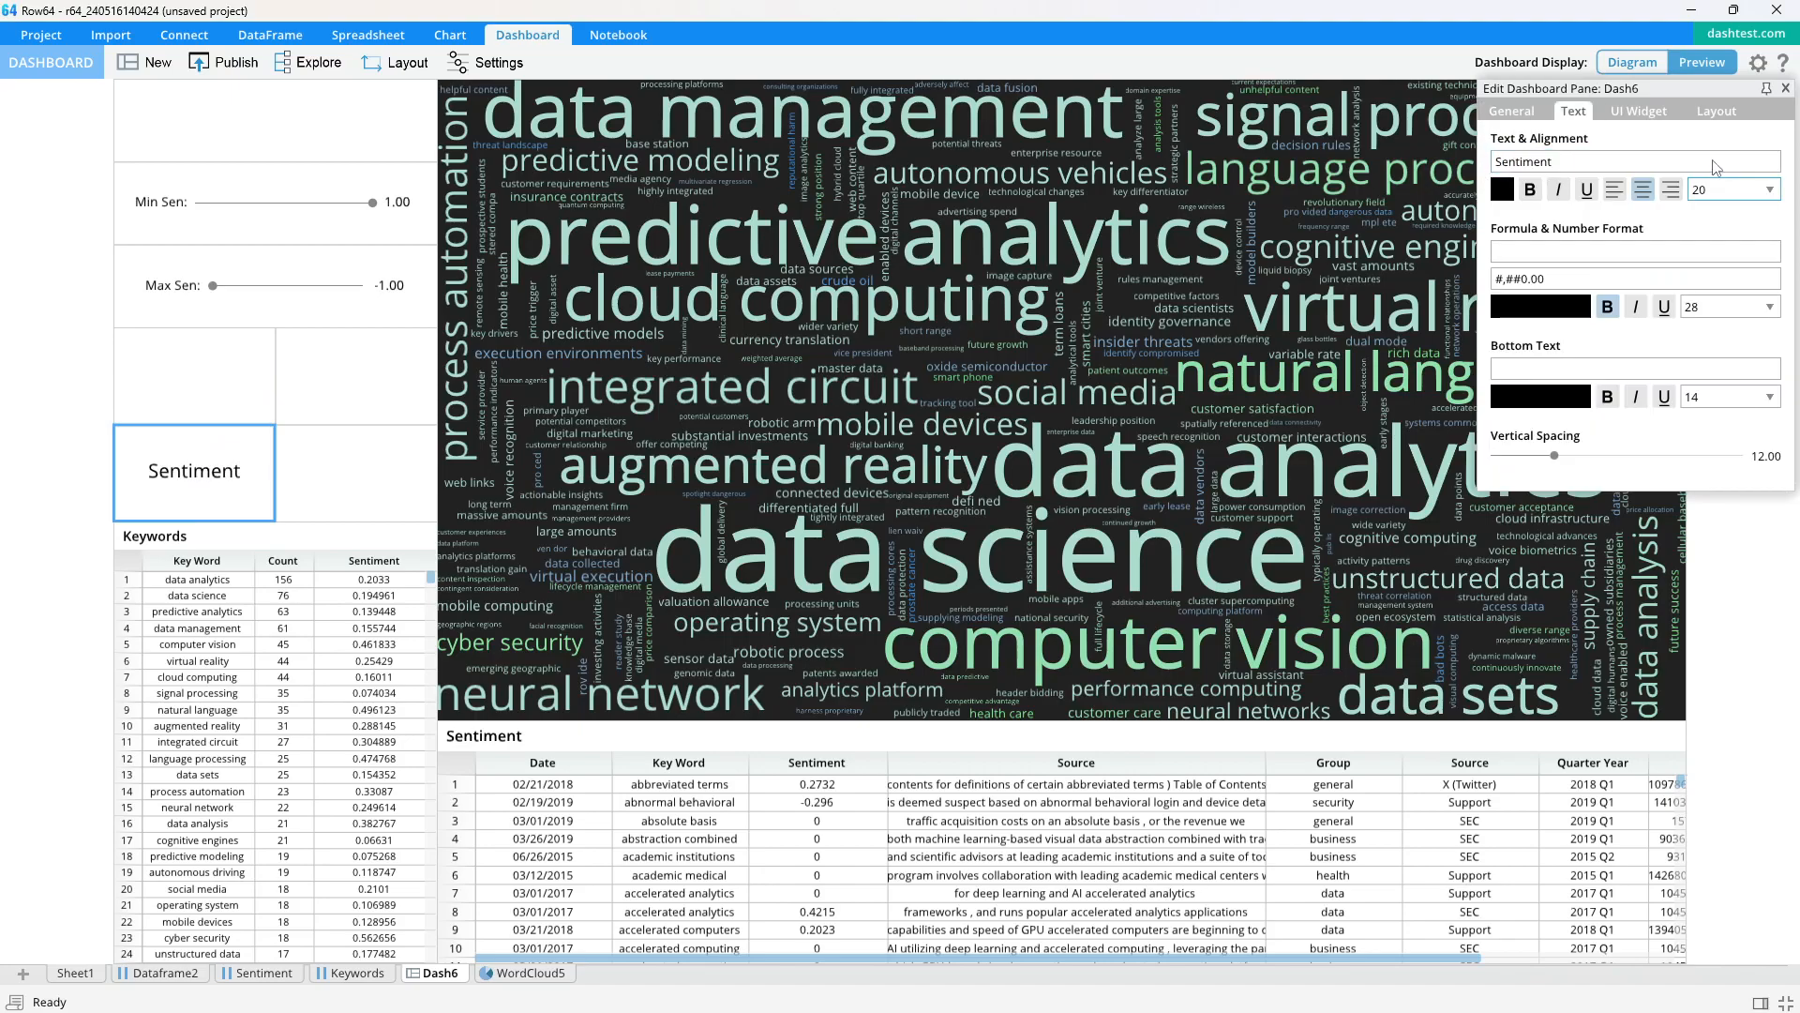
# Set the Sentiment pane's formula to =AVERAGE(Keywords!C:C), referencing the Sentiment column of the Keywords dataframe
pyautogui.click(1549, 253)
pyautogui.write('=')
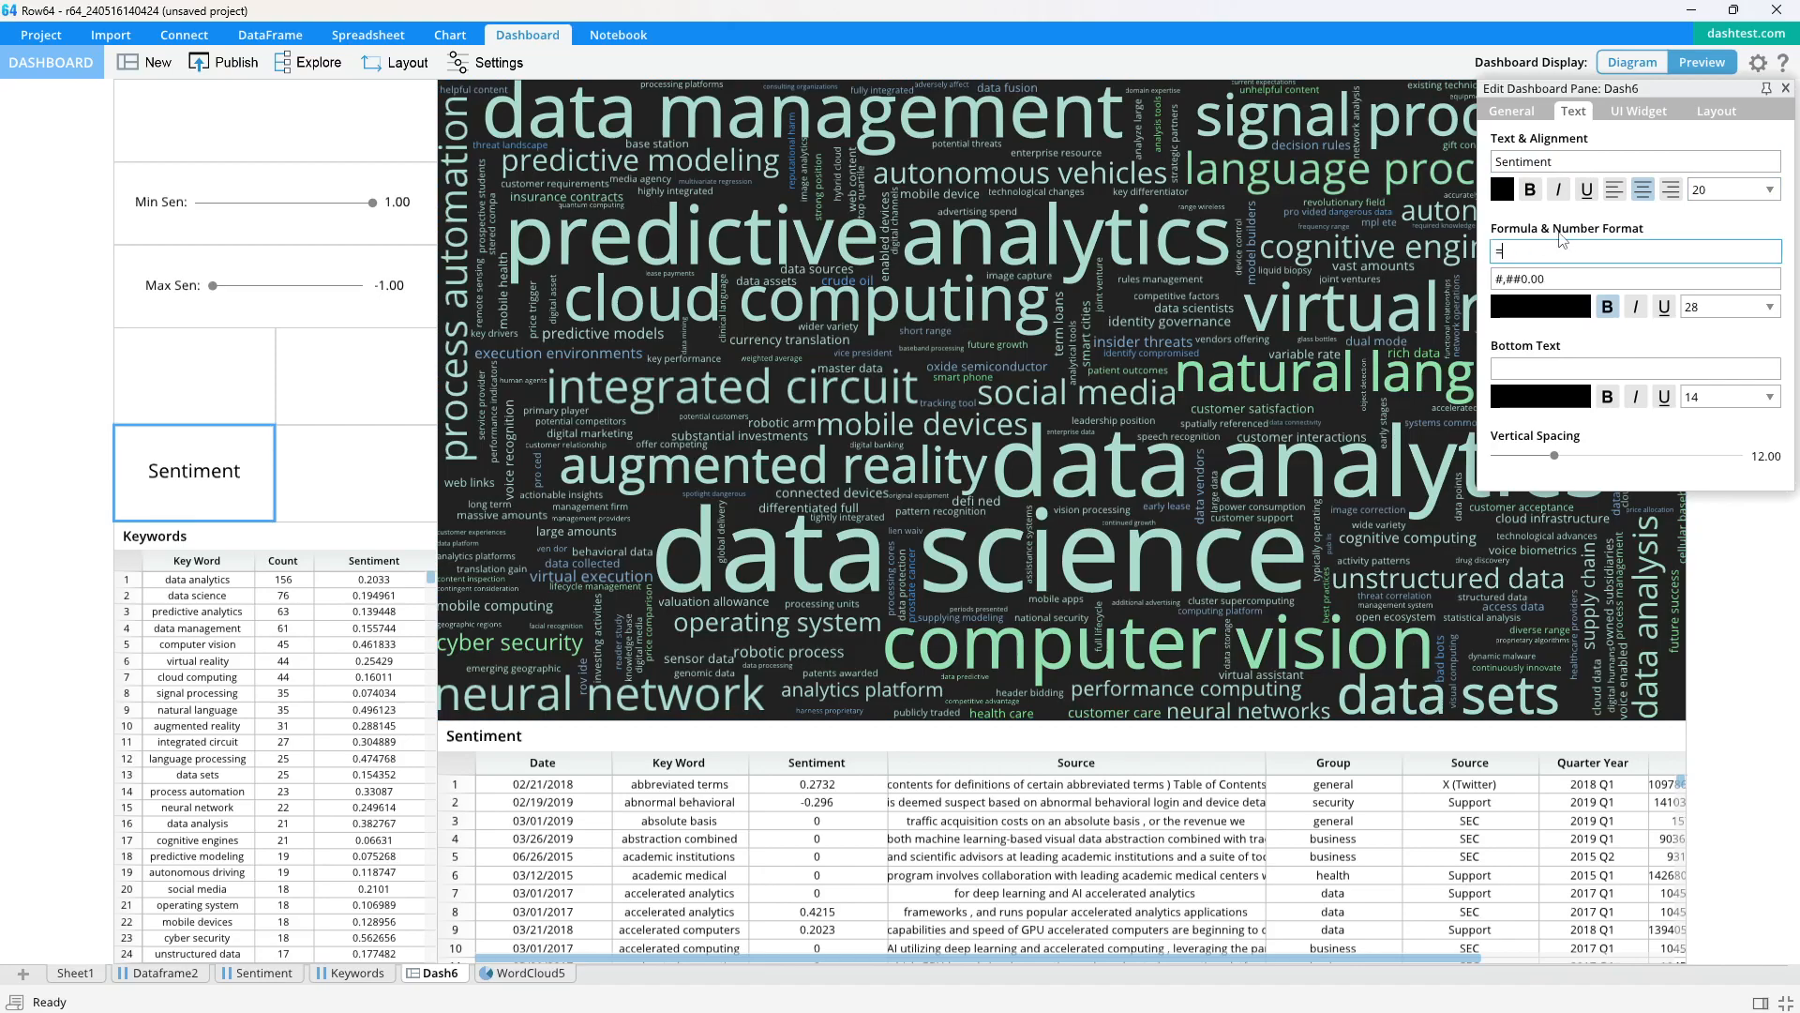
pyautogui.write('AVERAGE(')
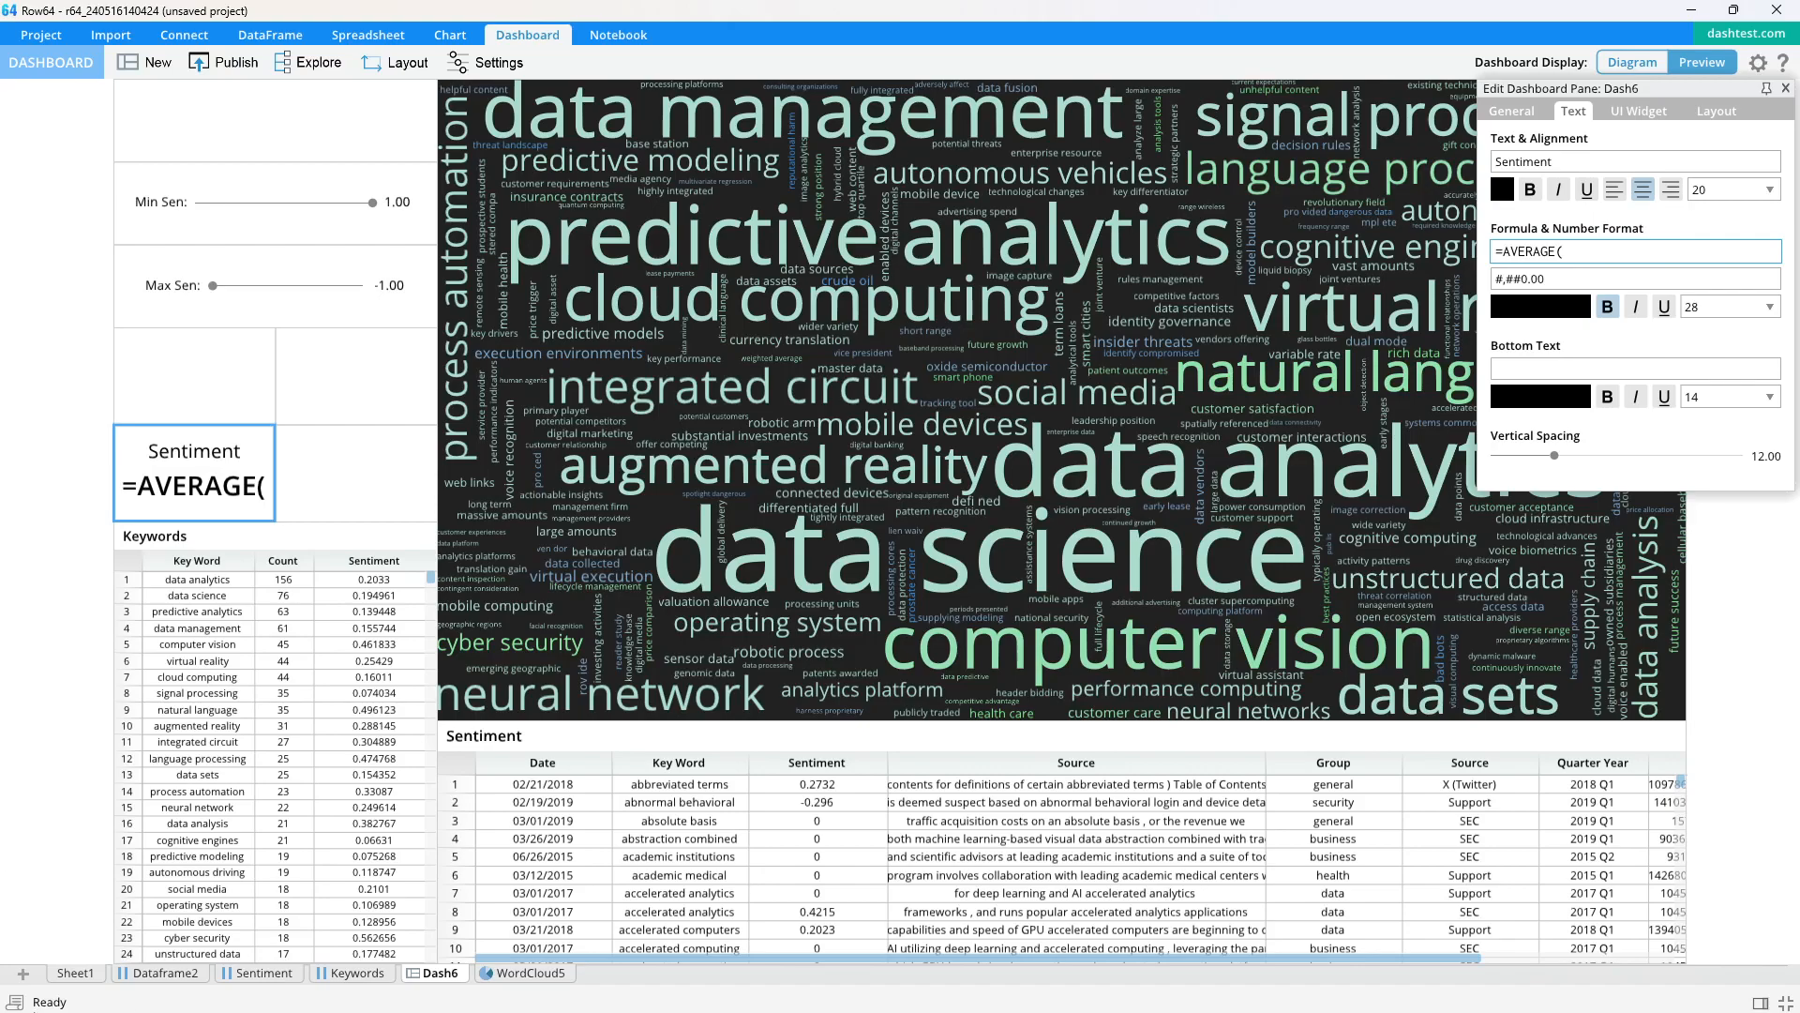
pyautogui.click(356, 974)
pyautogui.click(328, 334)
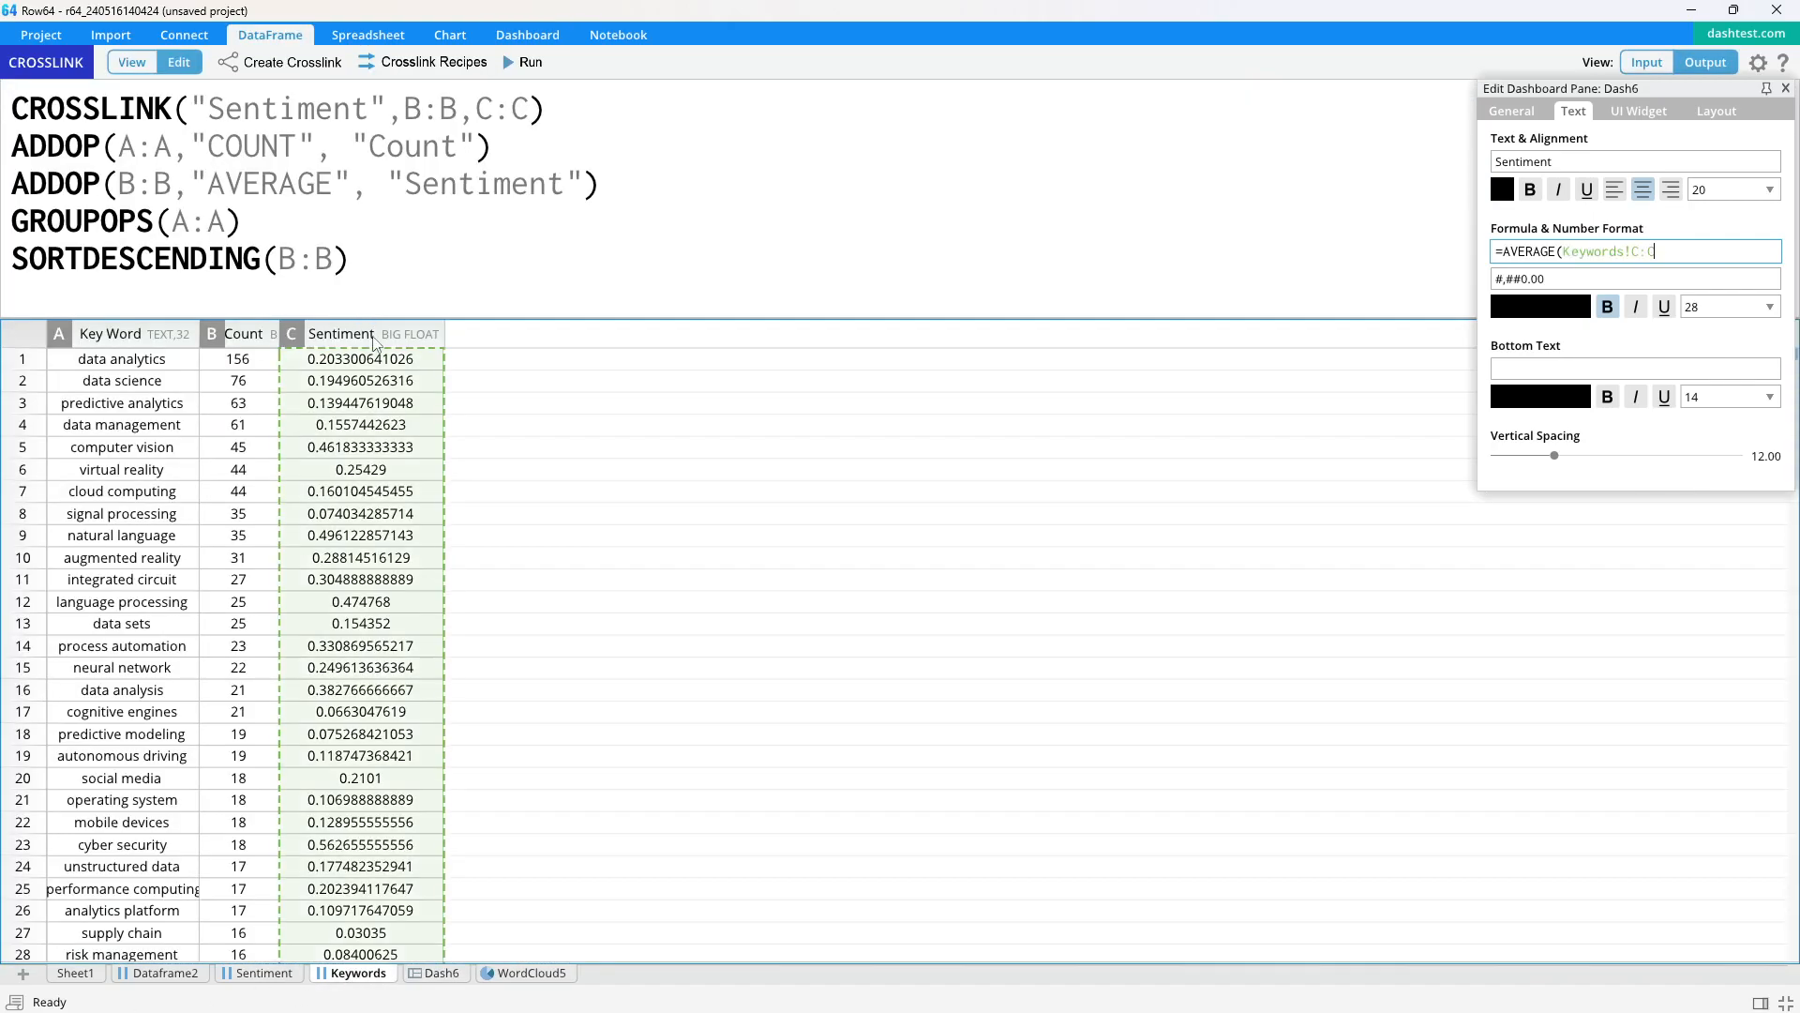
pyautogui.press('Return')
# Label the empty pane beside Sentiment "Count:" and set its formula to =SUM(Keywords!B:B)
pyautogui.click(346, 471)
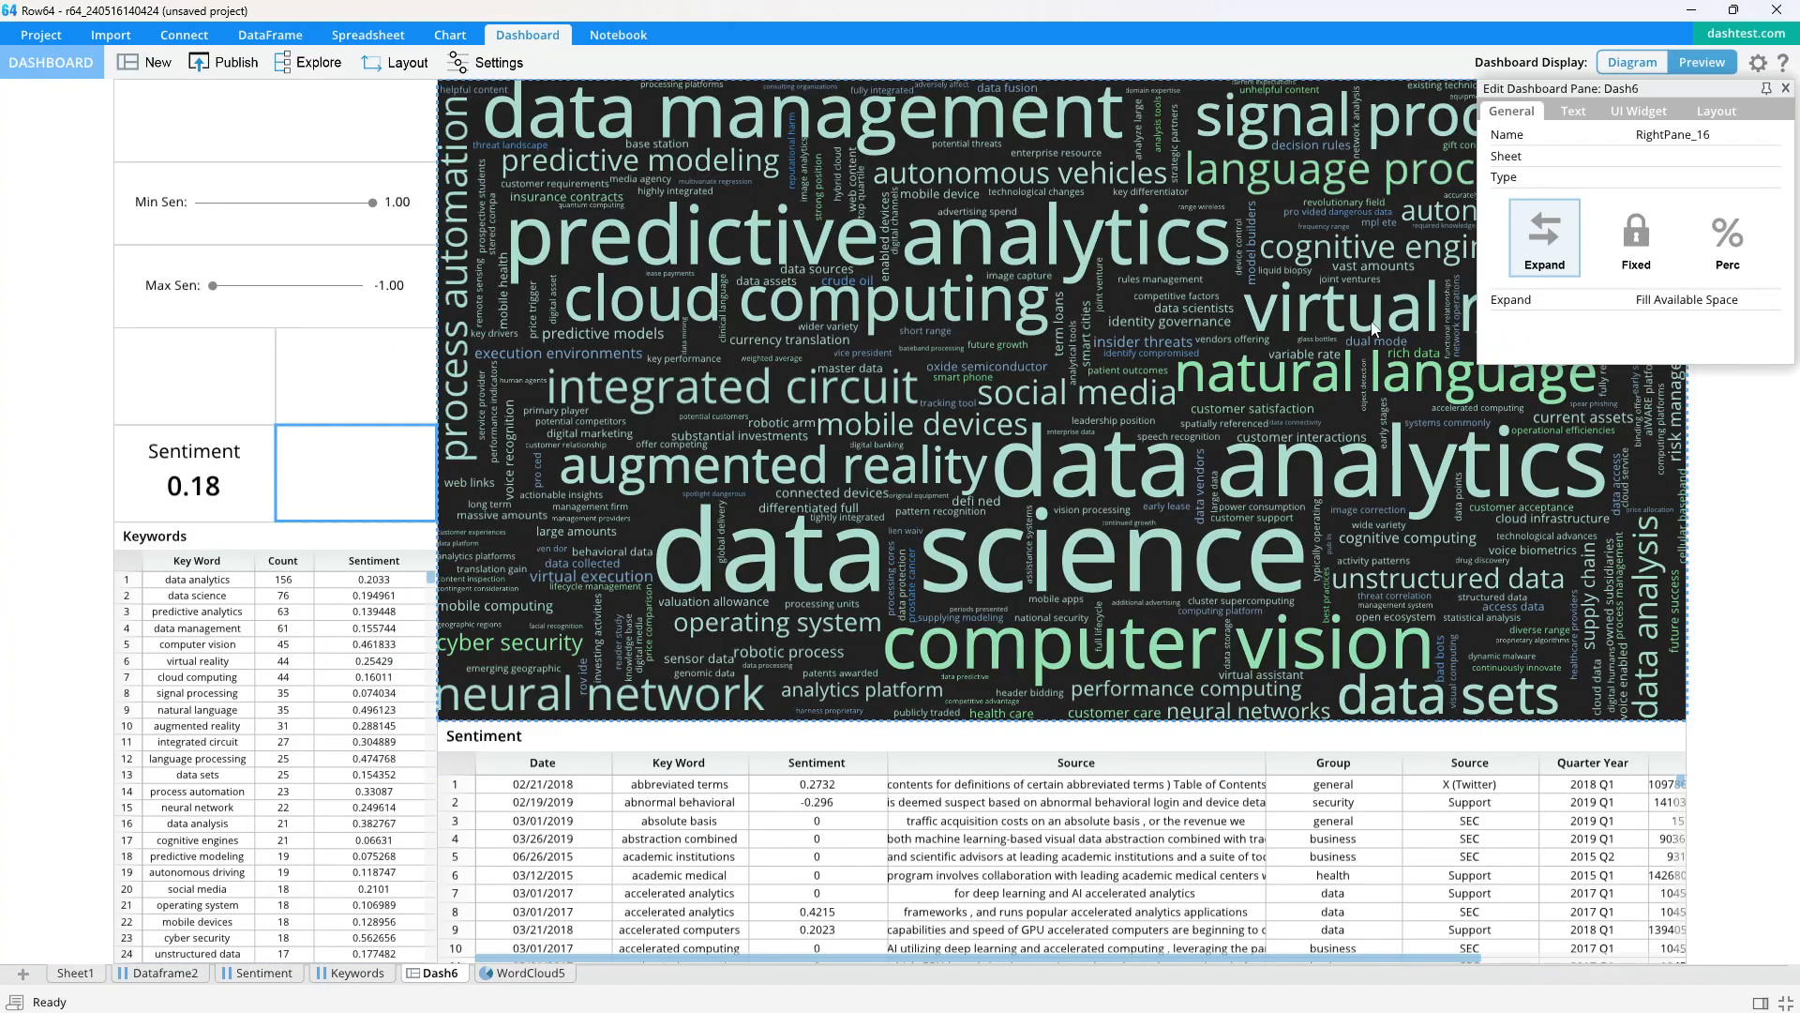
pyautogui.click(1581, 111)
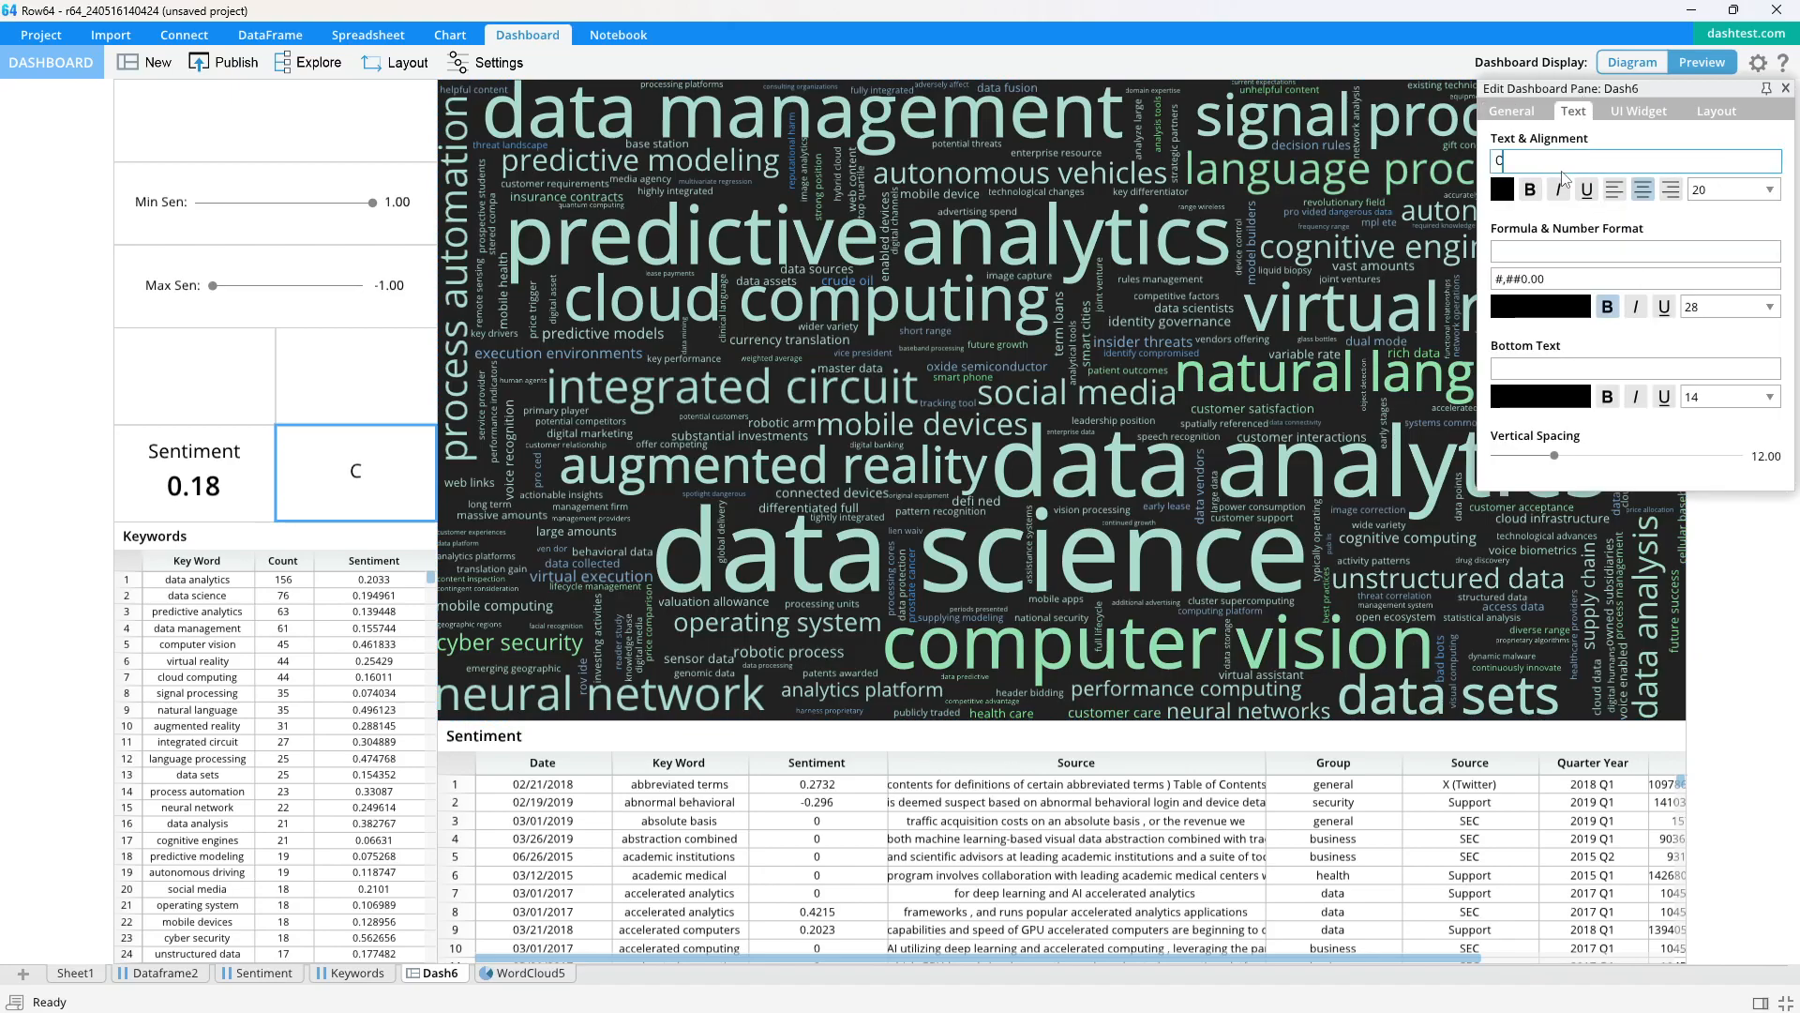
pyautogui.write('t:')
pyautogui.click(1569, 251)
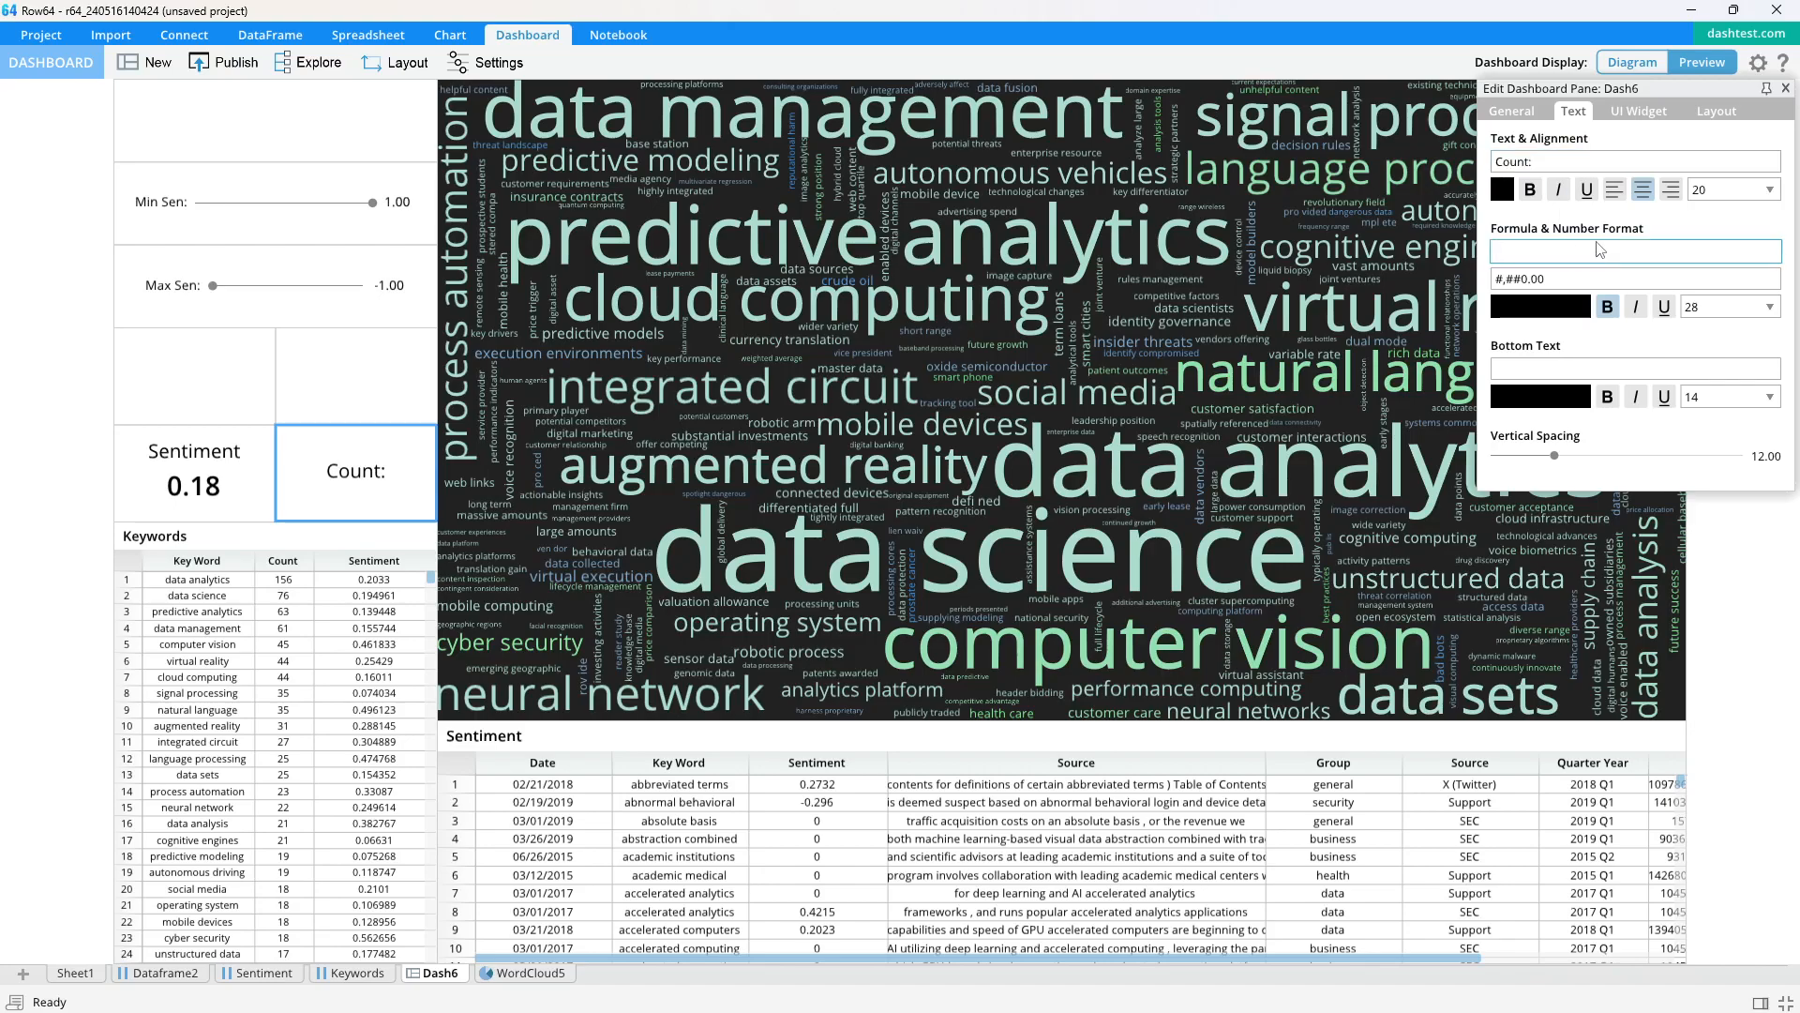
pyautogui.write('=SUM(')
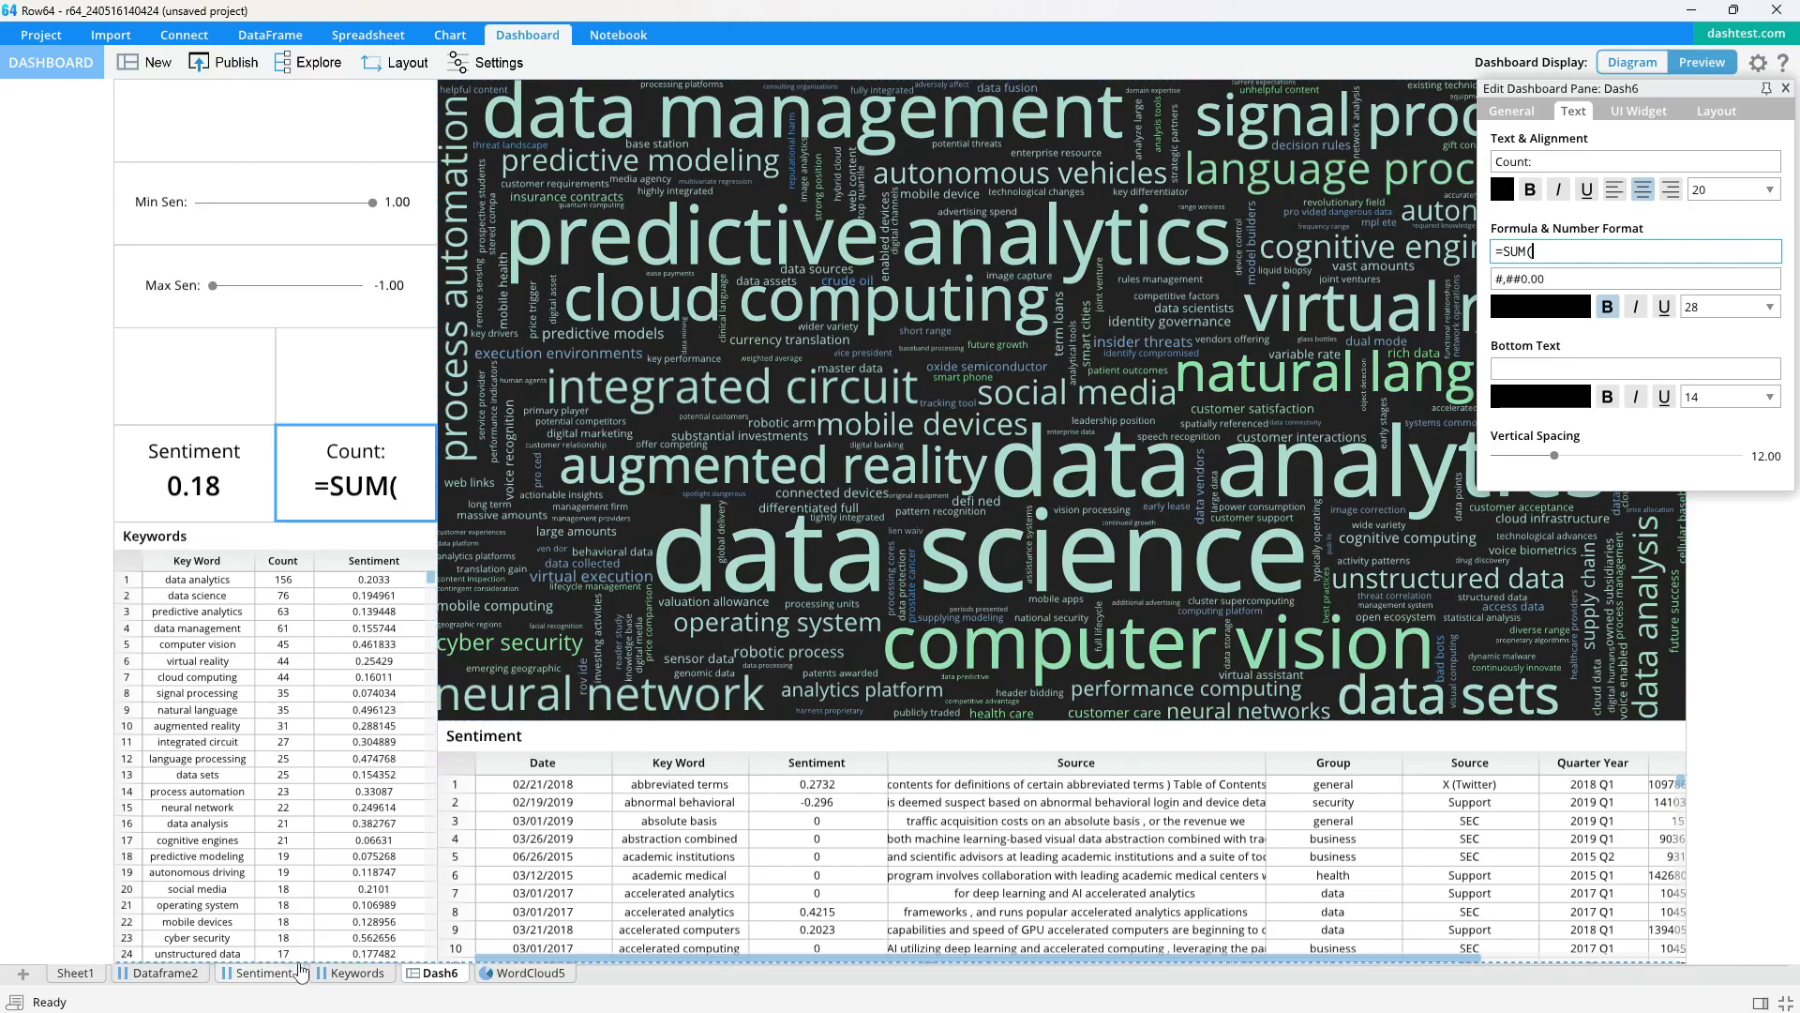
pyautogui.click(354, 973)
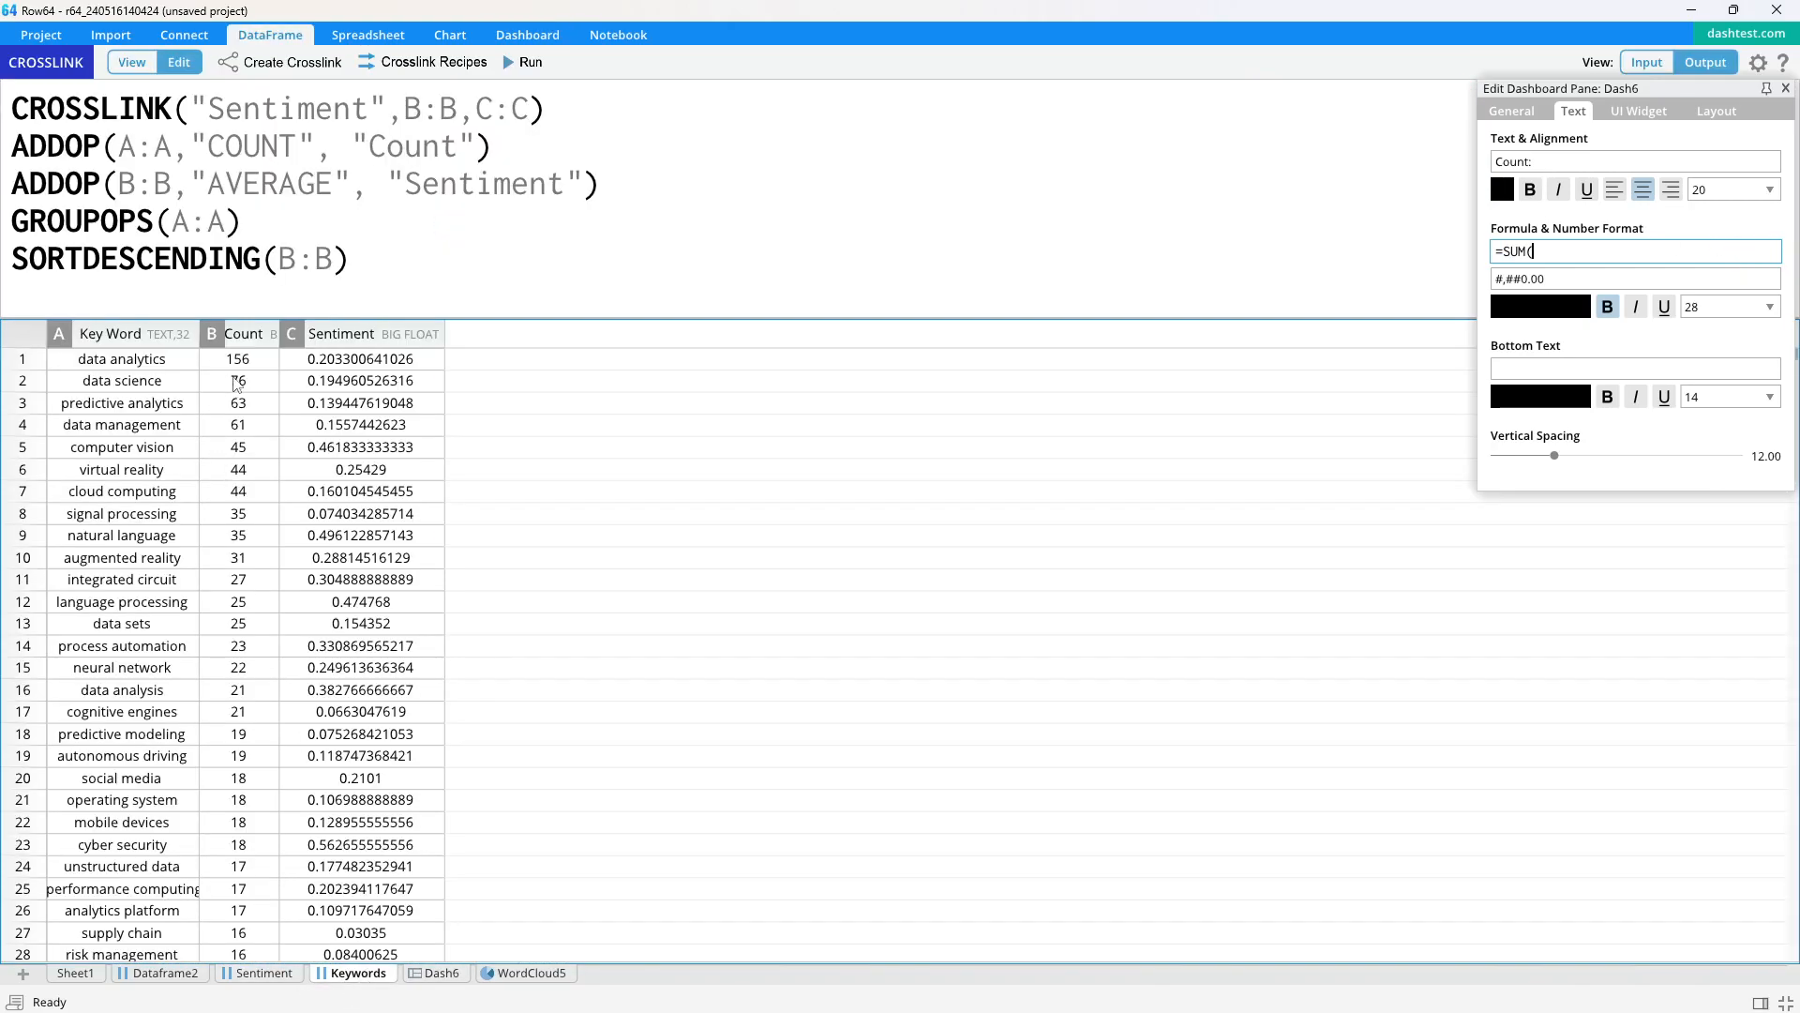
pyautogui.click(240, 337)
pyautogui.write(')')
pyautogui.press('Return')
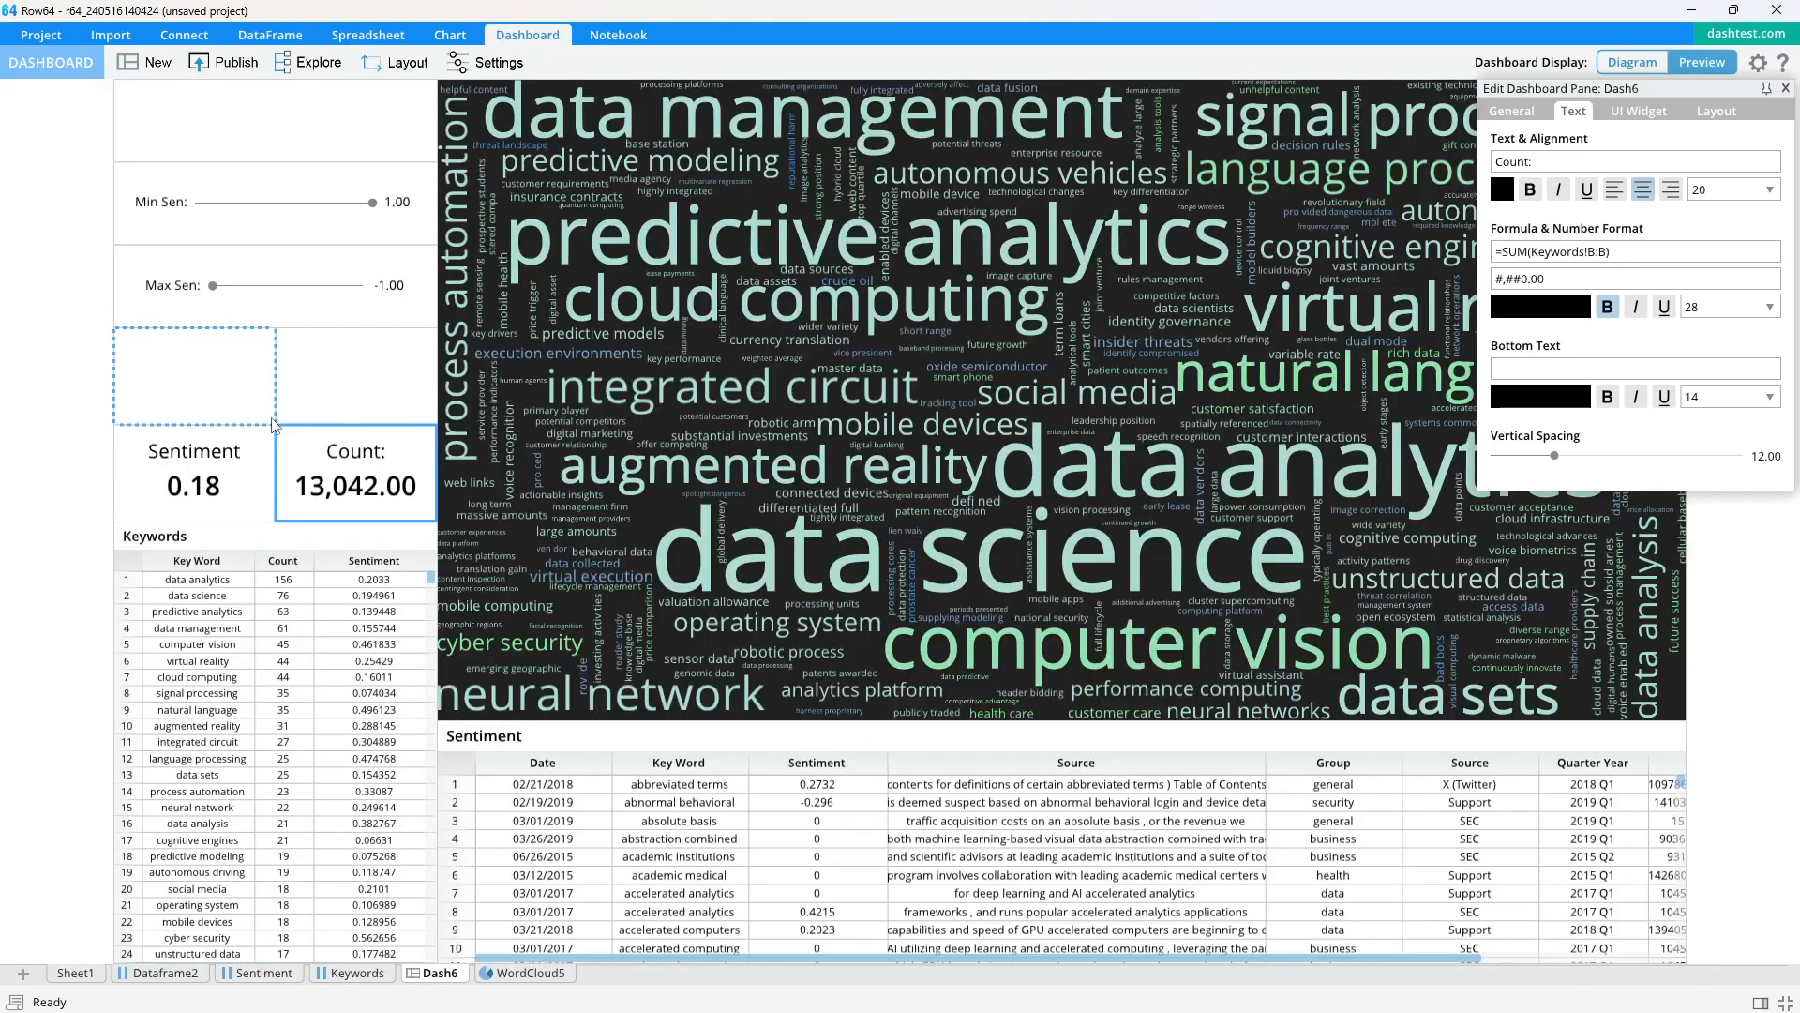
# Change the Count pane's number format to #,##0 and close the pane settings
pyautogui.click(1552, 278)
pyautogui.press('BackSpace')
pyautogui.press('BackSpace')
pyautogui.press('BackSpace')
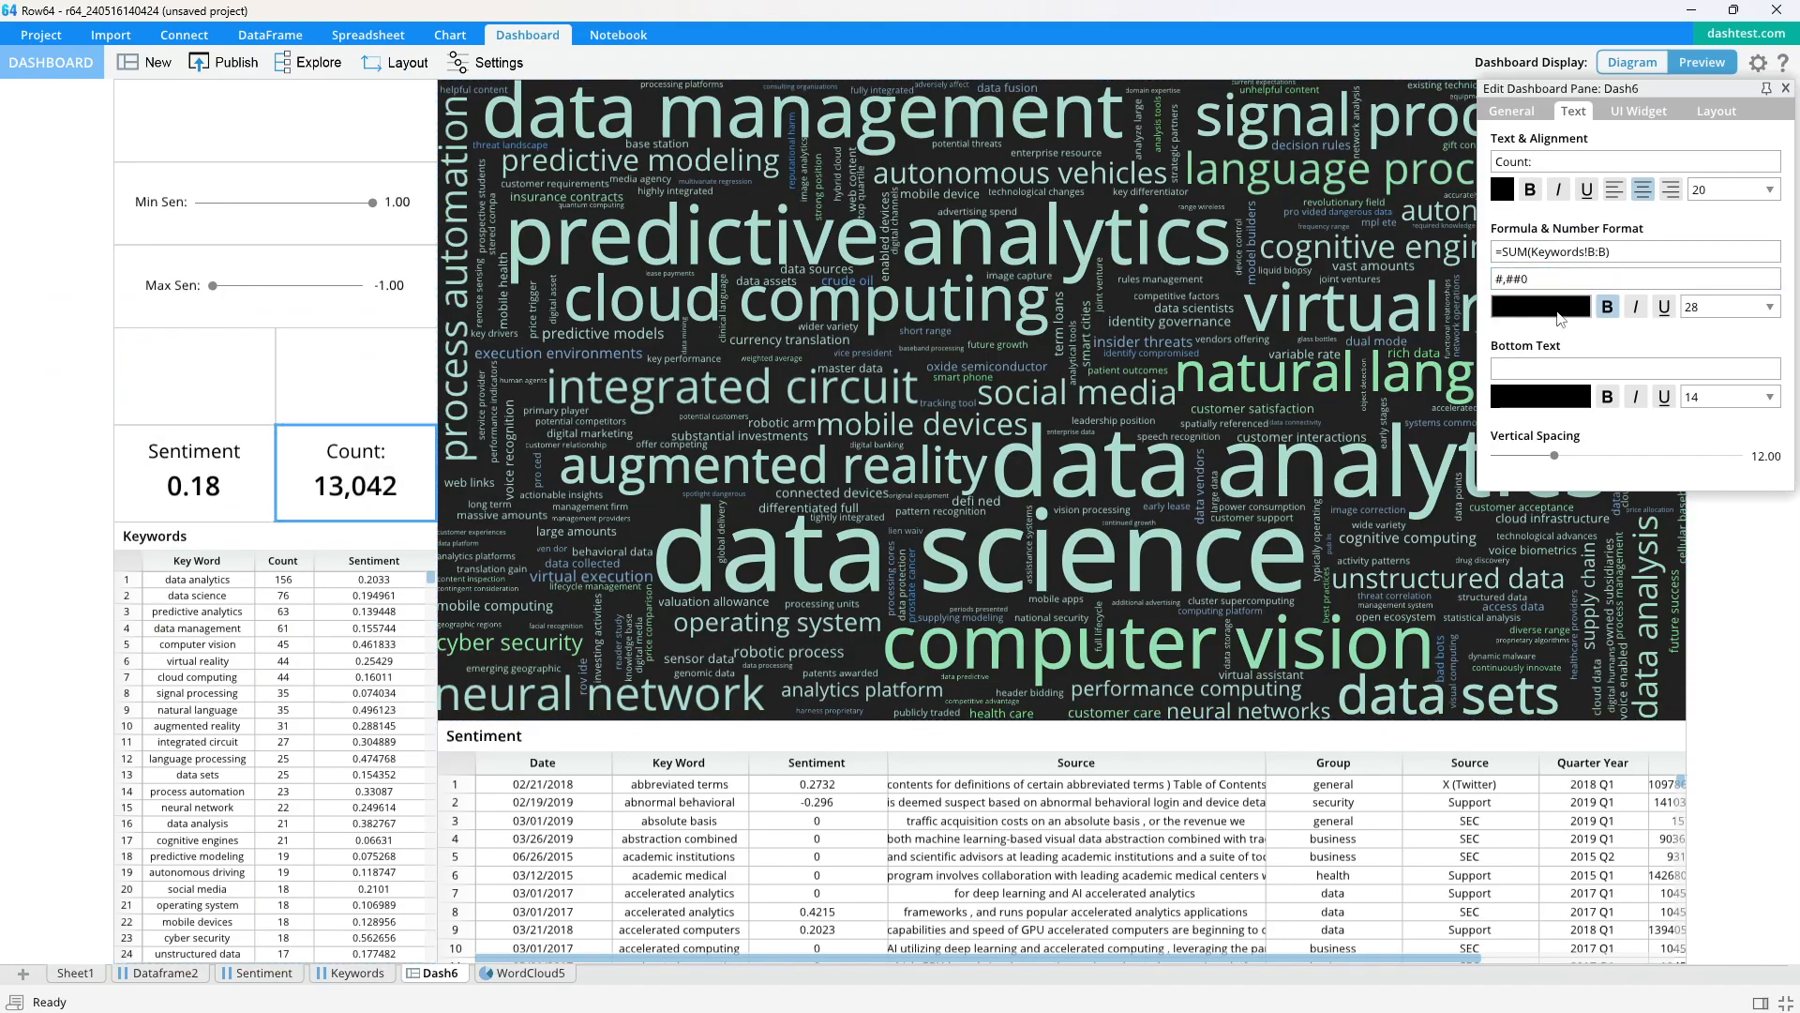
pyautogui.click(1785, 88)
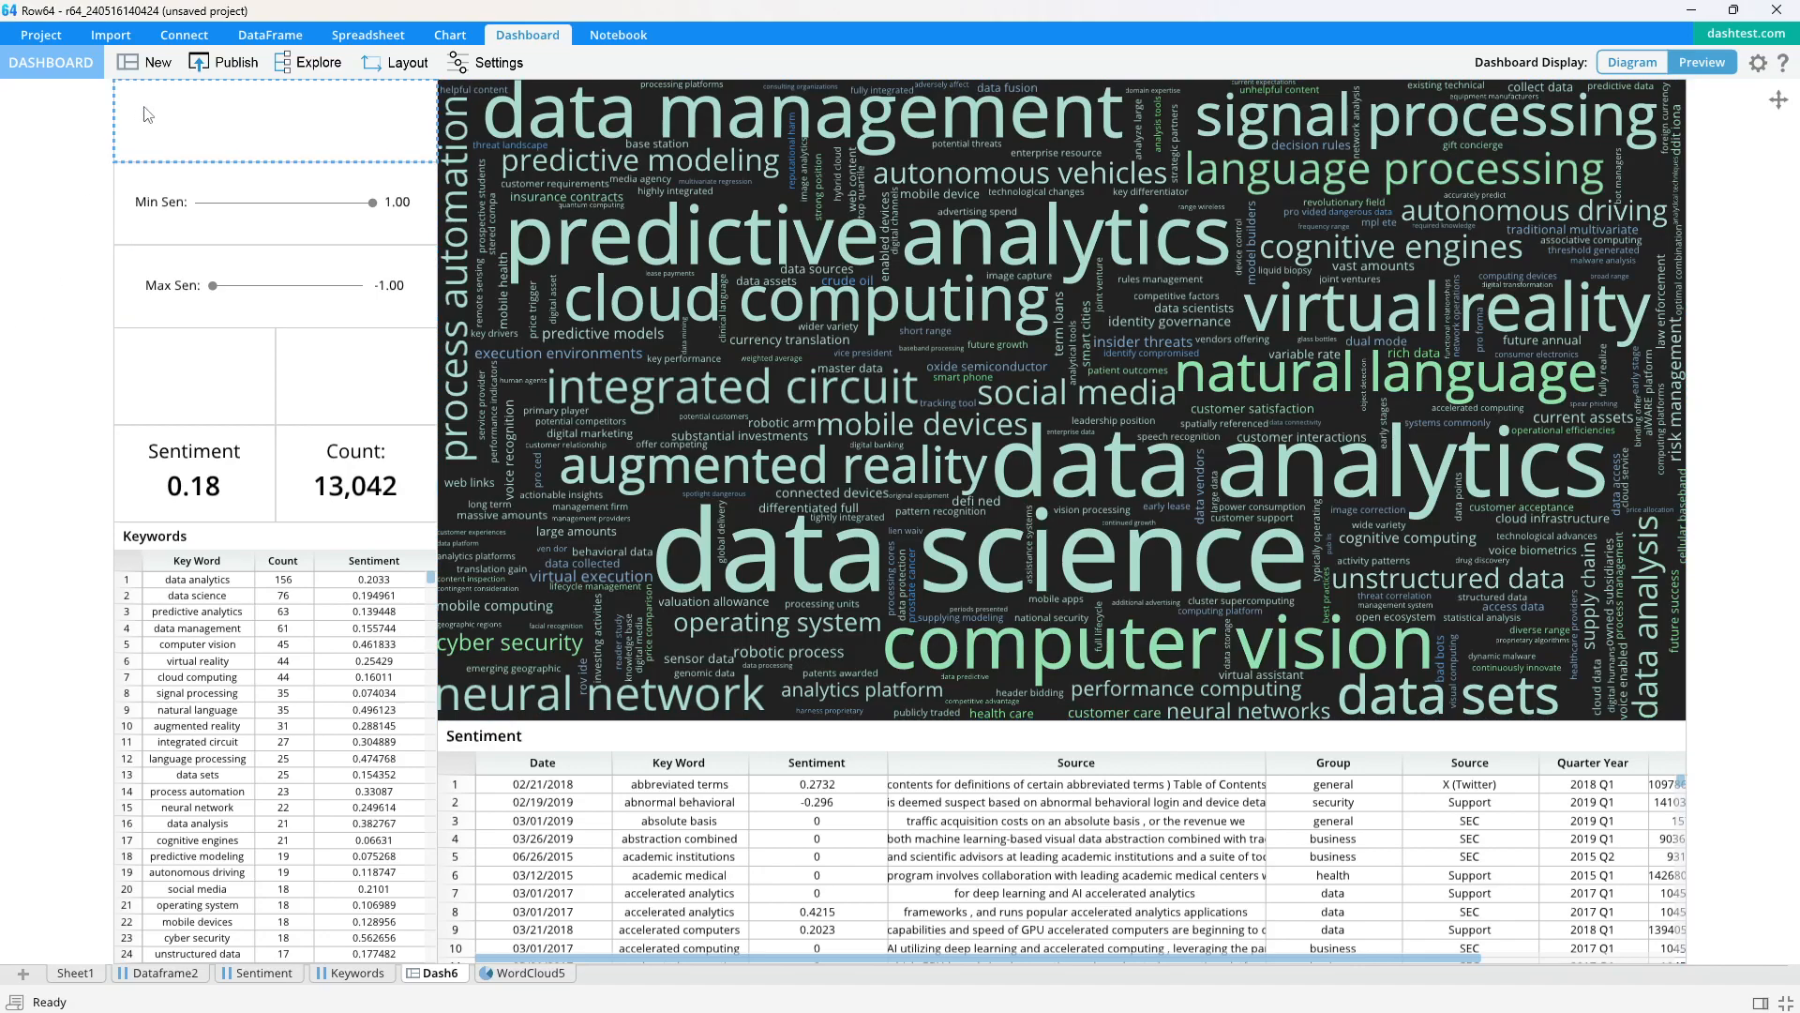
# Publish the dashboard with the Sentiment and Count values, overwriting sent-01 in the temp group
pyautogui.click(225, 62)
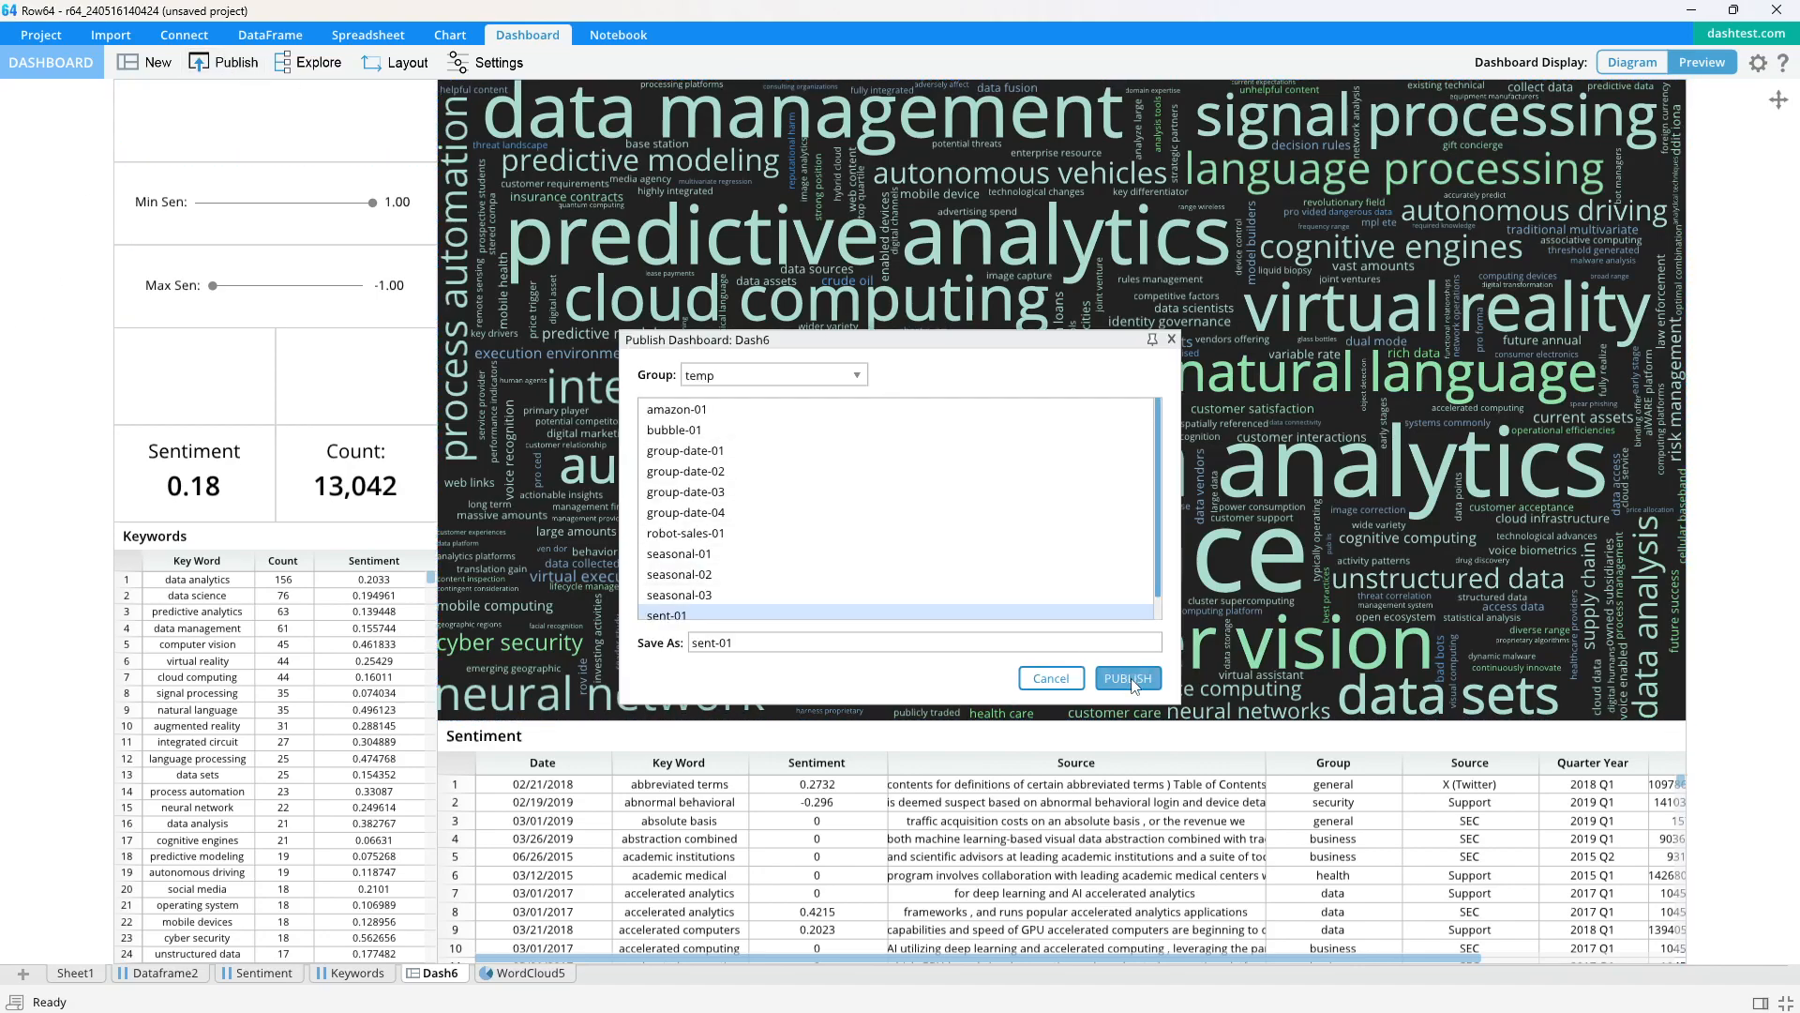
pyautogui.click(1128, 678)
pyautogui.click(1066, 478)
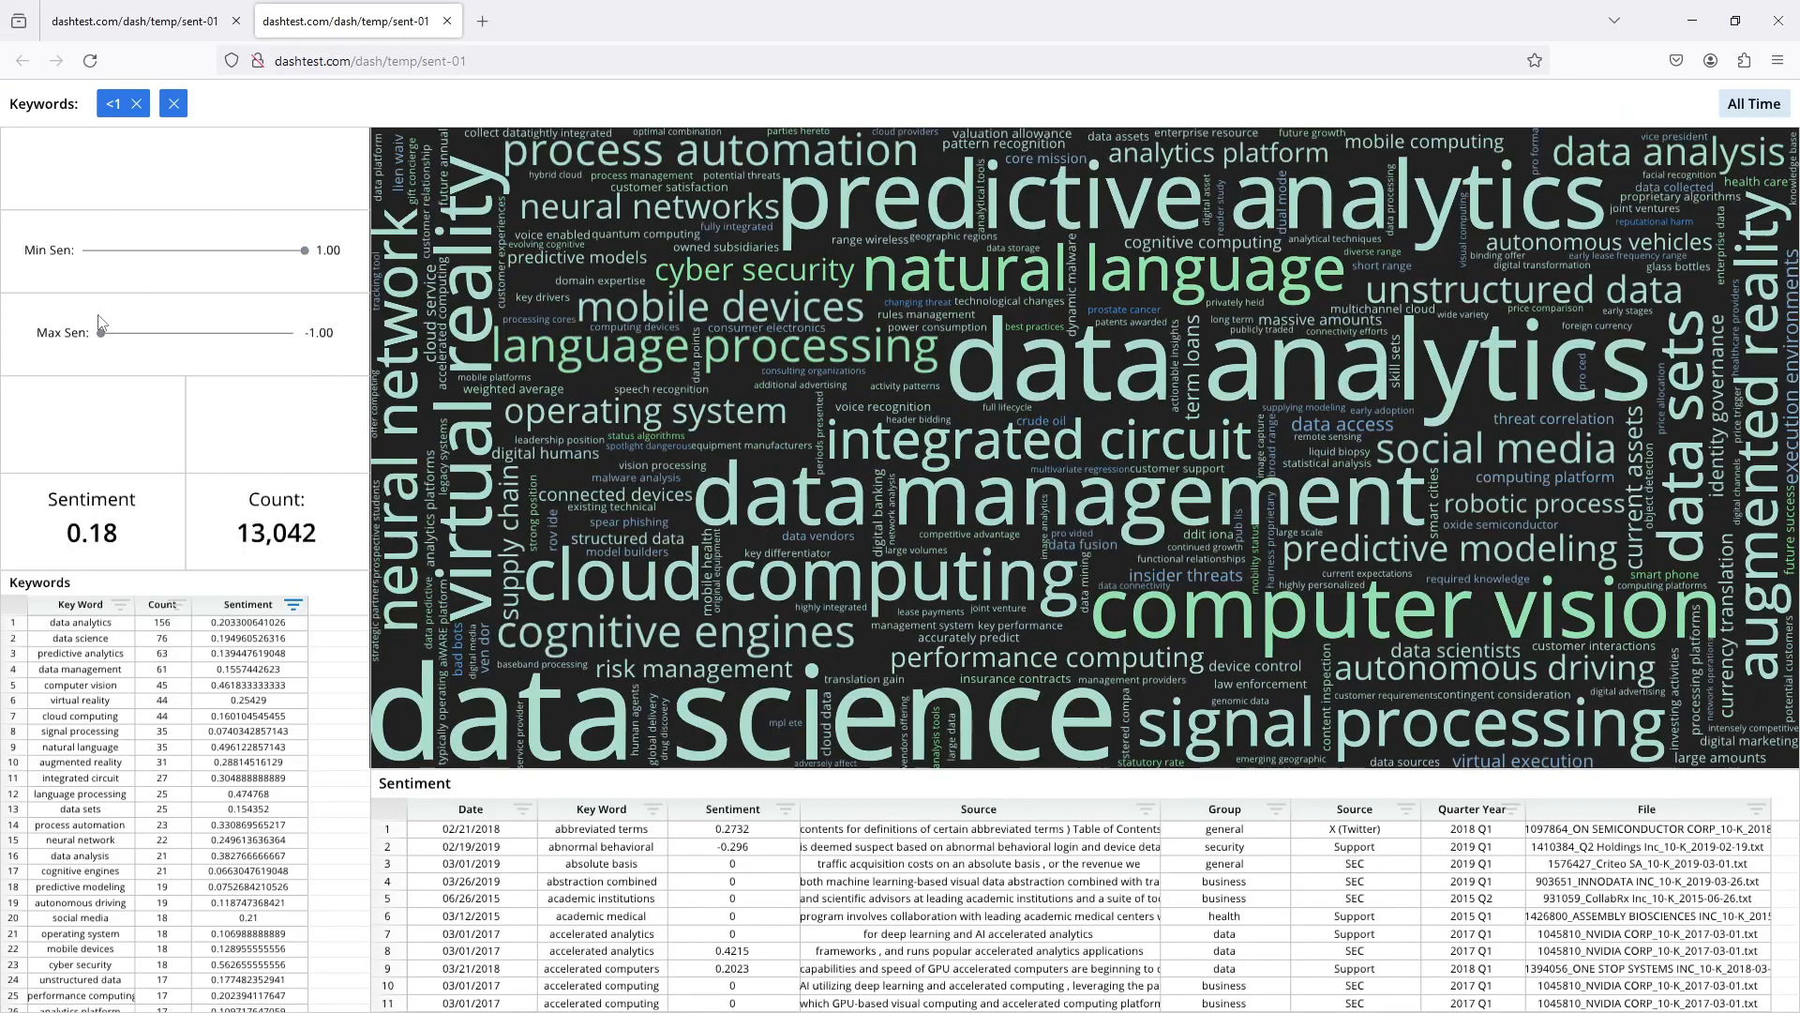
# Test both sentiment sliders on the published dashboard and filter it by "data analytics" in the word cloud
pyautogui.moveTo(106, 340); pyautogui.dragTo(102, 292)
pyautogui.moveTo(308, 256)
pyautogui.mouseDown()
pyautogui.moveTo(129, 263)
pyautogui.moveTo(323, 267)
pyautogui.mouseUp()
pyautogui.click(1090, 377)
pyautogui.click(1091, 392)
pyautogui.click(1092, 392)
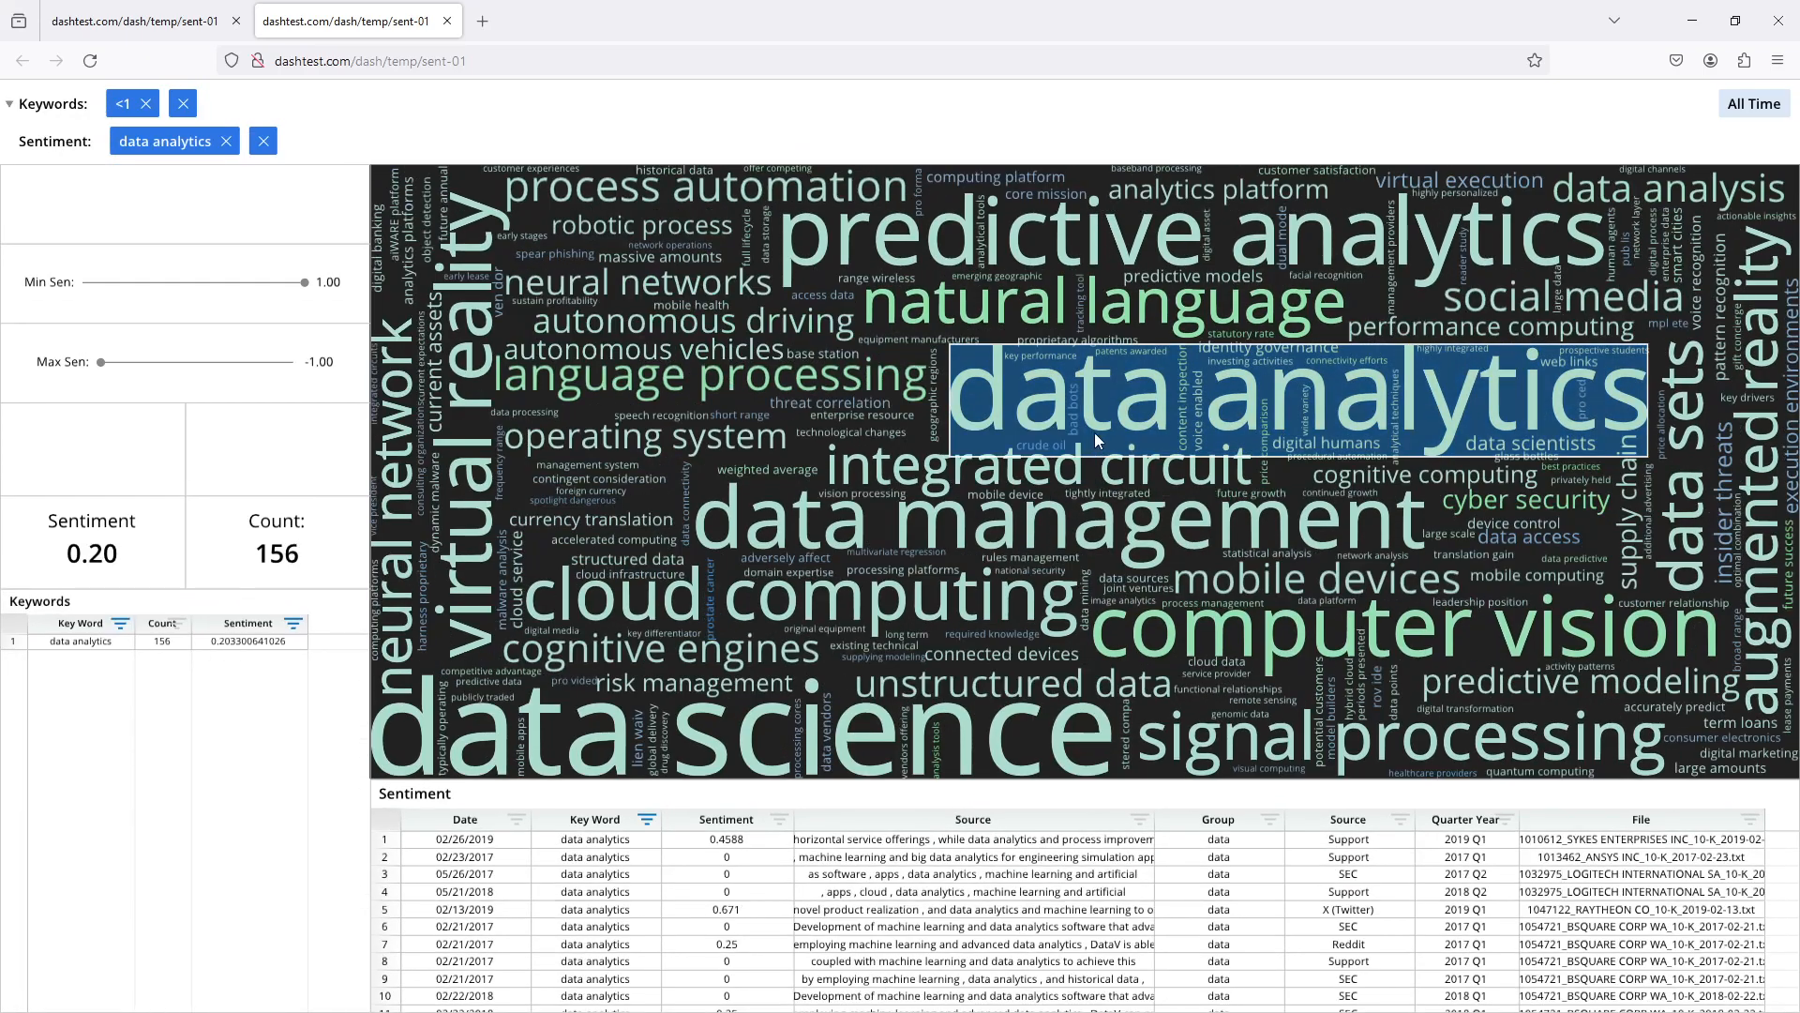
pyautogui.click(1090, 405)
pyautogui.click(1084, 402)
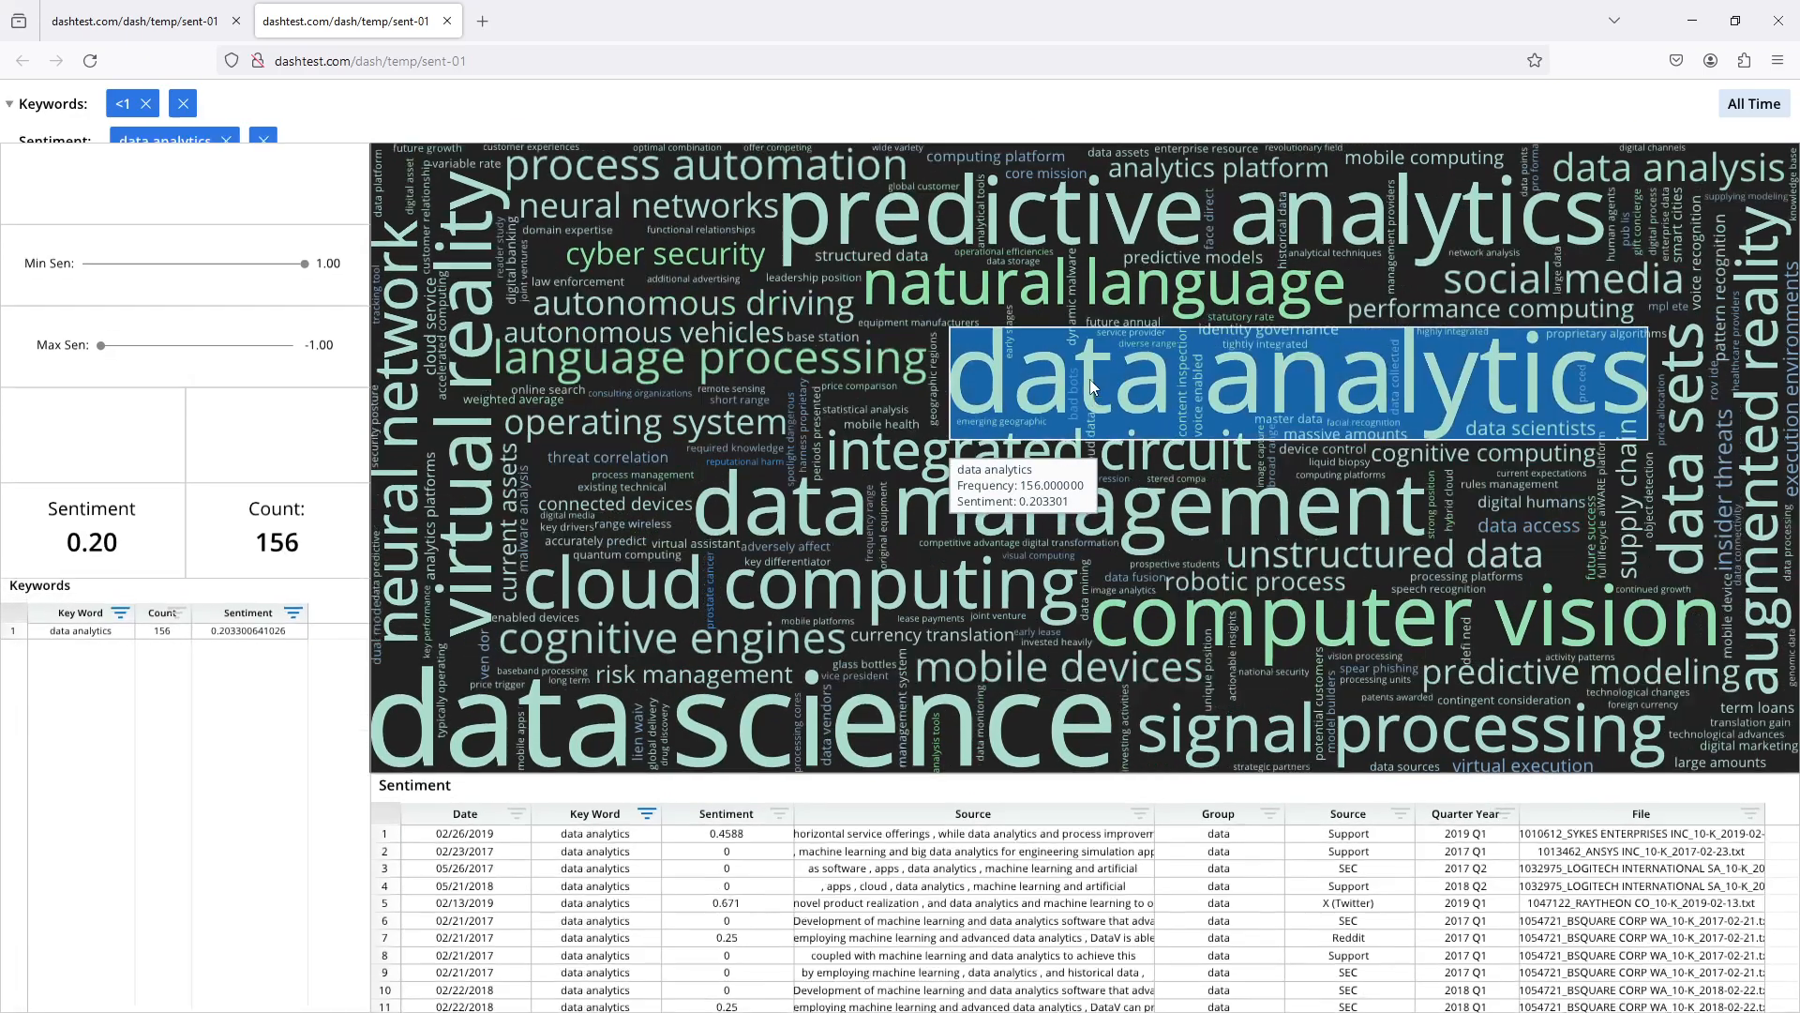
pyautogui.click(1141, 545)
pyautogui.click(1141, 544)
pyautogui.click(1135, 394)
pyautogui.click(1135, 395)
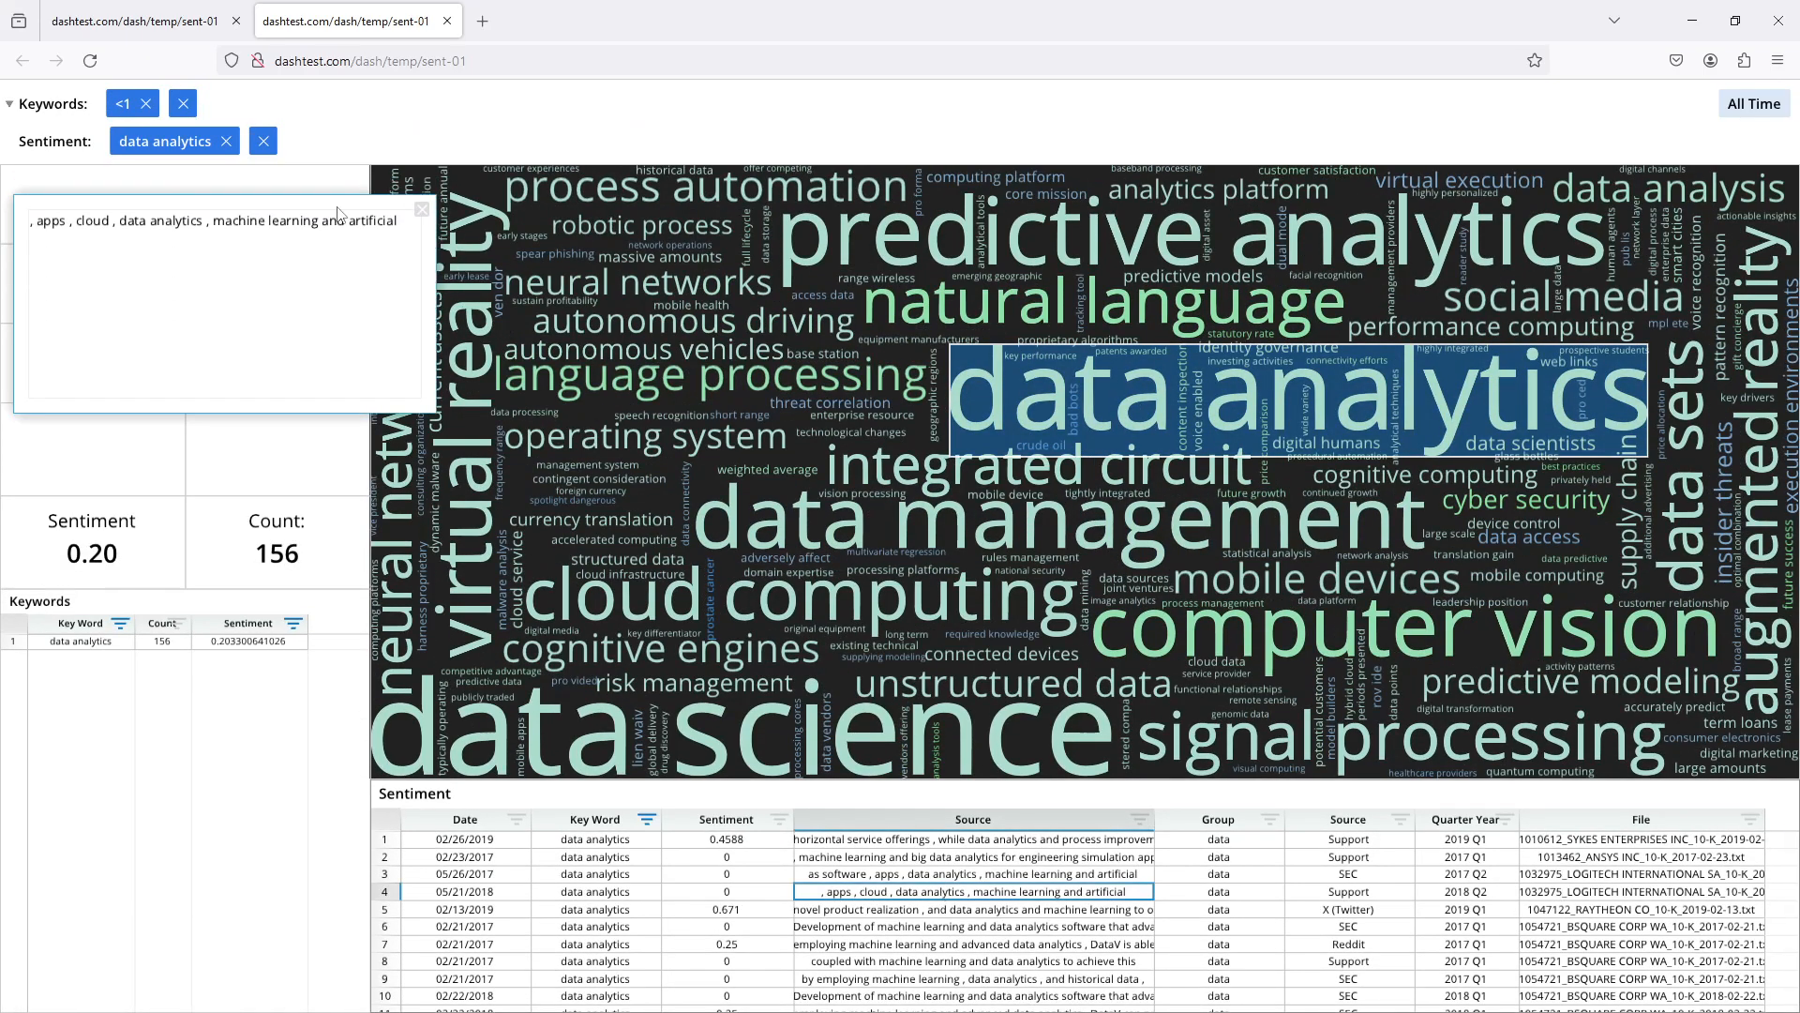
# Browse the full source texts of the data analytics rows one by one in the Sentiment table's Source column
pyautogui.click(994, 857)
pyautogui.press('Down')
pyautogui.press('Down')
pyautogui.press('Down')
pyautogui.press('Down')
pyautogui.press('Down')
pyautogui.press('Down')
pyautogui.press('Down')
pyautogui.press('Down')
pyautogui.press('Down')
pyautogui.press('Down')
pyautogui.press('Down')
pyautogui.press('Down')
pyautogui.press('Down')
pyautogui.press('Down')
pyautogui.press('Down')
pyautogui.press('Down')
pyautogui.press('Down')
pyautogui.press('Down')
pyautogui.press('Down')
pyautogui.press('Down')
pyautogui.press('Down')
pyautogui.press('Down')
pyautogui.press('Down')
pyautogui.press('Down')
pyautogui.press('Down')
pyautogui.press('Down')
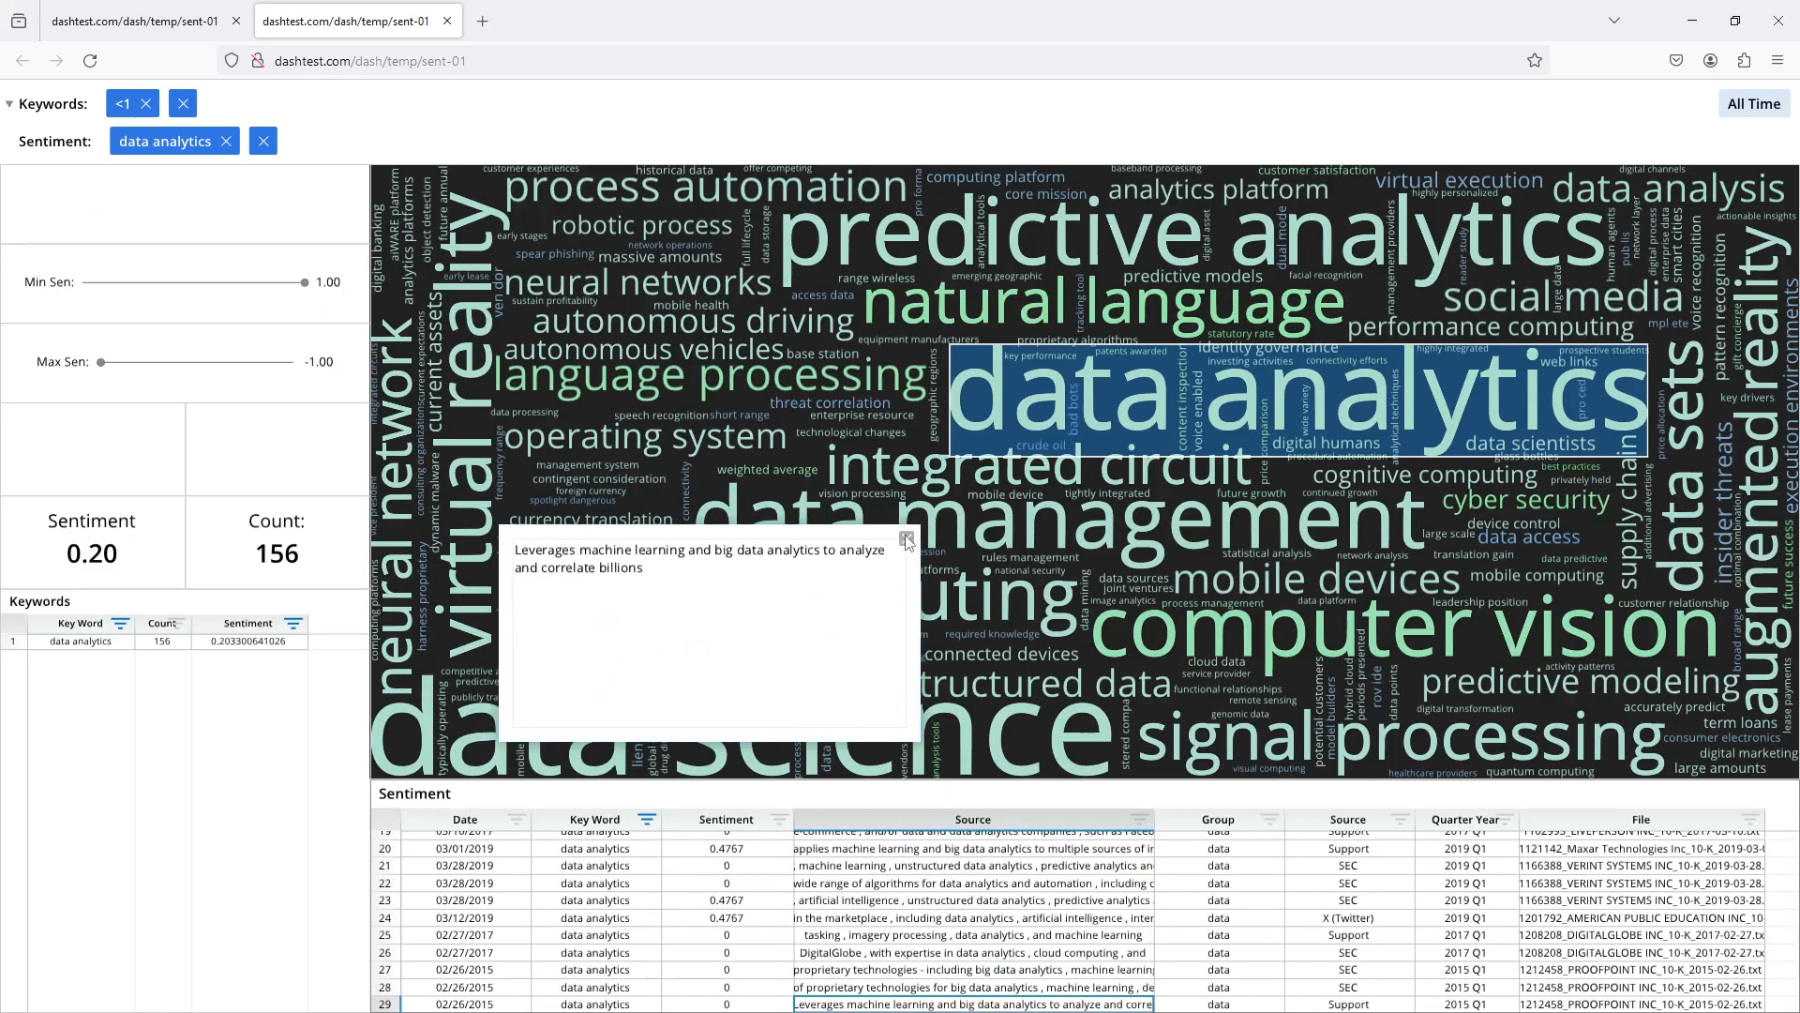
# Close the source text pop-up and clear the "<1" and "data analytics" filters
pyautogui.click(907, 540)
pyautogui.click(182, 105)
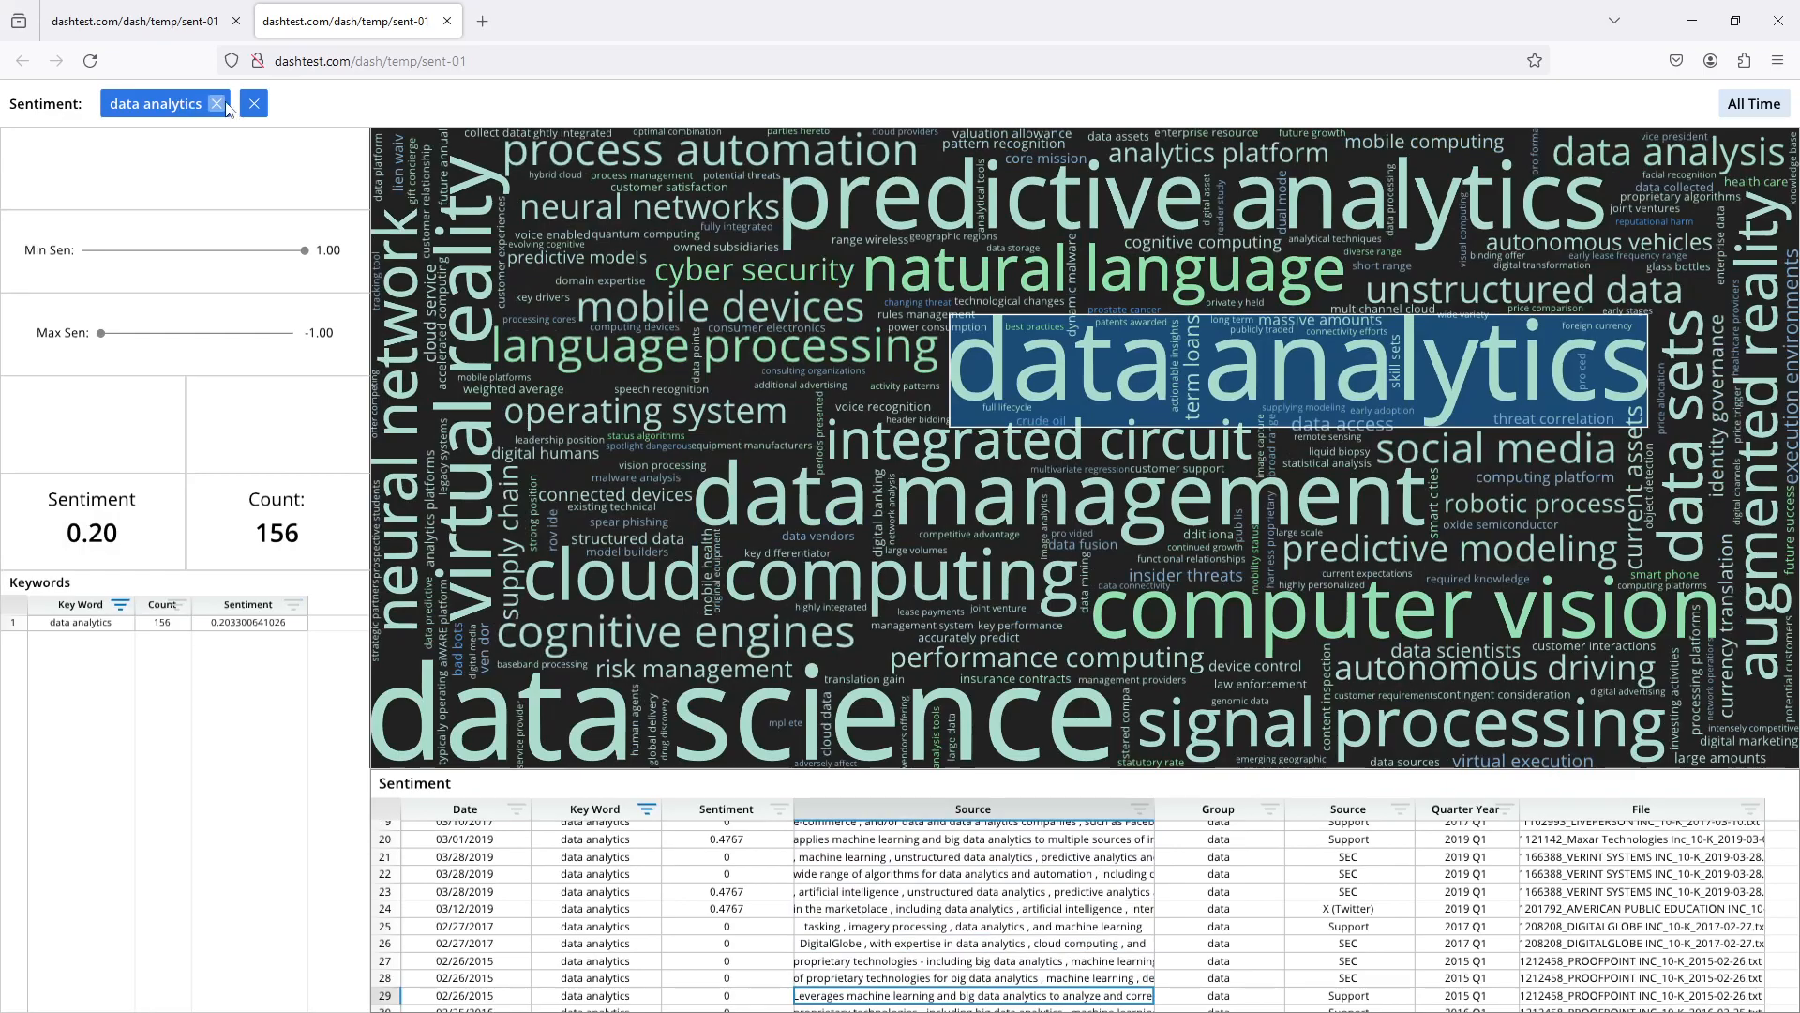
pyautogui.click(225, 104)
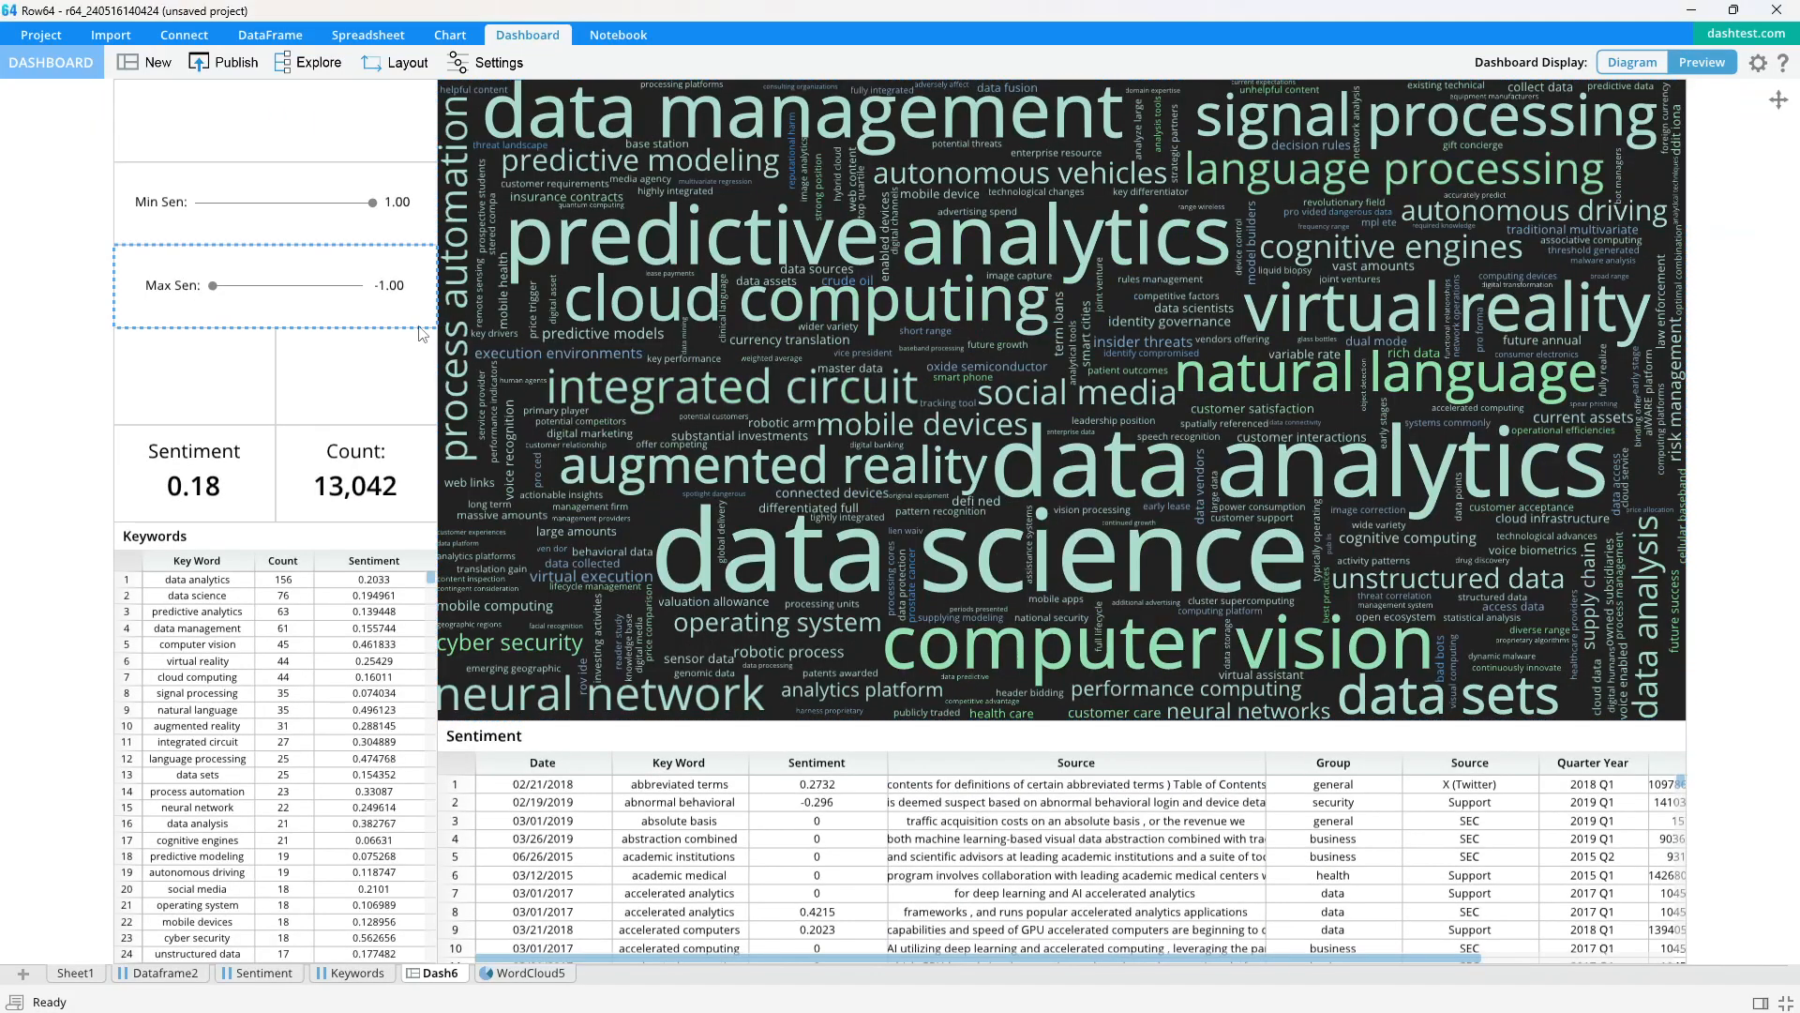
# Compare the published sent-01 dashboard in the browser with the example sentiment dashboard, then return to Row64
pyautogui.click(200, 371)
pyautogui.hotkey('alt', 'Tab')
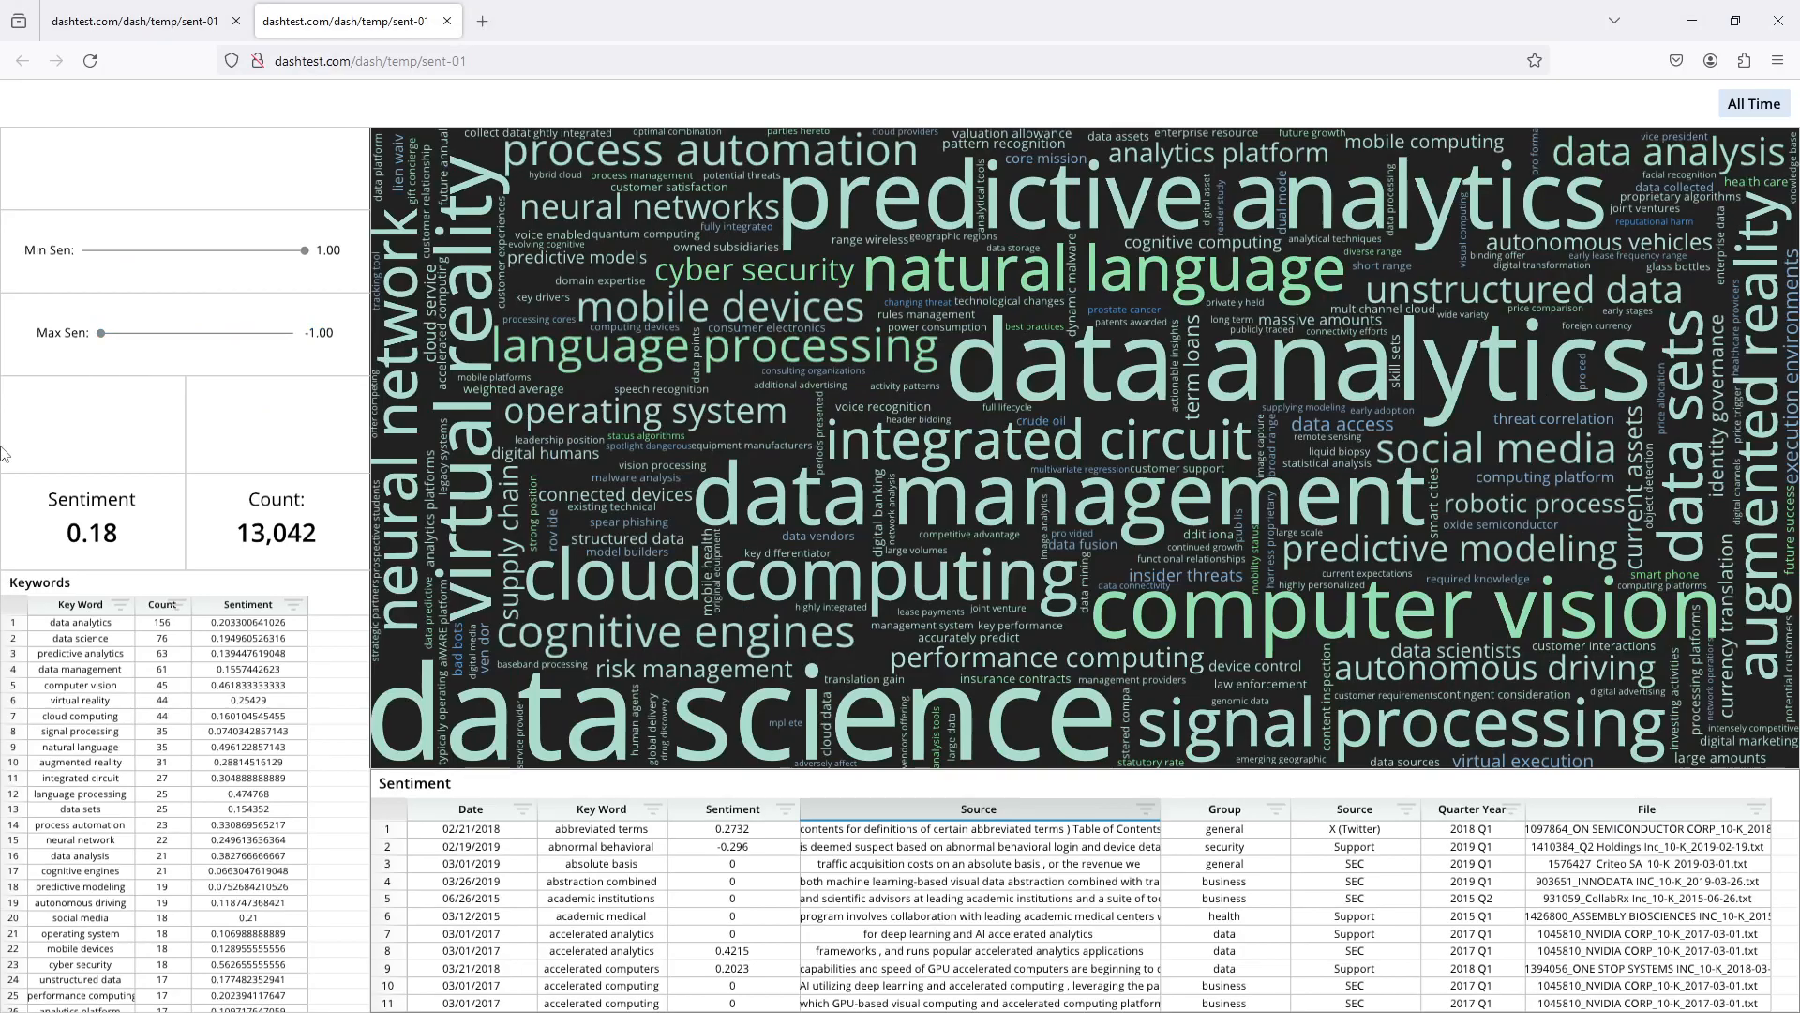
pyautogui.hotkey('alt', 'Tab')
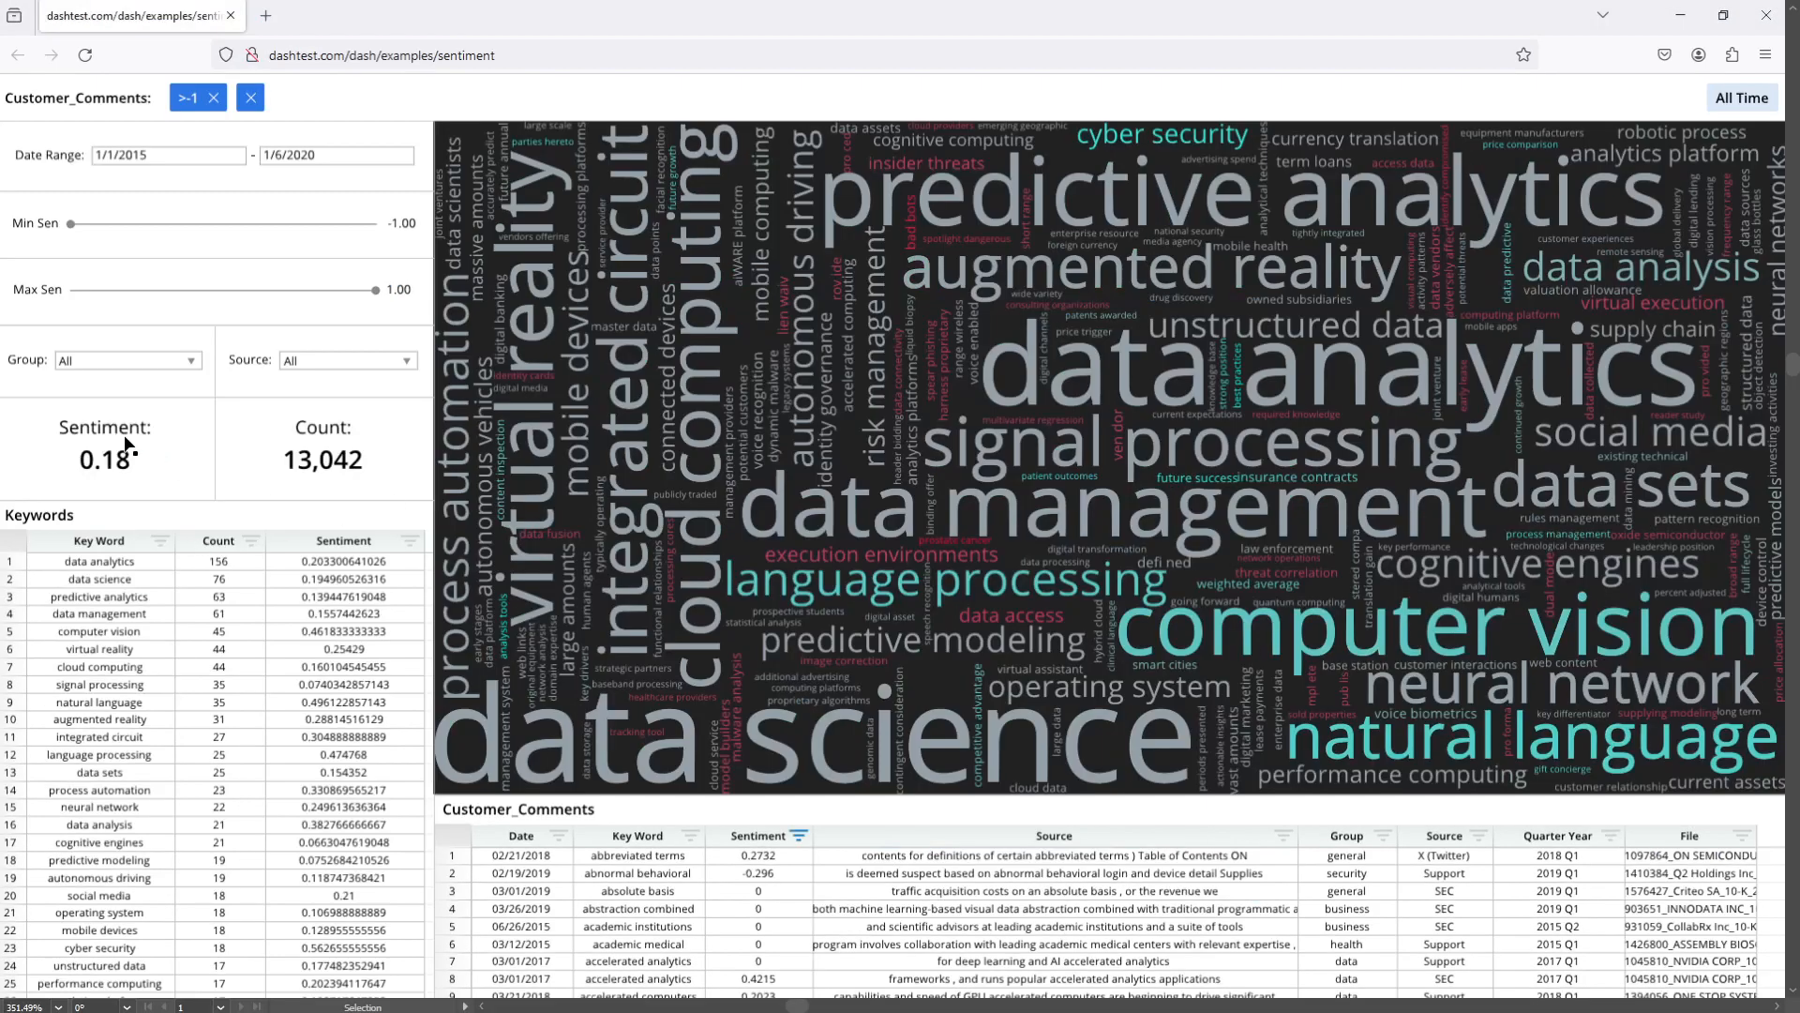
pyautogui.hotkey('alt', 'Tab')
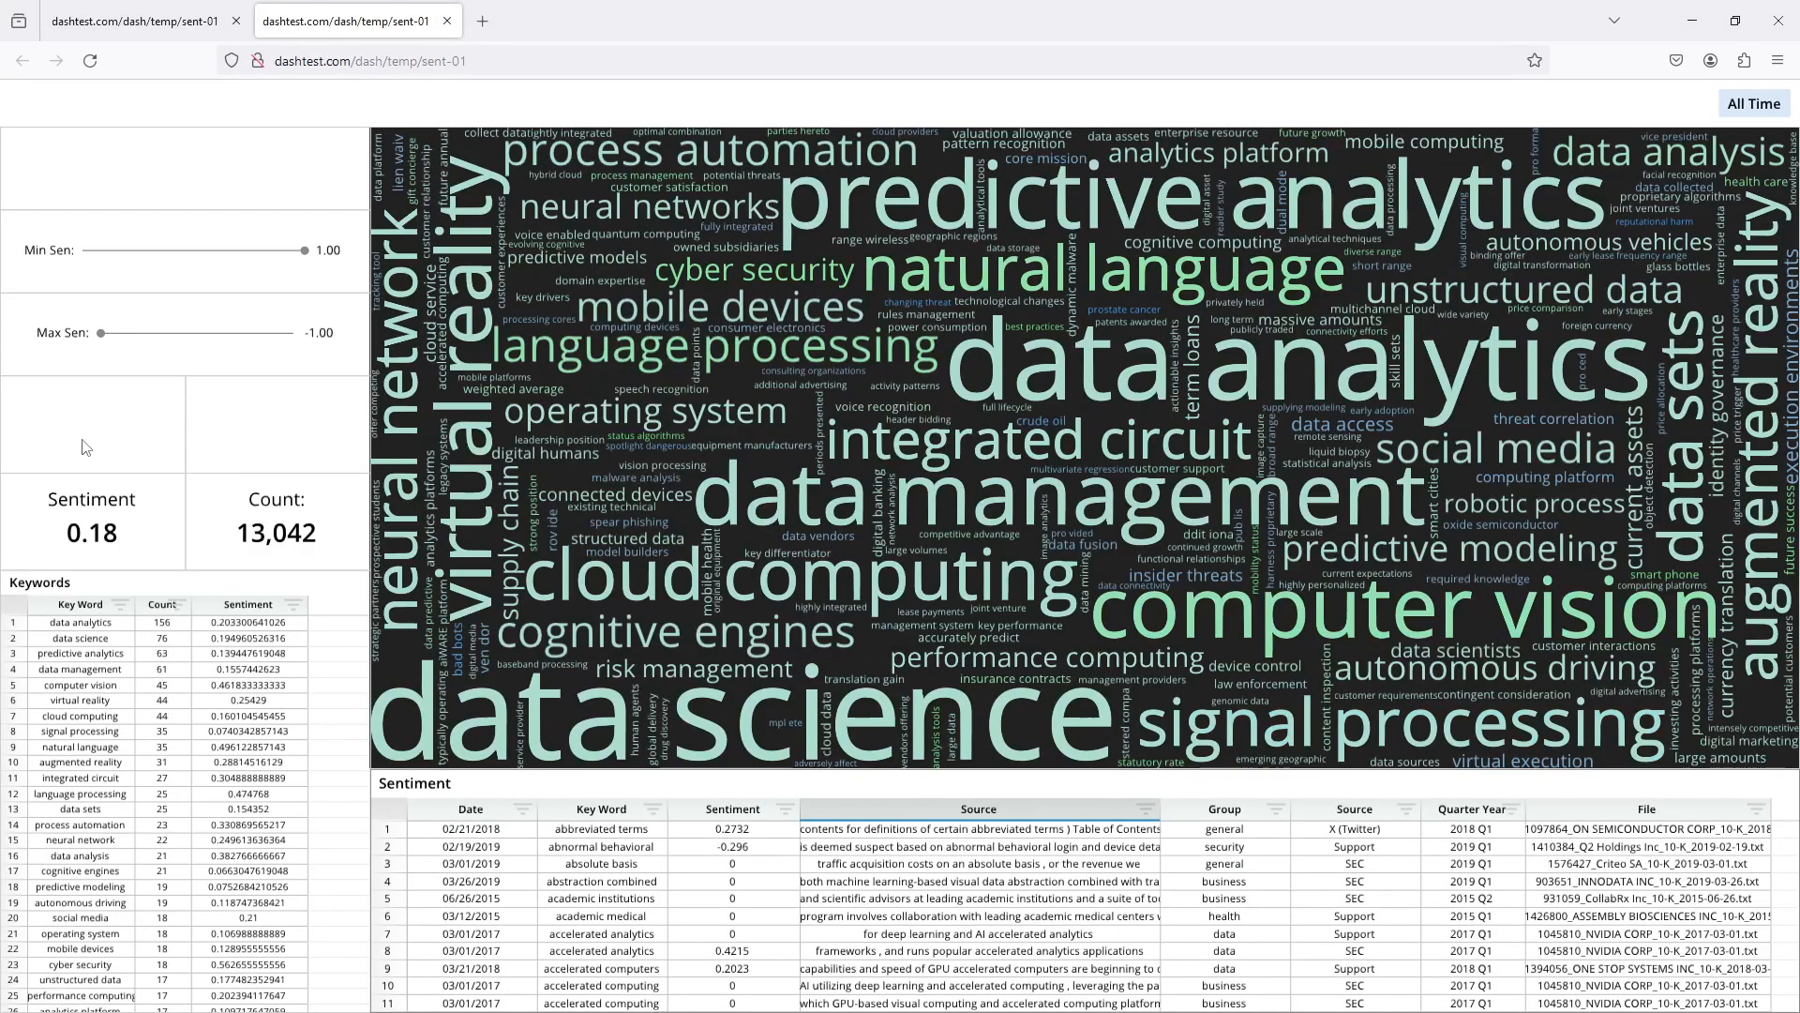
pyautogui.hotkey('alt', 'Tab')
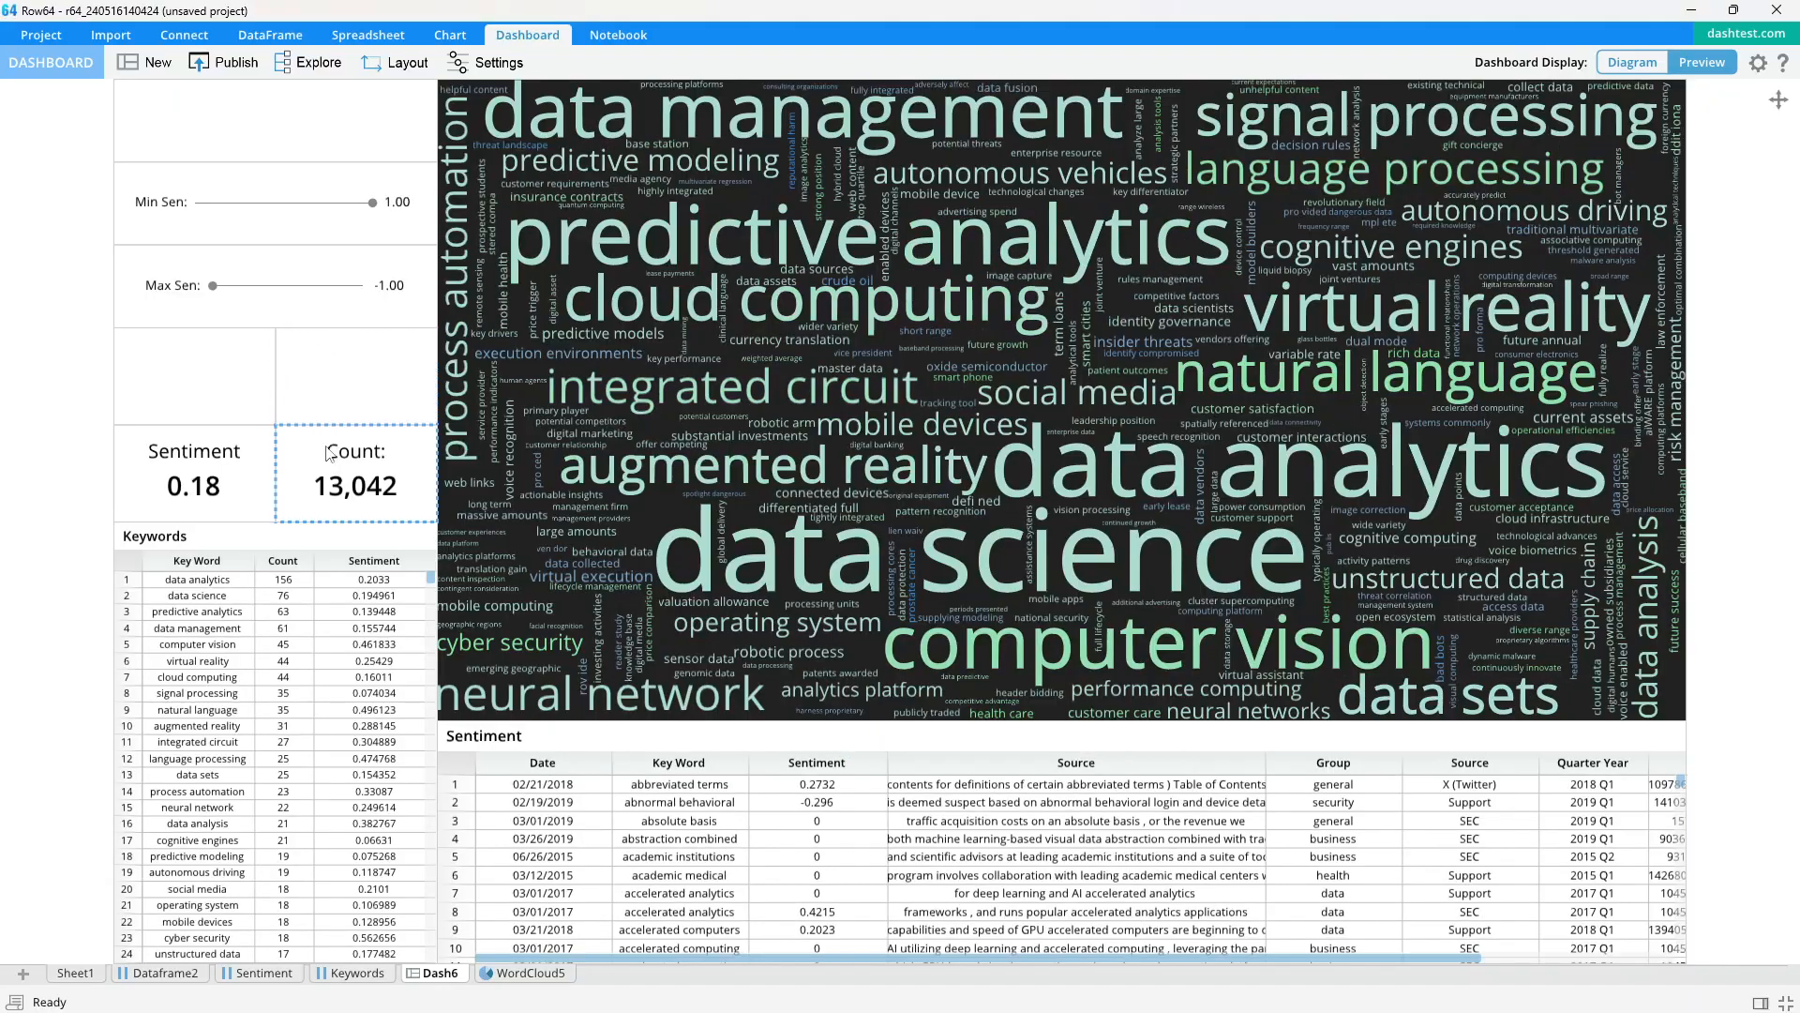
# Add a Combo - Auto Filter widget to the empty dashboard pane above the Sentiment value
pyautogui.doubleClick(222, 356)
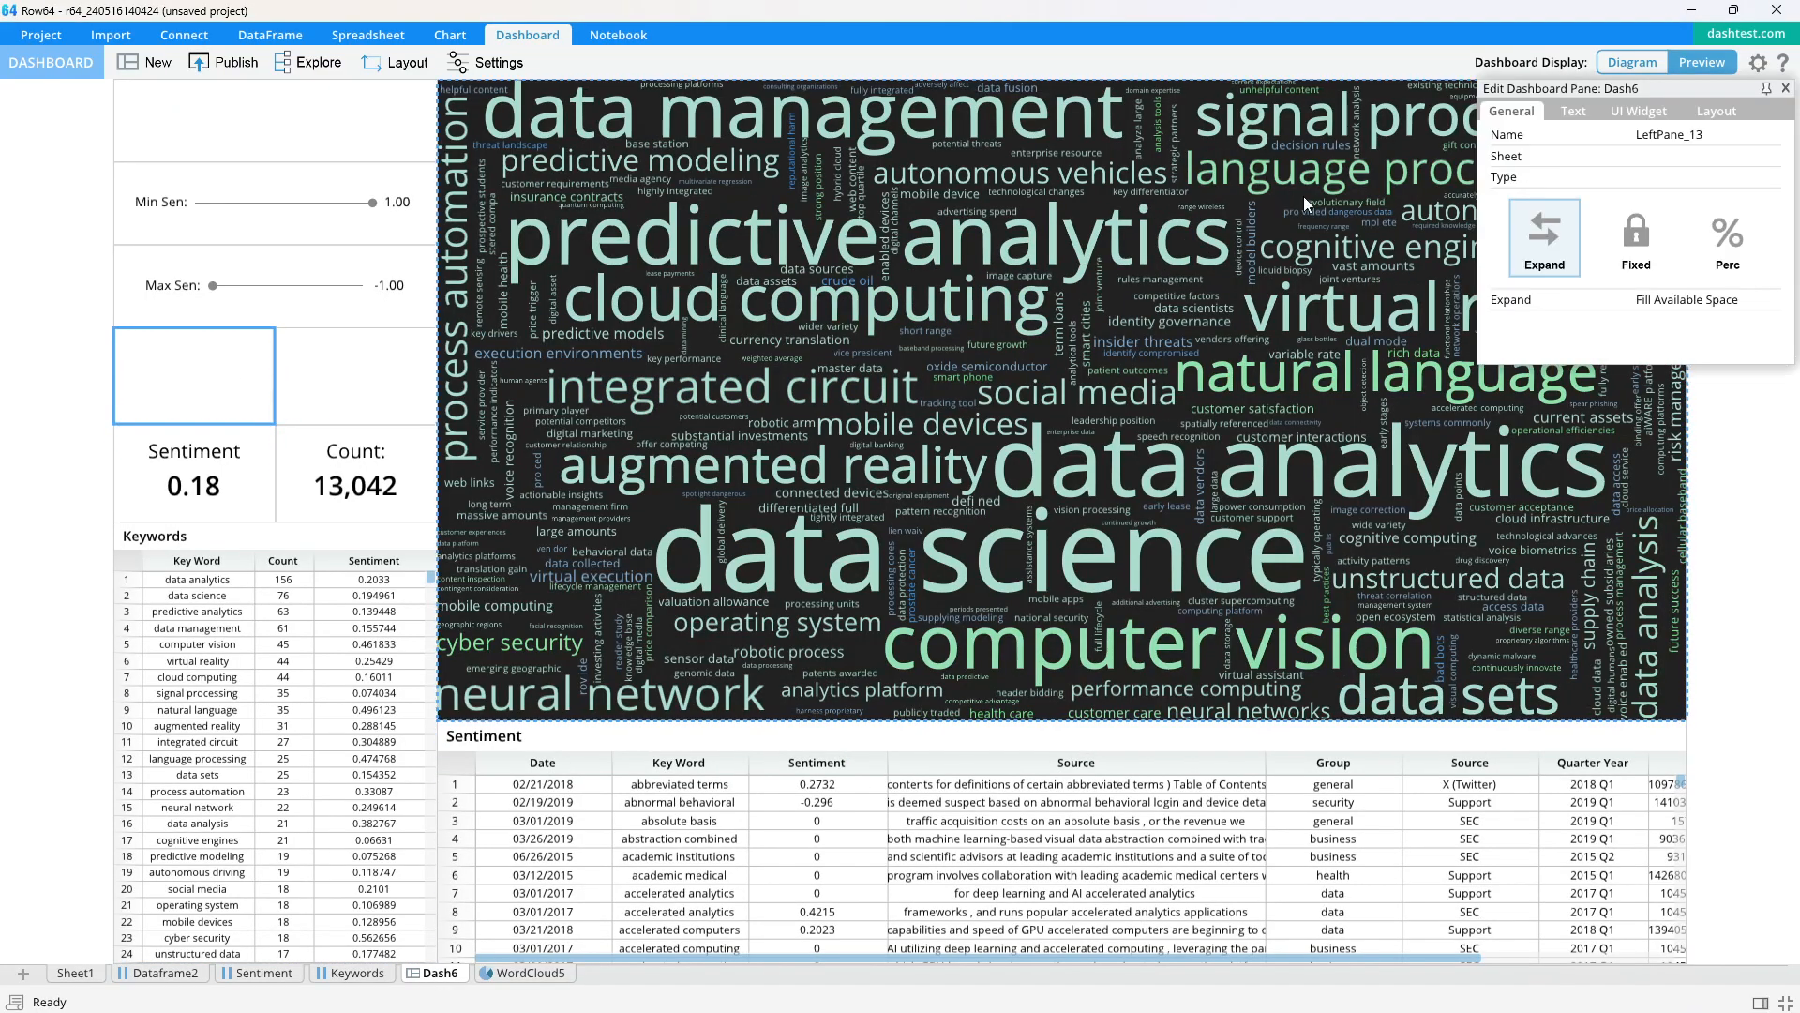
pyautogui.click(1574, 111)
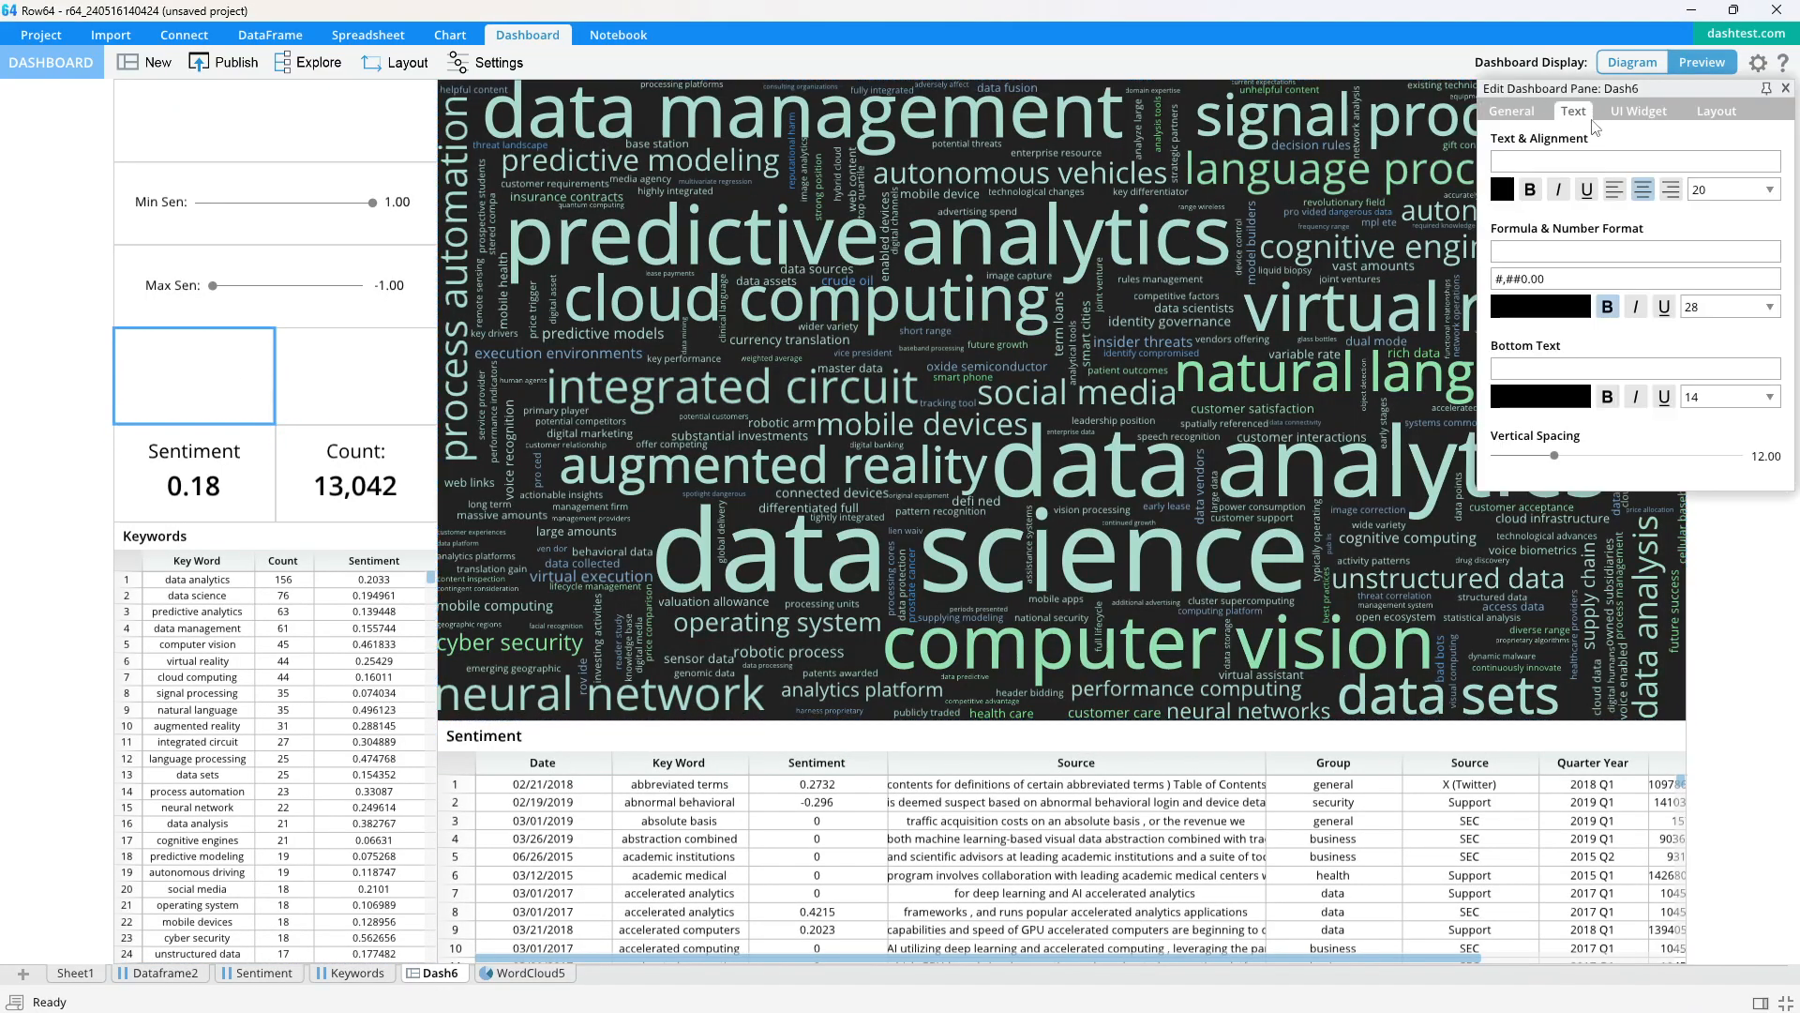
pyautogui.click(1639, 112)
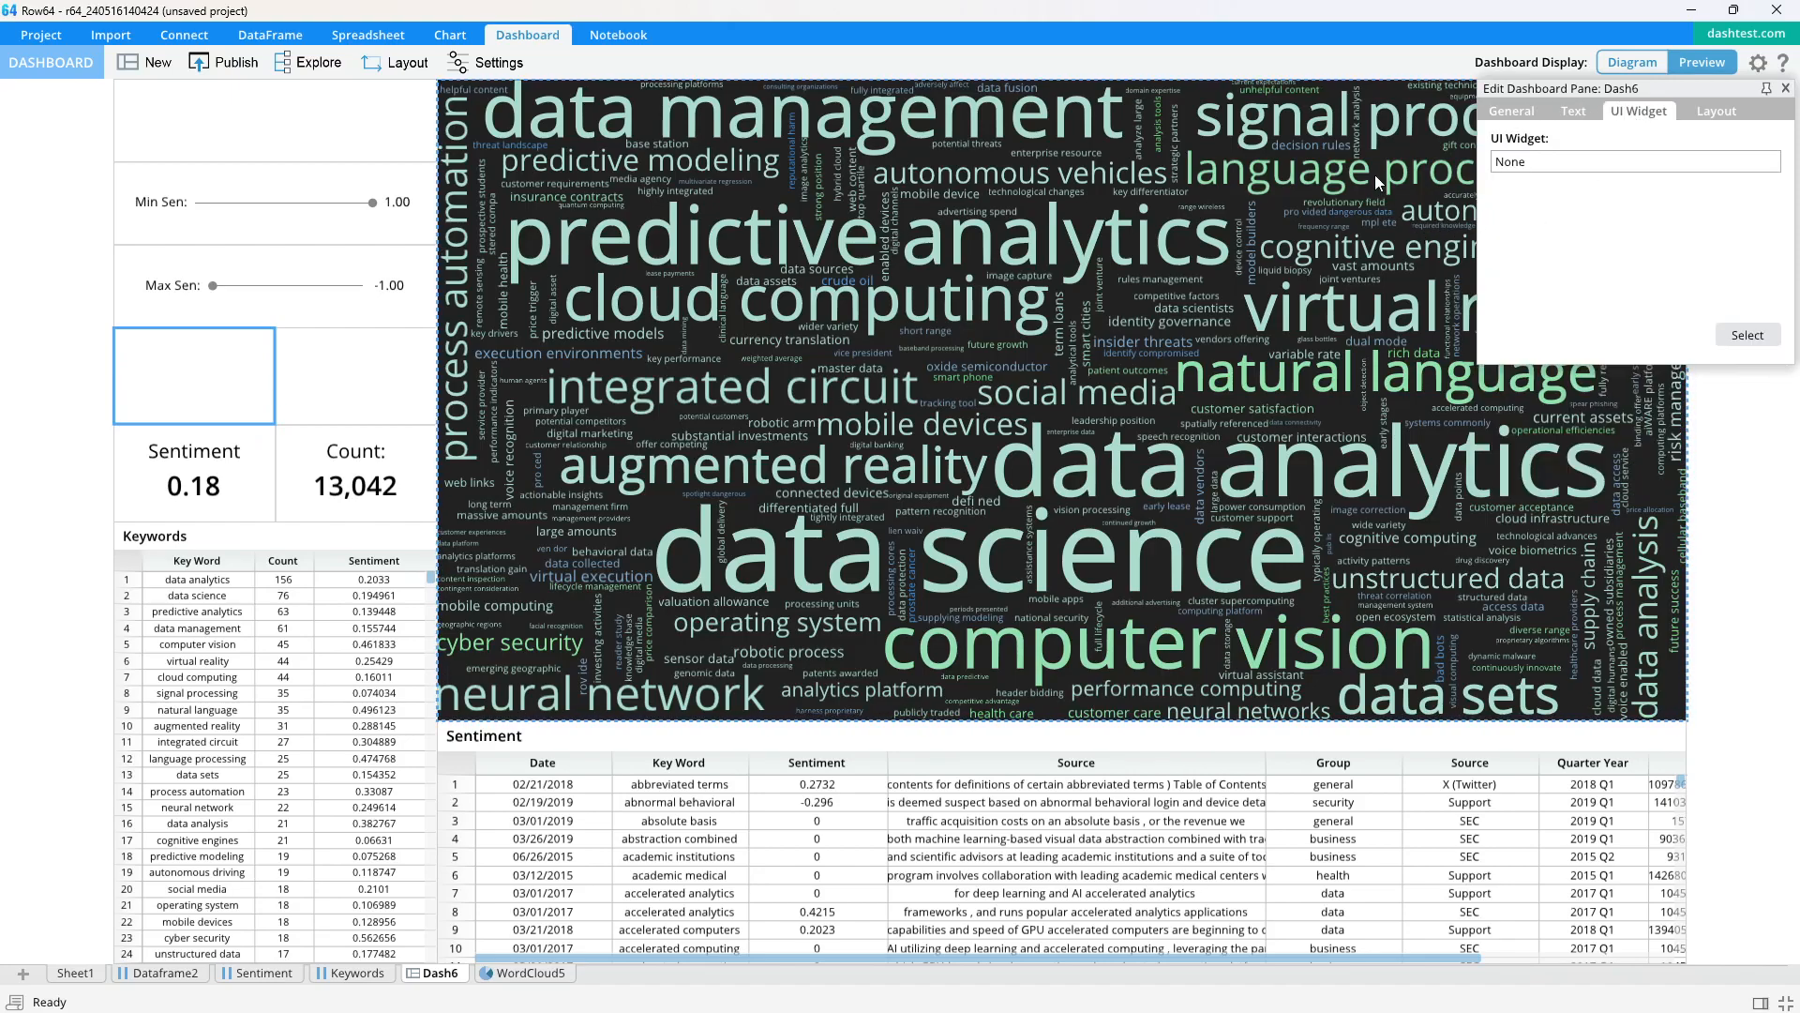
pyautogui.click(1747, 335)
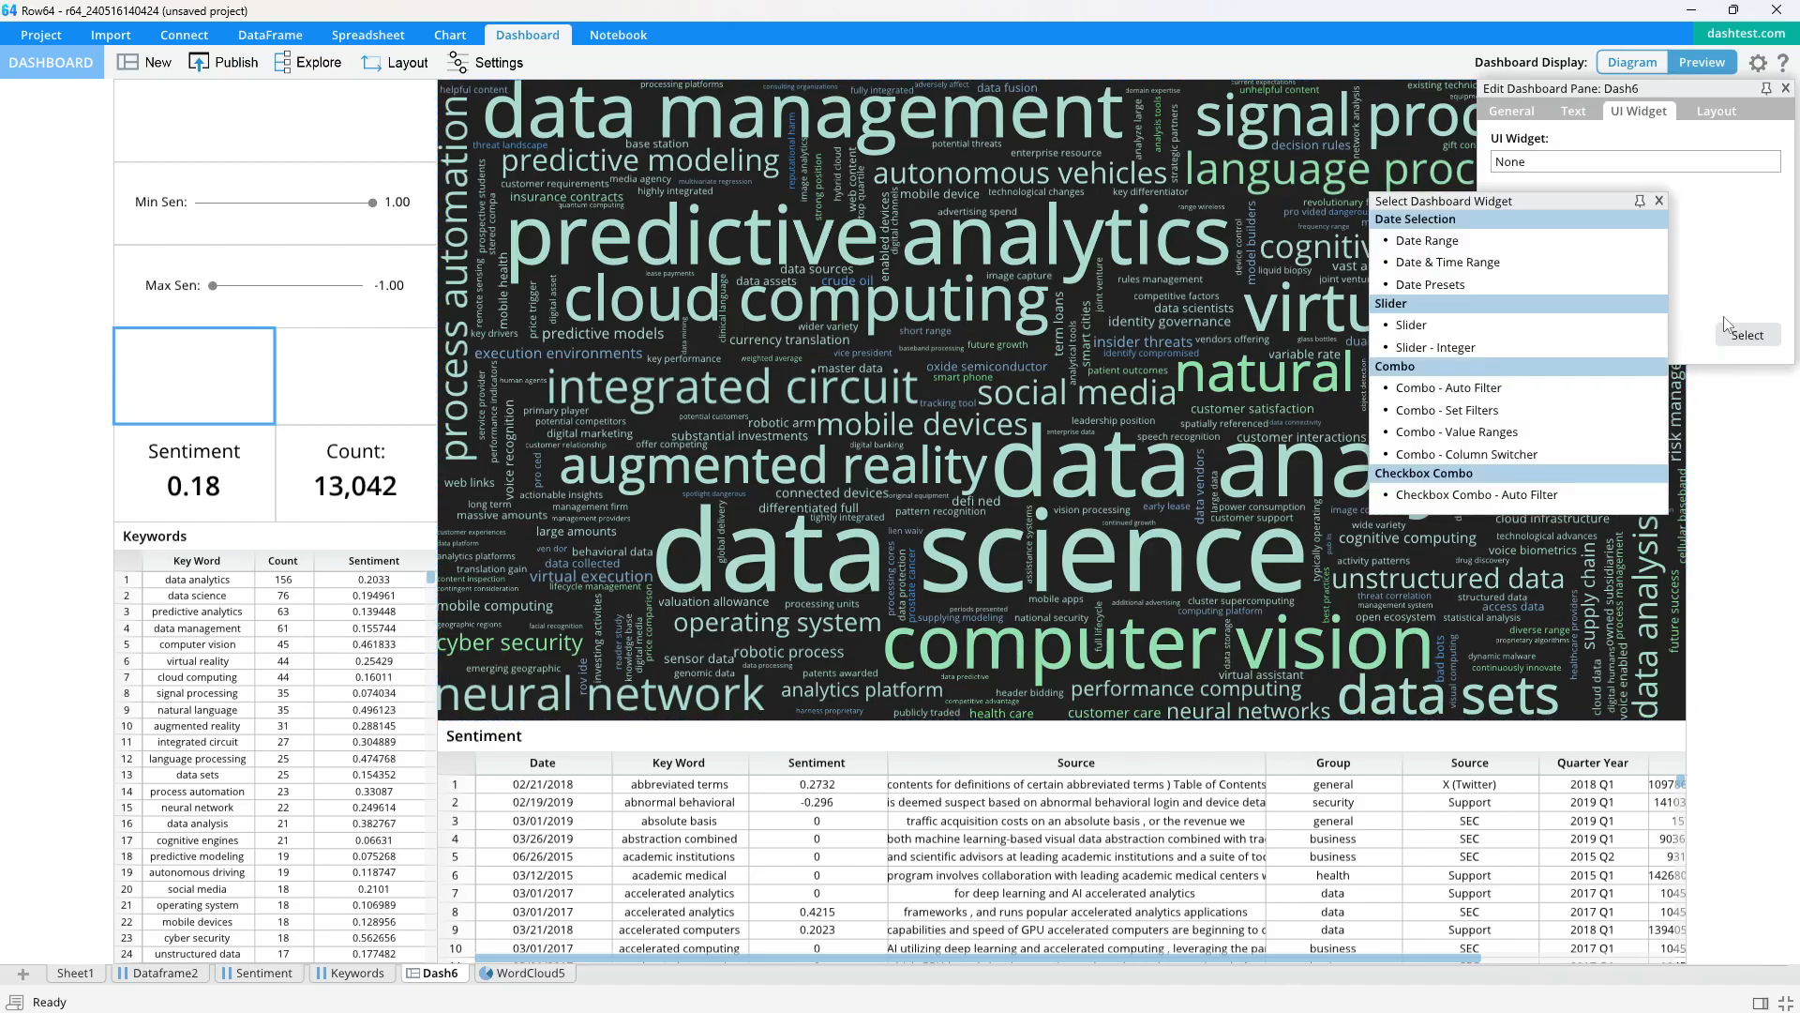
pyautogui.click(1468, 385)
# Link the new combo filter to the Group column (E) of the Sentiment dataframe
pyautogui.click(1688, 218)
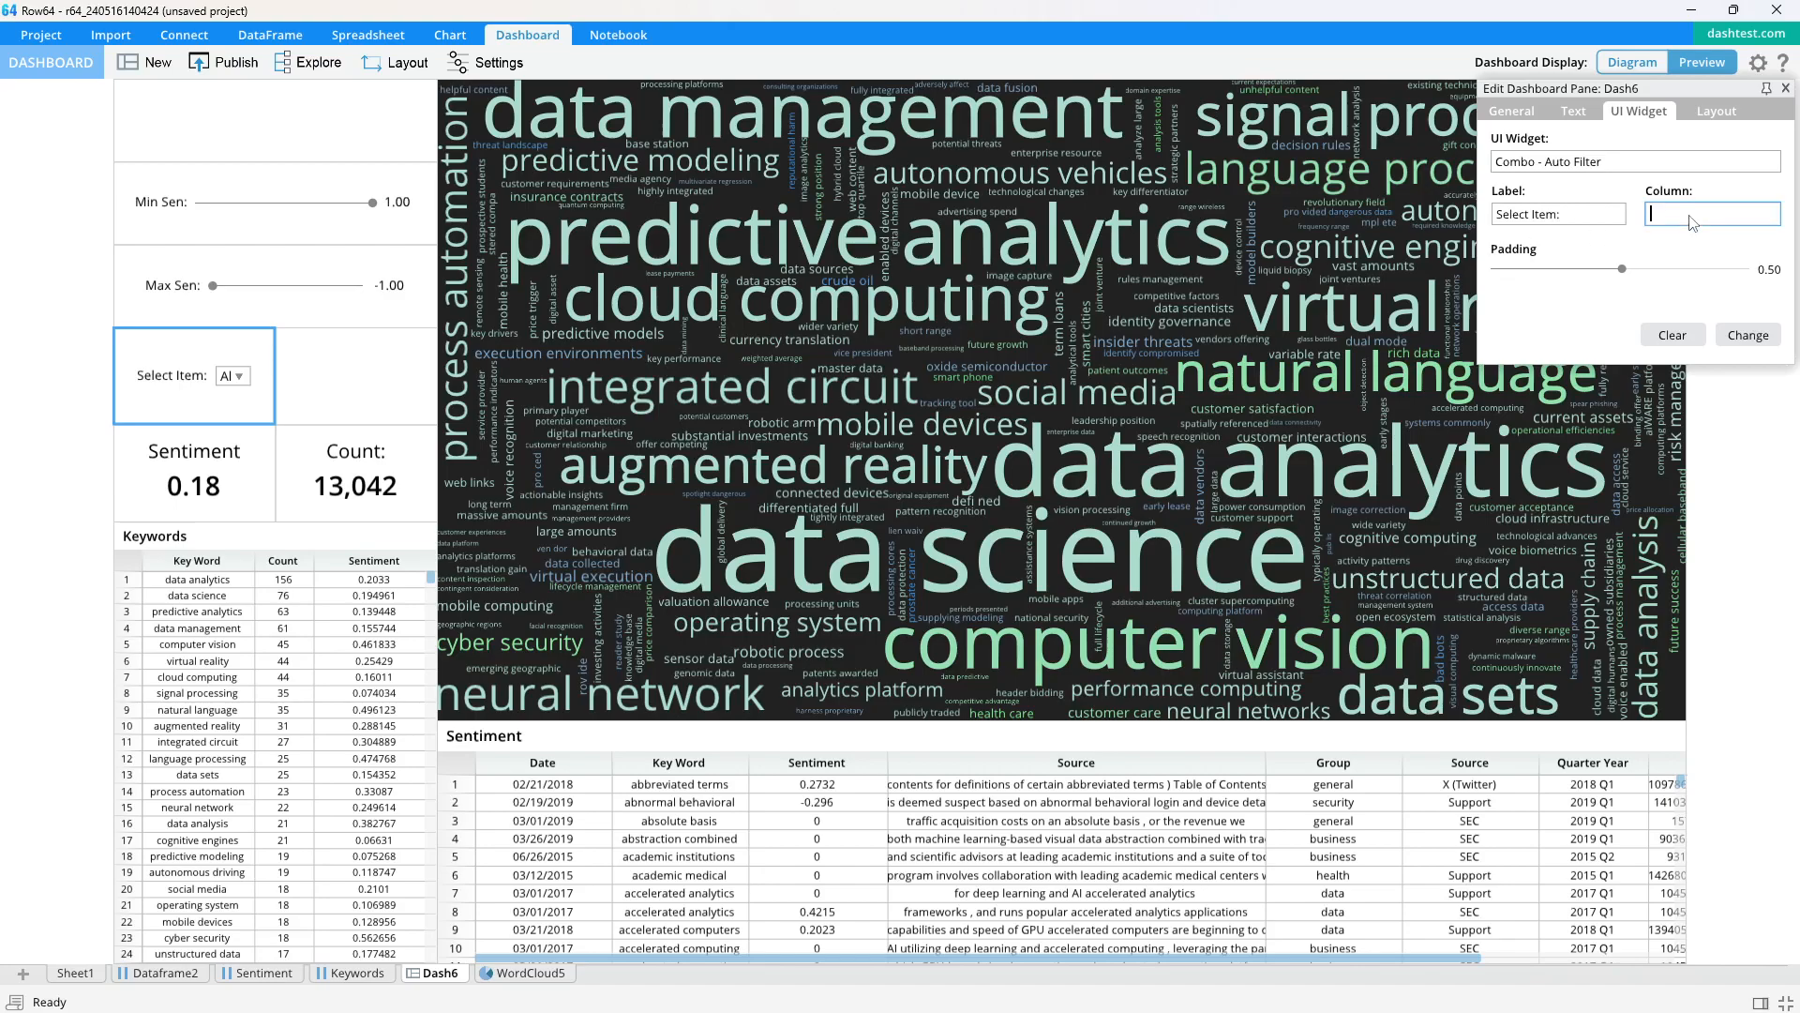
pyautogui.click(343, 974)
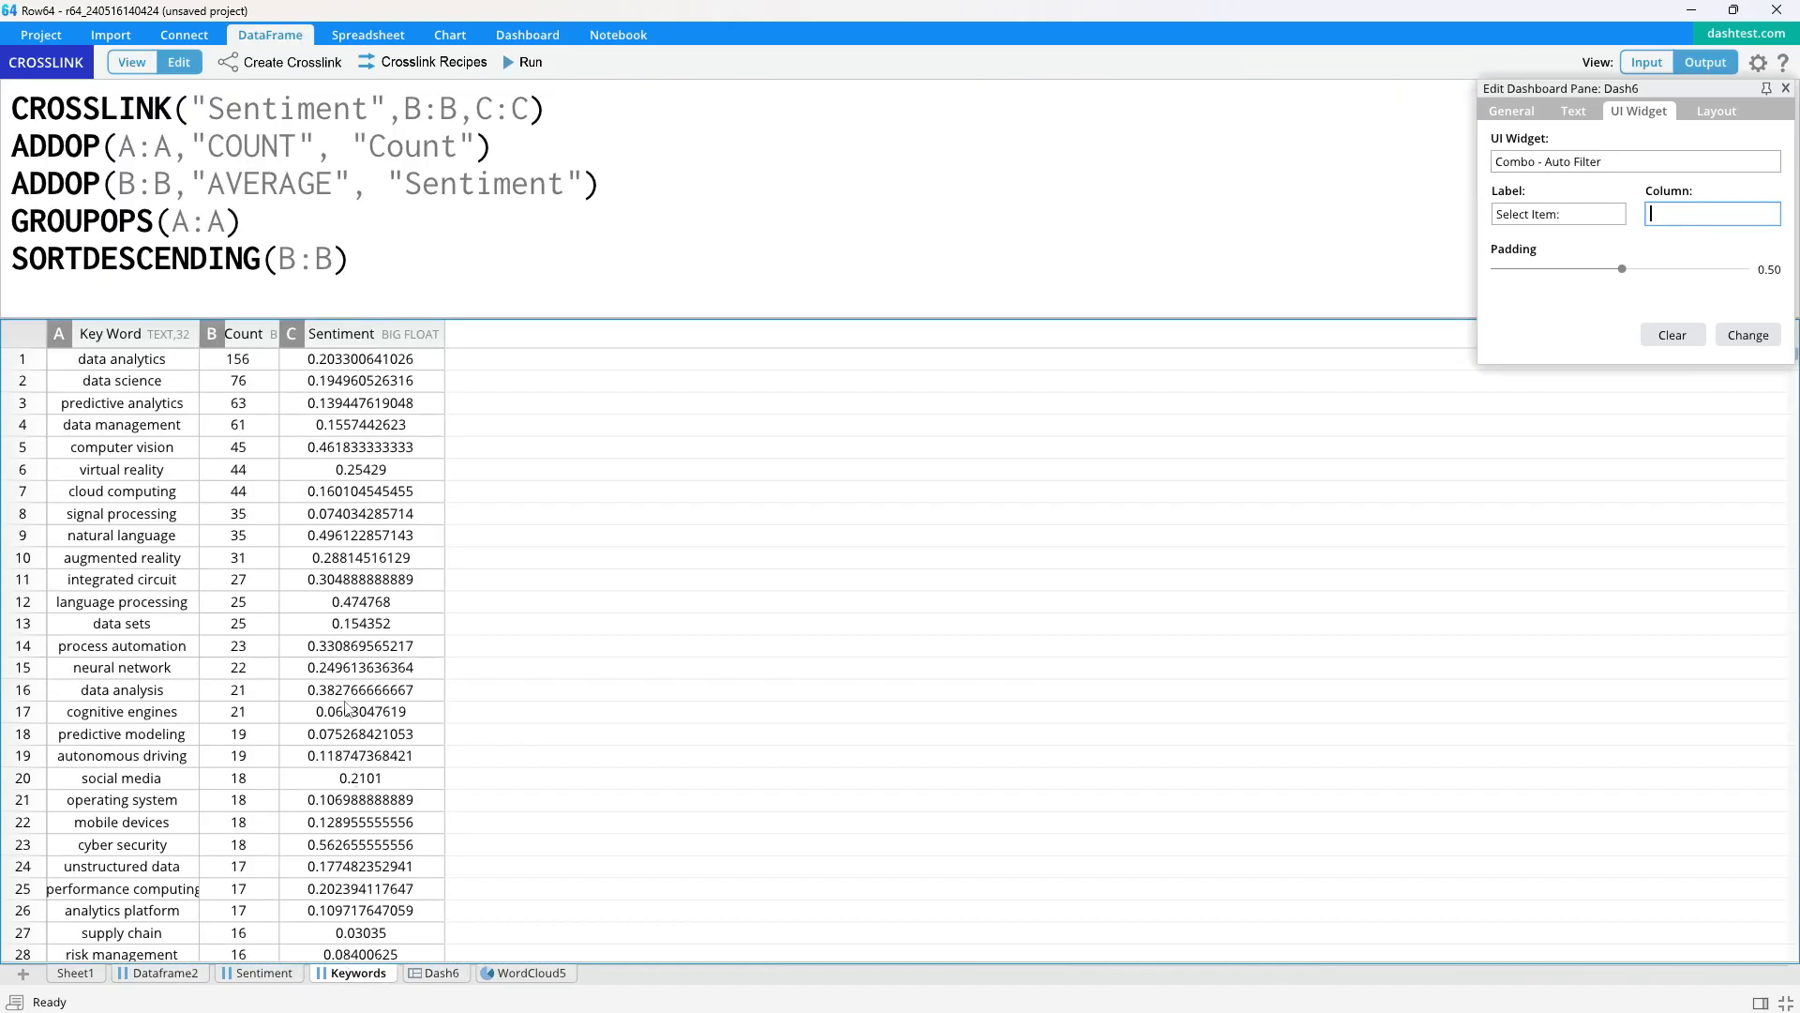
pyautogui.click(265, 974)
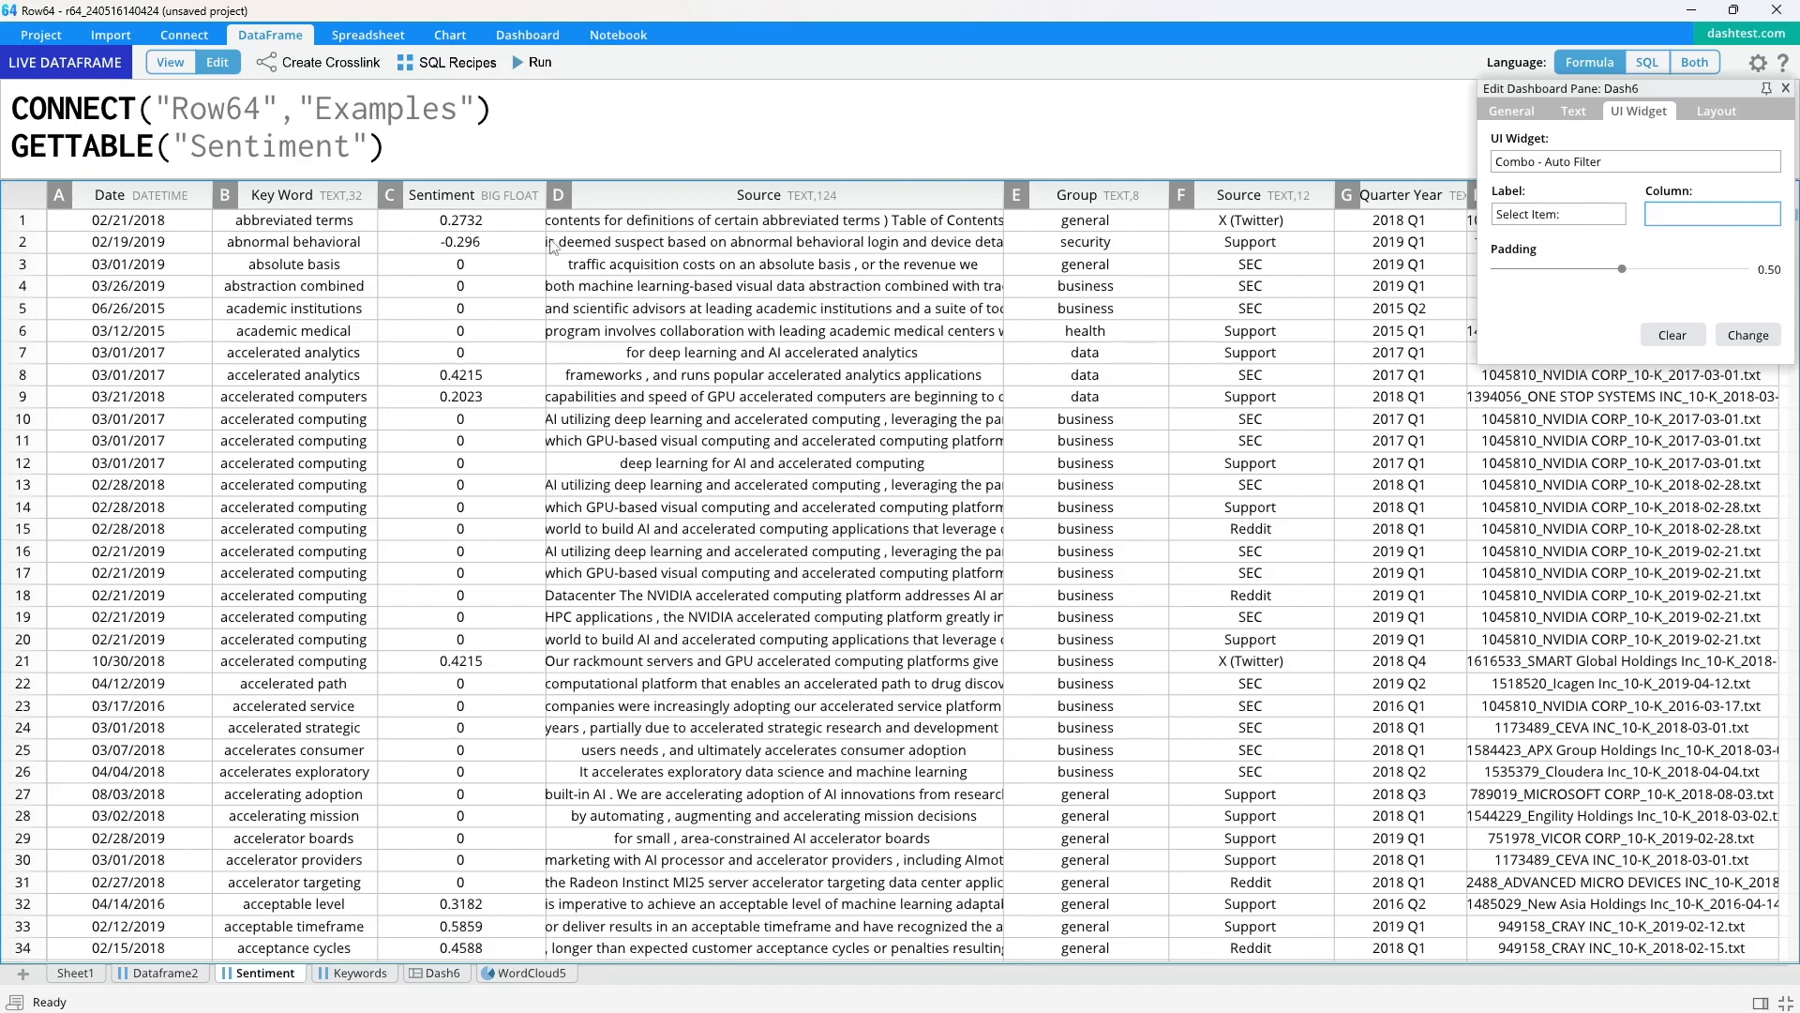
pyautogui.click(1089, 204)
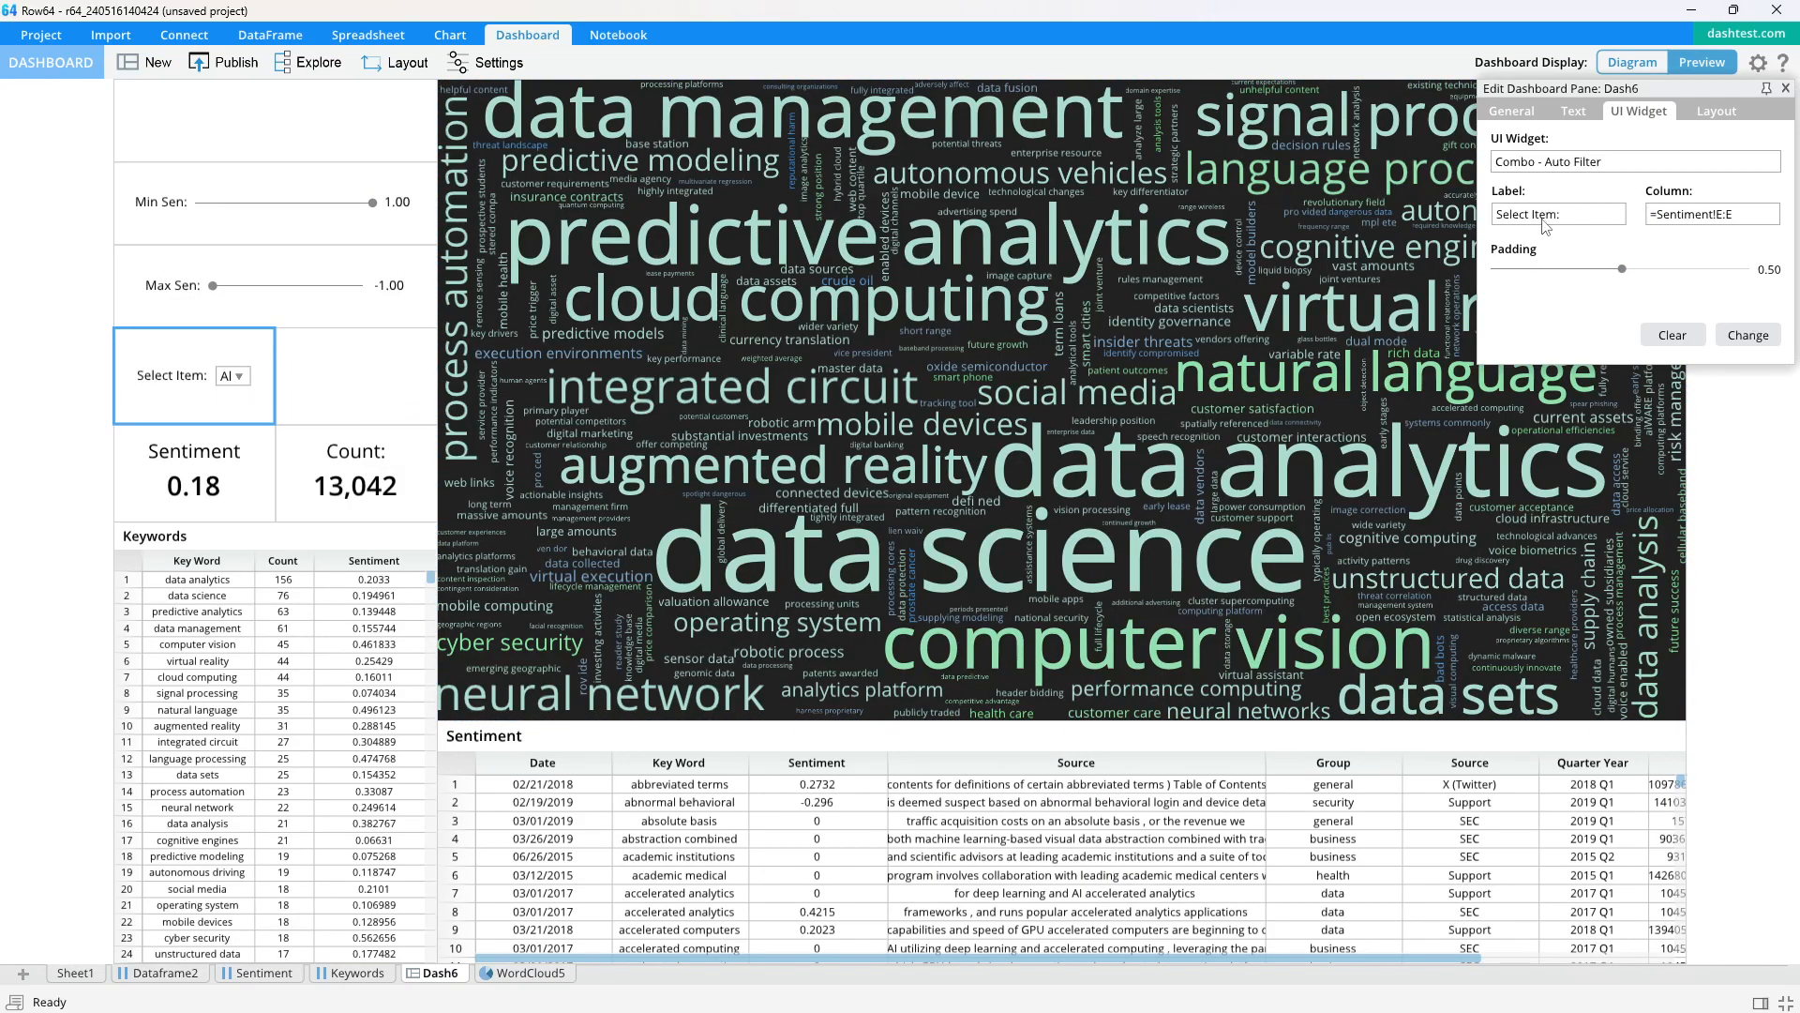
# Label the combo filter "Group:" and set its padding to 0.15
pyautogui.moveTo(1559, 223); pyautogui.dragTo(1420, 227)
pyautogui.moveTo(1585, 223); pyautogui.dragTo(1423, 209)
pyautogui.write('Group:')
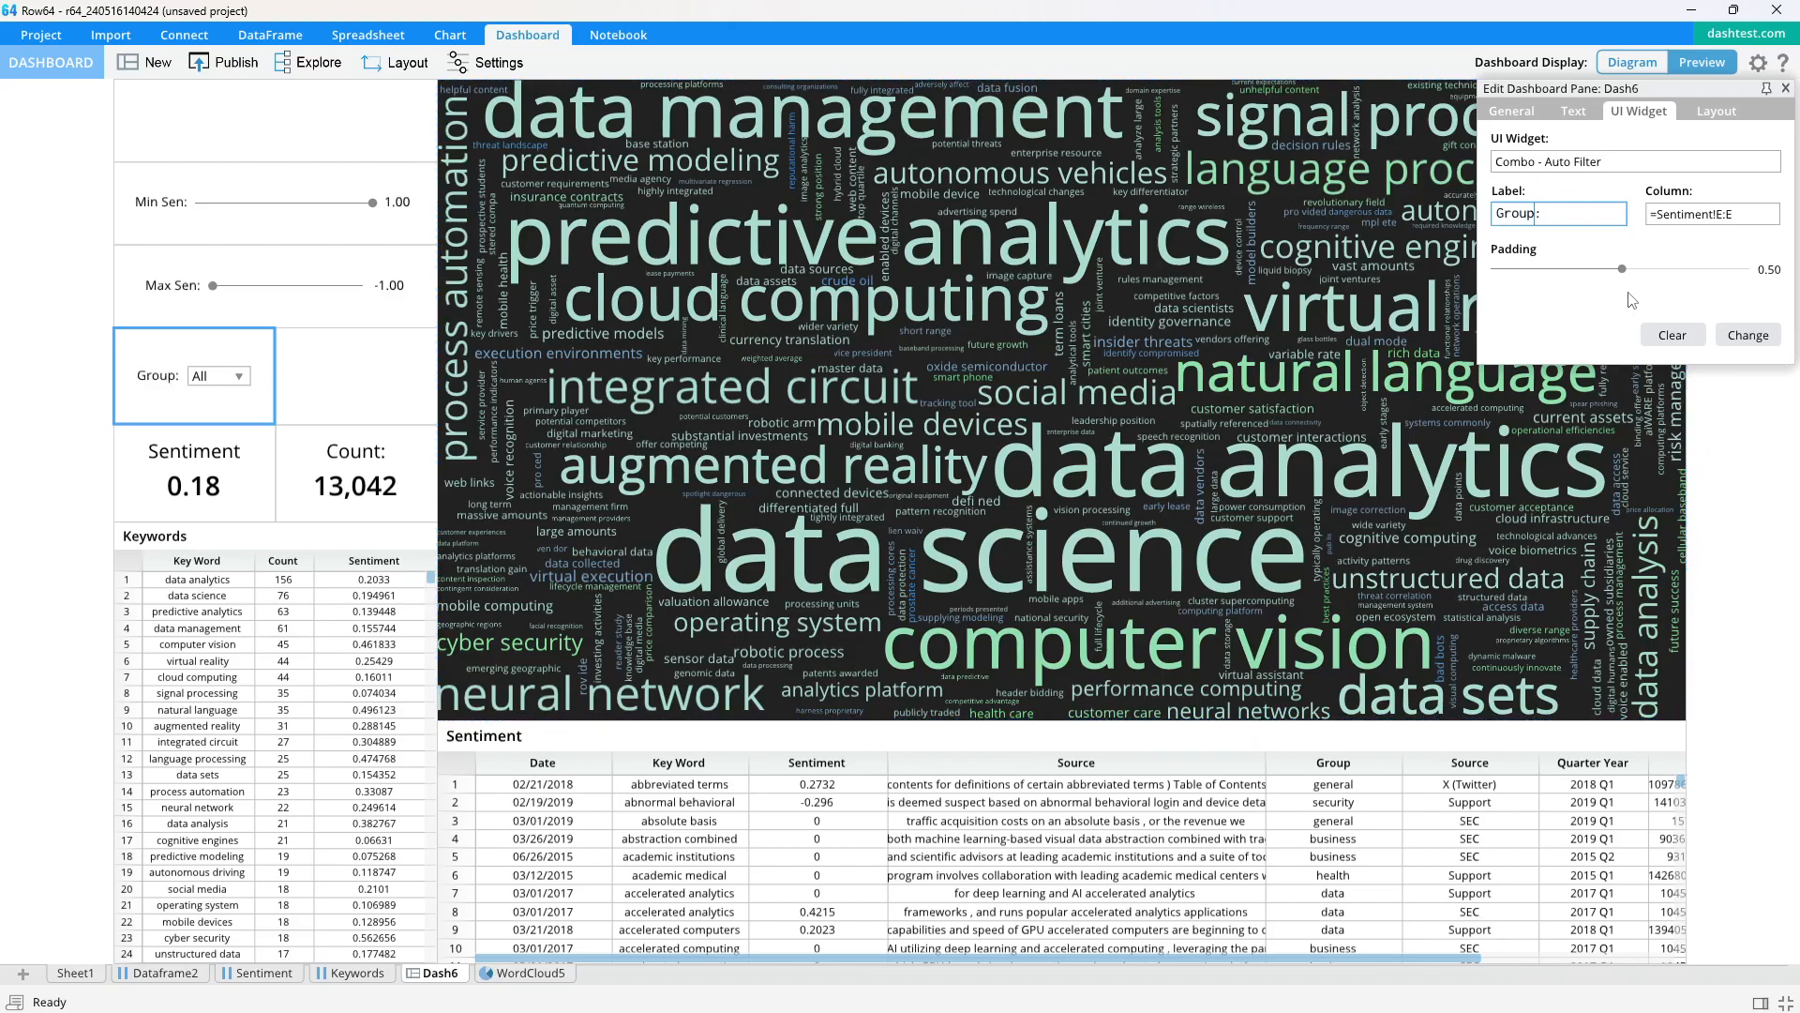
pyautogui.moveTo(1625, 282); pyautogui.dragTo(1535, 292)
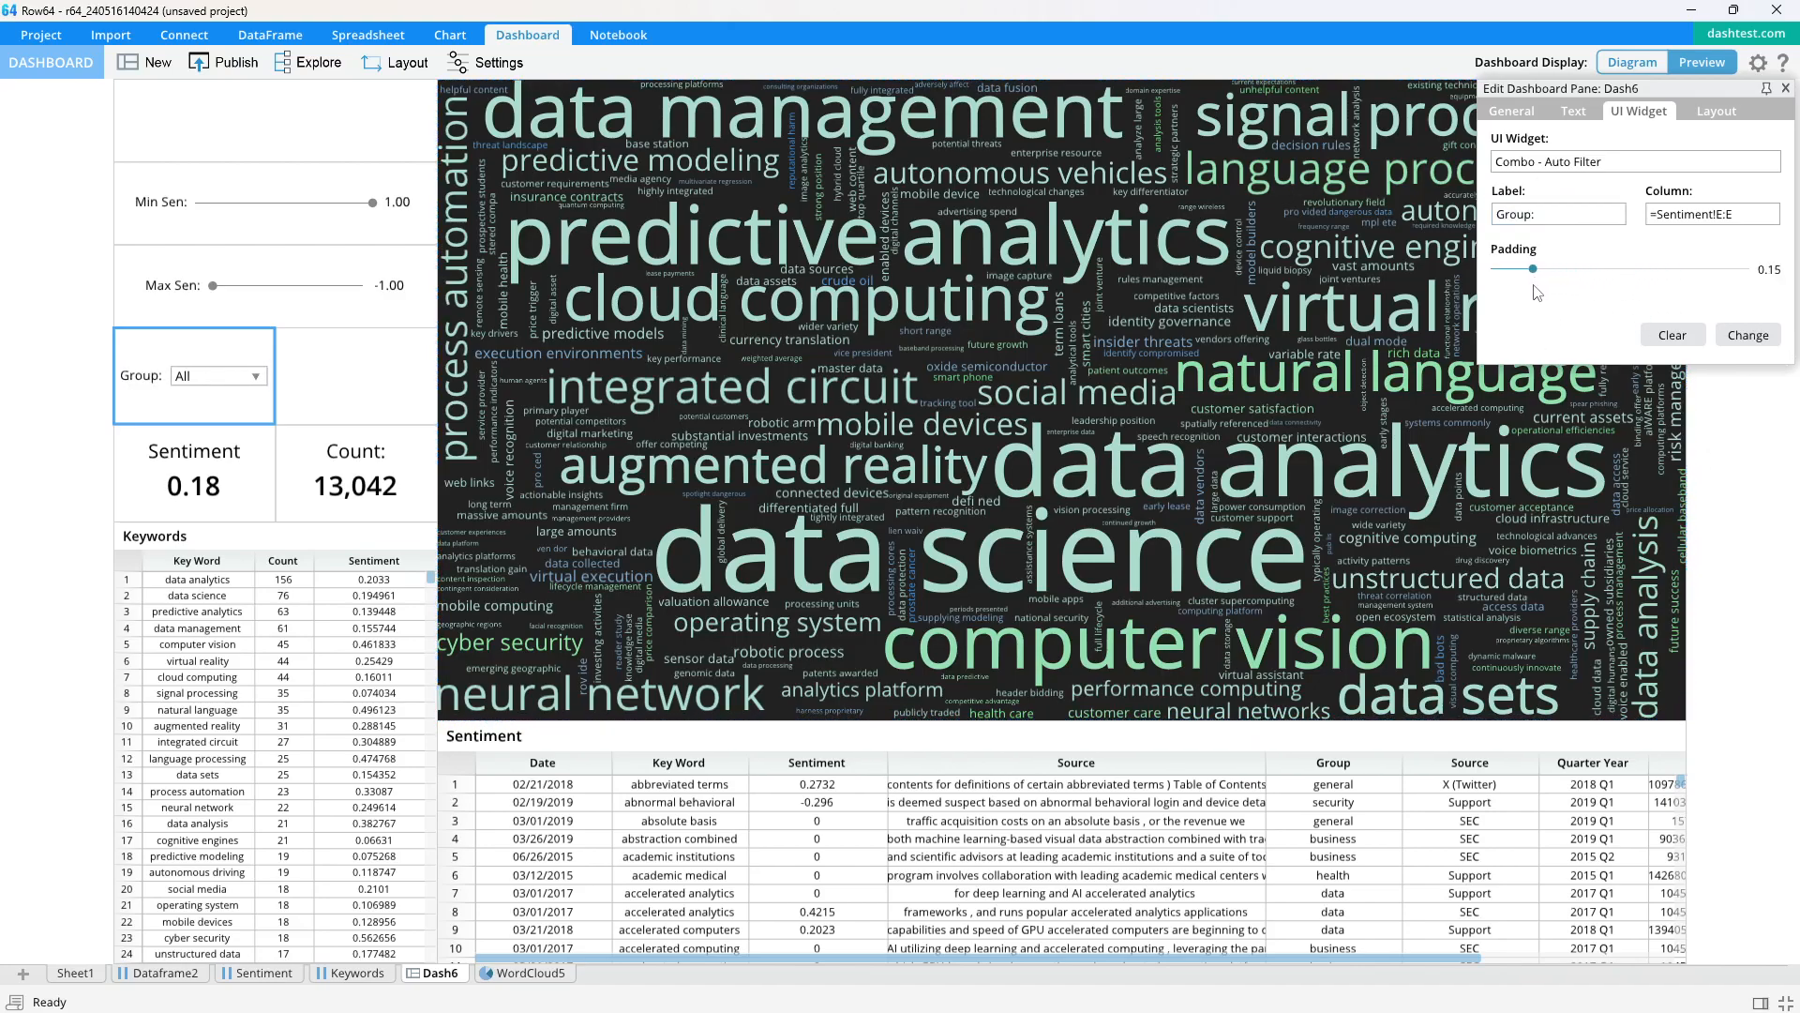
# Add a Combo - Auto Filter widget to the empty dashboard pane above the Count value
pyautogui.click(281, 362)
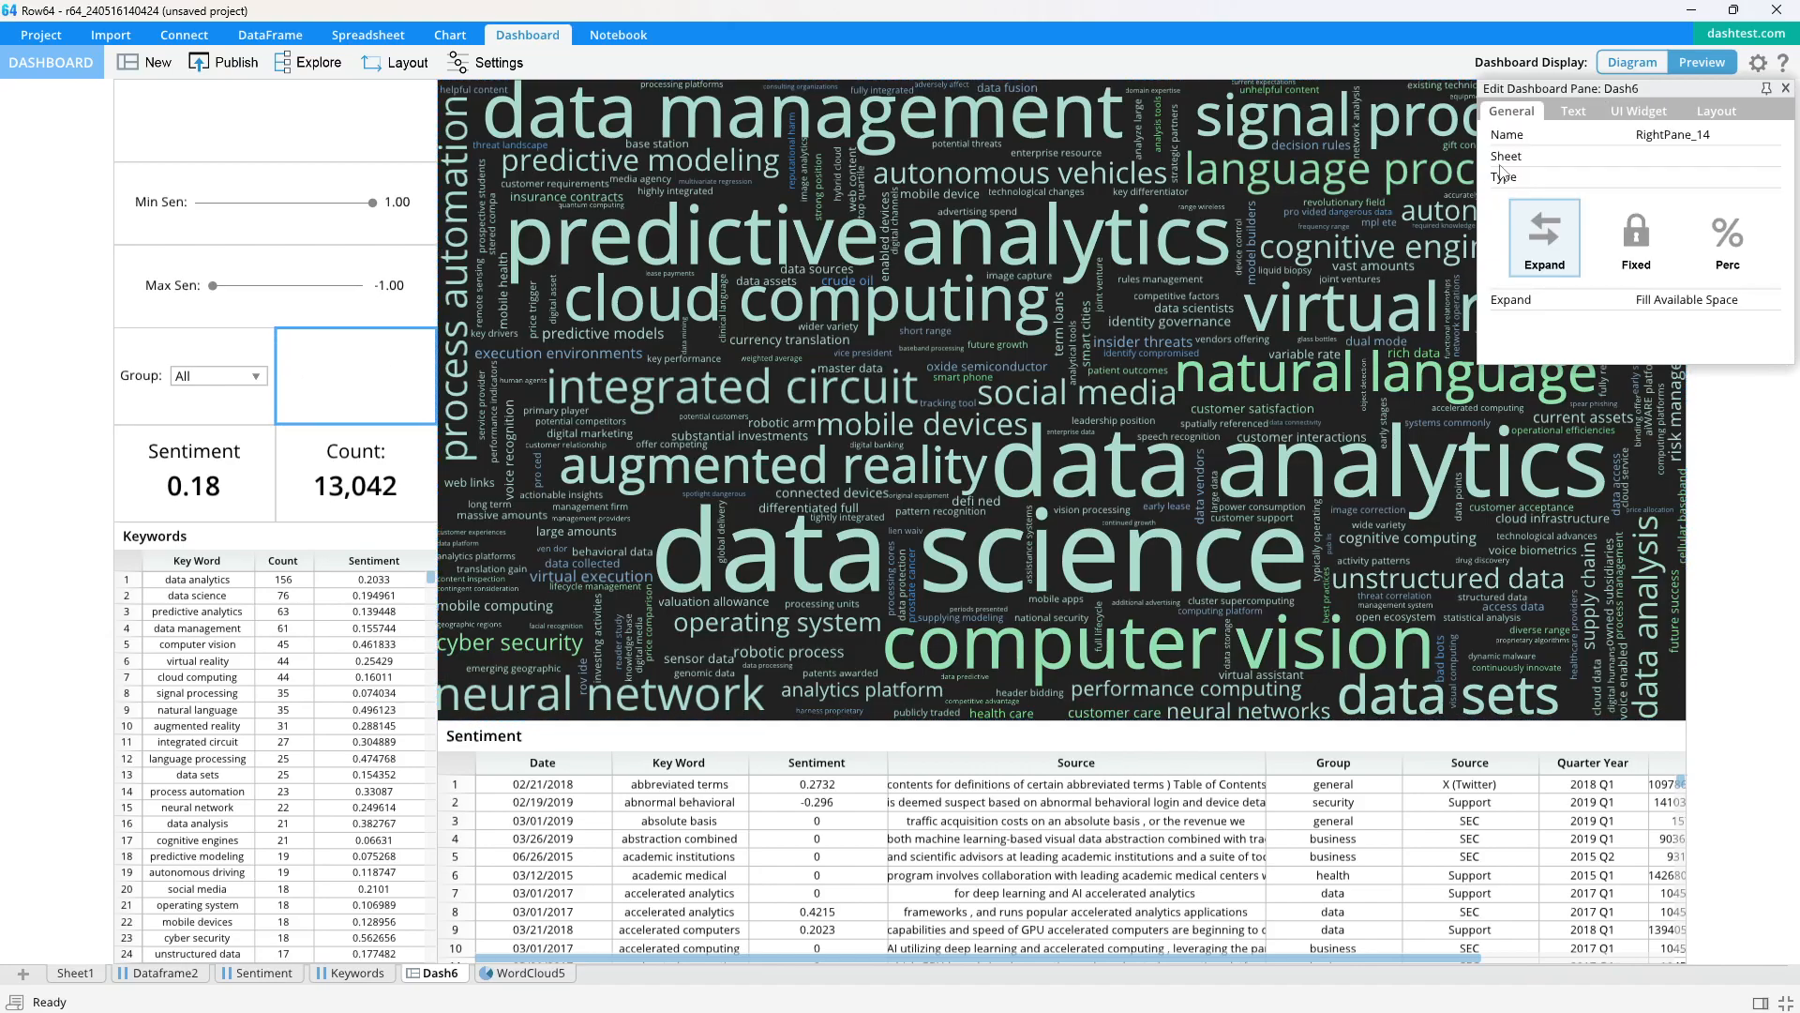
pyautogui.click(1638, 111)
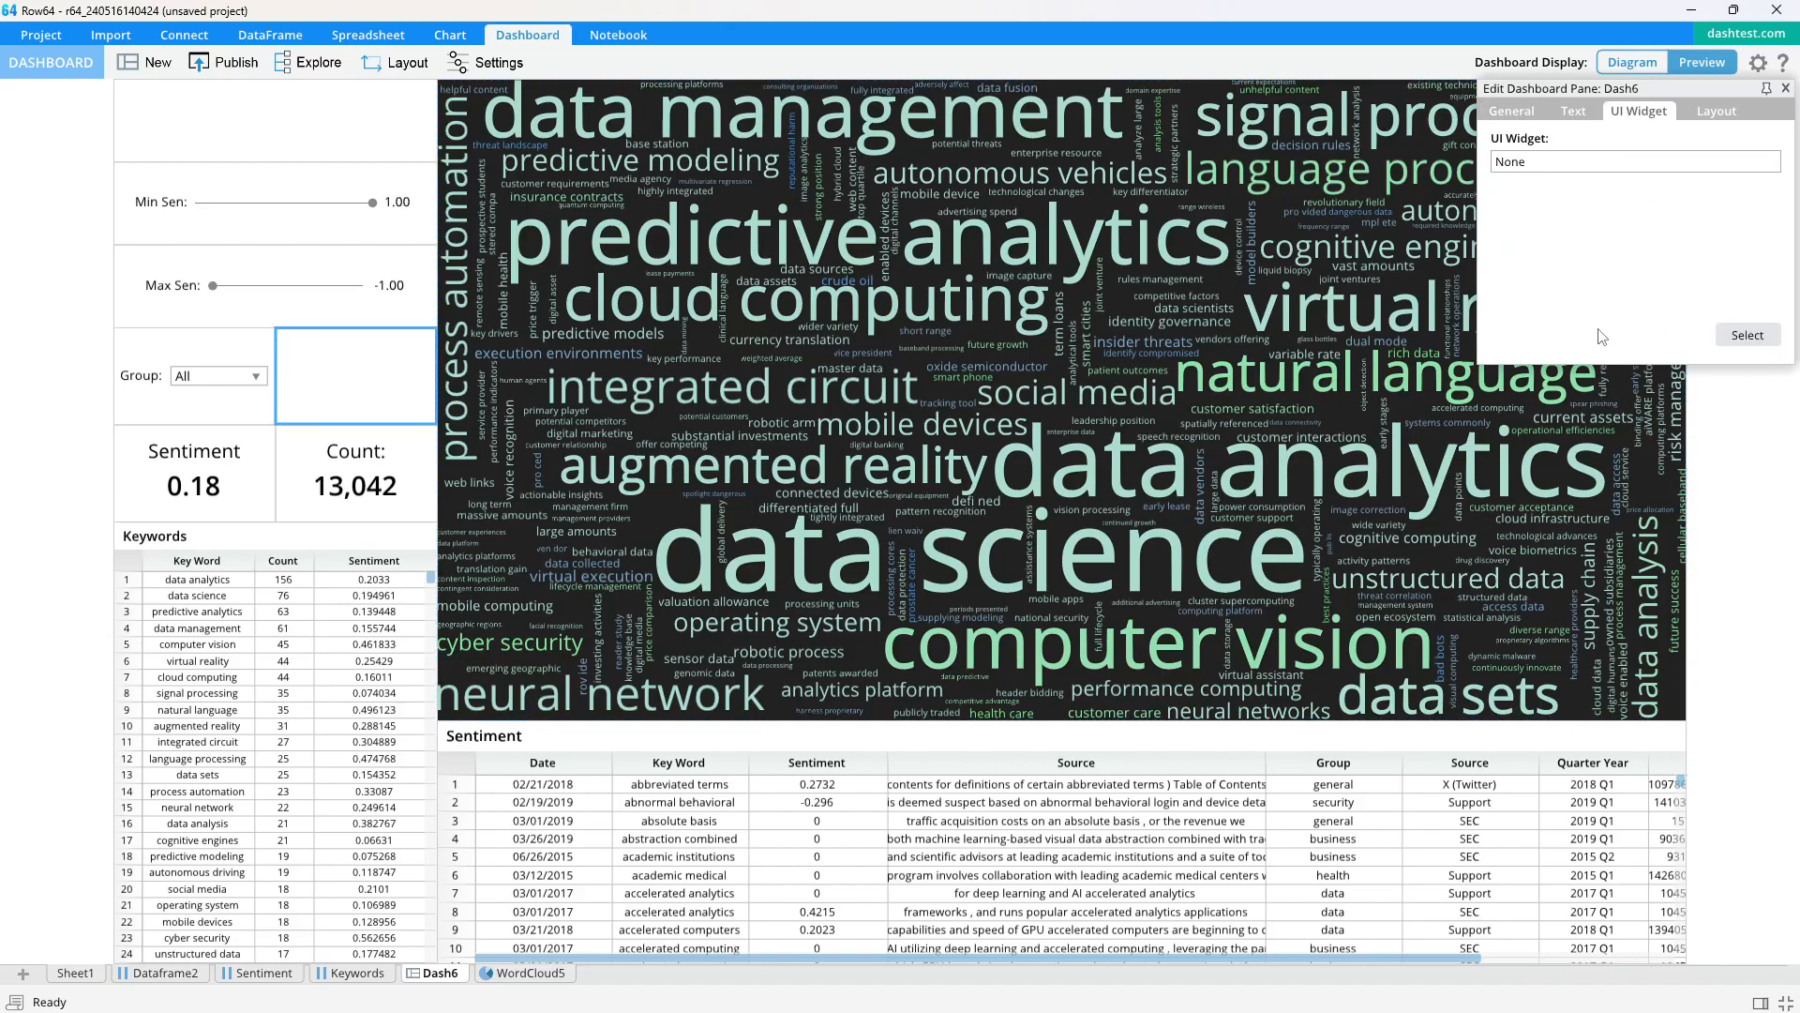
pyautogui.click(1754, 338)
pyautogui.click(1470, 392)
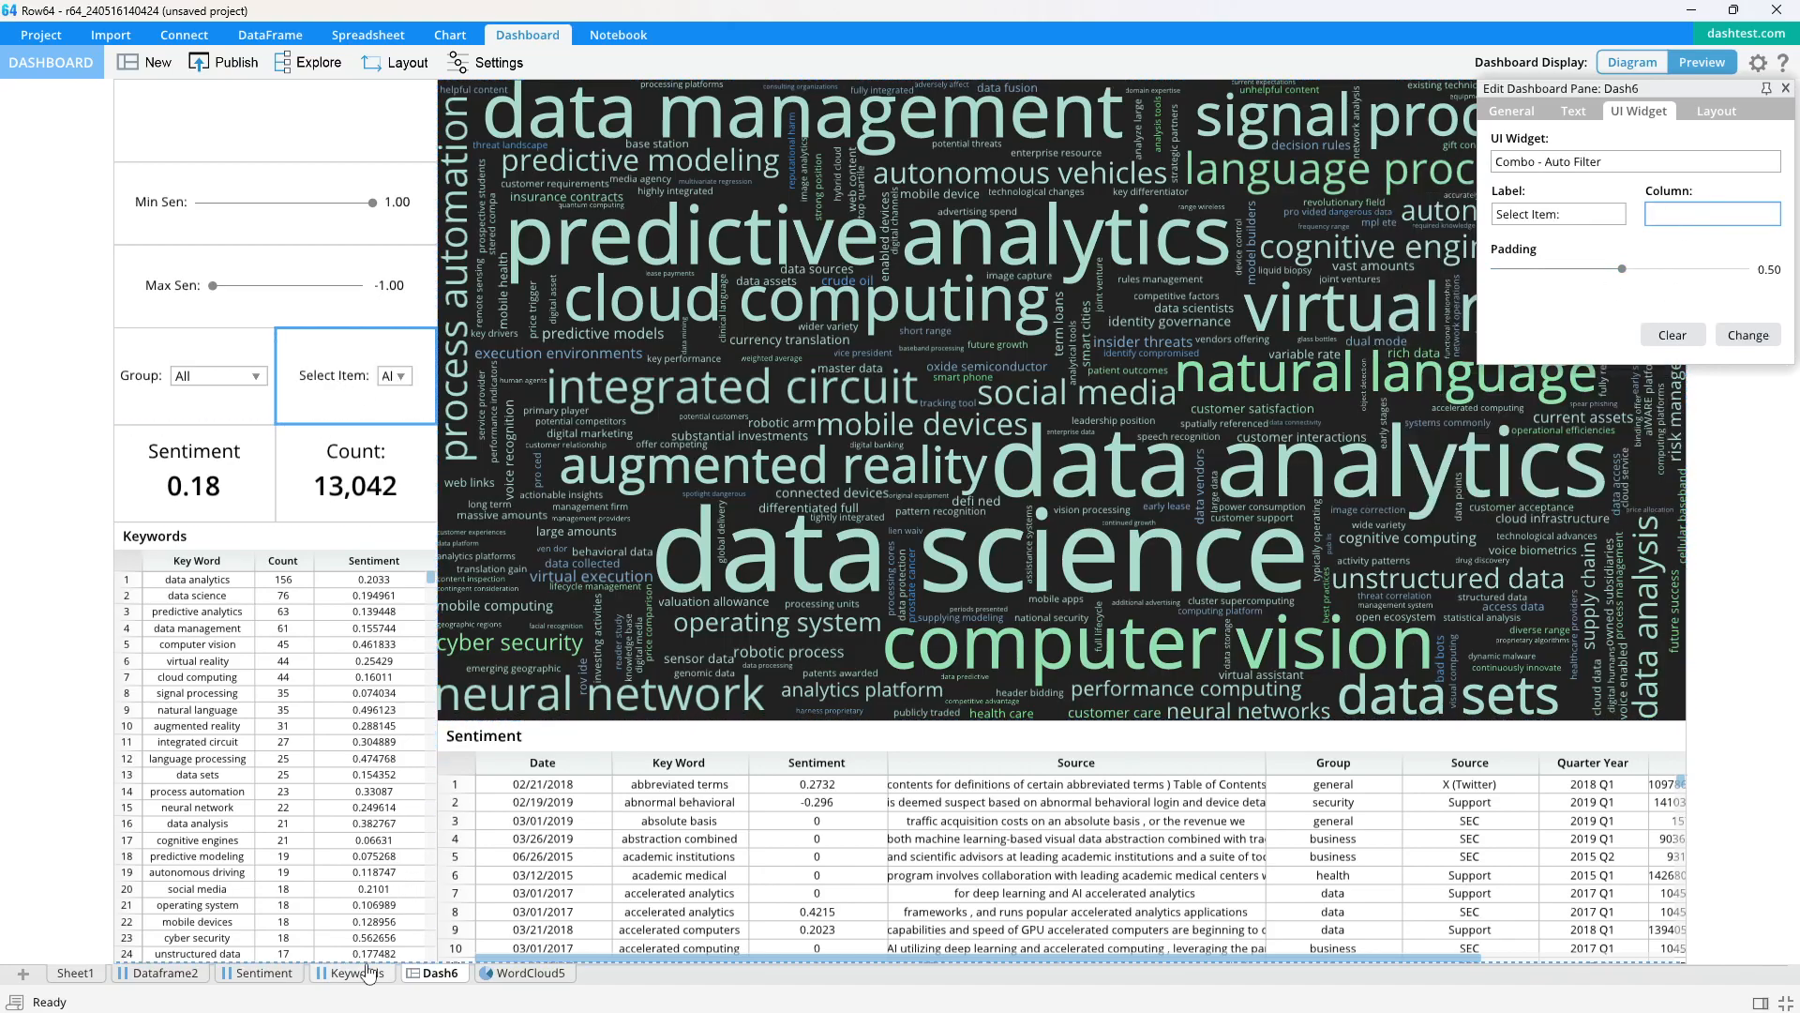
# Link the second combo filter to column F (Source) of the Sentiment dataframe and set its padding to 0.14
pyautogui.click(264, 974)
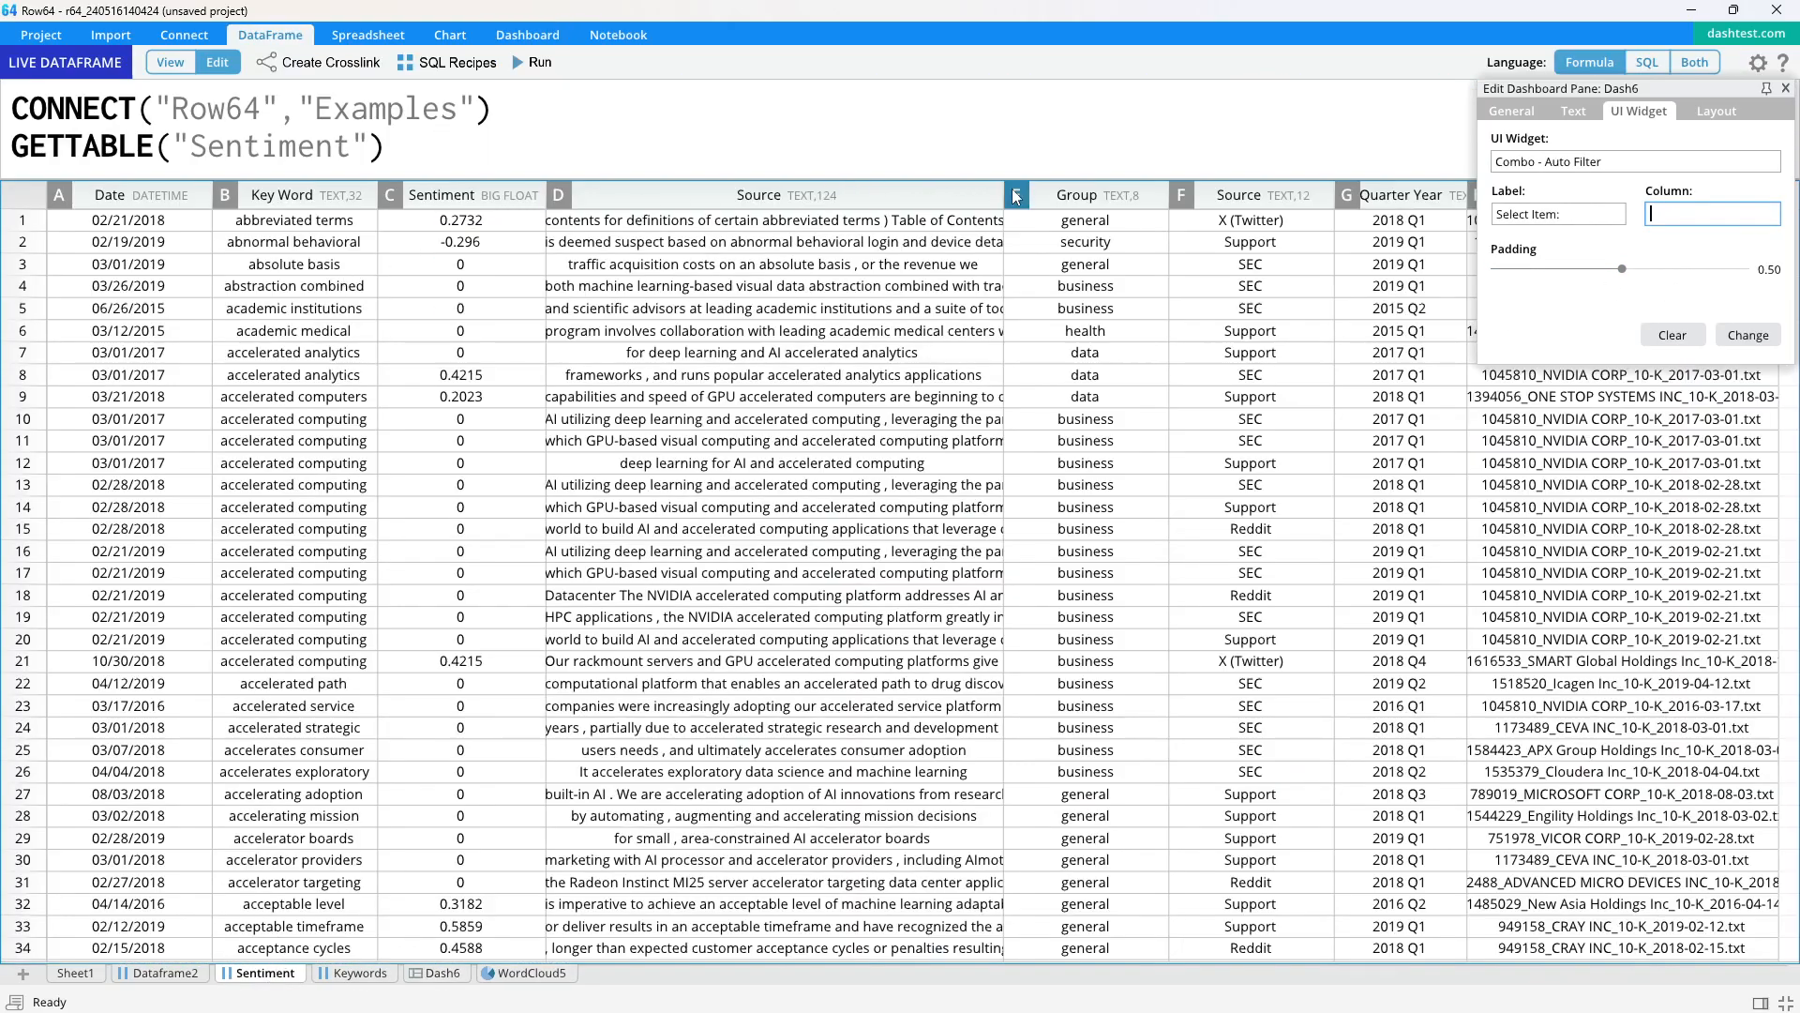
pyautogui.click(1182, 194)
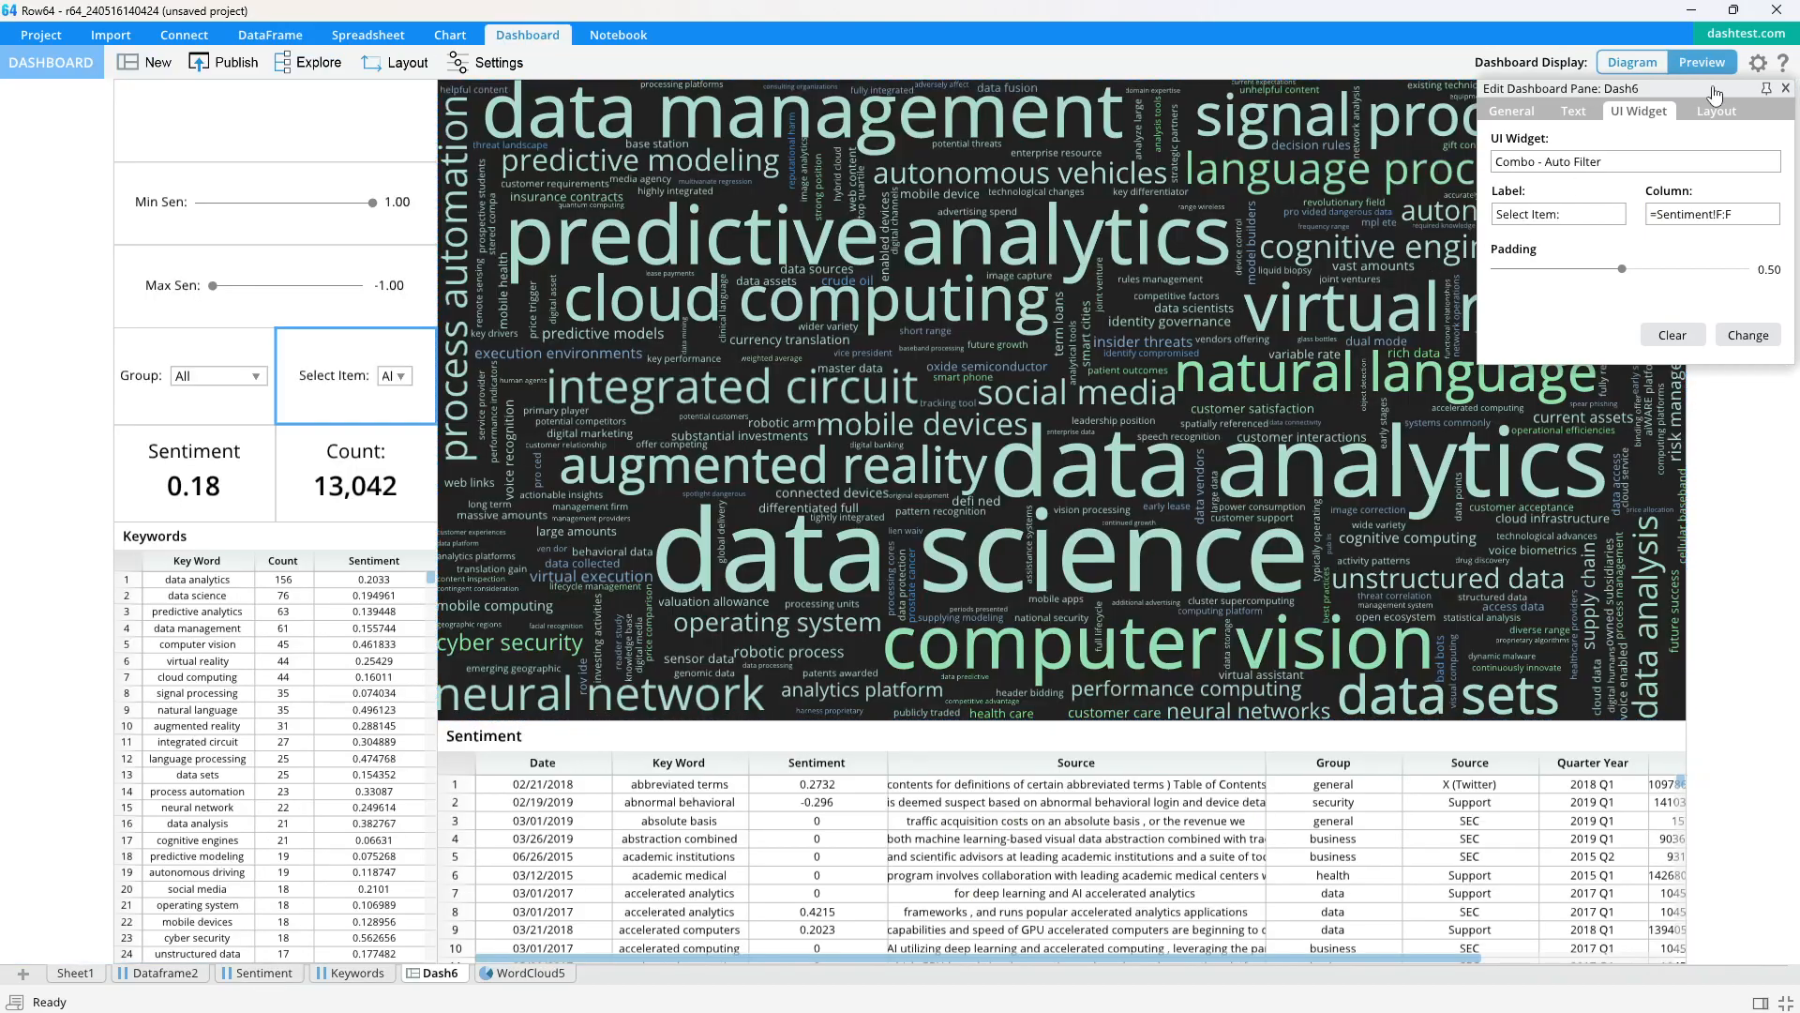
pyautogui.click(1785, 89)
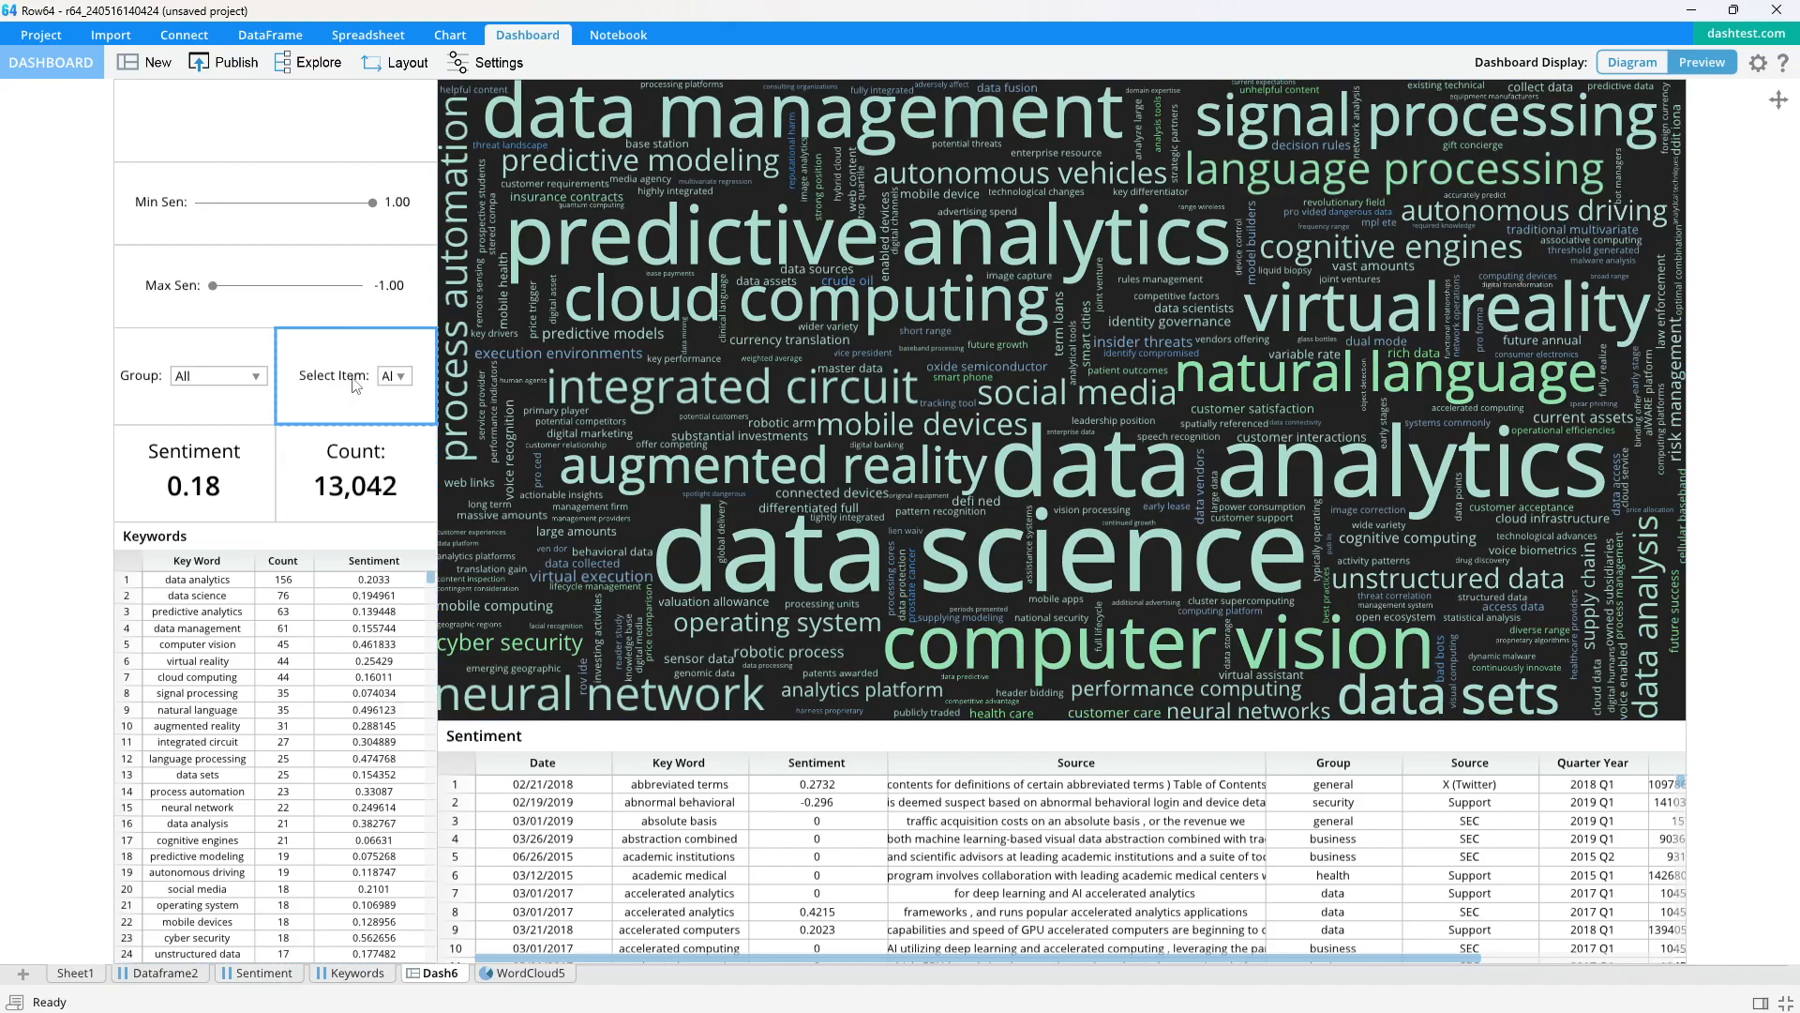
pyautogui.doubleClick(355, 419)
pyautogui.moveTo(1617, 274); pyautogui.dragTo(1534, 282)
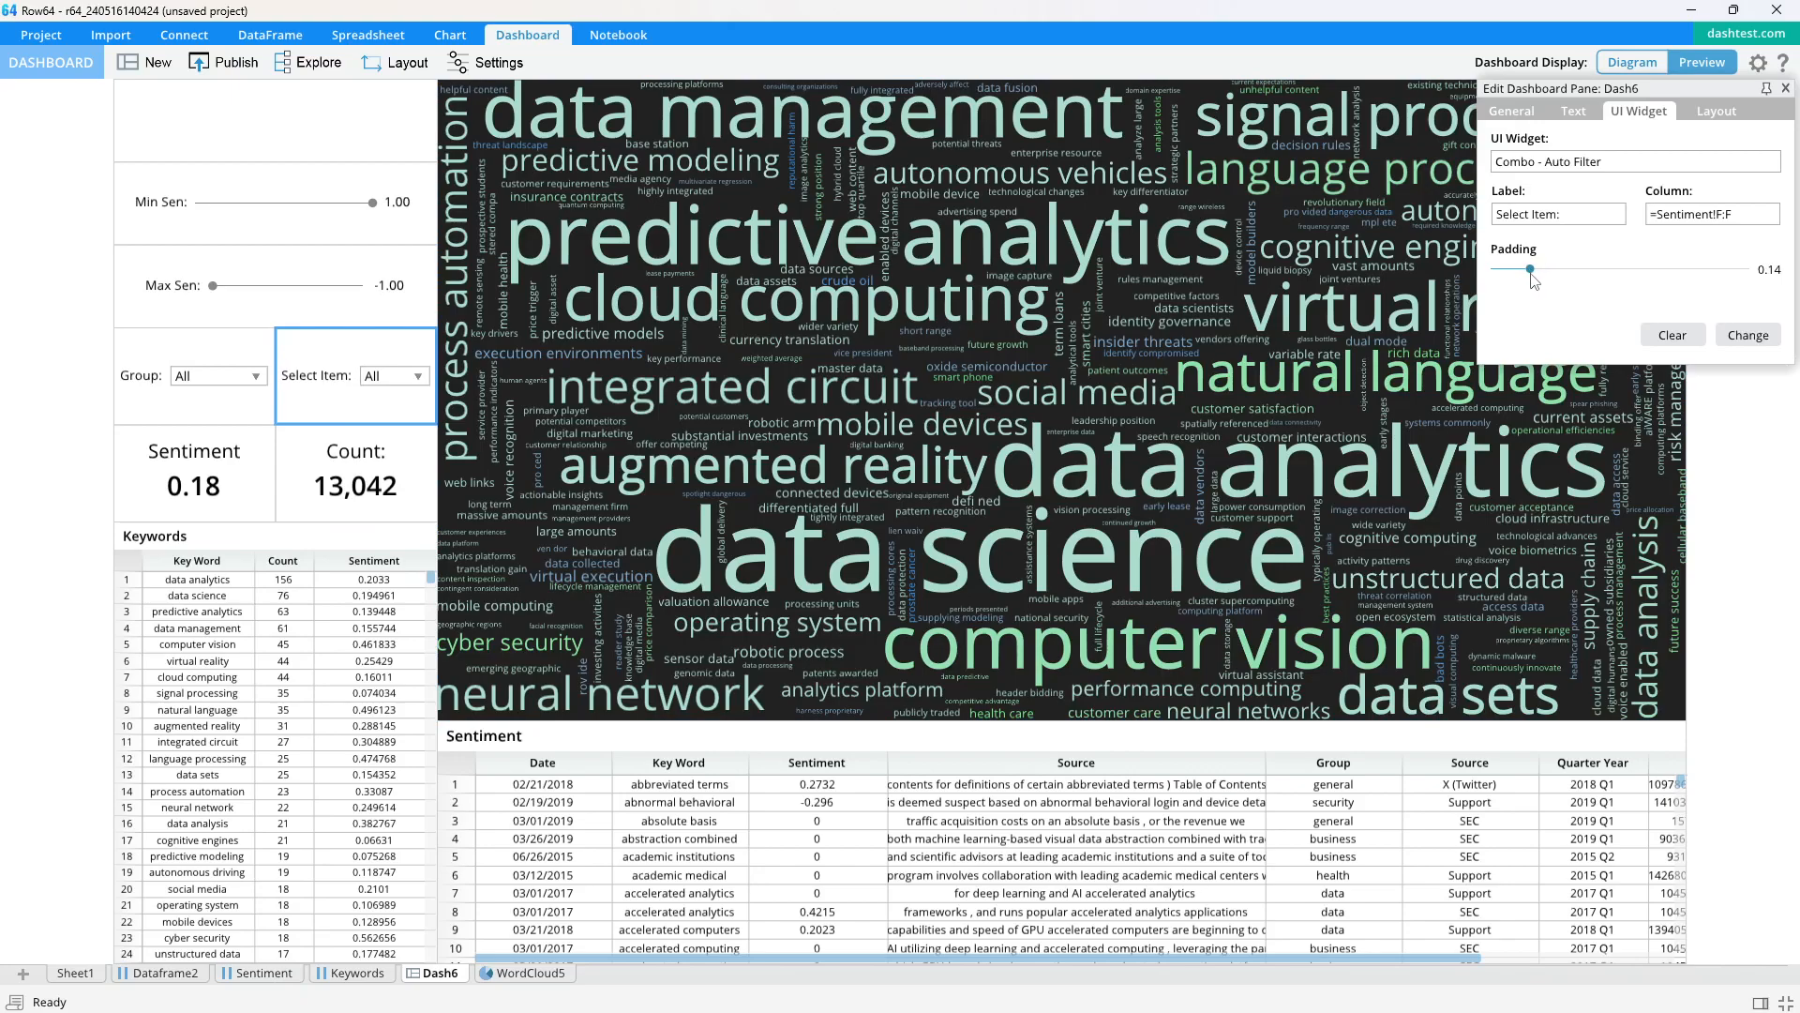
# Close the duplicate sent-01 tab in the browser and check the filter labels on the example dashboard
pyautogui.hotkey('alt', 'Tab')
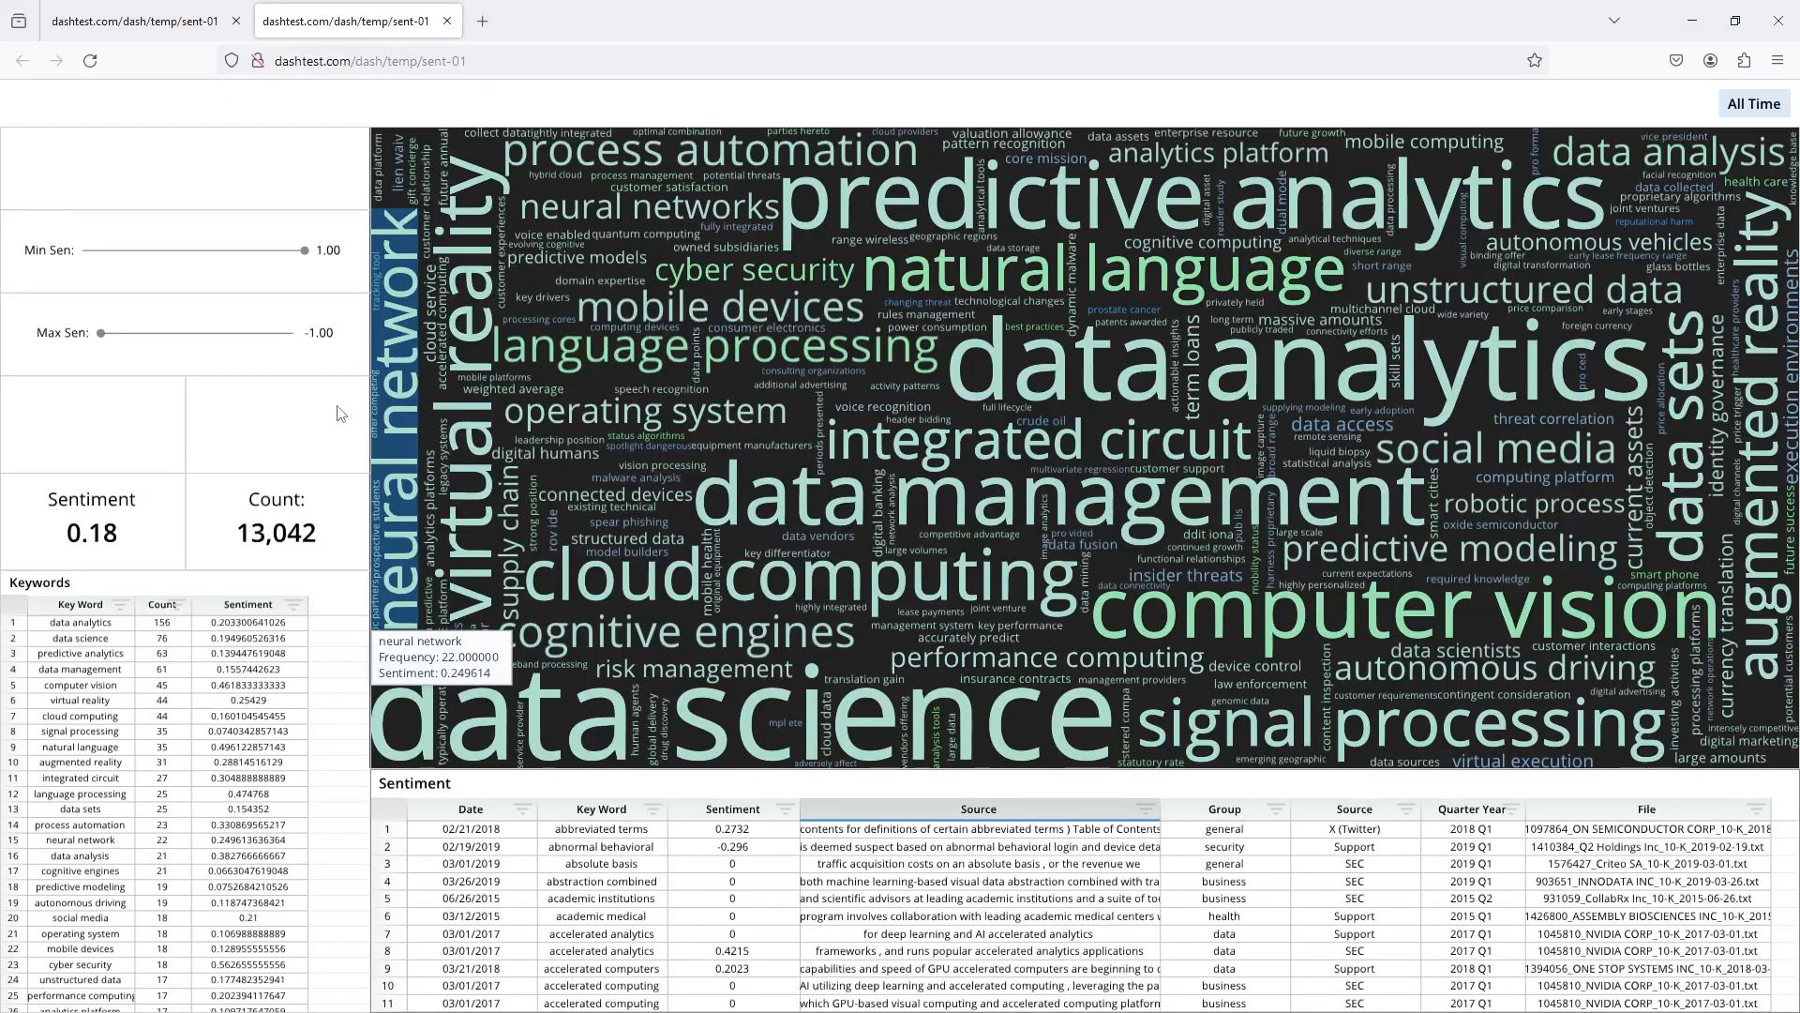
pyautogui.hotkey('alt', 'Tab')
pyautogui.hotkey('alt', 'Tab')
pyautogui.hotkey('alt', 'Tab')
pyautogui.hotkey('alt', 'Tab')
pyautogui.hotkey('alt', 'Tab')
pyautogui.click(446, 20)
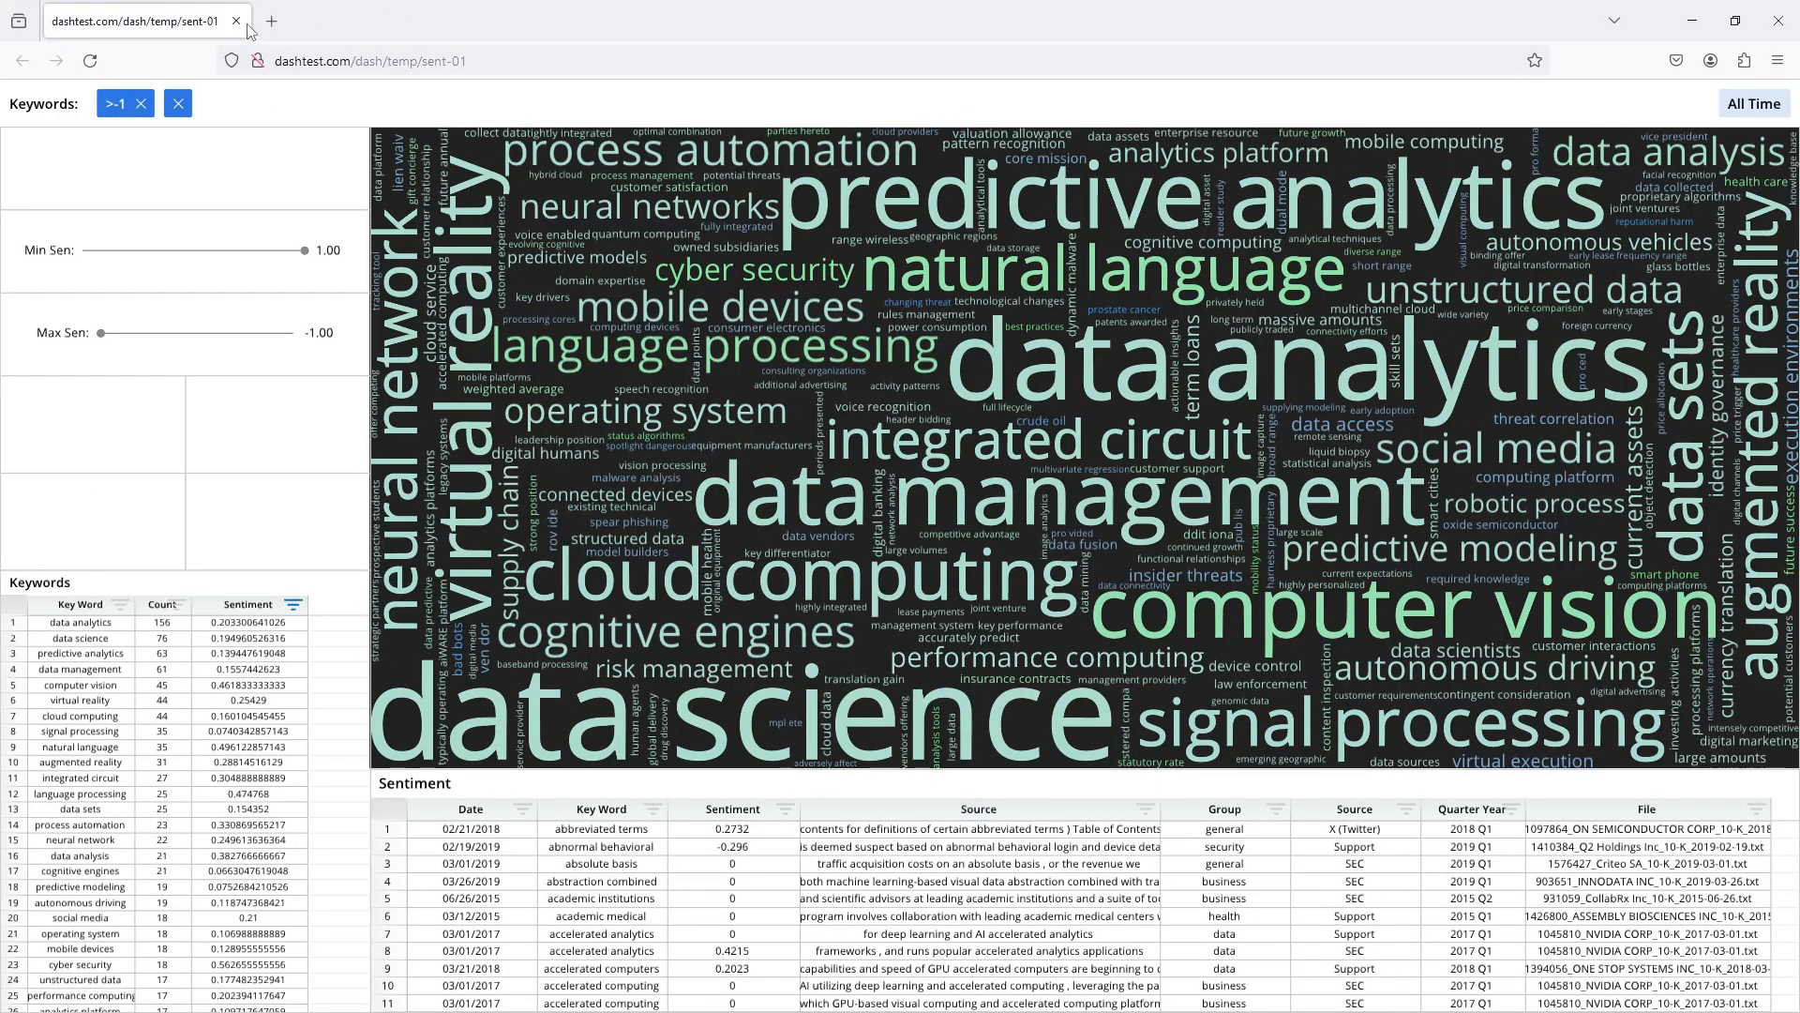
pyautogui.hotkey('alt', 'Tab')
pyautogui.hotkey('alt', 'Tab')
pyautogui.hotkey('alt', 'Tab')
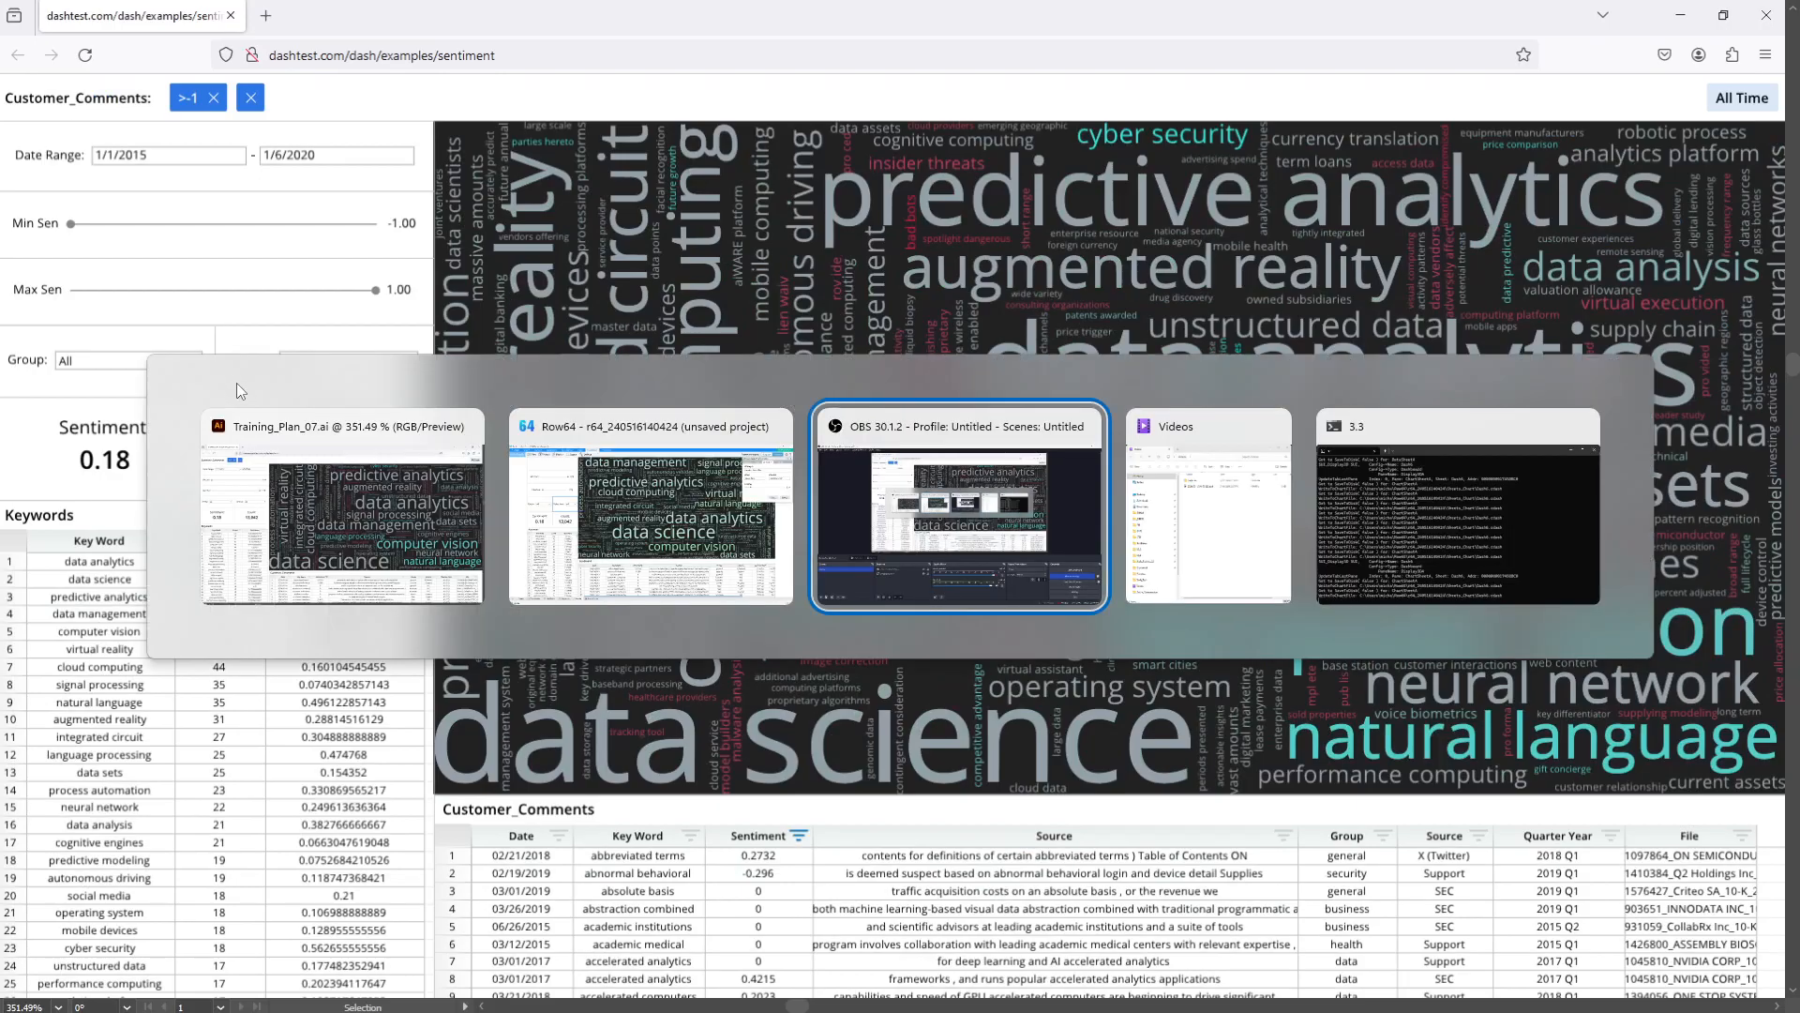
pyautogui.hotkey('alt', 'shift', 'Tab')
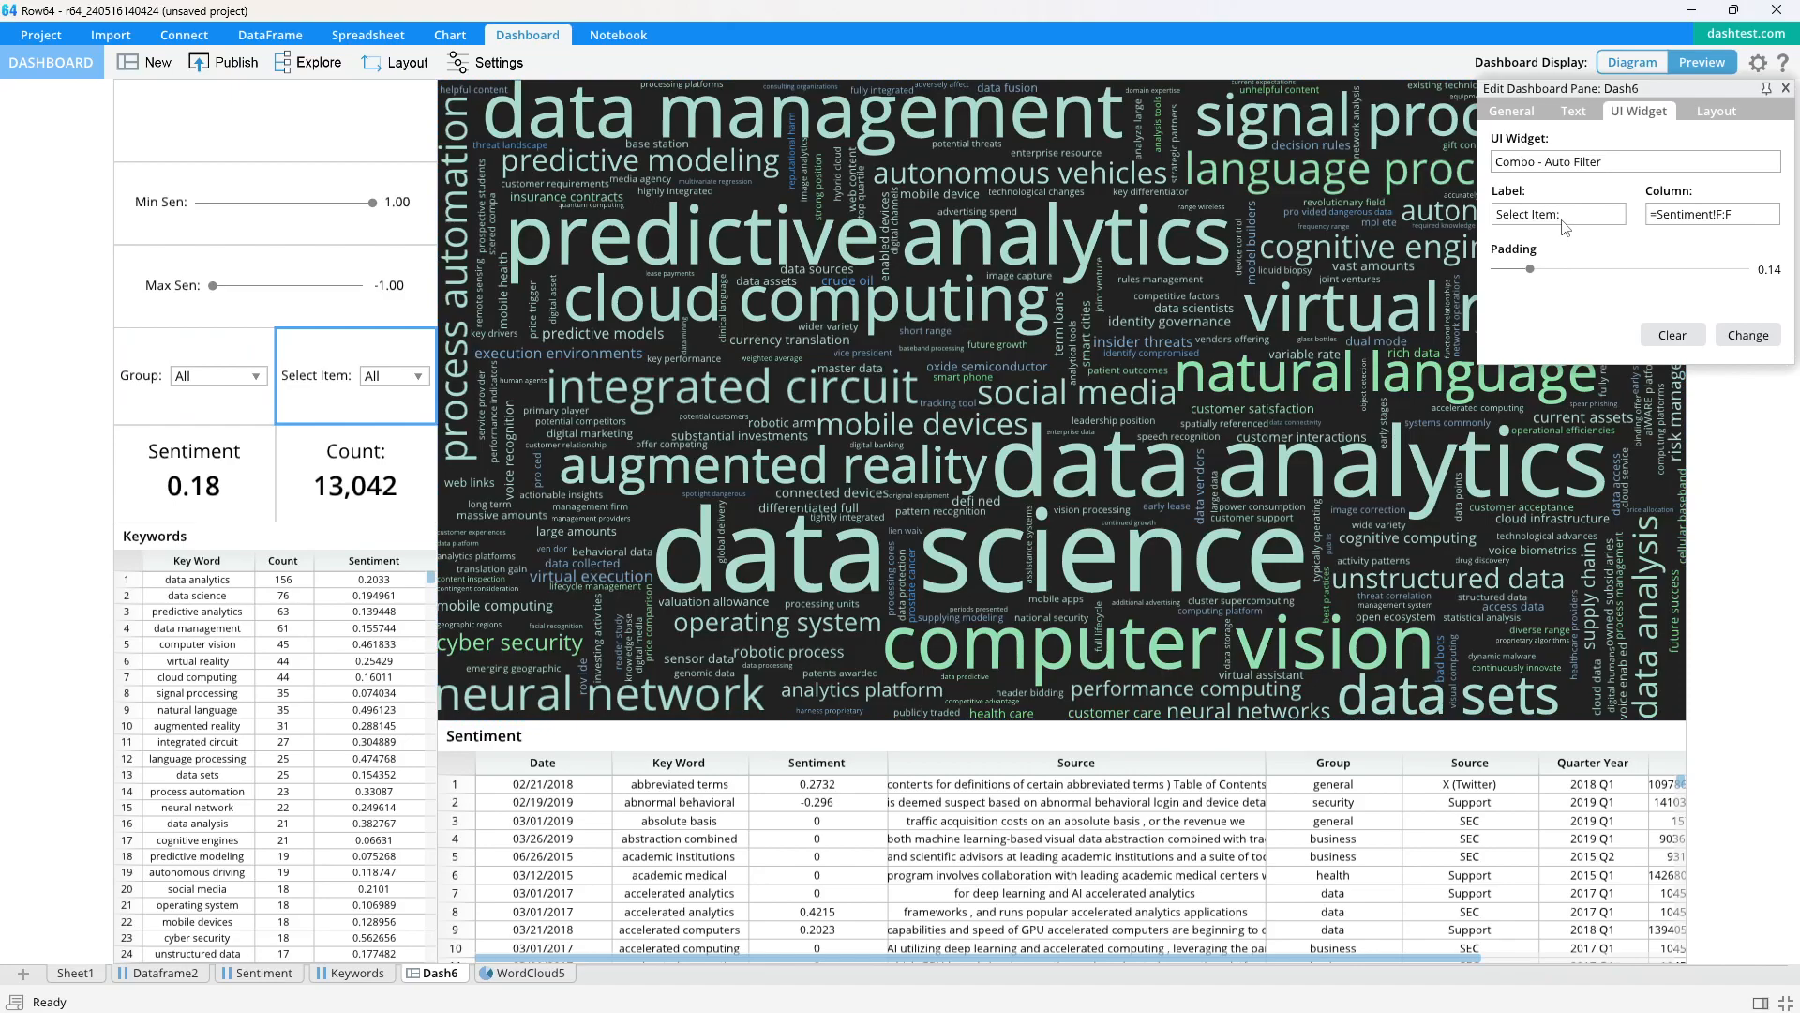
# Label the second combo filter "Source:" and close the pane settings
pyautogui.moveTo(1565, 227); pyautogui.dragTo(1443, 225)
pyautogui.moveTo(1581, 214); pyautogui.dragTo(1439, 215)
pyautogui.write('Source:')
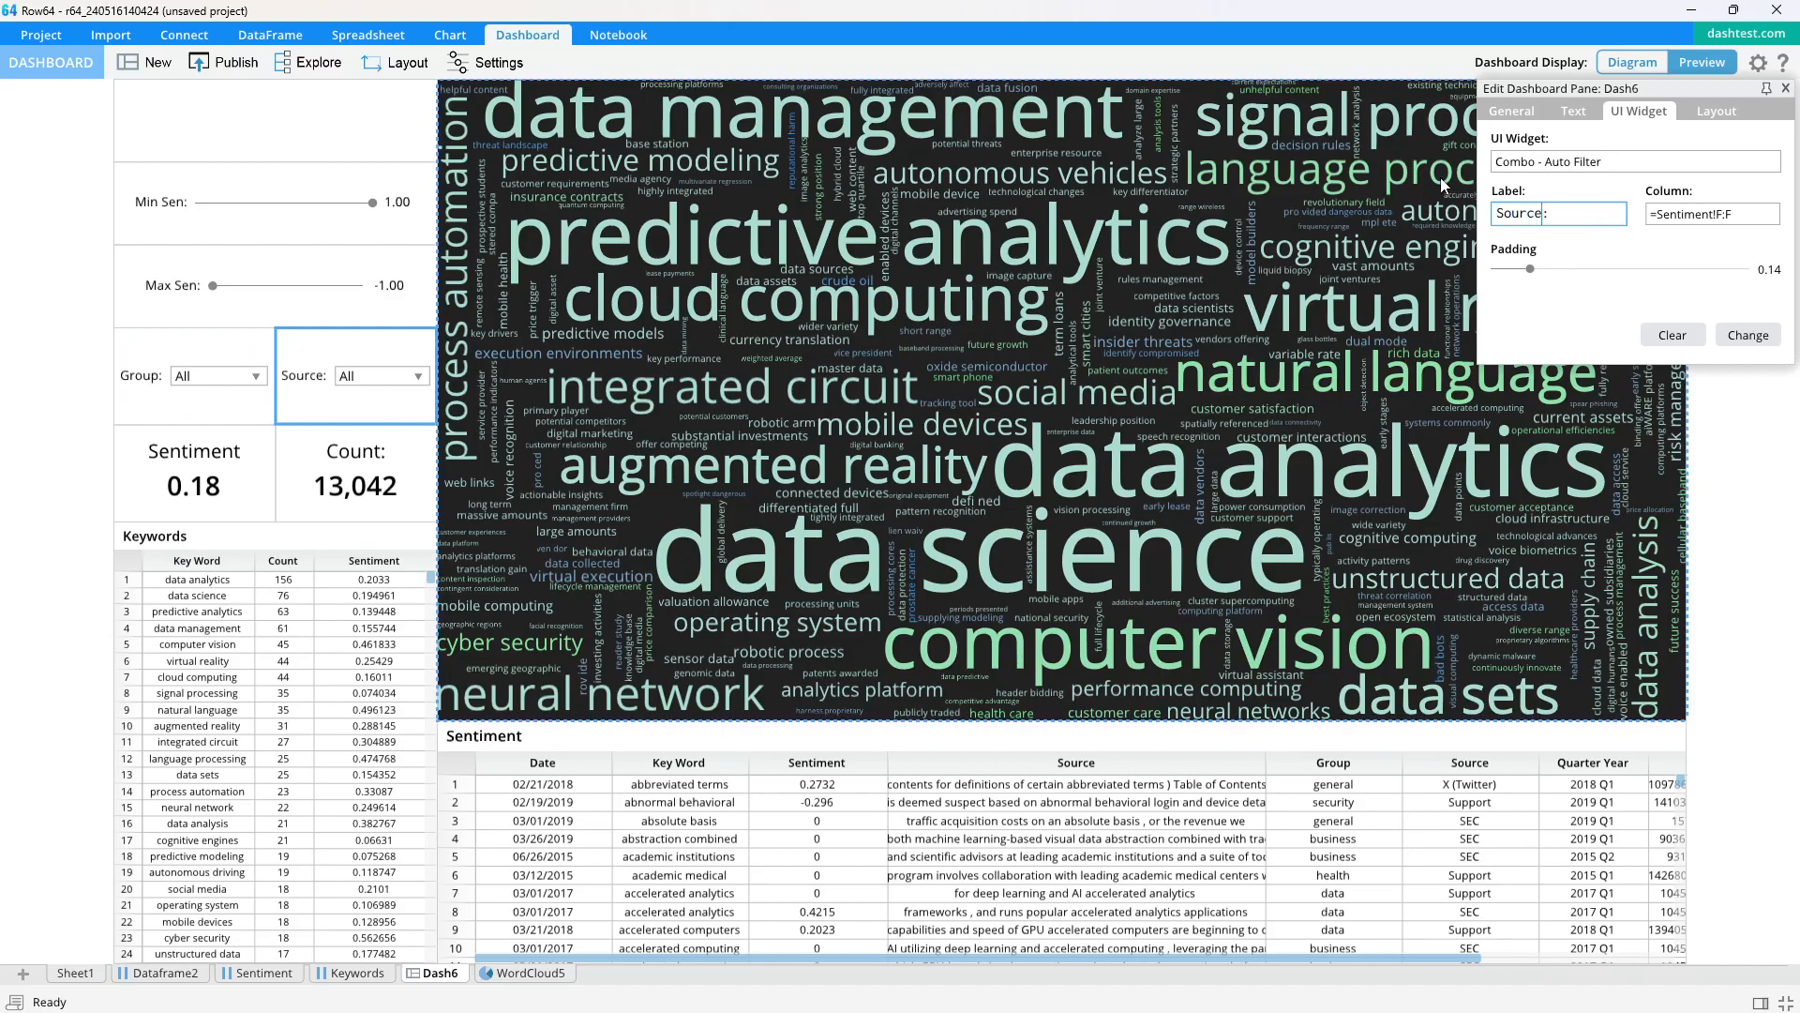
pyautogui.click(1785, 87)
# Publish the dashboard with the Group and Source filters, overwriting sent-01 in the temp group
pyautogui.click(226, 62)
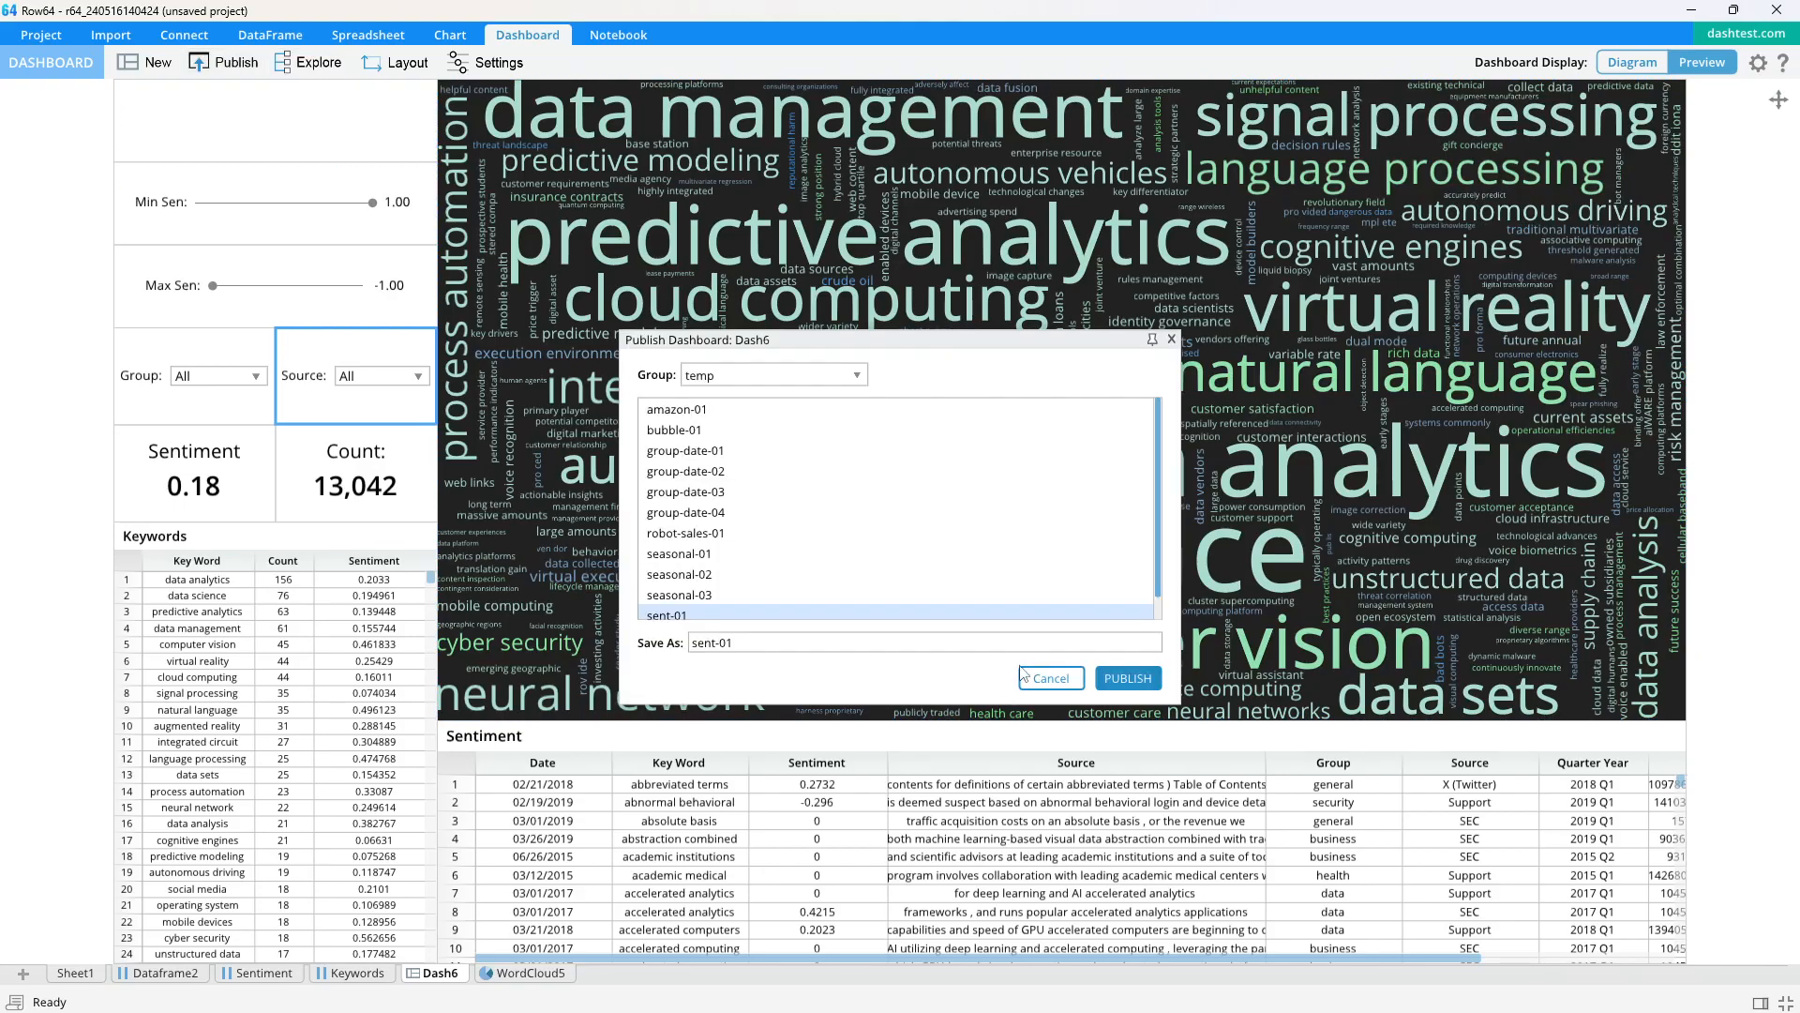
pyautogui.click(1125, 678)
pyautogui.click(1047, 480)
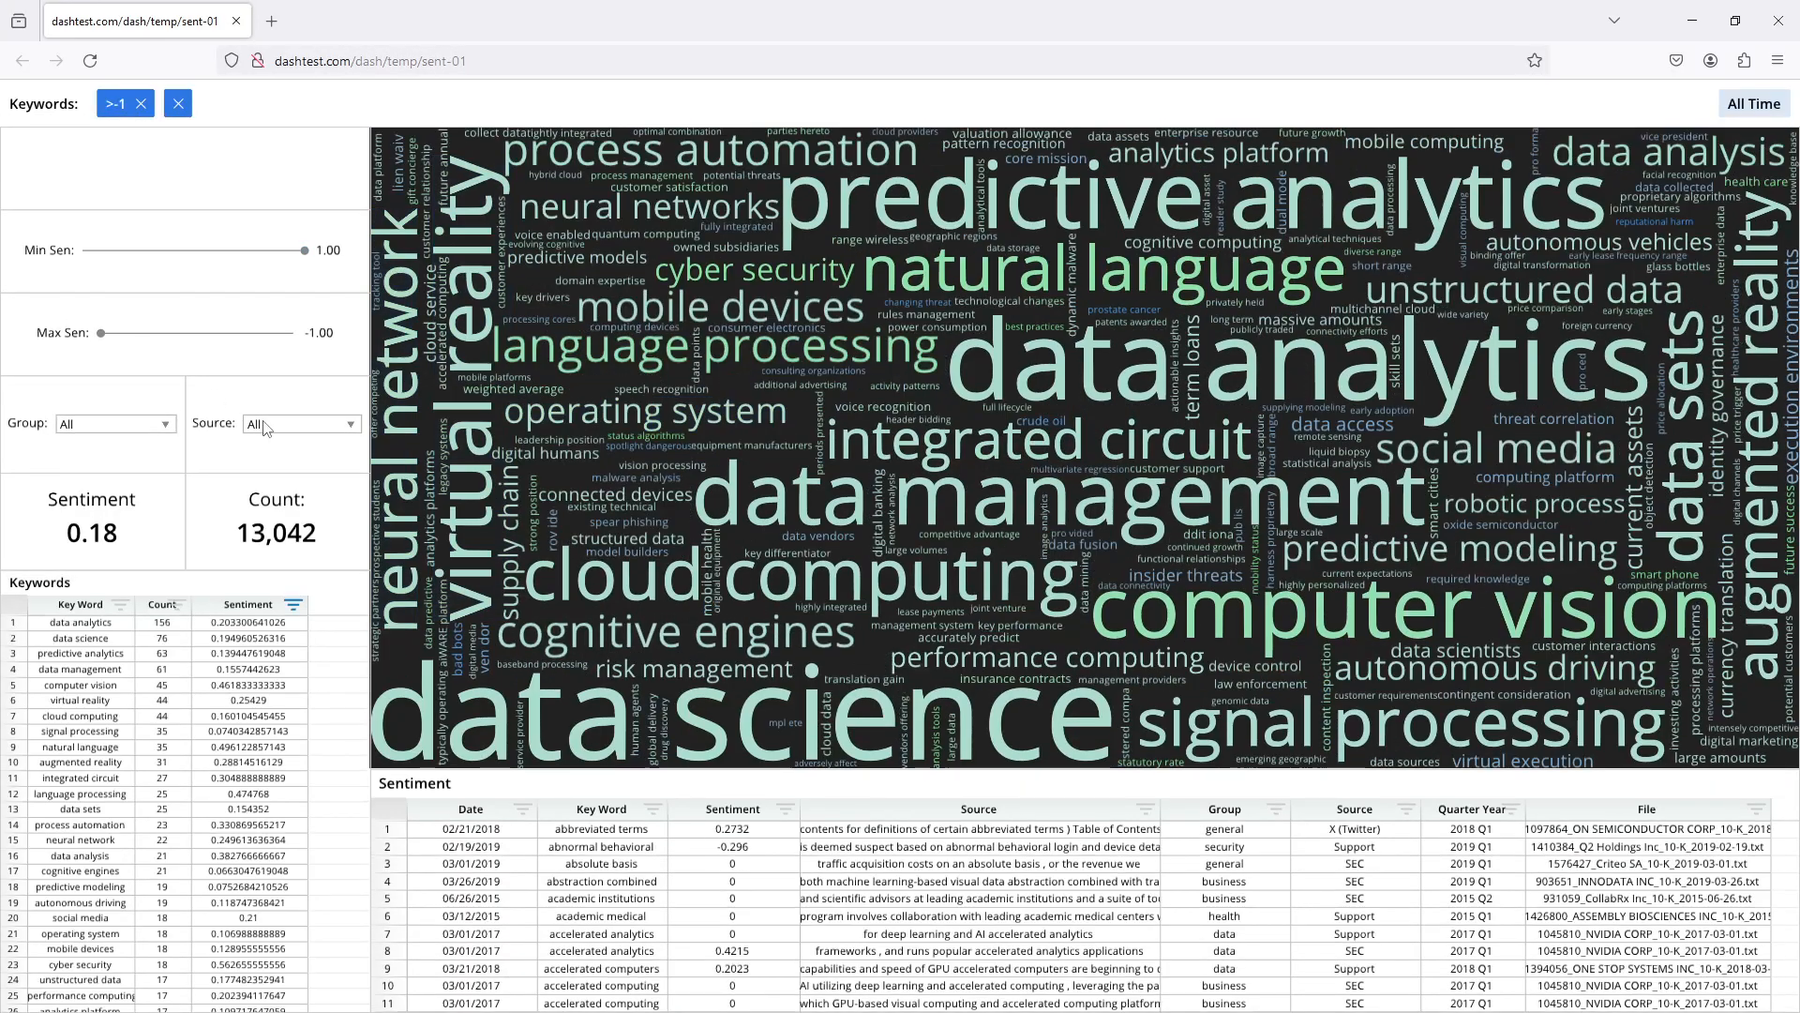
# Test the Source filter on the published dashboard with Reddit, X (Twitter) and Reddit again
pyautogui.click(294, 425)
pyautogui.click(293, 440)
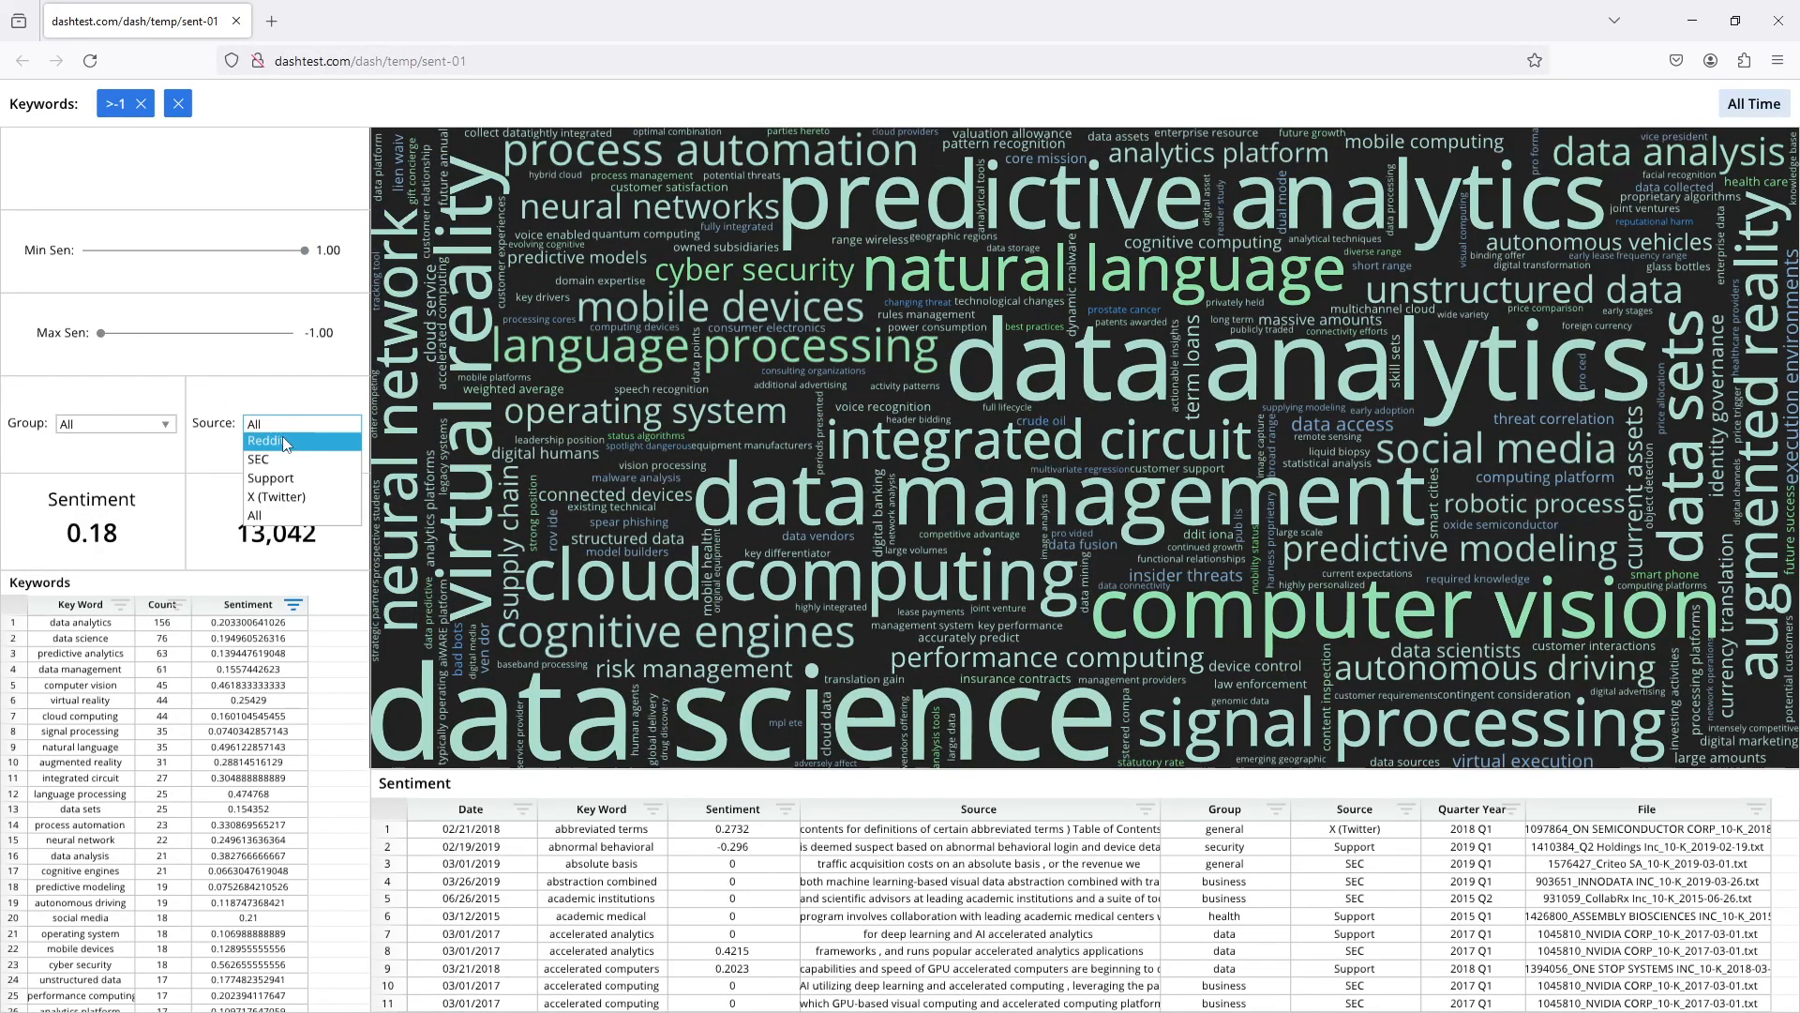
pyautogui.click(320, 454)
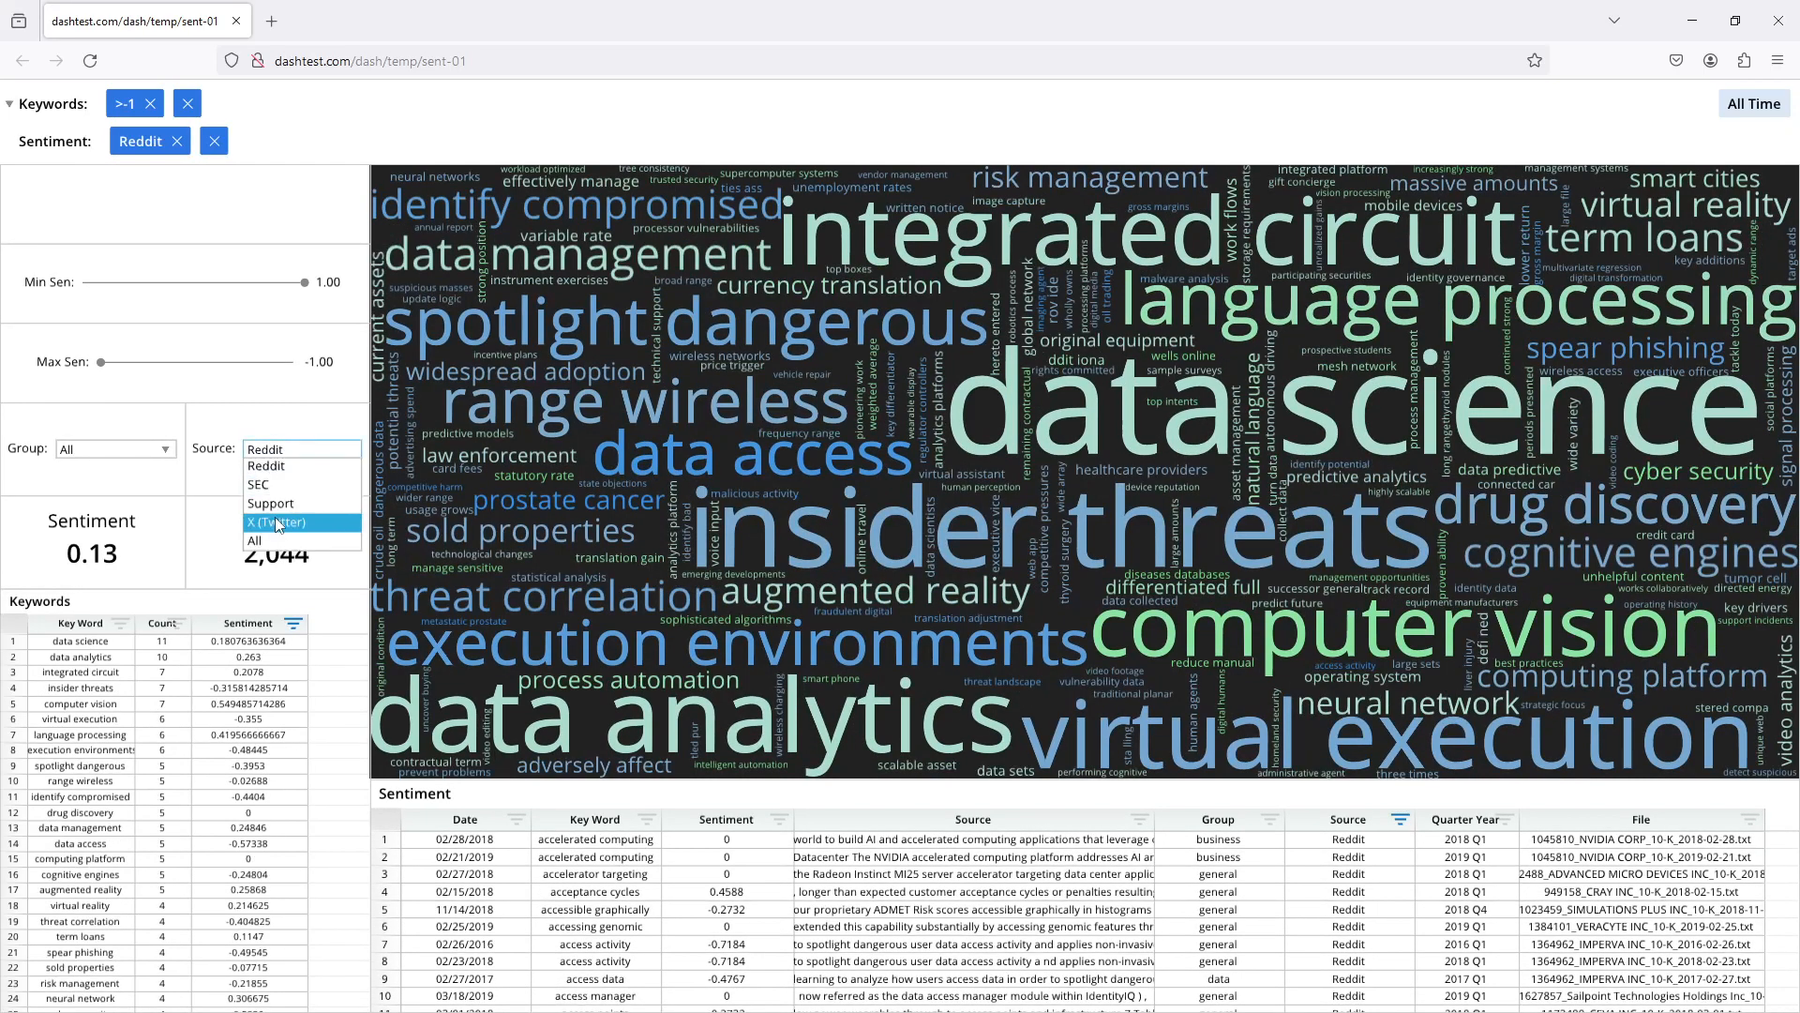
pyautogui.click(279, 518)
pyautogui.click(314, 449)
pyautogui.click(300, 466)
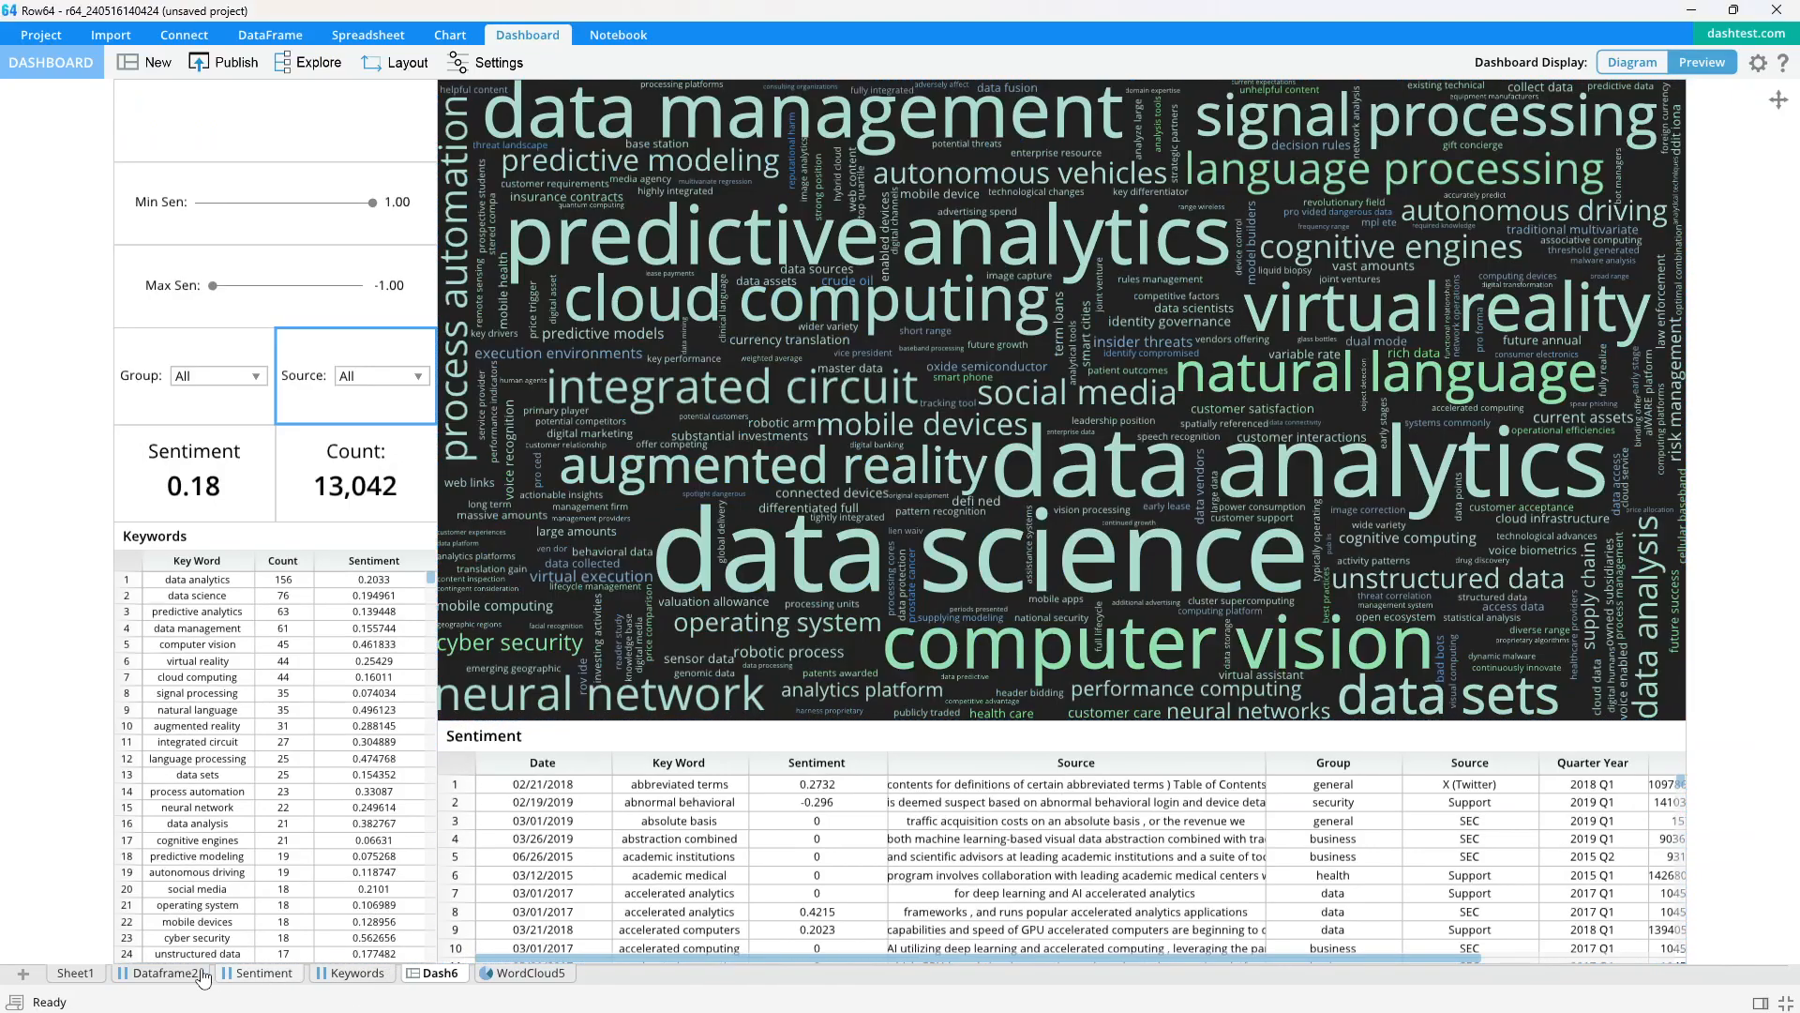
# Review the Sentiment and Keywords dataframes in Row64 and clear the active filters on the published dashboard
pyautogui.click(249, 976)
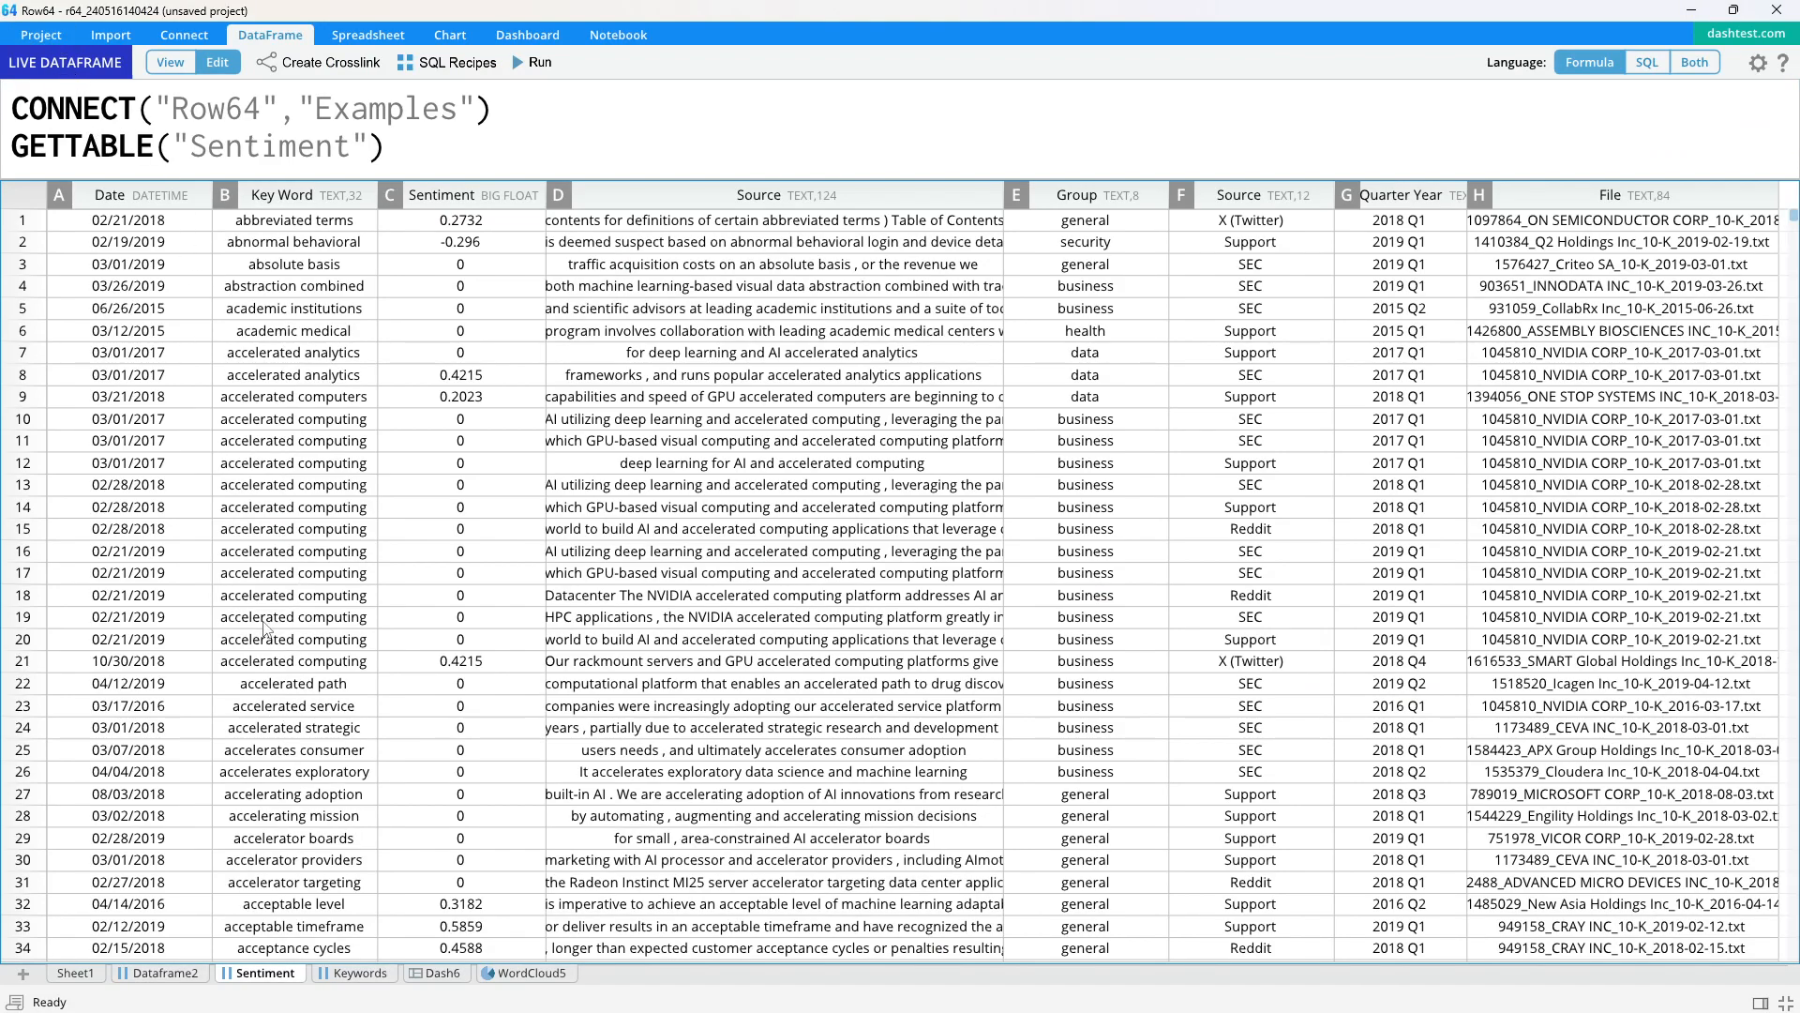
pyautogui.click(361, 974)
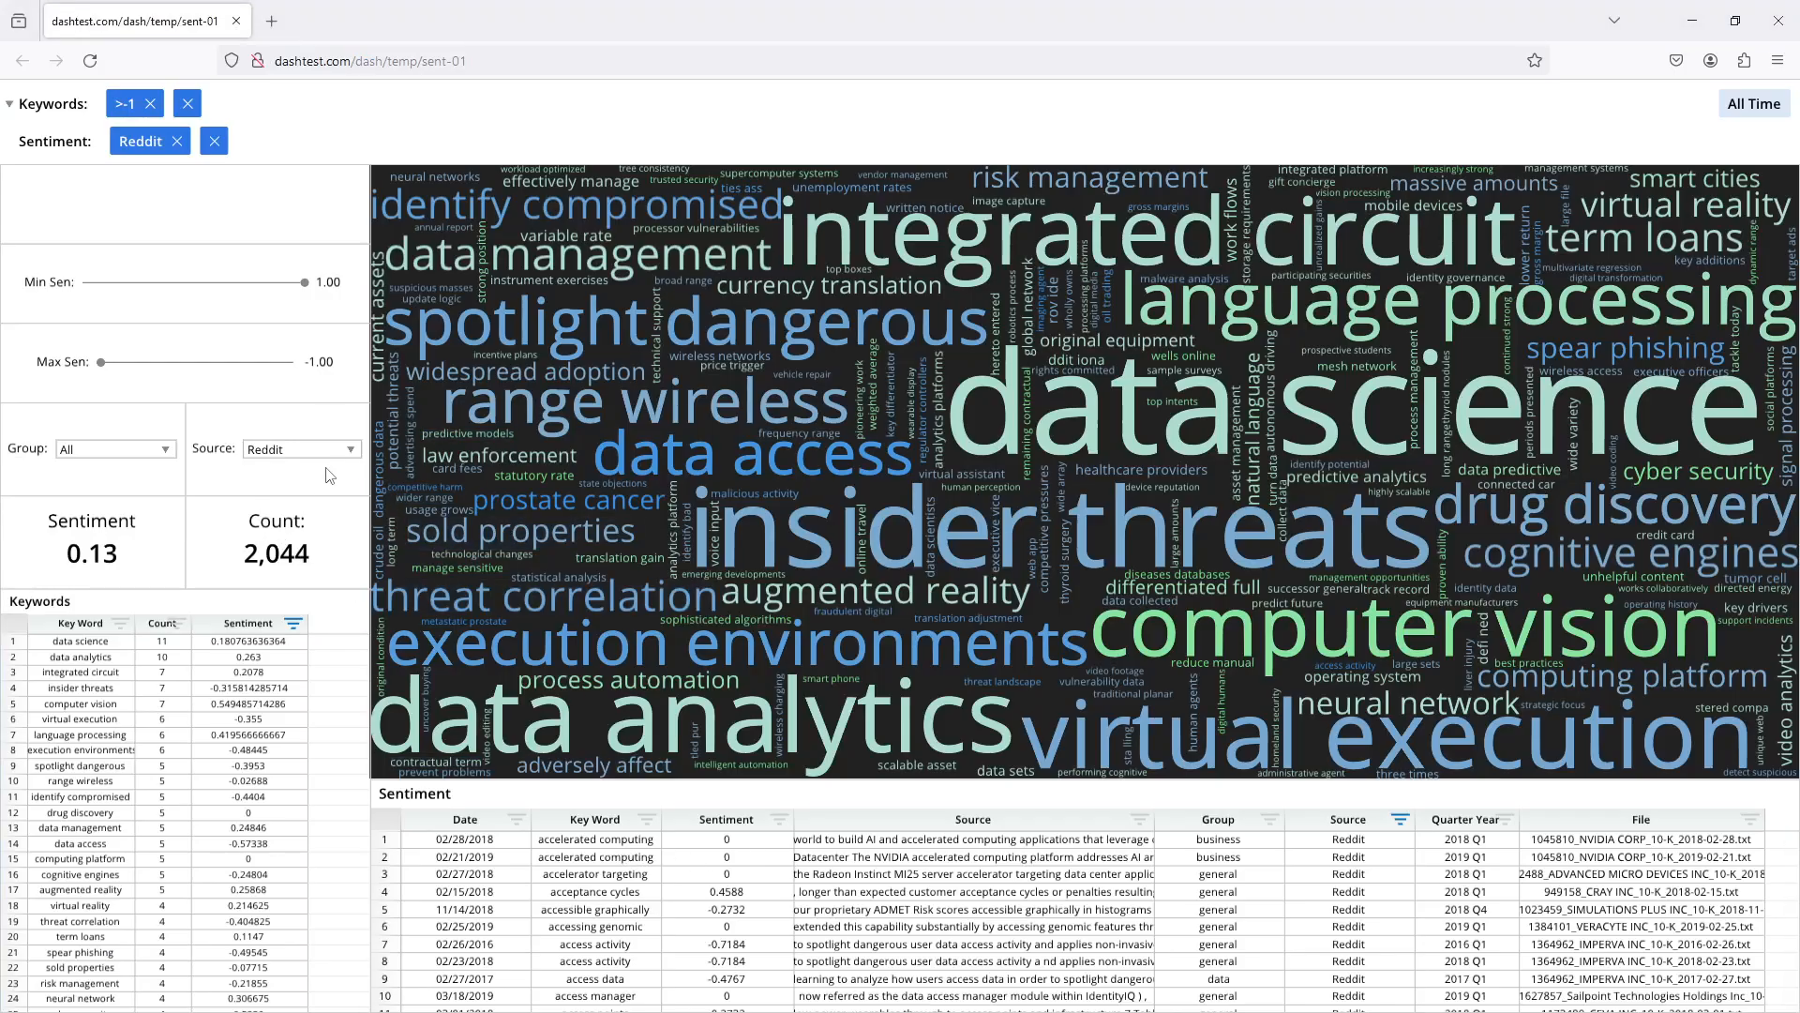
pyautogui.click(217, 142)
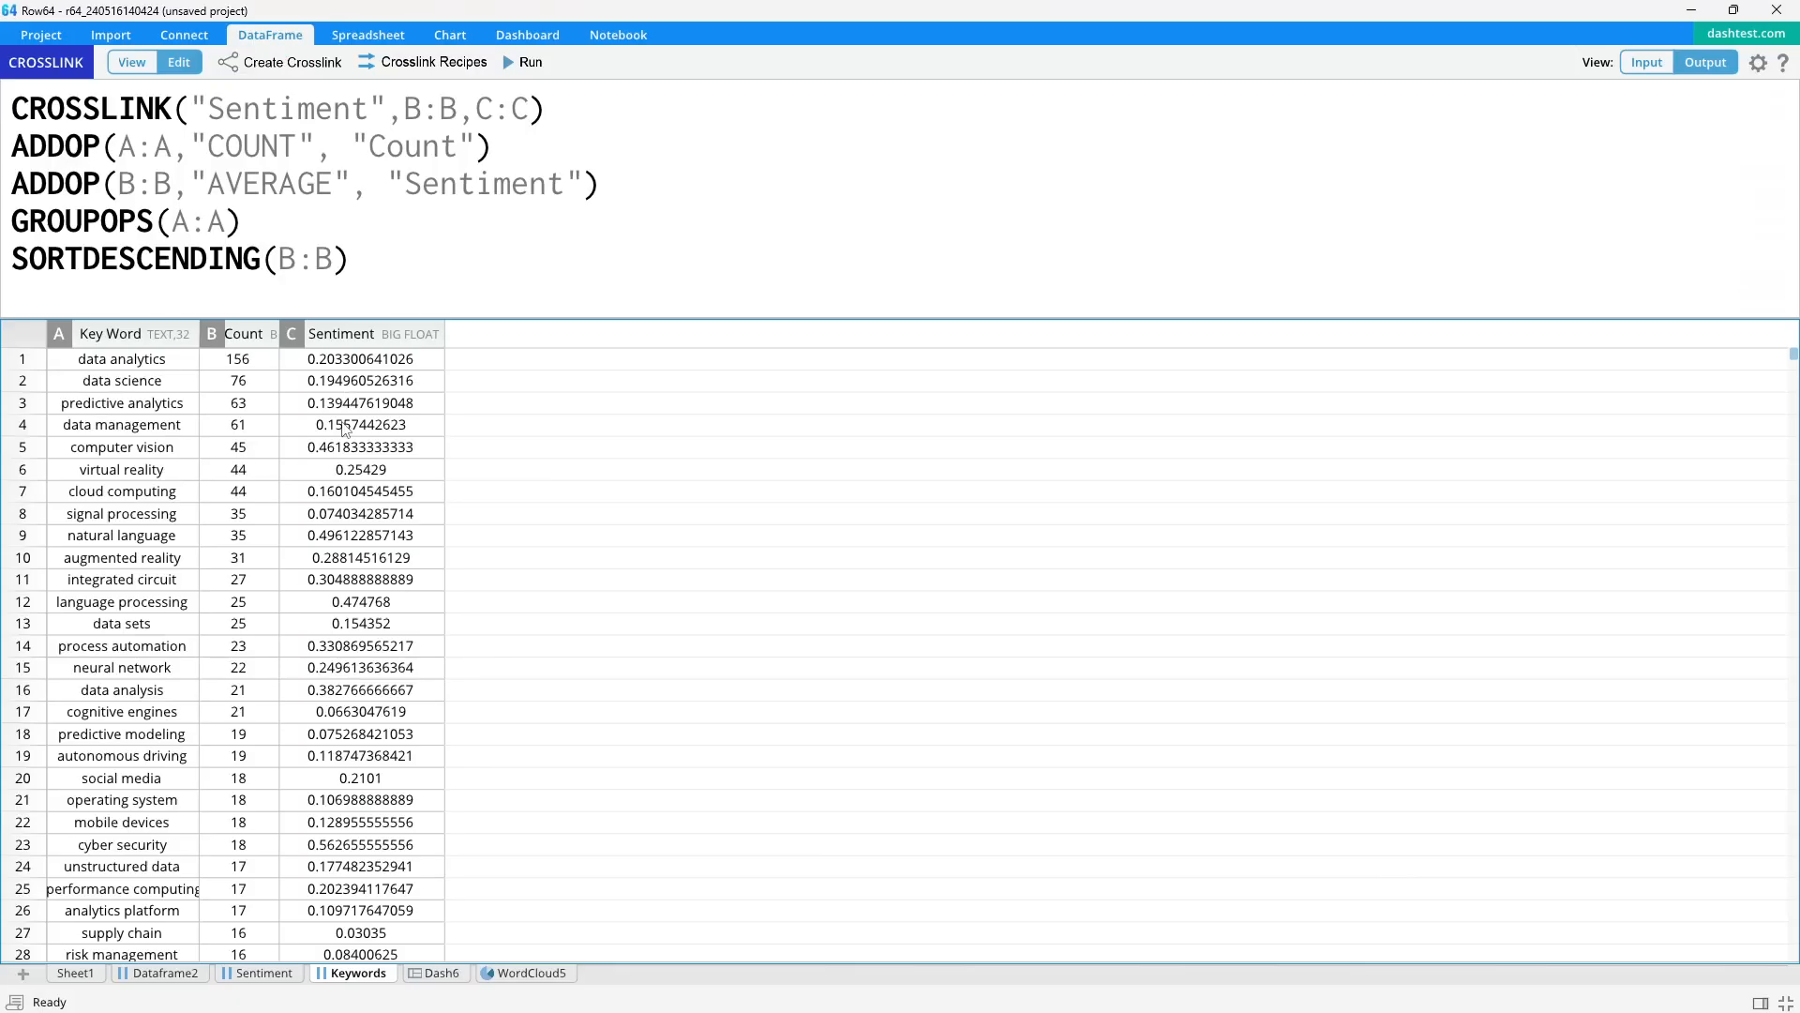
pyautogui.hotkey('alt', 'Tab')
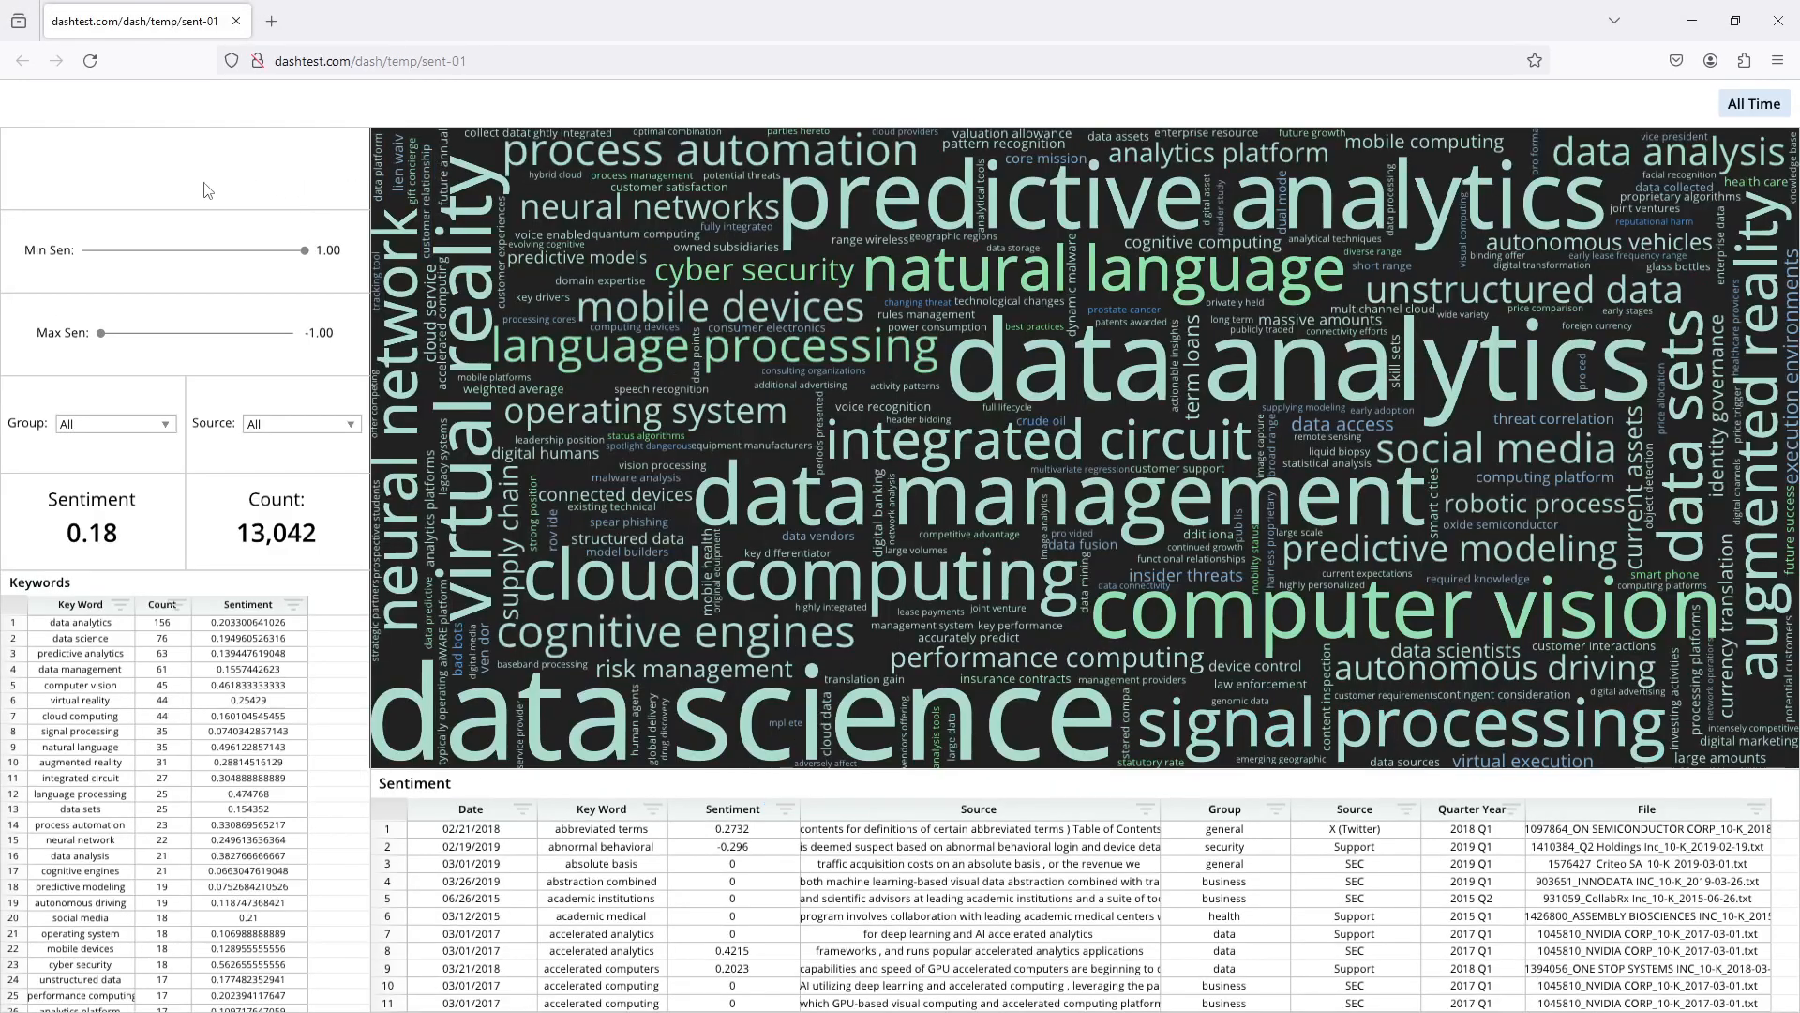
# Switch to Row64 and add a Date Range widget to the empty pane above the Min Sen slider in Dash6
pyautogui.hotkey('alt', 'Tab')
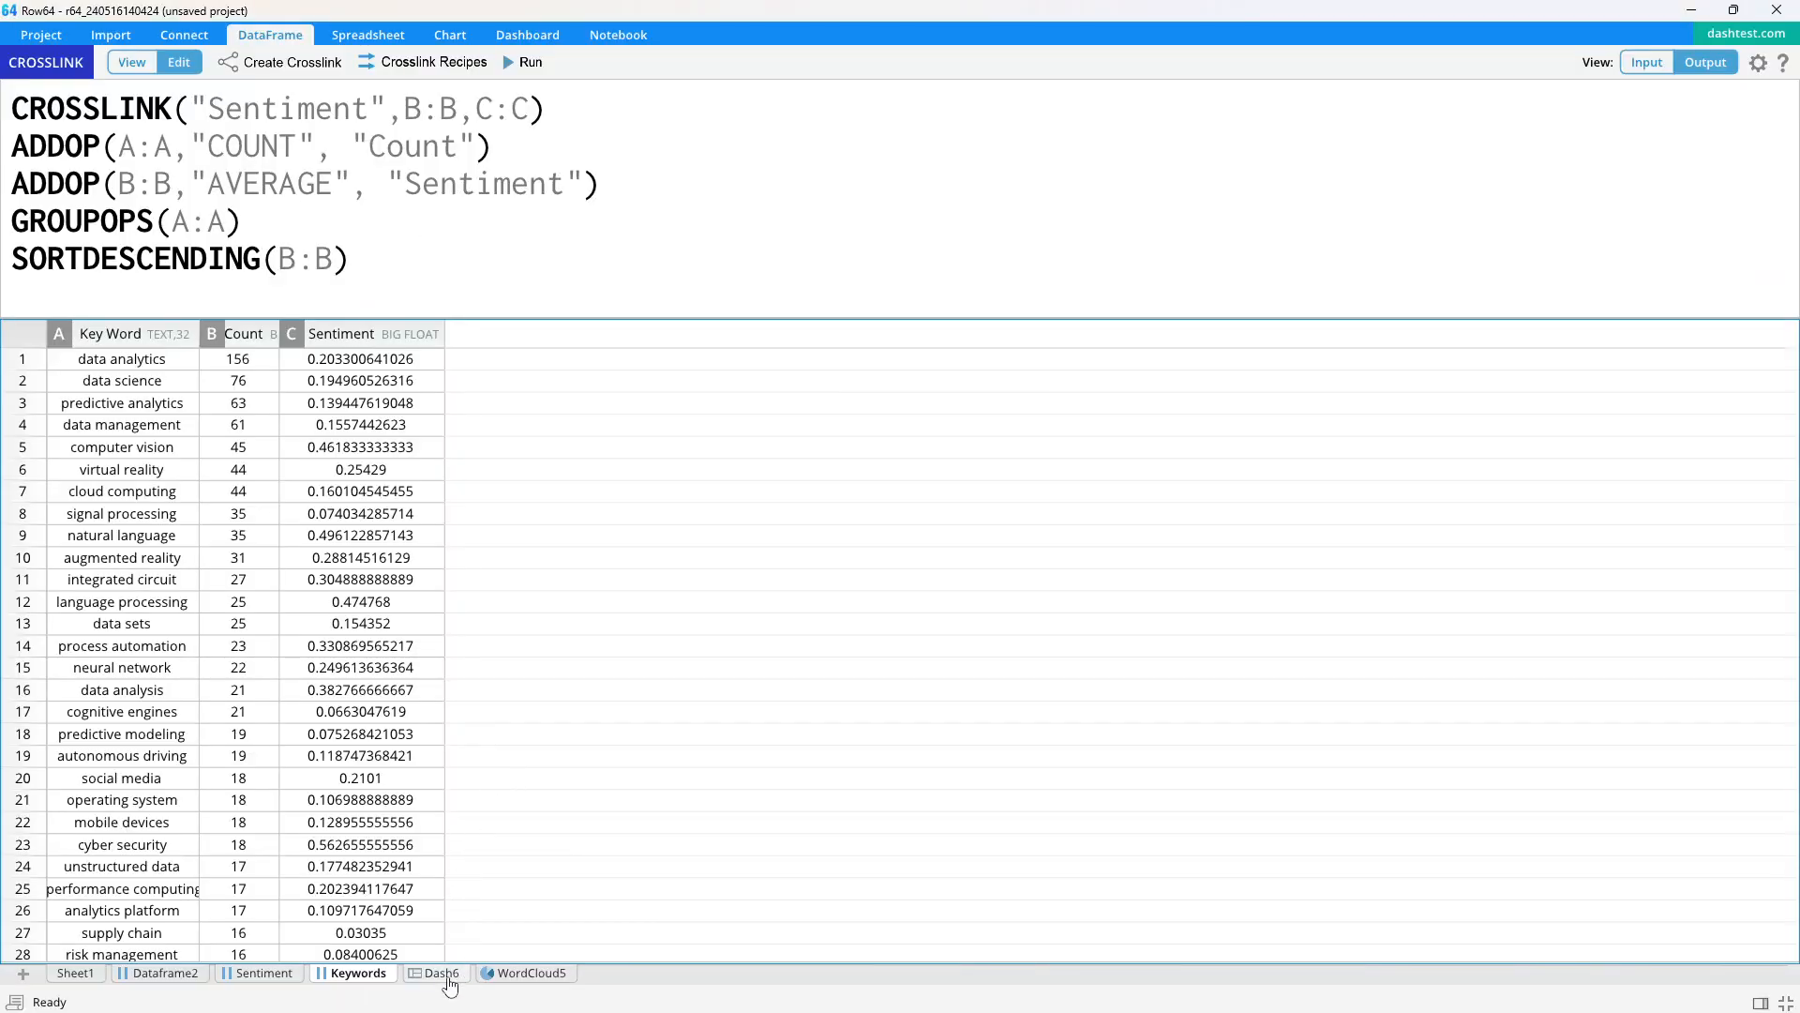
pyautogui.click(448, 978)
pyautogui.doubleClick(259, 145)
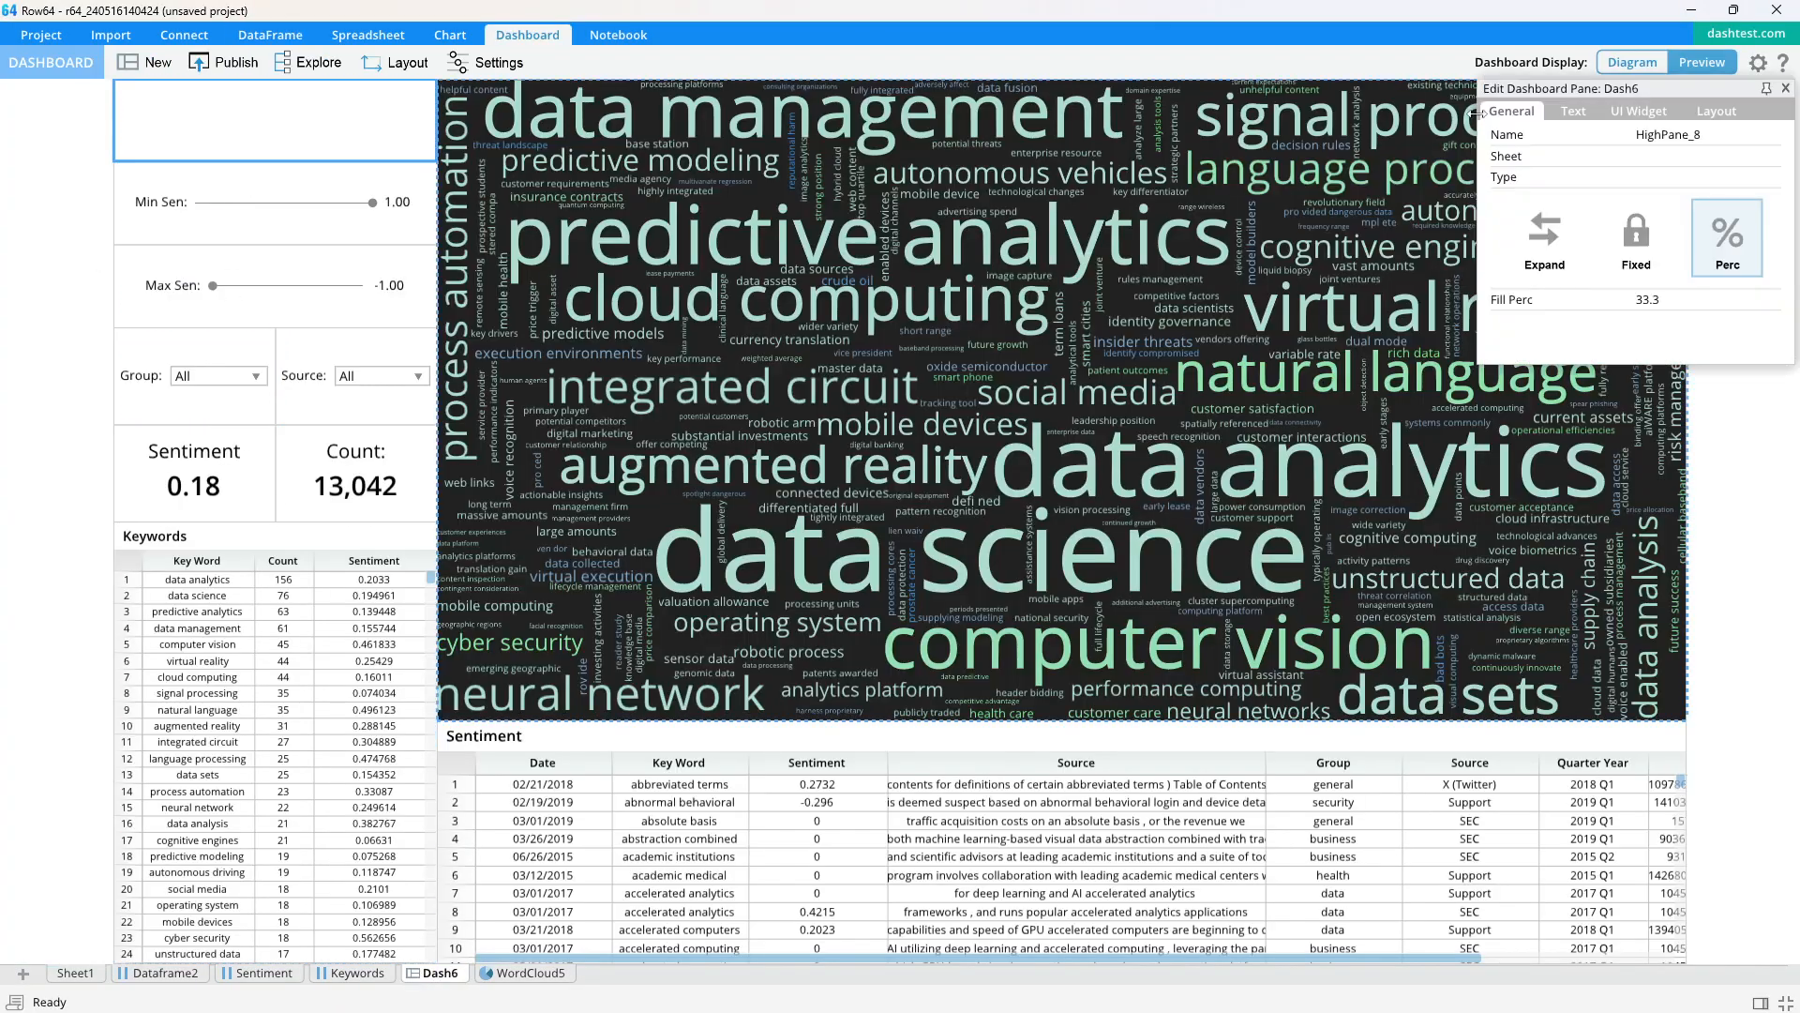
pyautogui.click(1658, 114)
pyautogui.click(1743, 334)
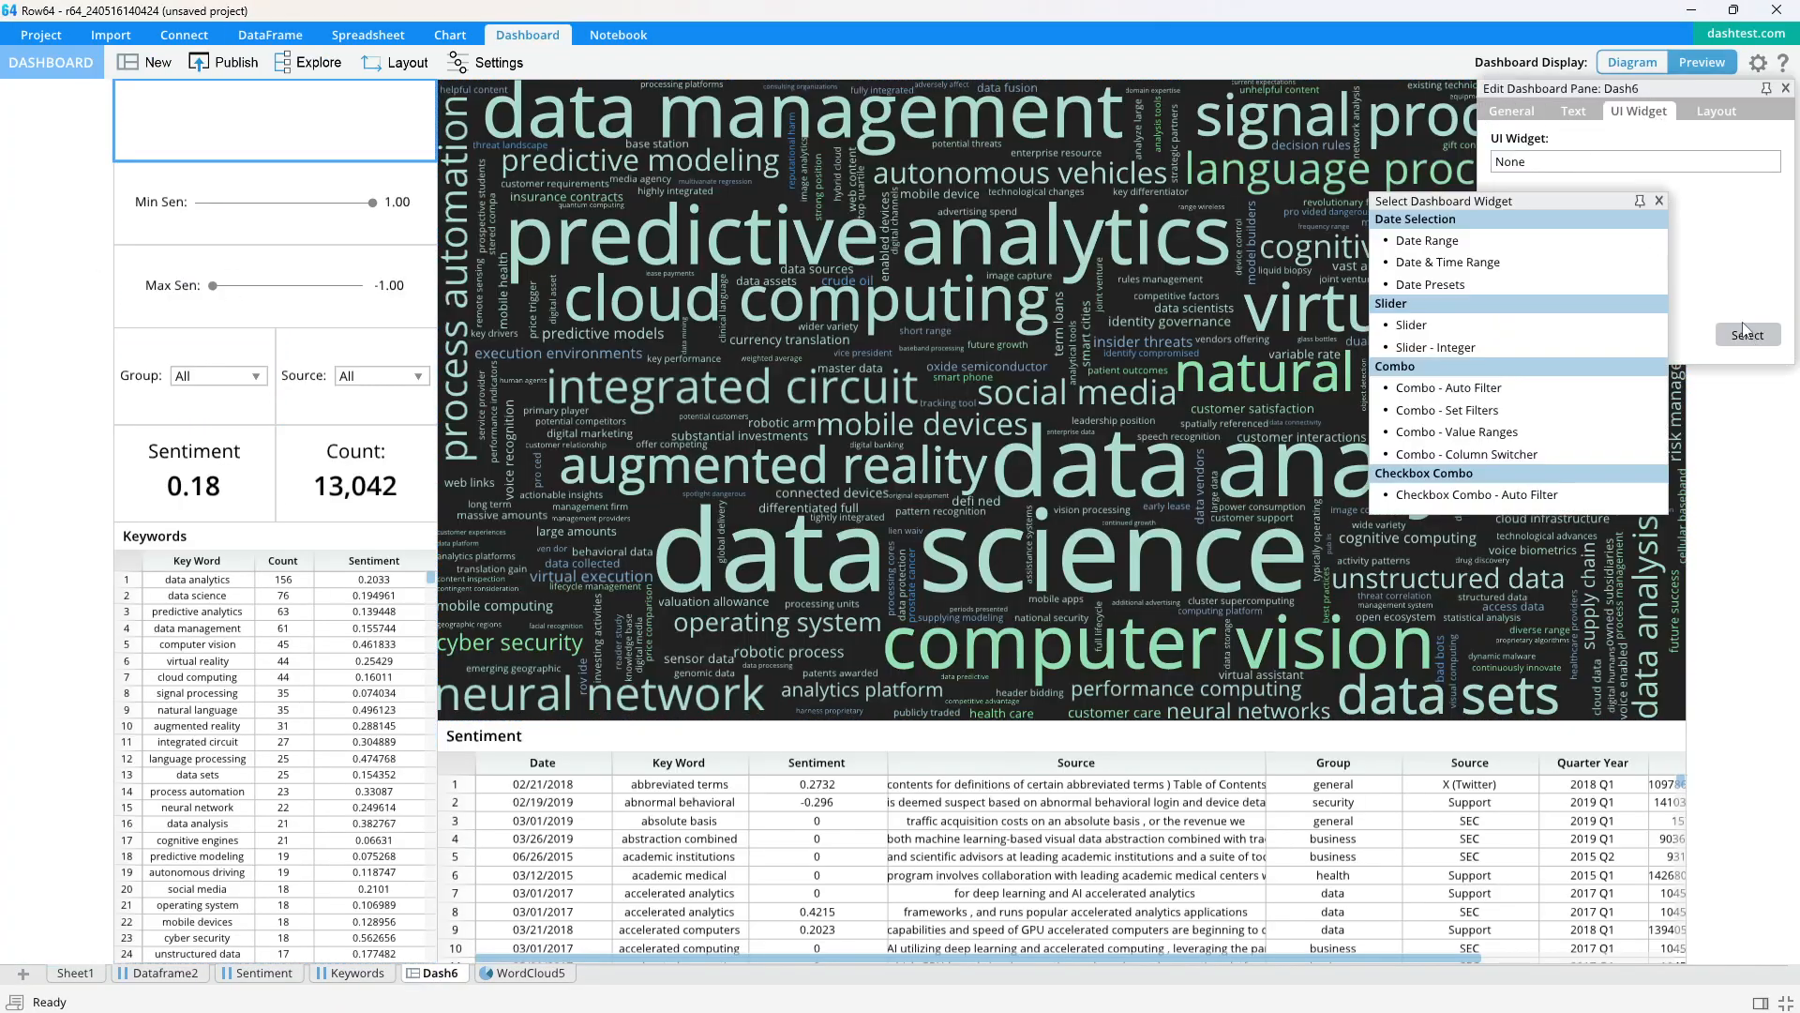
pyautogui.click(1465, 243)
# Set the Date Range widget's filter to start at 1/1/2015 and end at 1/6/2020
pyautogui.moveTo(1648, 95); pyautogui.dragTo(1145, 167)
pyautogui.click(1131, 349)
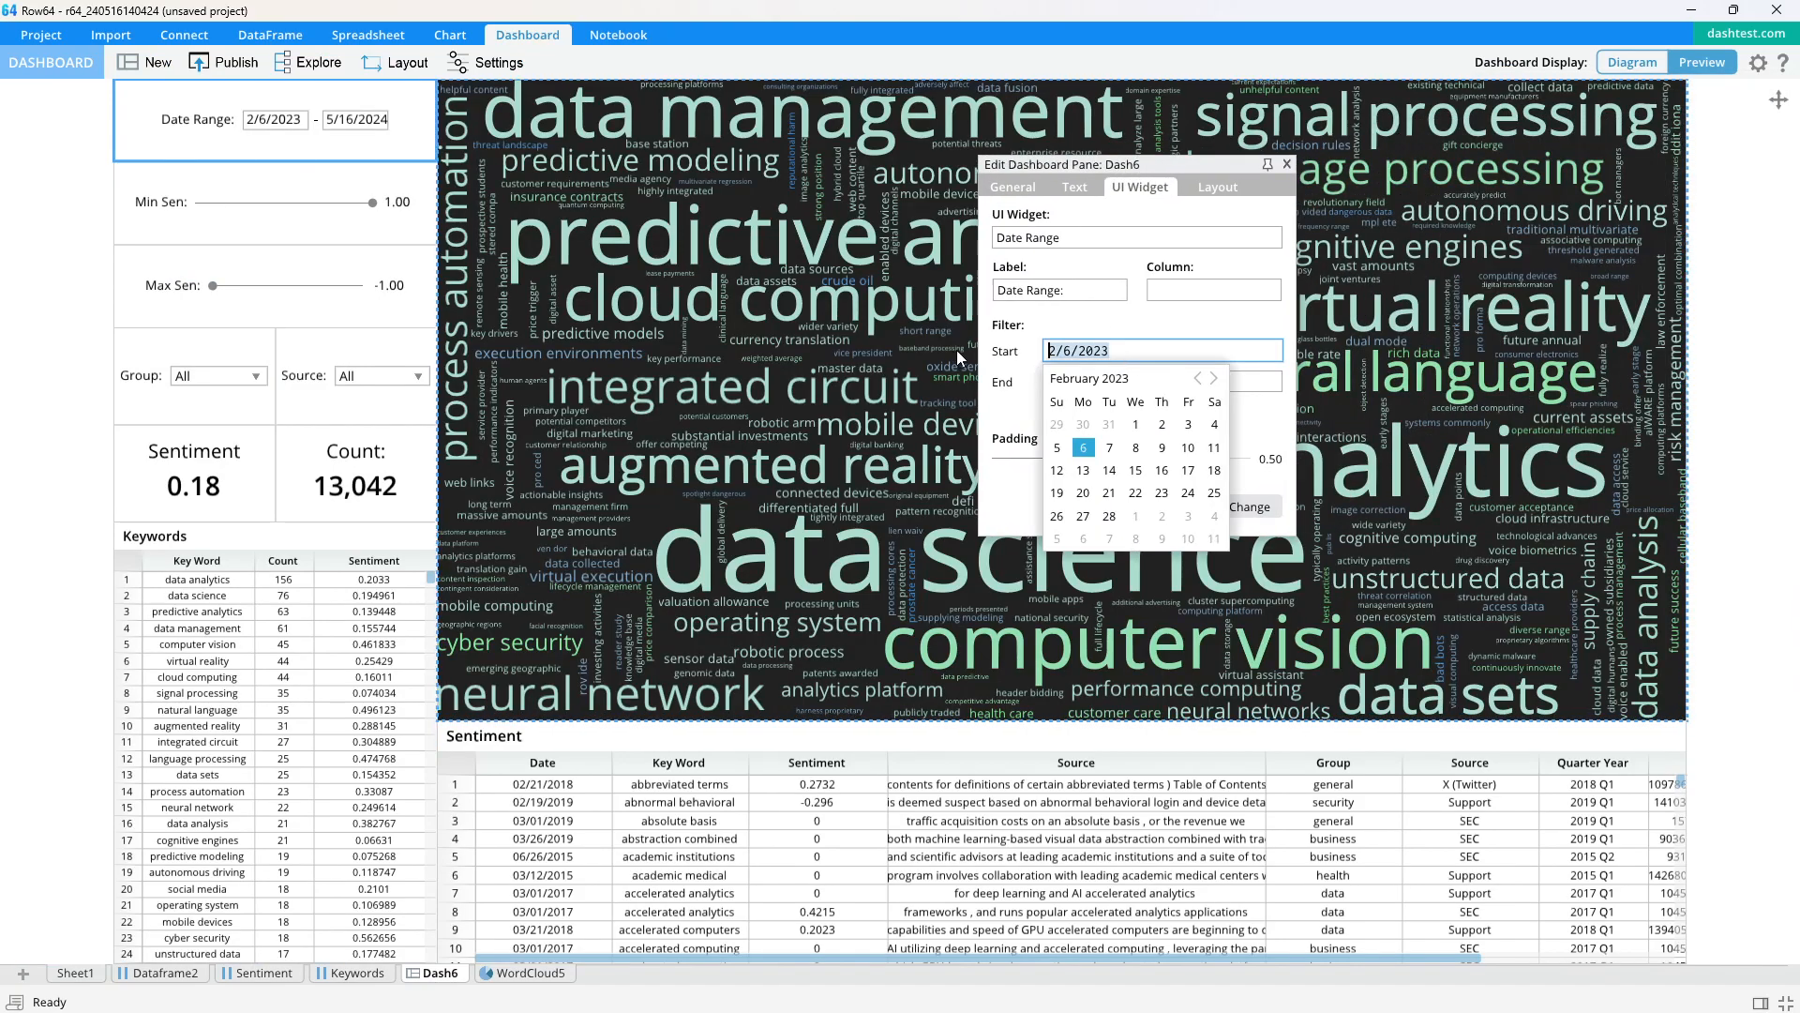
pyautogui.write('1')
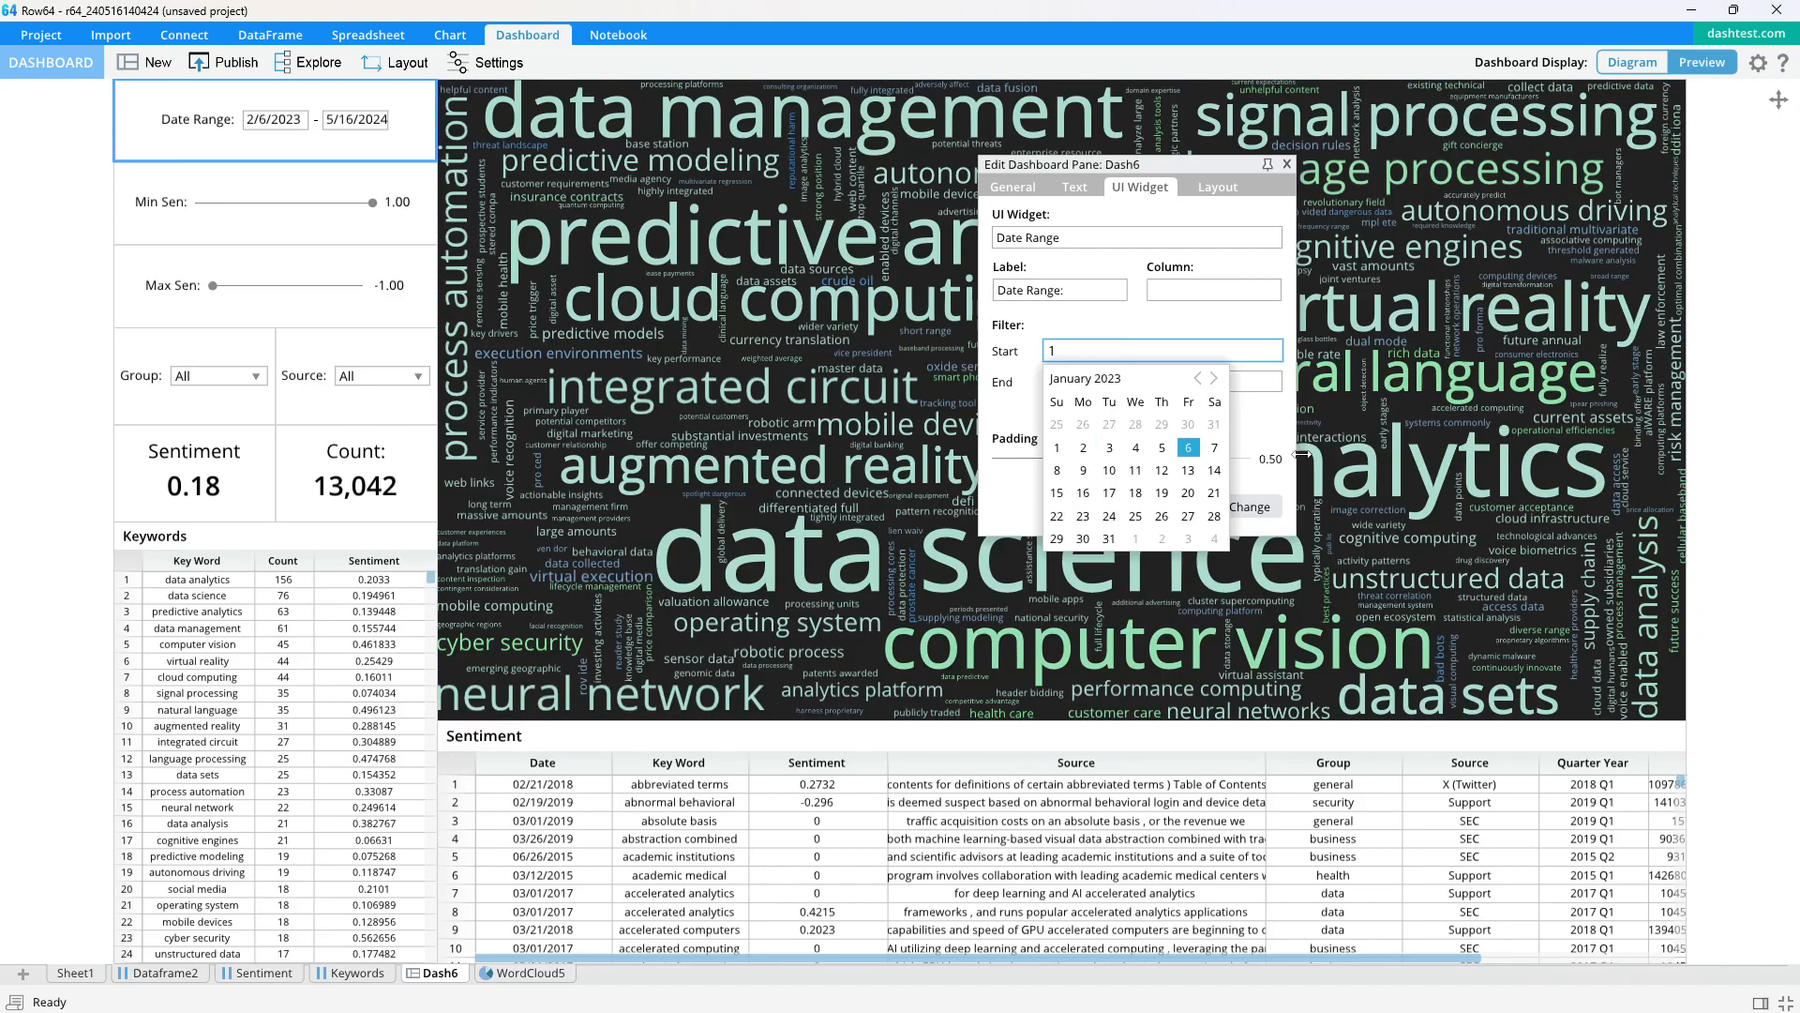
pyautogui.write('/1/2015')
pyautogui.press('Return')
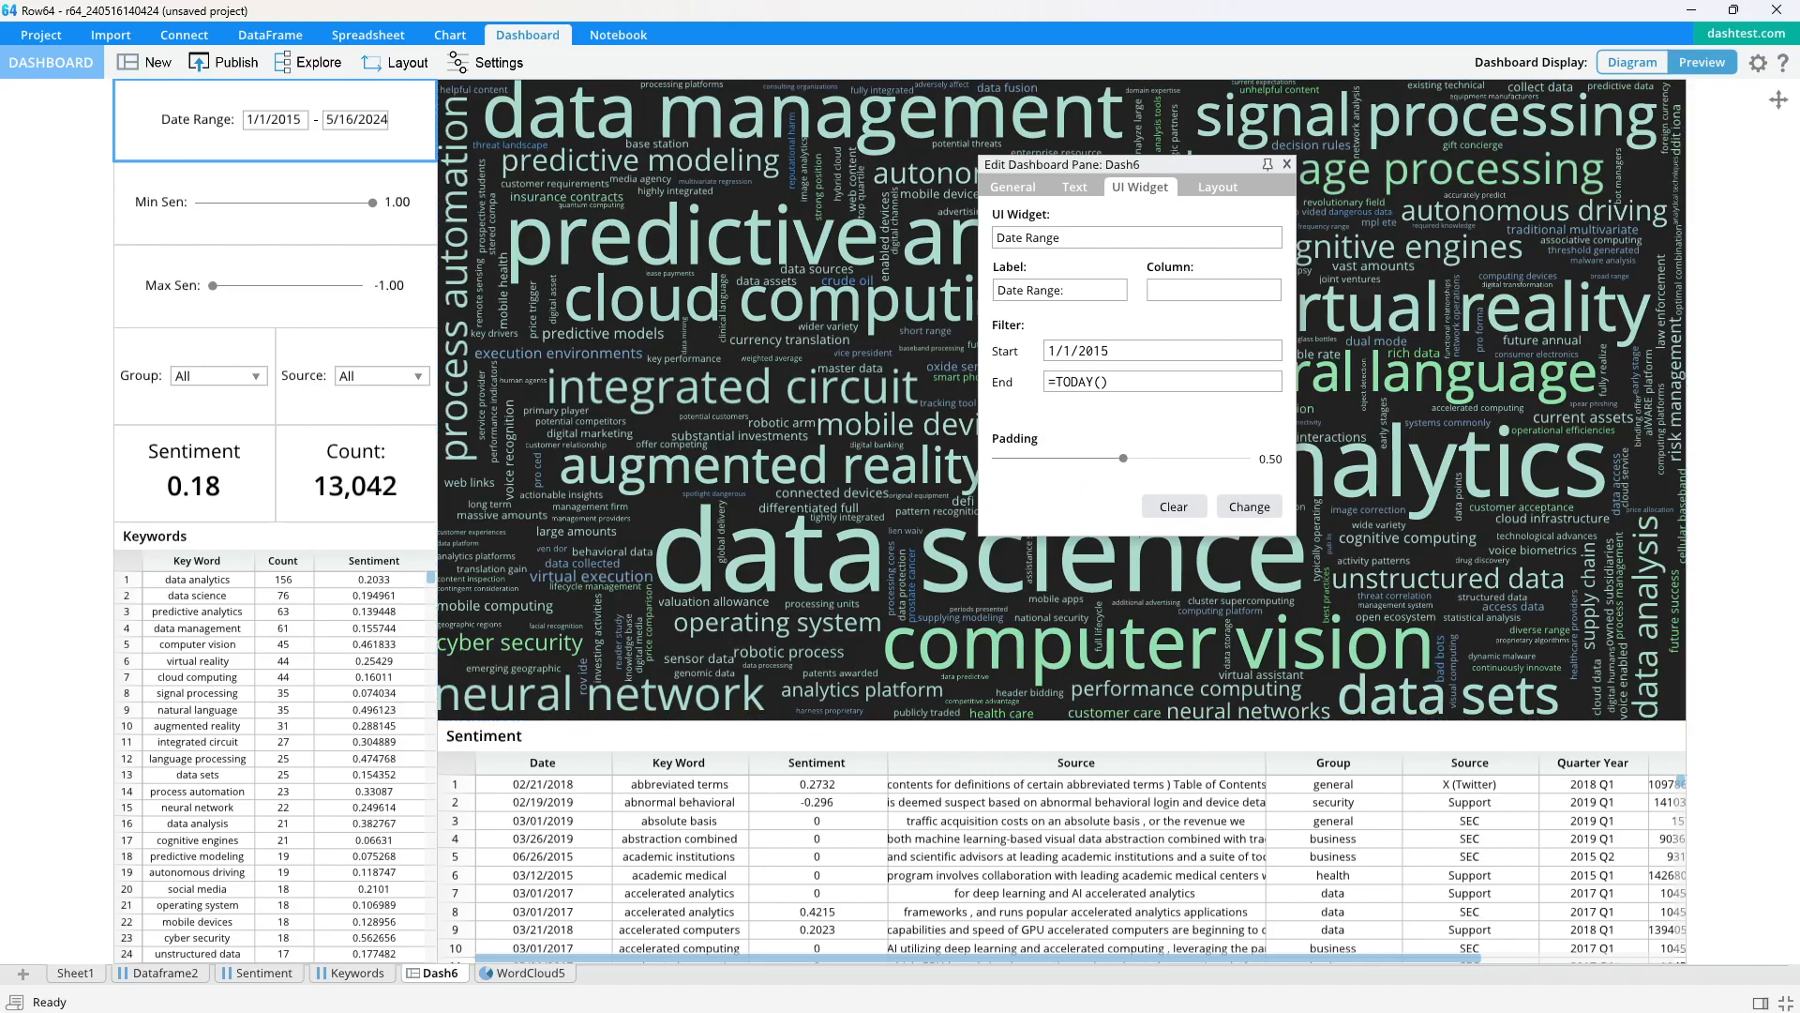
pyautogui.click(1122, 385)
pyautogui.write('1/6')
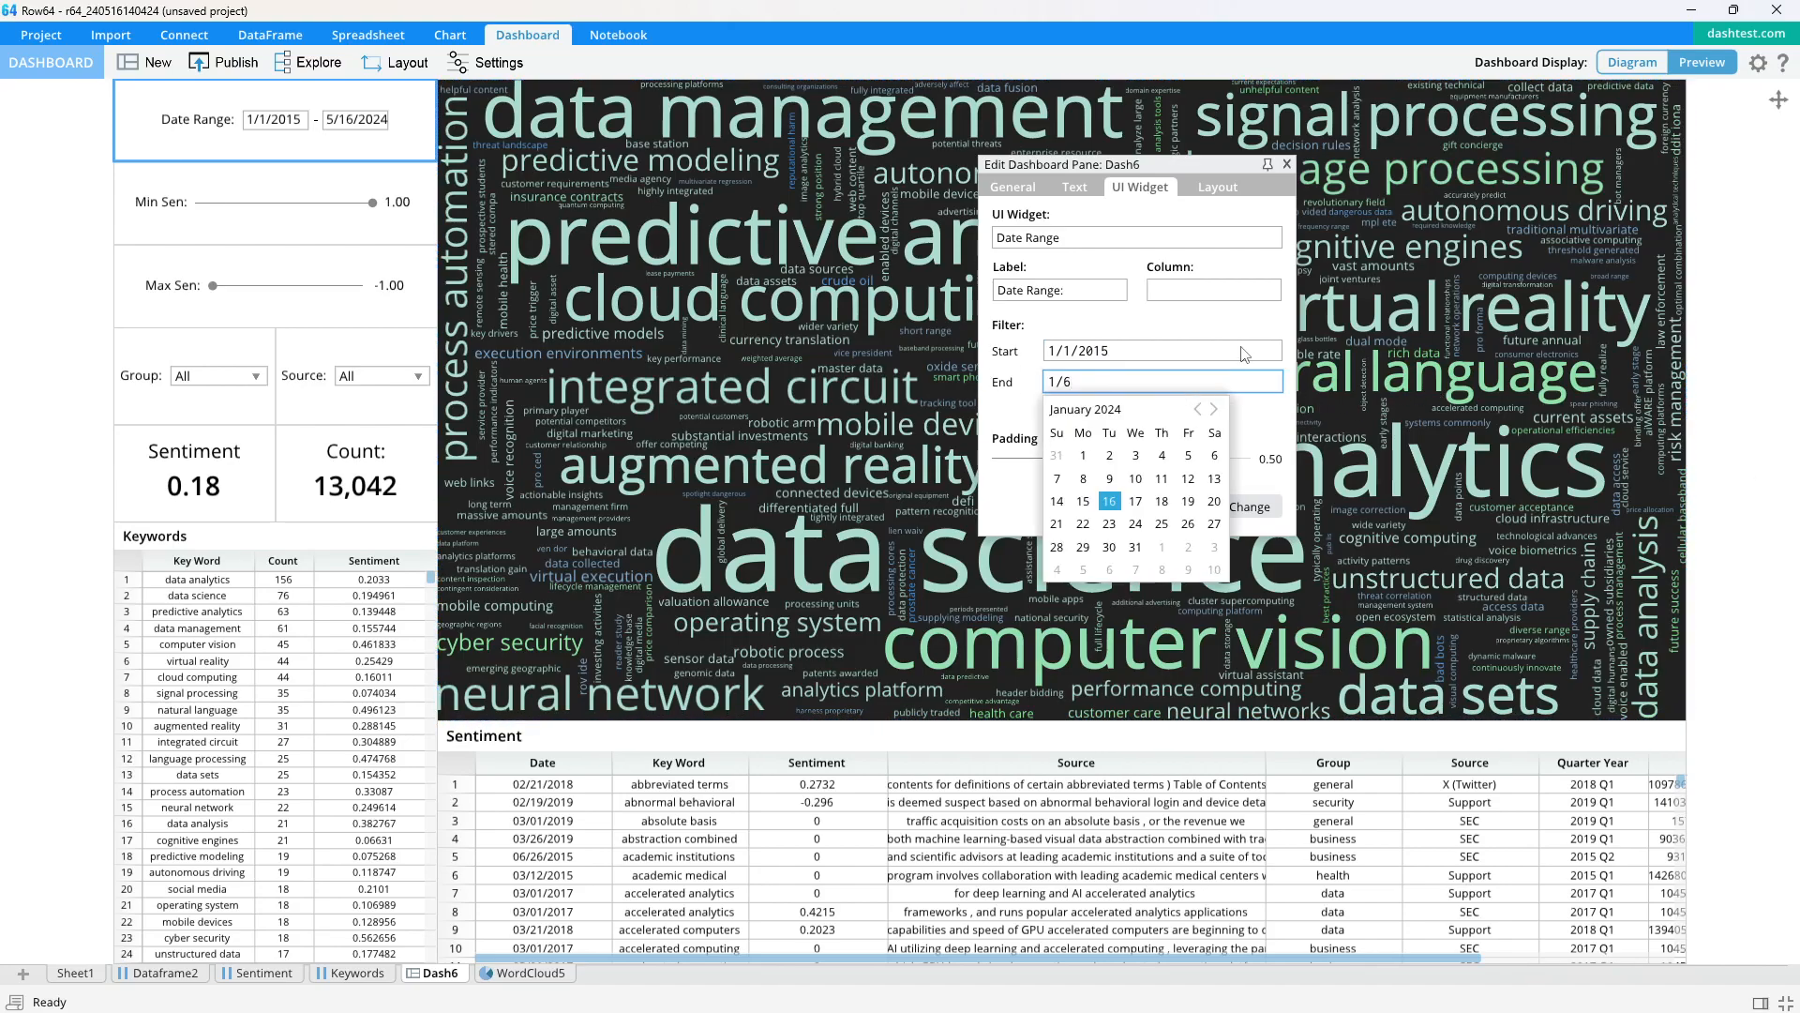
pyautogui.write('/2020')
pyautogui.press('Return')
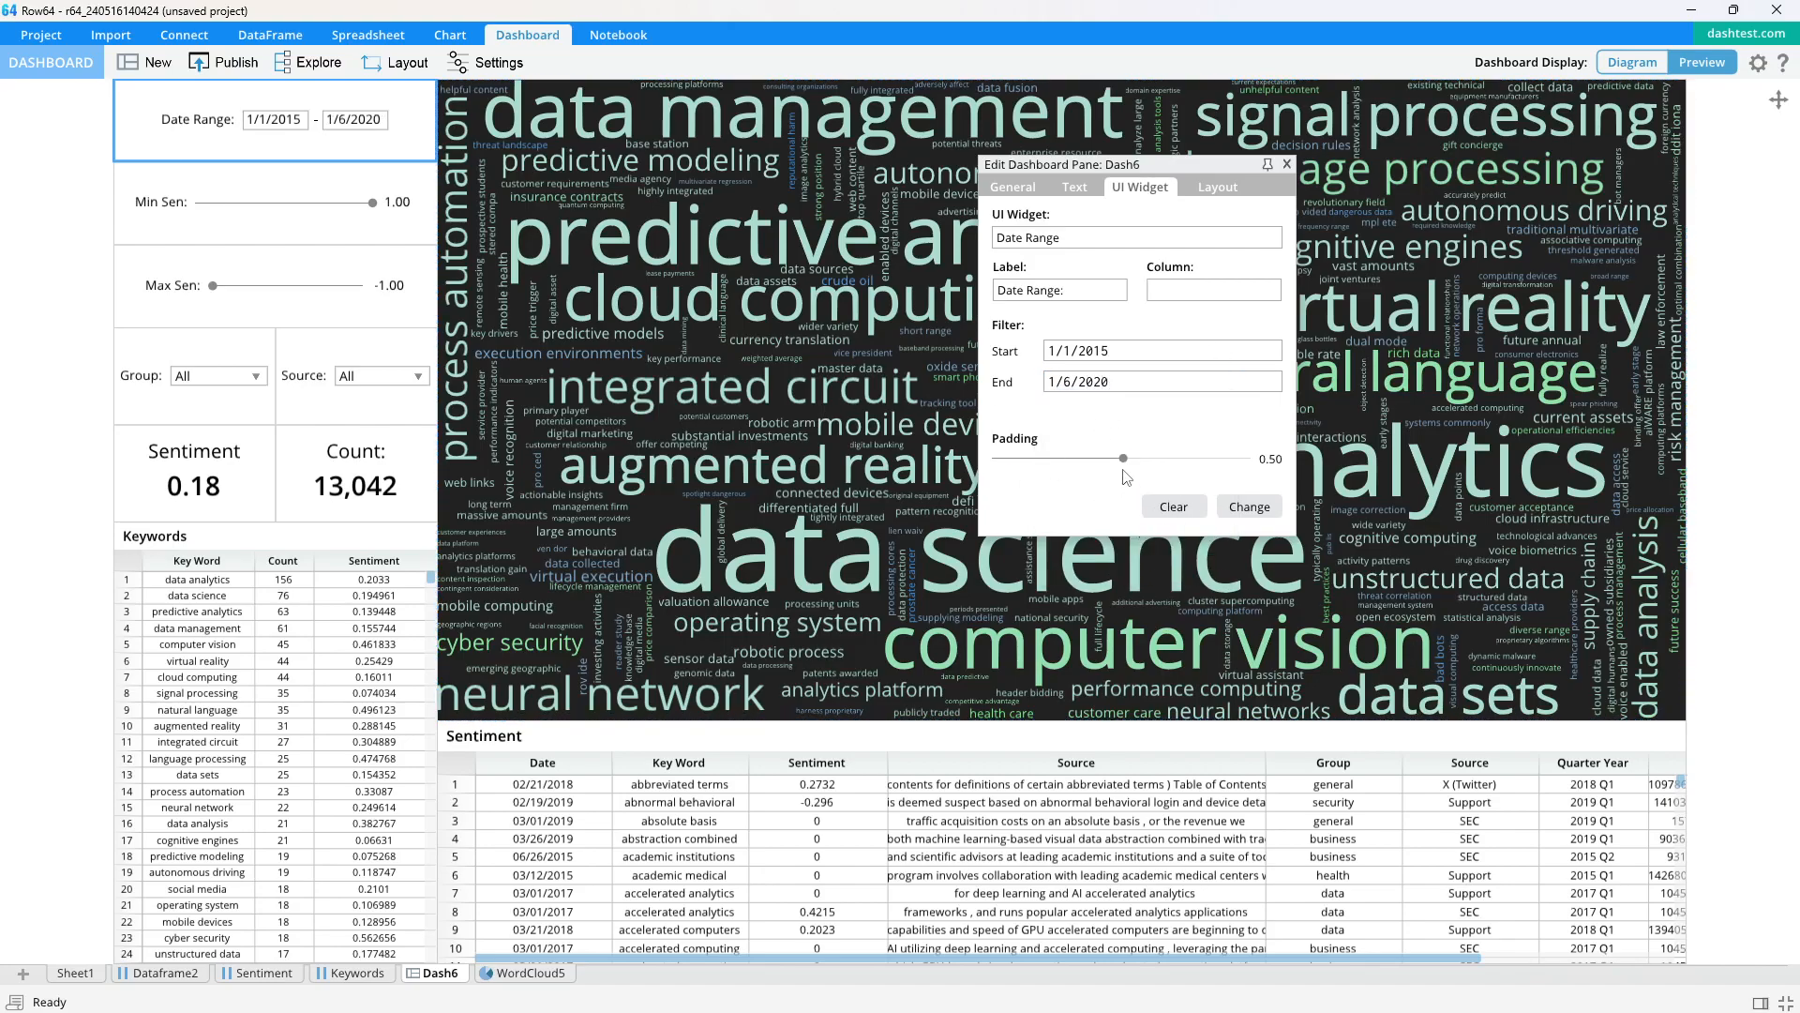
# Set the Date Range widget's padding to 0.22 and close the pane settings
pyautogui.moveTo(1124, 460); pyautogui.dragTo(1052, 460)
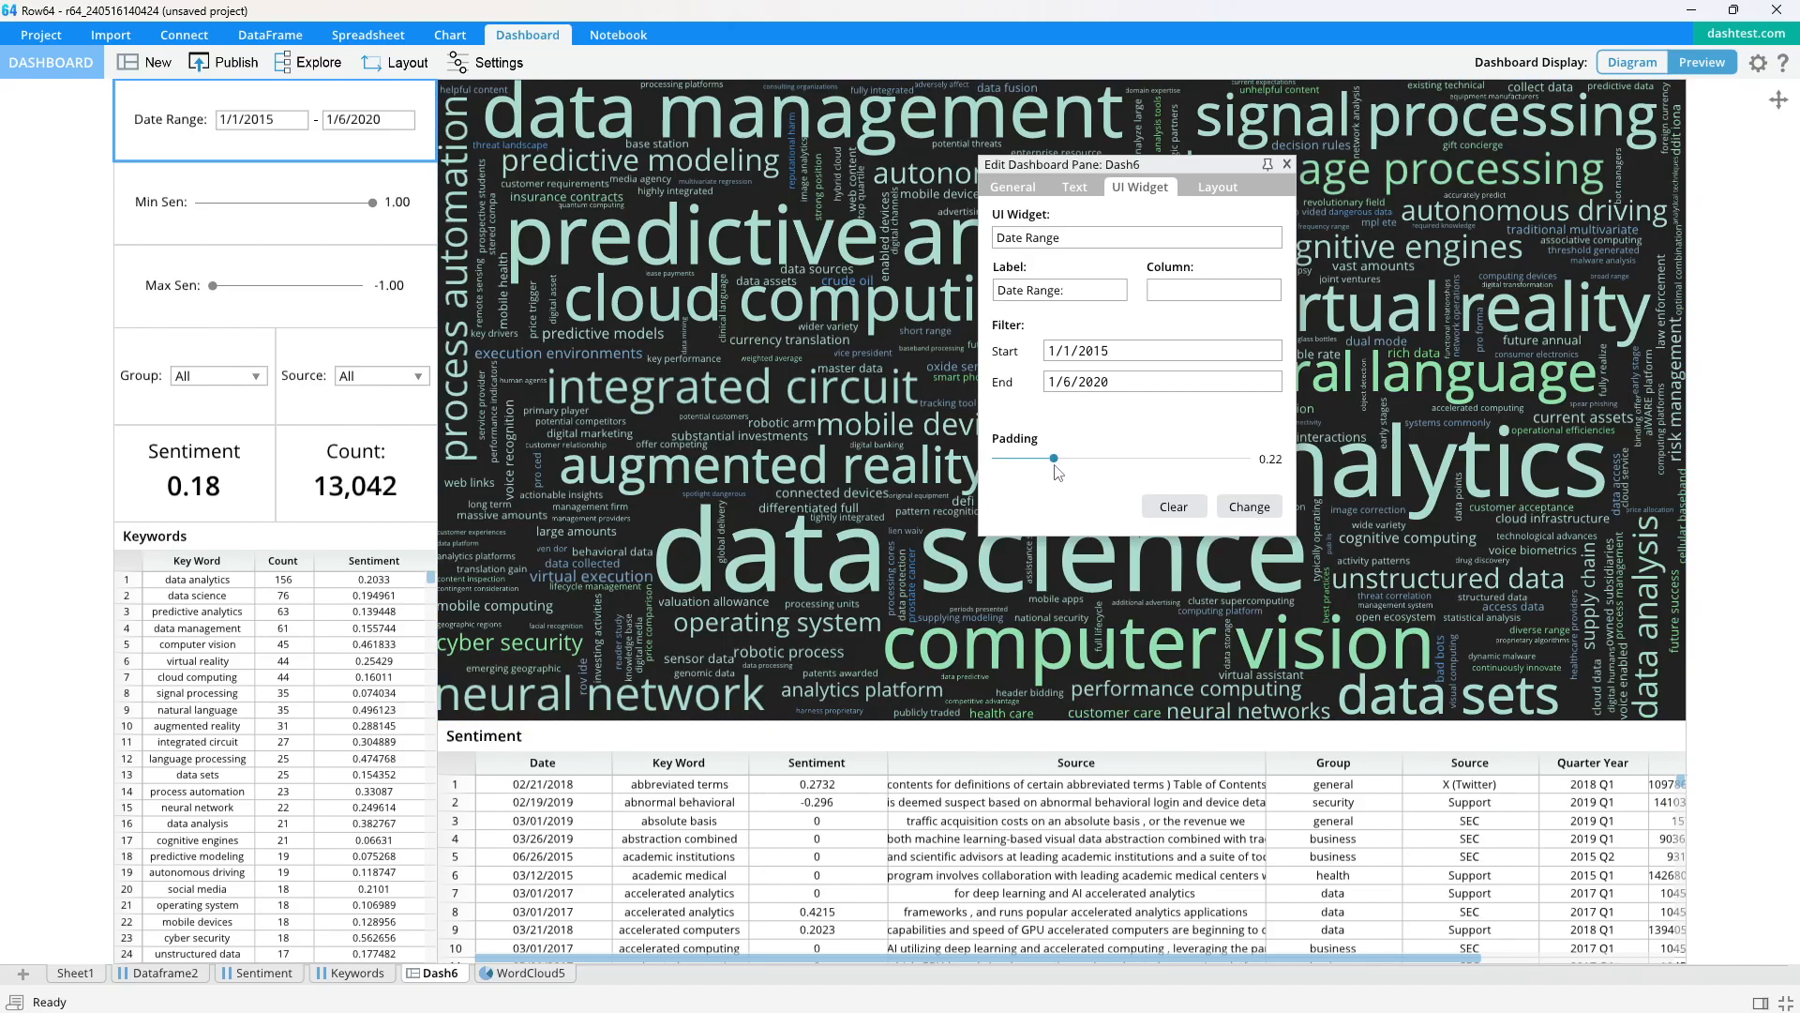
pyautogui.click(1244, 507)
pyautogui.click(1161, 278)
pyautogui.click(1286, 164)
# Publish the dashboard to the temp group, overwriting sent-01, and close the published dashboard's browser tabs
pyautogui.click(234, 63)
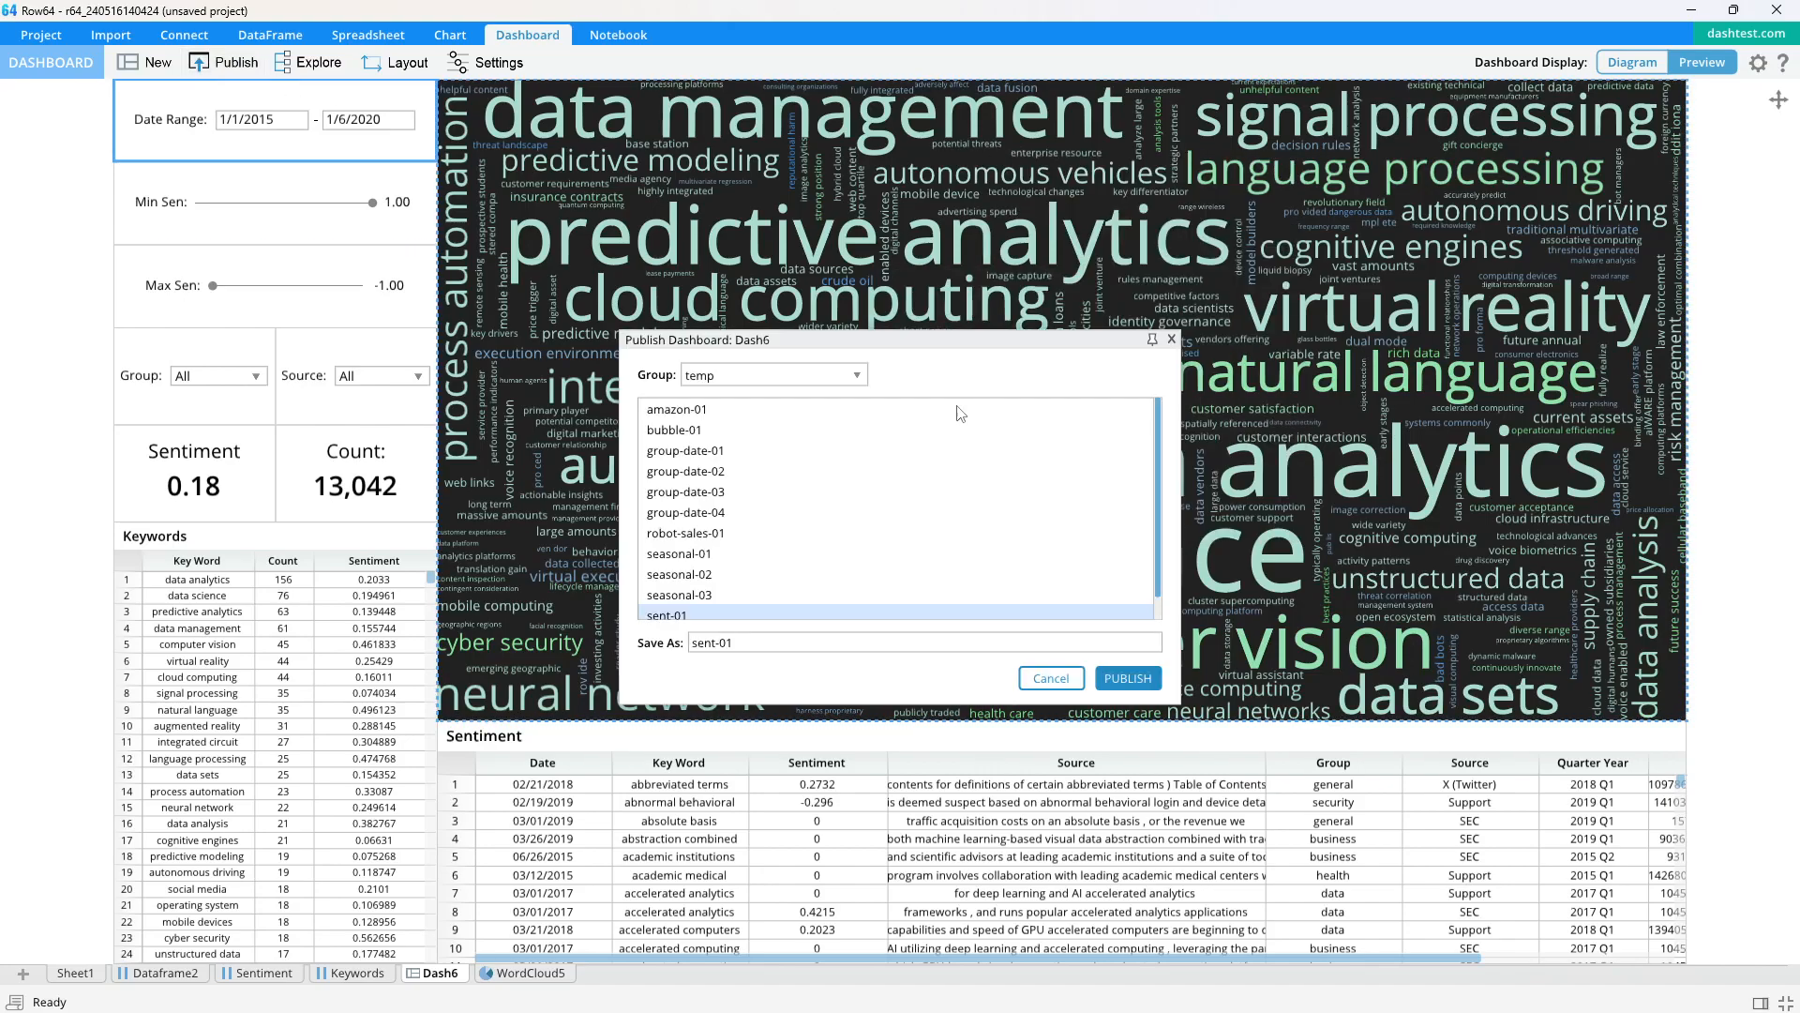
pyautogui.click(1130, 675)
pyautogui.click(1039, 472)
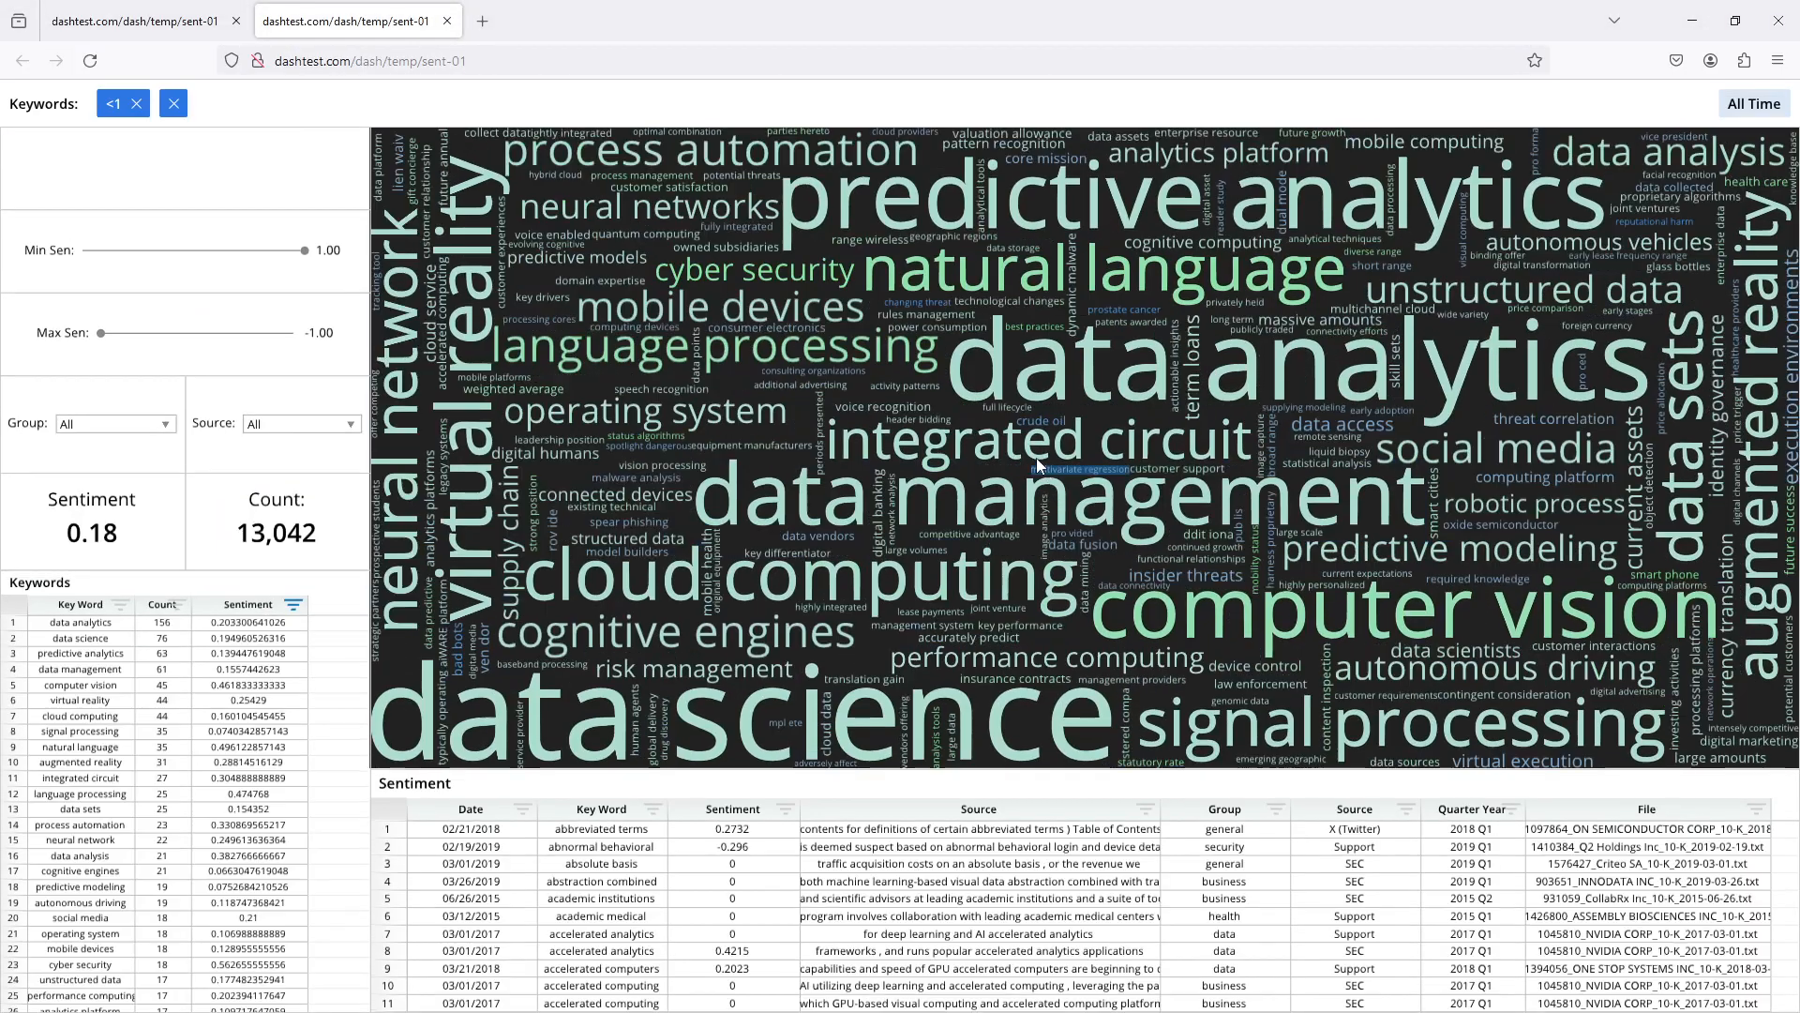
pyautogui.click(447, 21)
pyautogui.click(236, 20)
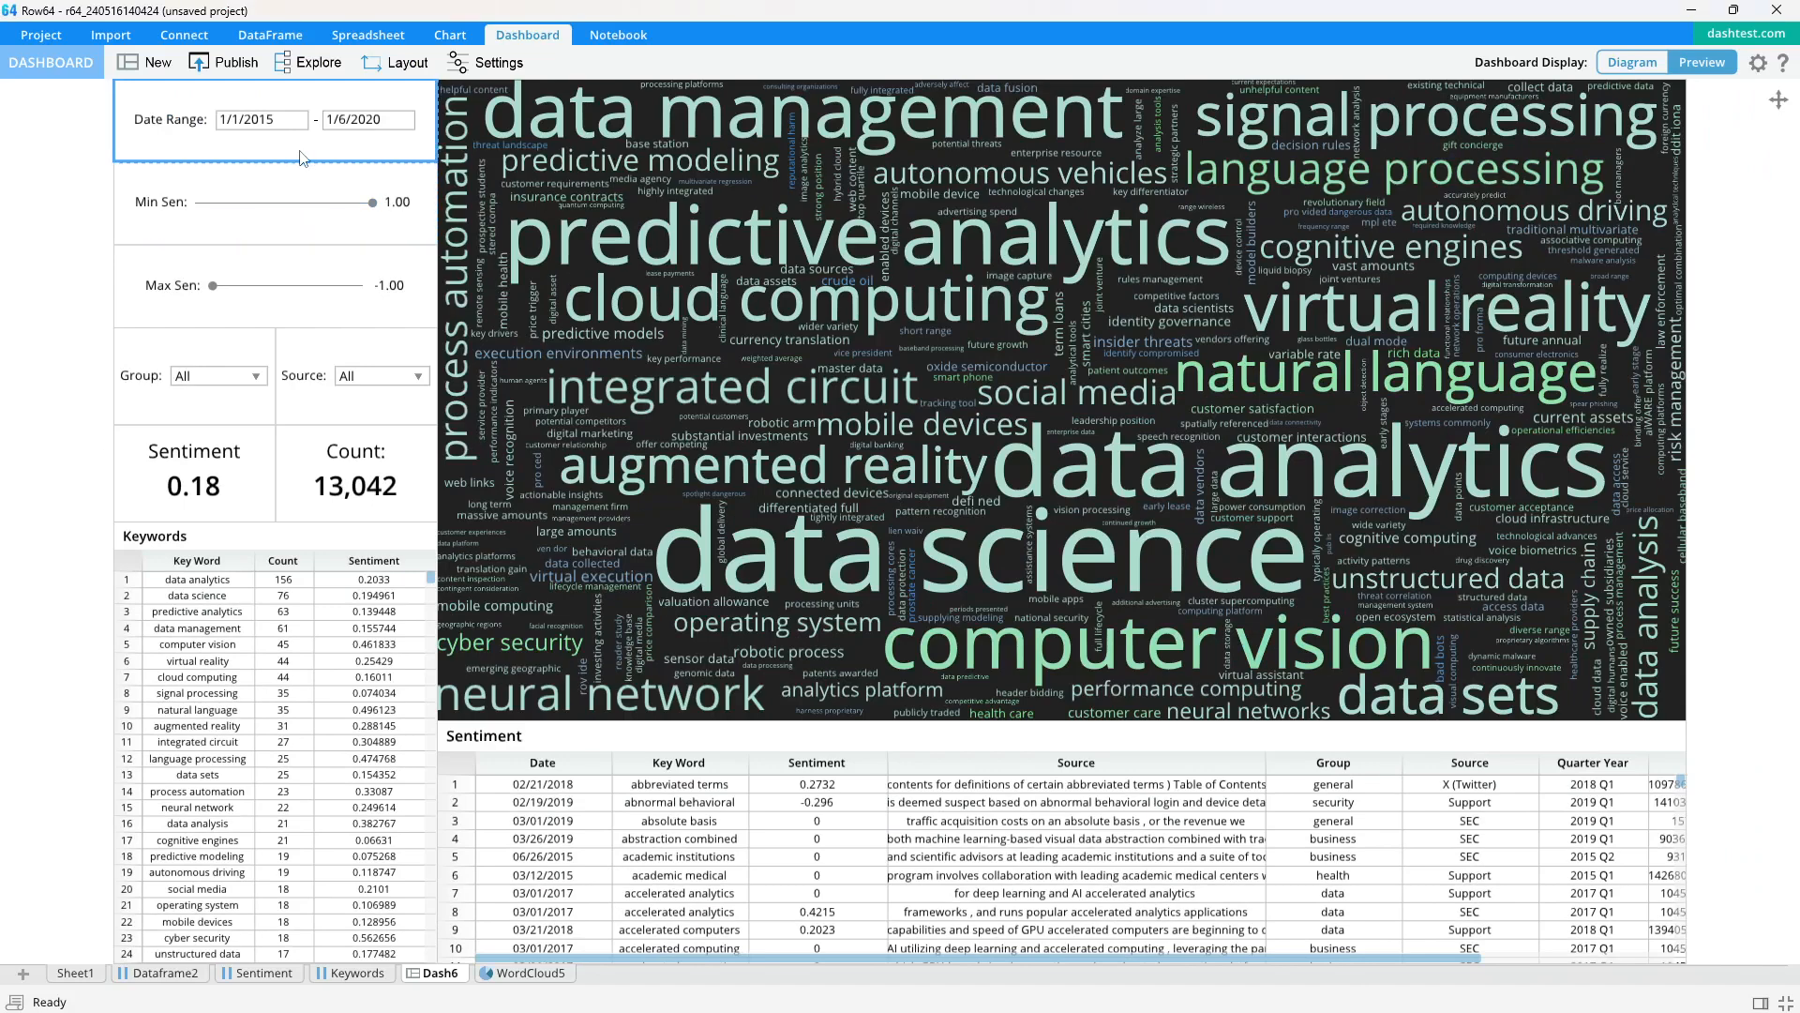
# Reduce the Date Range pane's height slightly and check its widget settings
pyautogui.moveTo(302, 163); pyautogui.dragTo(306, 151)
pyautogui.doubleClick(320, 146)
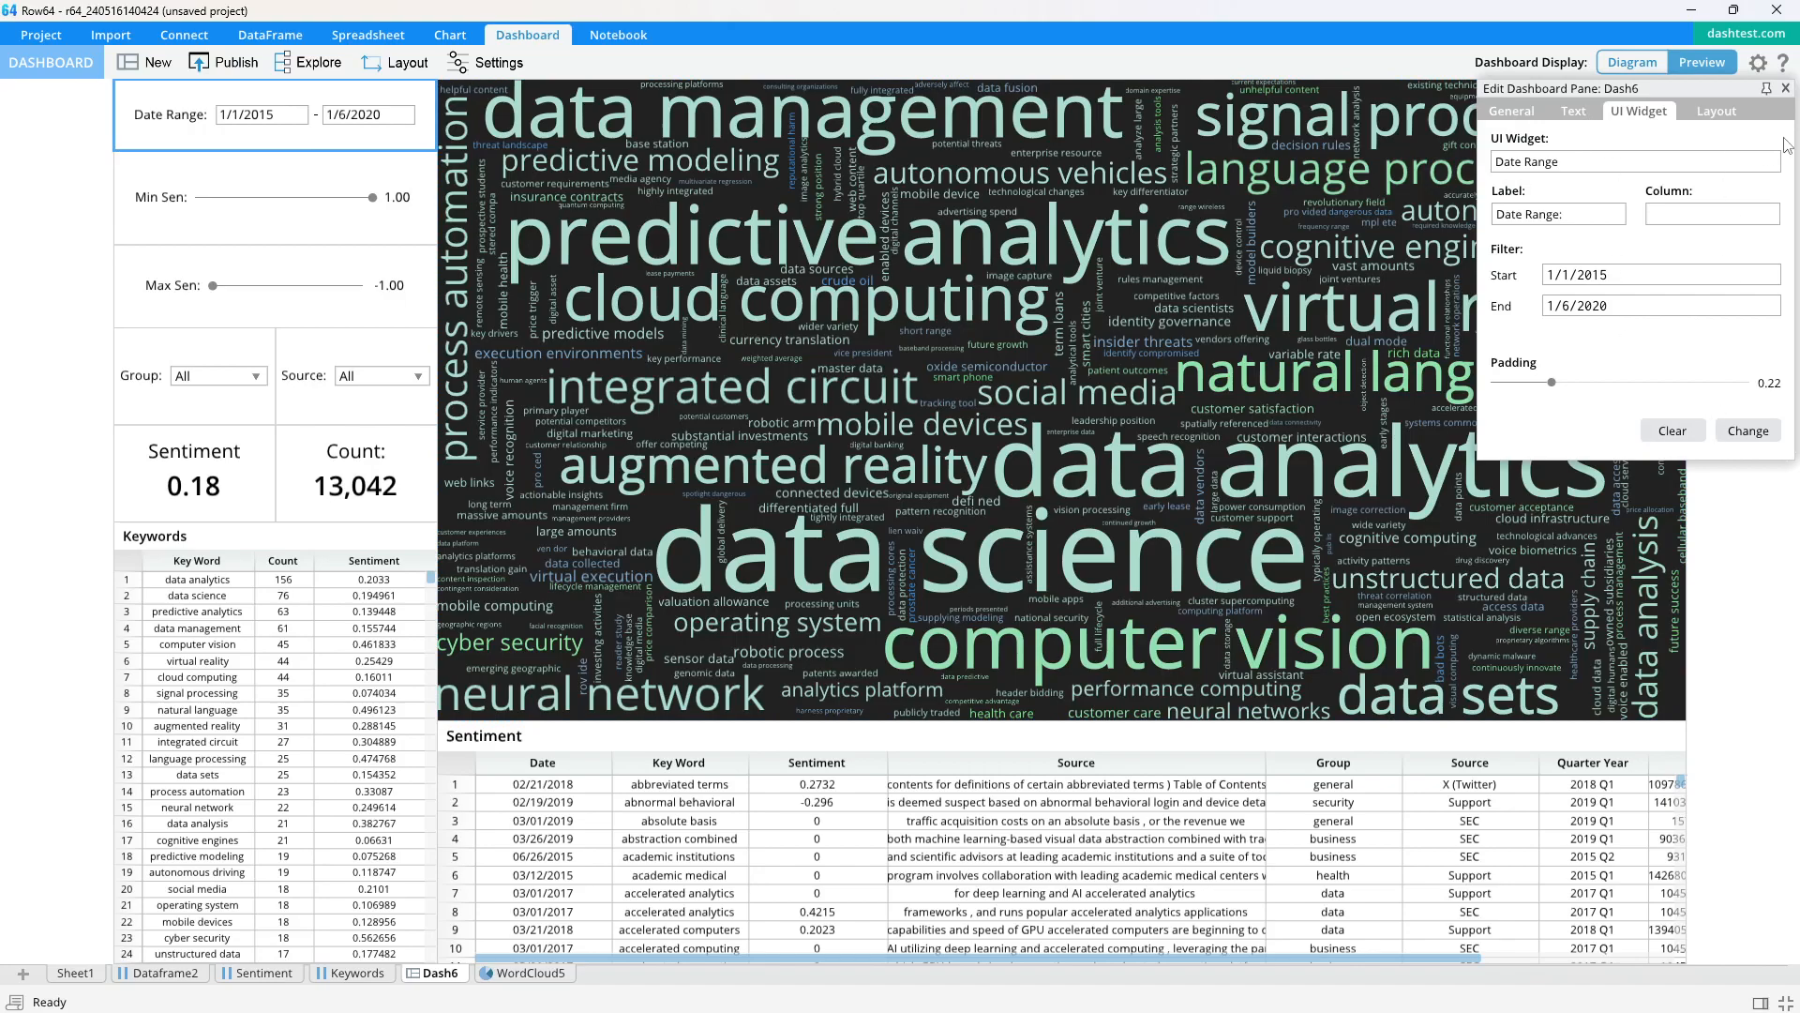
pyautogui.click(1785, 87)
# Publish the dashboard to the temp group under the new name sent-02
pyautogui.click(225, 62)
pyautogui.click(734, 645)
pyautogui.write('02')
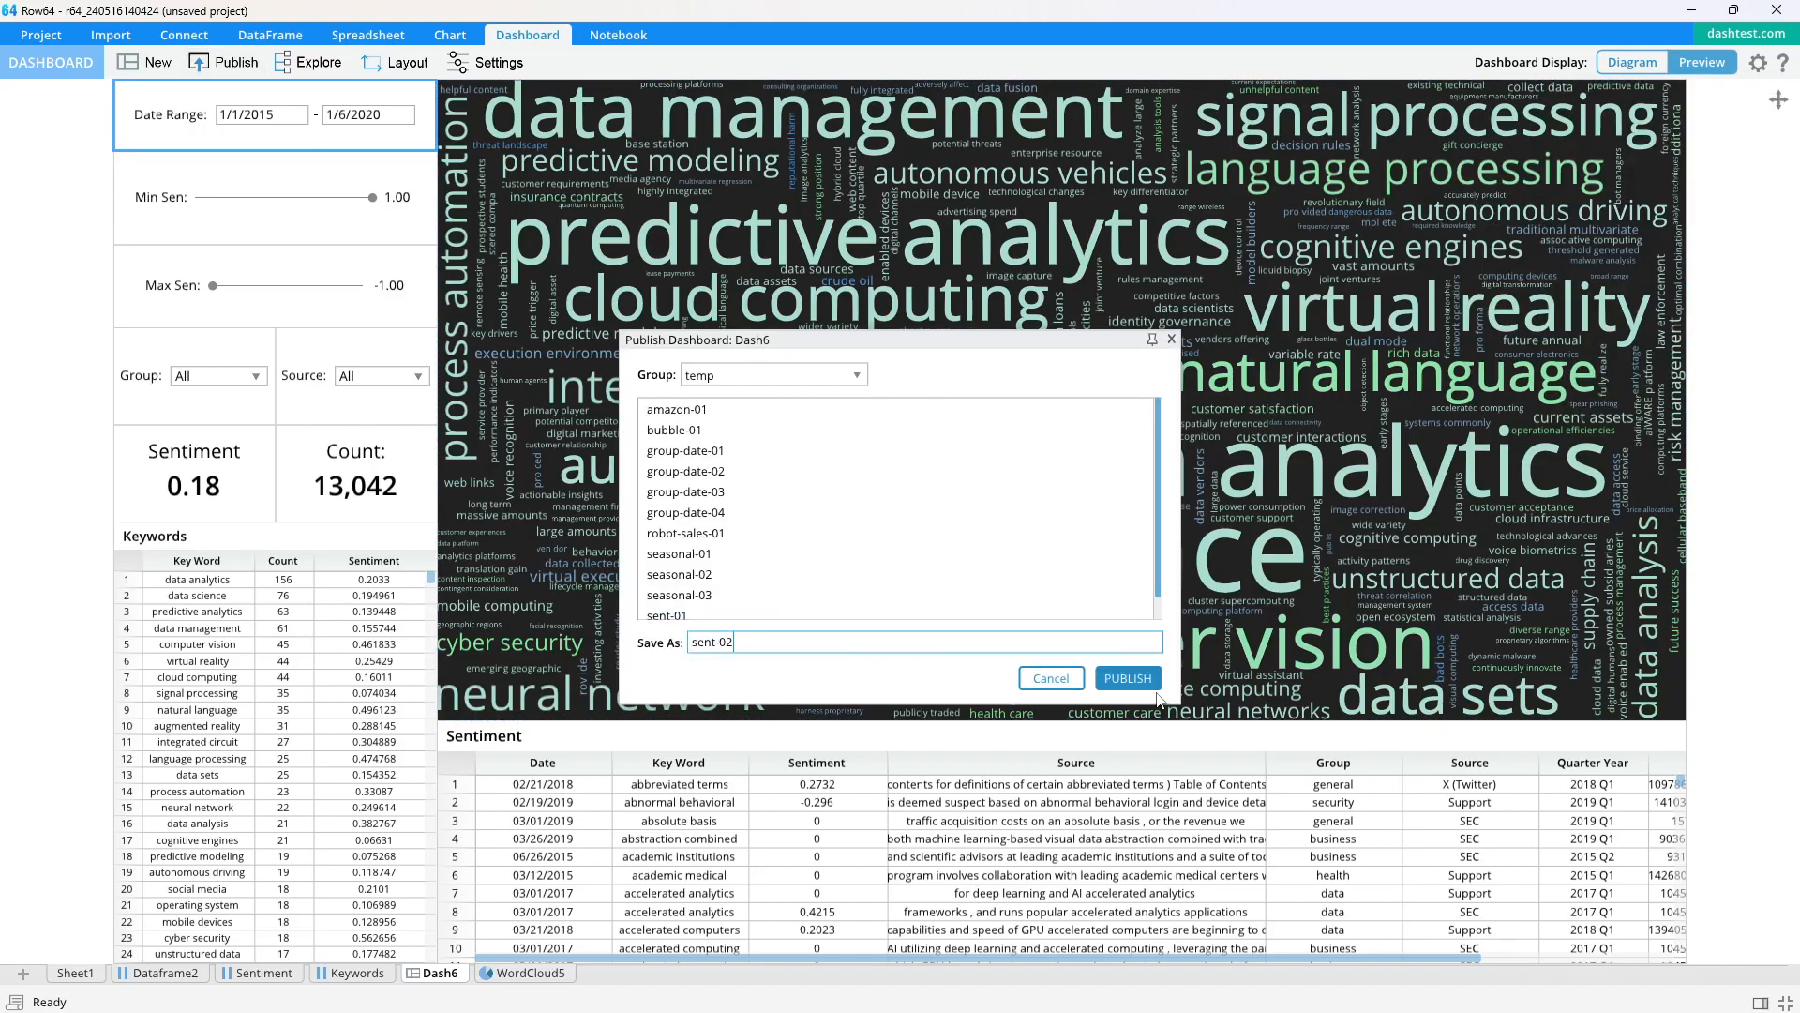
pyautogui.click(1128, 677)
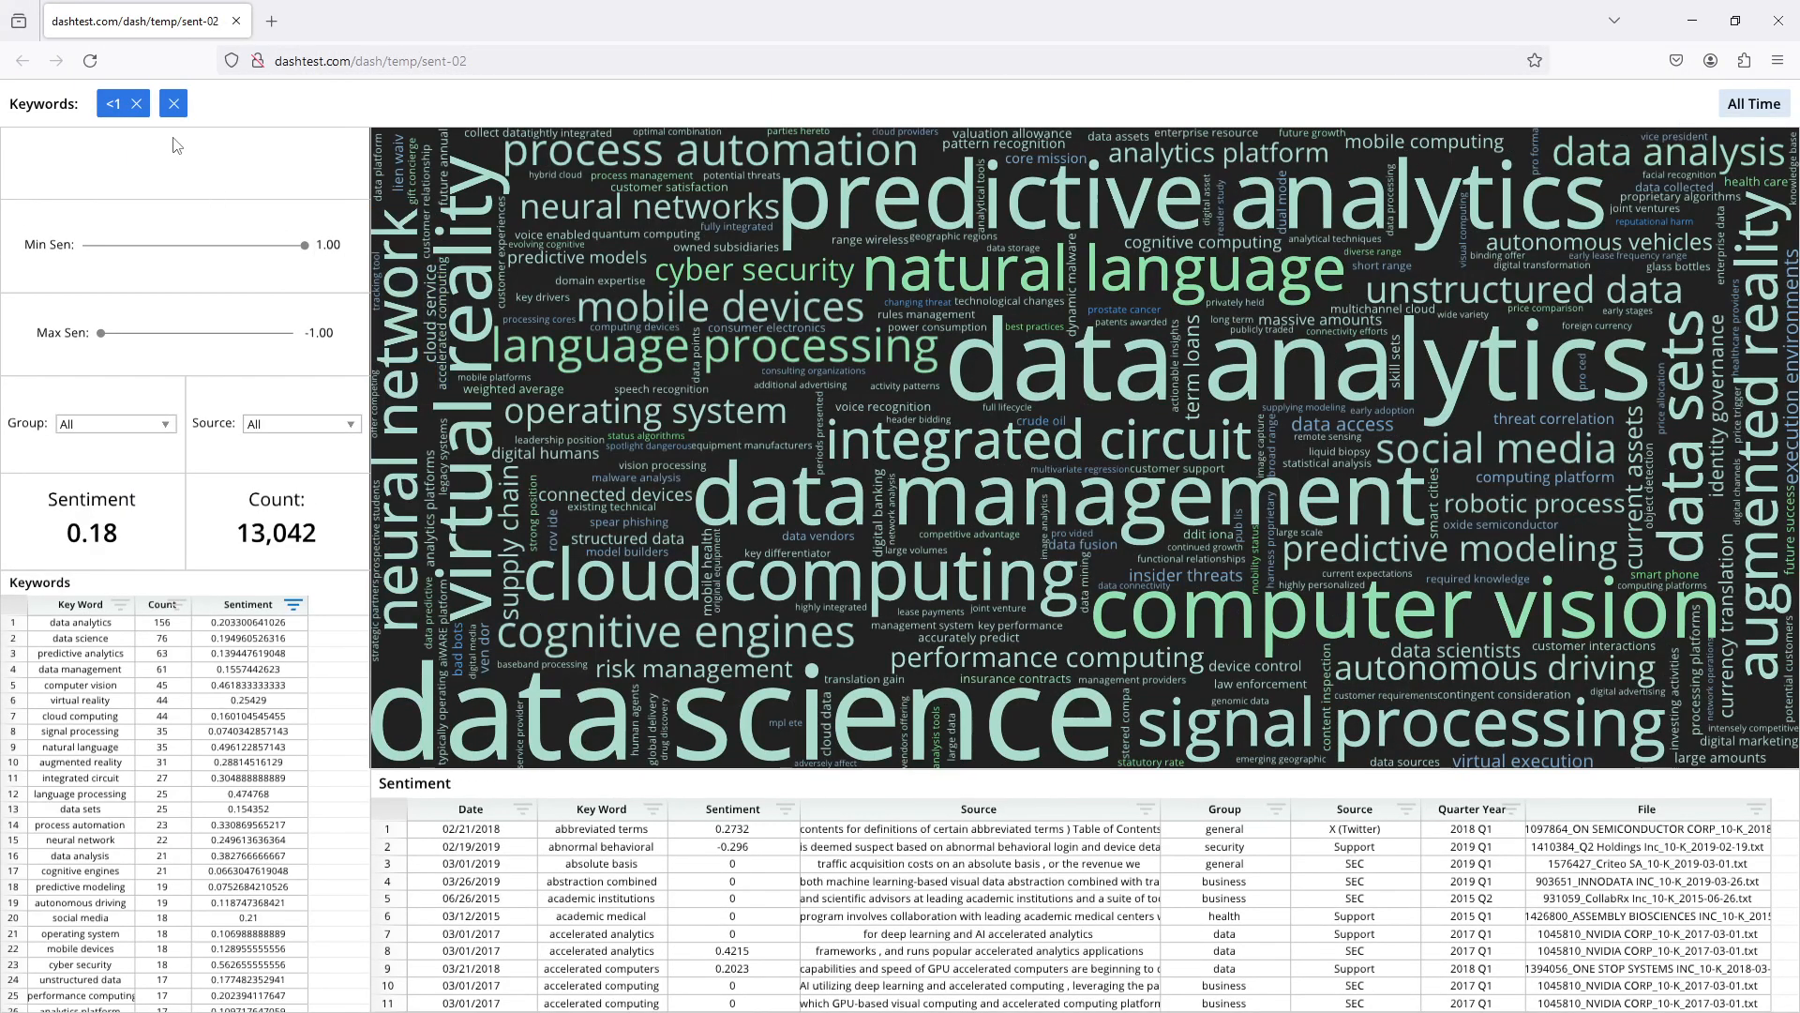
# Return to Row64 and link the Date Range widget to the Sentiment dataframe's Date column, =Sentiment!A:A
pyautogui.hotkey('alt', 'Tab')
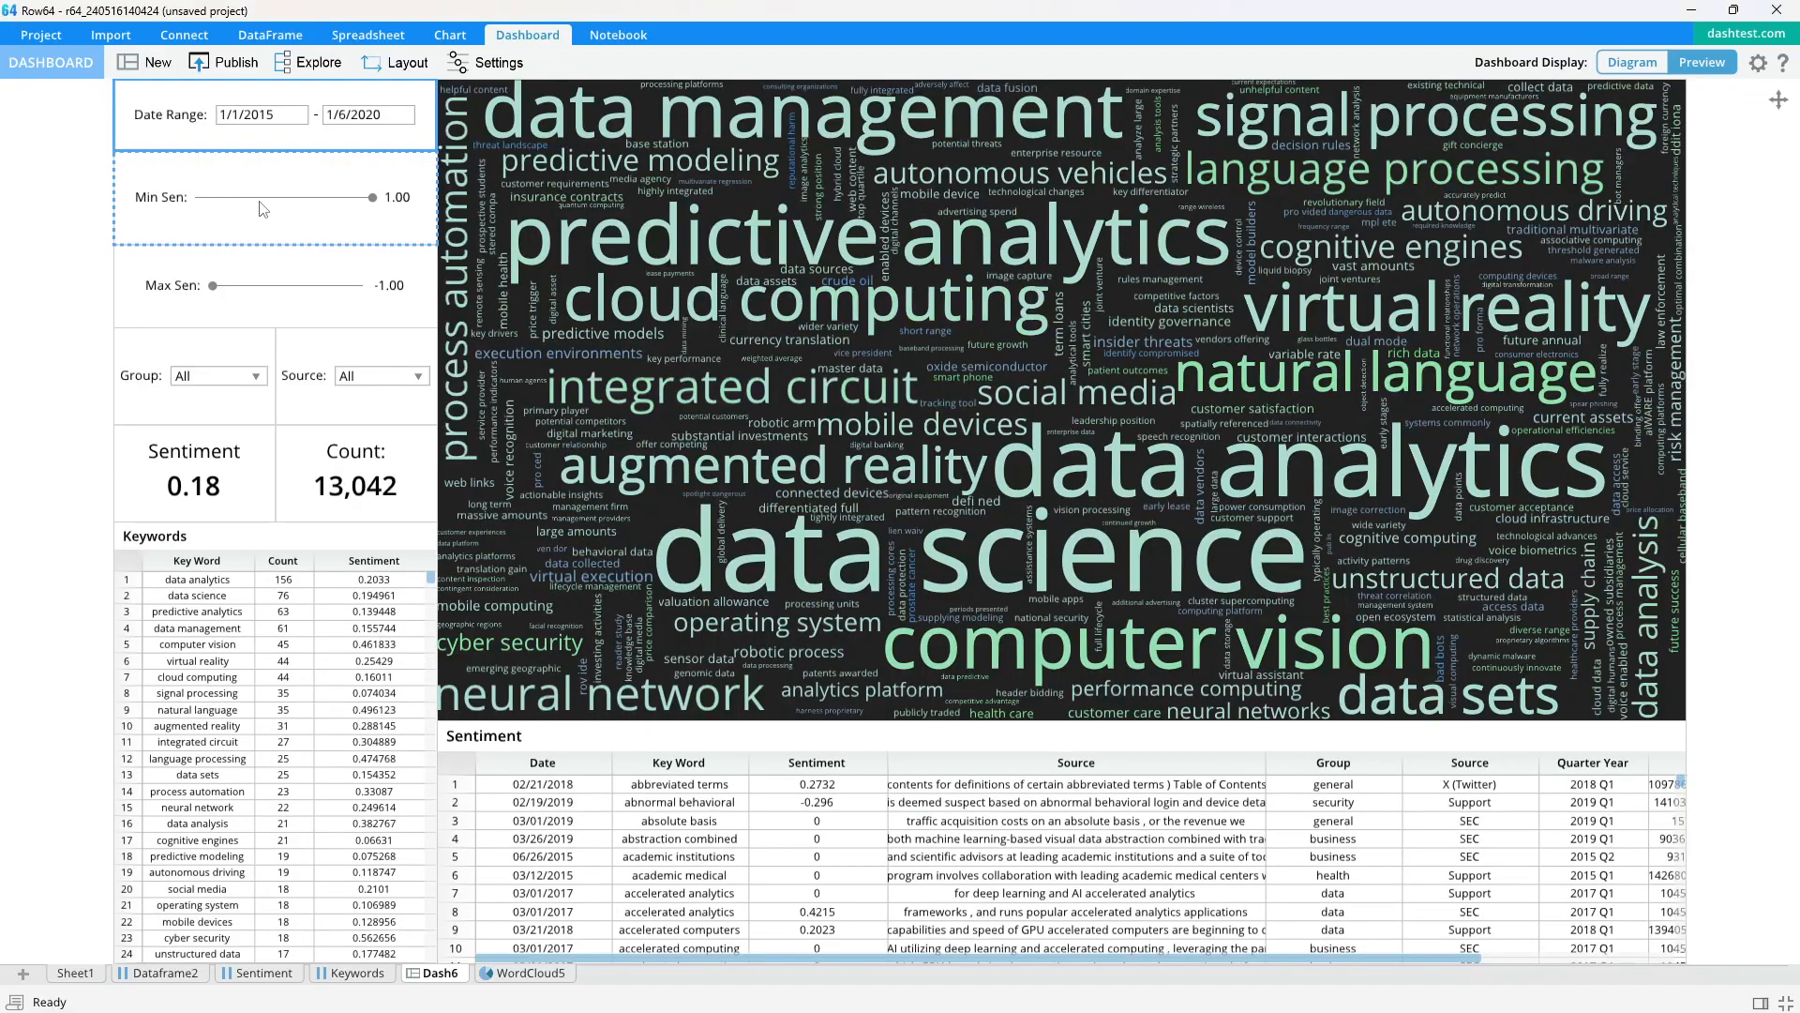
pyautogui.doubleClick(317, 139)
pyautogui.click(1699, 218)
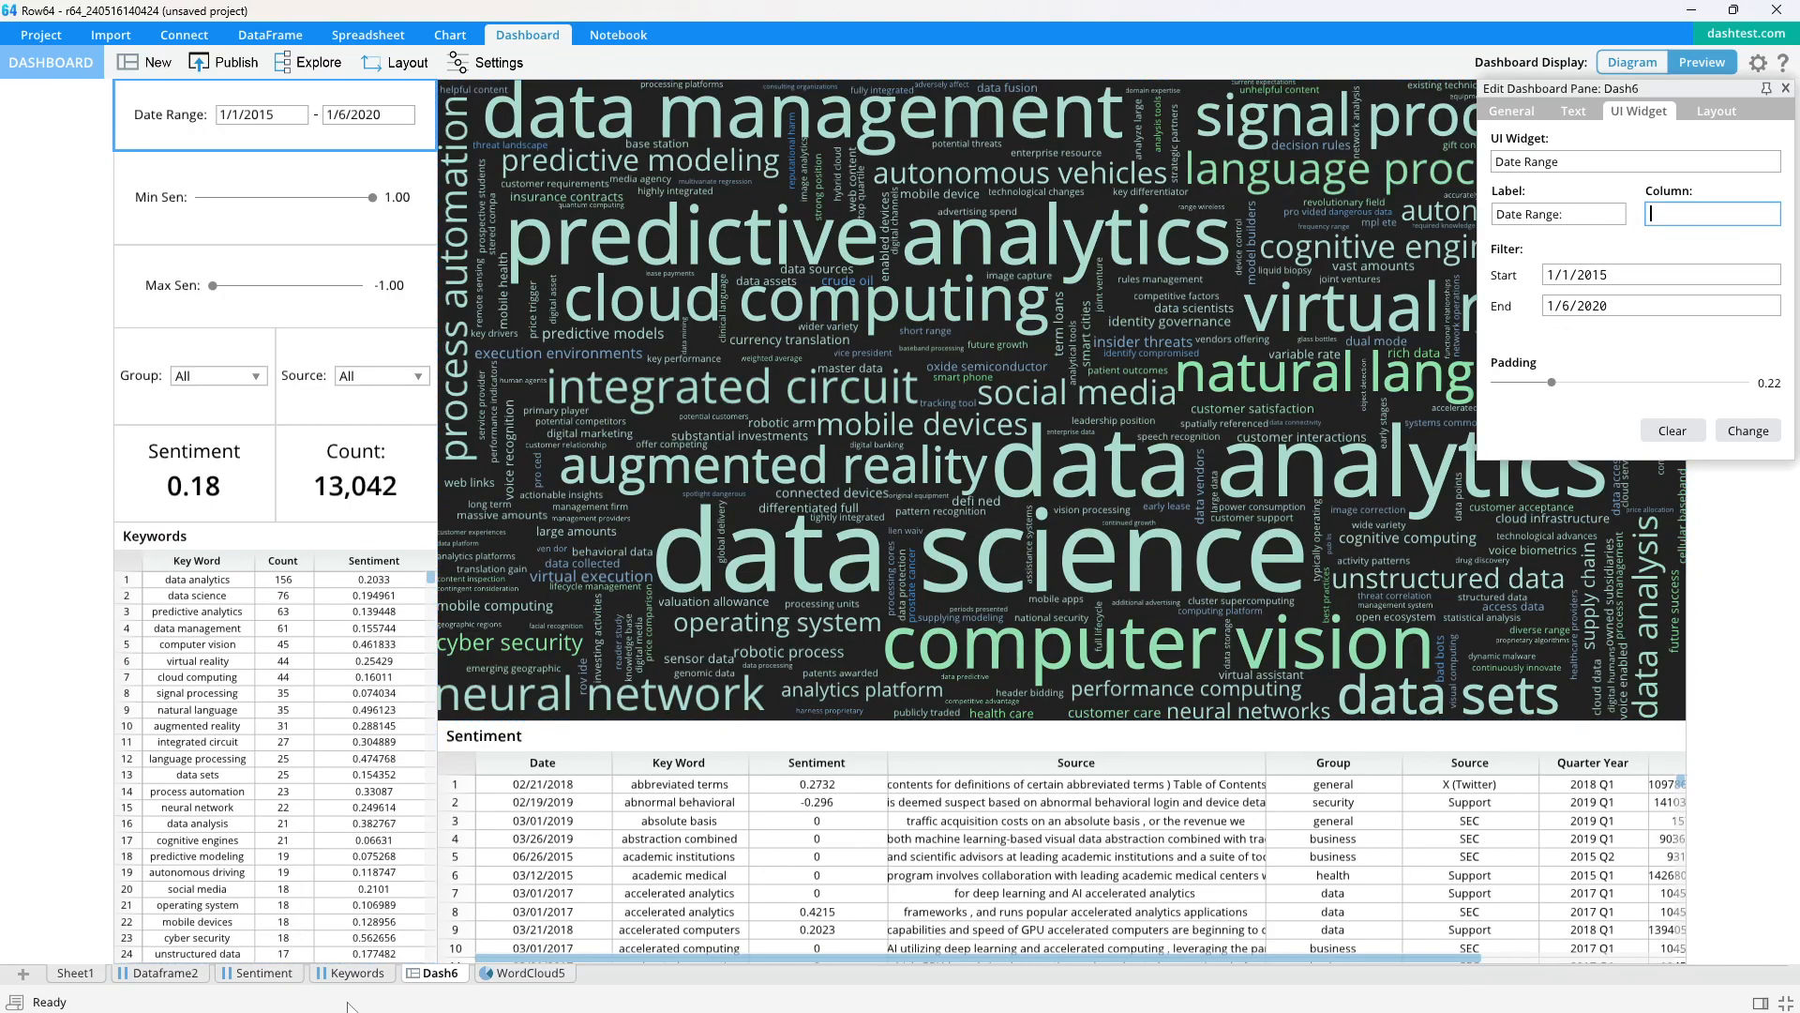
pyautogui.click(354, 973)
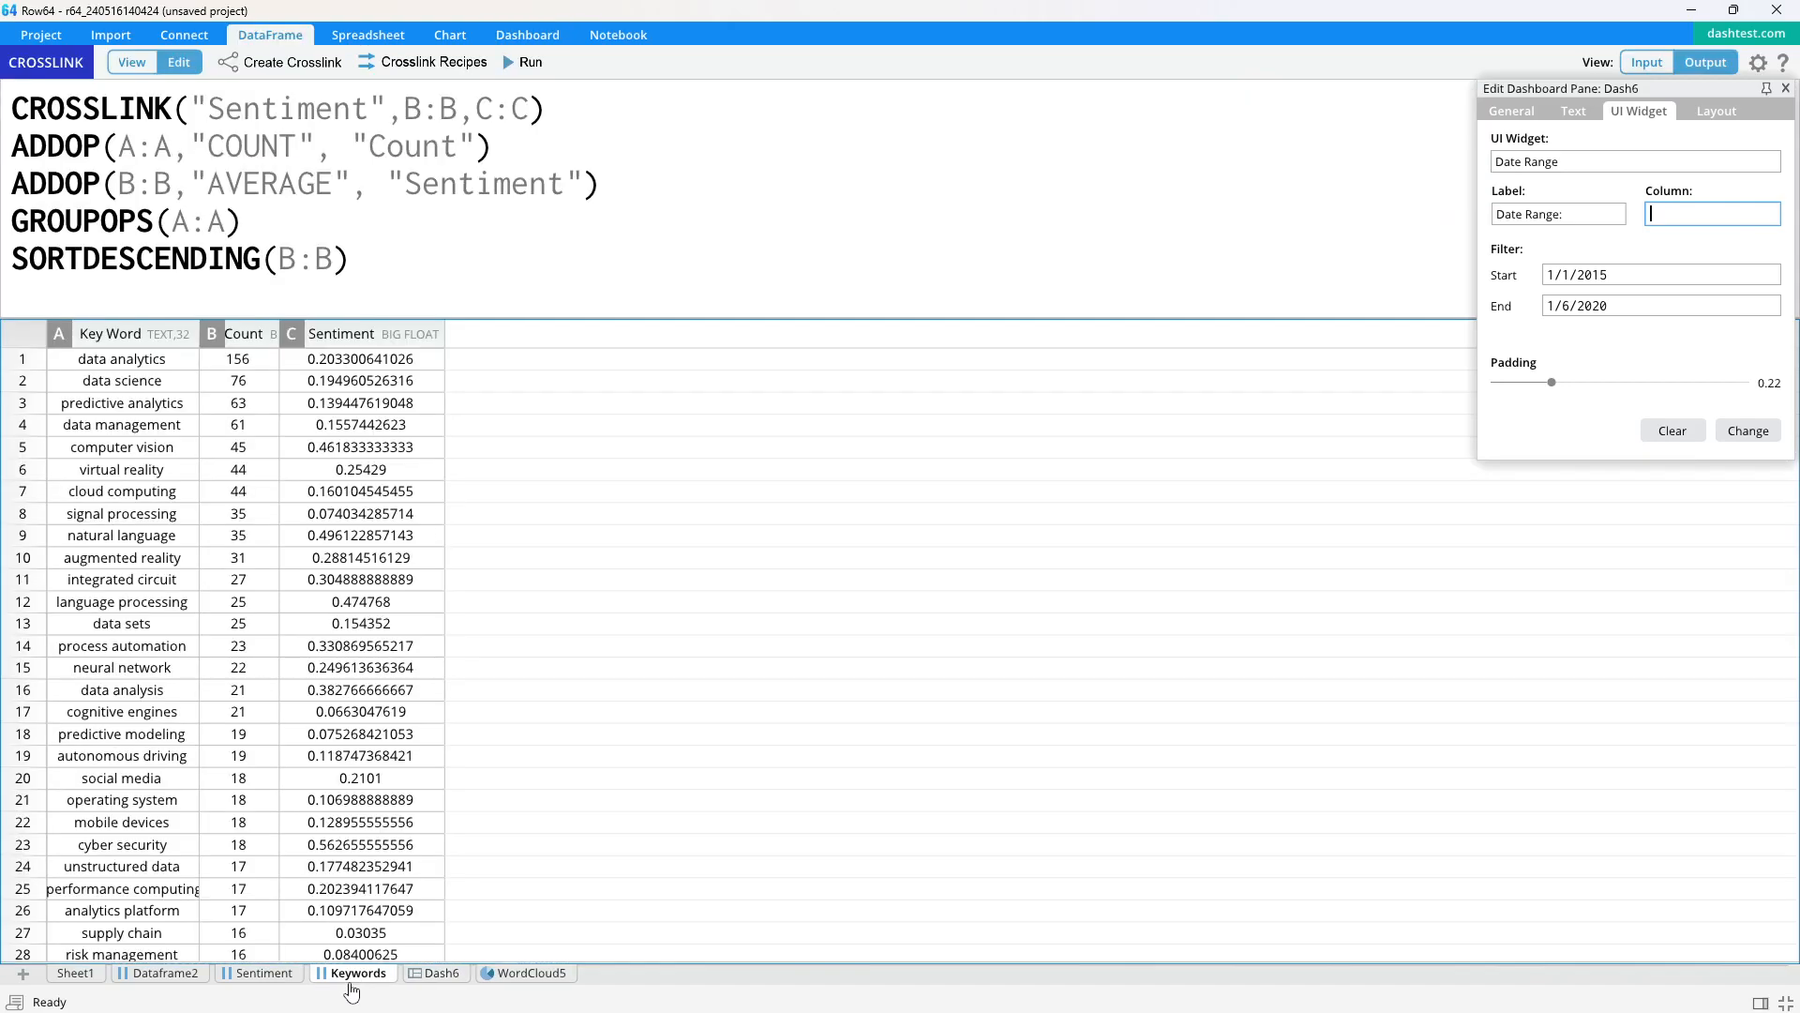
pyautogui.click(265, 973)
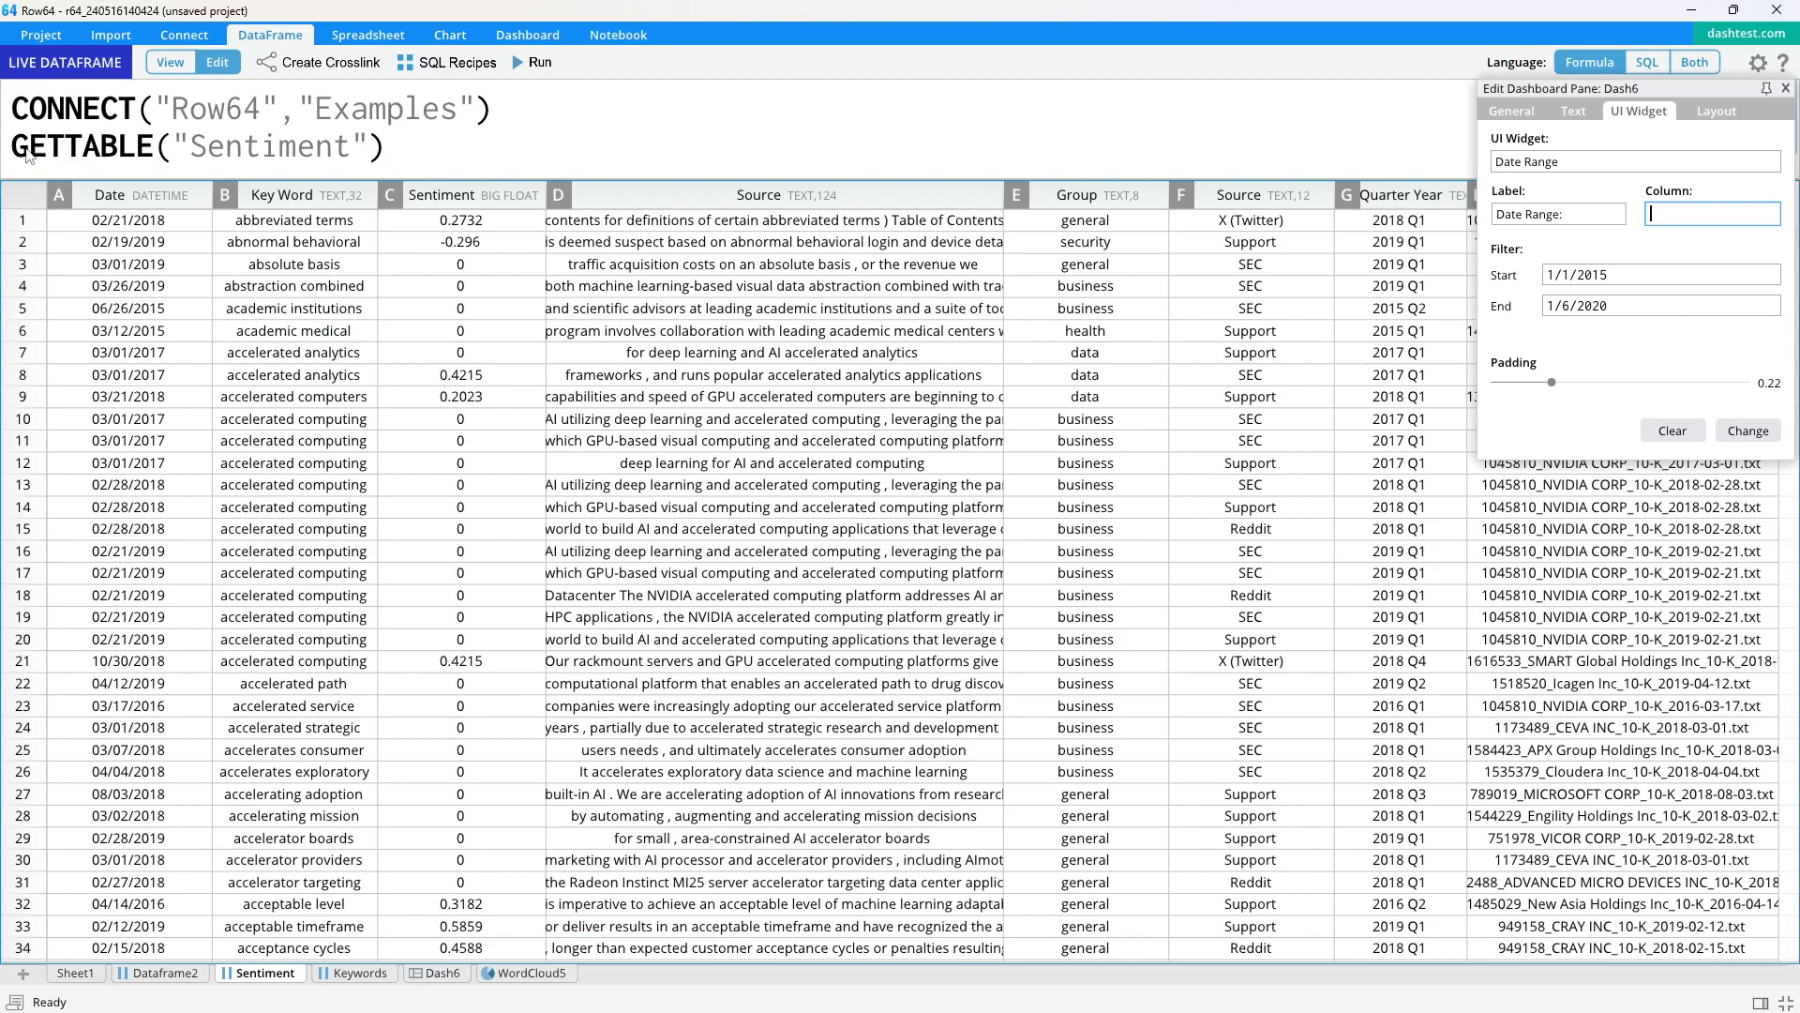
pyautogui.click(174, 199)
pyautogui.press('Return')
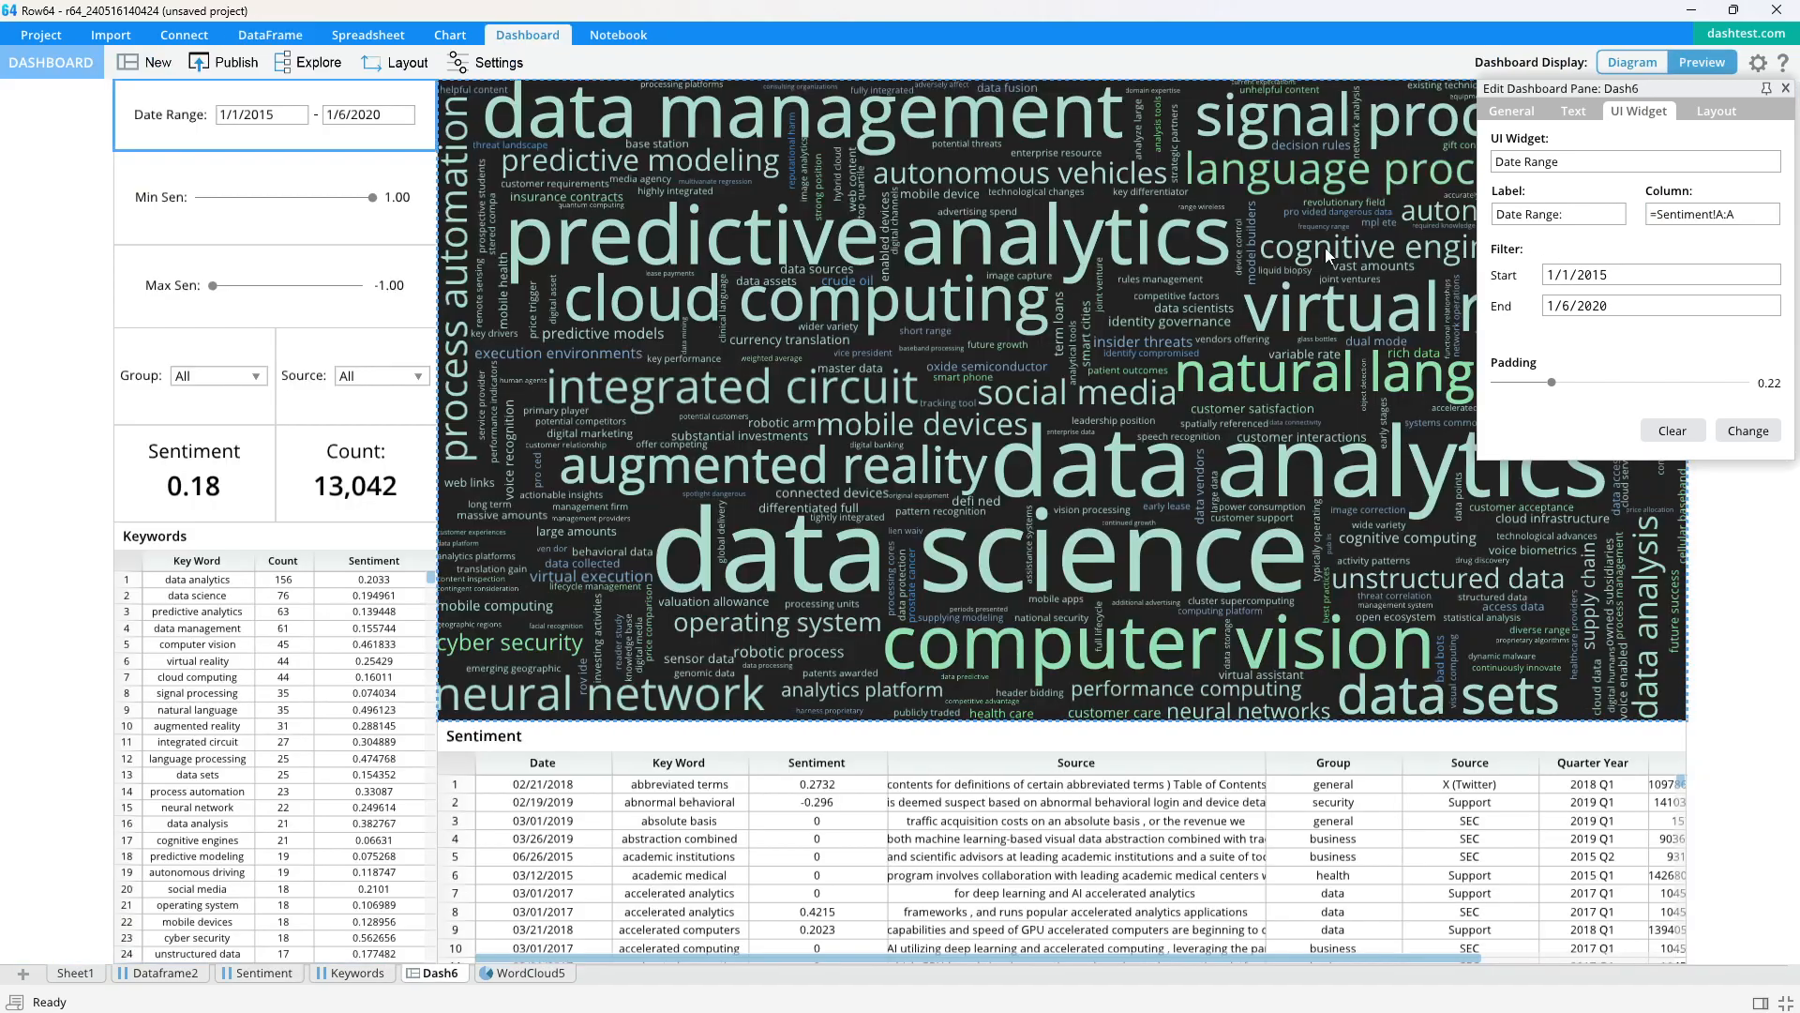
pyautogui.click(1784, 88)
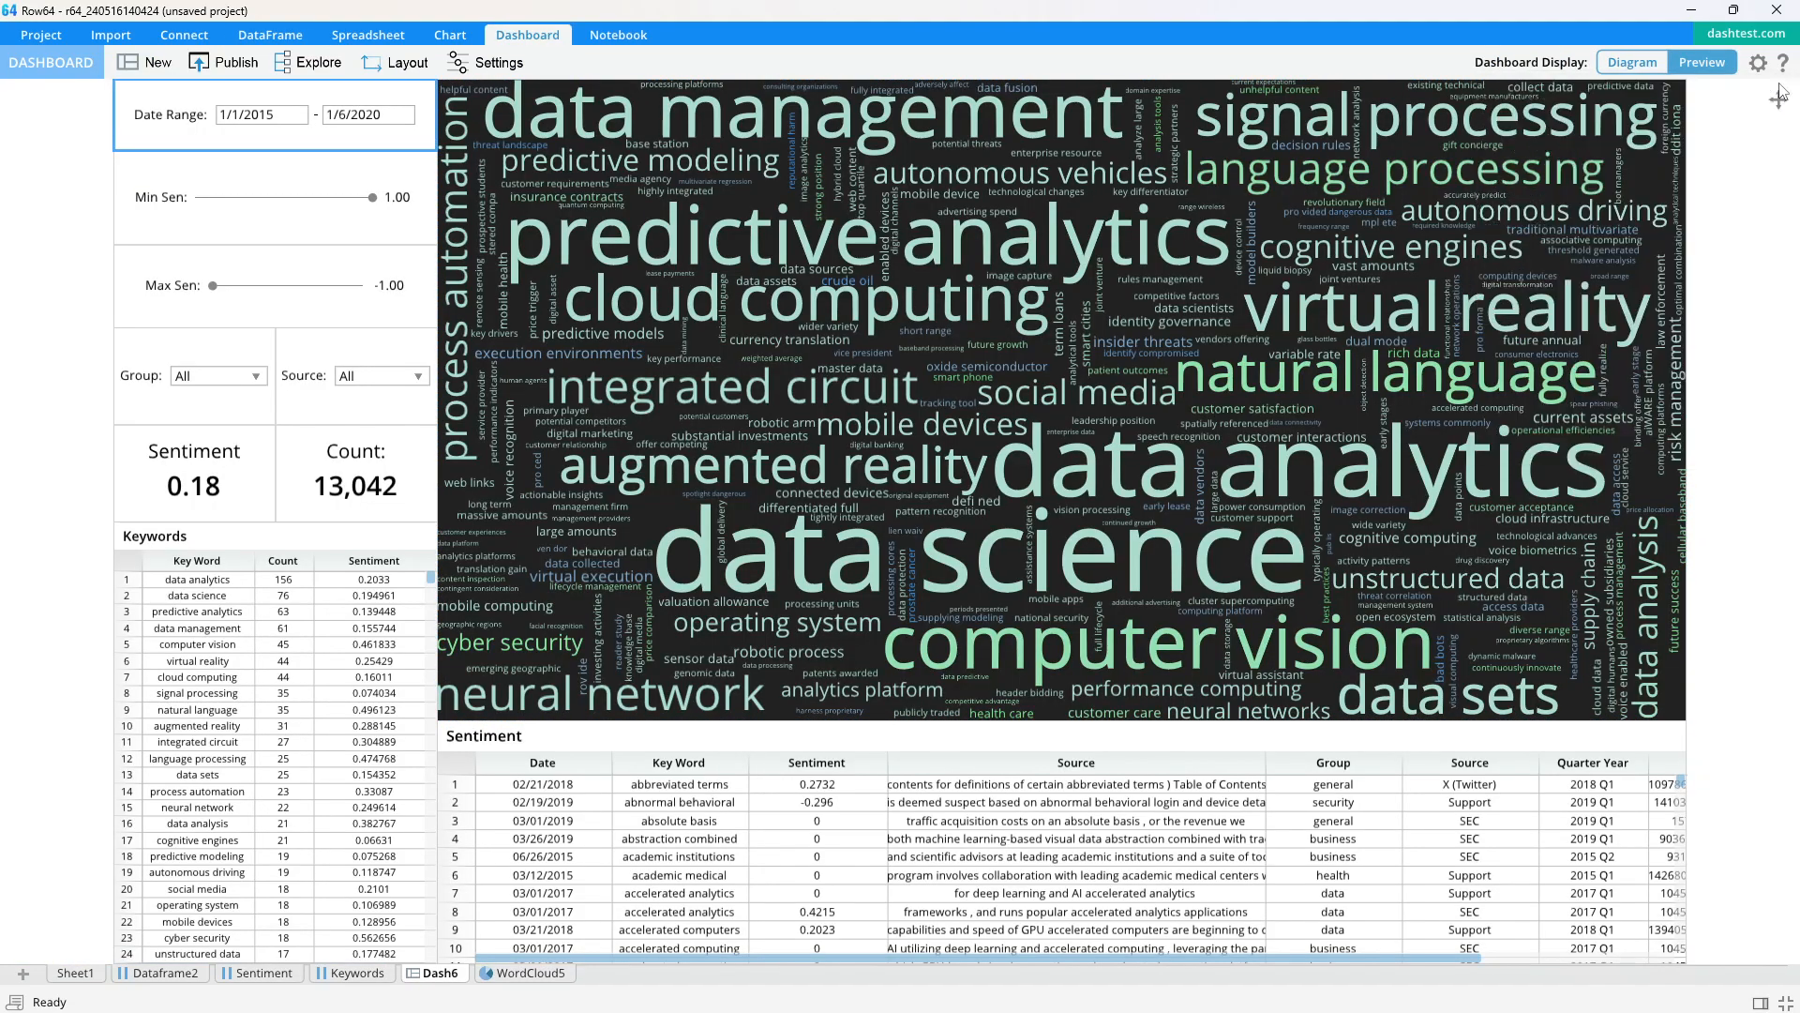
# Republish the dashboard with the linked date filter, overwriting sent-02 in the temp group
pyautogui.click(225, 62)
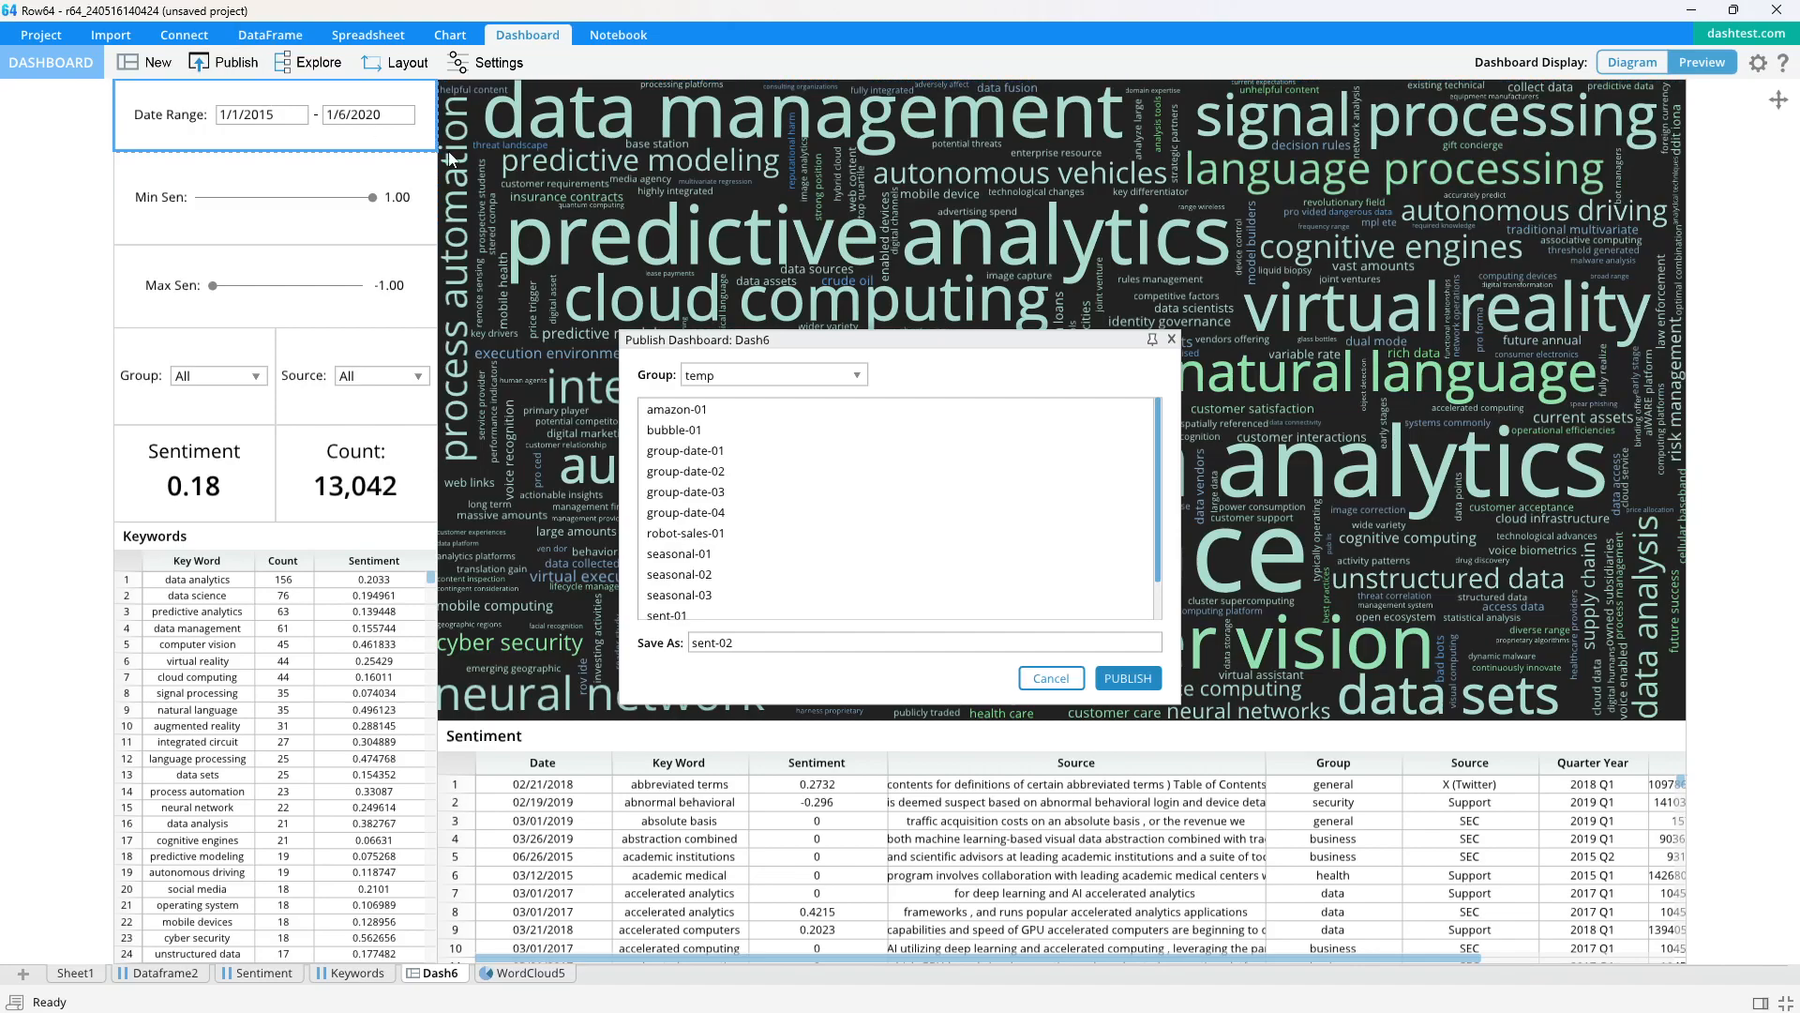
pyautogui.click(1117, 682)
pyautogui.click(1044, 478)
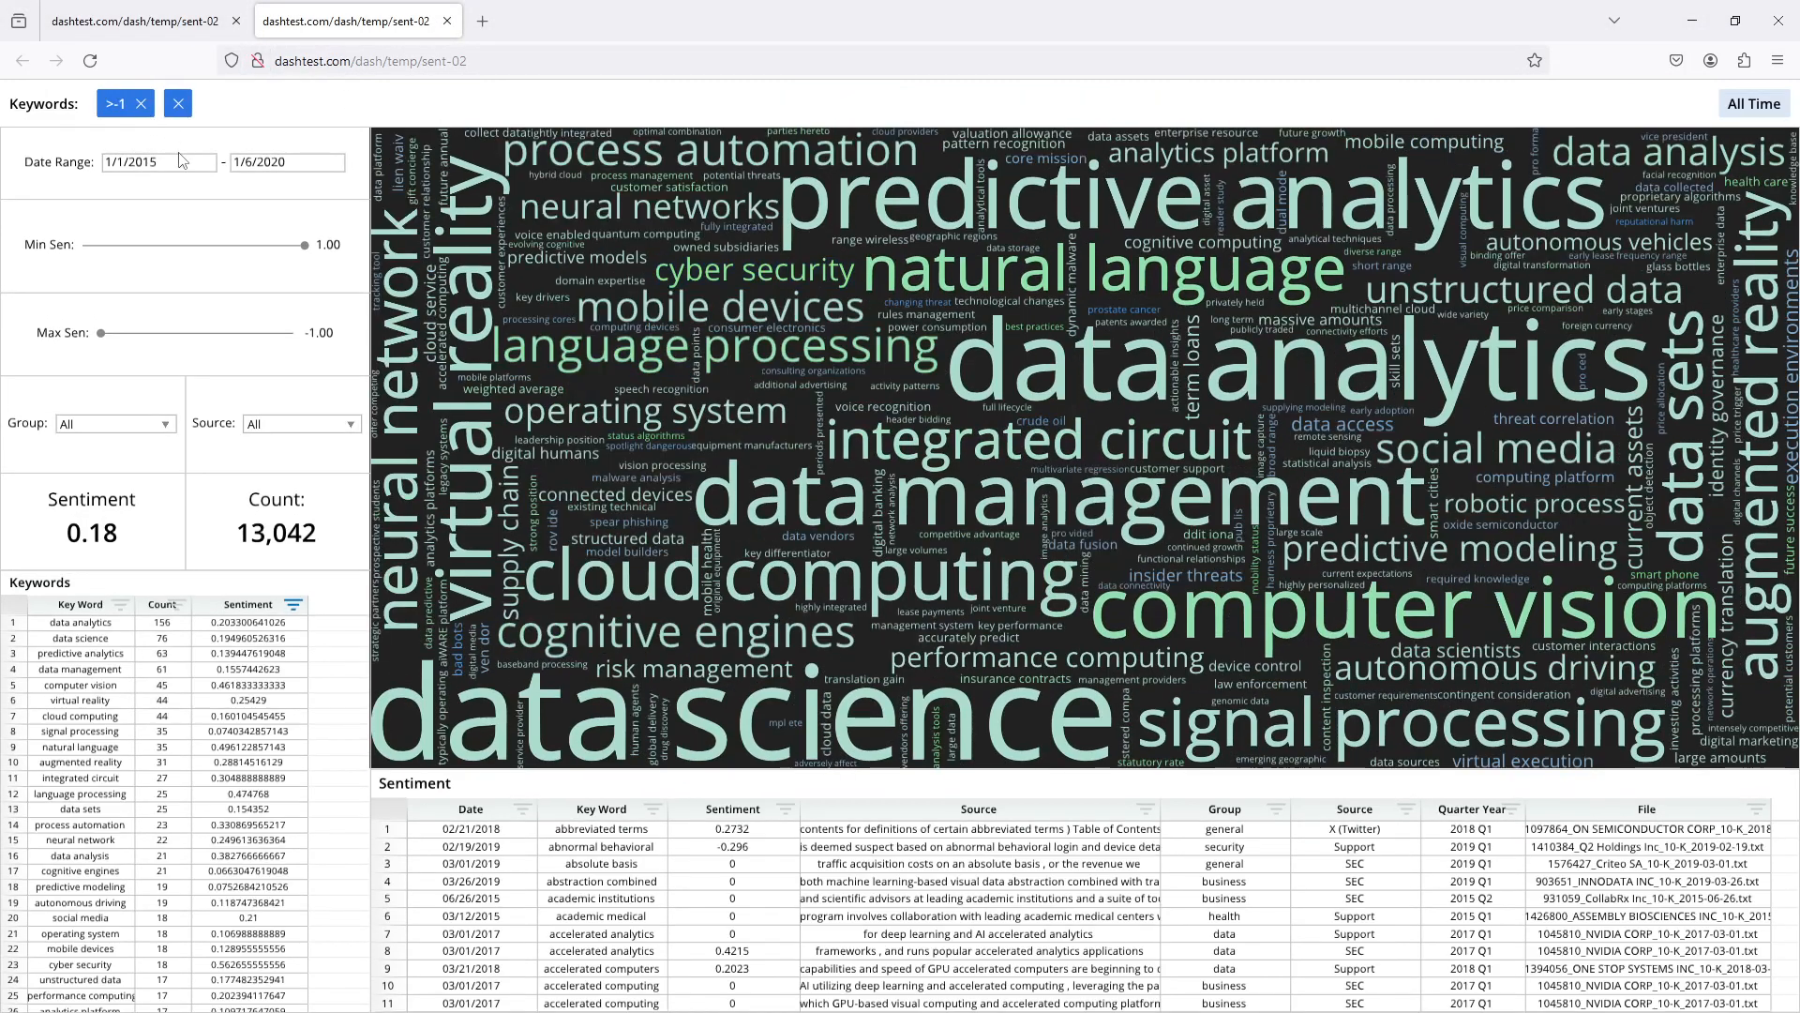
# Check the start and end date pickers and the Min Sen slider on the published sent-02 dashboard
pyautogui.click(173, 164)
pyautogui.click(255, 147)
pyautogui.click(267, 166)
pyautogui.click(278, 144)
pyautogui.moveTo(298, 245)
pyautogui.mouseDown()
pyautogui.moveTo(122, 246)
pyautogui.moveTo(323, 240)
pyautogui.mouseUp()
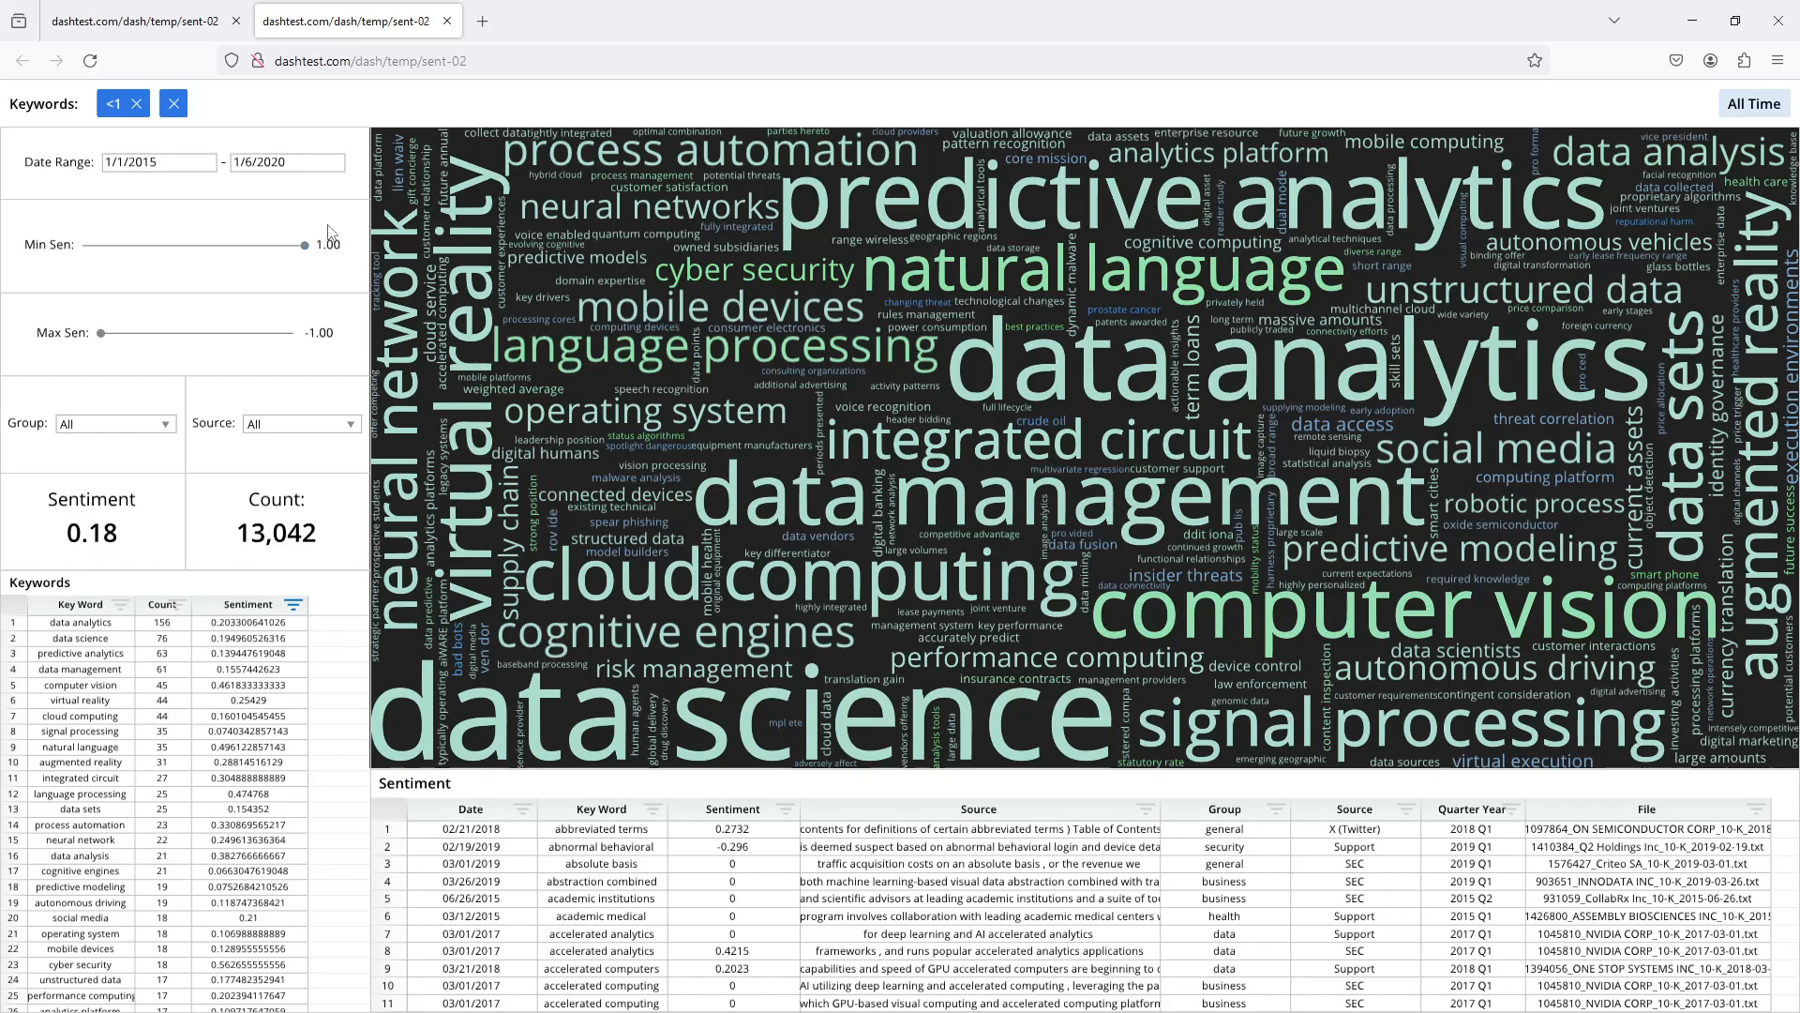